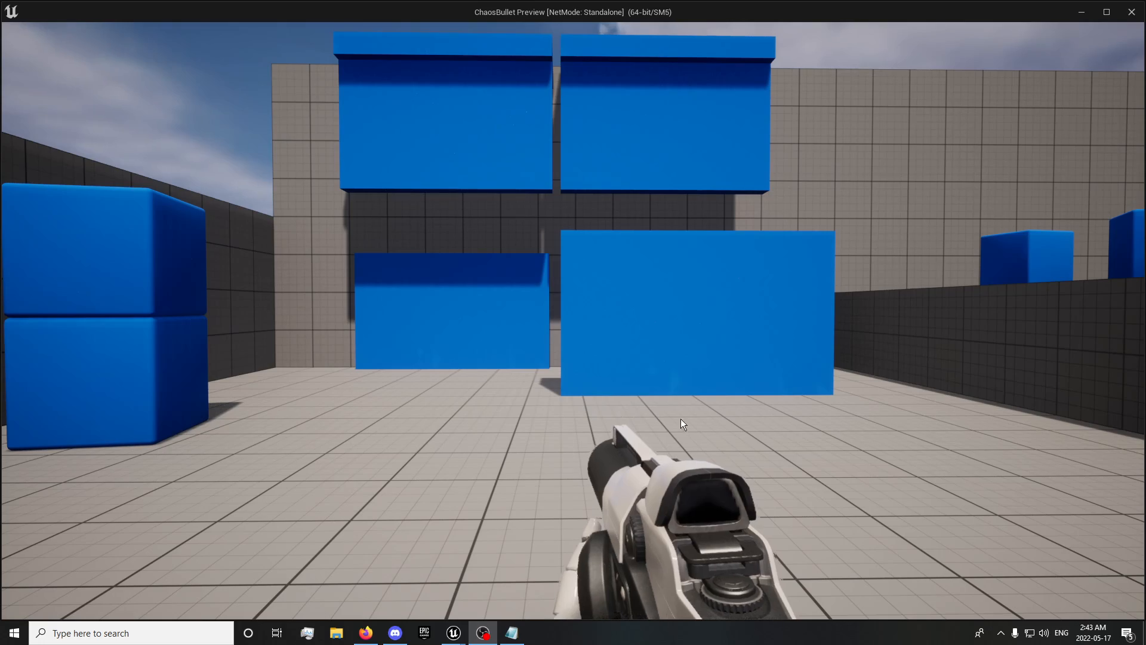
- Take control of the play preview and shoot the two blue cubes on the raised platform
left_click(675, 400)
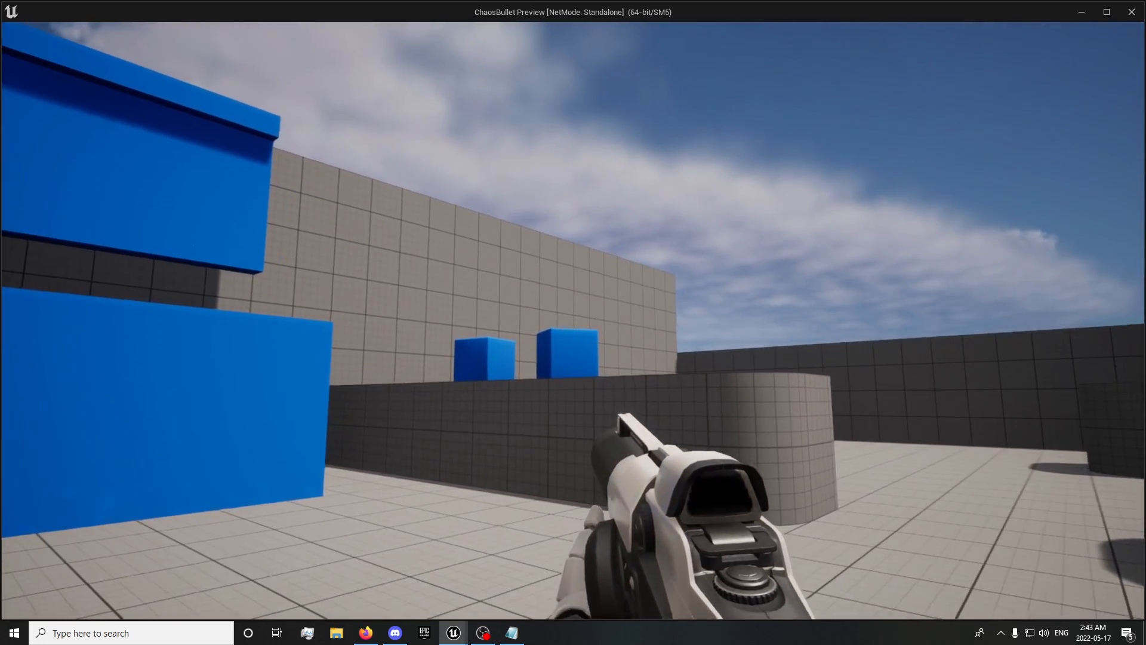
left_click(573, 321)
key("w")
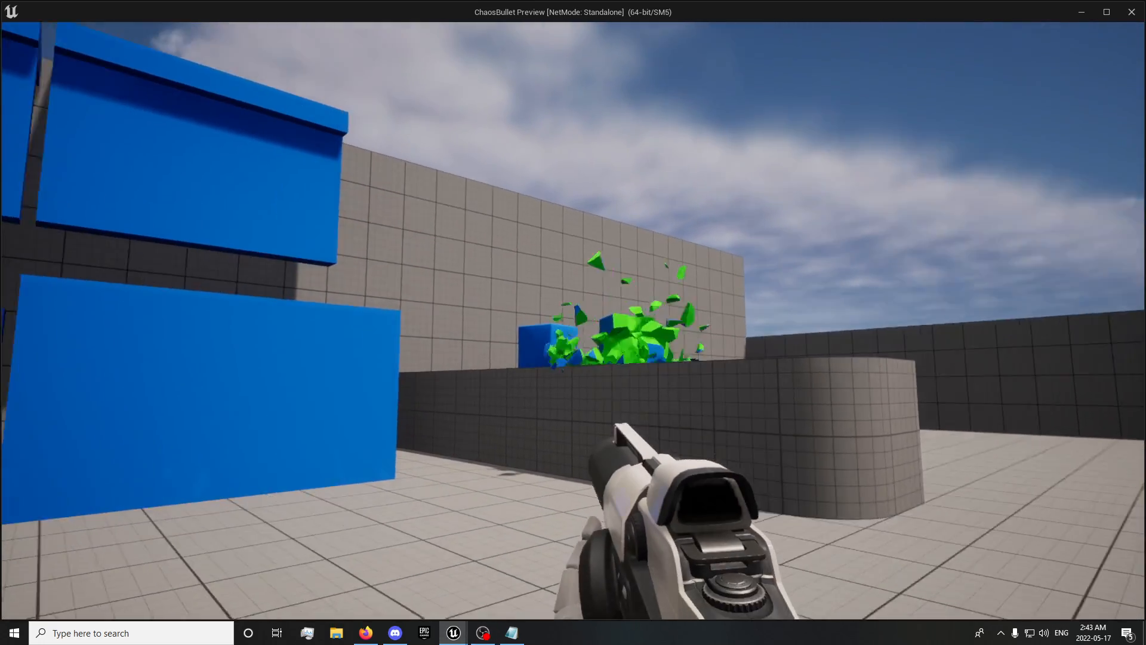
left_click(573, 321)
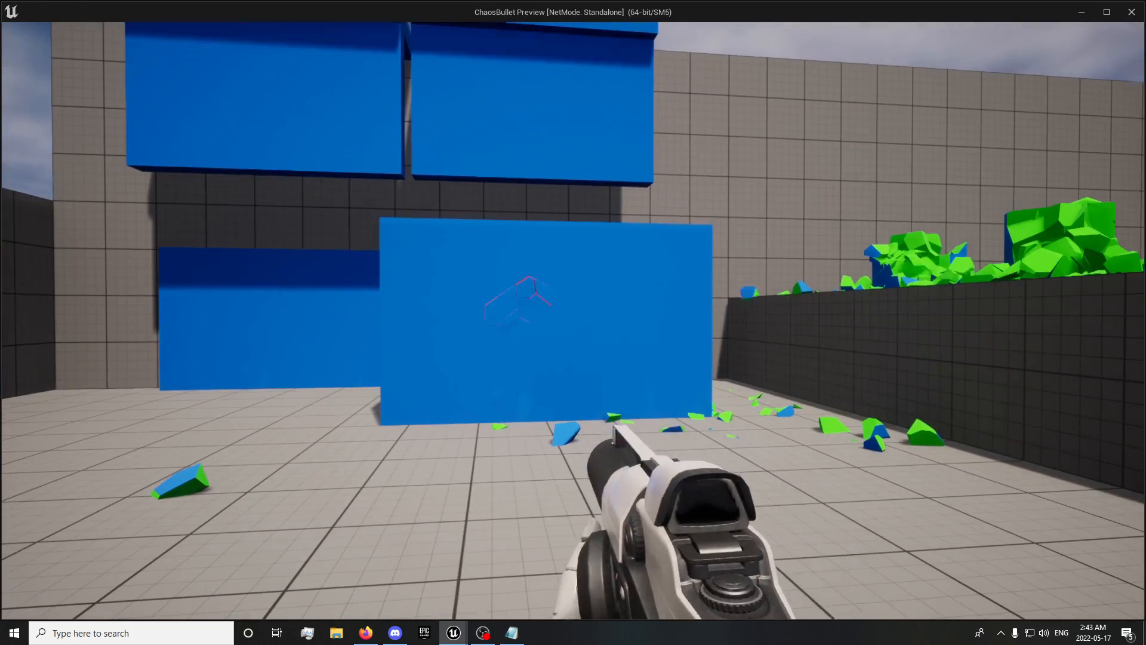
- Test the destruction of the two blue walls standing on the floor by shooting them
left_click(573, 322)
left_click(573, 321)
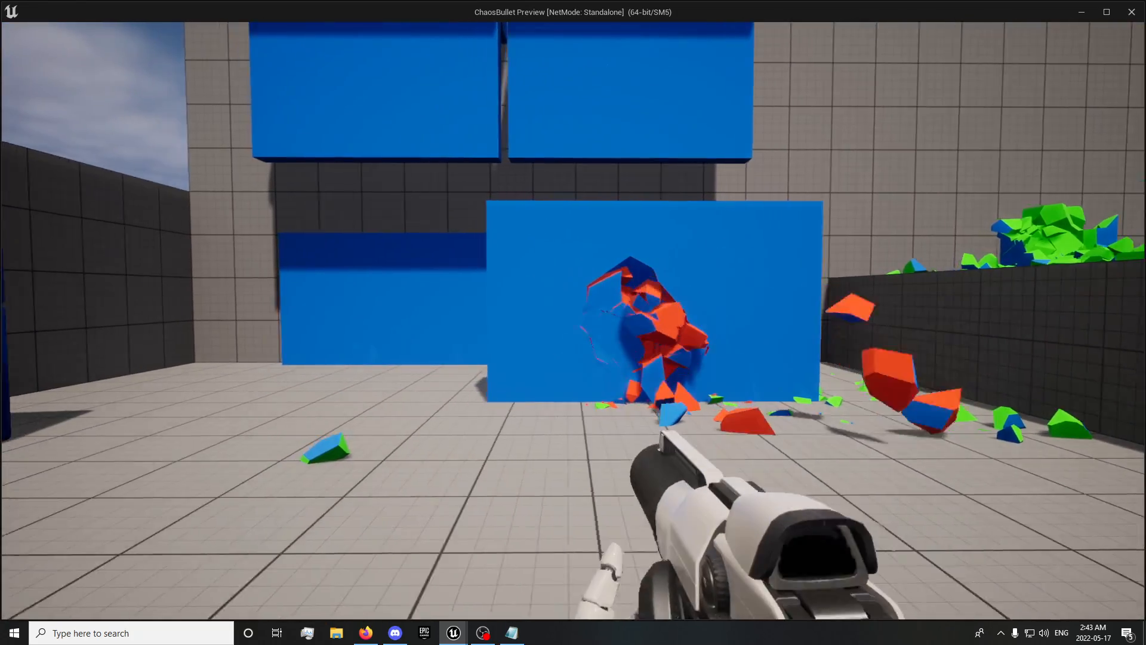
key("w")
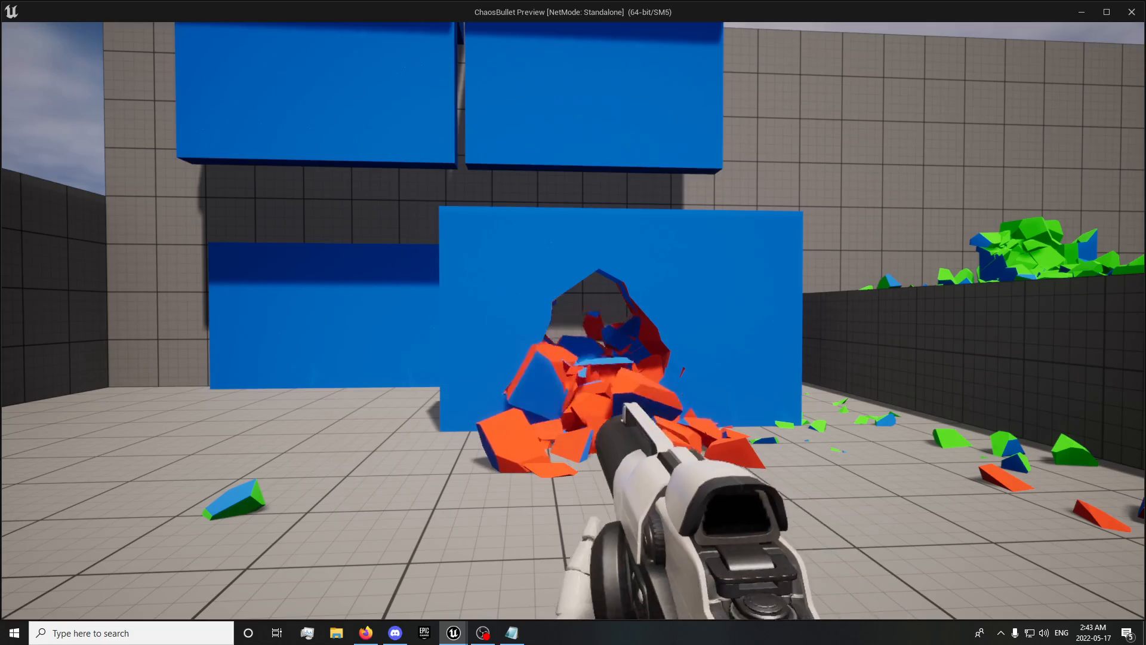
key("a")
left_click(573, 321)
left_click(573, 321)
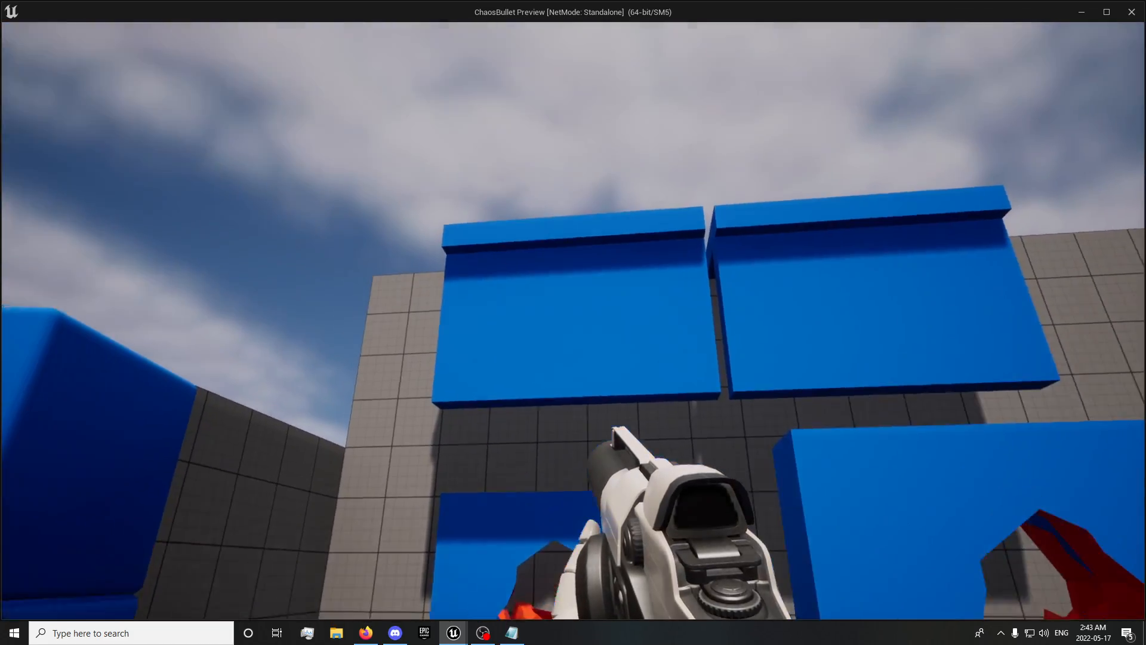
- Shoot both elevated blue walls to test how the anchored pieces break apart
left_click(573, 321)
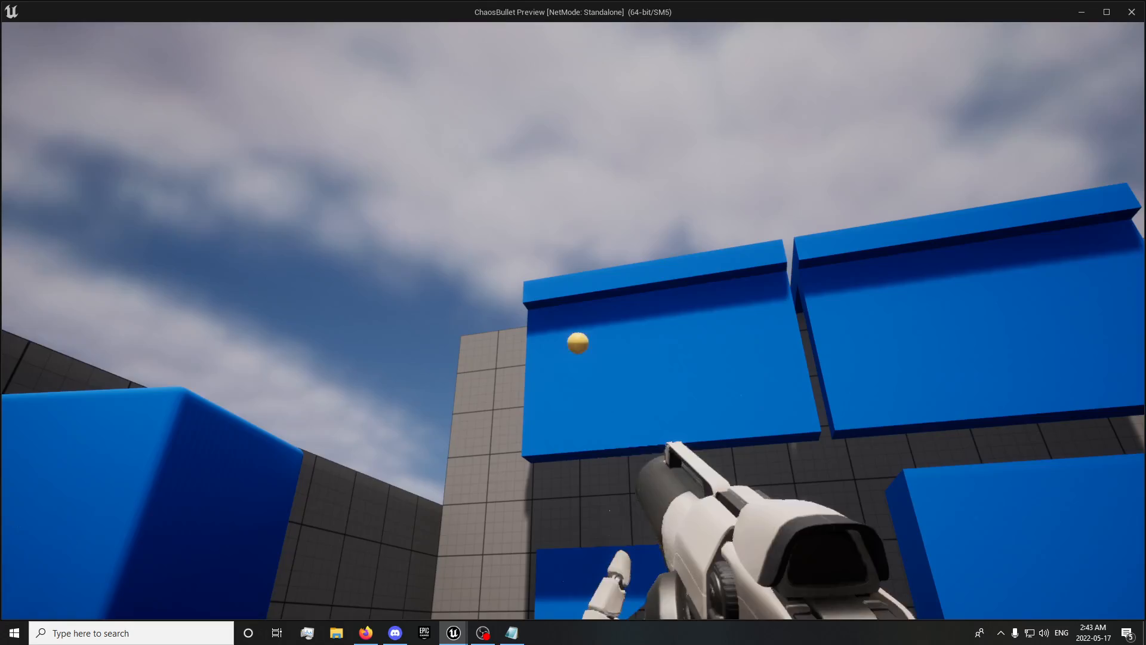
key("s")
left_click(573, 322)
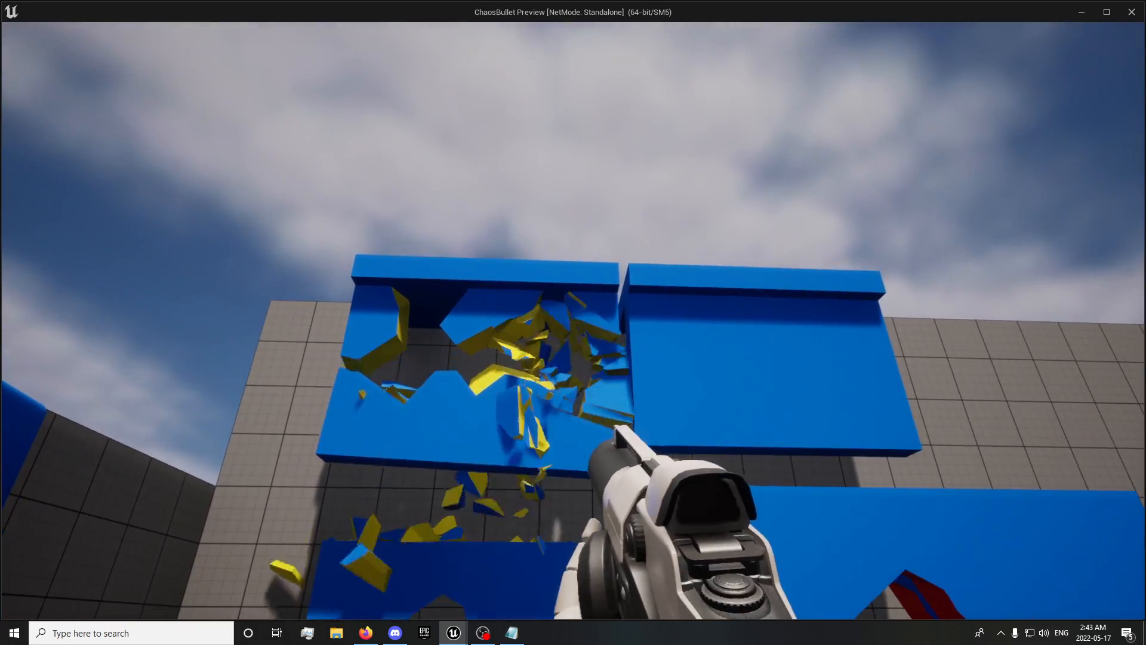
key("a")
left_click(573, 321)
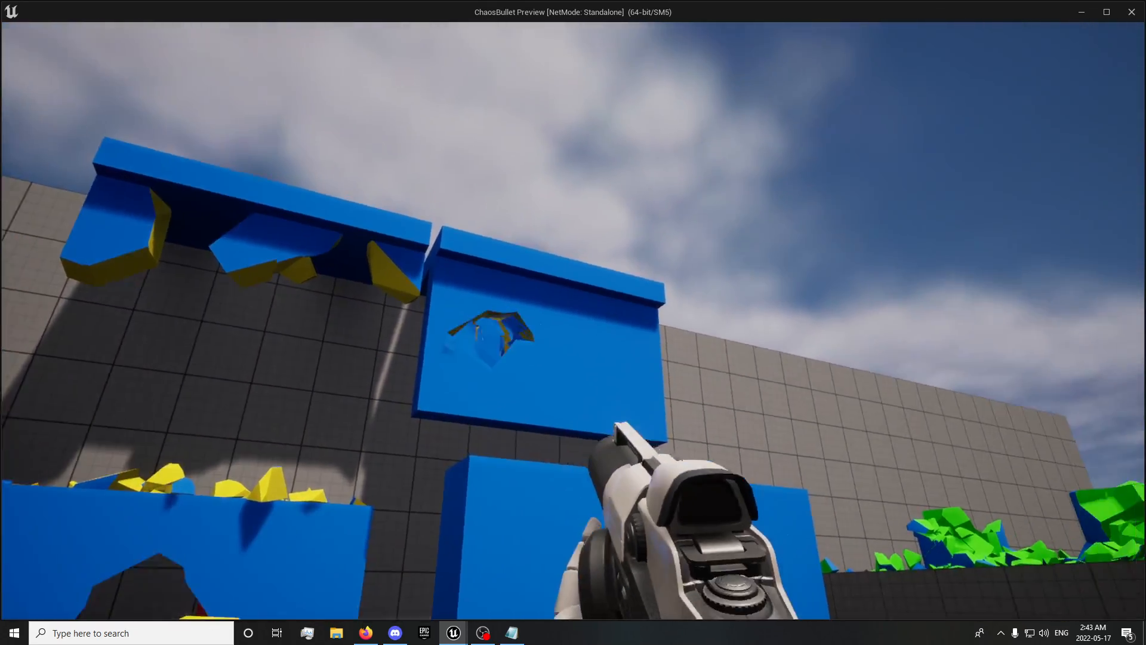
left_click(573, 321)
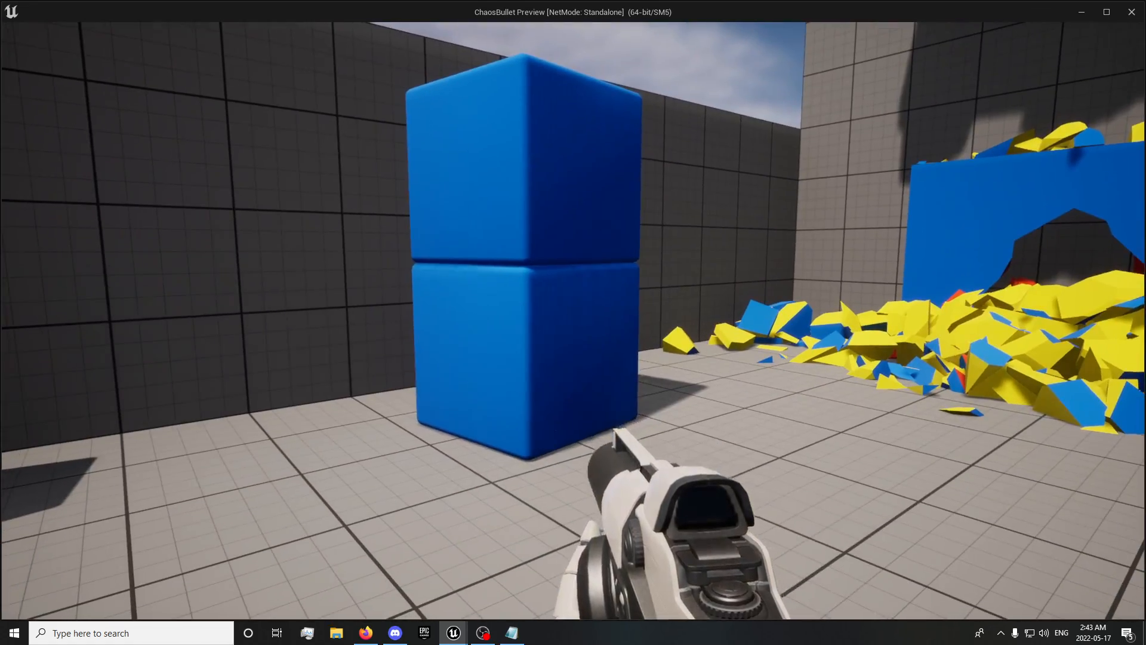
- Shoot the stacked blue cubes near the side wall and end the play preview
left_click(573, 321)
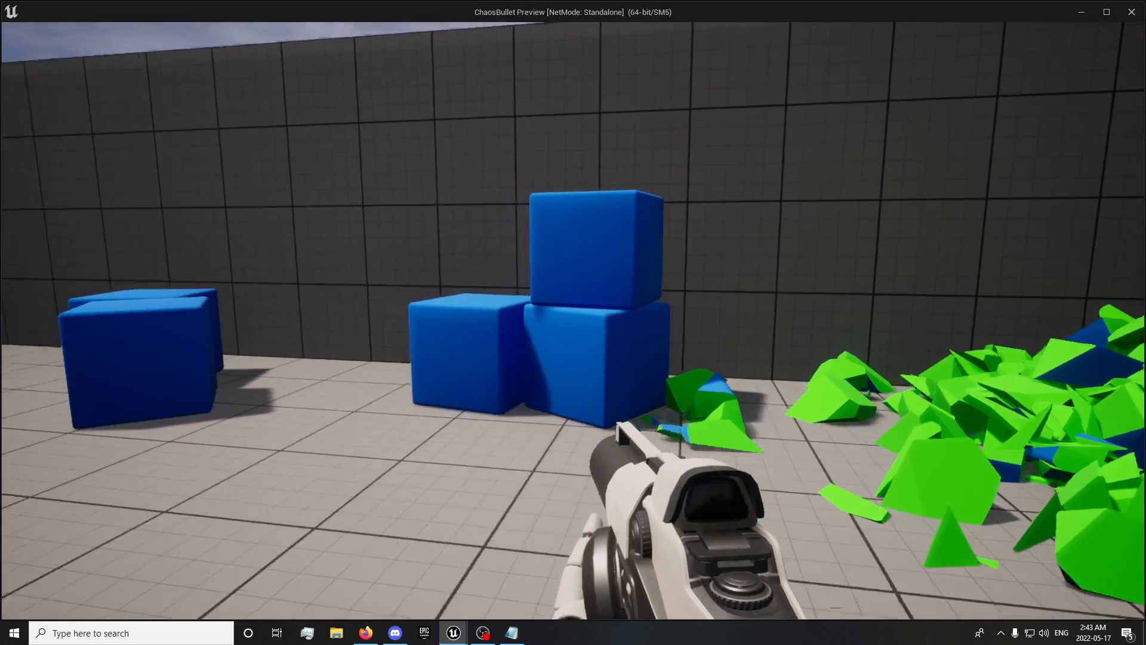
left_click(573, 322)
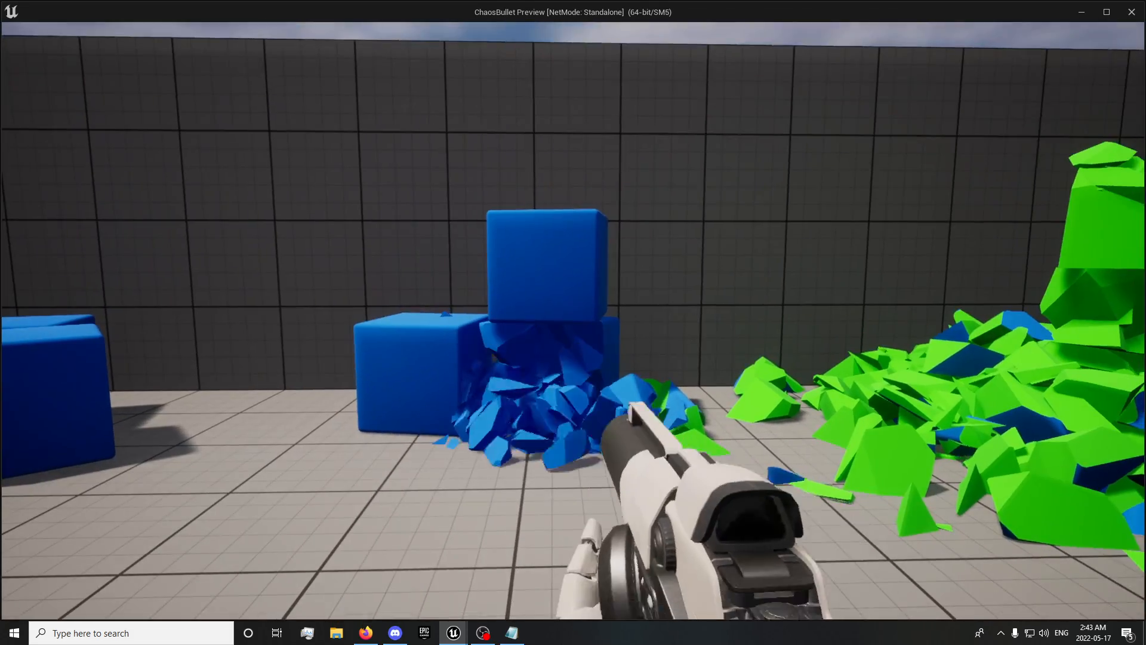
left_click(573, 321)
left_click(573, 321)
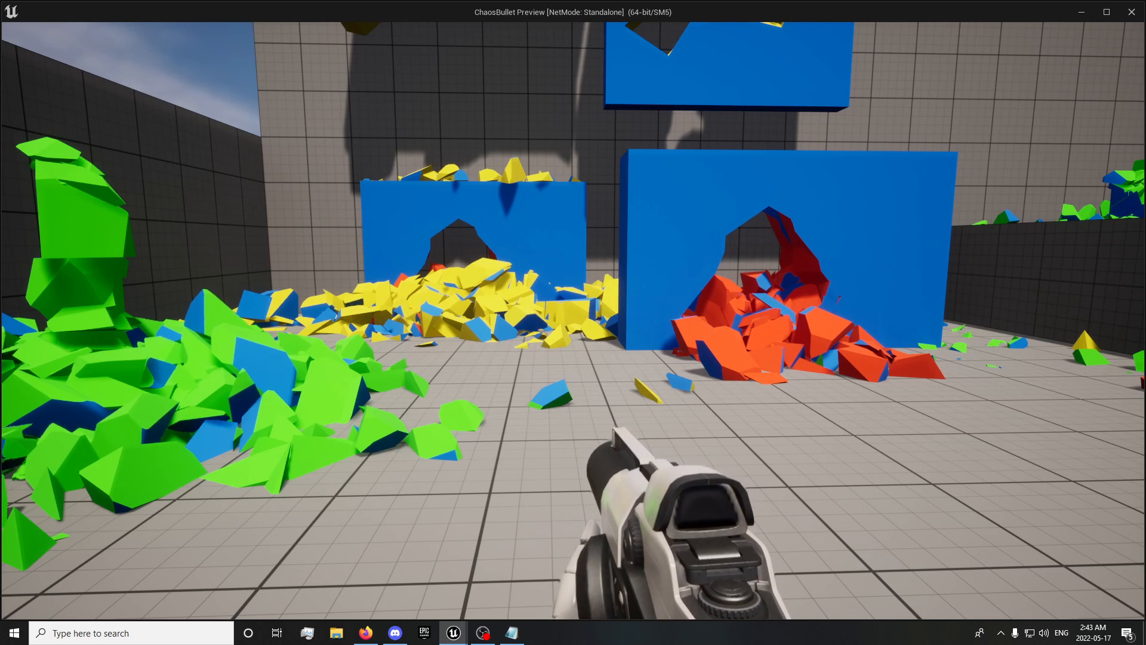
key("Escape")
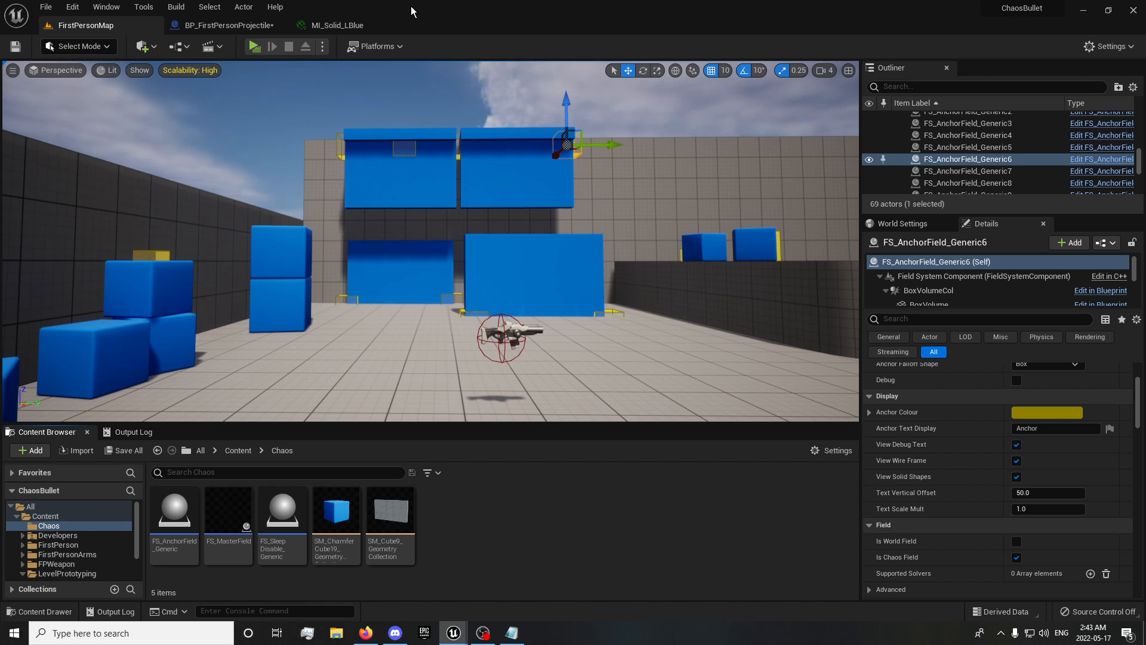
- Switch to the ChaosBulletT project and update its project file
left_click_drag(411, 6, 1145, 161)
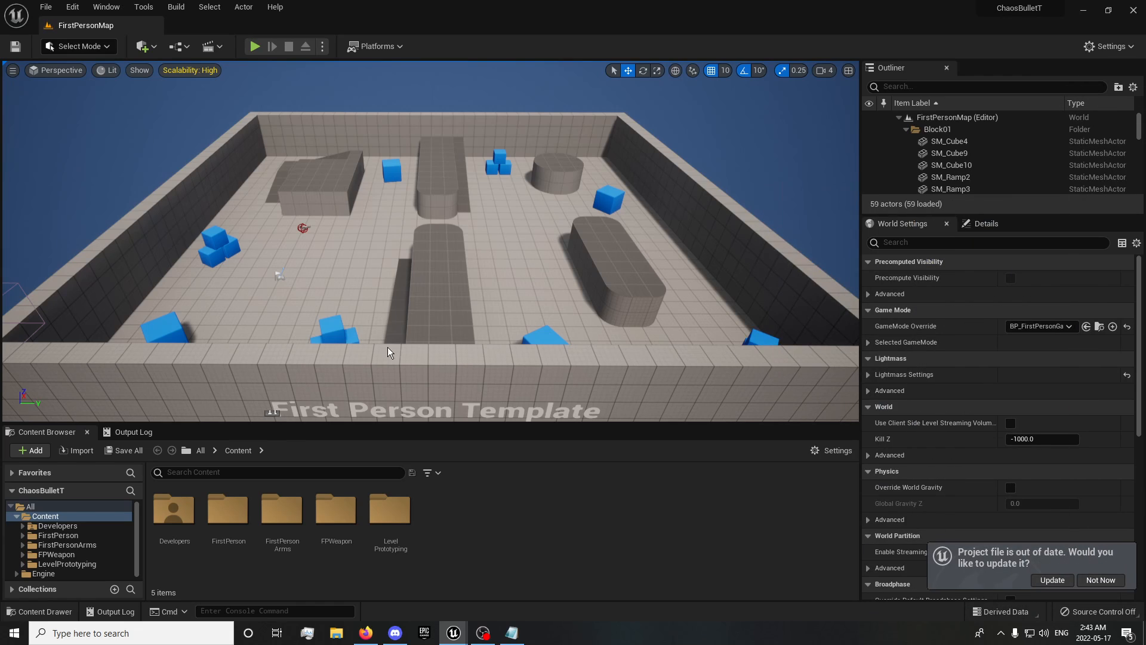
left_click(1052, 580)
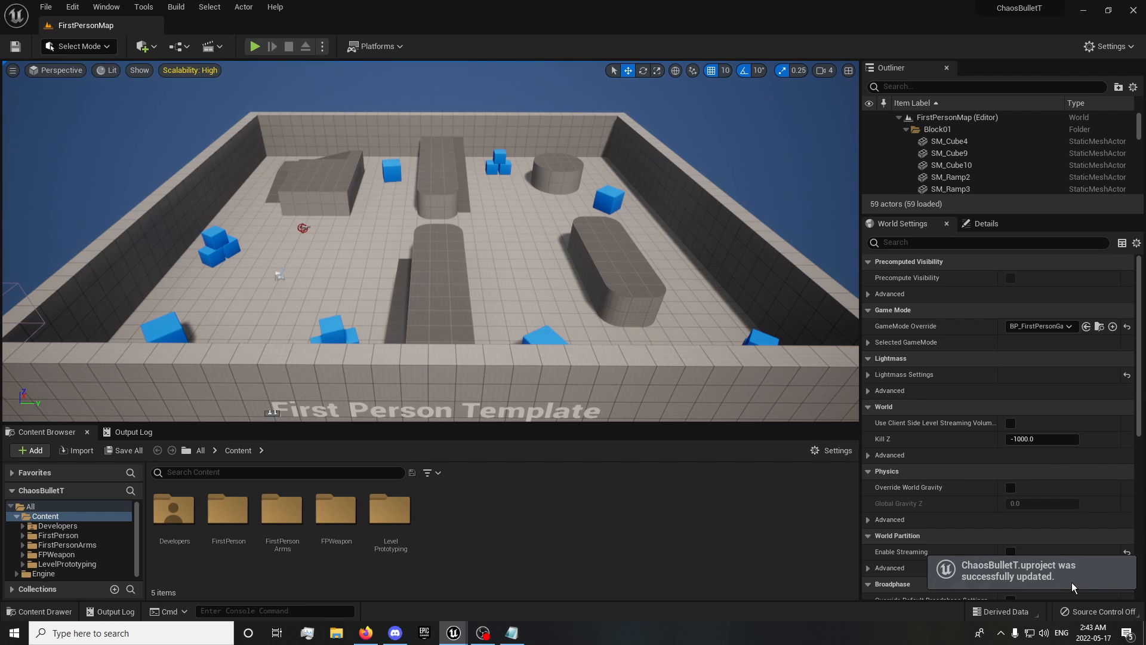
- Delete the SM_Cube4 block from the ramp structure in the arena's corner
right_click_drag(422, 271, 486, 290)
key("w")
key("s")
key("a")
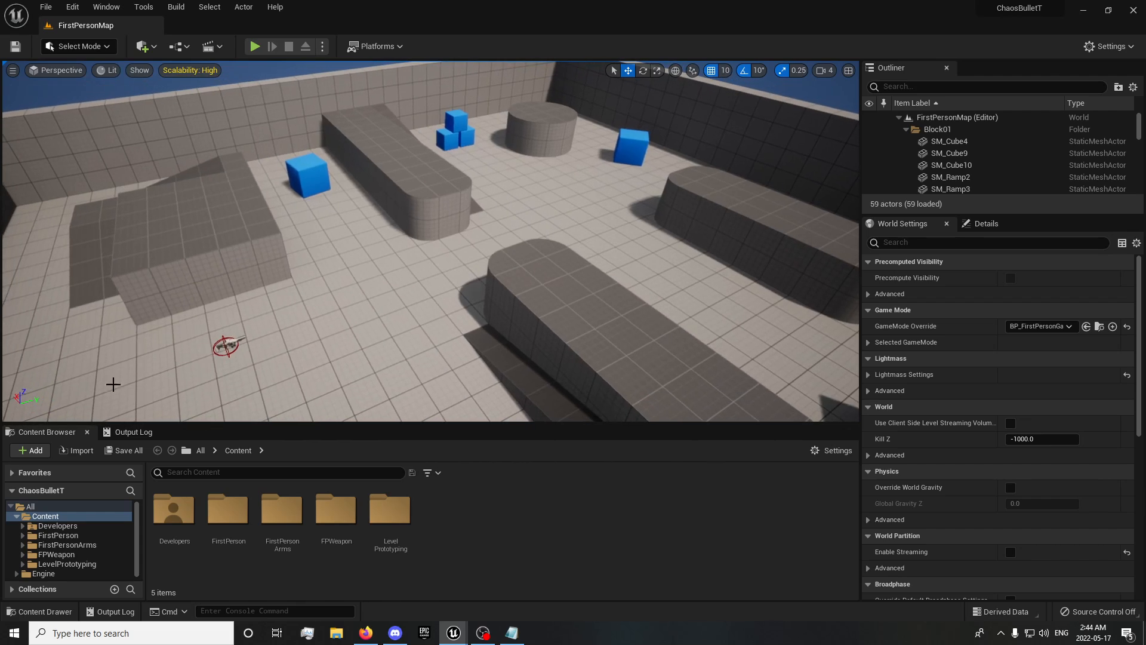
right_click_drag(403, 319, 305, 317)
key("d")
key("w")
right_click_drag(430, 287, 36, 287)
key("w")
right_click_drag(532, 352, 505, 320)
key("d")
left_click(409, 281)
key("Delete")
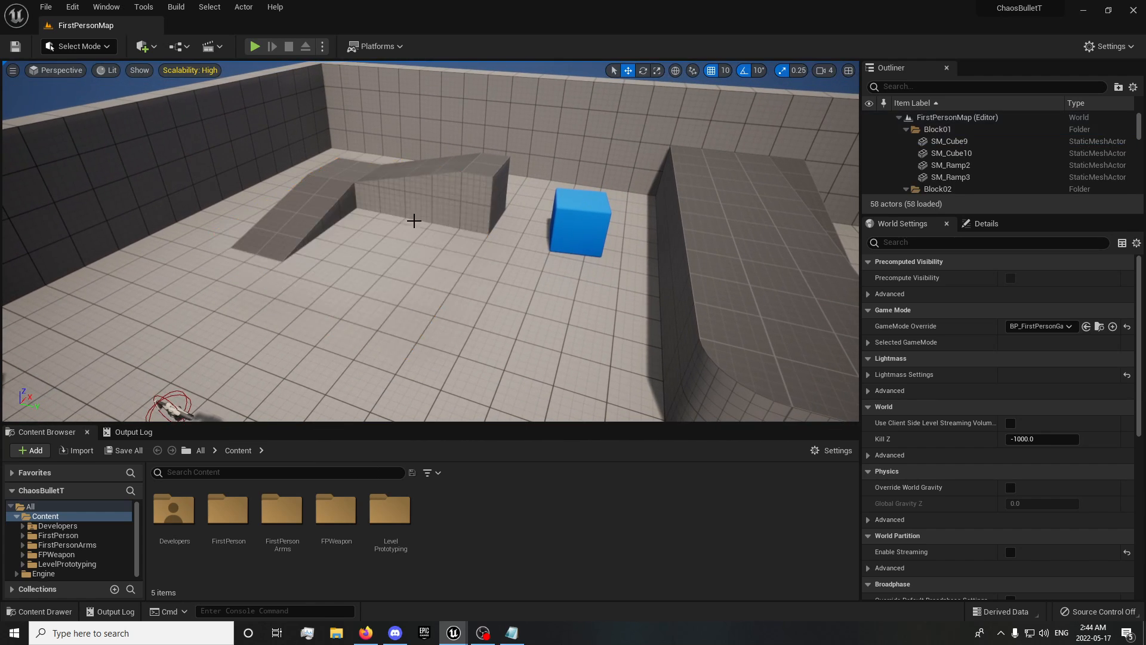
- Delete the remaining ramps and grey blocks of the ramp structure, emptying the Block01 folder
left_click(440, 194)
key("Delete")
left_click(351, 197)
key("Delete")
left_click(352, 196)
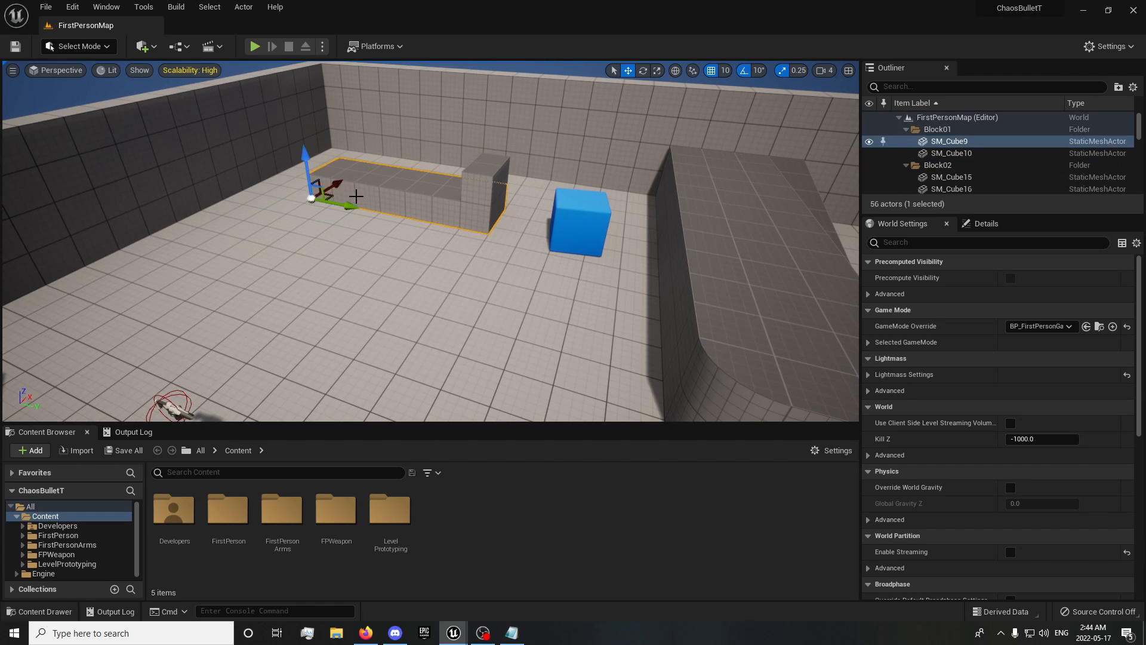
key("Delete")
left_click(471, 185)
key("Delete")
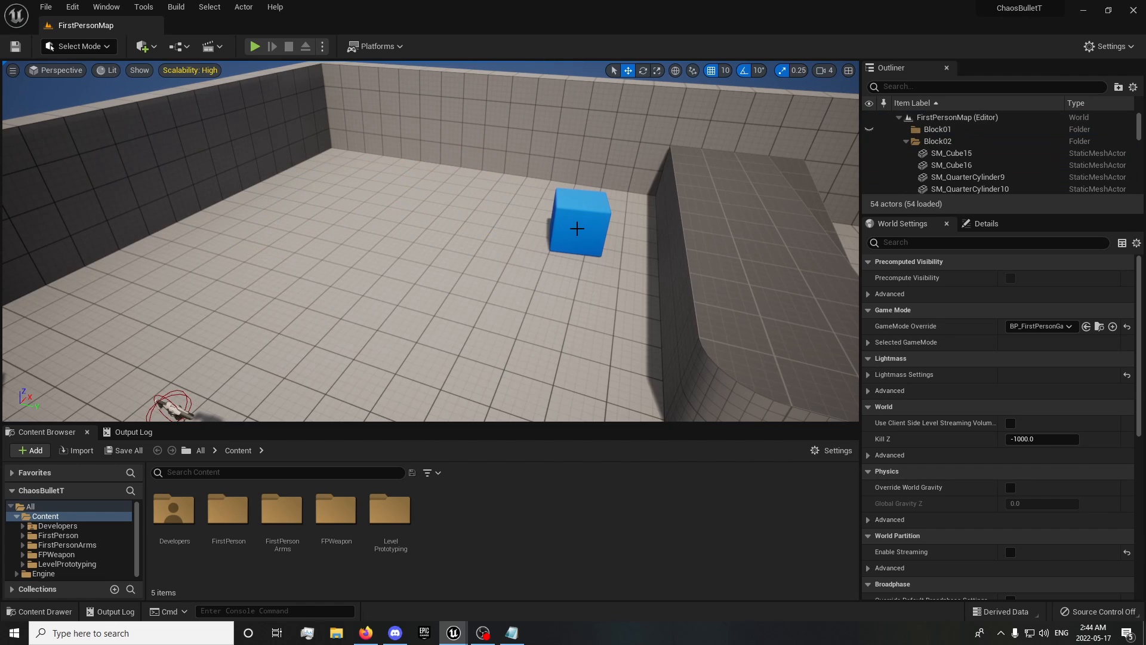
- Select the lone blue cube beside the long grey block and switch the editor to Fracture mode
left_click(569, 230)
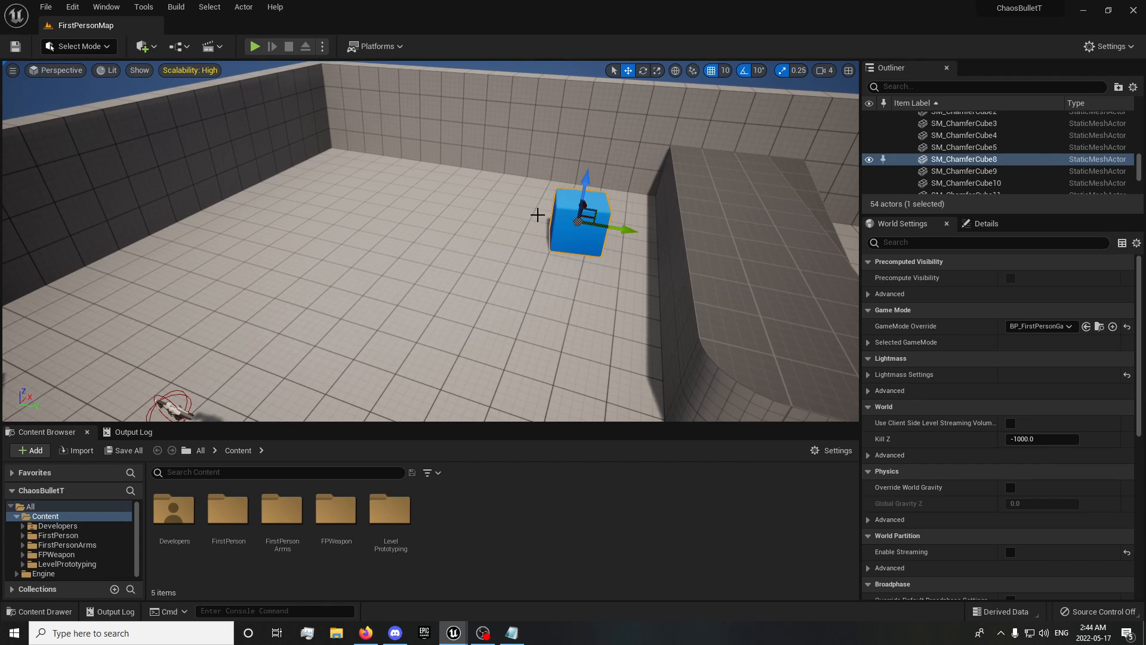
left_click(101, 46)
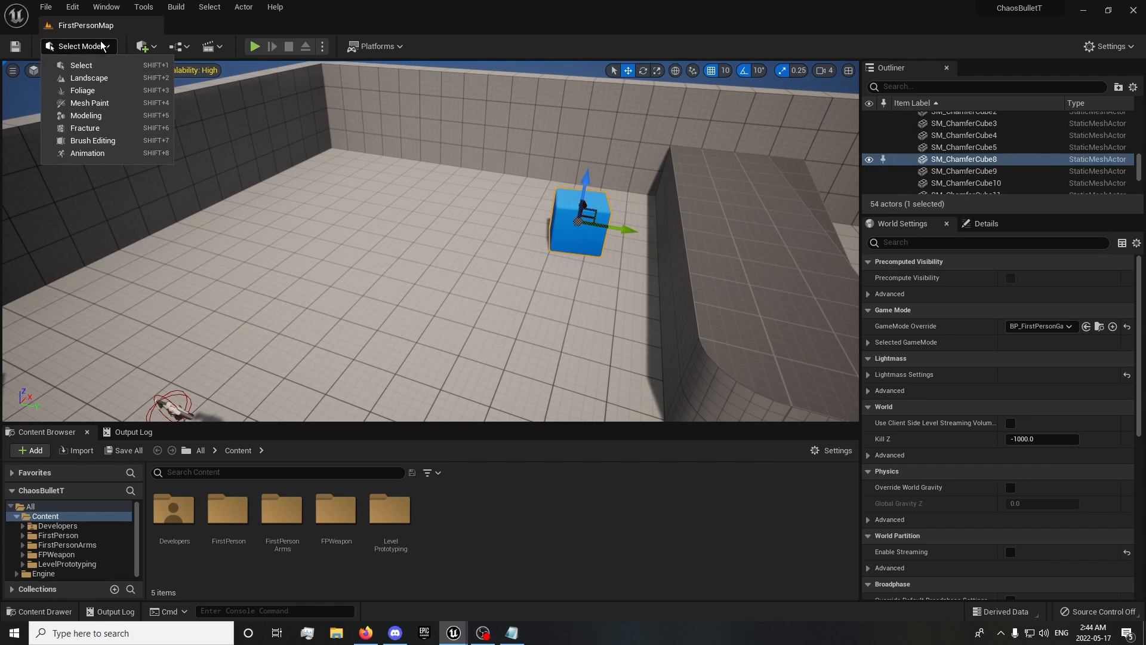
left_click(105, 127)
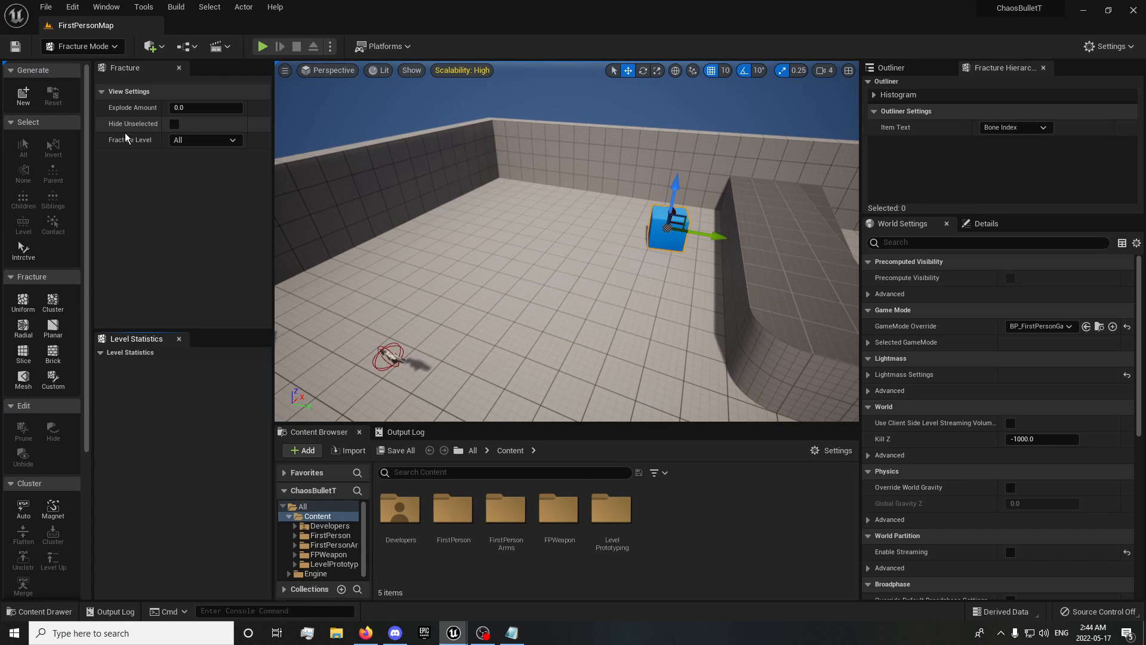
- Create SM_ChamferCube10_GeometryCollection from the top cube of the three-cube stack, storing it in a new Content folder named Chaos
right_click_drag(381, 220, 443, 219)
key("a")
right_click_drag(670, 264, 607, 269)
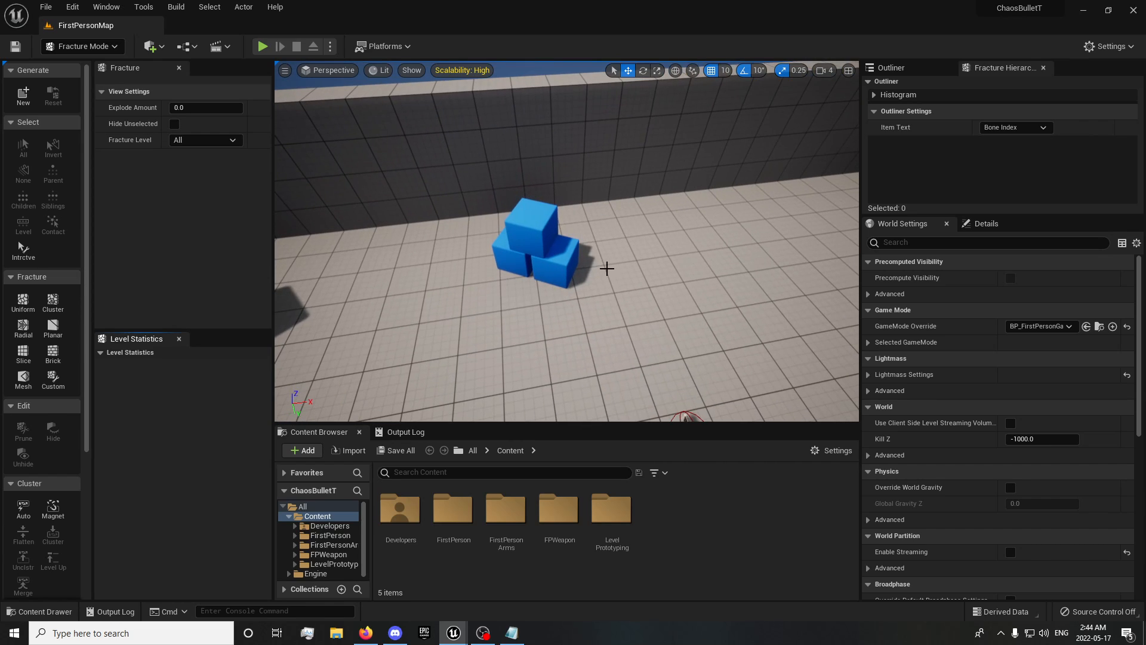
left_click(16, 103)
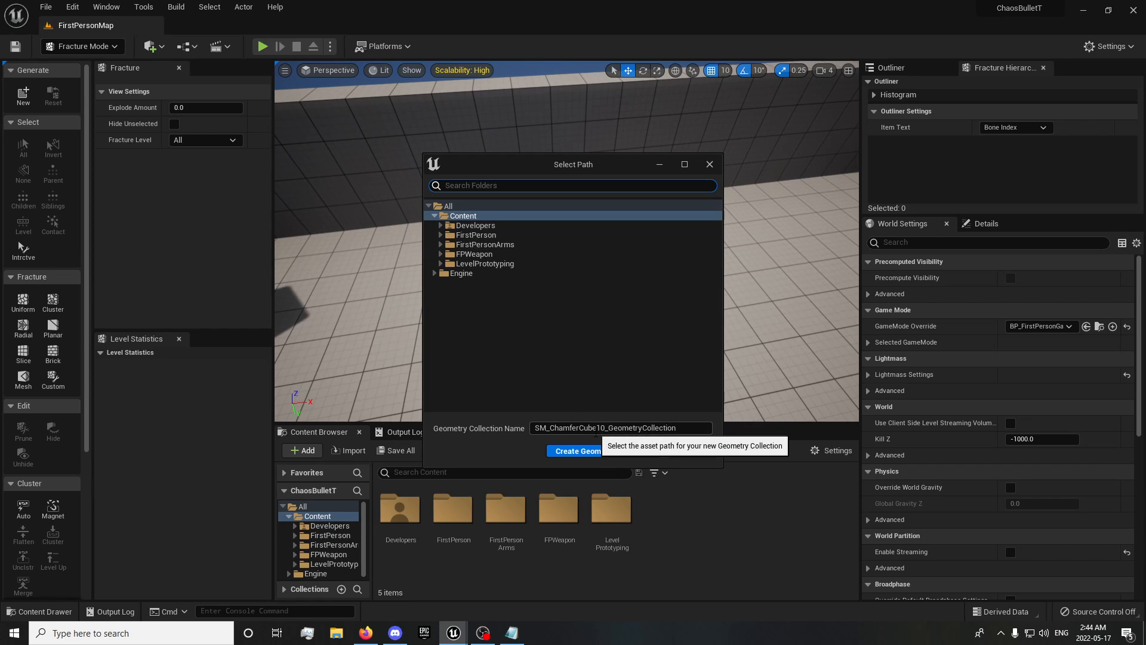
right_click(472, 217)
left_click(485, 227)
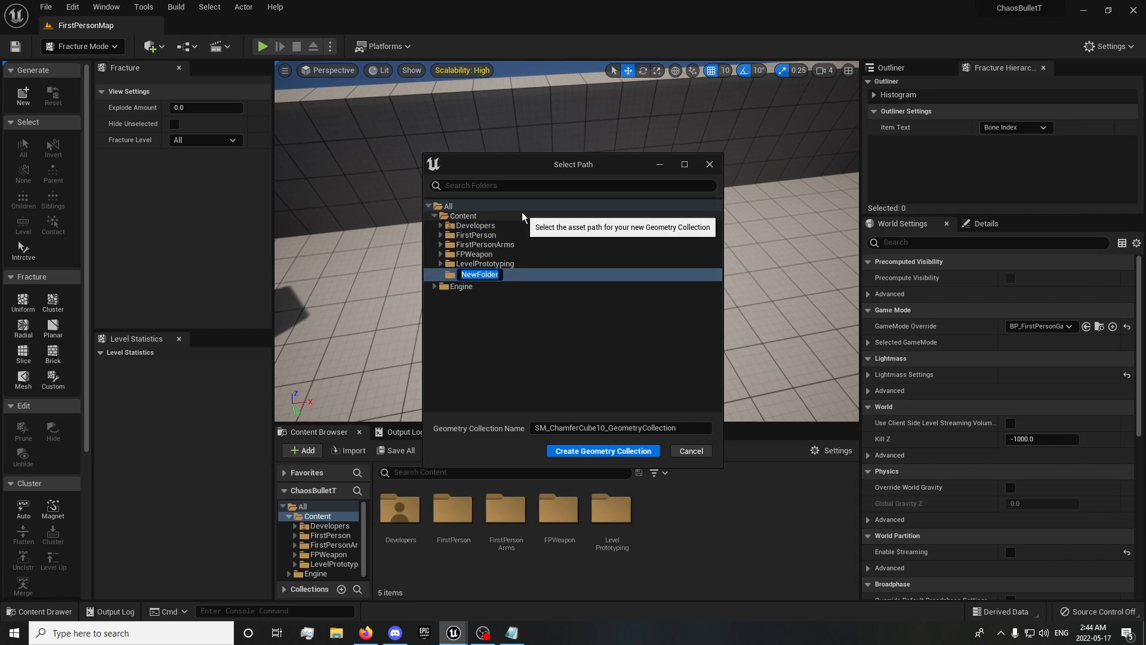
type("Chaos")
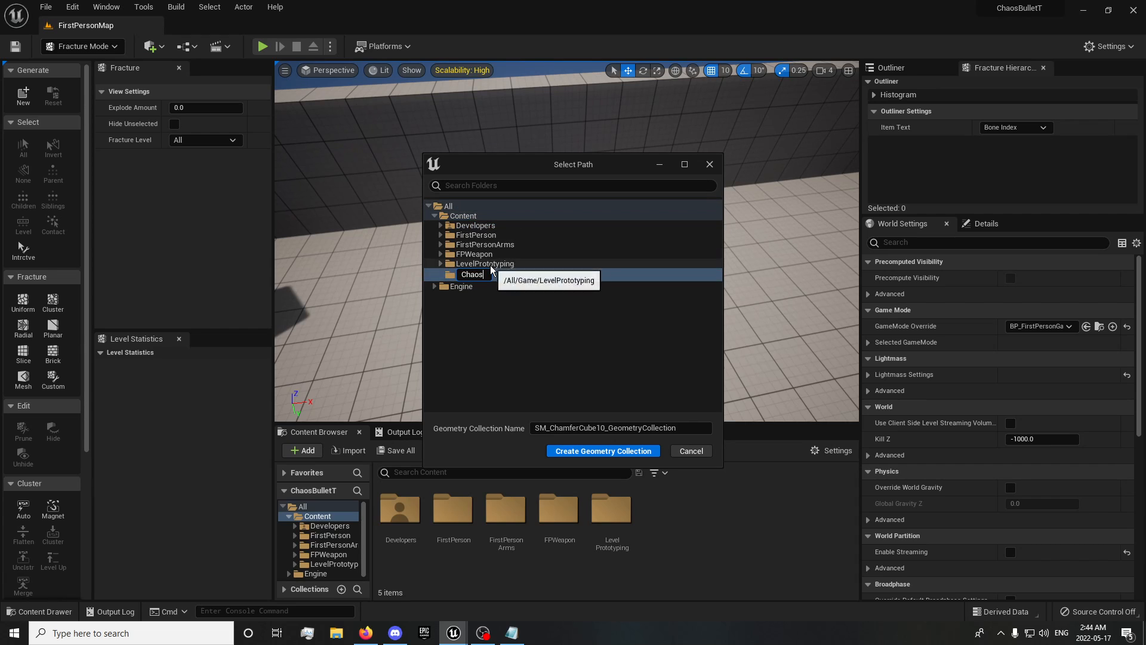
key("Return")
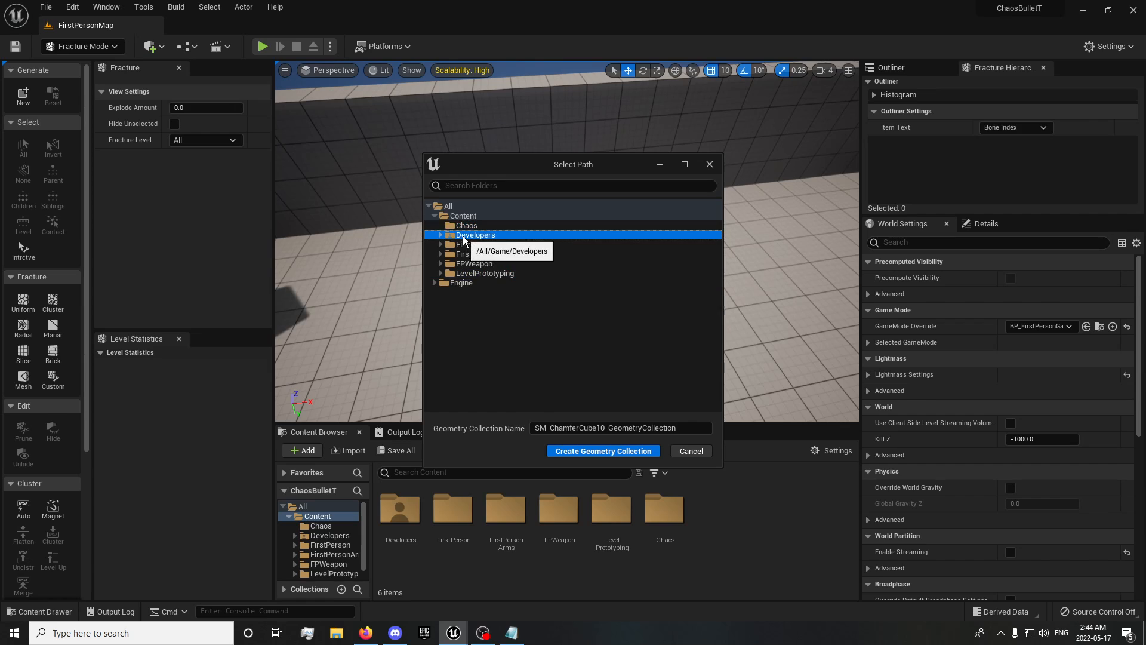
left_click(636, 457)
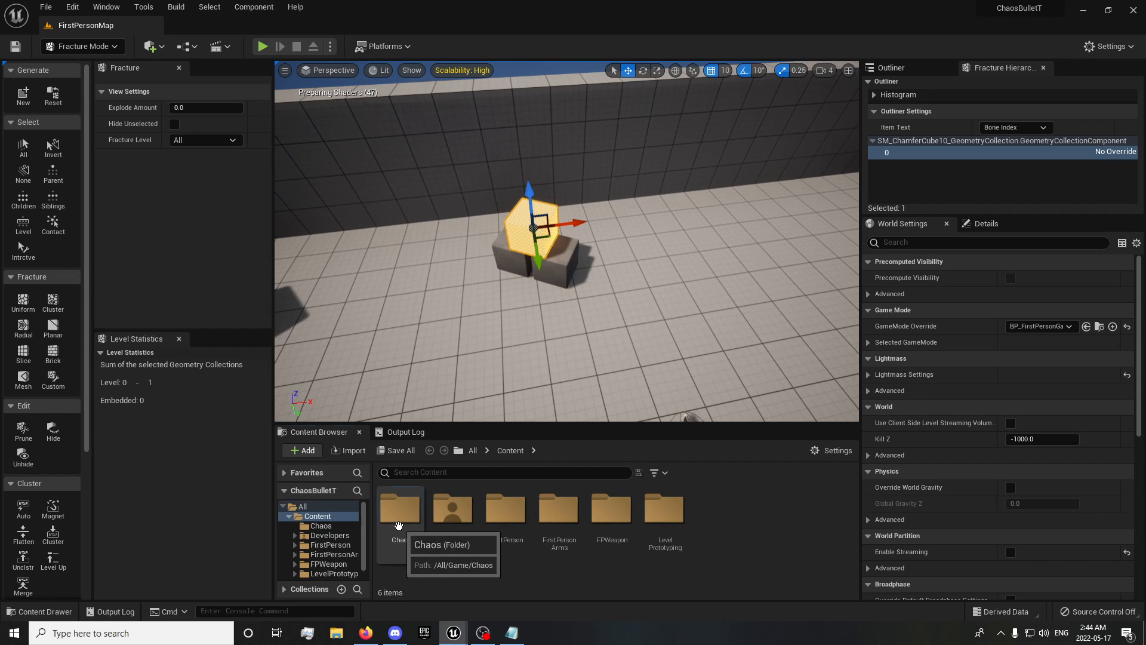
- Open the Chaos folder and view the new geometry collection on top of the cube stack
double_click(399, 508)
right_click_drag(567, 241, 734, 188)
right_click_drag(539, 259, 539, 257)
key("s")
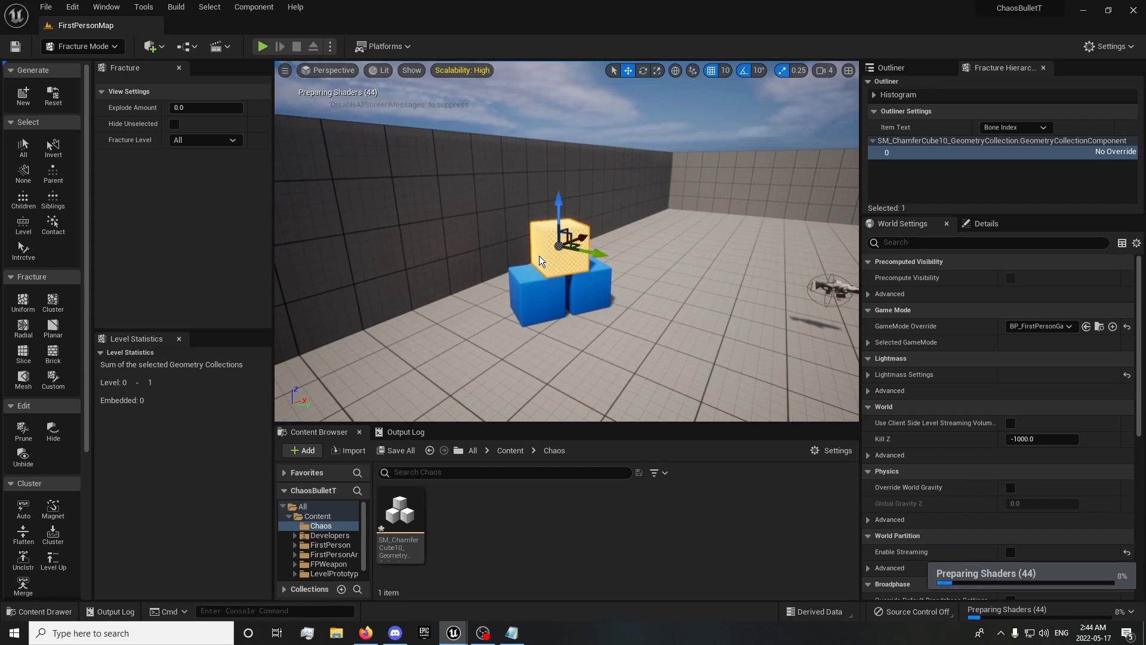
scroll(553, 239, "up", 4)
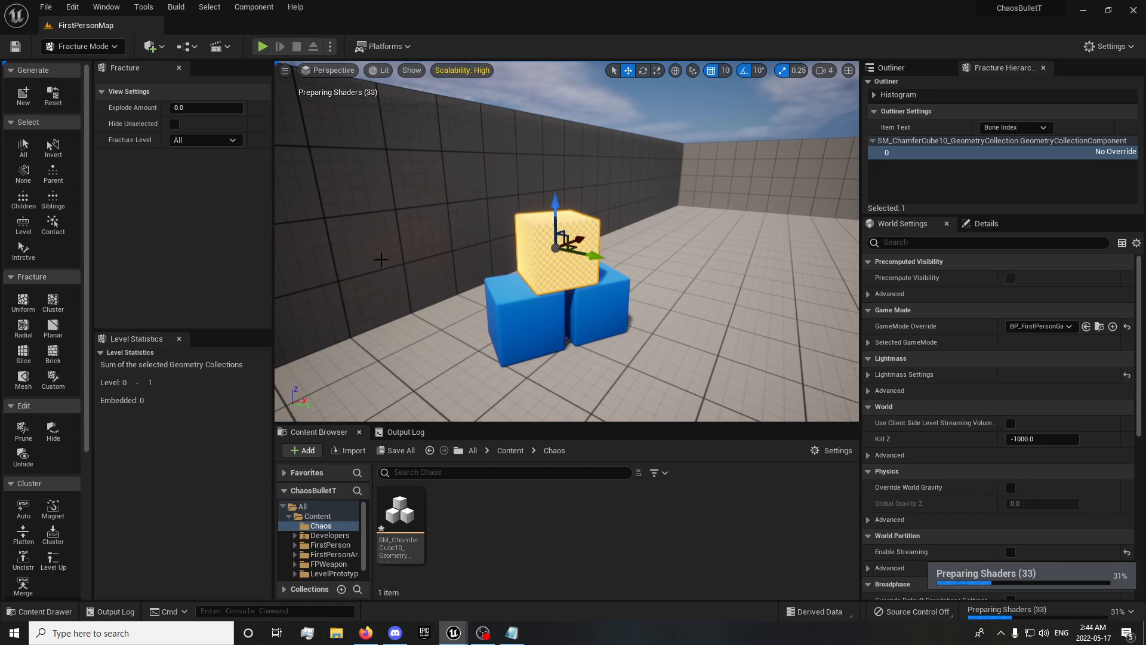
- Preview the Uniform, Cluster and Mesh fracture methods on the top cube
left_click(23, 302)
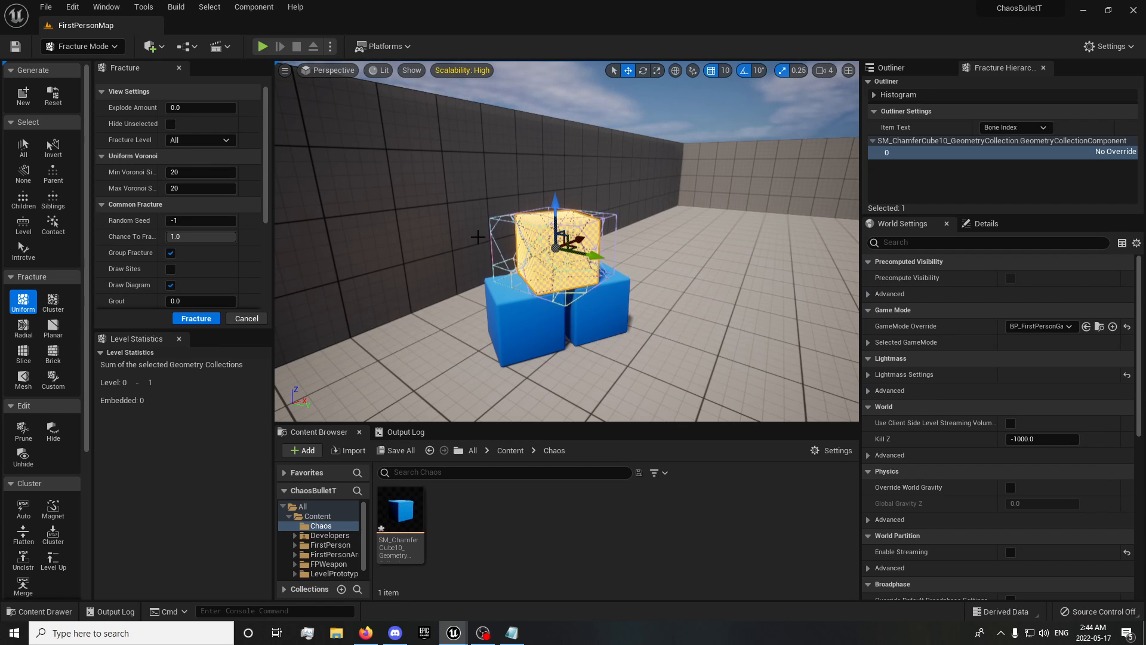
scroll(481, 239, "up", 3)
key("d")
right_click_drag(482, 239, 388, 246)
left_click(53, 303)
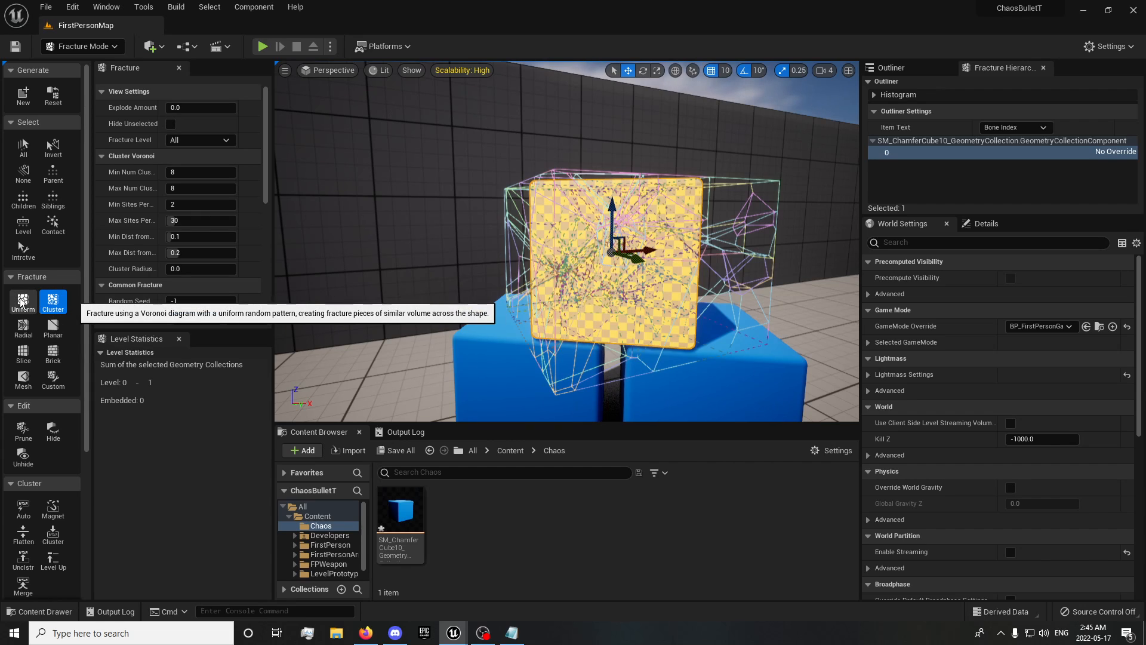
left_click(49, 384)
- Fracture the top cube with the Uniform Voronoi method, using 20 for both minimum and maximum sites
left_click(24, 306)
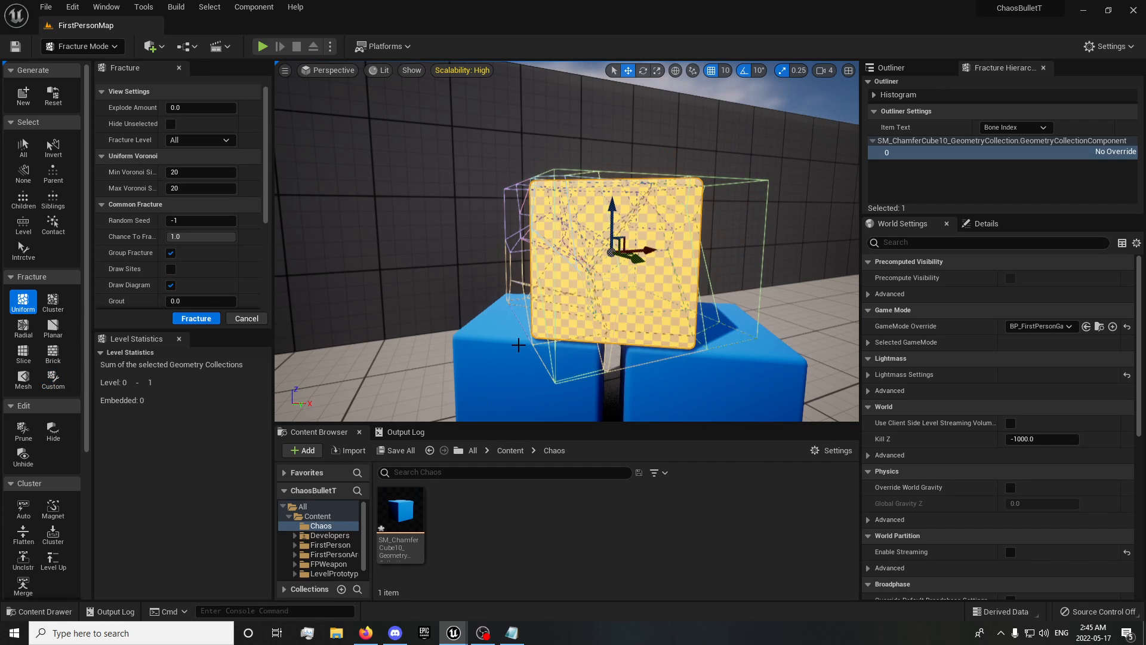
left_click(197, 318)
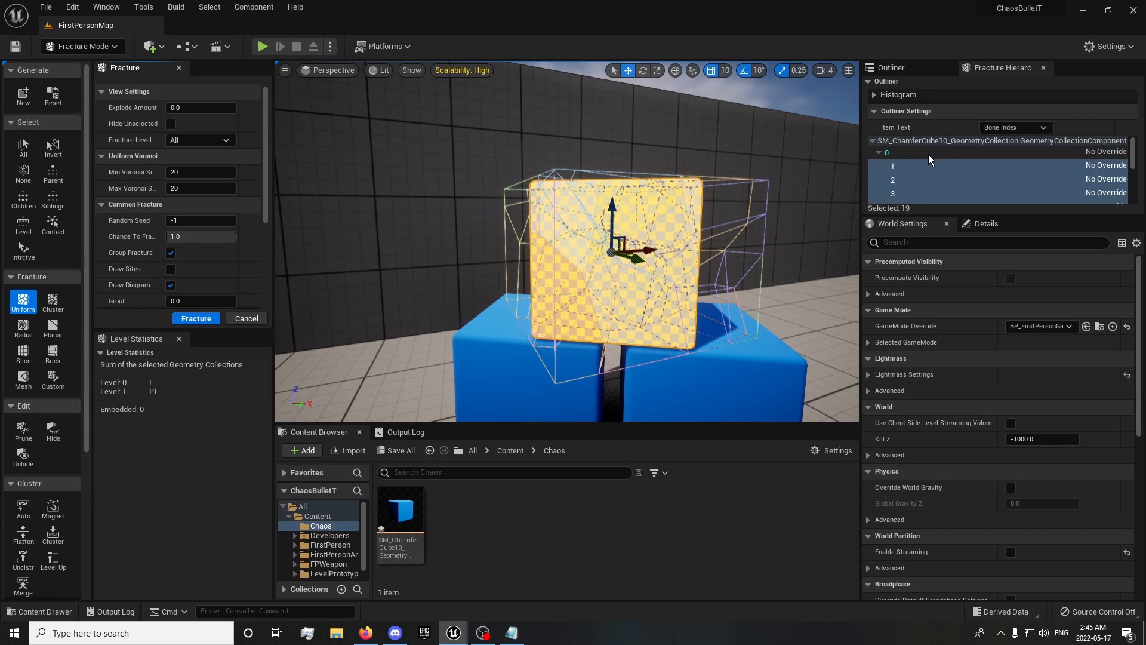
- Fracture the top cube twice more with Uniform Voronoi at 20 sites, targeting root bone 0, and reselect that bone
left_click(892, 154)
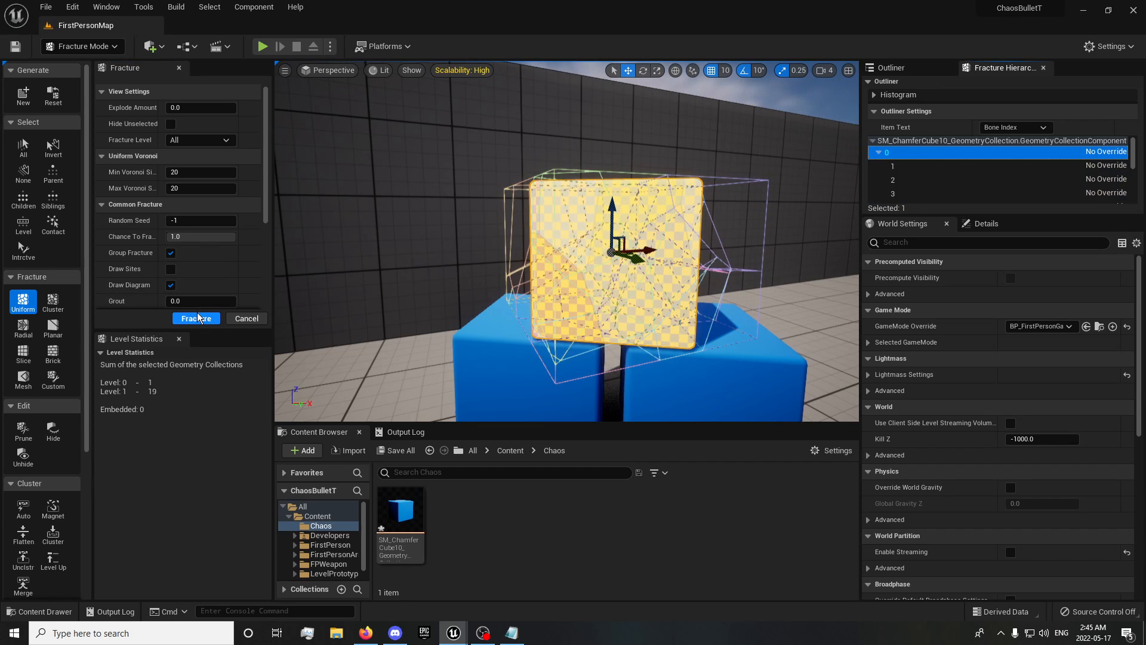
left_click(188, 319)
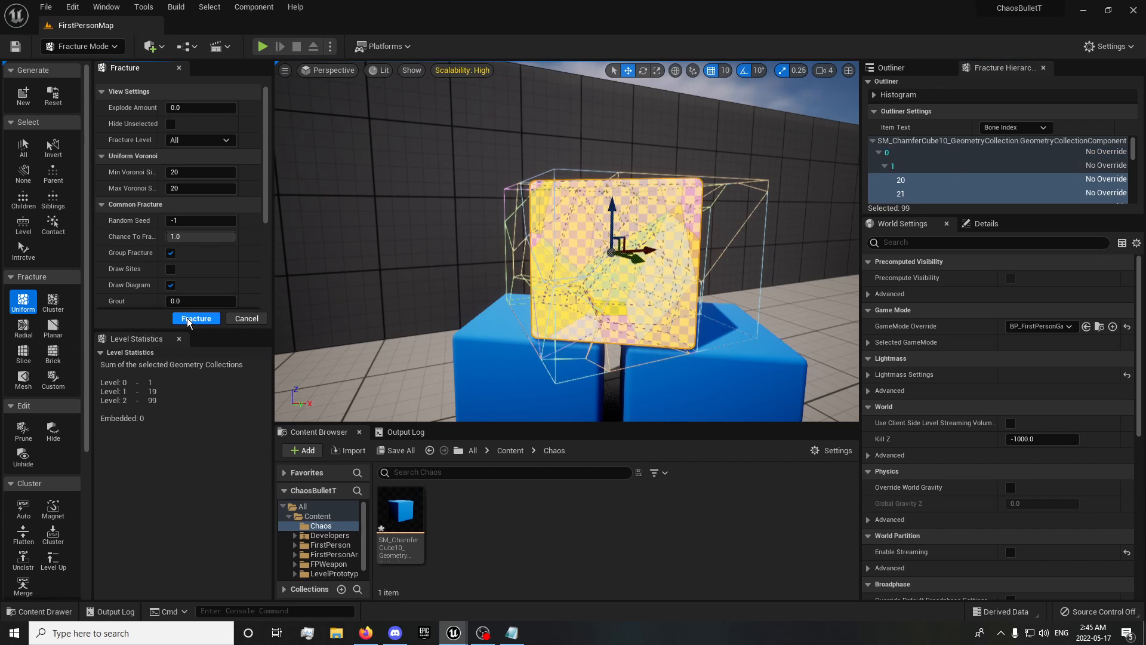
left_click(894, 154)
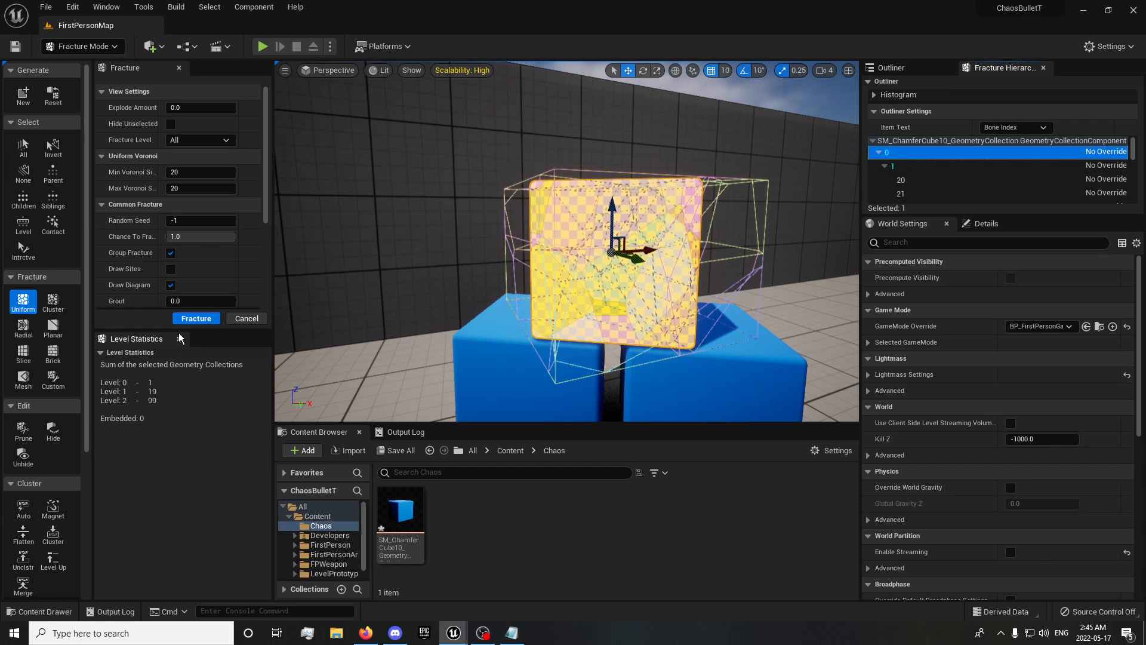
left_click(190, 318)
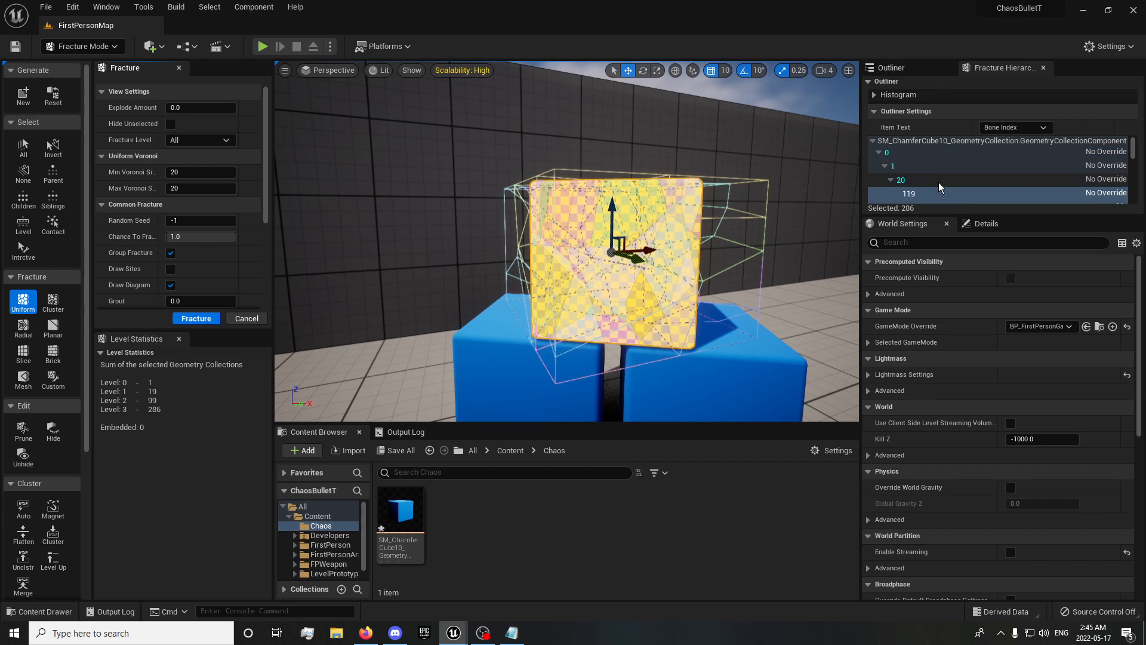
left_click(901, 154)
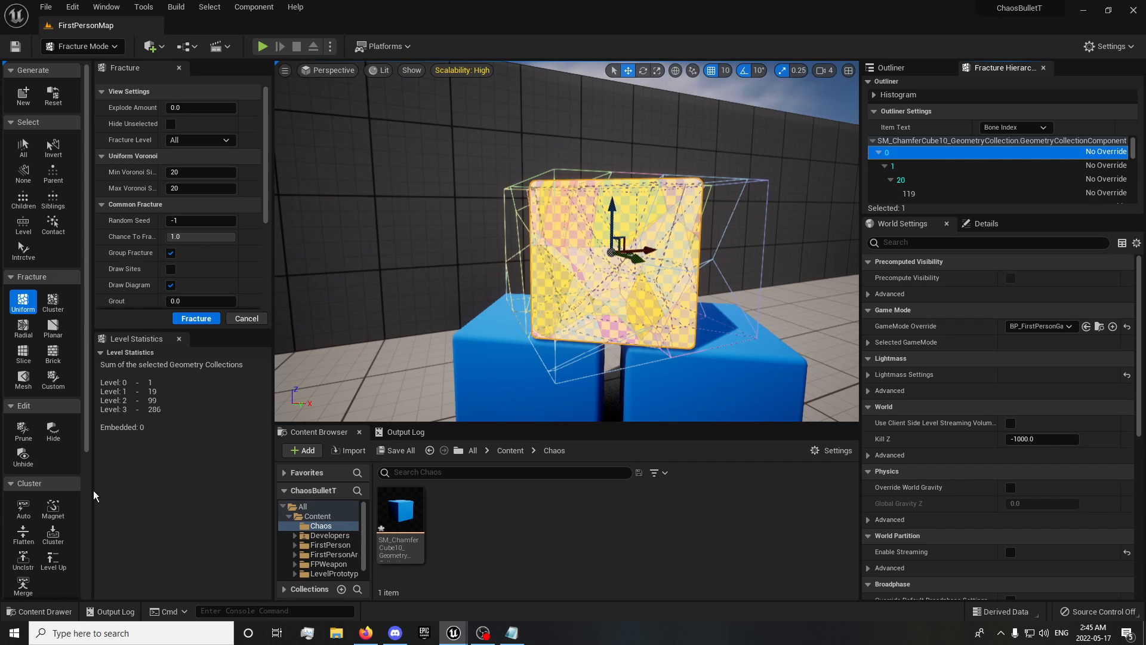
- Try very high Uniform Voronoi site counts, 814 minimum and 521 maximum, and reset both to their defaults
left_click(23, 509)
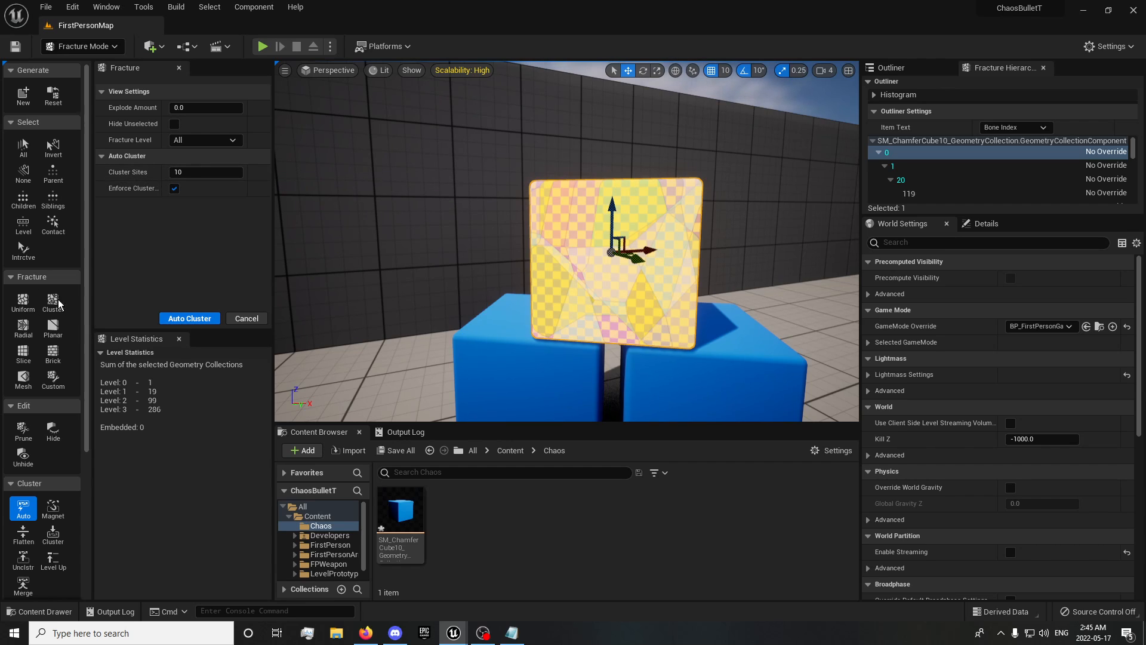
left_click(23, 301)
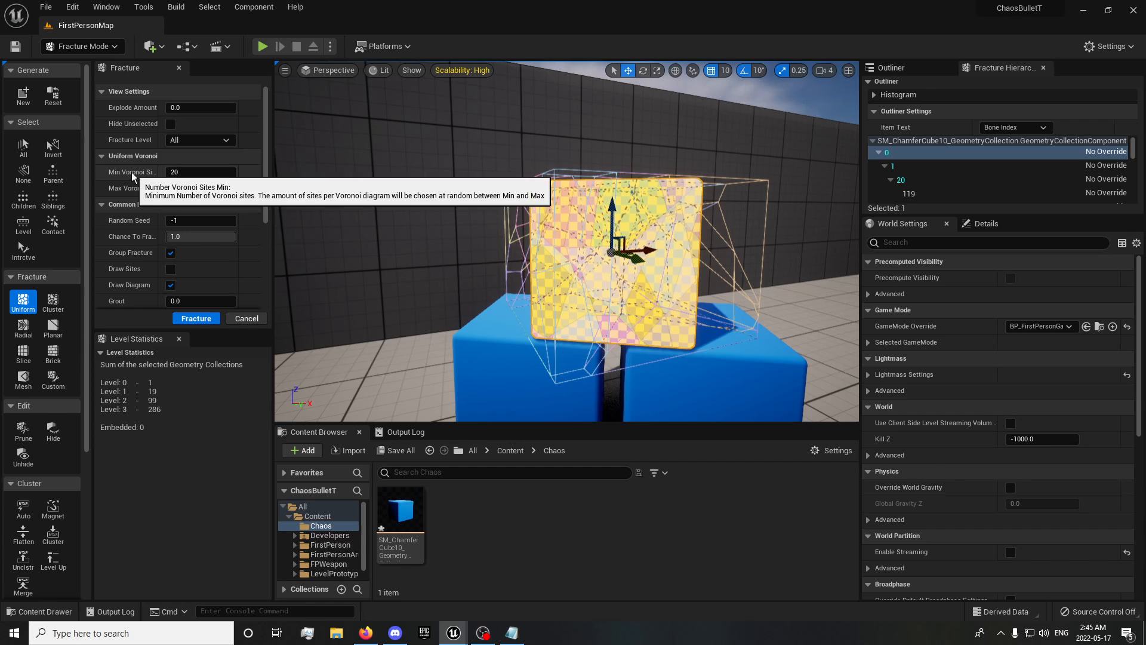
mouse_move(176, 172)
left_mouse_down()
mouse_move(188, 173)
mouse_move(181, 190)
left_mouse_up()
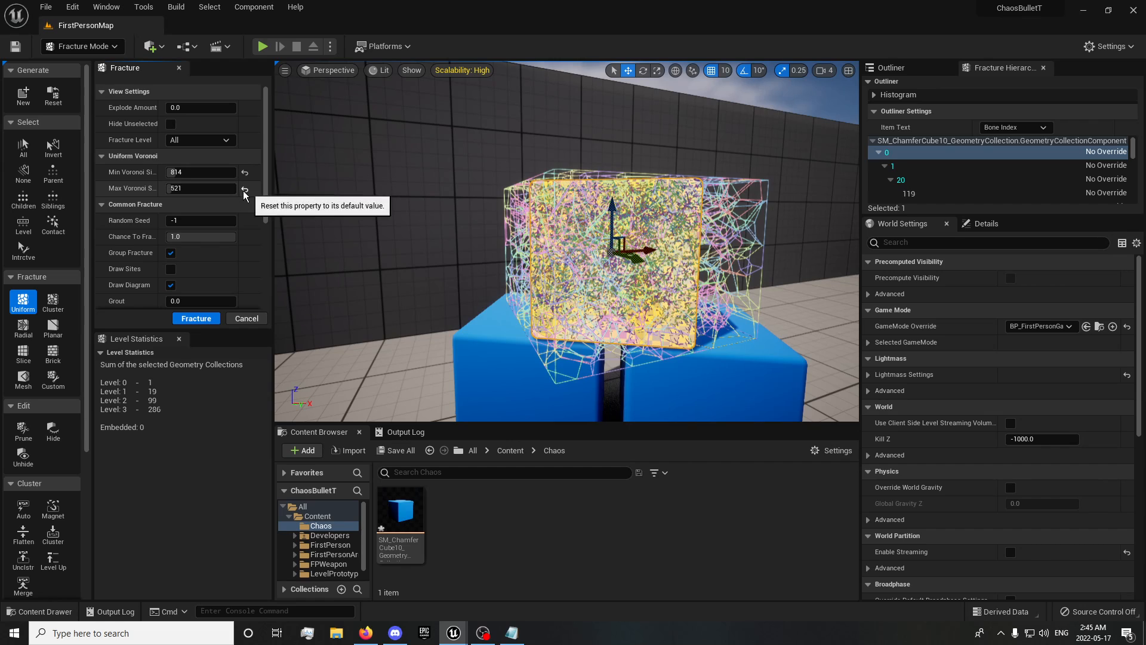
left_click(245, 190)
left_click(244, 174)
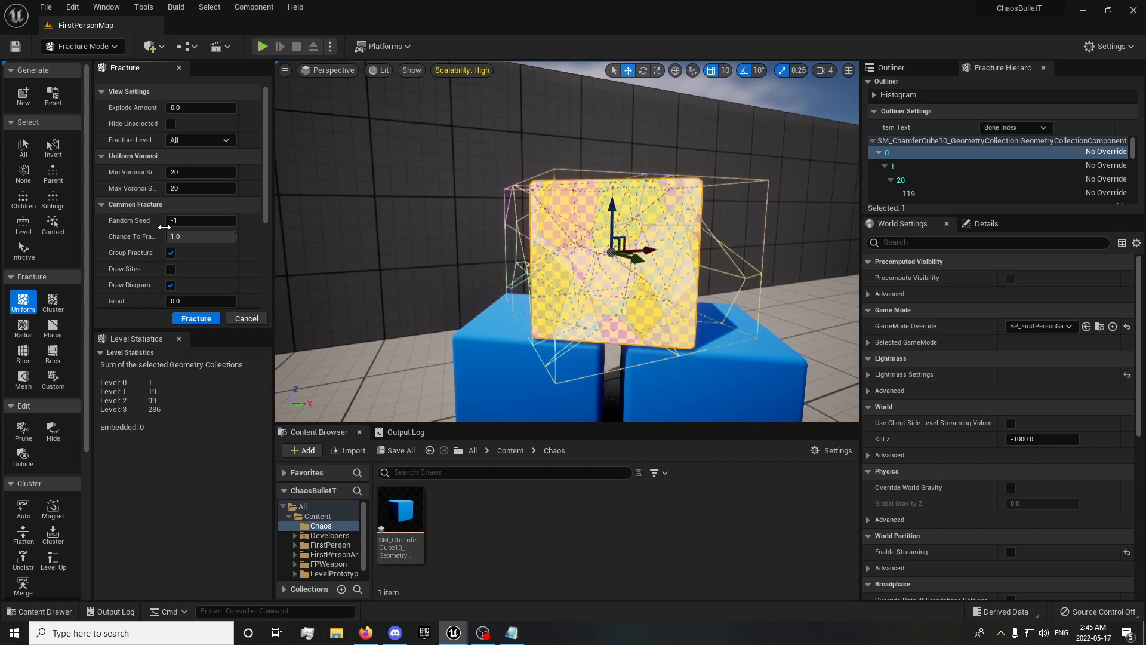
- Auto-cluster the fractured top cube from root bone 0 using 10 cluster sites
left_click(24, 509)
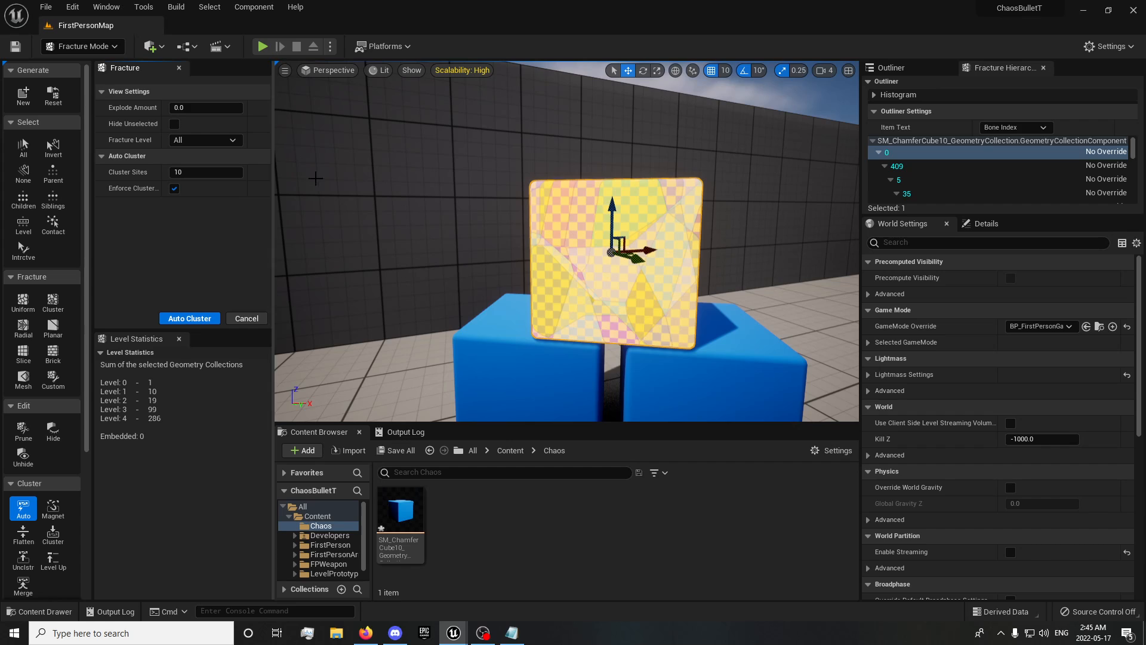
scroll(980, 342, "down", 5)
scroll(930, 402, "up", 5)
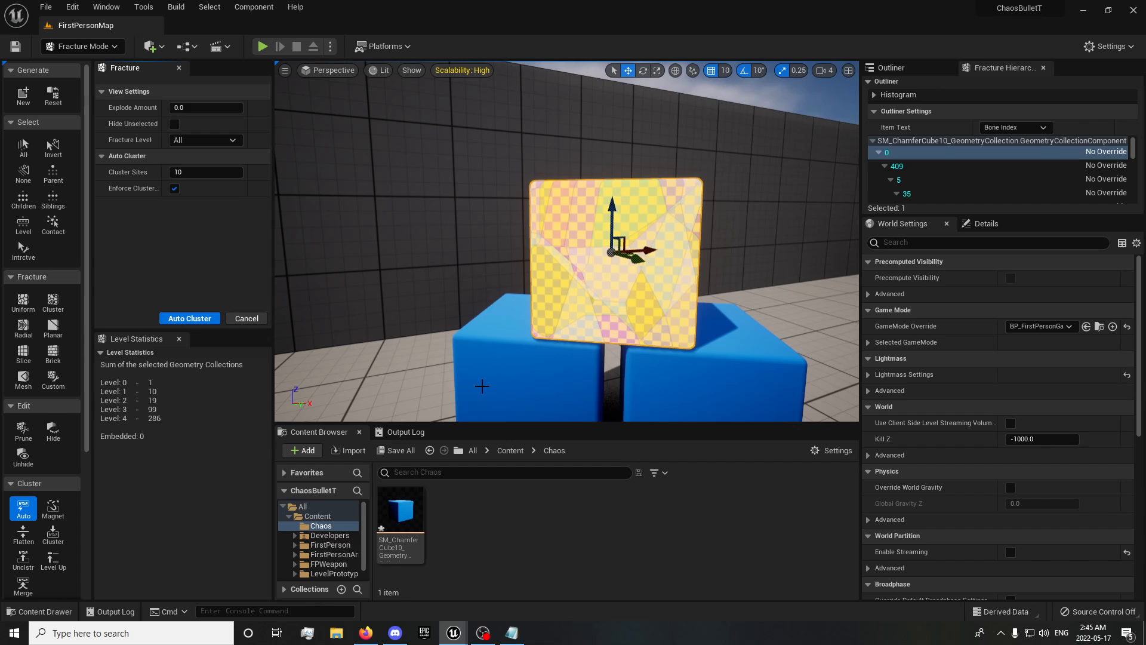
- Turn off Show Bone Colors in the top cube's Chaos Physics general settings
left_click(669, 263)
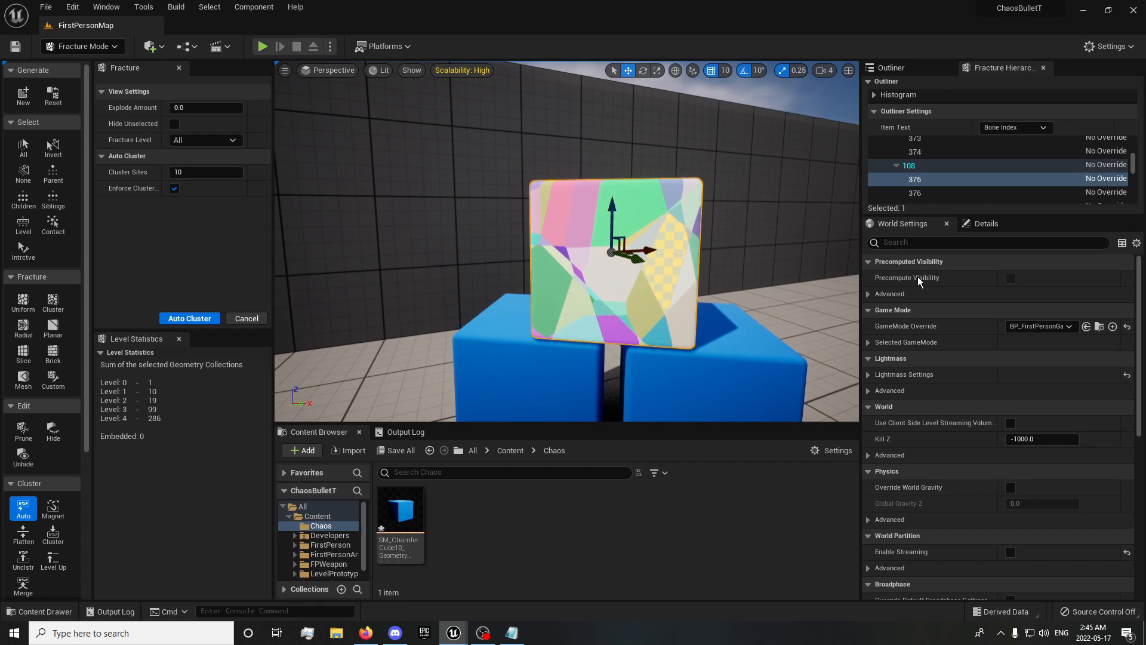
left_click(984, 225)
scroll(962, 400, "down", 5)
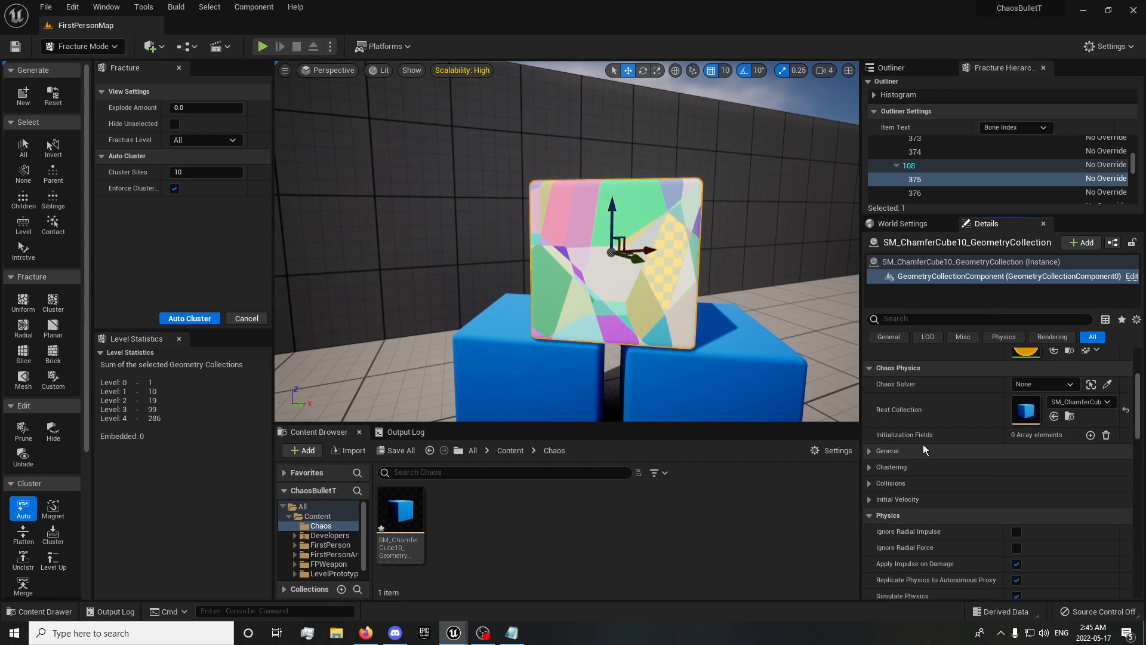
scroll(923, 444, "down", 9)
scroll(923, 444, "up", 8)
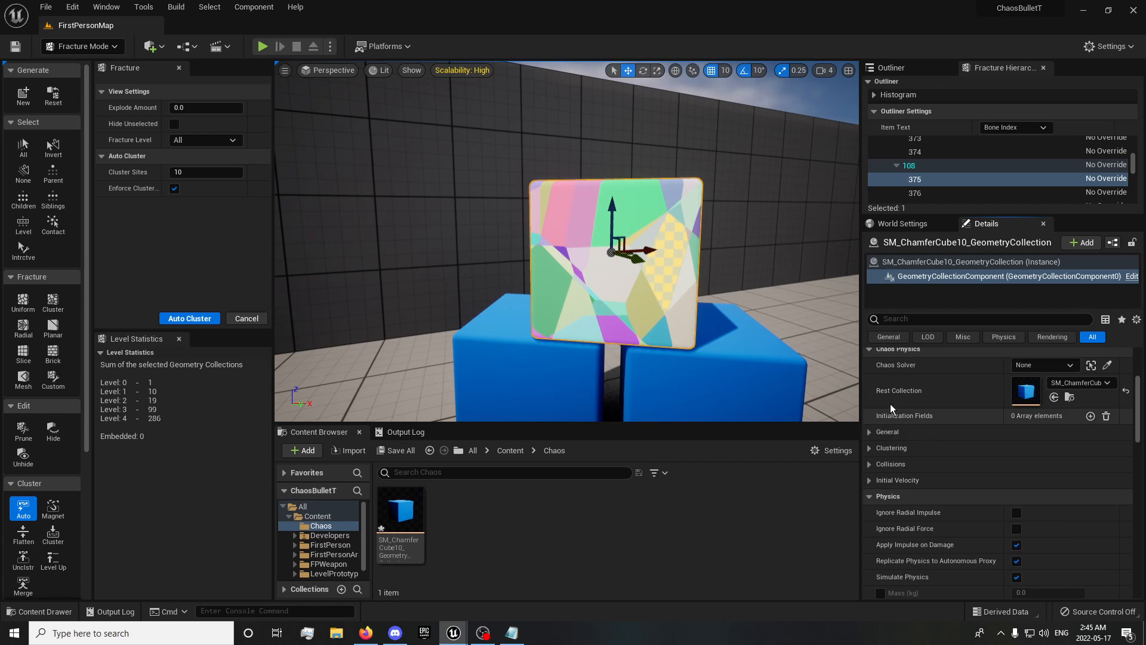
scroll(890, 404, "up", 2)
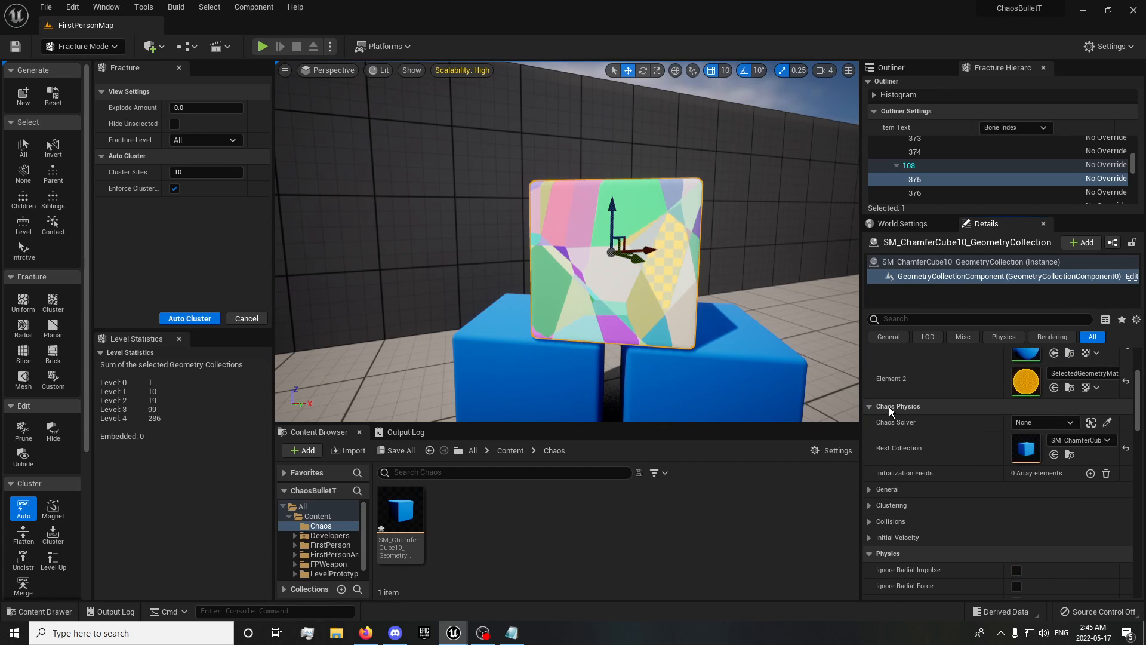
left_click(870, 490)
scroll(940, 496, "down", 2)
scroll(961, 497, "down", 1)
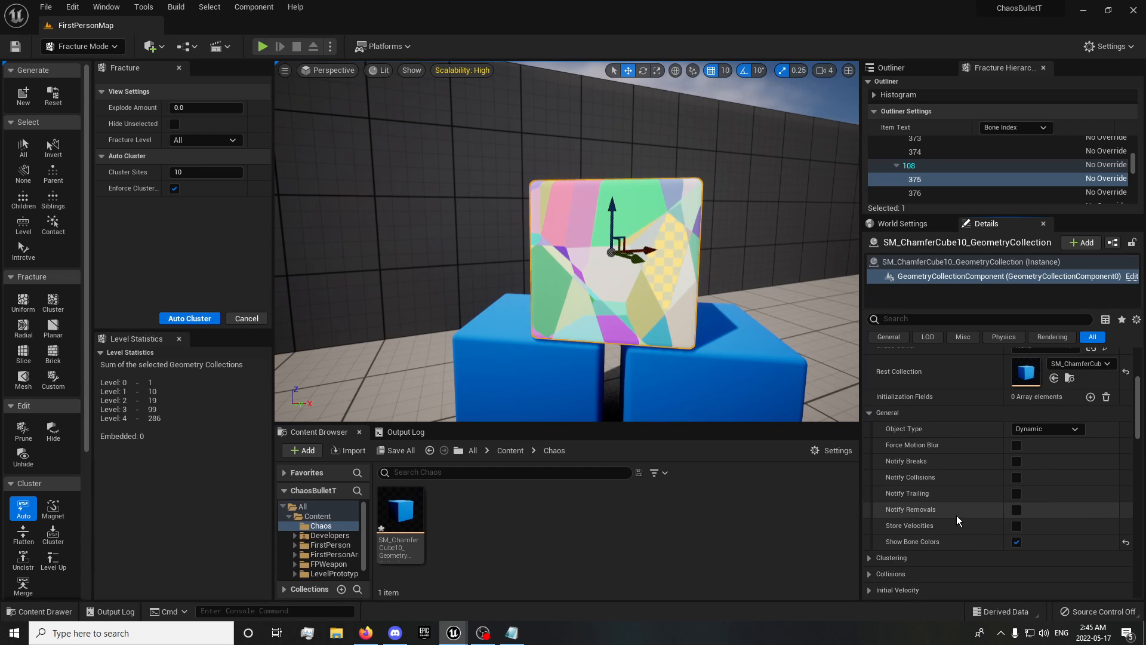
left_click(1017, 542)
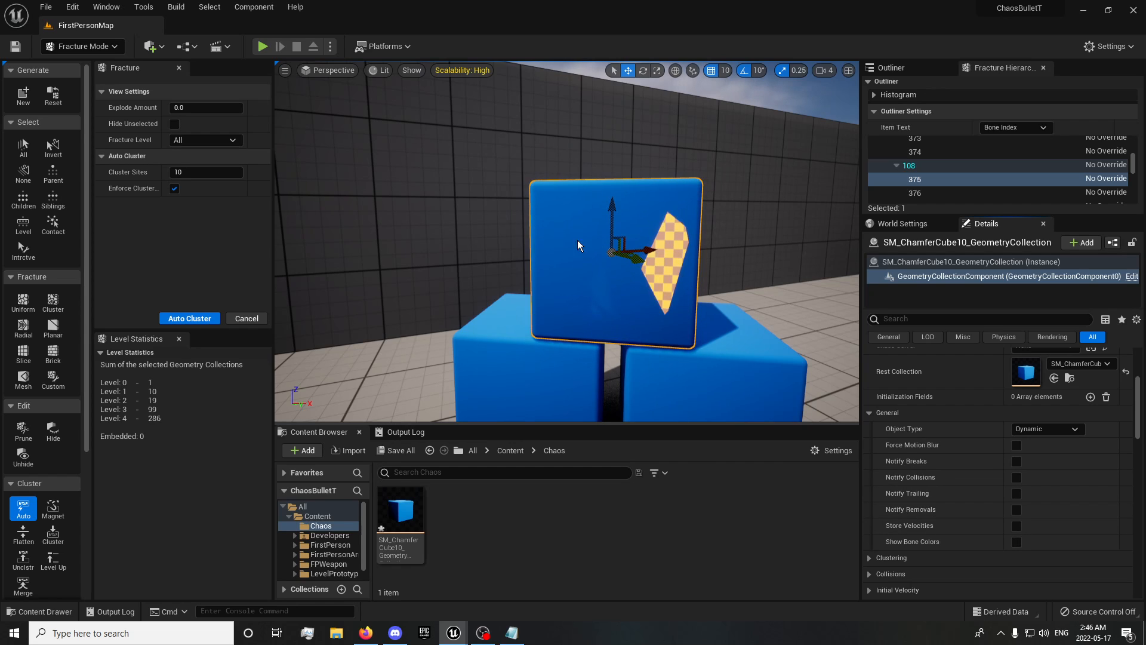
- Briefly play-test the level, and move the fractured cube along X off the stack so it hangs beside the other two
left_click(263, 47)
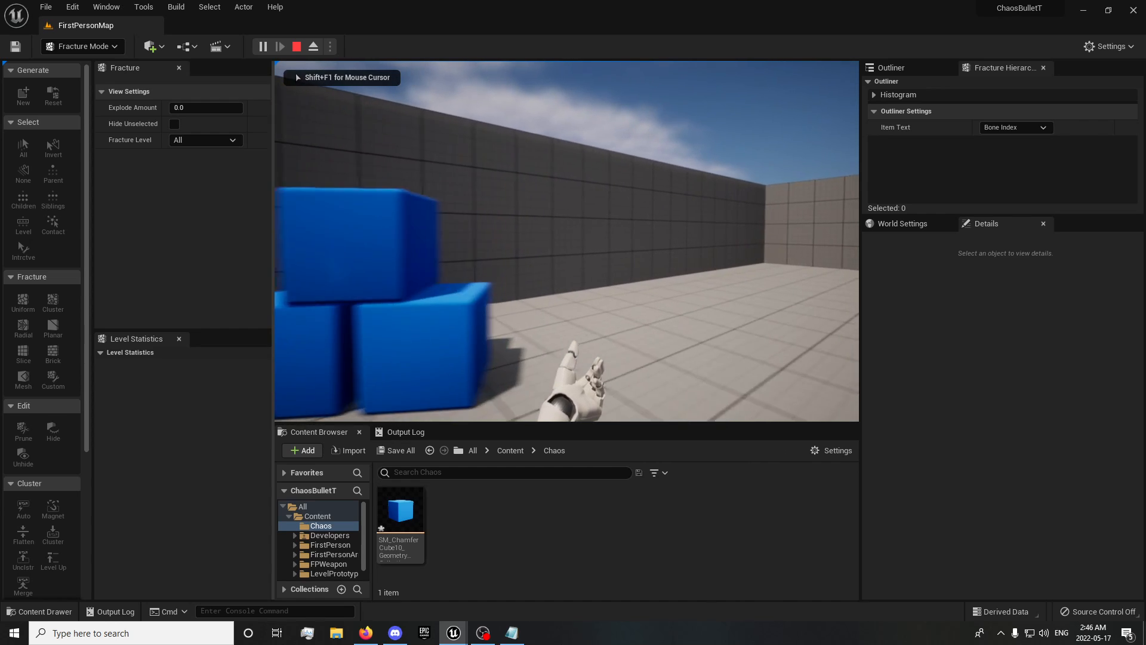
key("Escape")
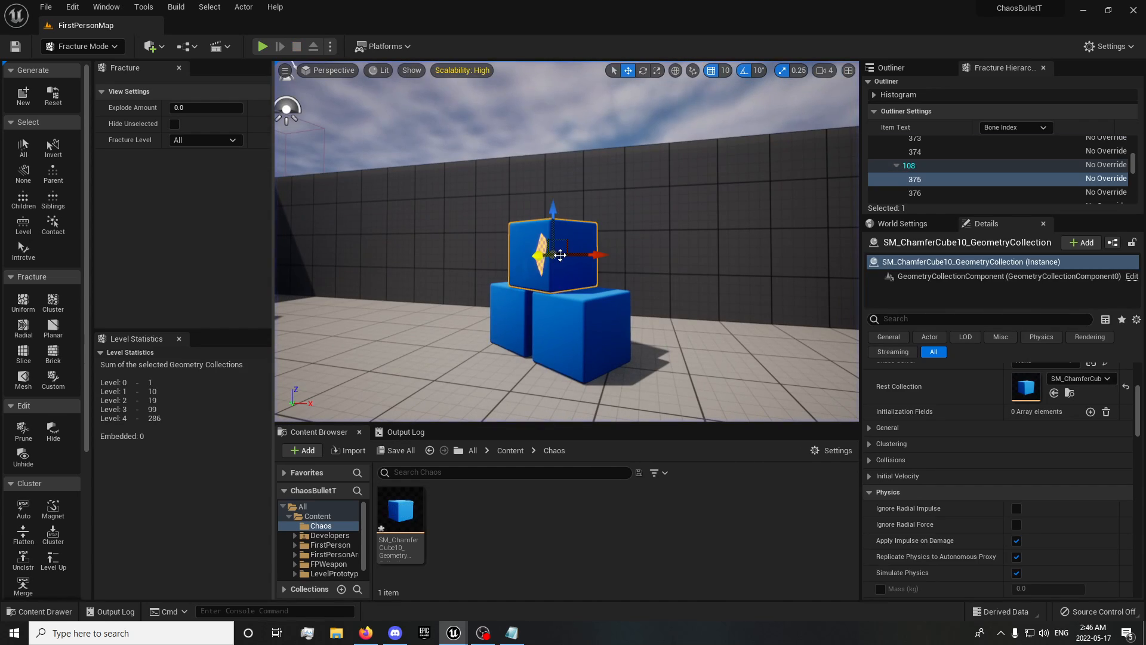
left_click_drag(587, 256, 741, 261)
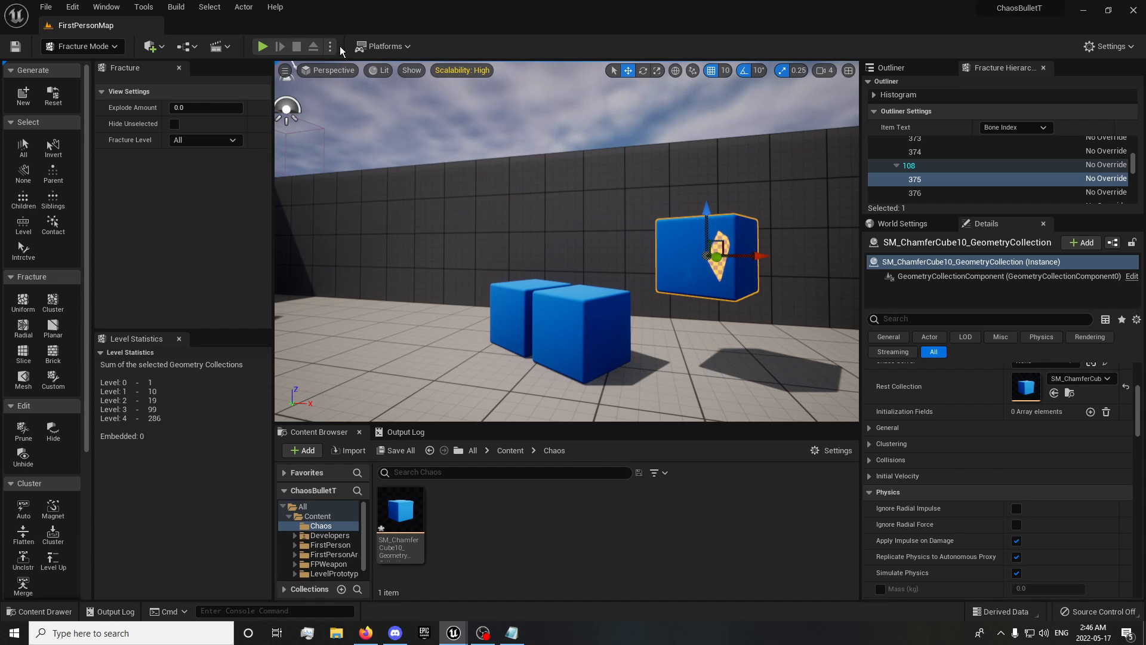
- Play-test the level by walking up to the fallen fractured cube and shooting its pieces, and end the session
left_click(263, 47)
key("w")
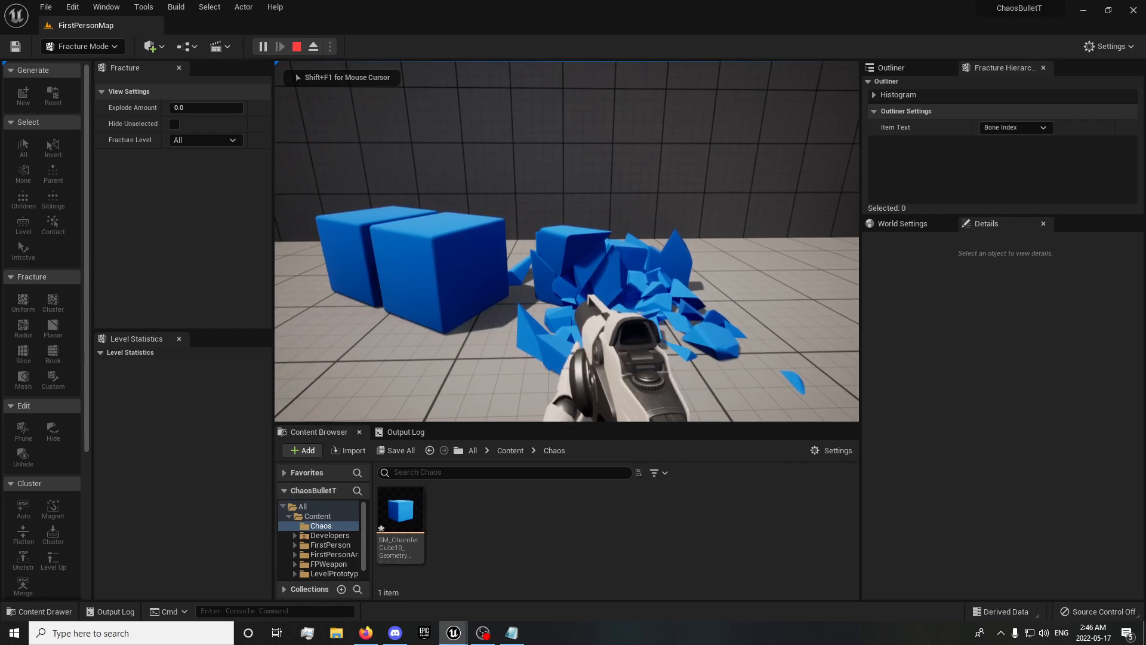
key("w")
left_click(568, 241)
key("s")
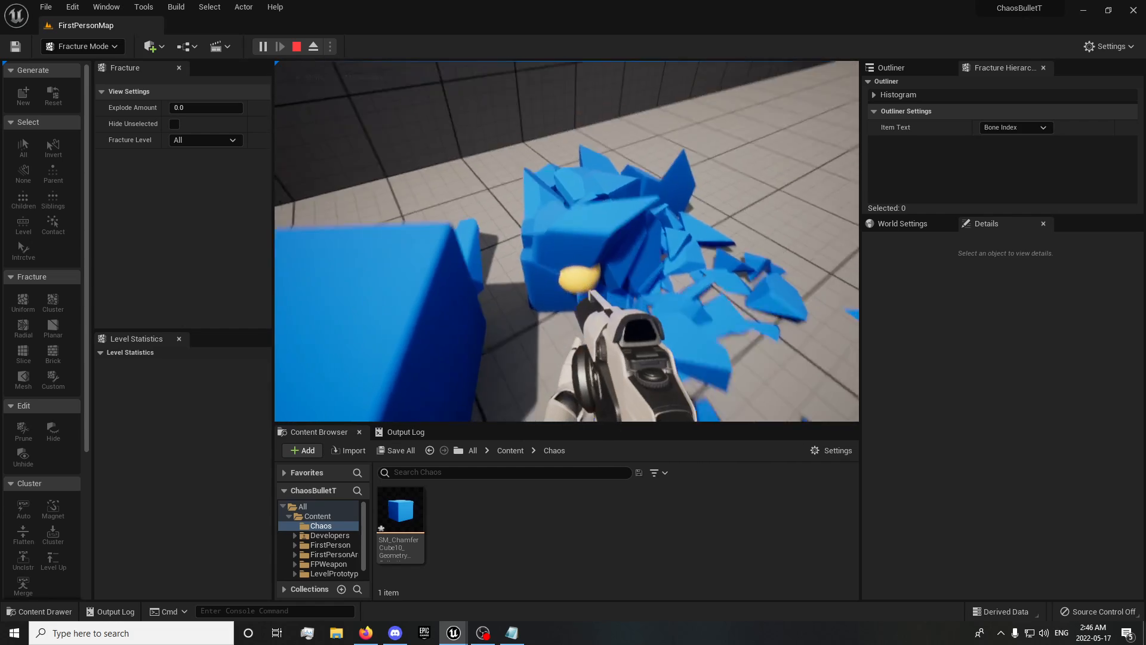
key("Escape")
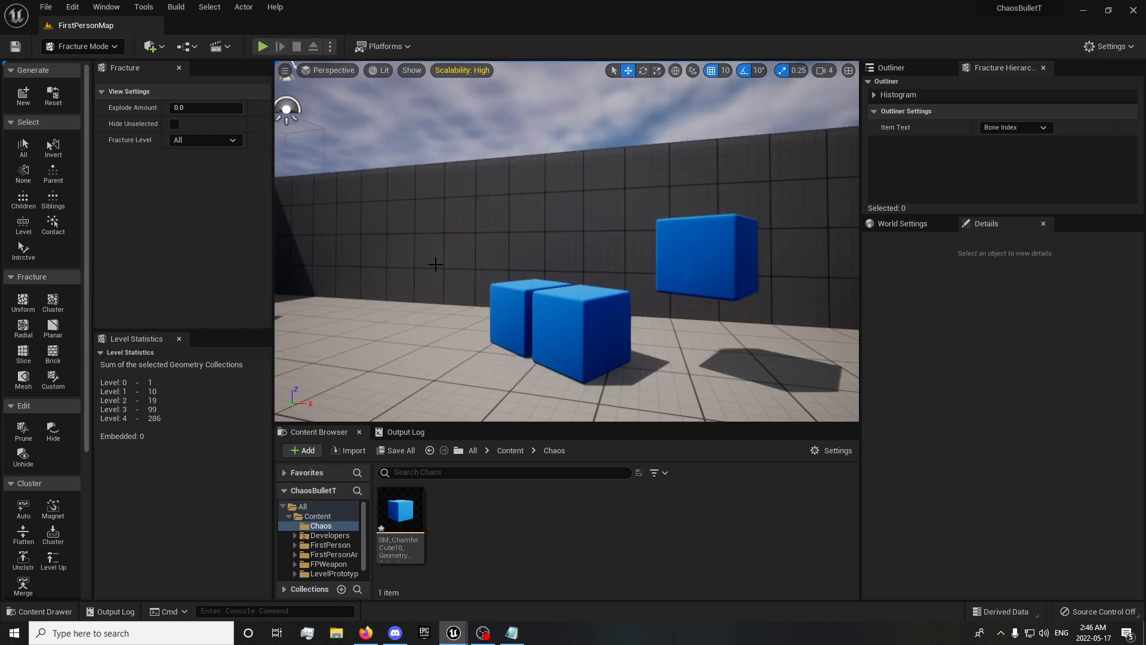
- Open the BP_FirstPersonProjectile blueprint from the FirstPerson/Blueprints folder
right_click_drag(584, 314, 584, 315)
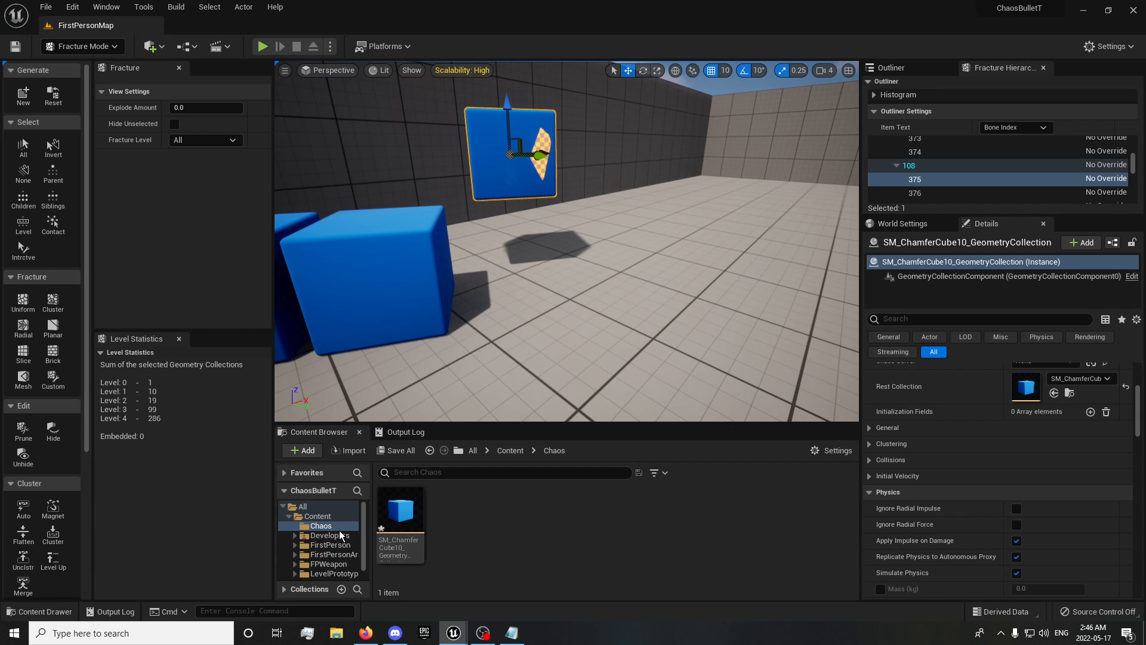
left_click(335, 547)
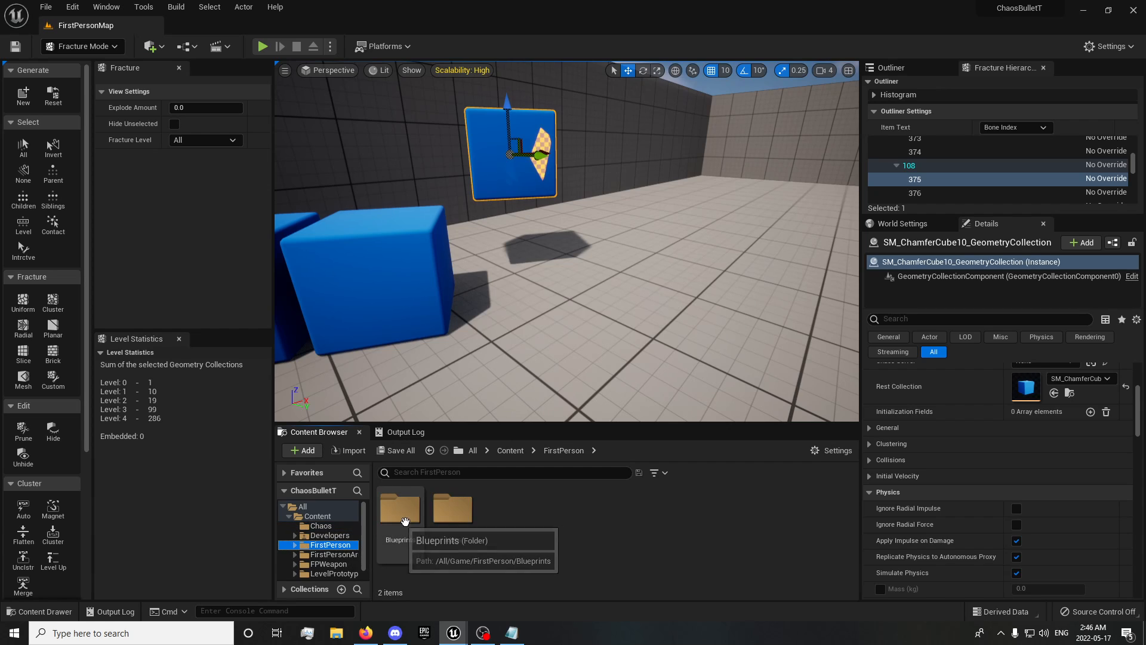
left_click(403, 520)
double_click(403, 519)
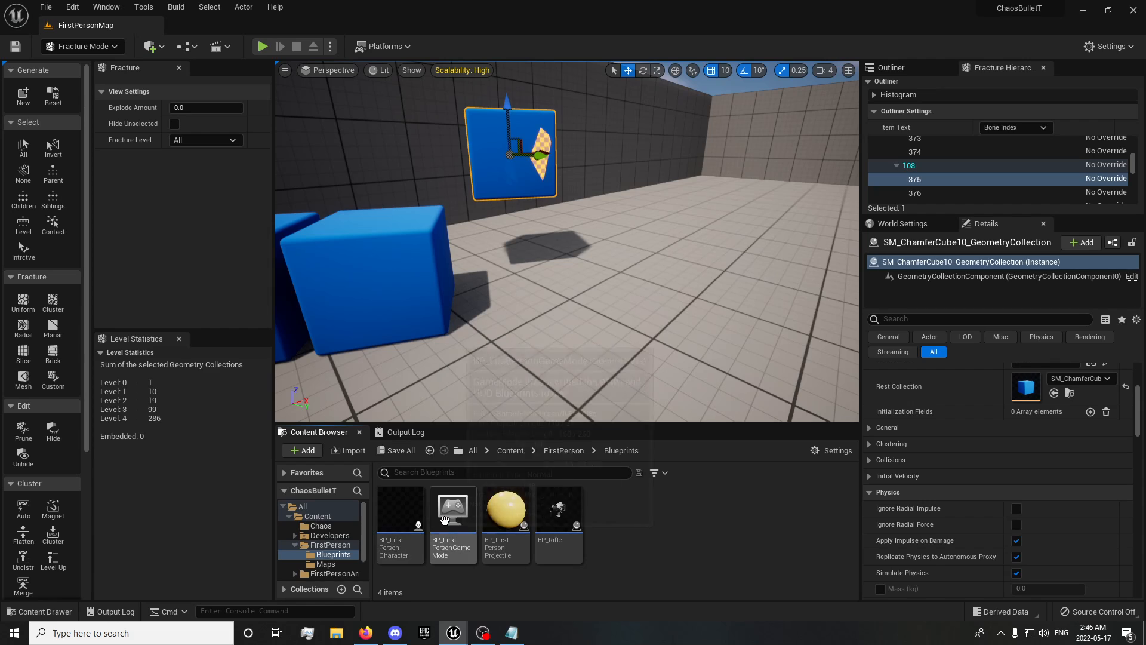
left_click(517, 529)
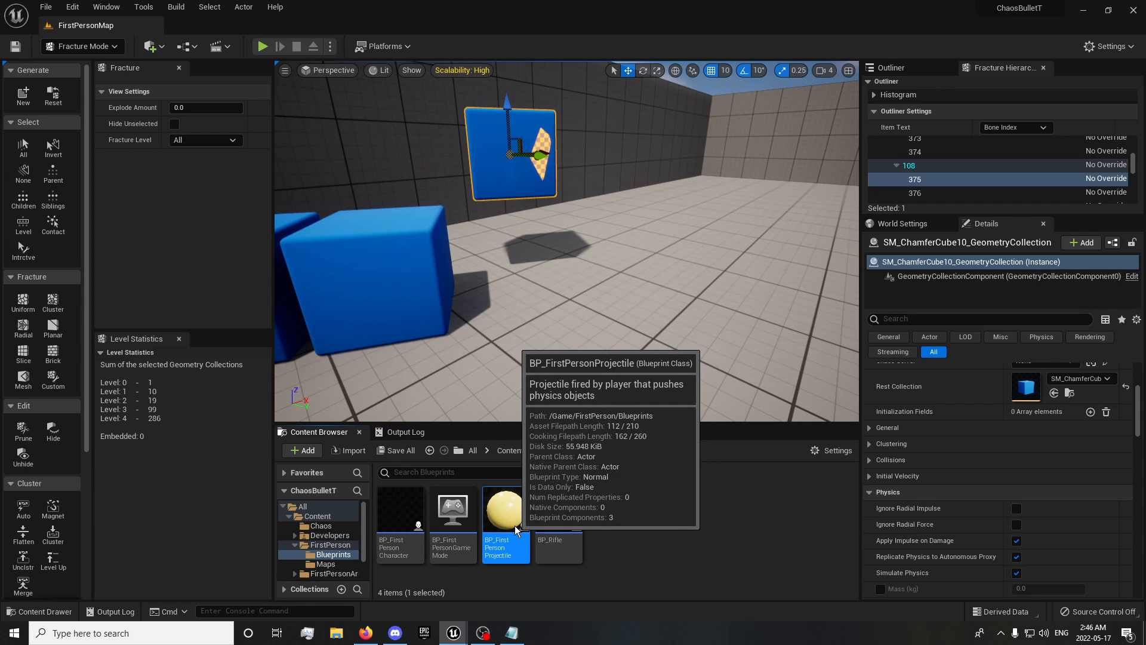
double_click(517, 529)
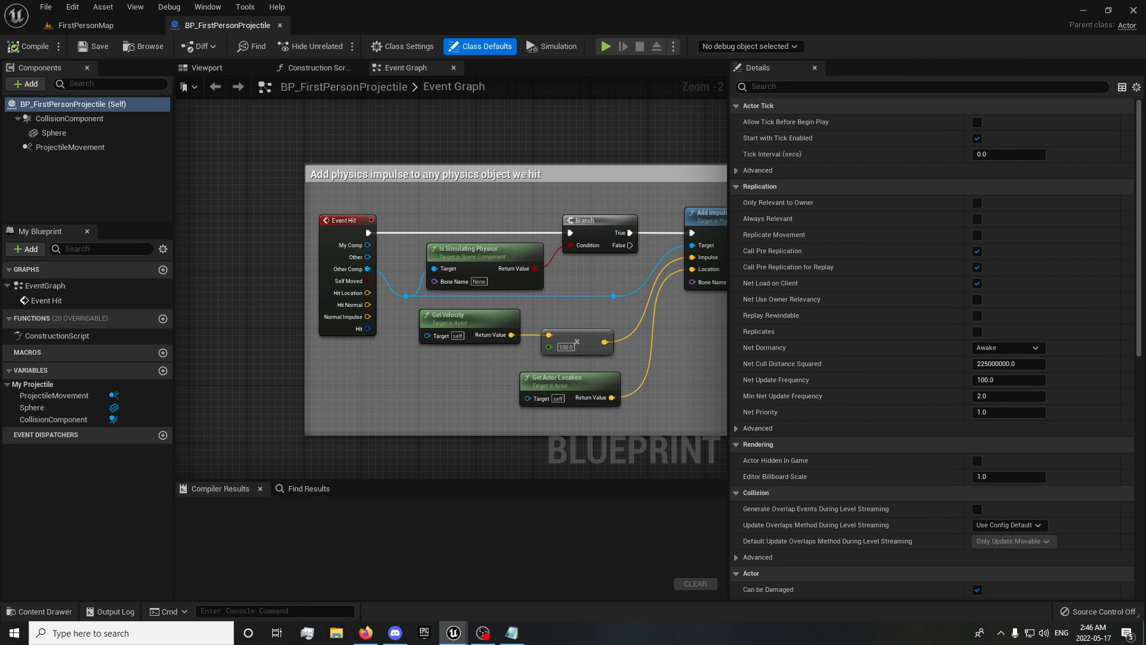
- Disconnect Destroy Actor from Add Impulse at Location and move it above the physics impulse comment box
right_click_drag(635, 327, 309, 315)
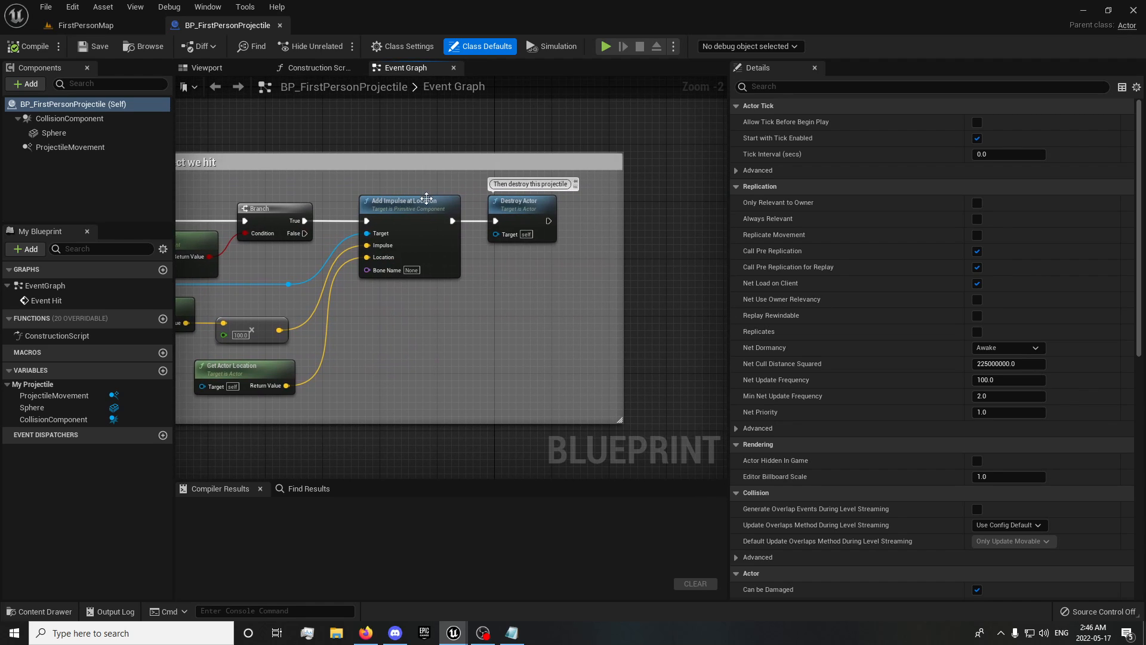
left_click(453, 221, "alt")
left_click_drag(528, 212, 567, 110)
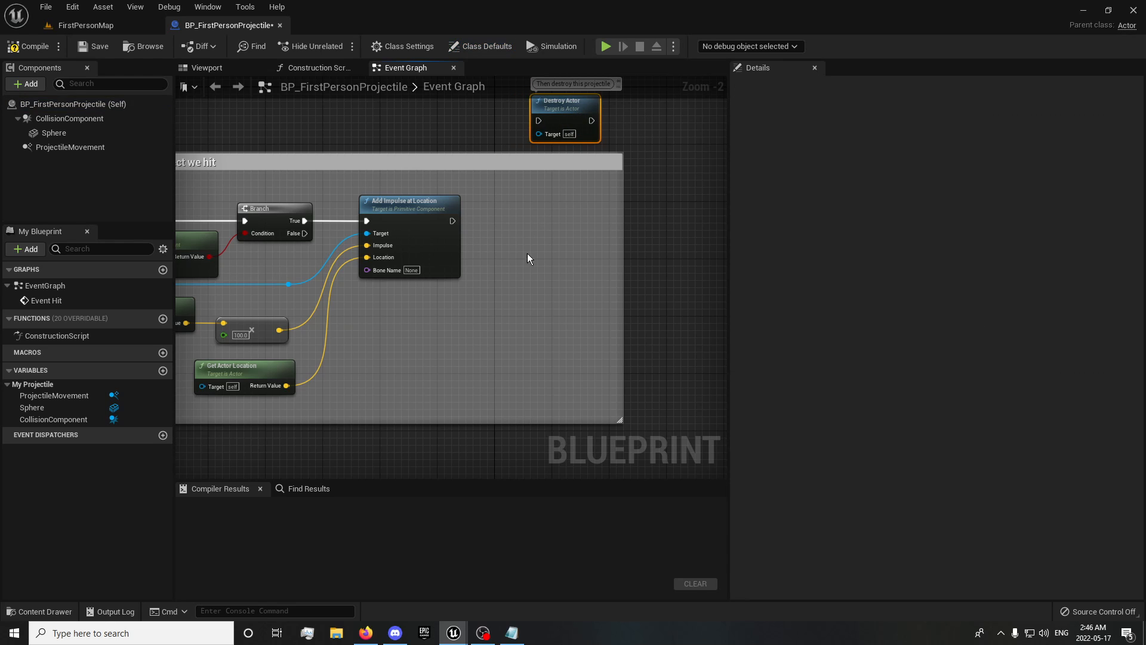
- Add a Spawn Actor from Class node on the Branch's False output and place it below Add Impulse at Location
right_click_drag(464, 222, 477, 209)
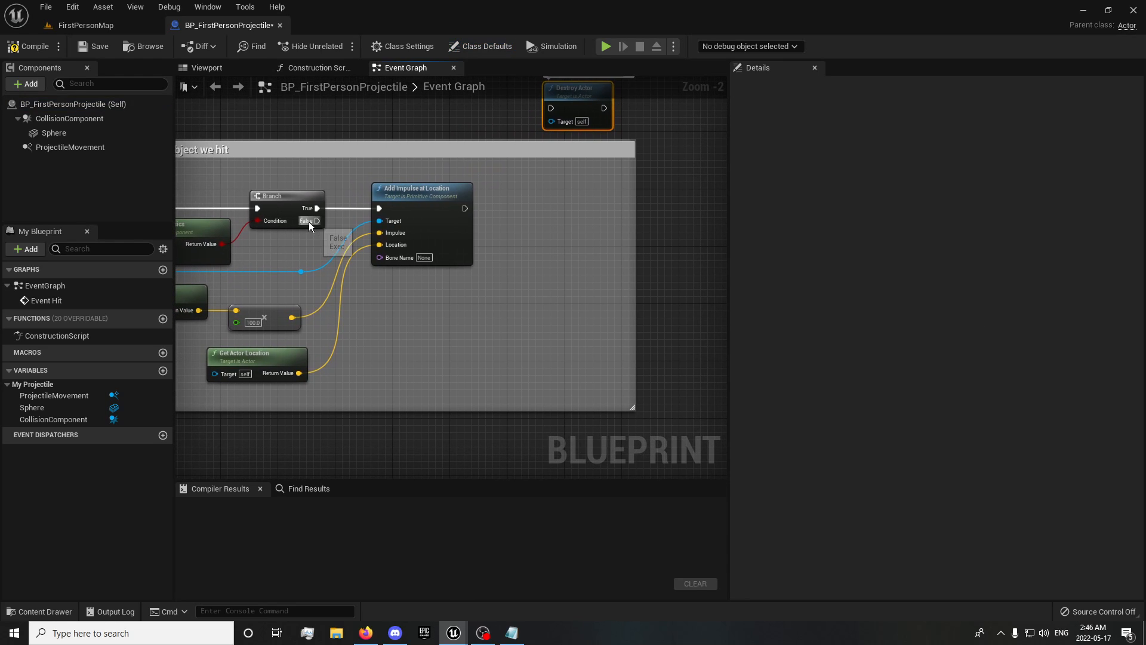
left_click_drag(309, 221, 426, 332)
type("spawn actor")
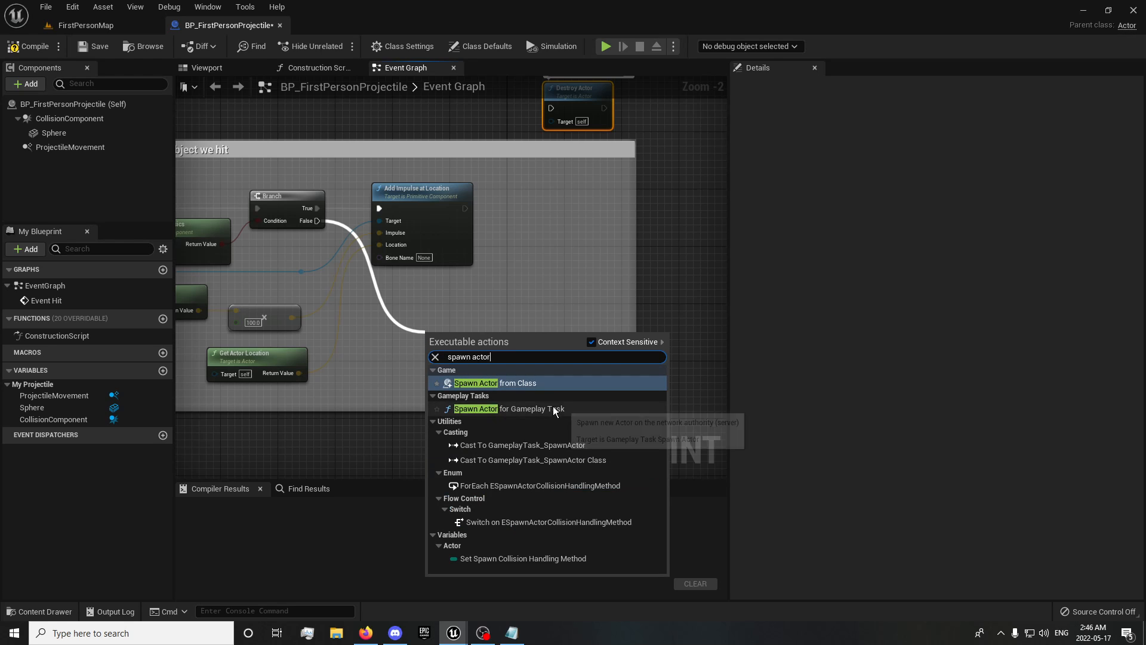
left_click(526, 385)
left_click_drag(512, 367, 454, 331)
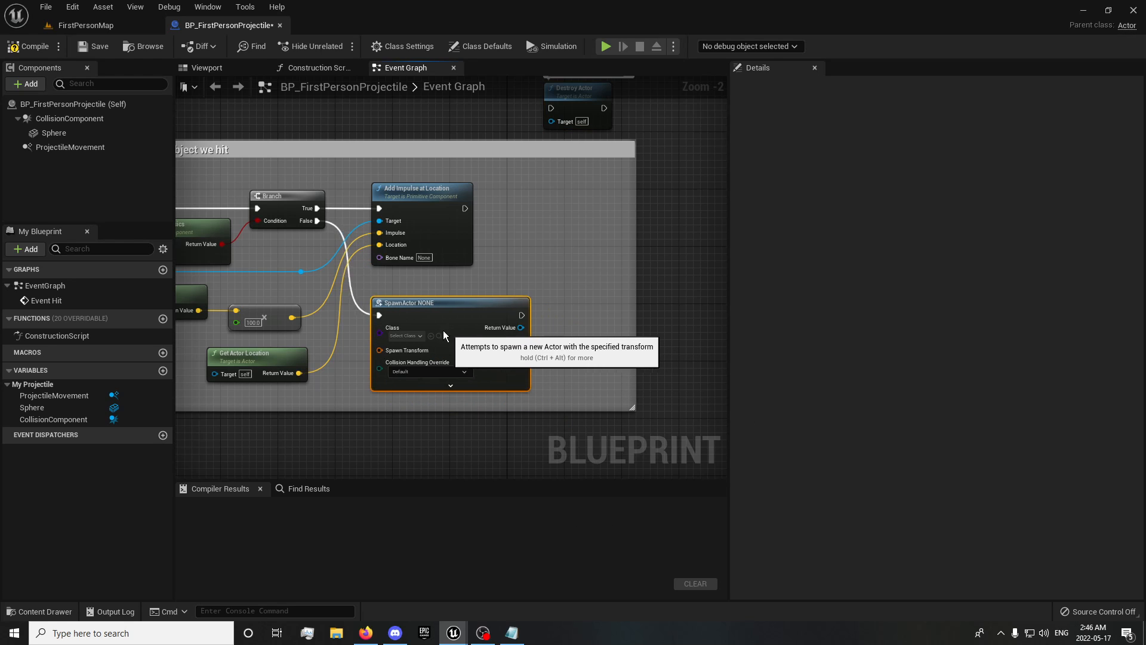
- Compile and save the projectile blueprint, and return to FirstPersonMap
left_click(28, 48)
left_click(89, 47)
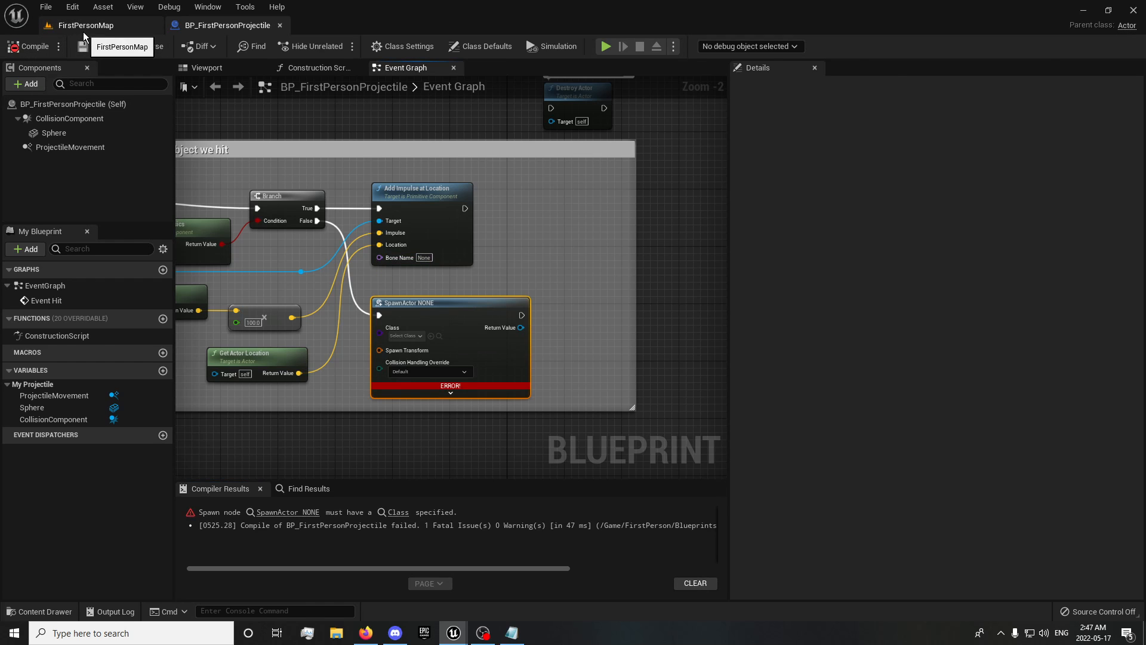
left_click(82, 29)
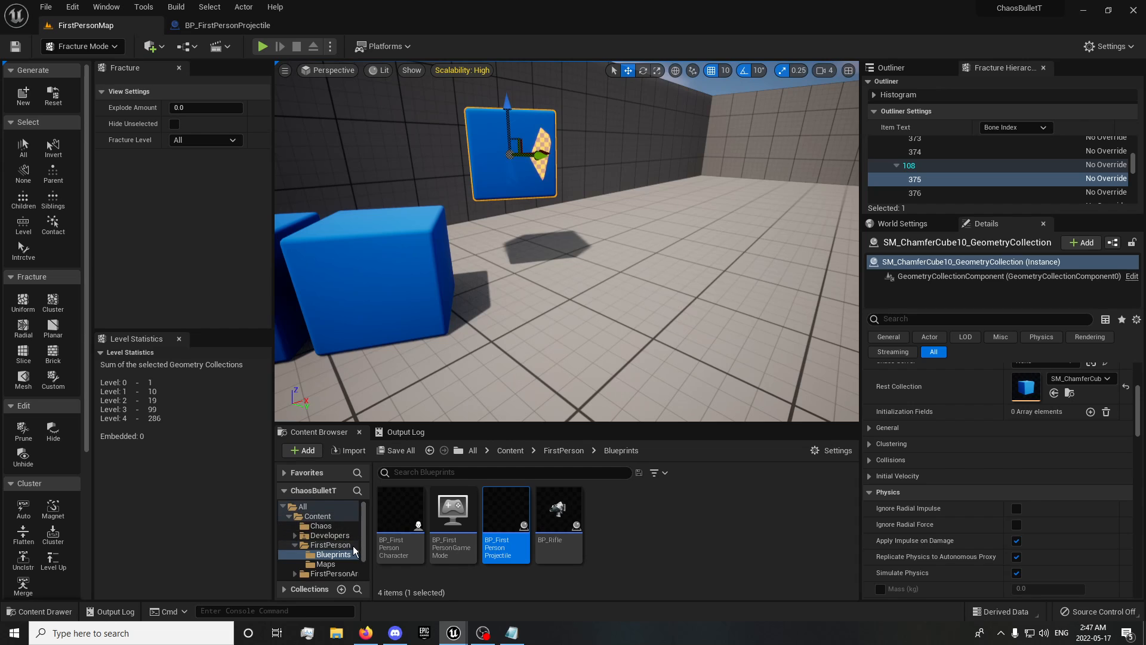
- Search the Engine folder for "field" and find the FS_ field system blueprints, checking that engine content is shown
scroll(361, 561, "down", 2)
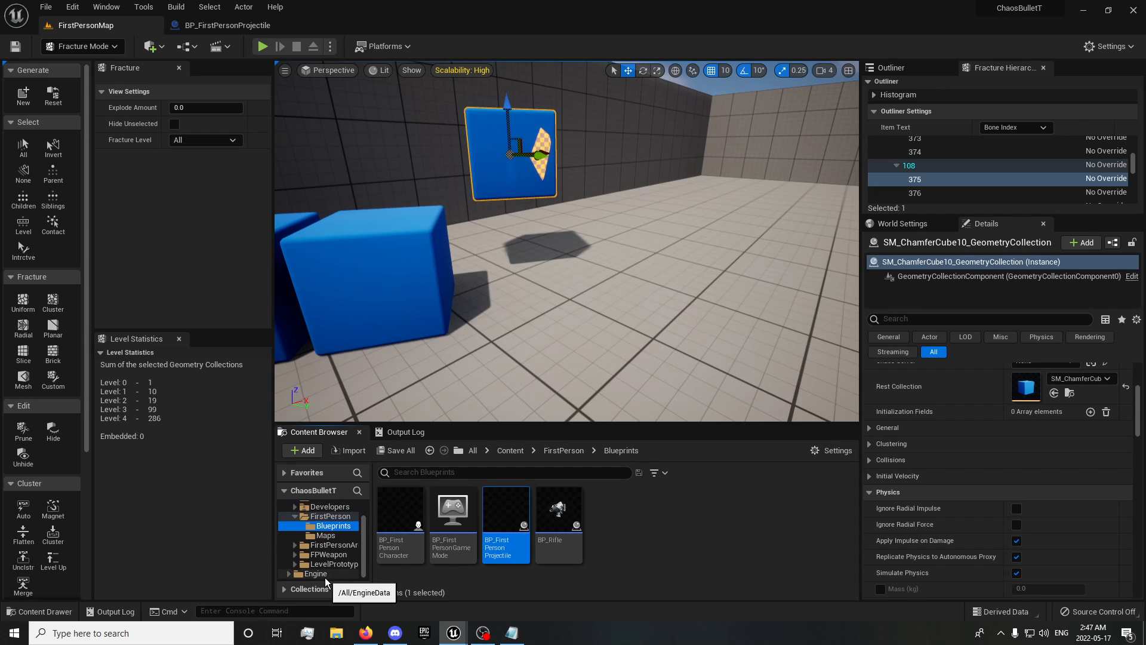
left_click(320, 573)
left_click(449, 472)
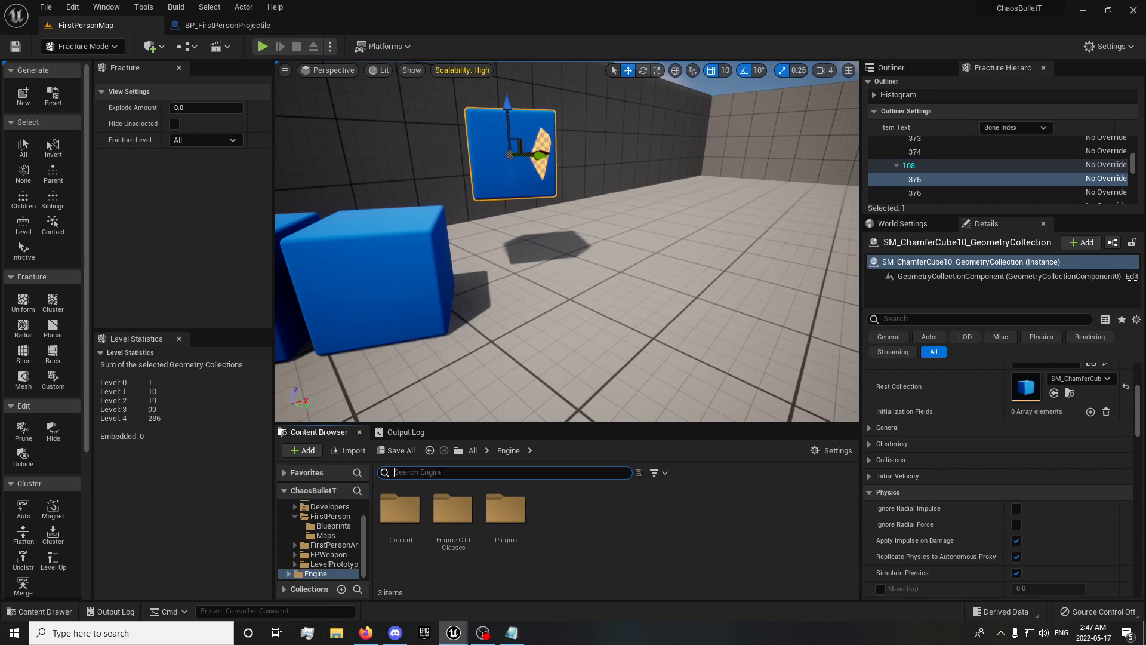
left_click(833, 451)
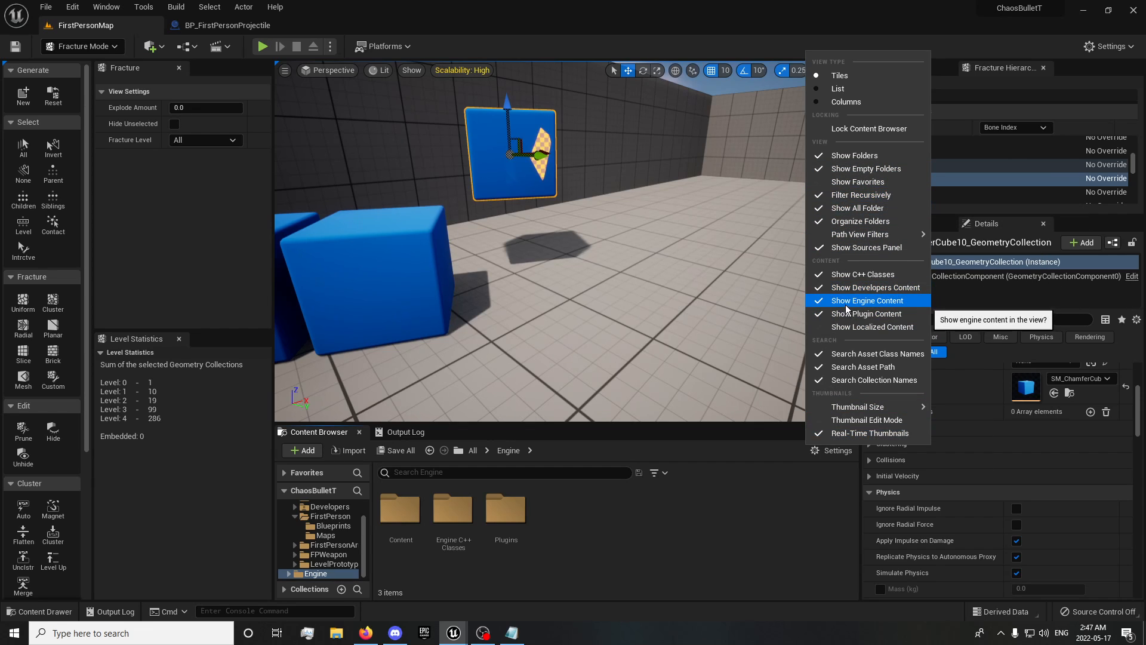
left_click(419, 473)
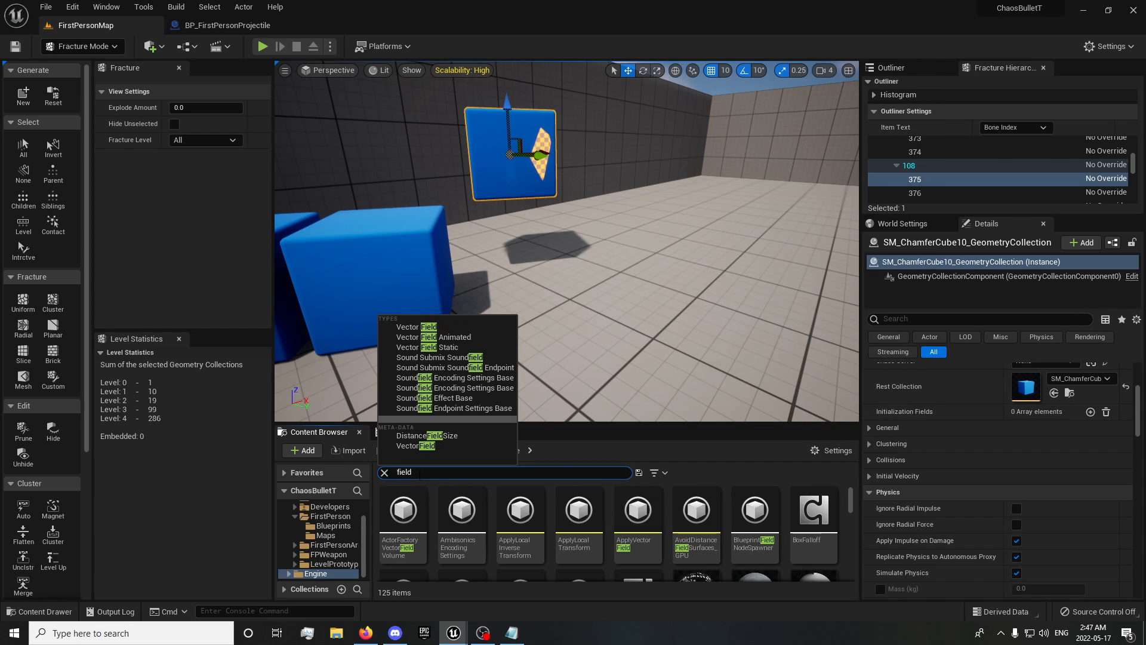
scroll(555, 540, "down", 3)
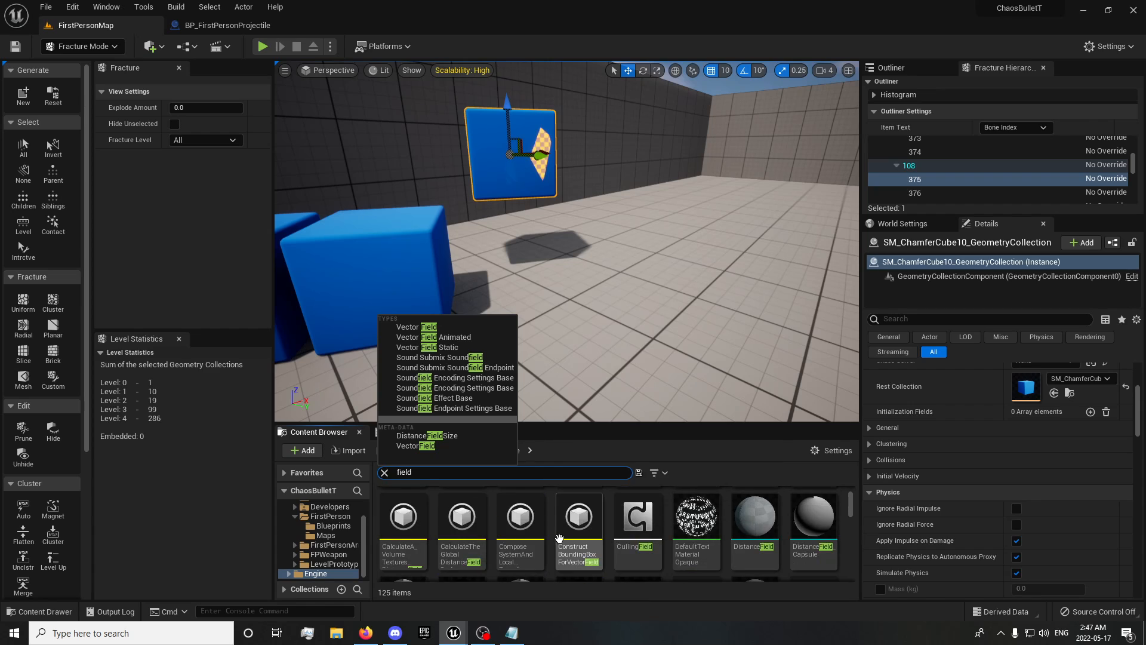
scroll(564, 534, "down", 3)
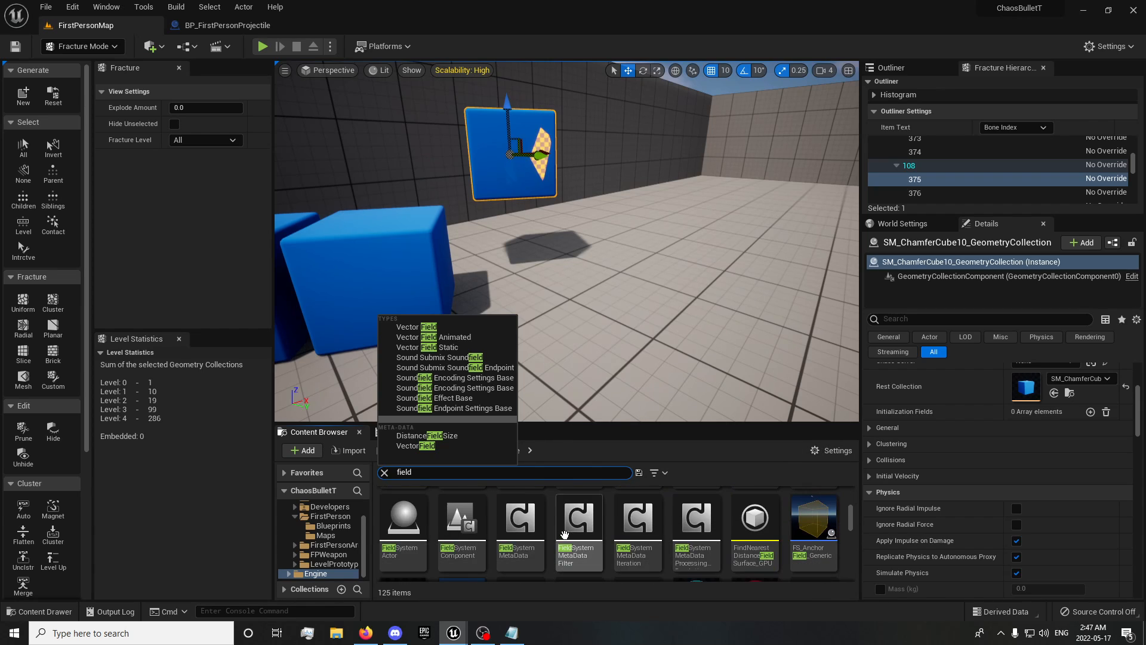
- Select the FS_AnchorField_Generic, FS_SleepDisable_Generic and FS_MasterField blueprints together
left_click(804, 520)
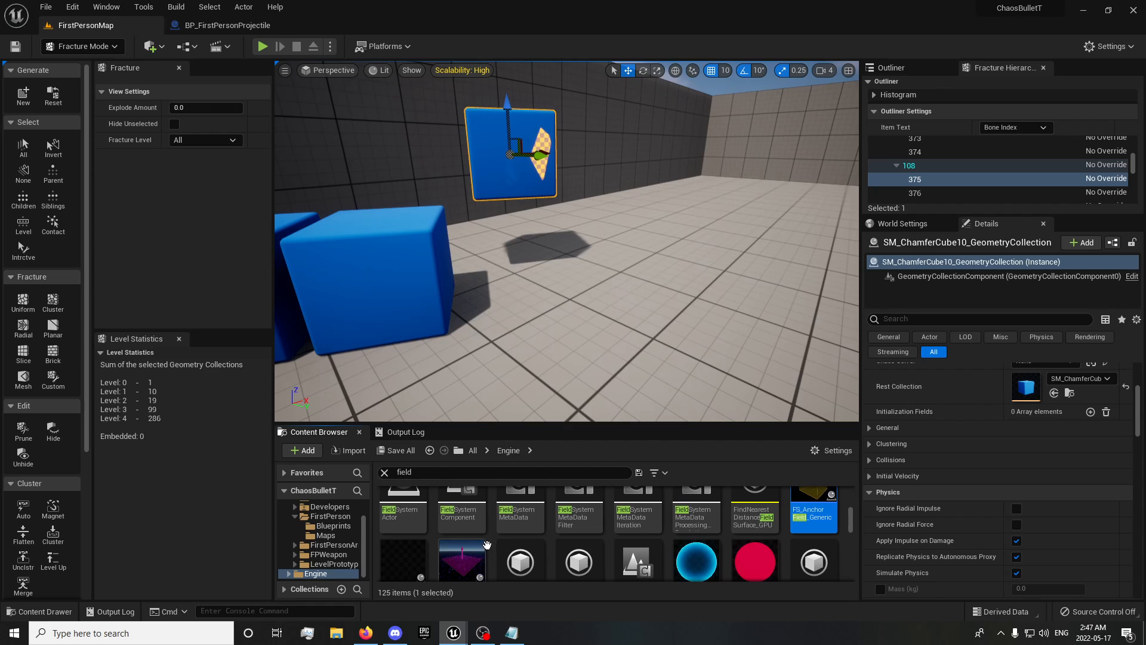
scroll(500, 567, "down", 1)
scroll(468, 526, "down", 1, "ctrl")
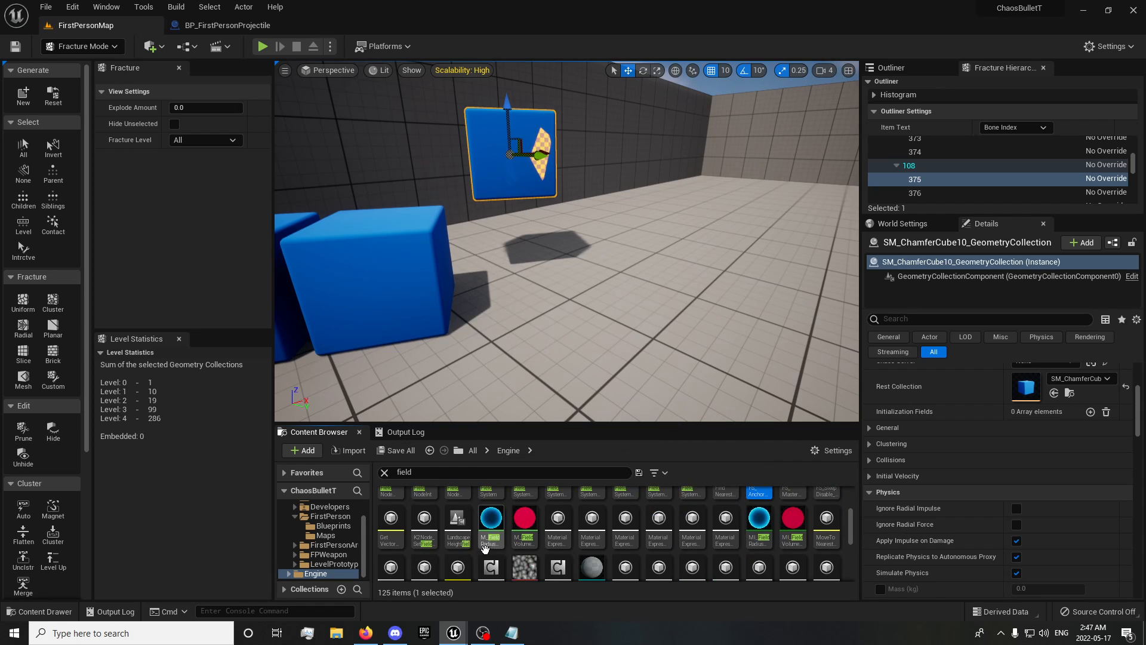
scroll(468, 527, "up", 1, "ctrl")
scroll(468, 533, "down", 1)
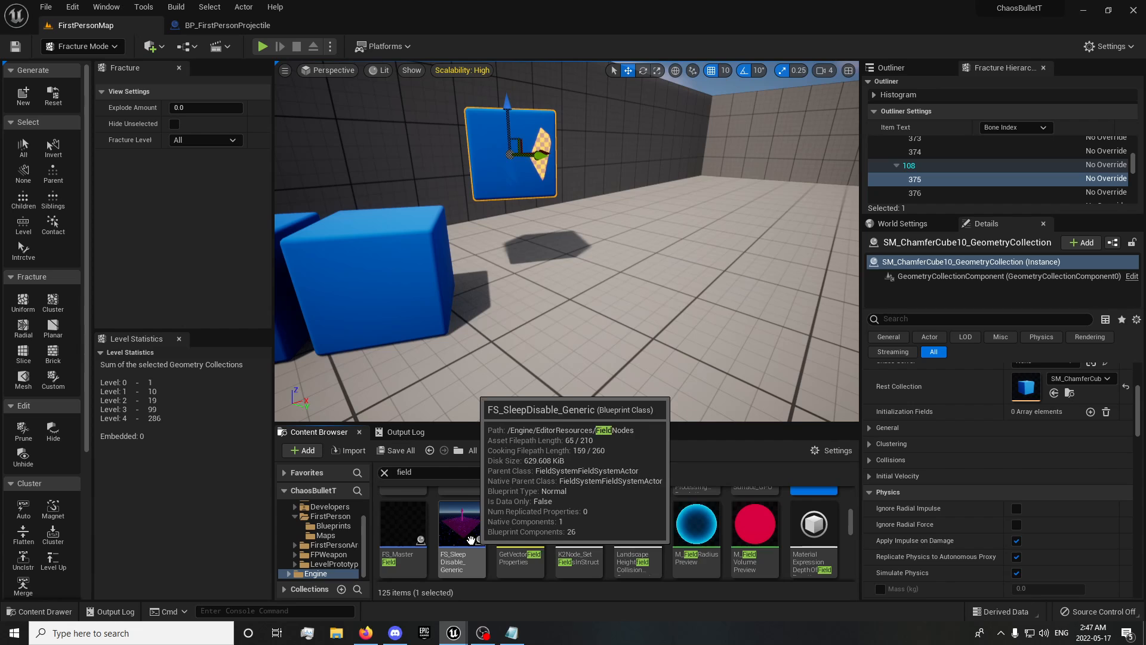
left_click(463, 531, "ctrl")
left_click(391, 524, "ctrl")
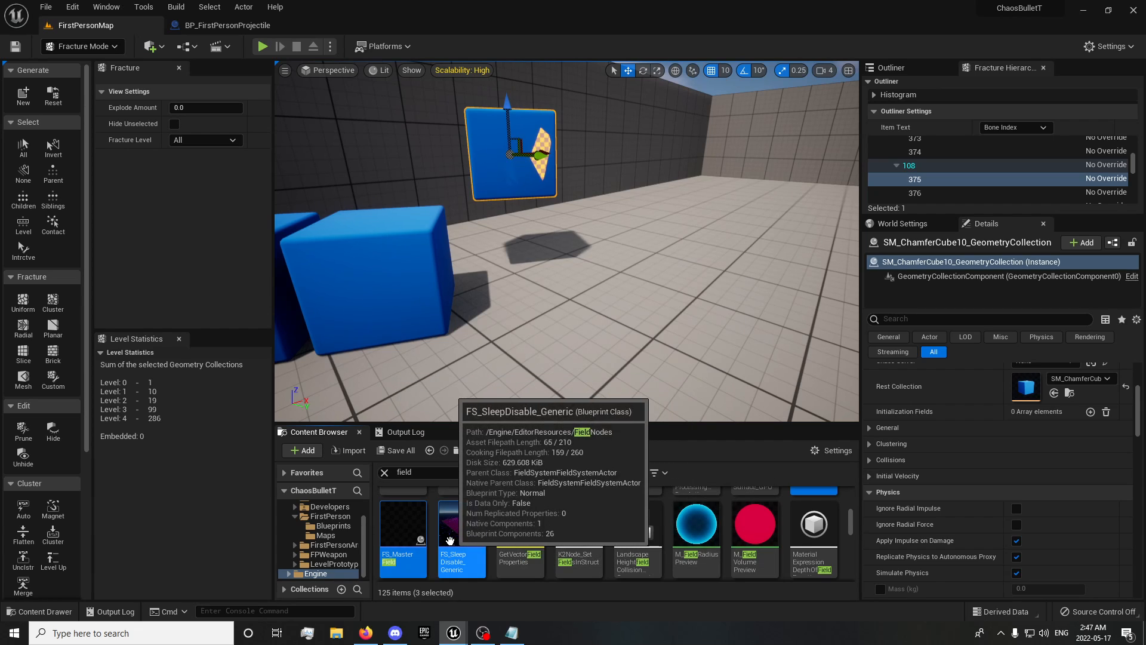
- Copy the selected field blueprints into the Content/Chaos folder, then open that folder with the search filter cleared
scroll(316, 559, "up", 2)
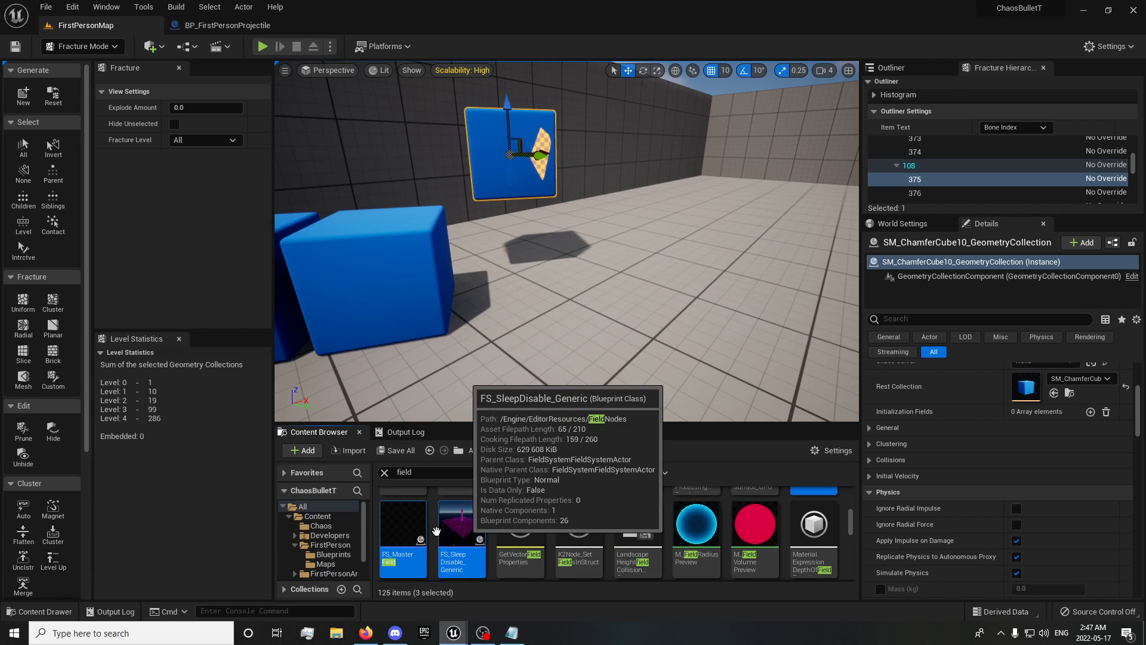
left_click_drag(457, 532, 323, 531)
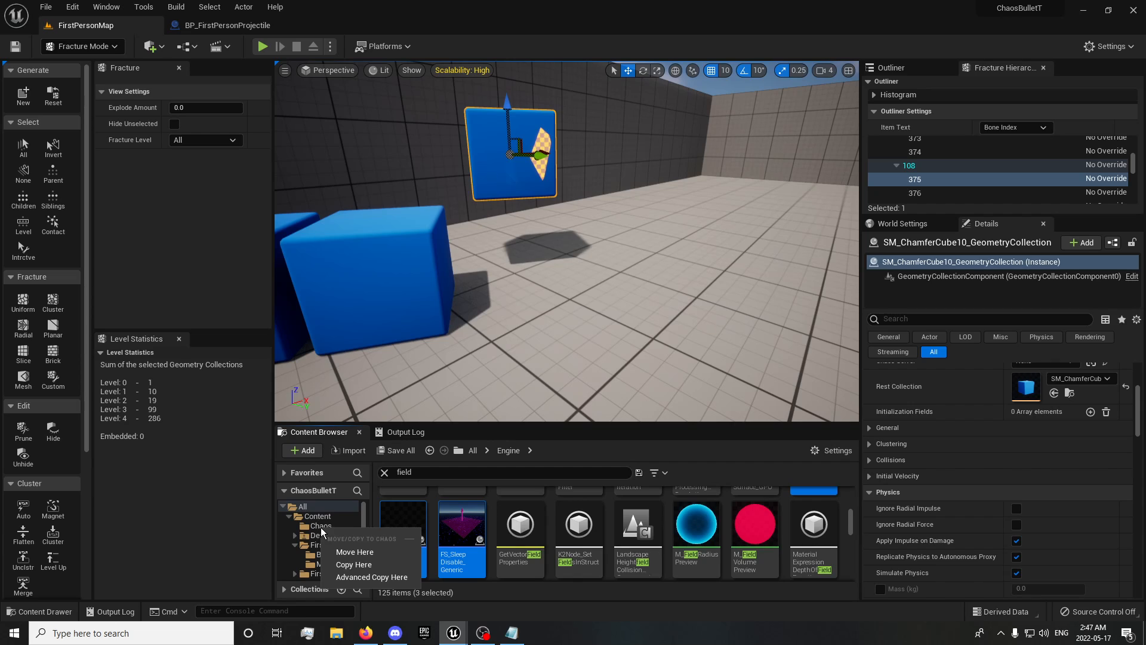
left_click(354, 565)
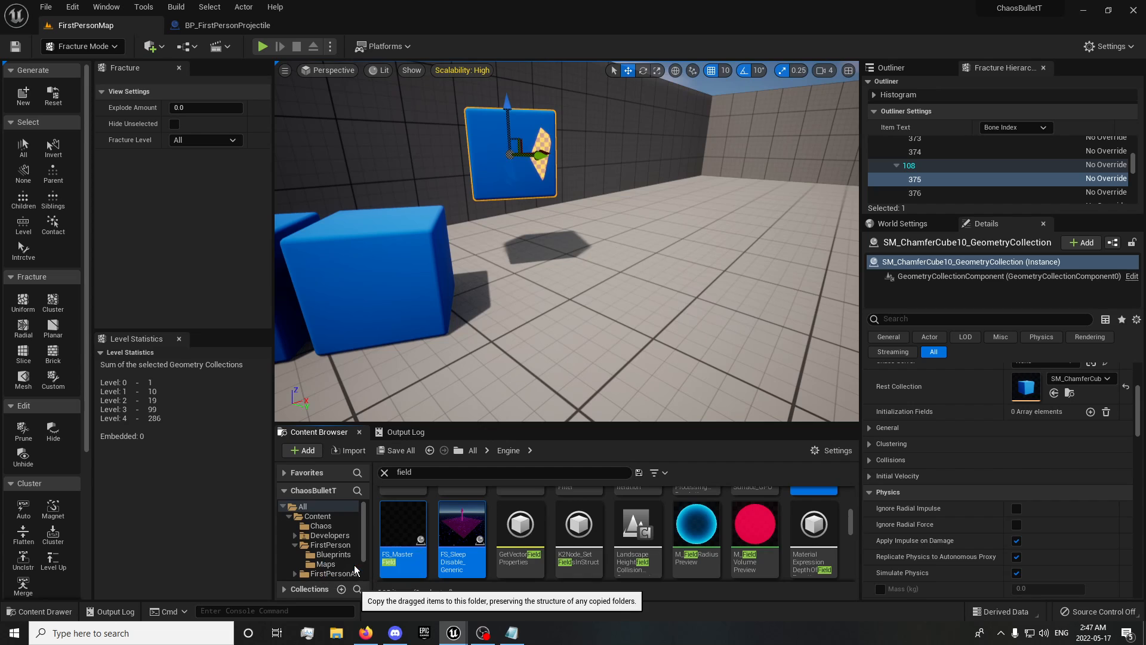
left_click(321, 526)
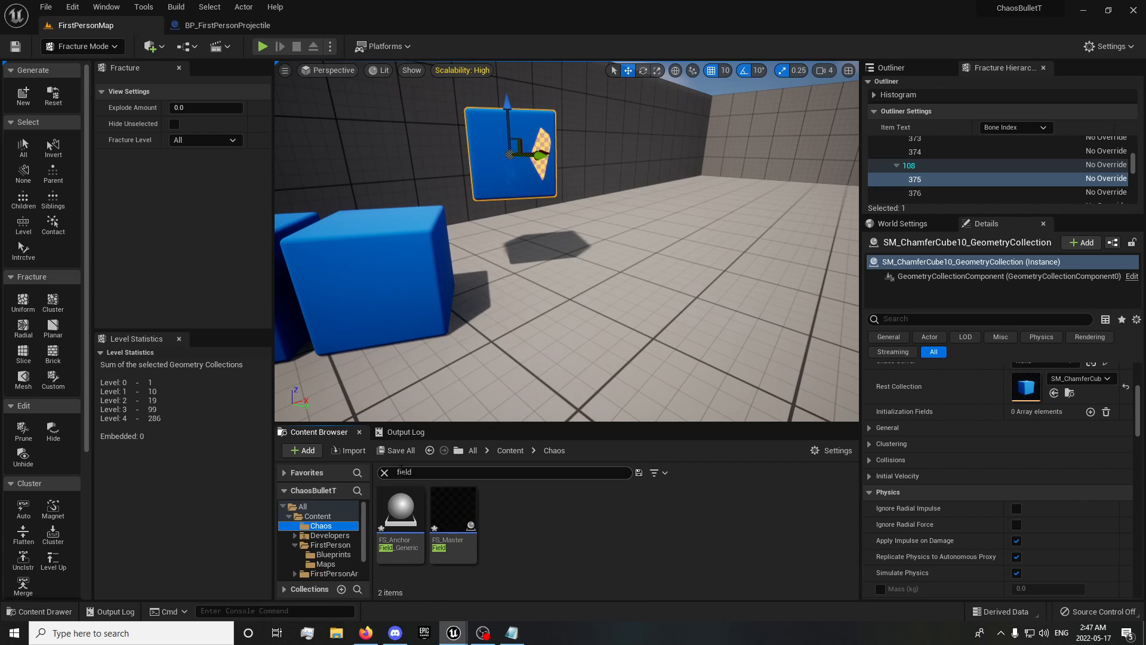
left_click(384, 472)
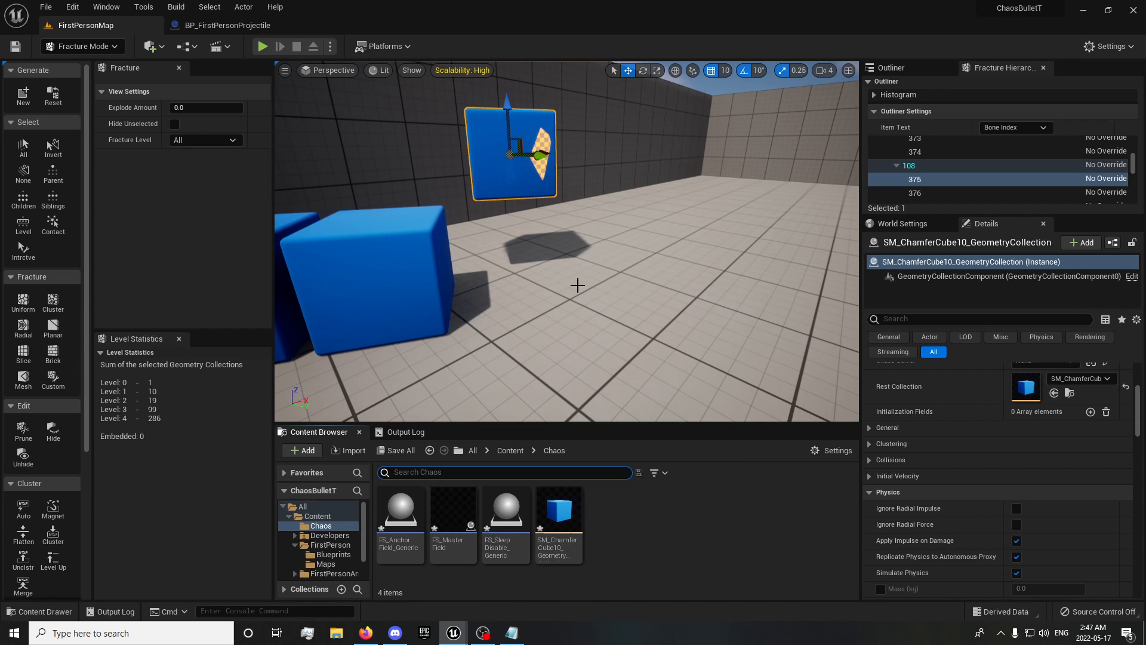
- In BP_FirstPersonProjectile, set the Spawn Actor node's class to FS_MasterField
right_click_drag(577, 285, 546, 274)
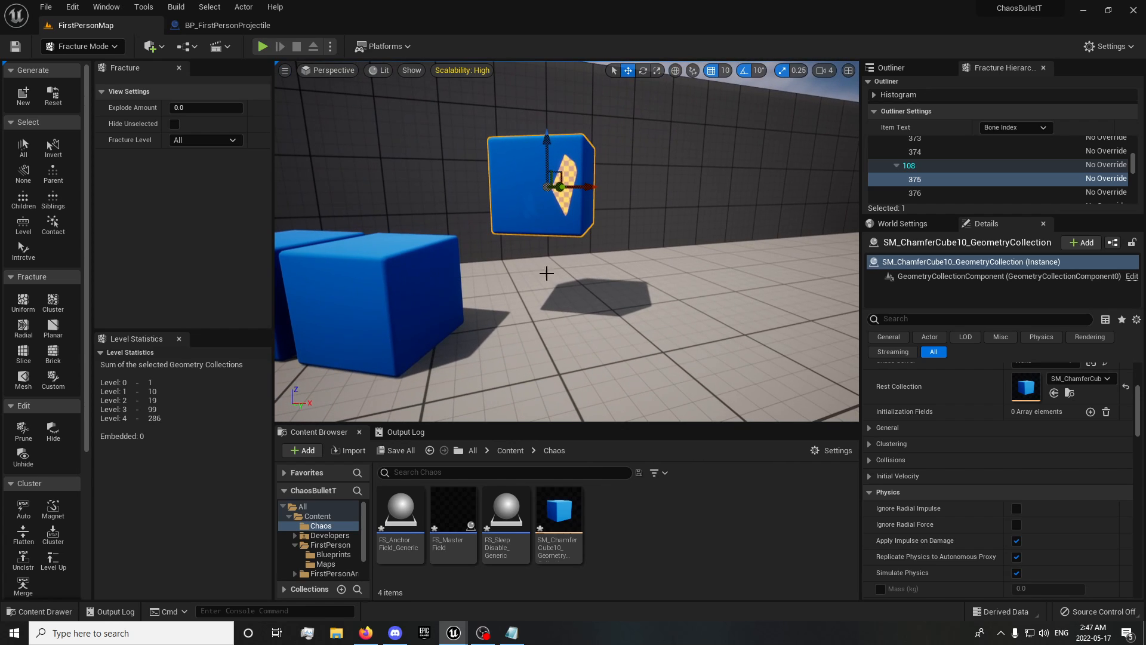
left_click(218, 25)
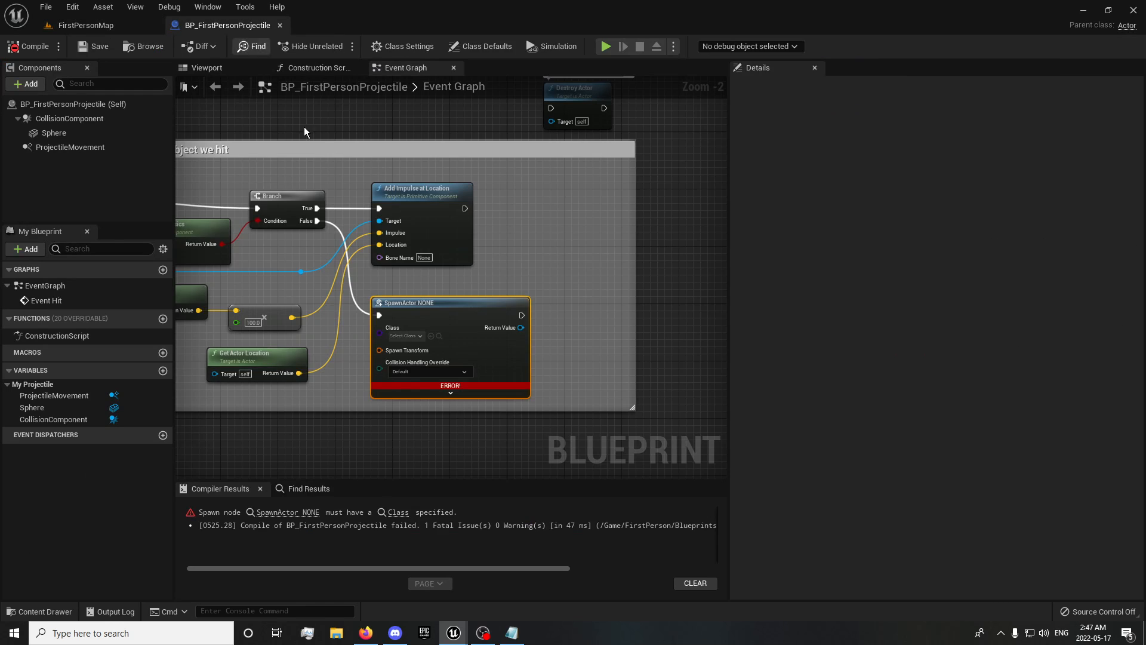
left_click(408, 336)
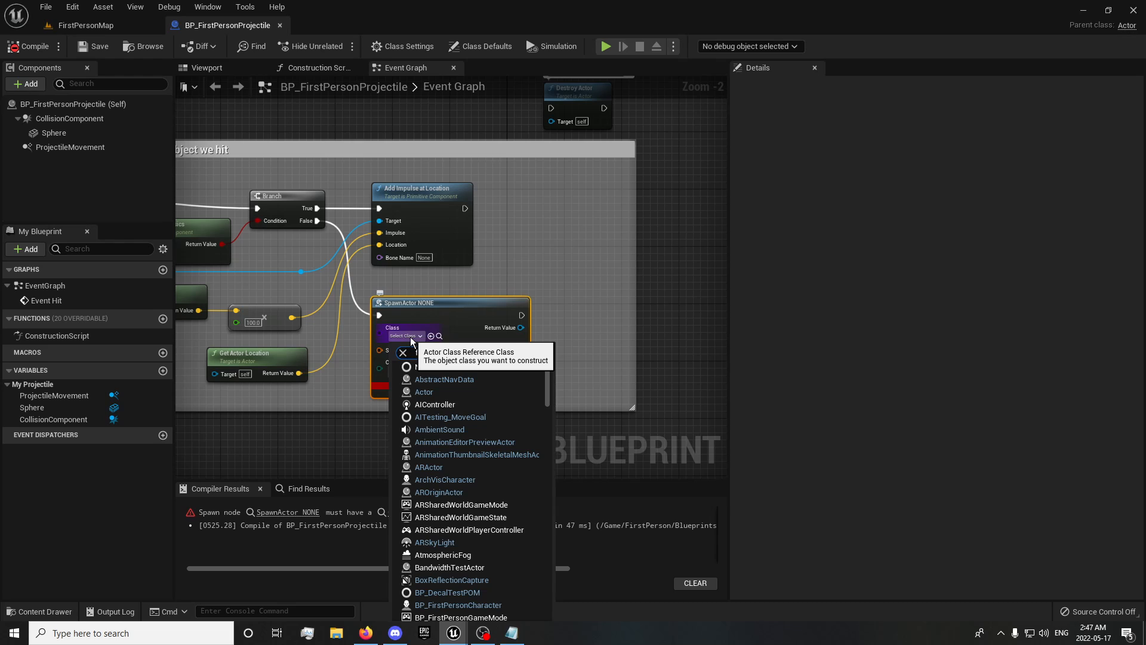
type("field")
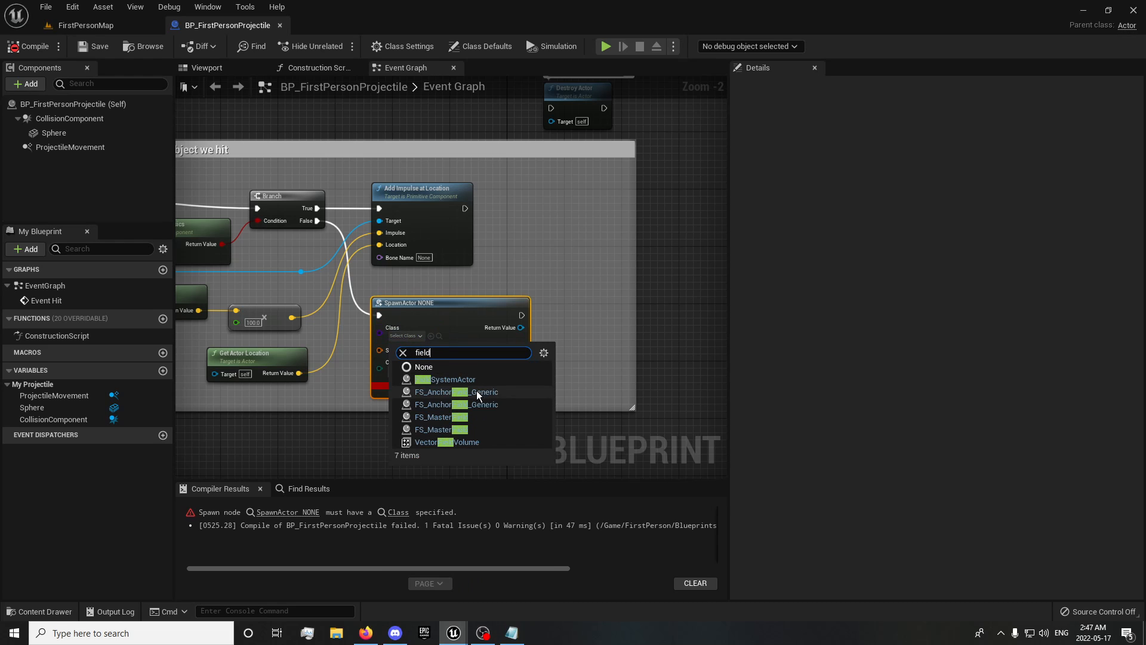
left_click(456, 418)
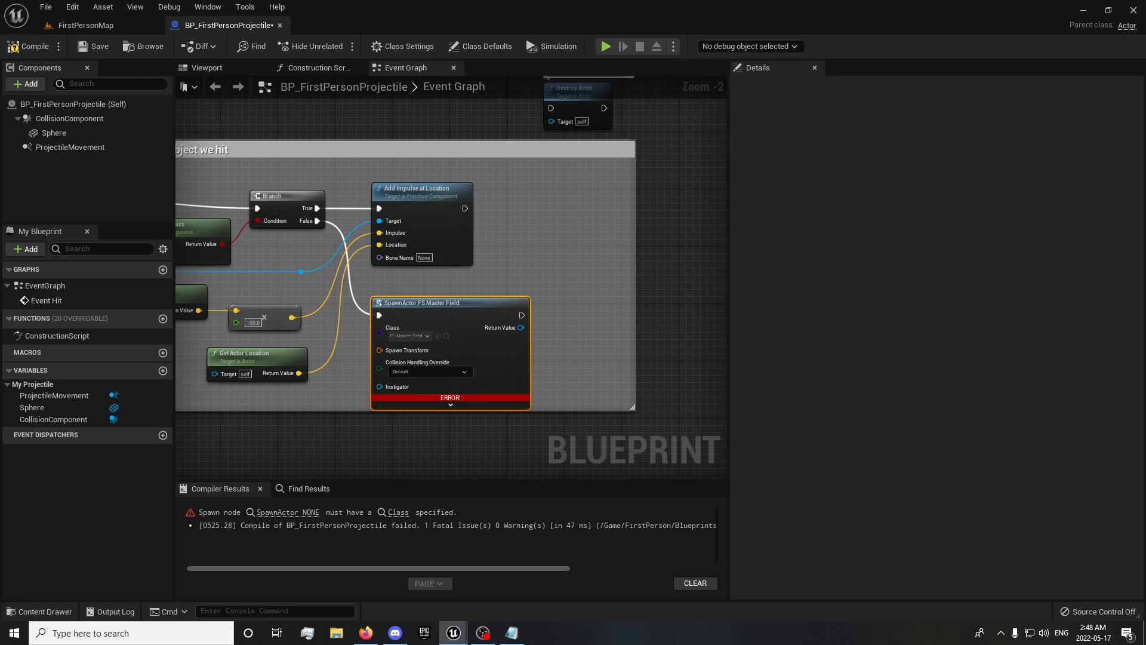
- Split the Spawn Transform pin of the FS Master Field spawn node and set its scale to 0.7 on X, Y and Z
right_click(380, 350)
left_click(408, 384)
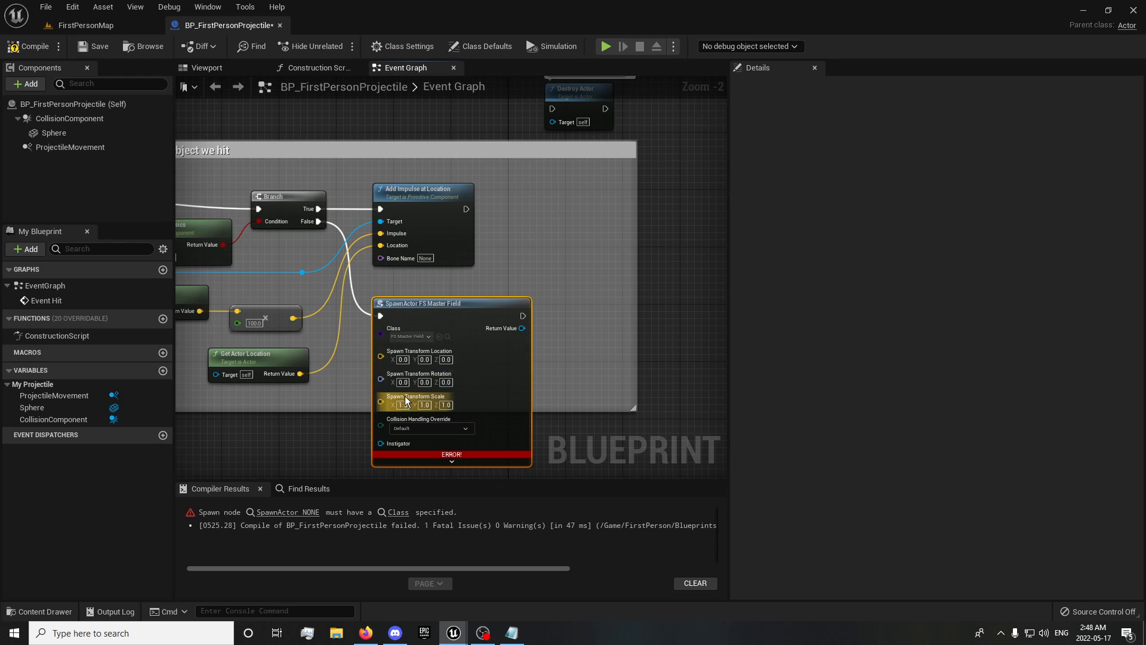
type("7")
left_click(446, 405)
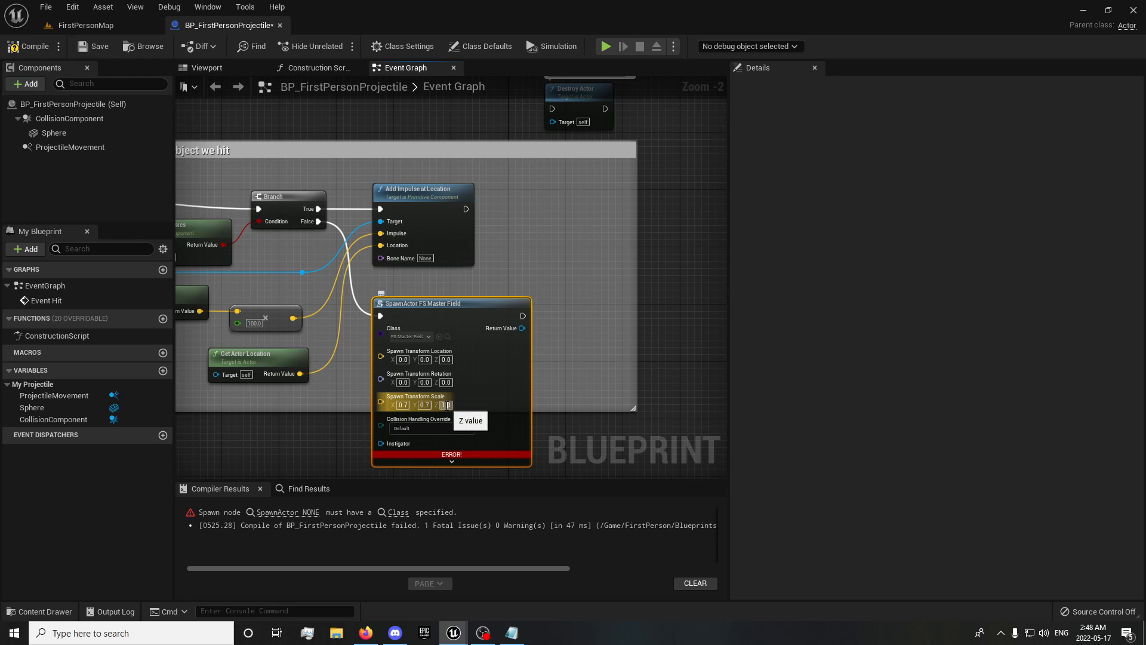
type(".7")
key("Return")
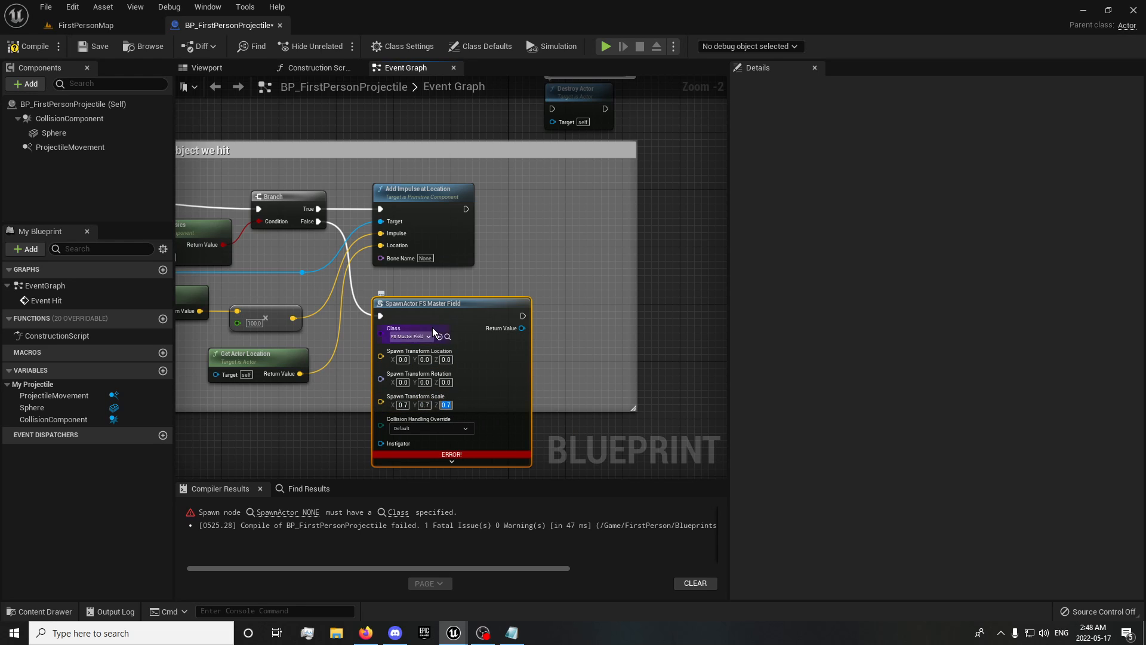
- Move the spawn node right of the physics impulse comment box and route the Branch's False wire below Add Impulse with a reroute node
left_click_drag(449, 315, 695, 314)
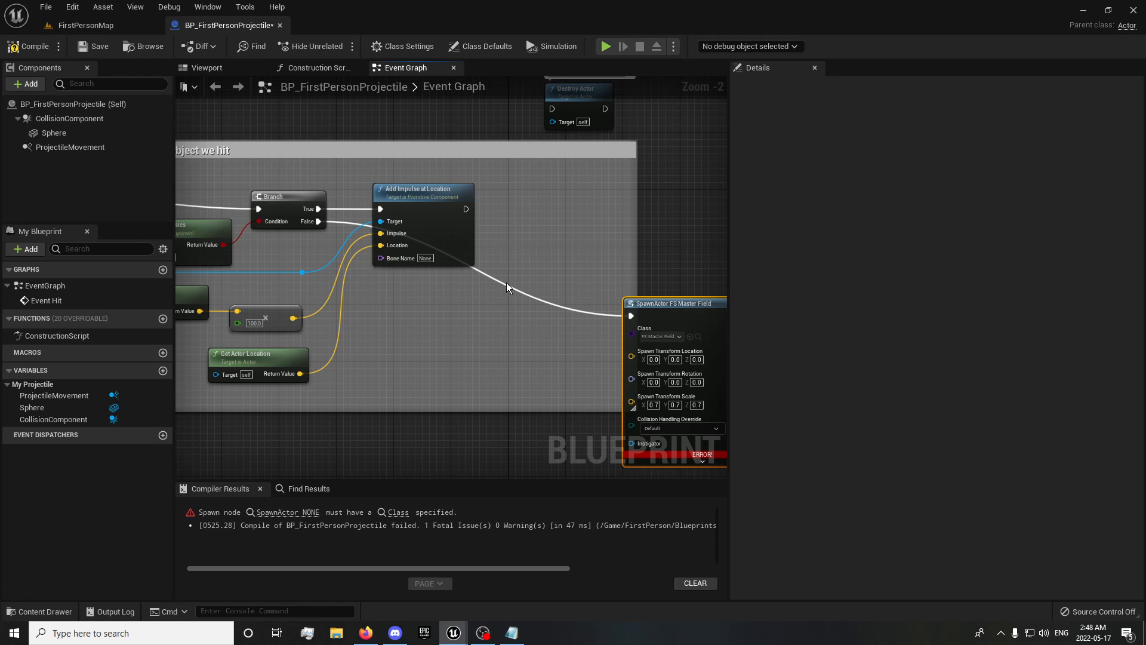
double_click(505, 287)
left_click_drag(503, 288, 374, 316)
scroll(418, 286, "down", 2)
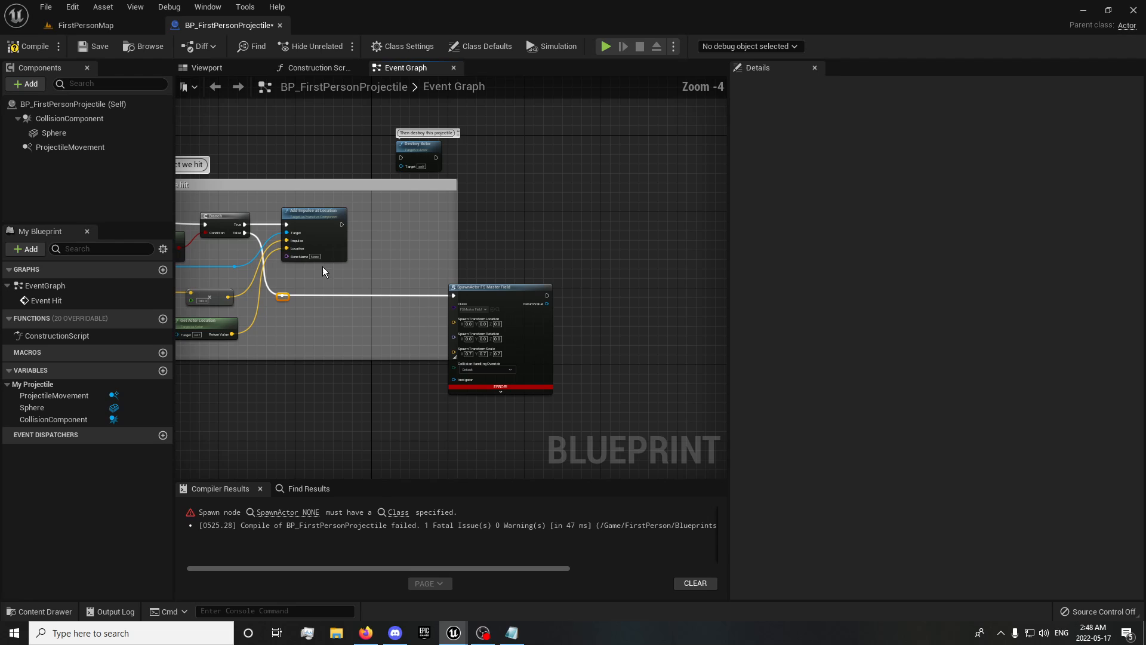
- Connect Add Impulse at Location to the spawn node, align the two, and add a second reroute node level with the first
left_click(339, 223)
left_click_drag(341, 225, 454, 294)
left_click_drag(494, 293, 522, 224)
double_click(400, 249)
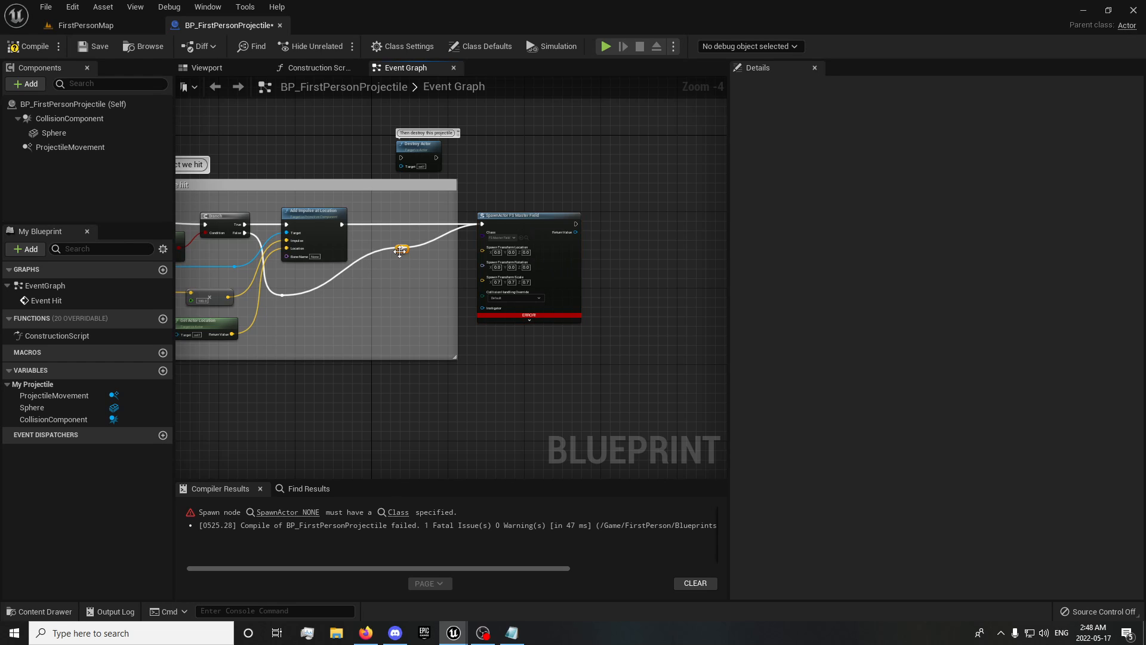
left_click_drag(400, 250, 411, 303)
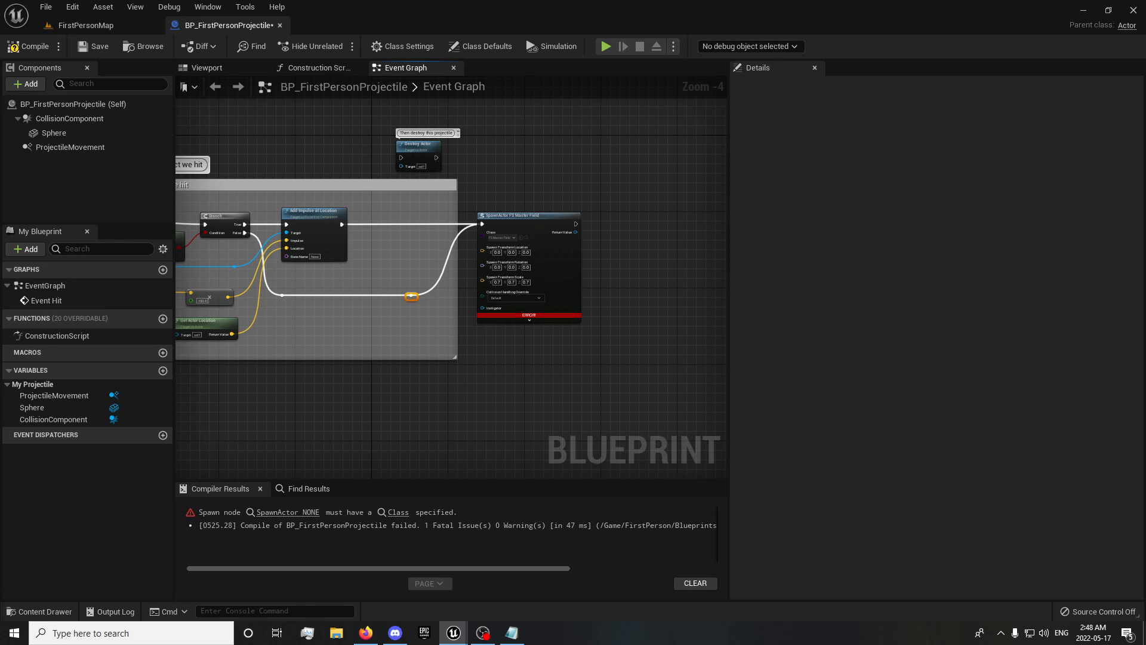
- Add a Break Hit Result node from Event Hit's Hit pin, place it just below the comment box and expand all its pins
right_click_drag(253, 273, 419, 227)
left_click_drag(237, 242, 299, 375)
left_click(351, 533)
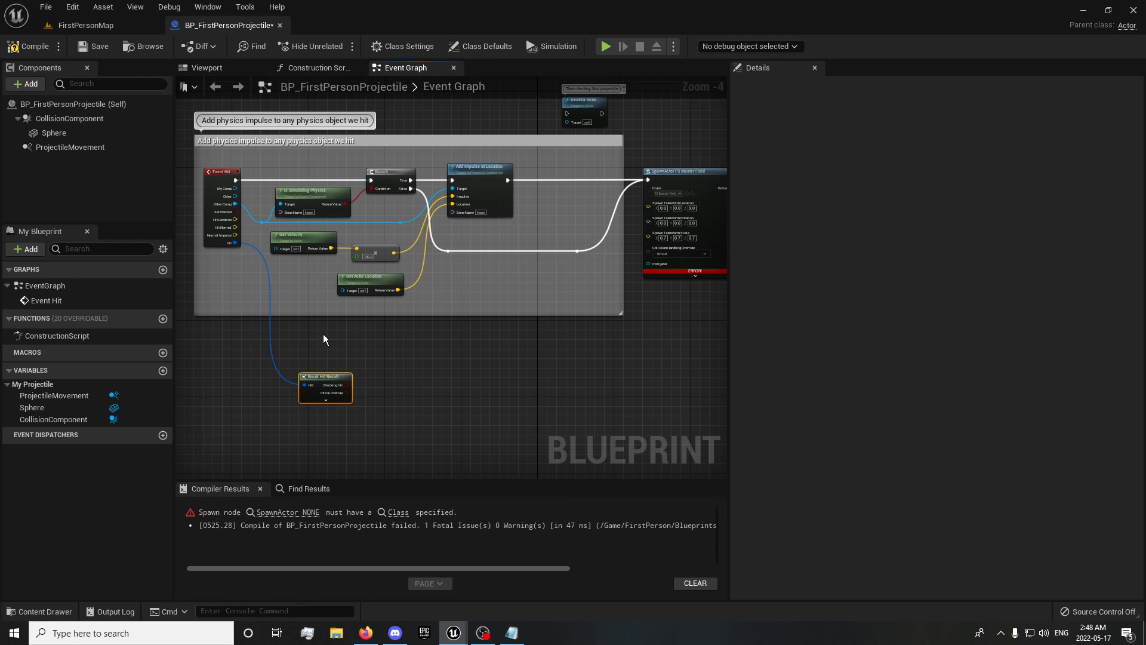
scroll(306, 404, "up", 2)
left_click_drag(345, 382, 352, 325)
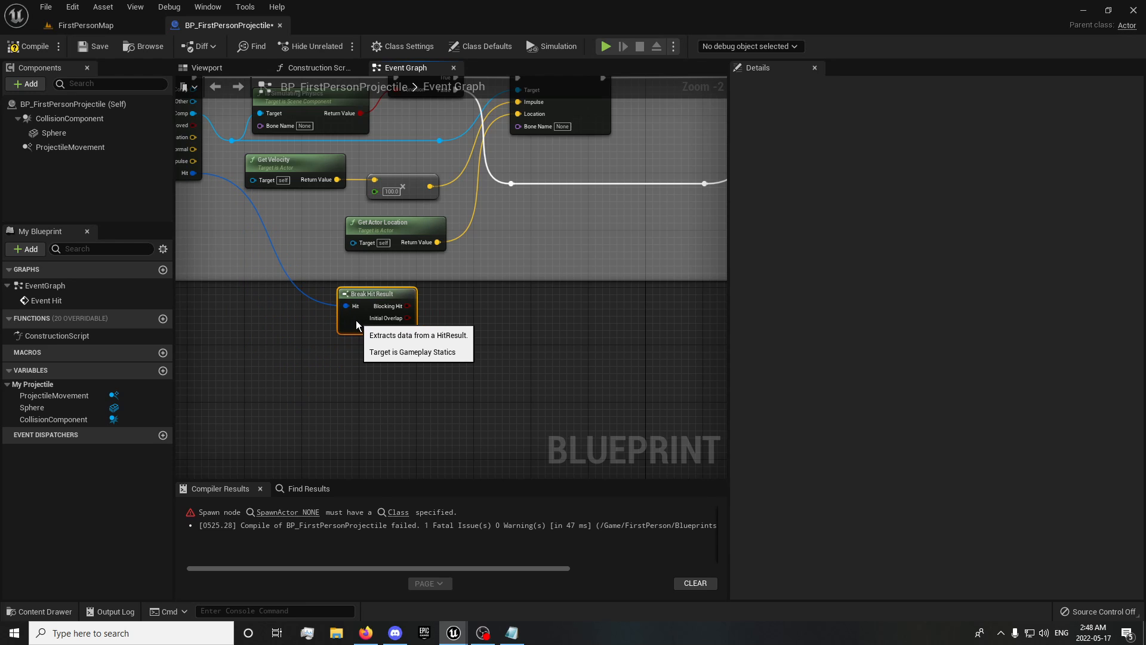
left_click(371, 335)
scroll(362, 333, "down", 2)
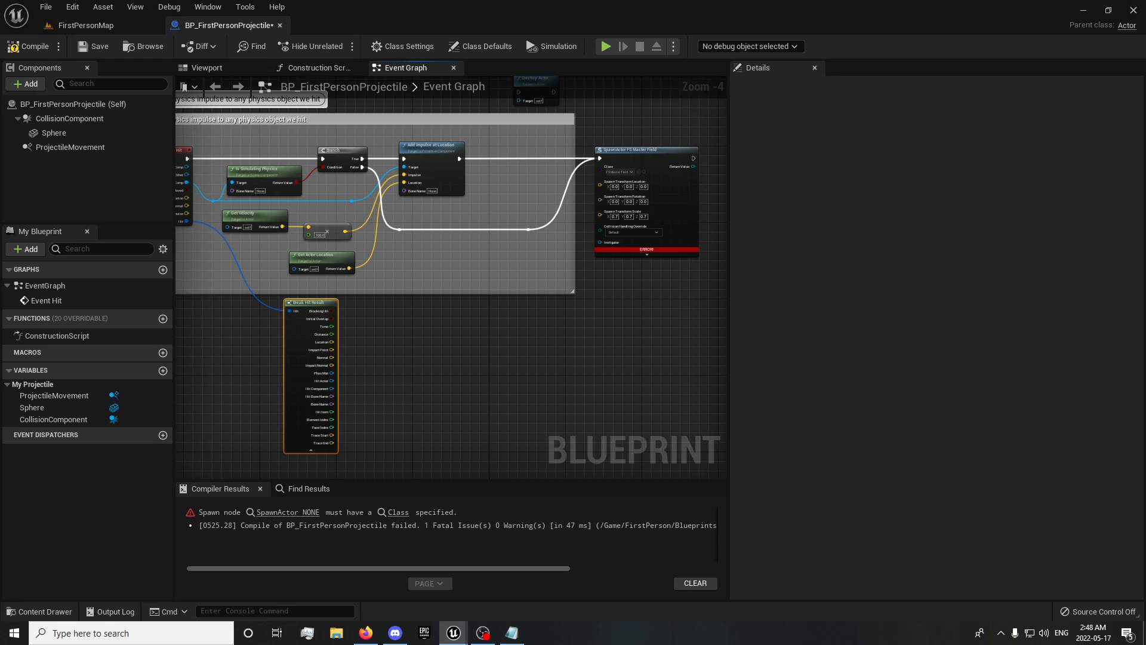
- Add a To Transform (Vector) node from Break Hit Result's Location pin, split its output, and place it beside the Break node
scroll(337, 363, "up", 2)
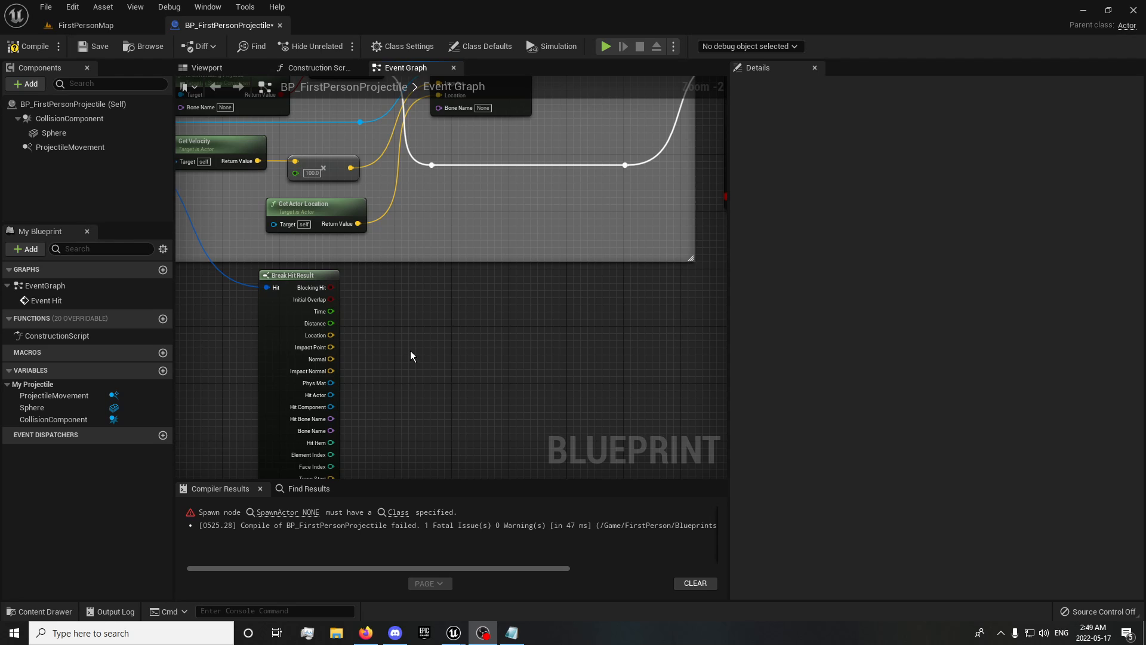
left_click_drag(330, 335, 443, 388)
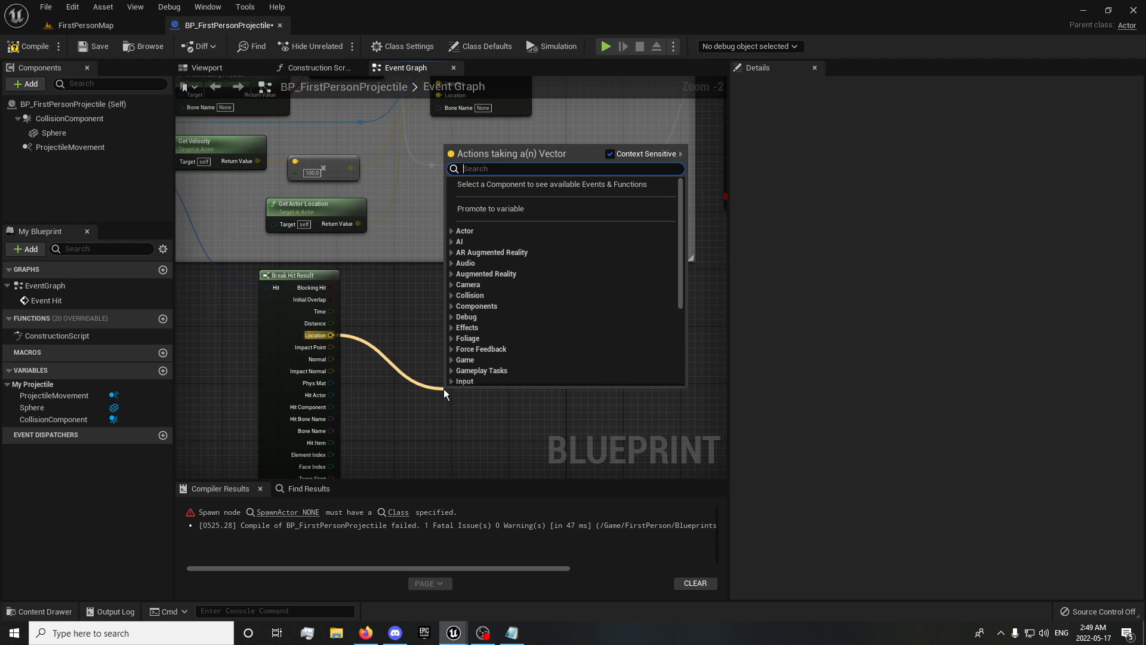
left_click_drag(330, 334, 418, 367)
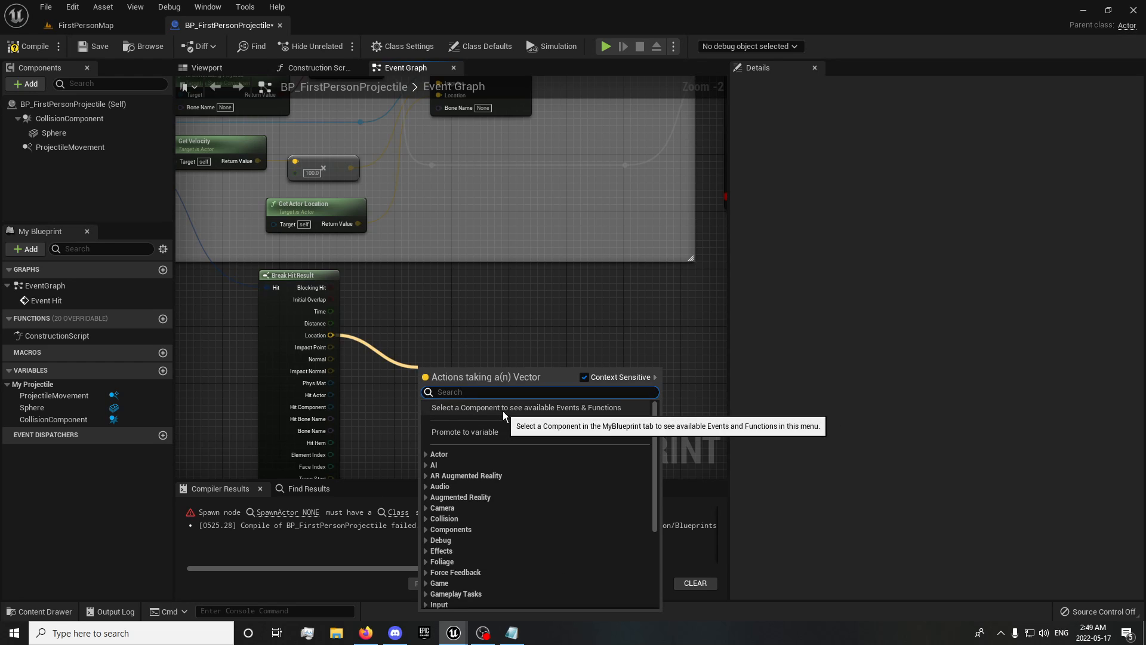
type("v")
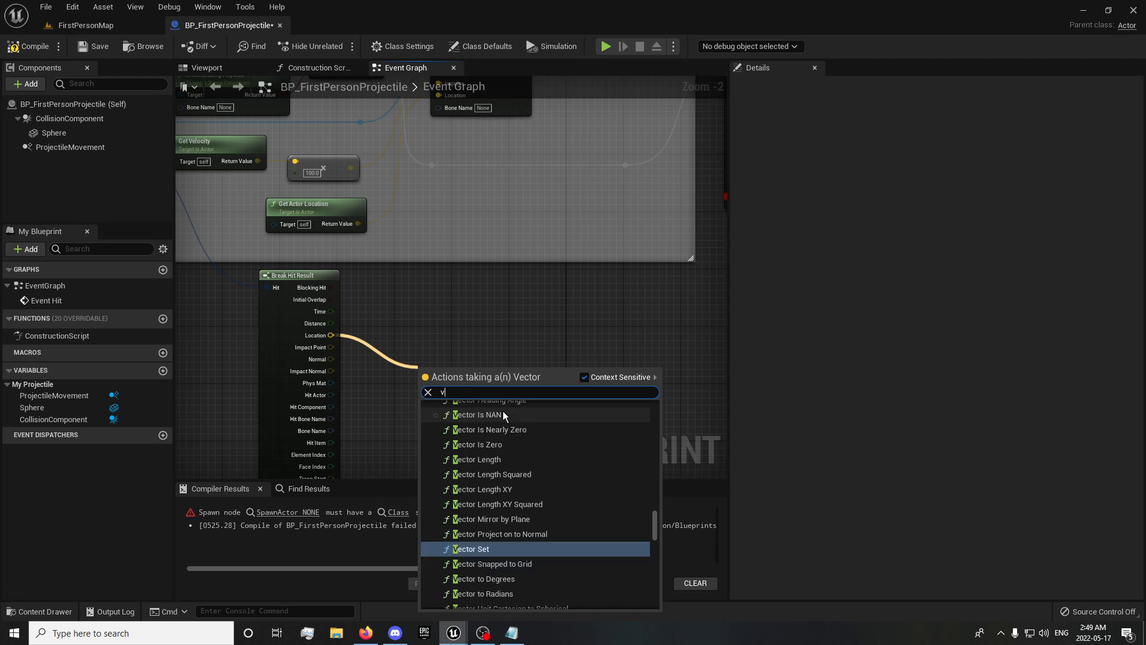
type("ector to trans")
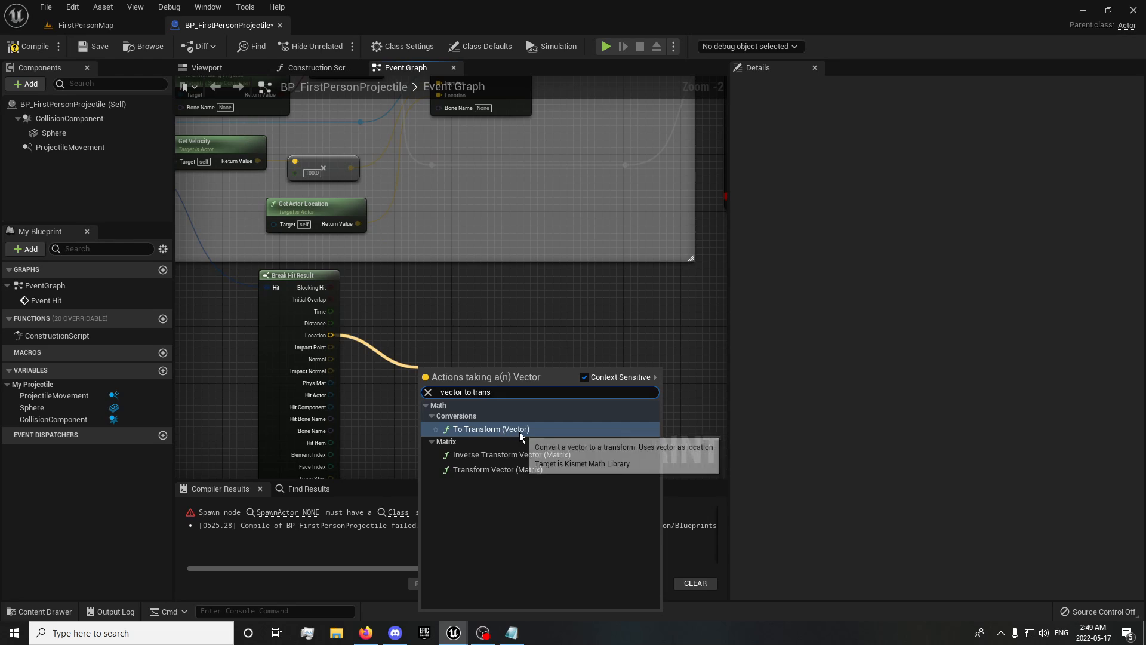
left_click(517, 429)
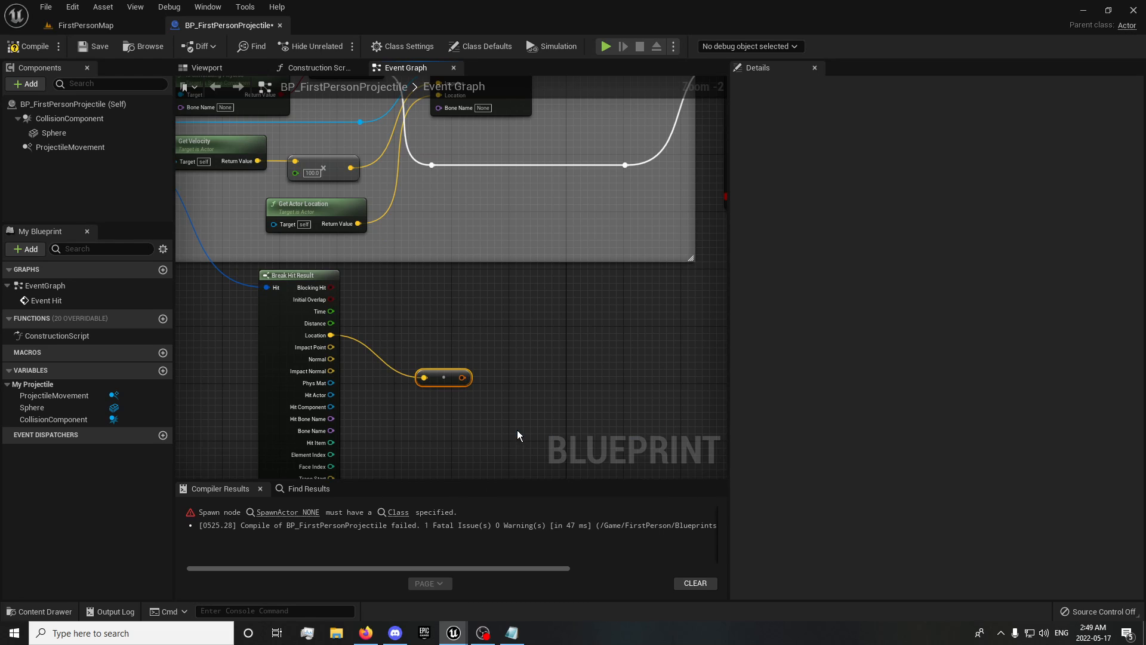
right_click(461, 377)
left_click(485, 416)
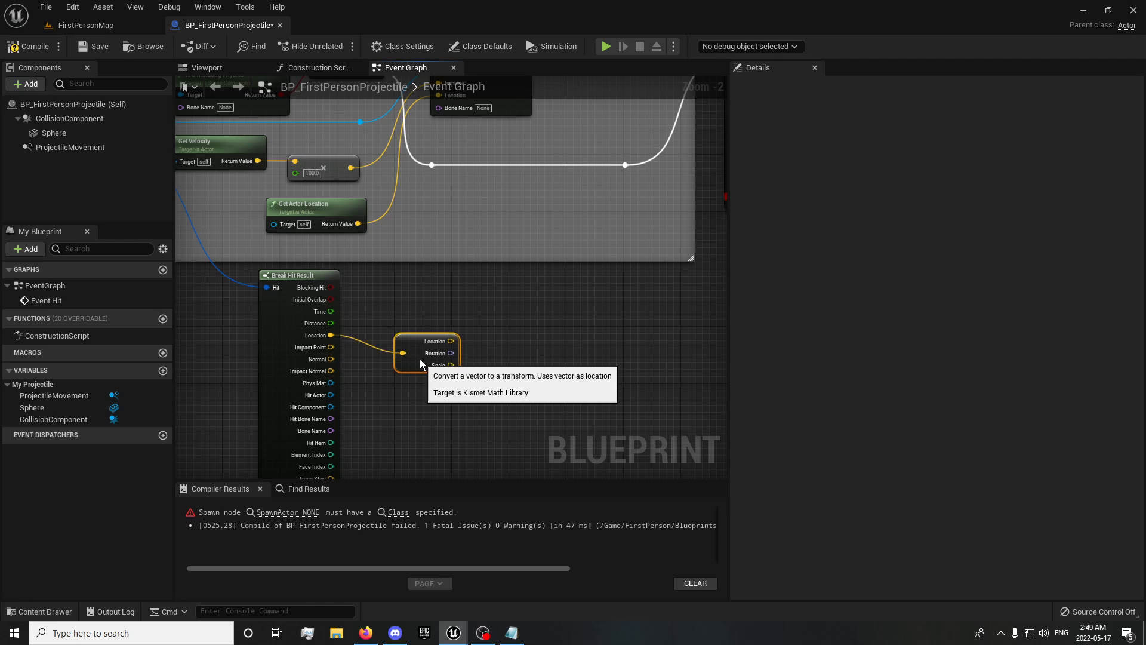
left_click_drag(420, 346, 417, 341)
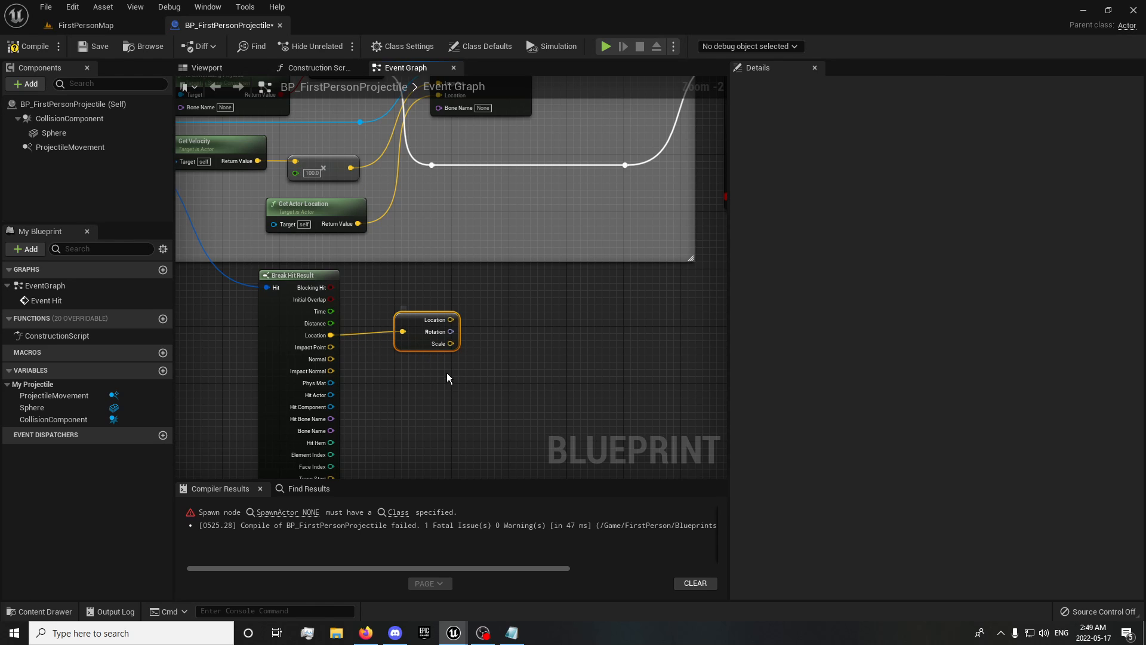
- Connect the split transform's Rotation to Spawn Transform Rotation and route the wire below the comment box with a reroute node
right_click_drag(543, 345, 493, 425)
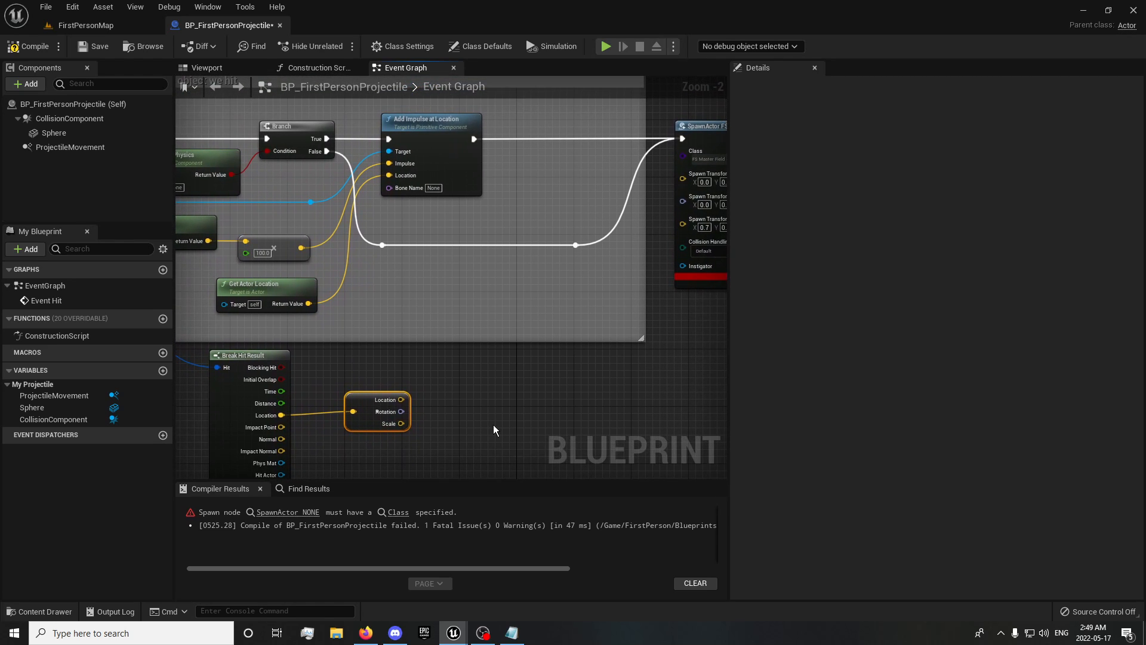
left_click_drag(399, 411, 684, 202)
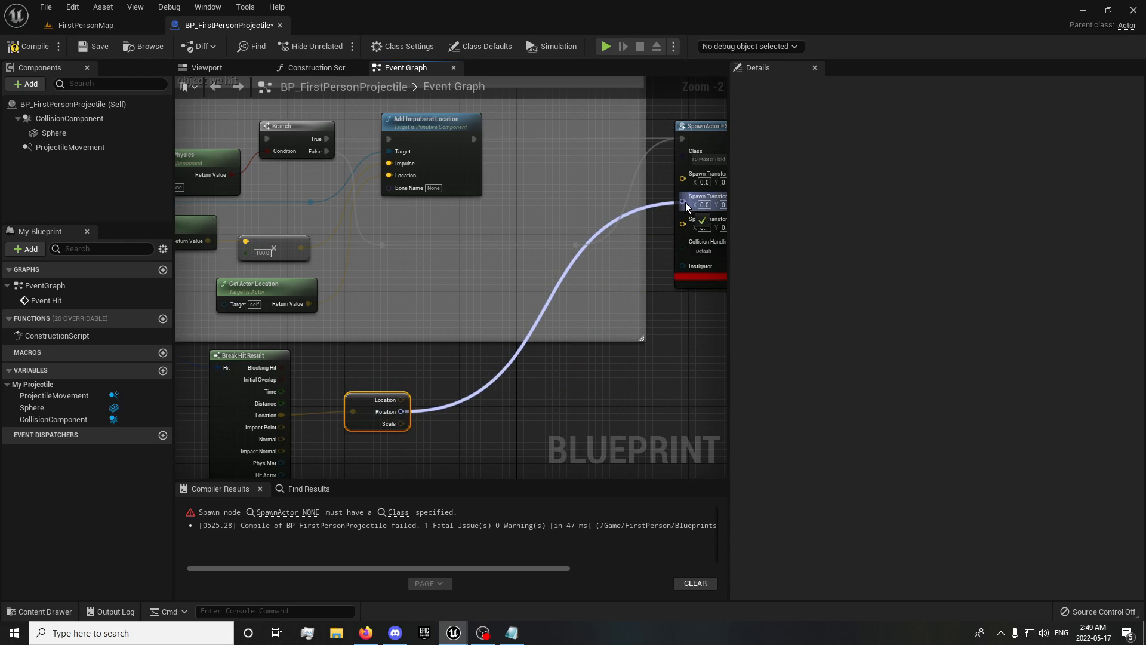
double_click(561, 267)
left_click_drag(558, 270, 583, 417)
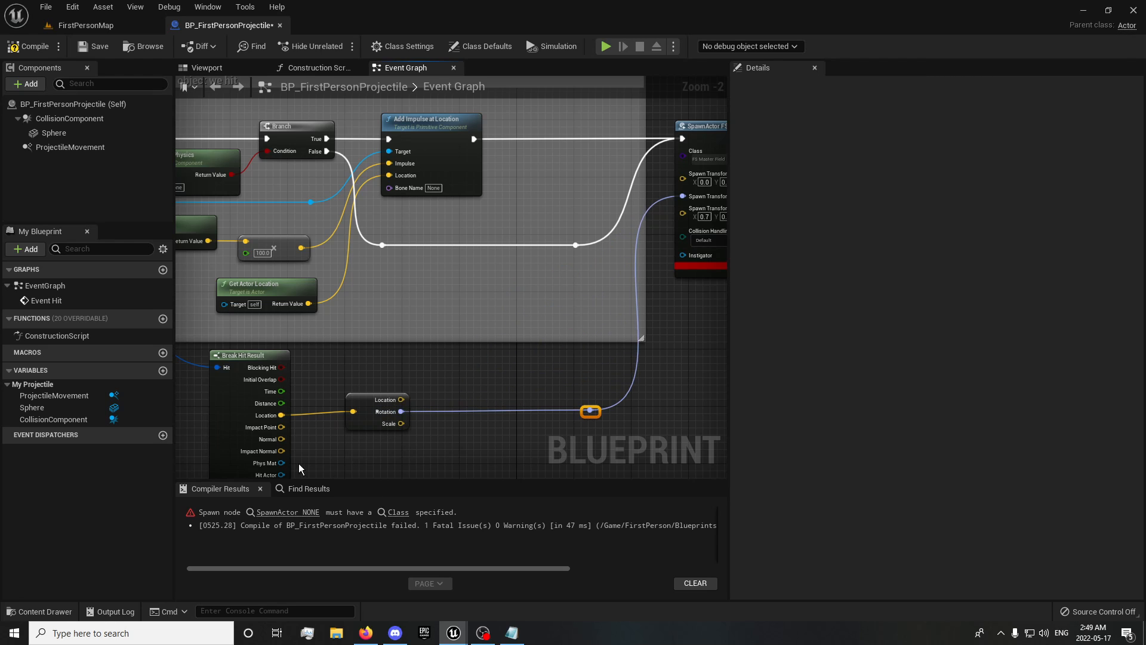
- Feed the transform conversion node from Impact Point instead of Location, and align it and the reroute node in a straight line
right_click_drag(299, 464, 324, 398)
left_click_drag(312, 389, 396, 372)
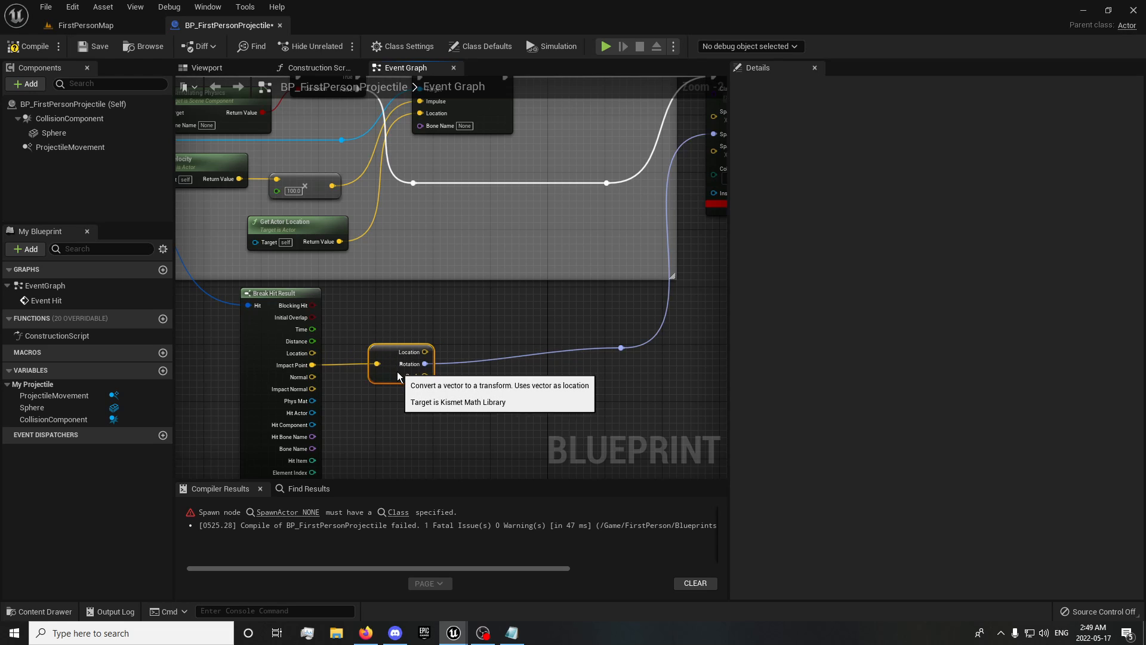
left_click(621, 349)
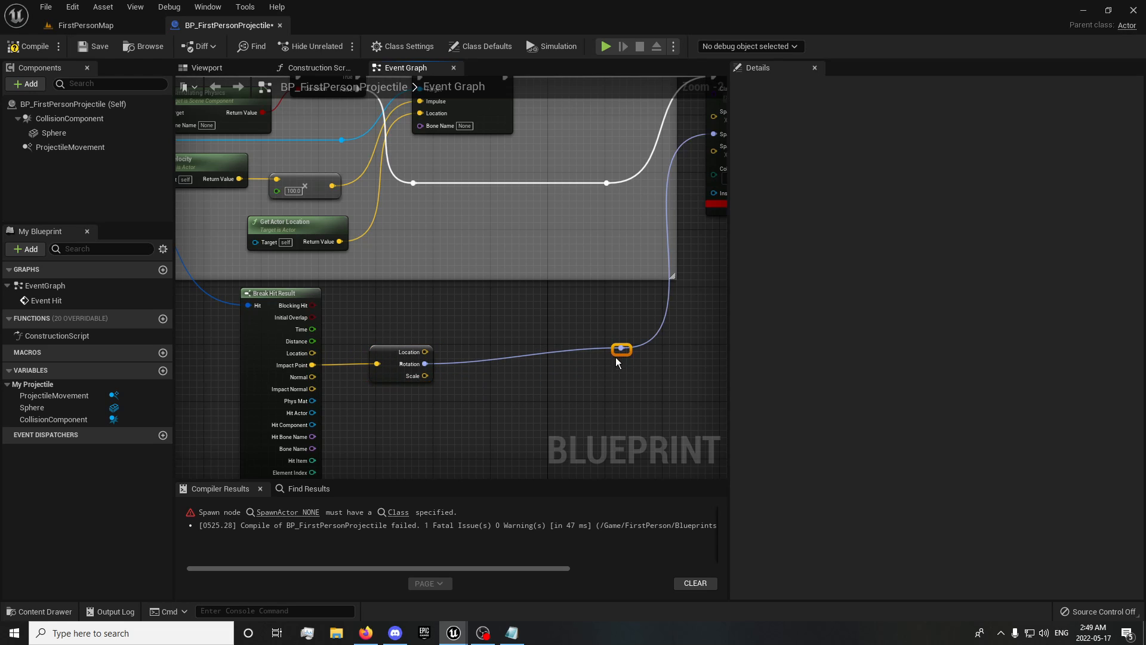
left_click_drag(616, 358, 612, 365)
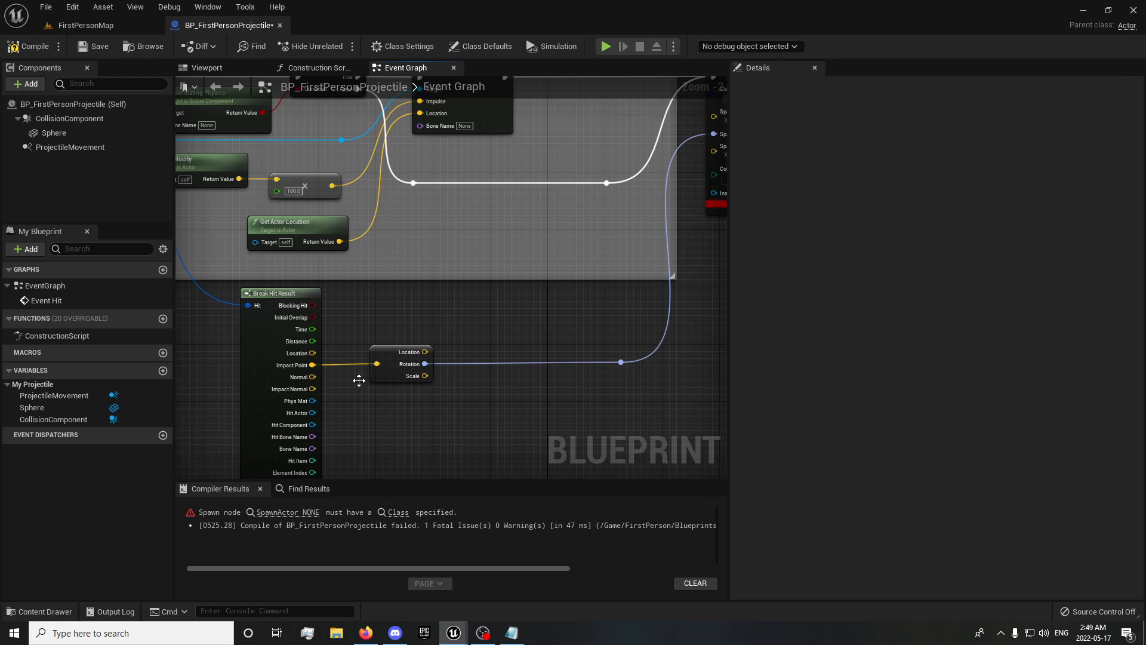
- Add a Multiply node from Break Hit Result's Impact Normal pin and place it just below the transform conversion node
left_click_drag(312, 389, 403, 444)
type("*")
key("Return")
left_click_drag(440, 450, 399, 408)
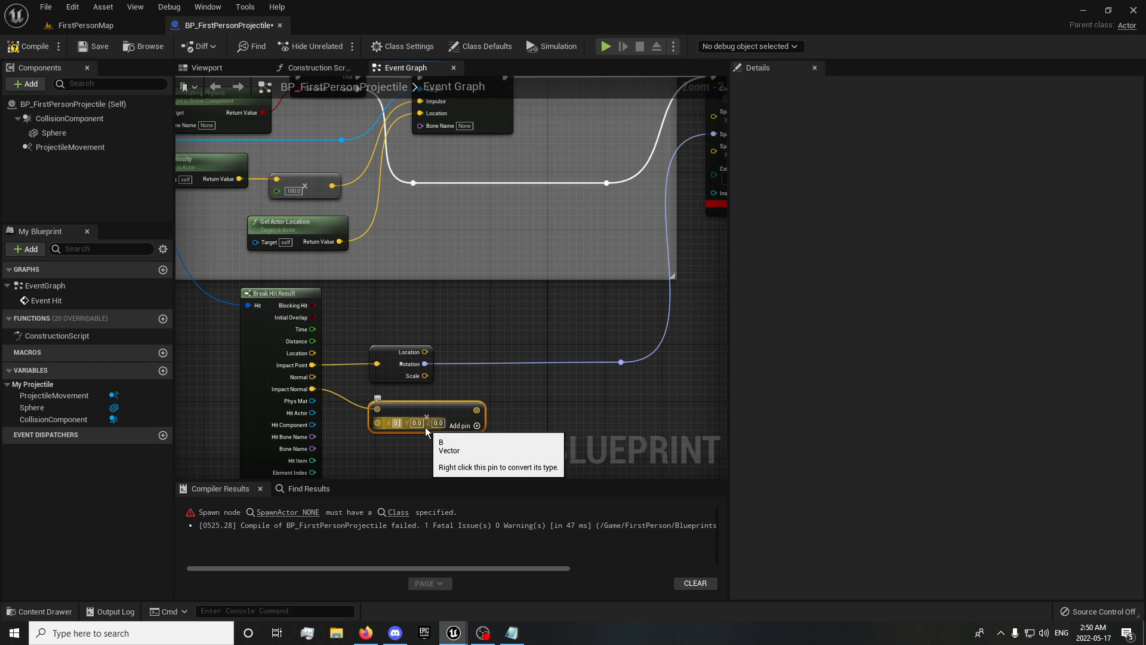
- Set the Multiply node's second vector to -5 on X, Y and Z
type("-5")
key("Return")
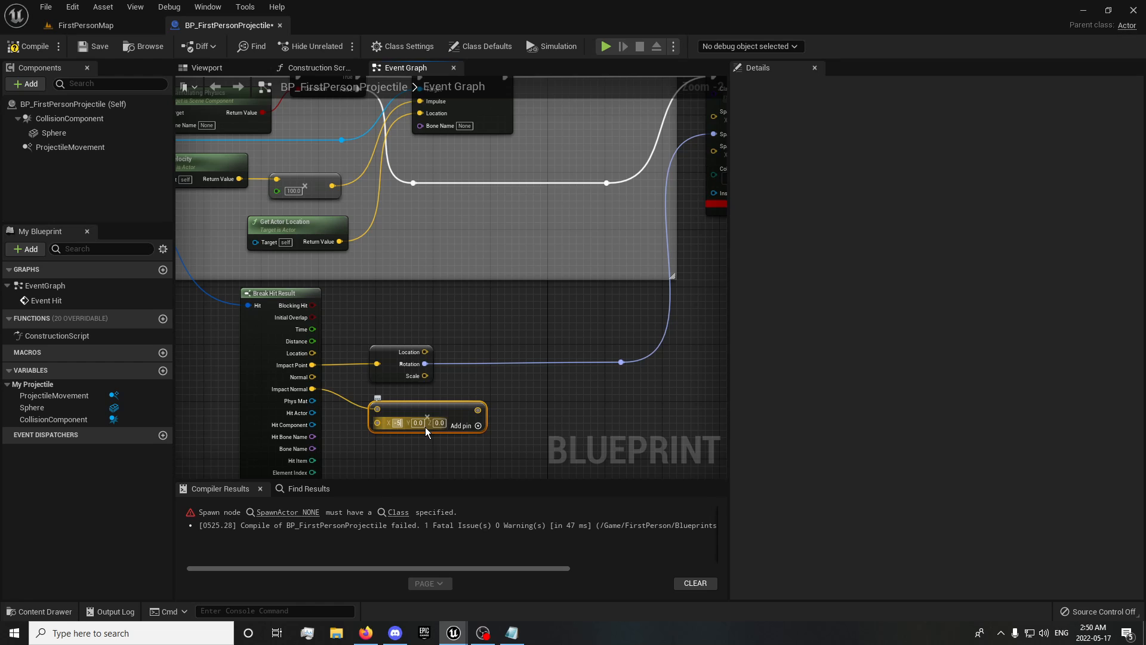
left_click(423, 424)
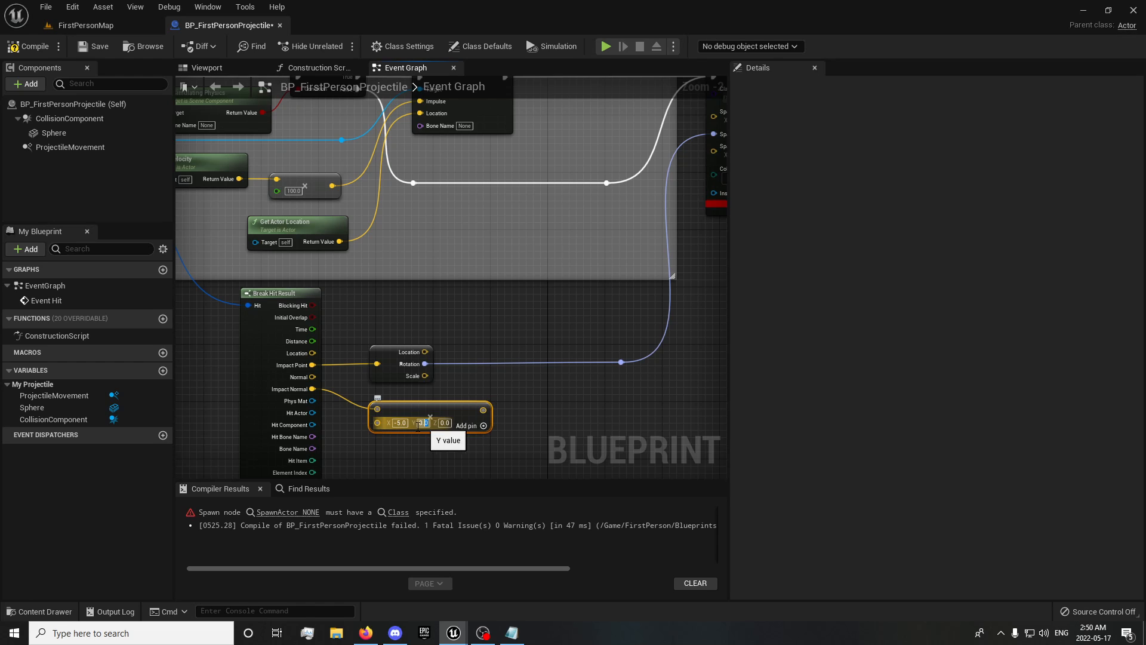
type("-5")
key("Return")
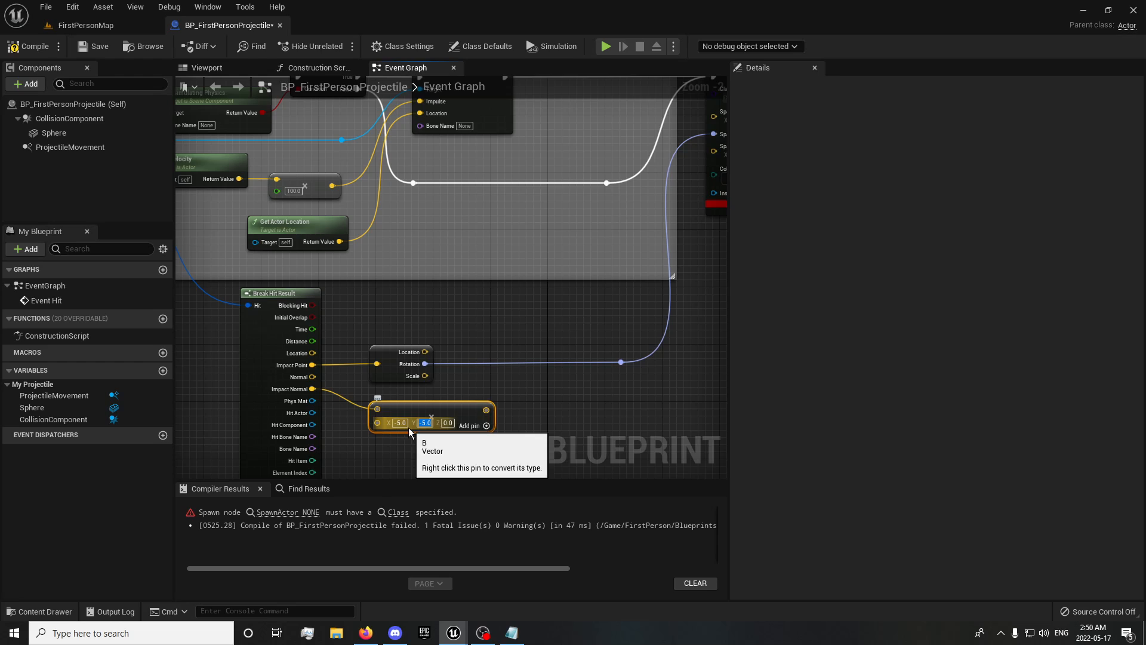
left_click(447, 424)
type("-5")
key("Return")
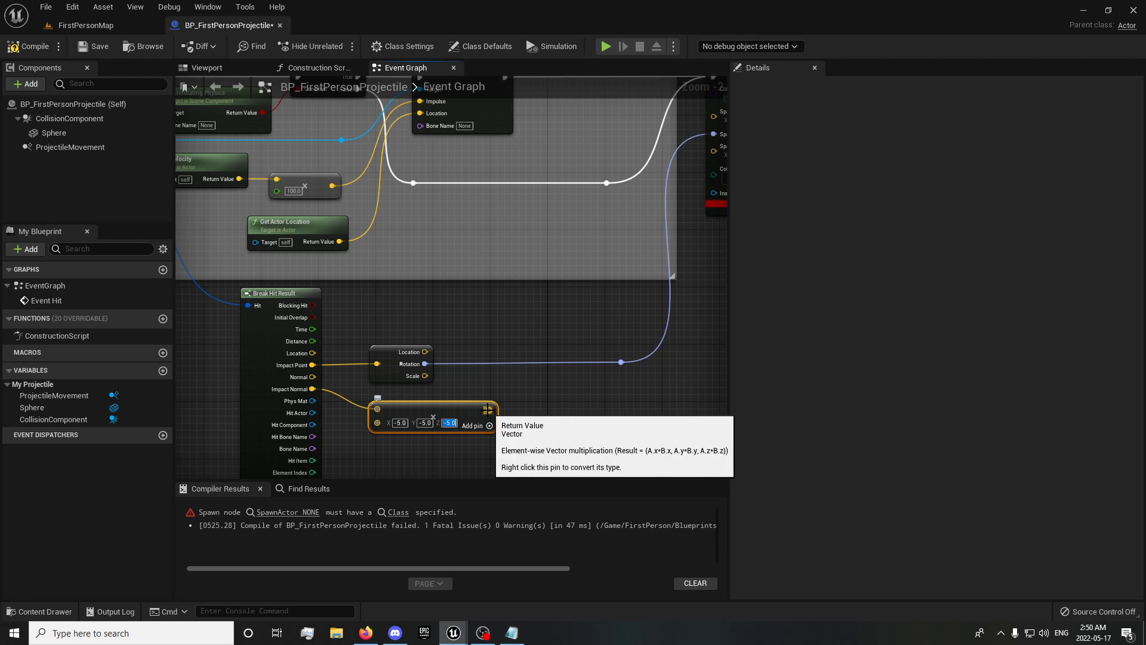
- Add a vector Add node from the split transform's Location pin, to the right of the Multiply node
right_click_drag(511, 411, 415, 416)
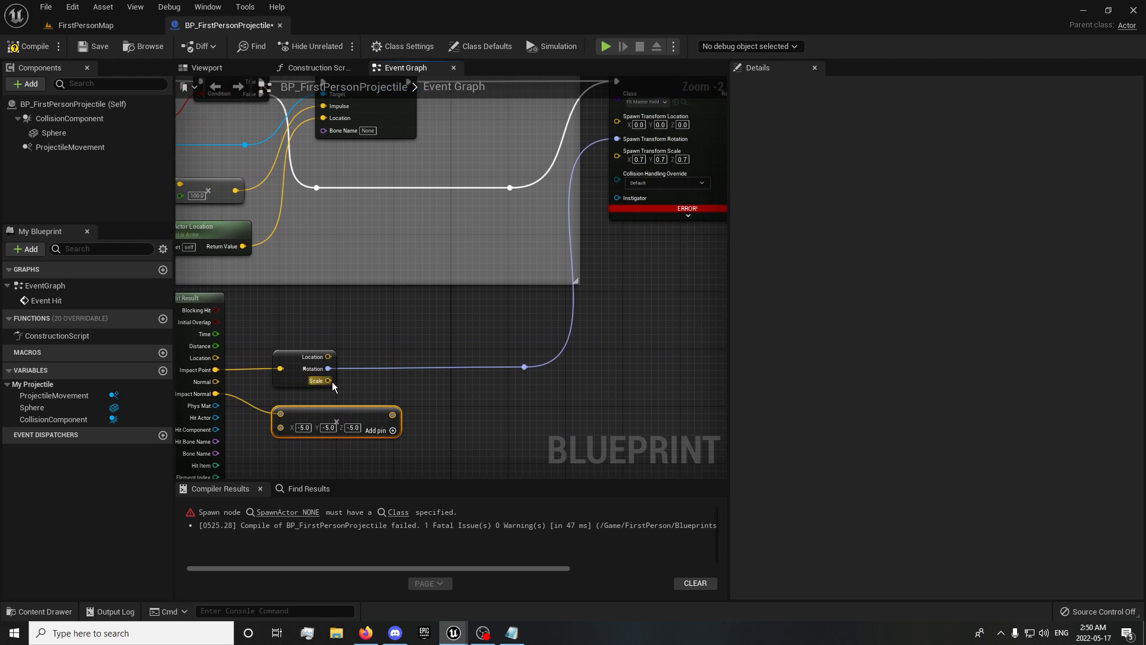
left_click_drag(332, 382, 498, 421)
type("+")
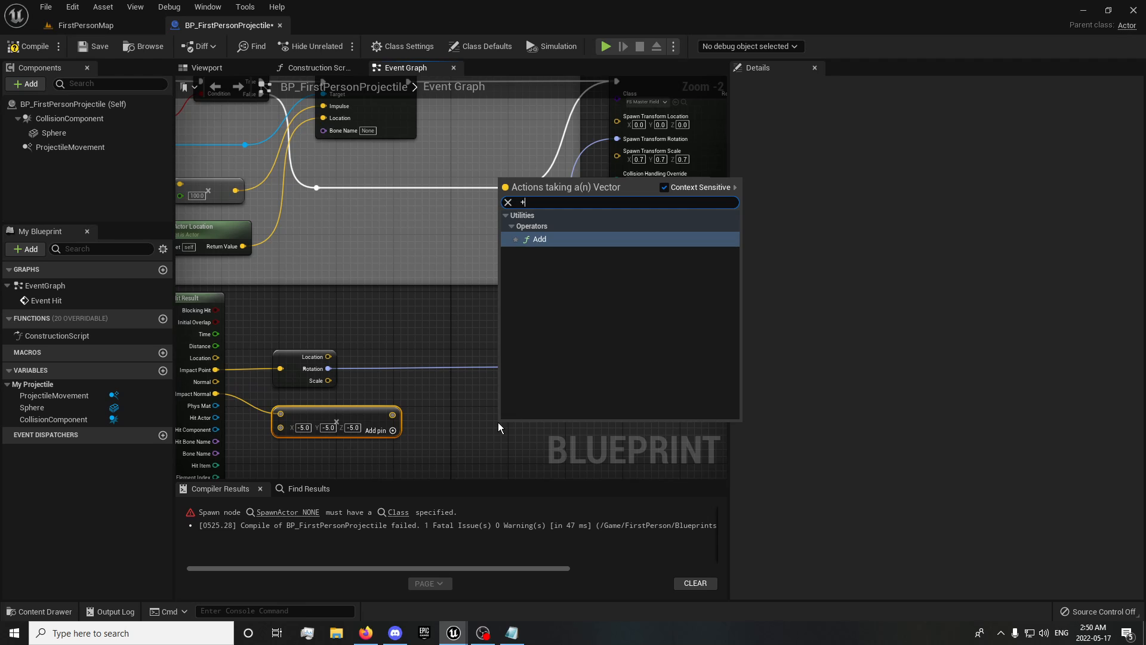
key("Return")
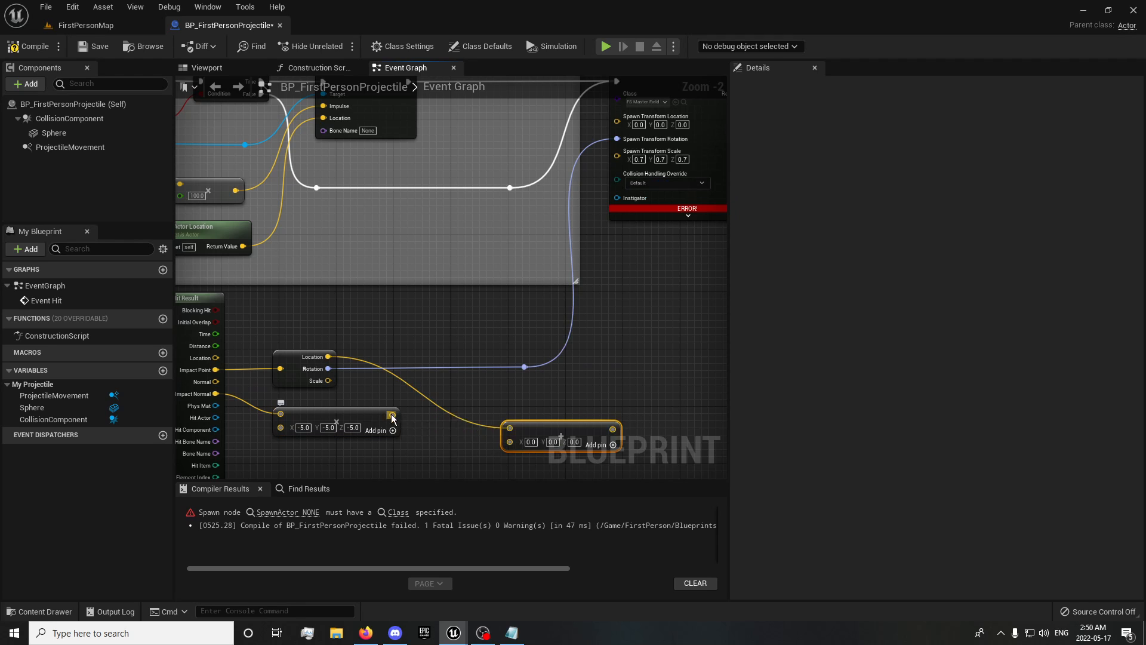
- Connect the Multiply result into the Add node and its sum to Spawn Transform Location, and compile the blueprint
left_click_drag(391, 416, 623, 117)
scroll(573, 264, "down", 1)
right_click_drag(636, 274, 619, 321)
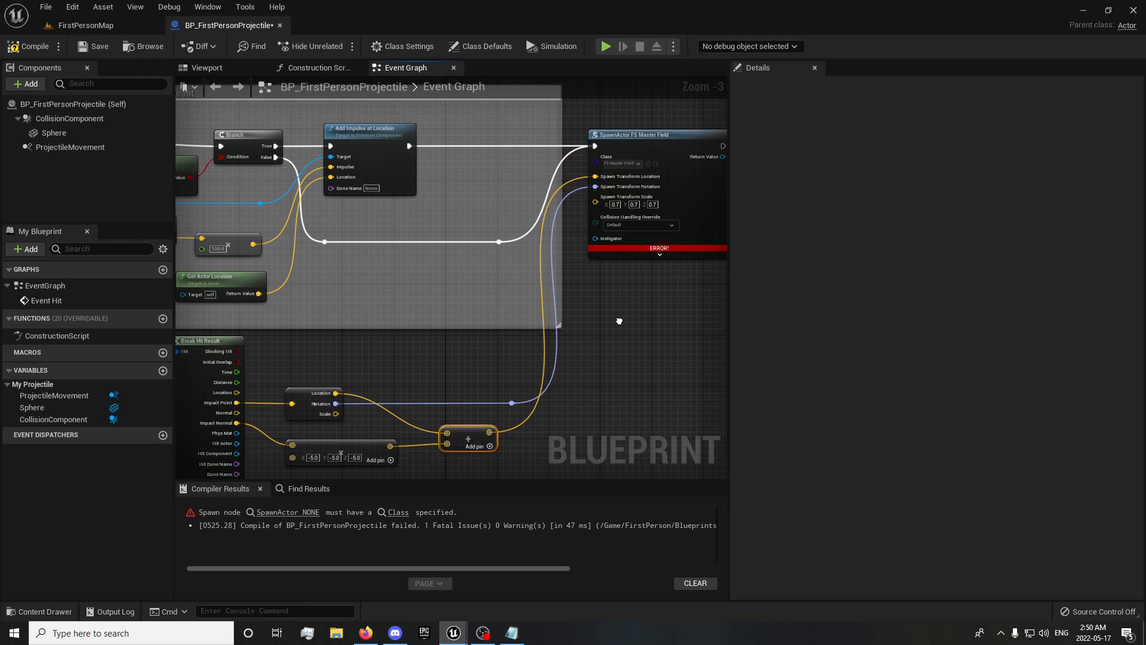
left_click(28, 46)
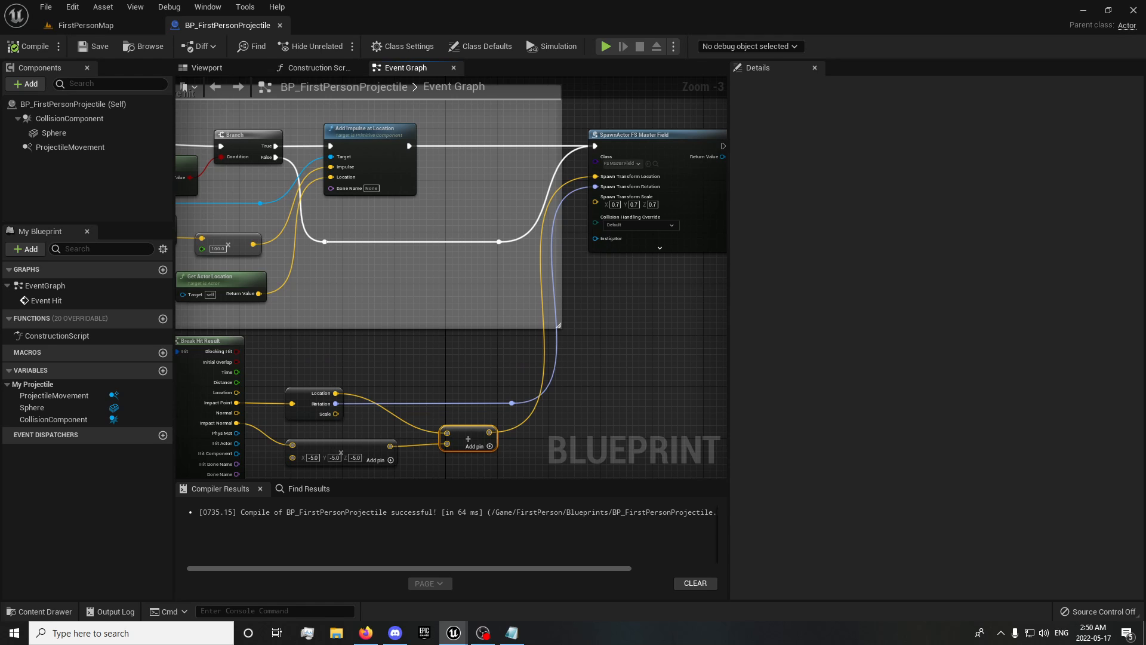
- Promote the spawn node's Return Value to a variable named ChaosImpactFieldRef and align its Set node beside the spawn node
right_click_drag(714, 334, 375, 377)
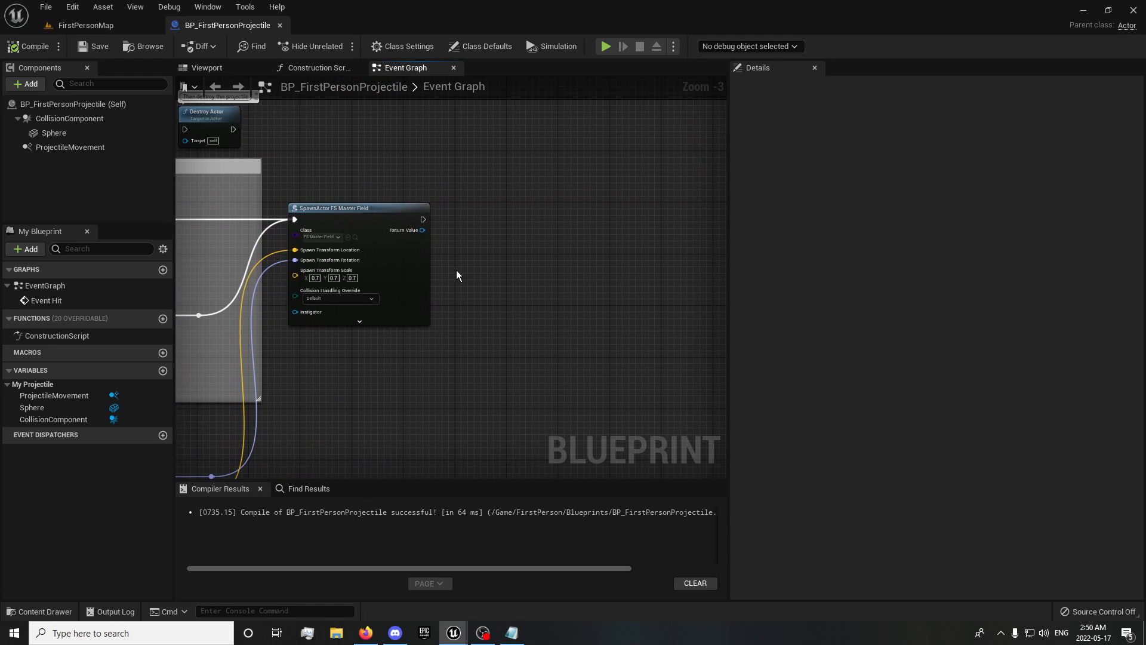
left_click_drag(423, 230, 472, 256)
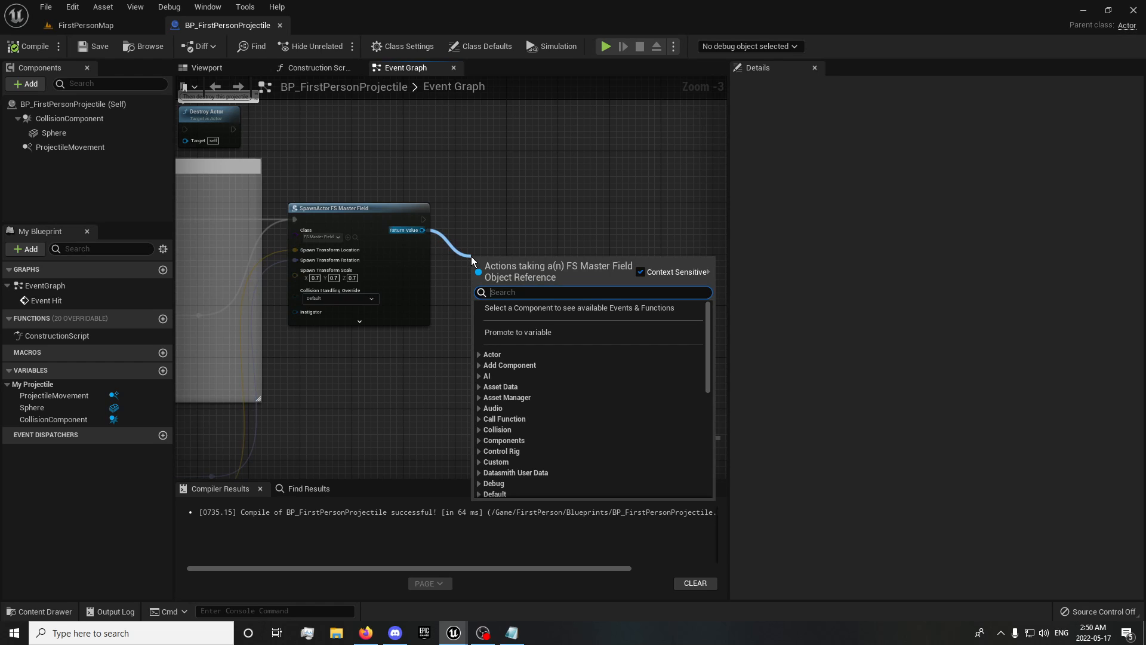
left_click(507, 333)
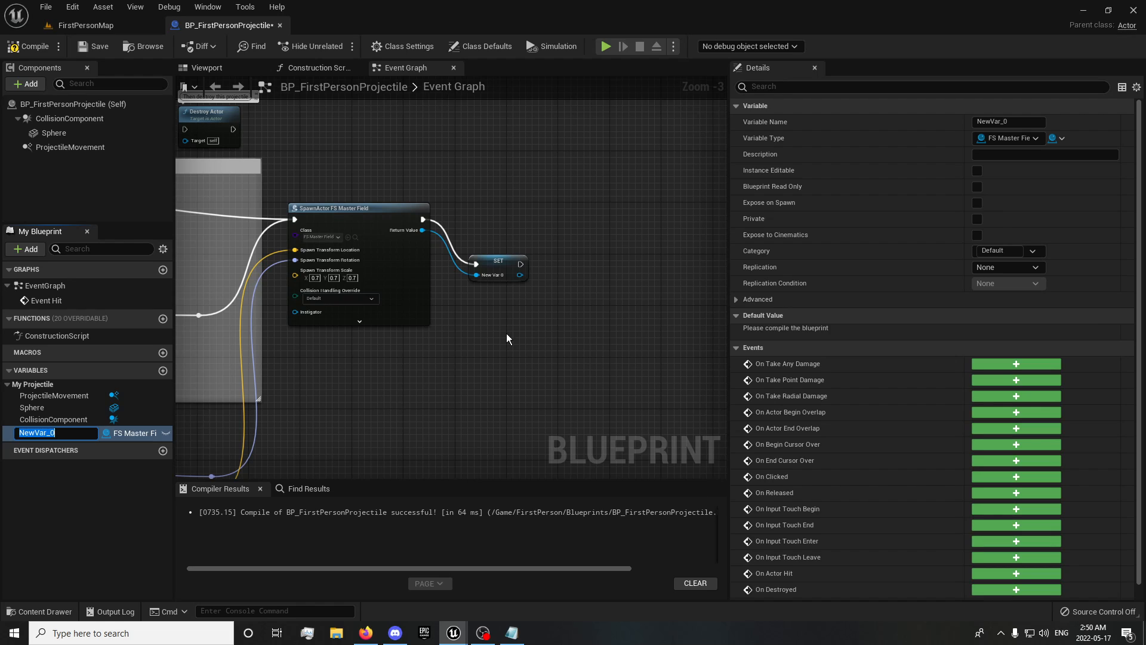
type("Chaos")
type("ImpactFieldRef")
key("Return")
scroll(508, 314, "up", 2)
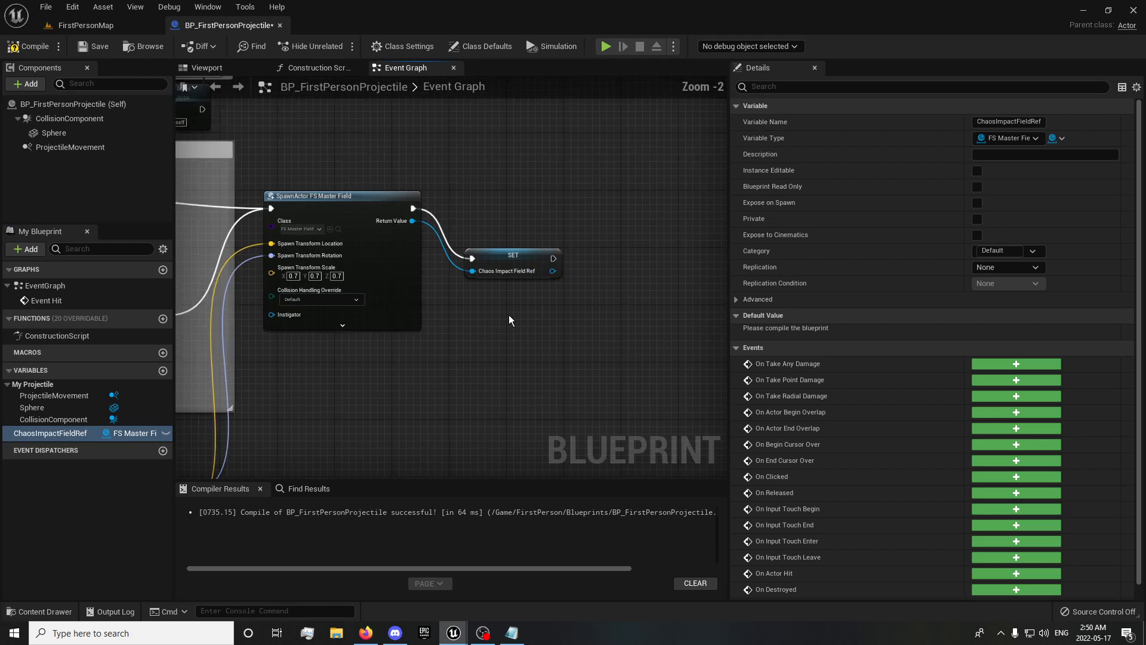
left_click_drag(513, 258, 480, 198)
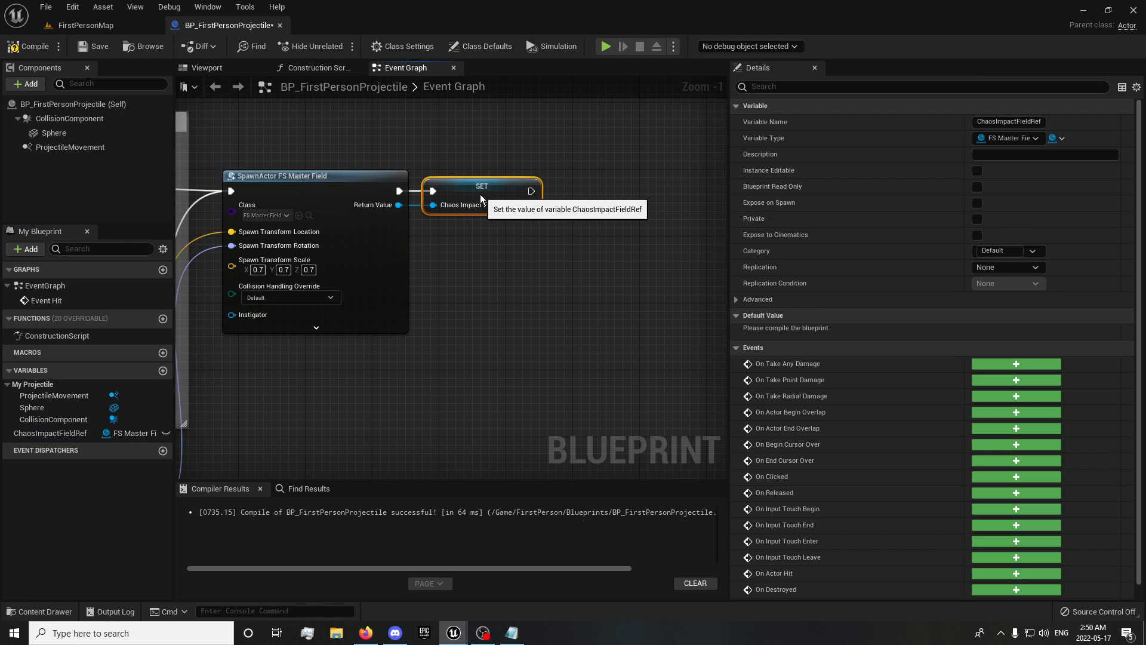
left_click(537, 262)
- Place a Get ChaosImpactFieldRef node right of the variable's Set node and add a Set Activation Type node from it
right_click_drag(413, 335, 299, 360)
left_click_drag(50, 433, 448, 295)
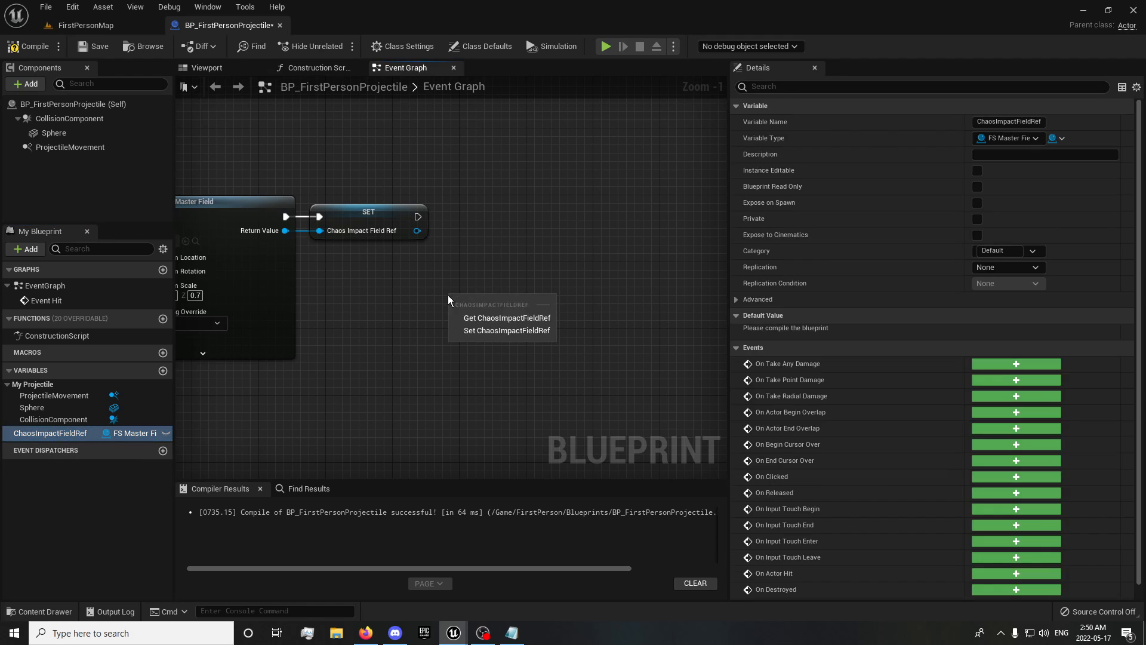
left_click(495, 319)
left_click_drag(536, 305, 503, 238)
type("acti")
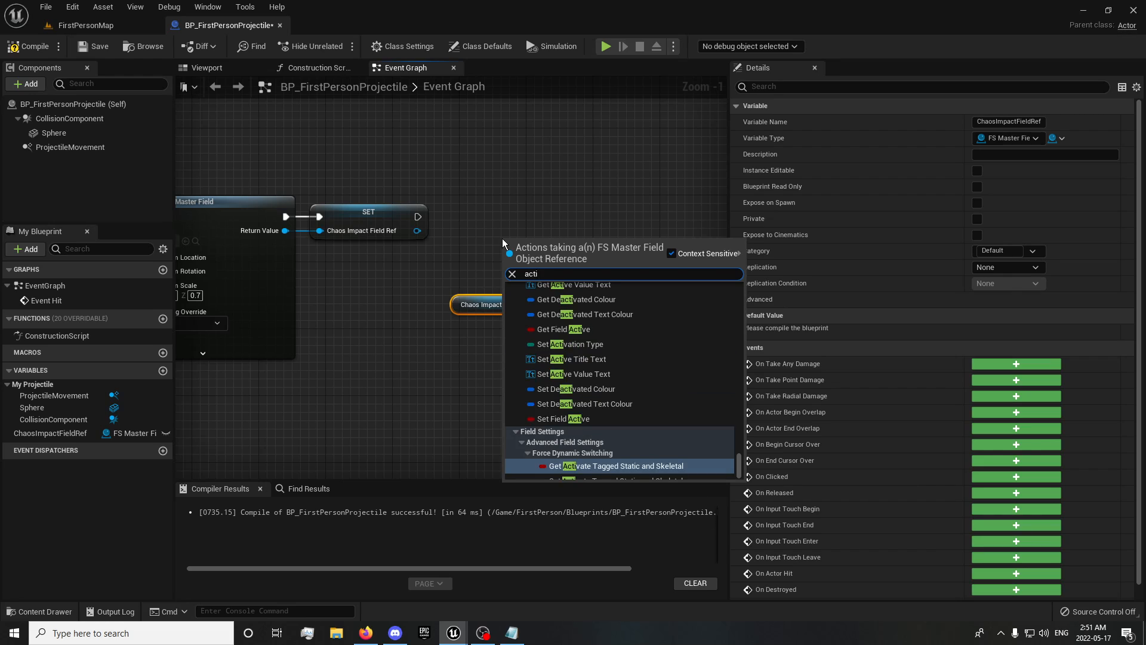
type("vation")
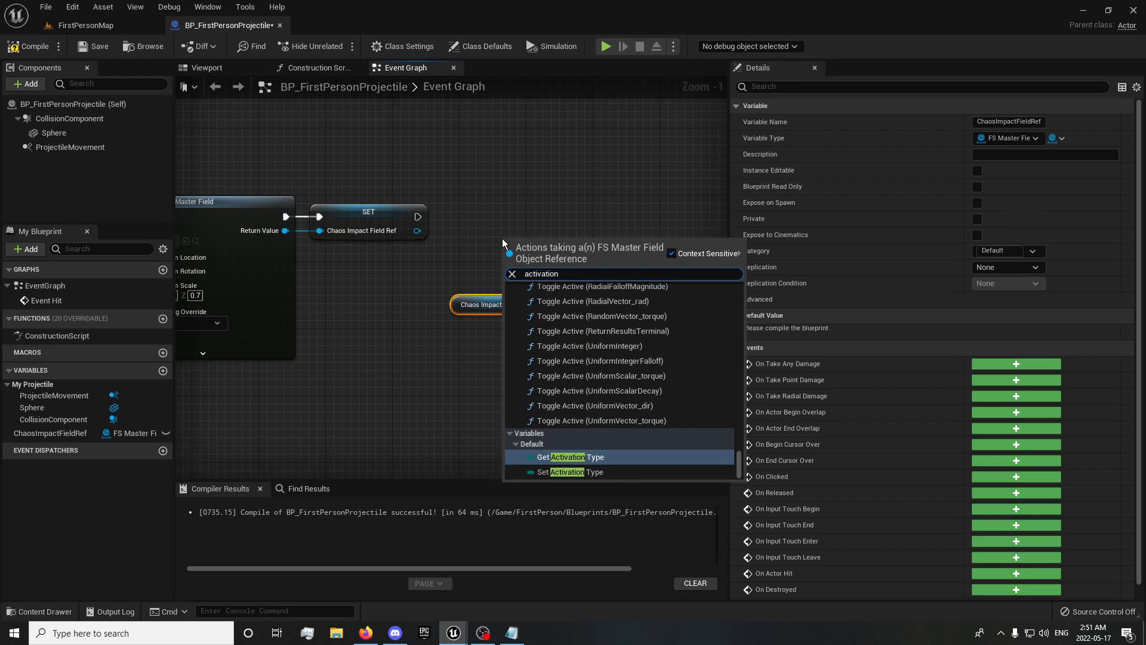
left_click(573, 473)
- Set Activation Type to Trigger, connect its Set node after the ChaosImpactFieldRef Set node, and align it together with the getter
left_click(554, 275)
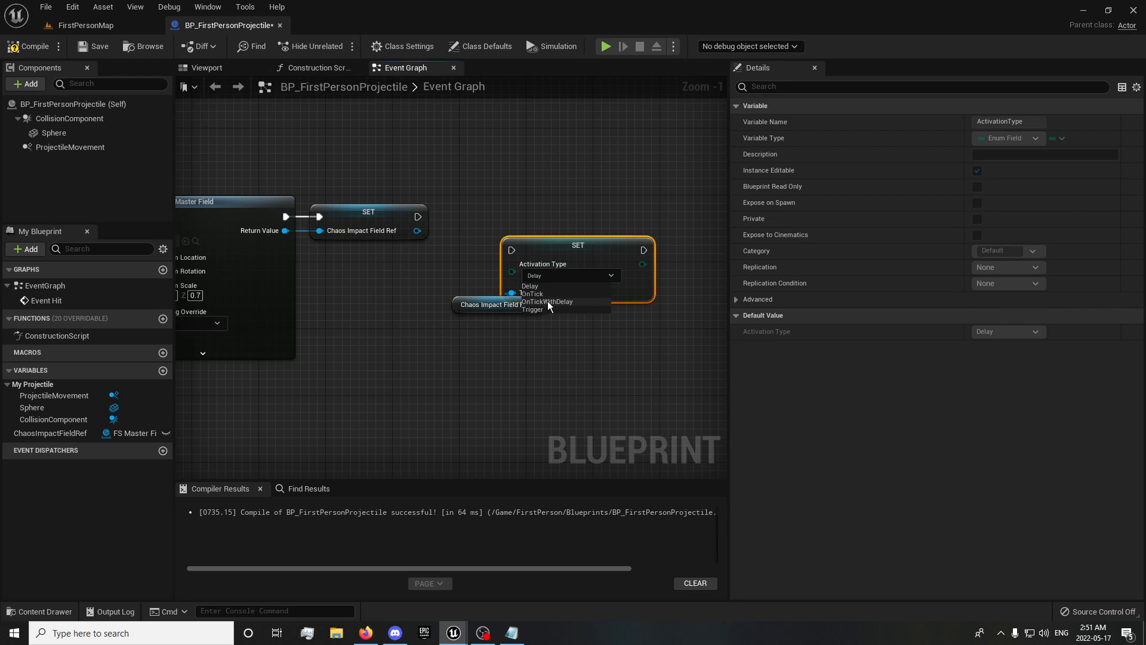
left_click(533, 310)
left_click_drag(494, 310, 510, 319)
left_click_drag(419, 217, 557, 213)
left_click(561, 239, "shift")
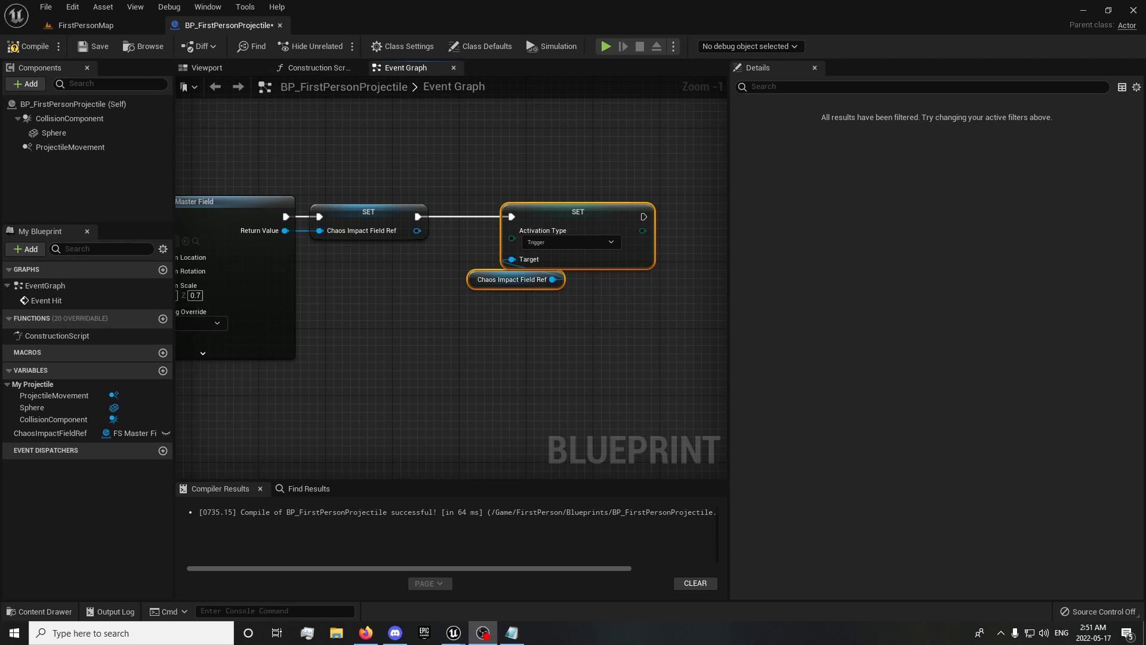
right_click_drag(434, 378, 367, 386)
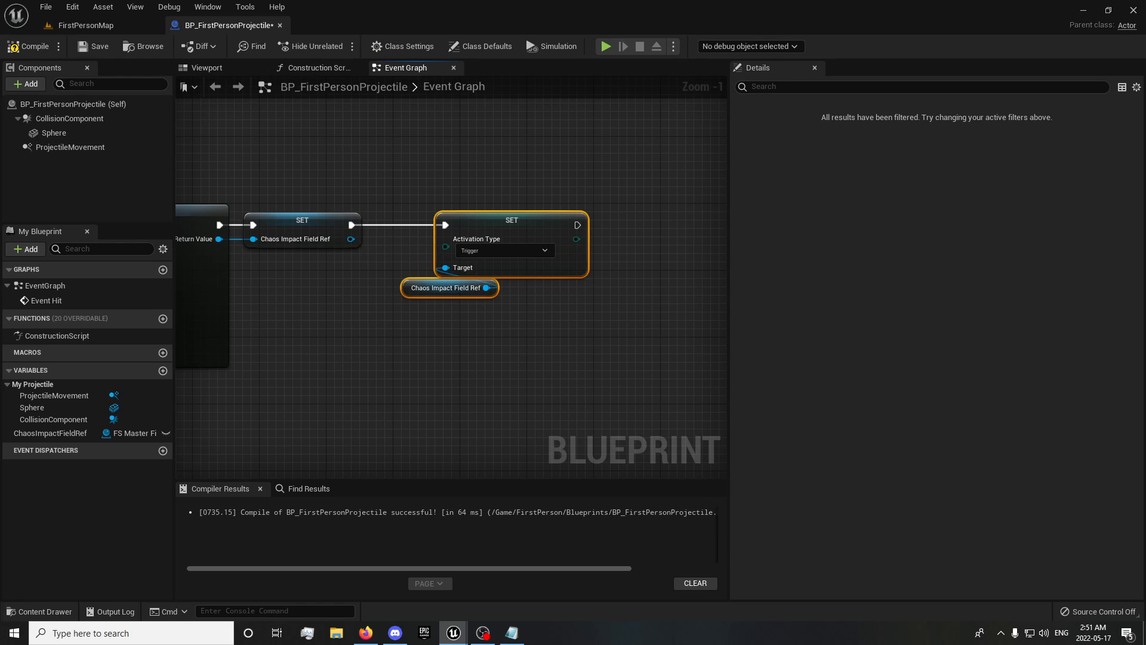
- Duplicate the Chaos Impact Field Ref getter into the empty space beyond the Activation Type Set node
right_click_drag(557, 311, 419, 321)
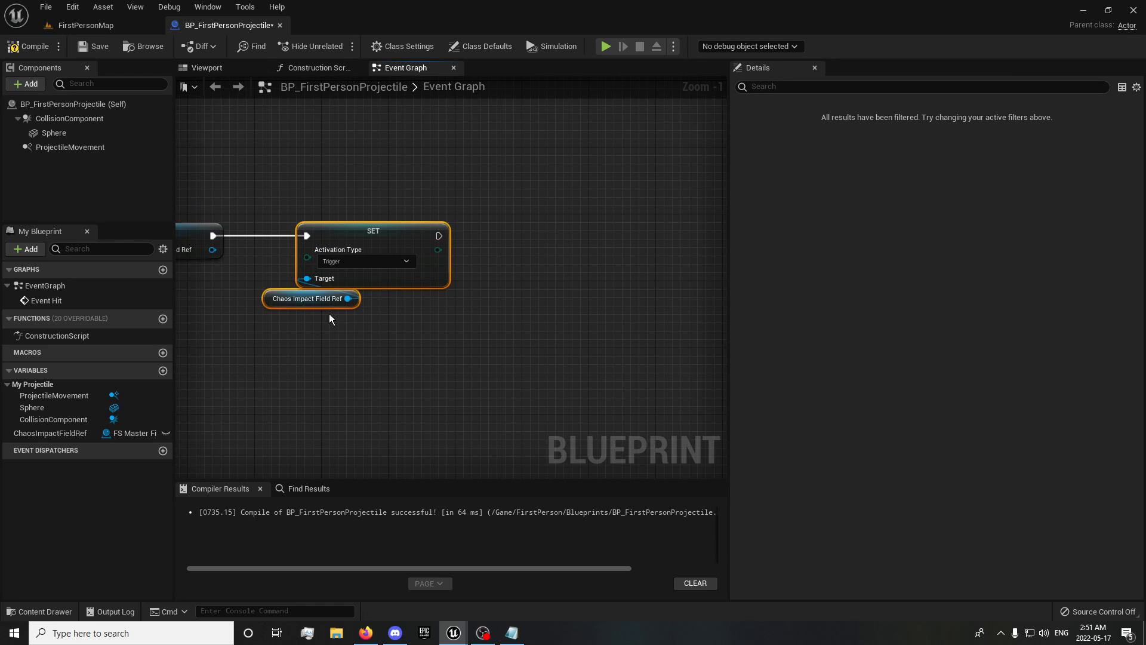
left_click(273, 327)
left_click(306, 305)
key("ctrl+c")
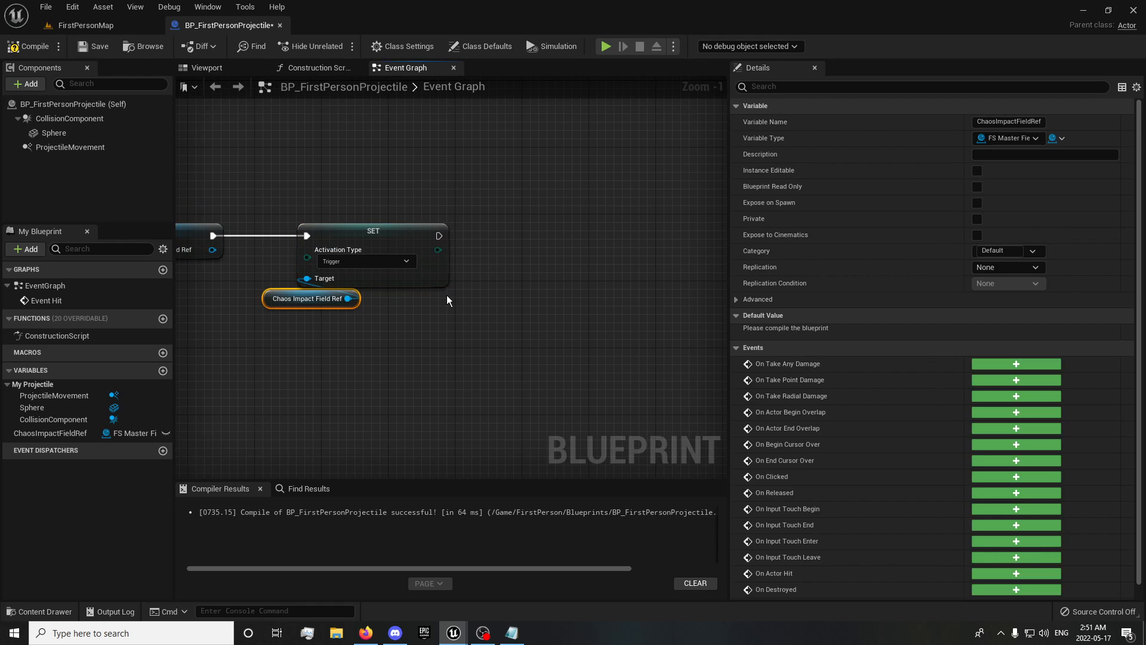
key("ctrl+v")
left_click_drag(558, 306, 533, 265)
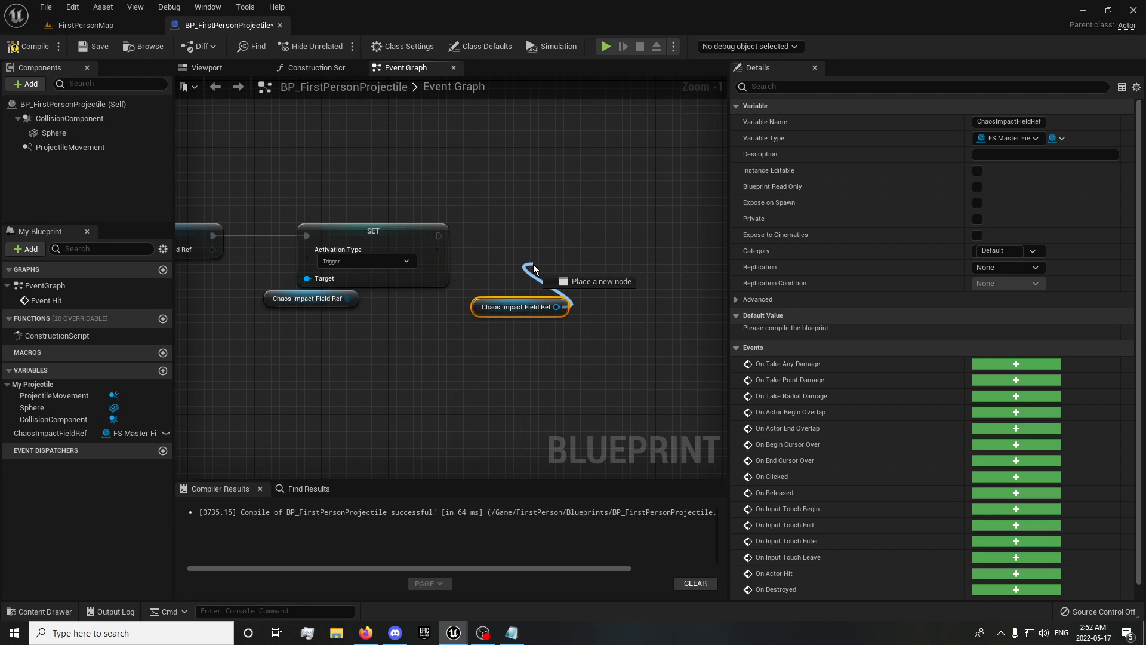
left_click_drag(534, 265, 533, 265)
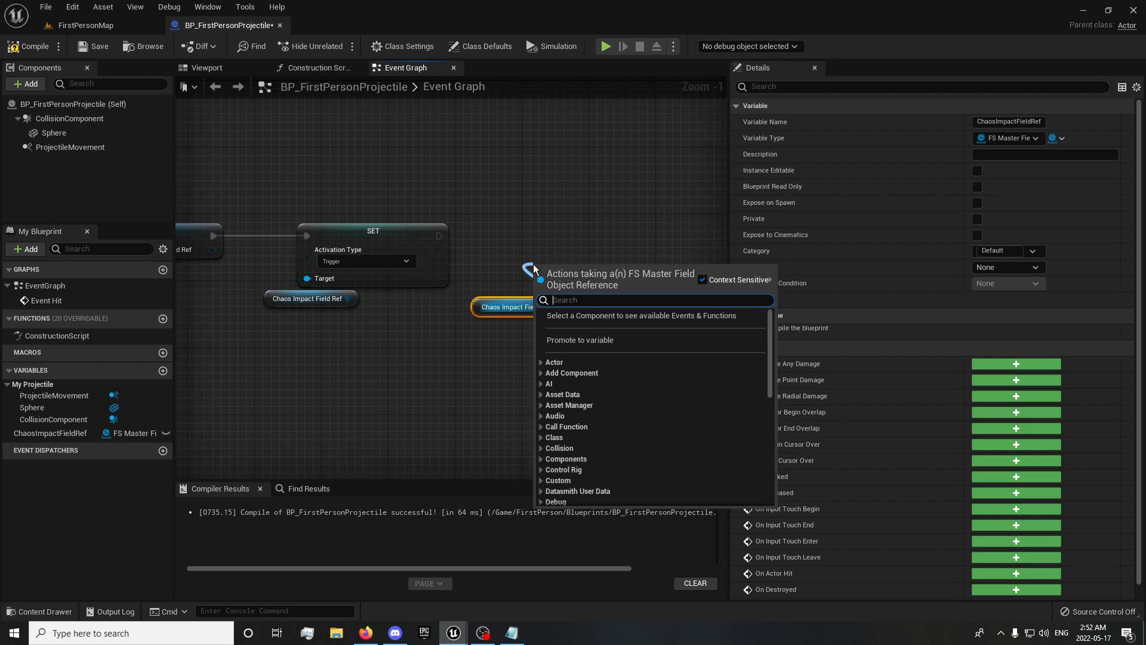
type("field lifes")
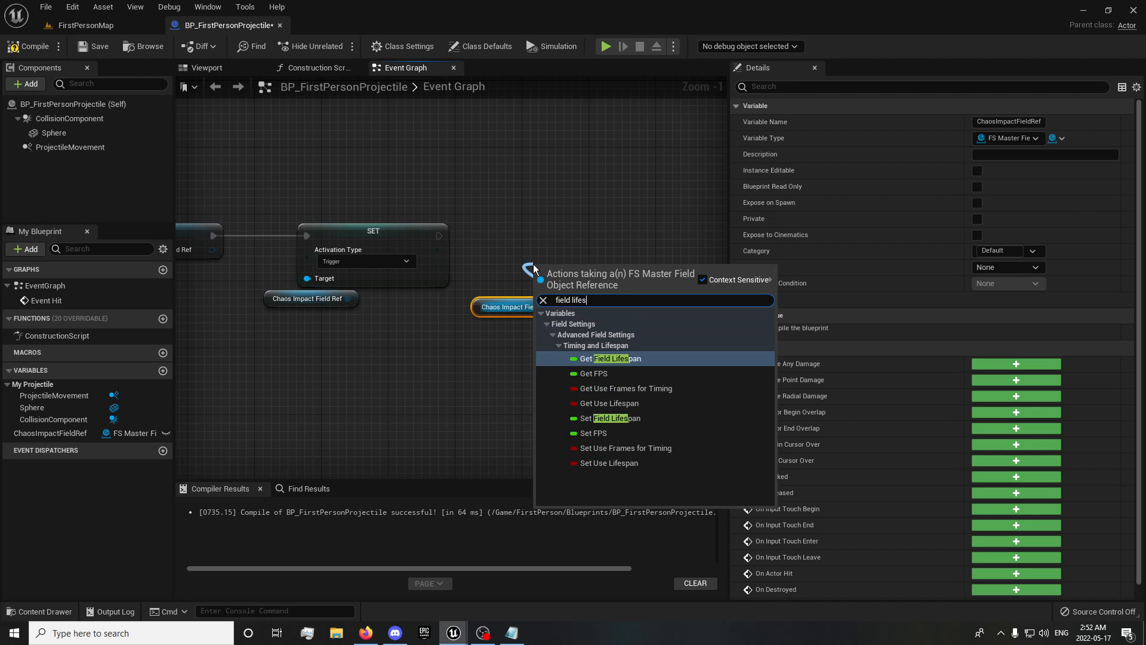
type("pan")
key("Return")
key("Delete")
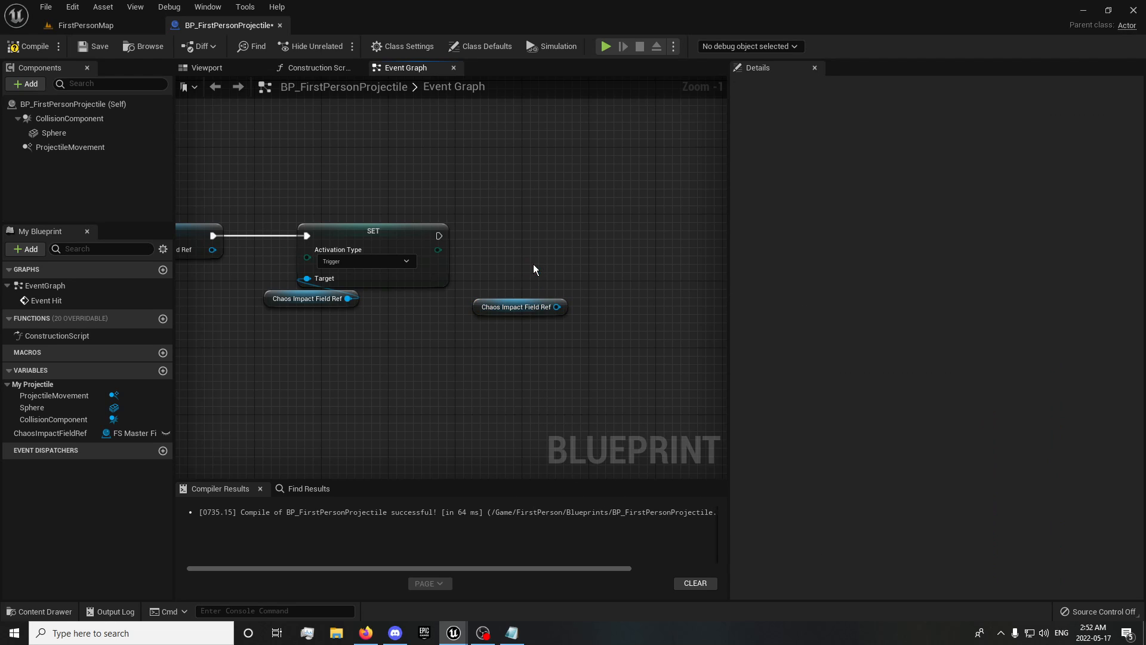
- Add a Set Field Lifespan node from the duplicated Chaos Impact Field Ref getter
left_click_drag(556, 307, 538, 253)
type("set")
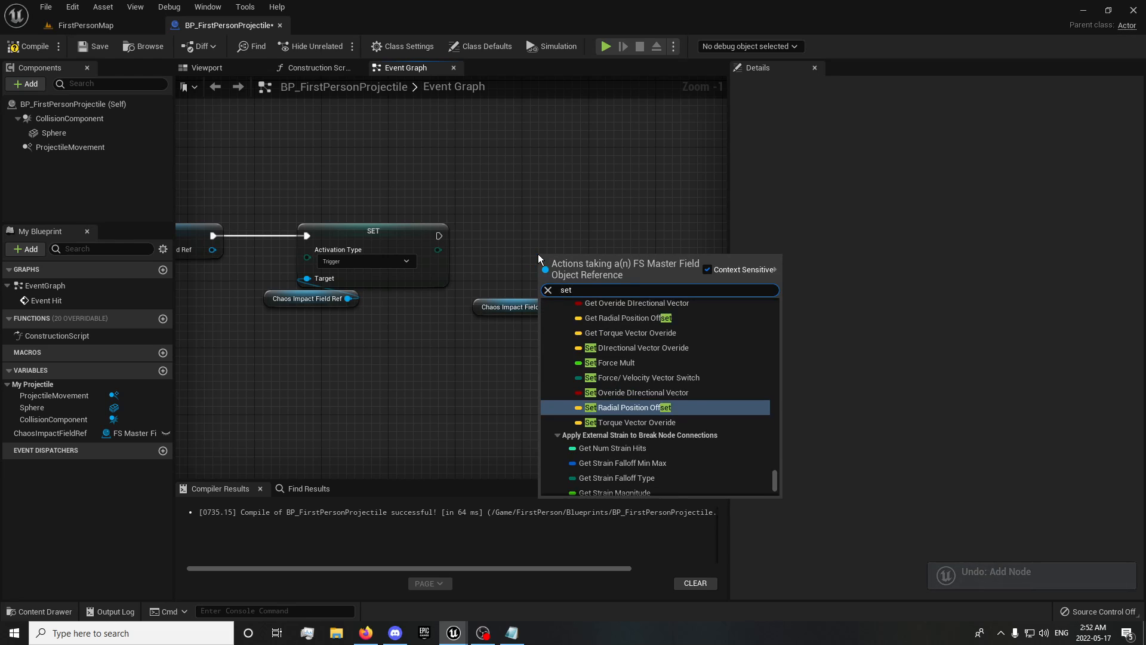
type(" lifespan")
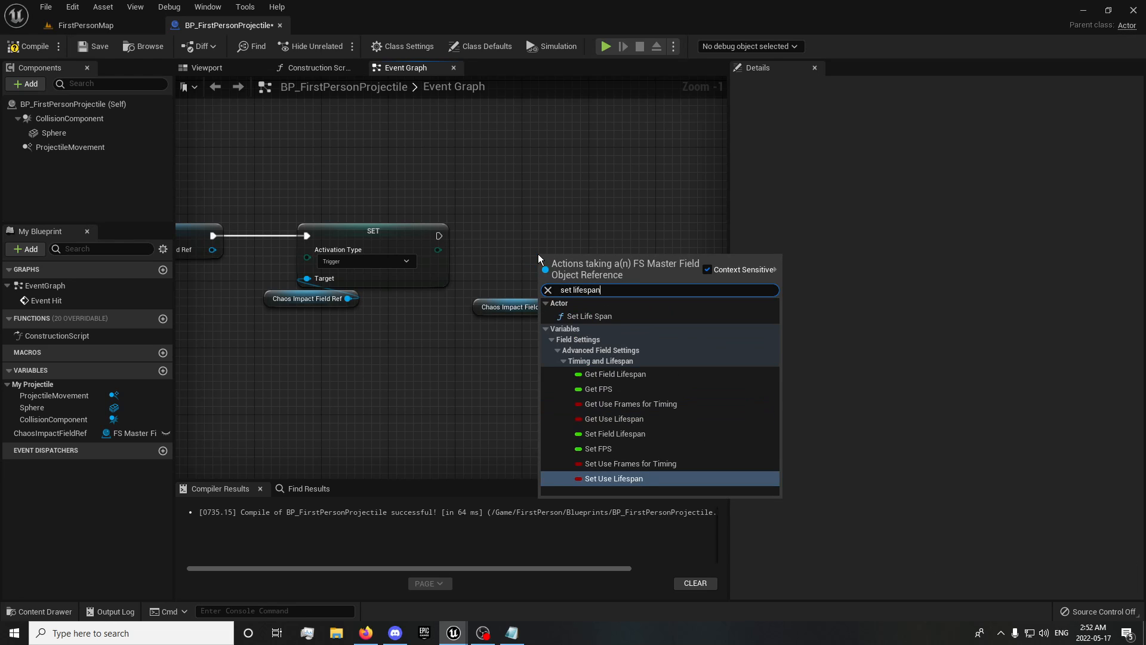
left_click(596, 434)
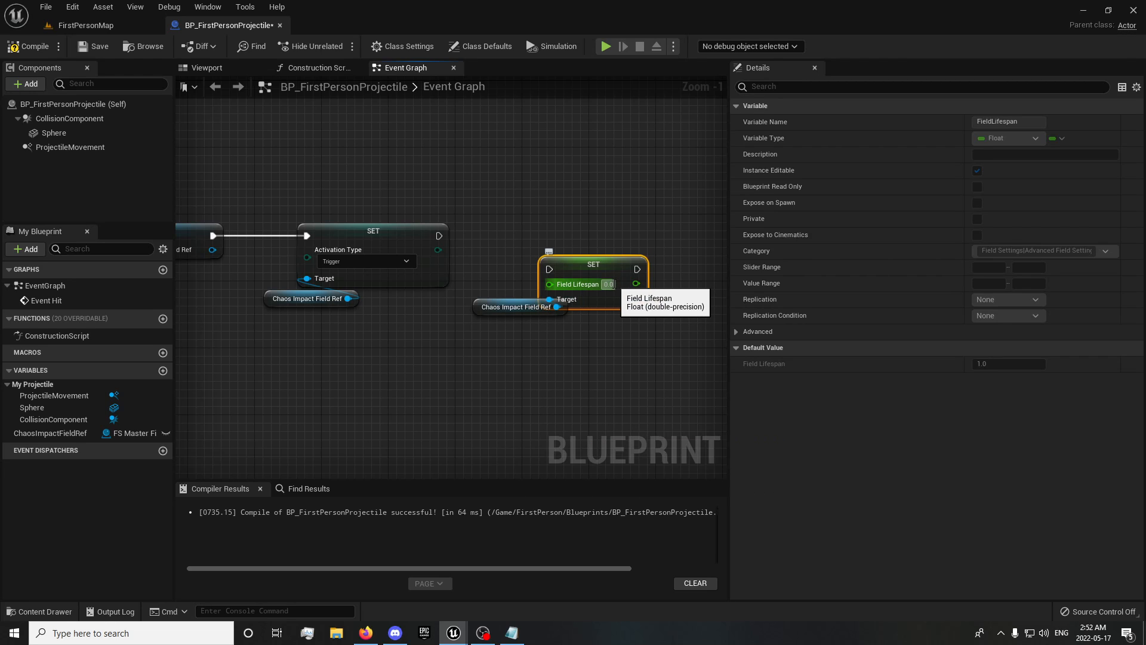
- Set Field Lifespan to 0.1, connect its node after the Activation Type Set node, and align it with its getter
left_click(608, 284)
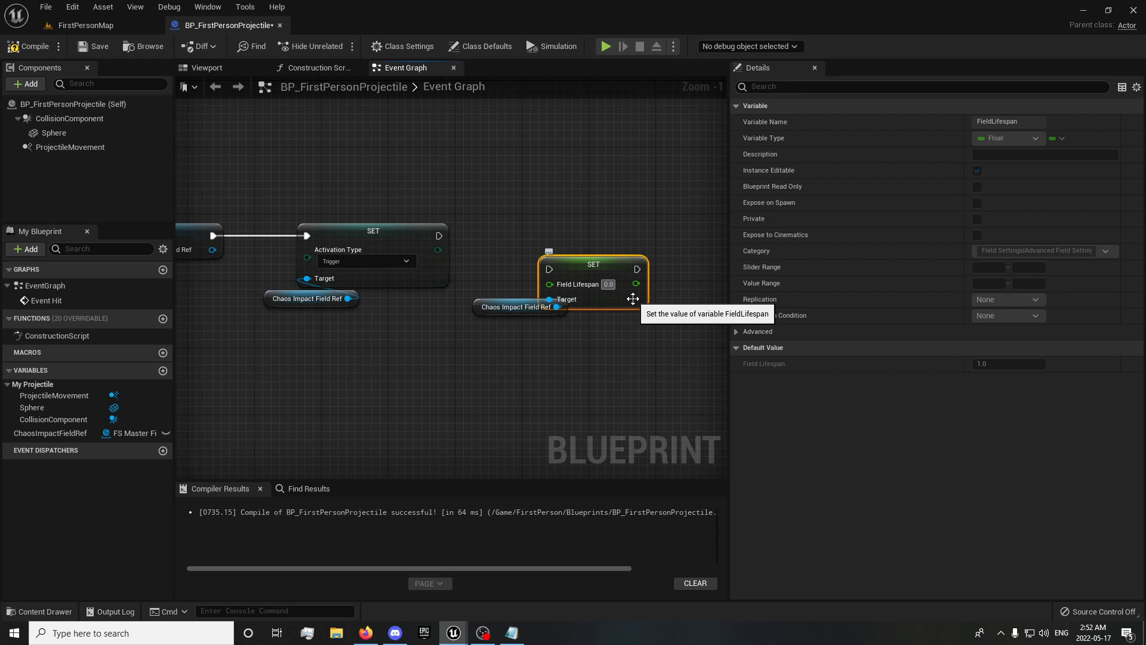
type("0.1")
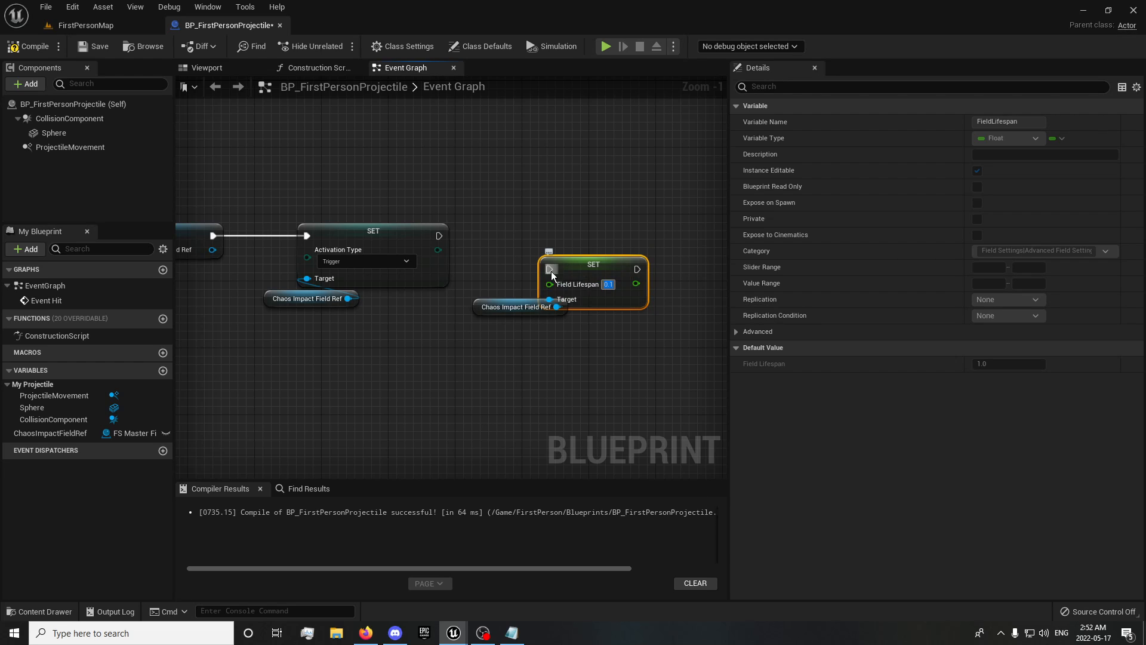
left_click_drag(549, 269, 440, 236)
left_click_drag(573, 267, 558, 235)
left_click_drag(482, 310, 508, 293)
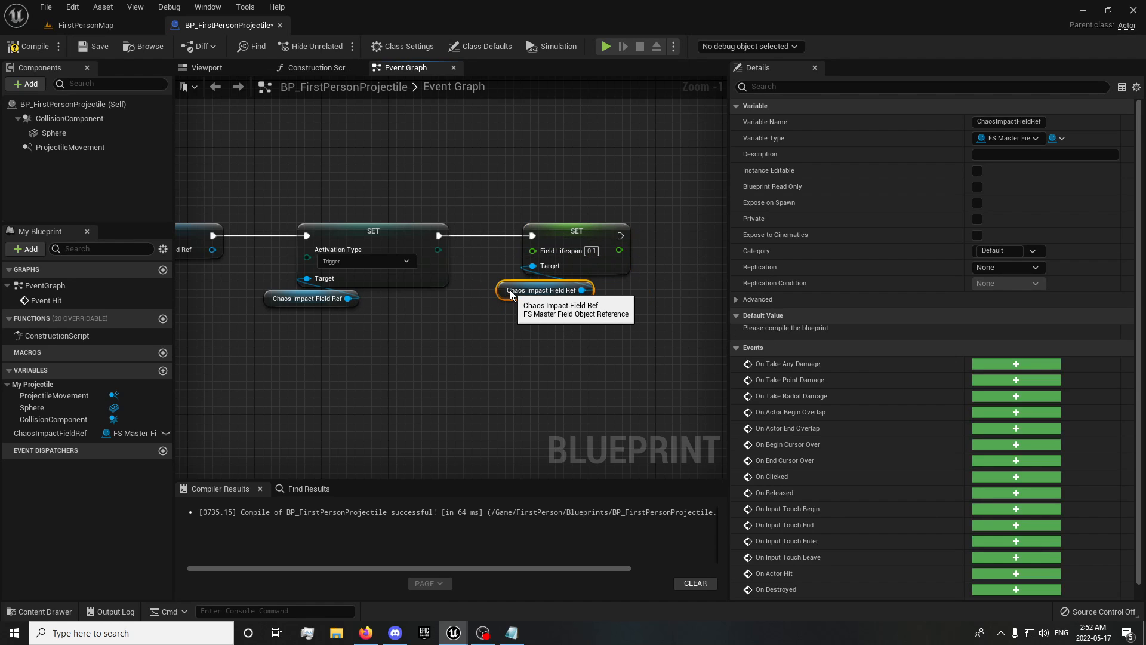
- Paste another Chaos Impact Field Ref getter beyond the Field Lifespan node and add a Set Radial Magnitude node from it
right_click_drag(631, 318, 406, 335)
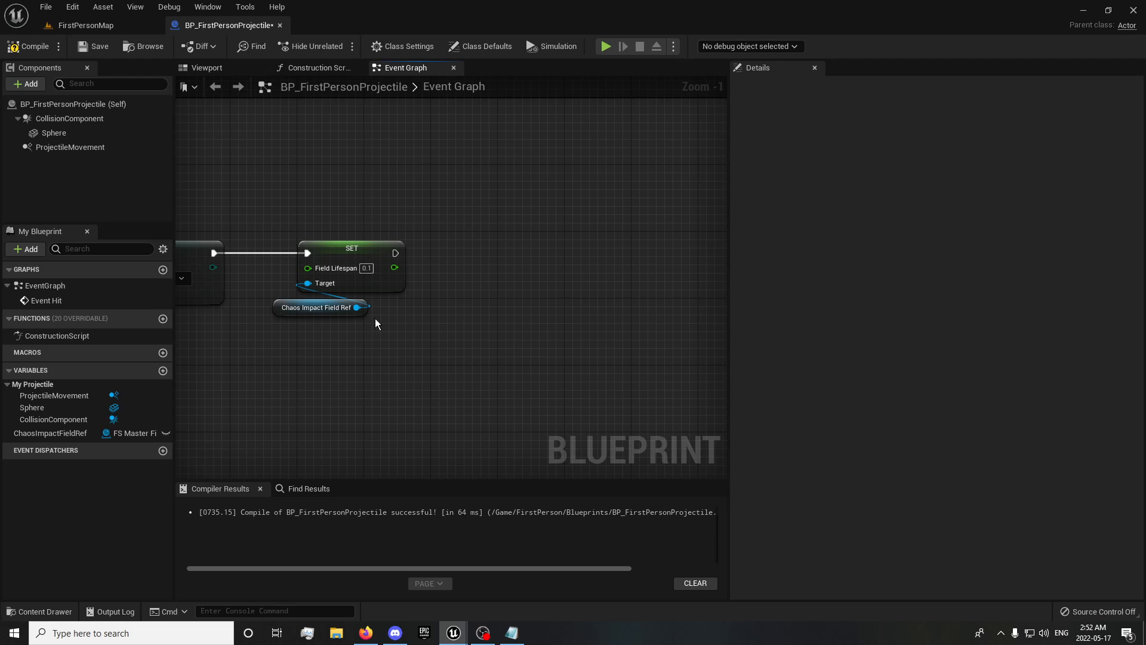
key("ctrl+v")
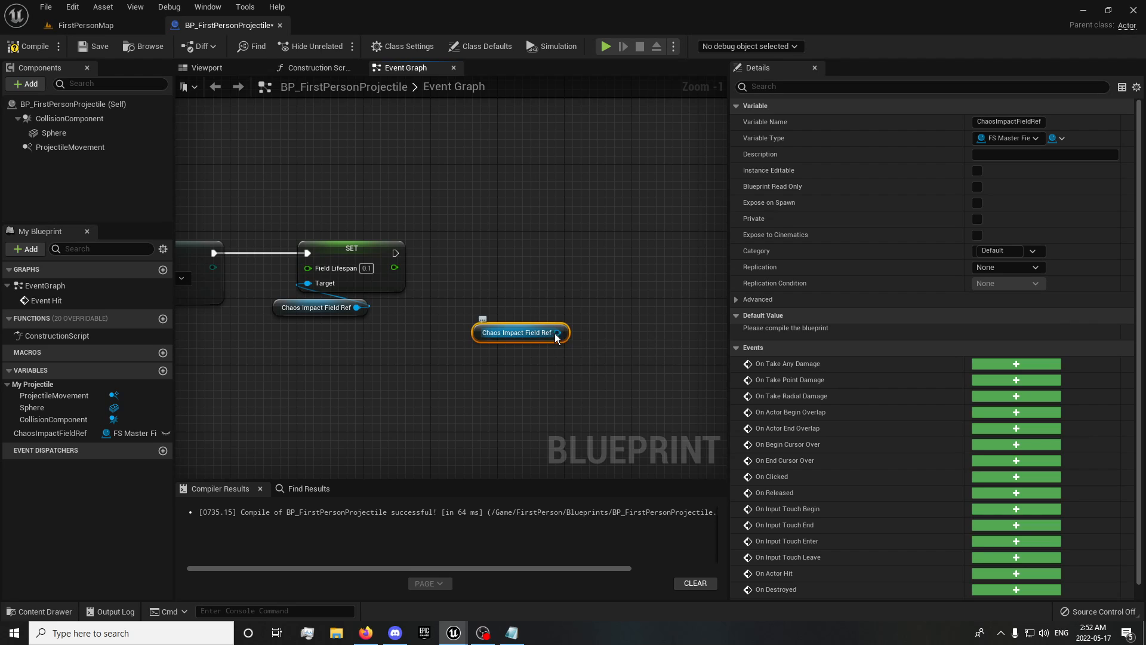
left_click_drag(557, 332, 486, 275)
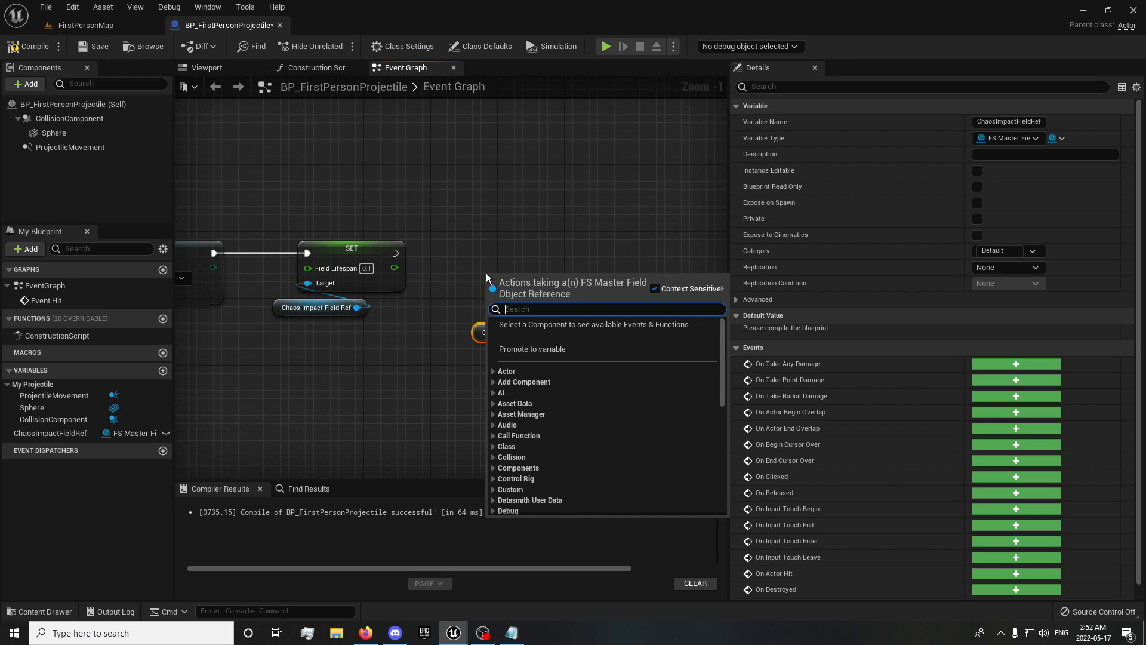
type("radial")
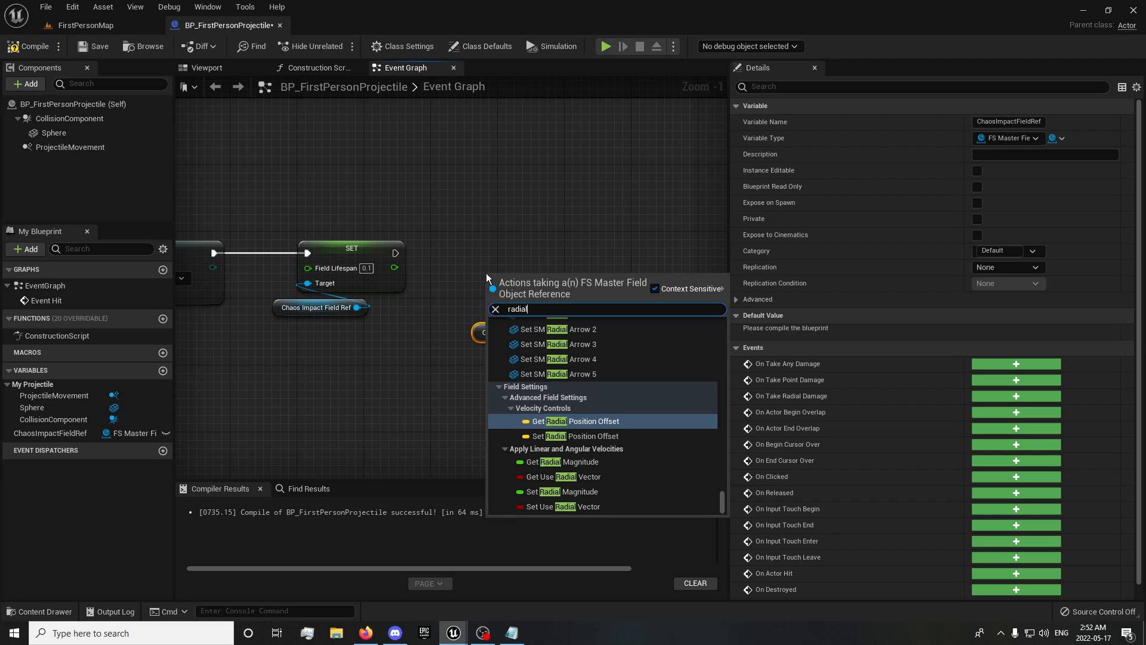
type(" magnitu")
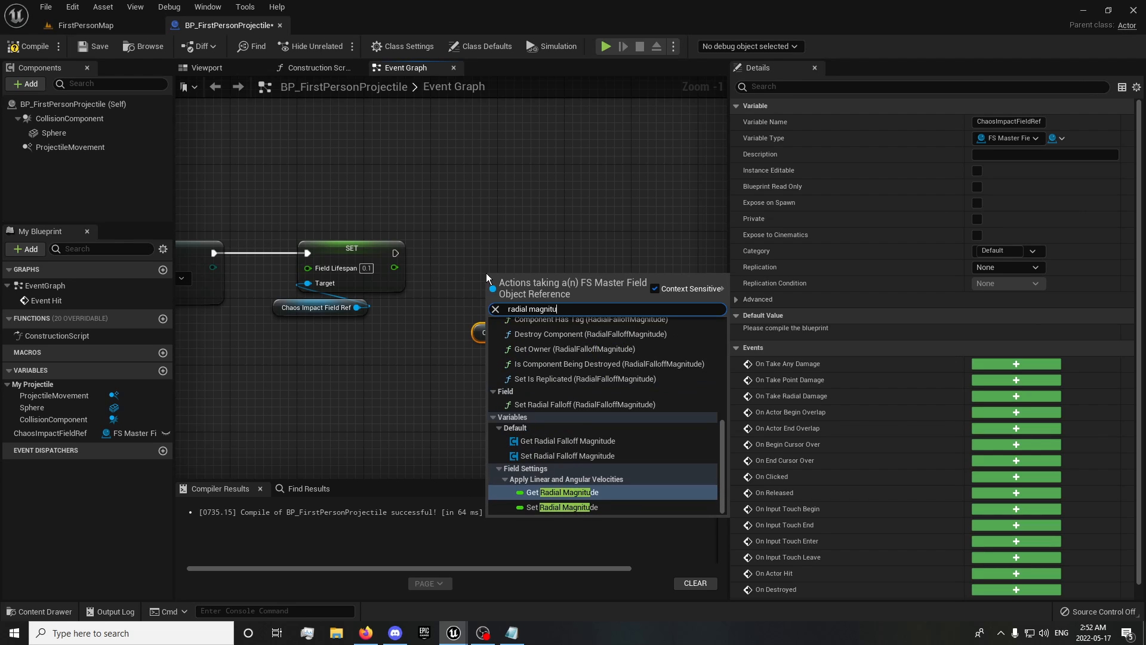
left_click(612, 508)
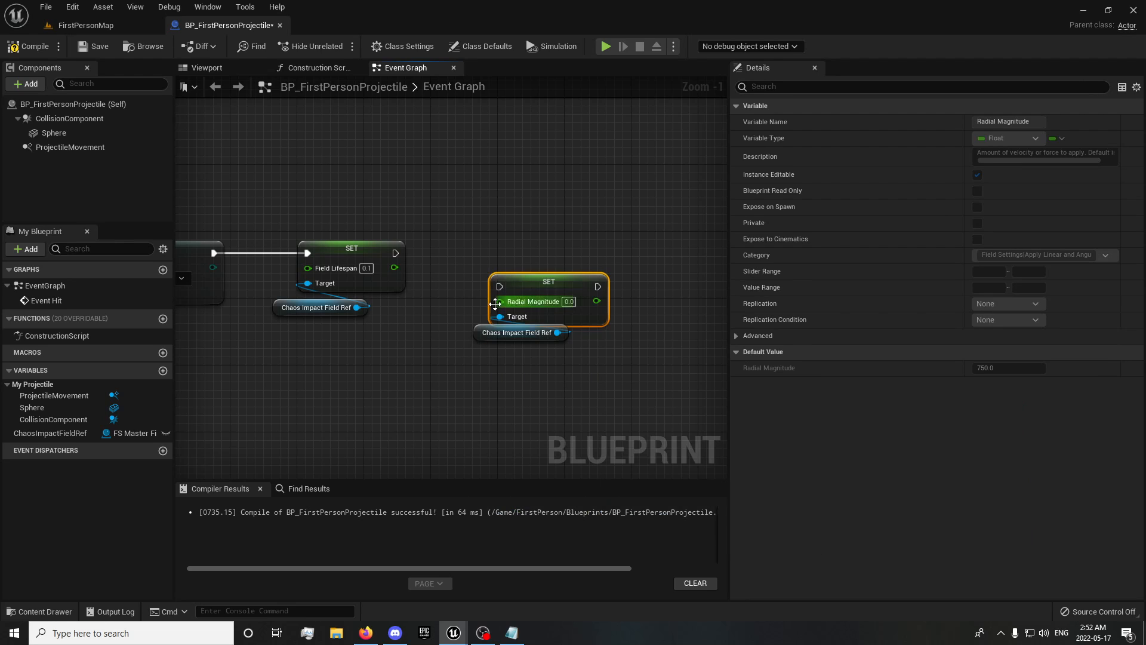
- Connect the Radial Magnitude Set node after the Field Lifespan node, align it with its getter, and set Radial Magnitude to 150.0
left_click_drag(500, 286, 531, 352)
left_click_drag(534, 287, 508, 257)
left_click(546, 269)
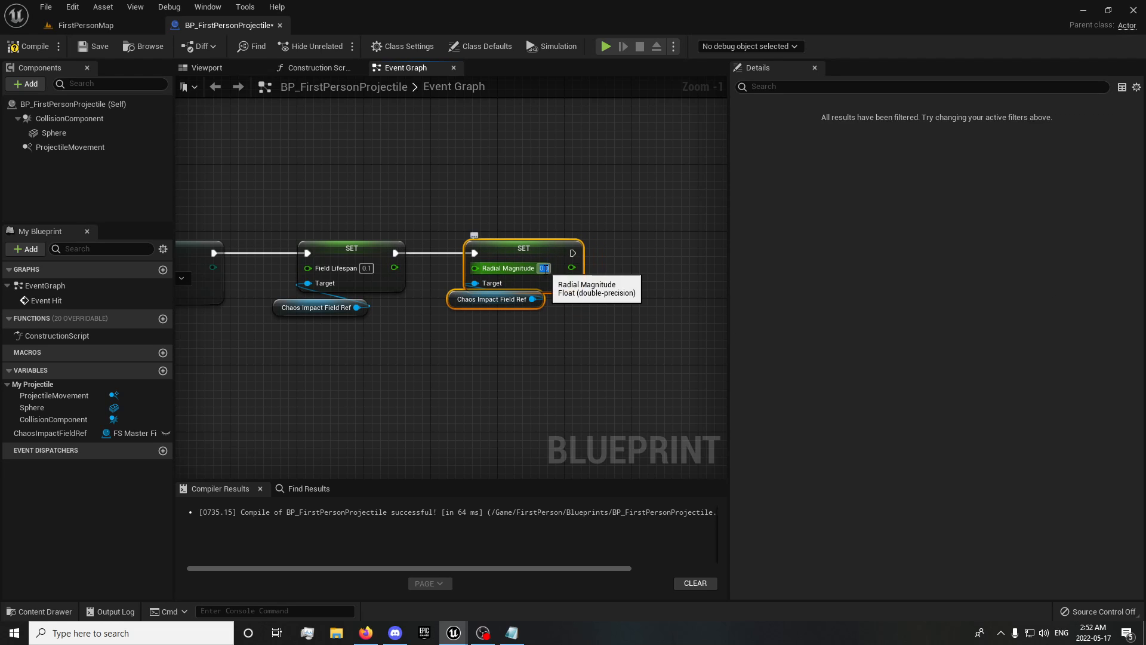
type("150.0")
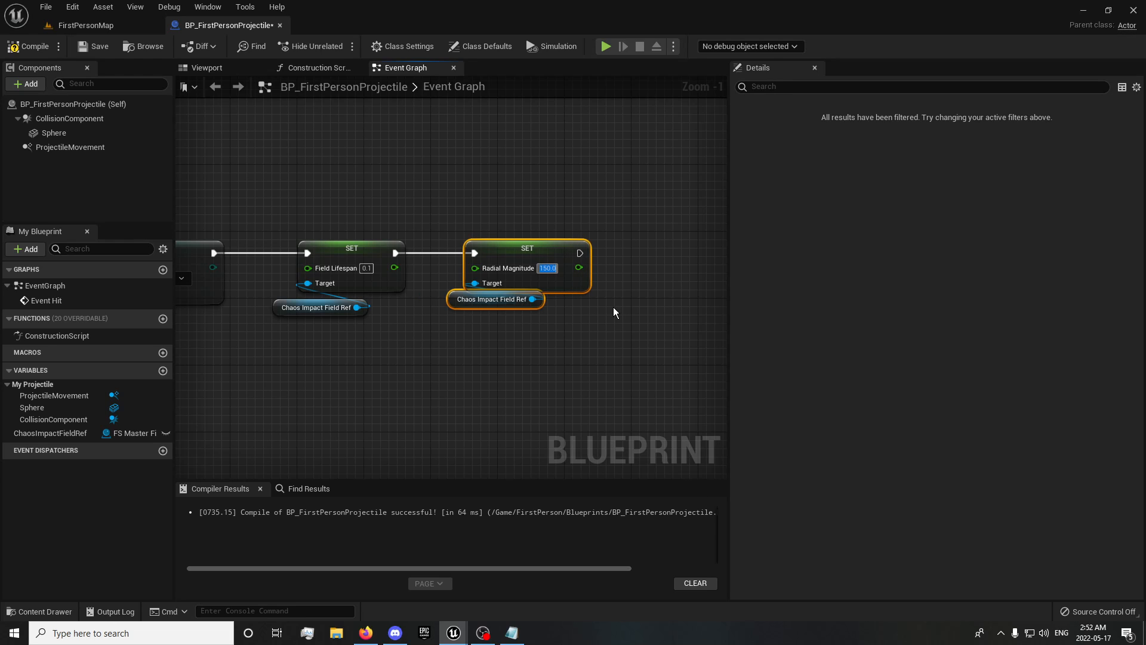
- Paste another Chaos Impact Field Ref getter beyond the Radial Magnitude node and add a CE Trigger call from it
right_click_drag(588, 331, 477, 351)
left_click(368, 329)
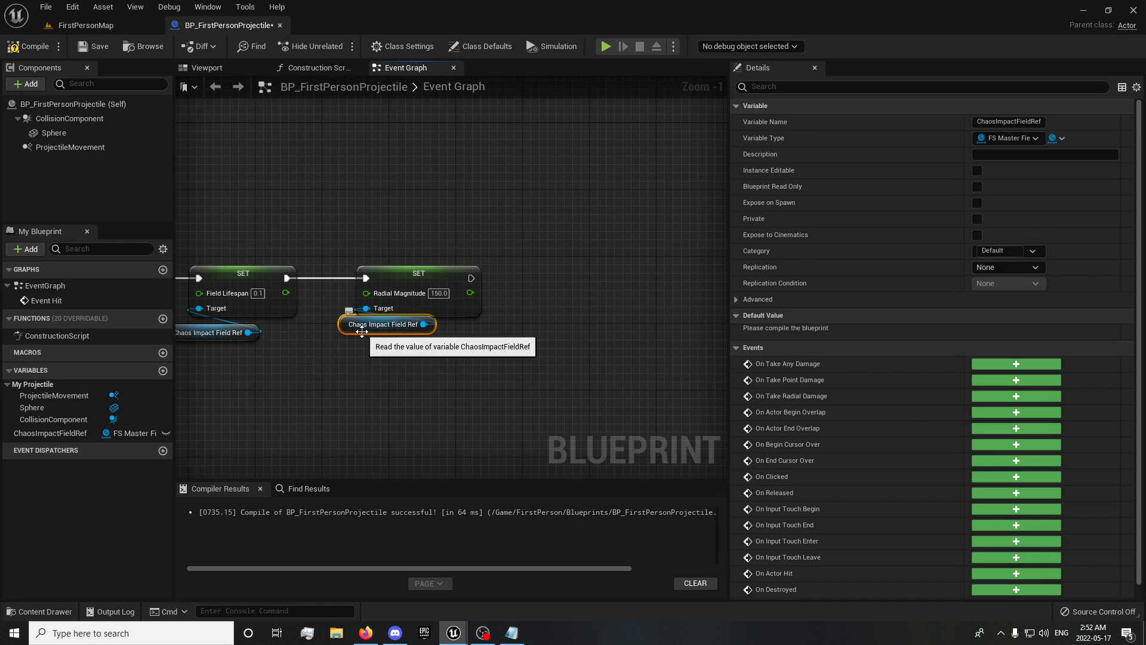
left_click(477, 352)
key("ctrl+v")
left_click_drag(565, 357, 568, 324)
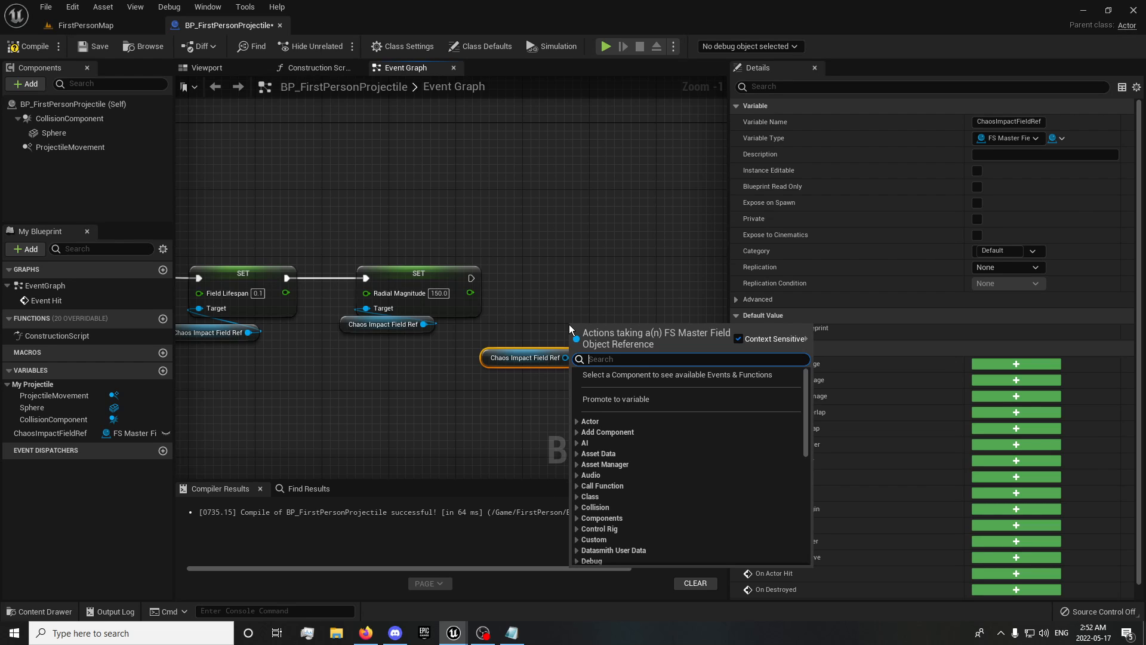
type("trigger")
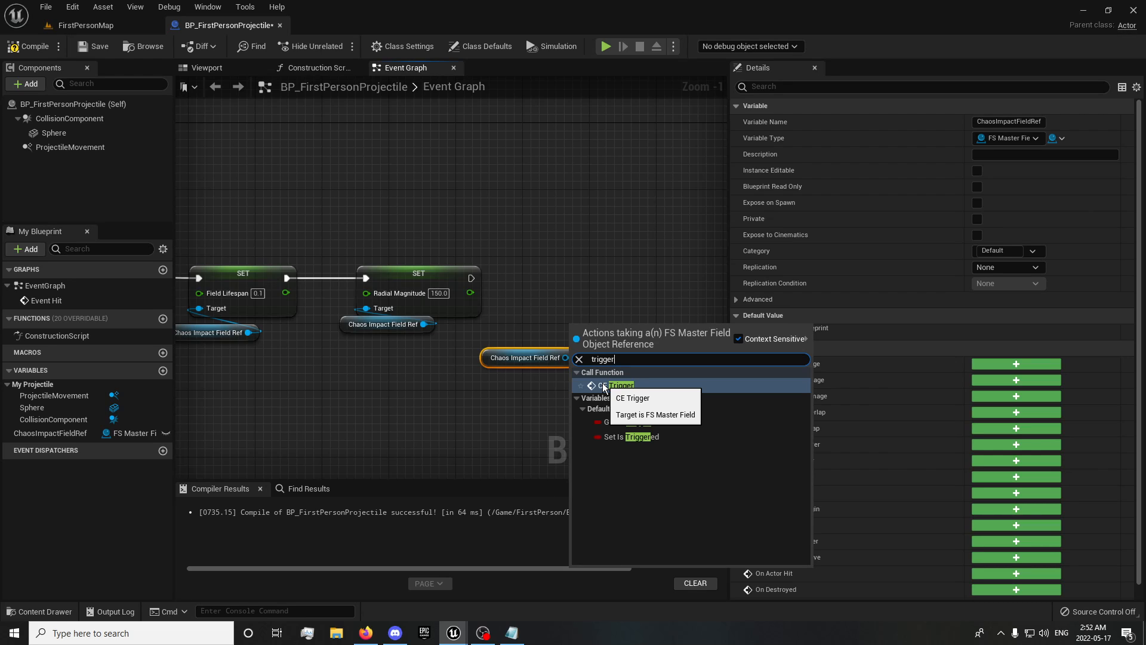
left_click(604, 385)
- Connect CE Trigger after the Radial Magnitude Set node and align it and its getter with the execution chain
left_click_drag(597, 332, 557, 275)
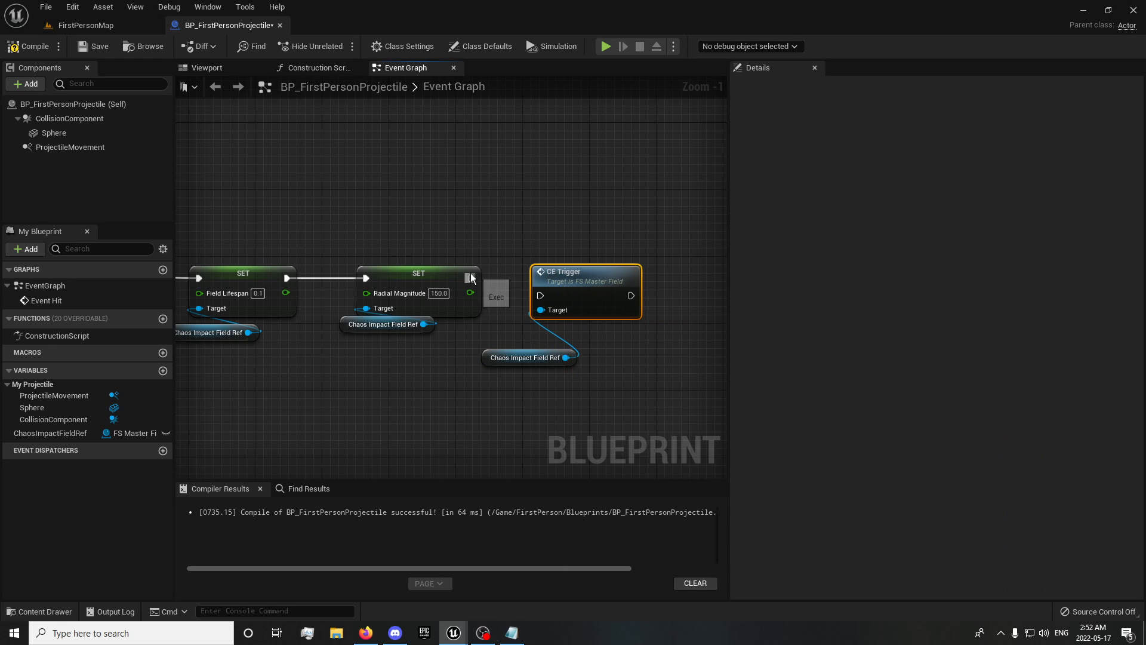
left_click_drag(470, 277, 541, 296)
left_click_drag(590, 291, 590, 274)
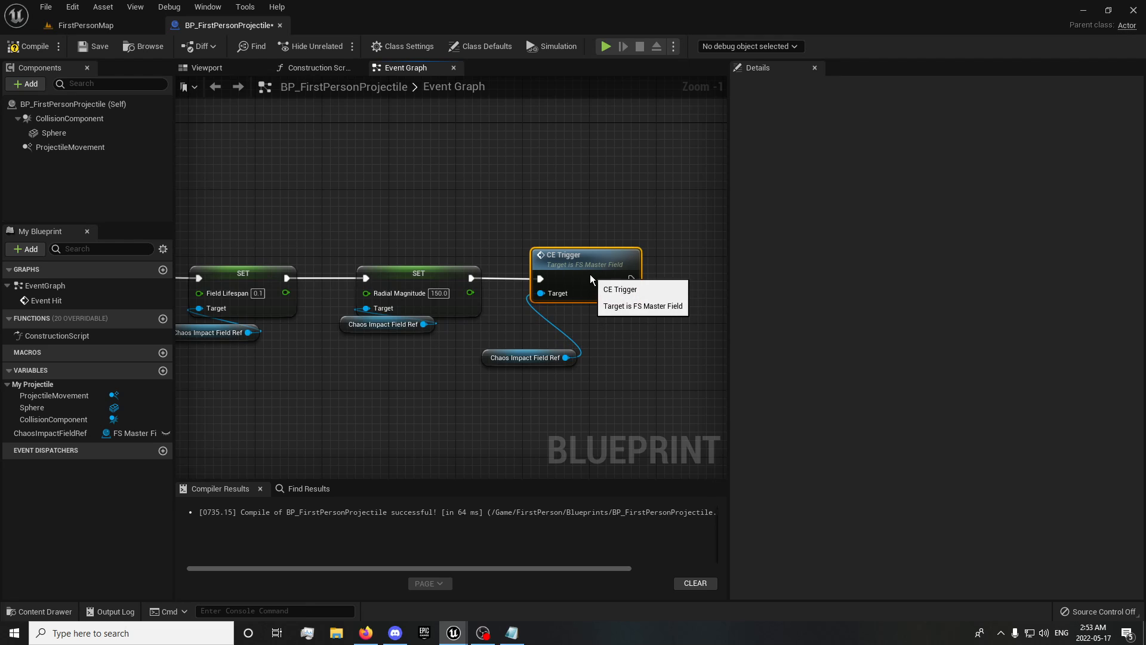
left_click_drag(512, 358, 531, 305)
left_click(518, 346)
- Set the X, Y and Z multipliers of the Impact Normal Multiply node to -3.0, and compile and save the blueprint
scroll(498, 363, "down", 3)
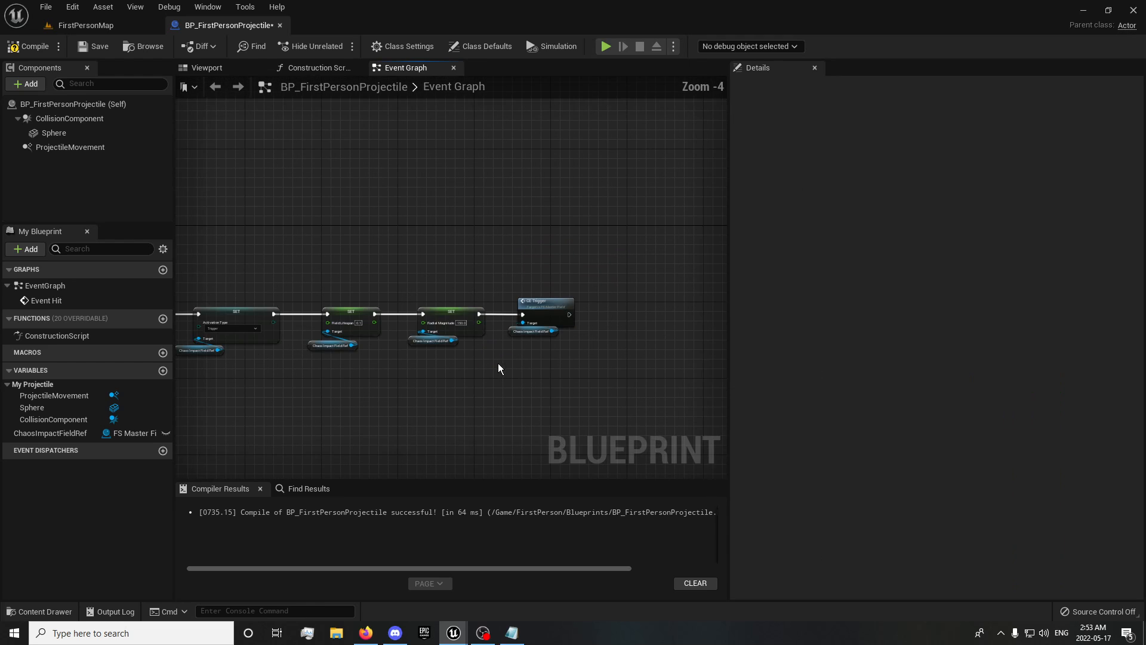
scroll(498, 363, "up", 5)
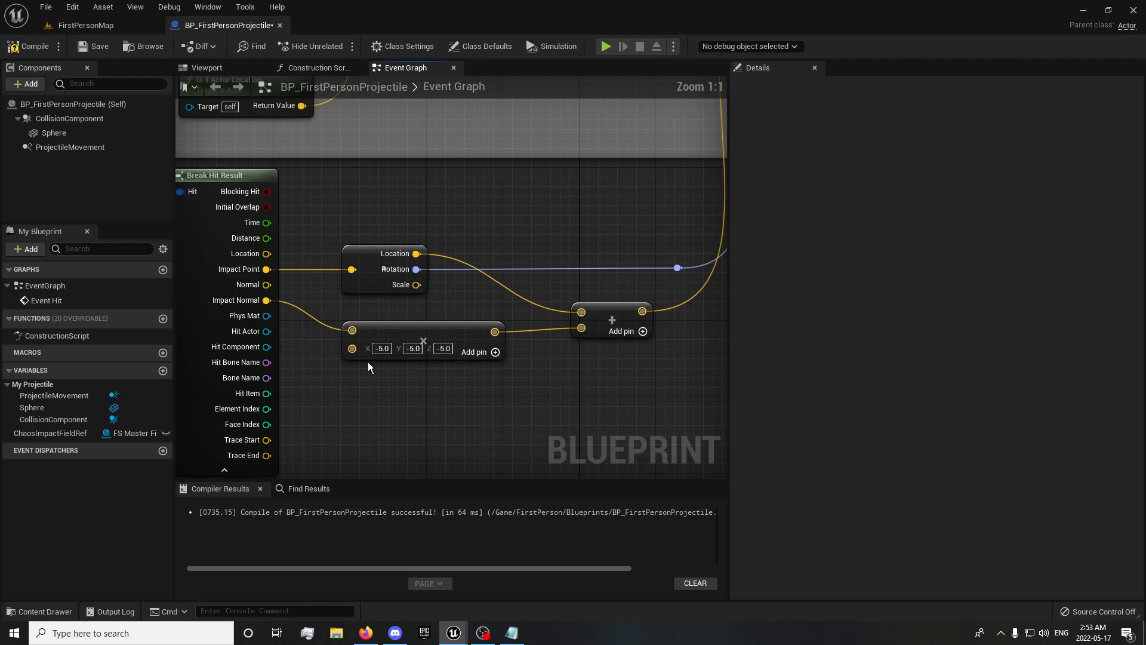
left_click(380, 349)
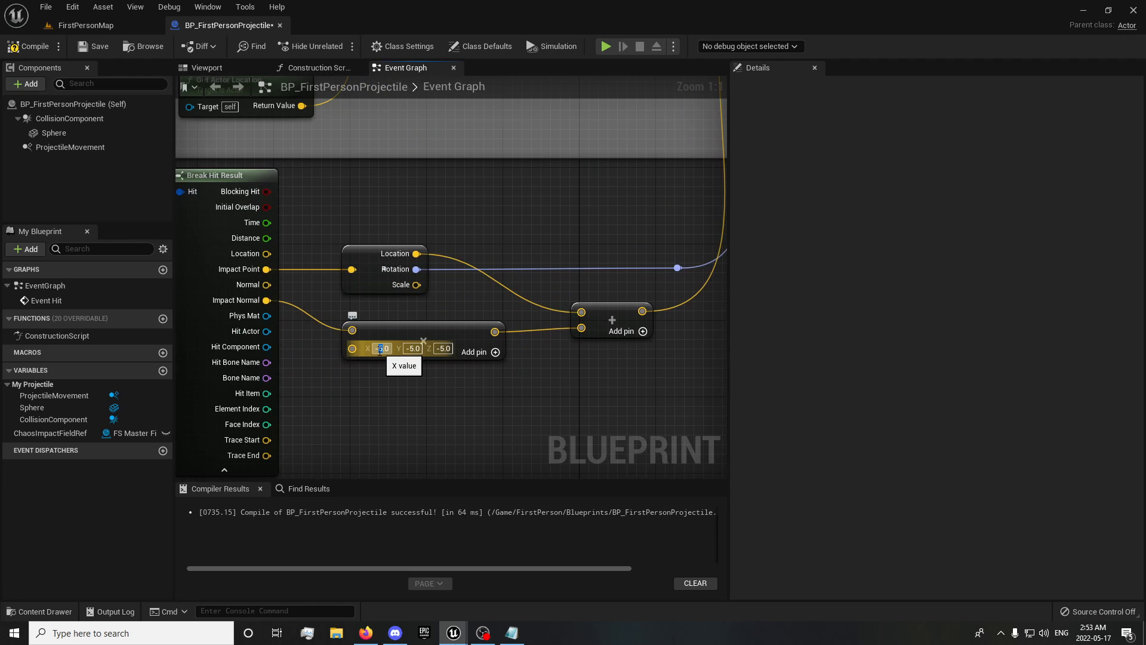
left_click(414, 351)
left_click(411, 350)
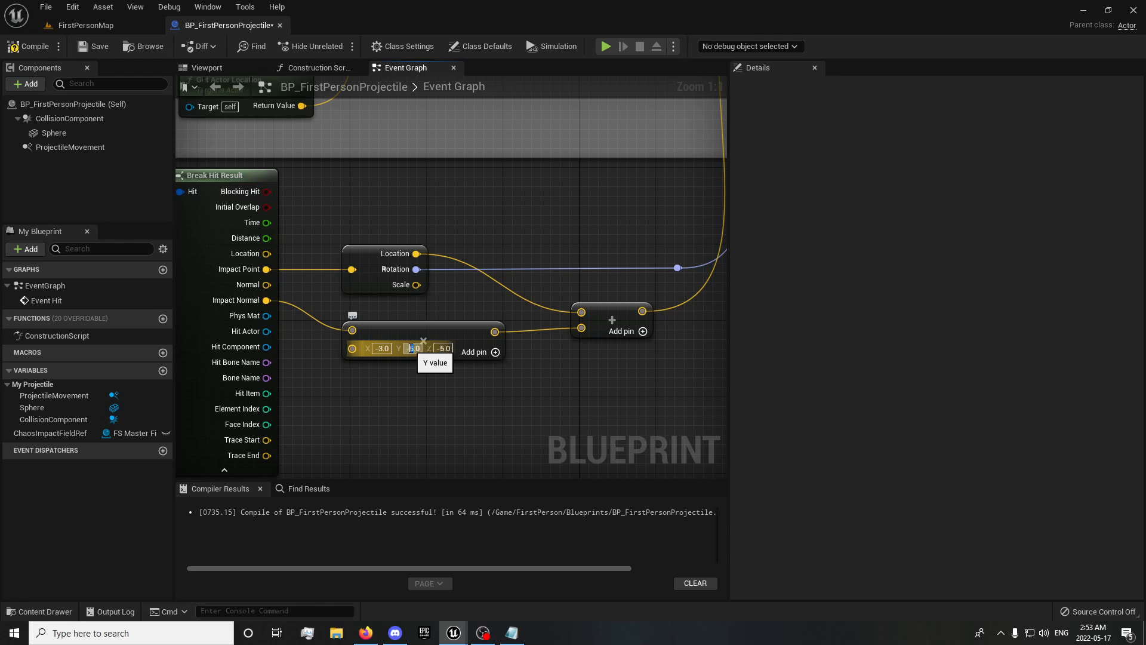
key("BackSpace")
type("3")
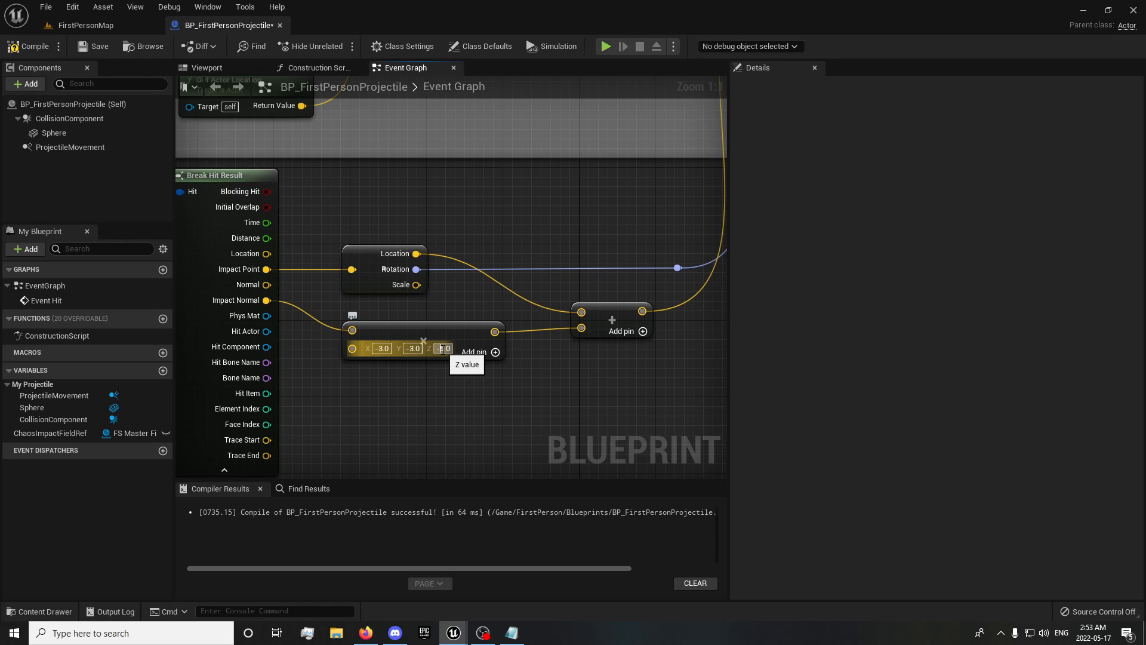
type("3")
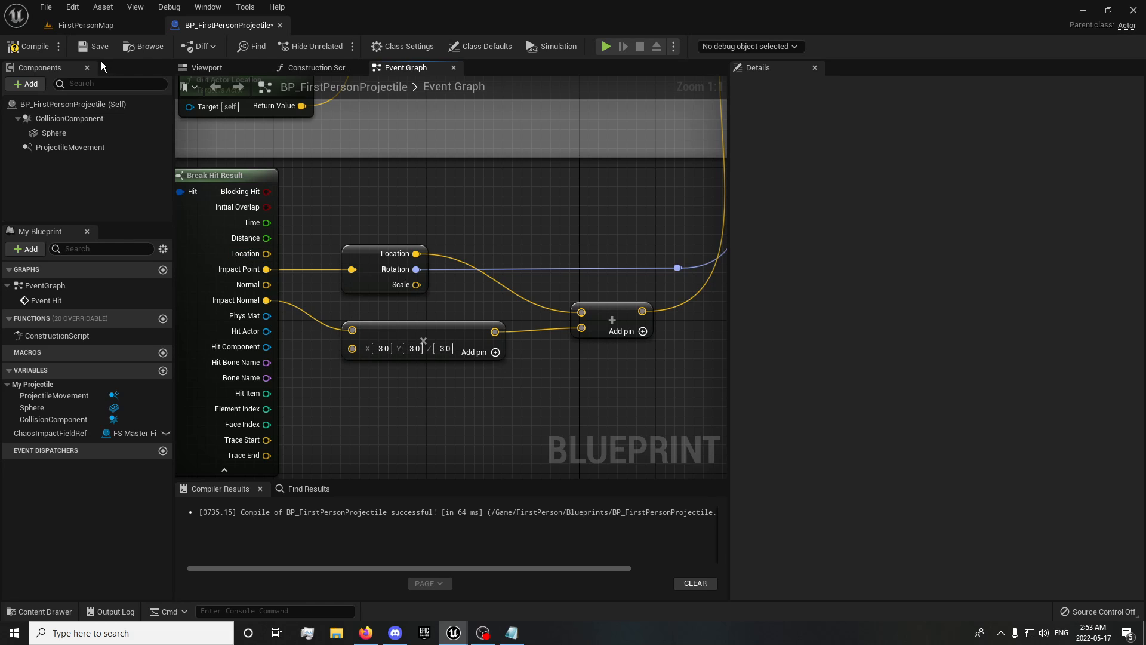
left_click(28, 46)
left_click(91, 47)
- Group the nodes from the FS Master Field spawn through CE Trigger in a comment box titled "Spawn Chaos Impact Field"
scroll(446, 250, "down", 3)
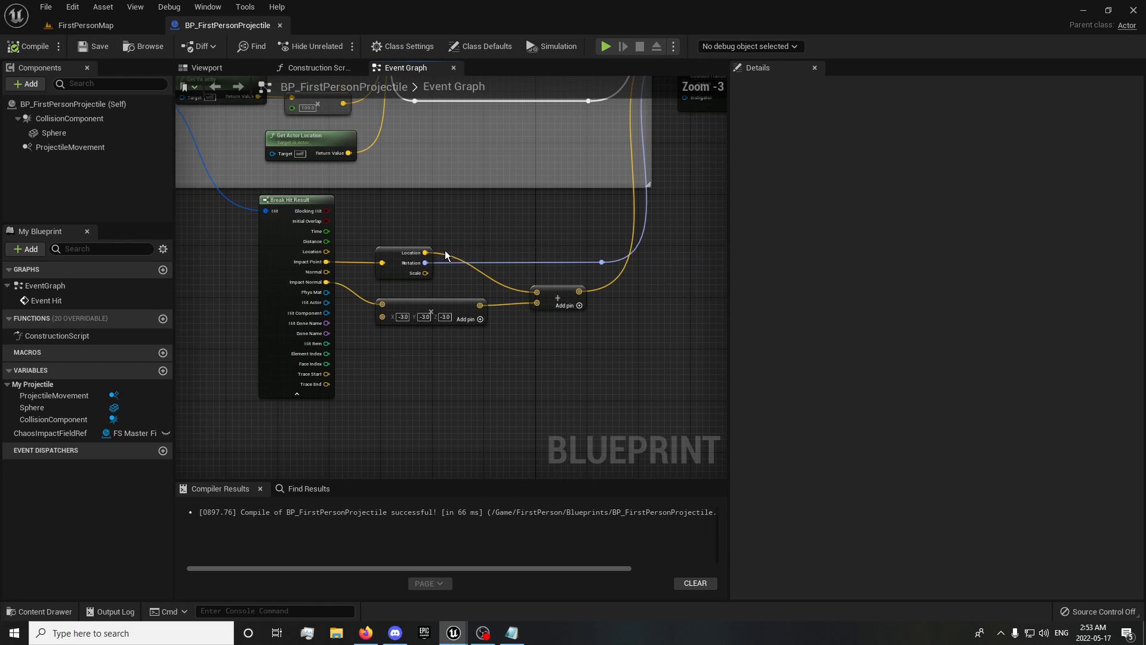
right_click_drag(526, 212, 378, 323)
scroll(377, 323, "down", 2)
right_click_drag(540, 315, 273, 325)
scroll(273, 325, "down", 1)
left_click_drag(320, 229, 635, 335)
key("c")
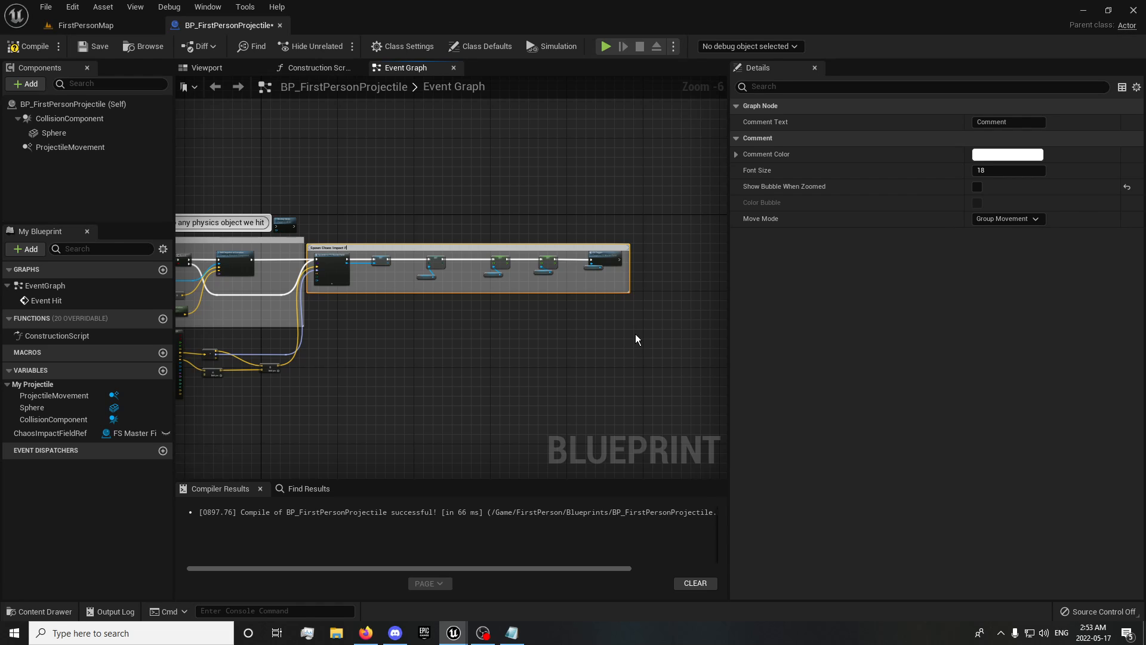
type("Spawn Chaos Impact Field")
key("Return")
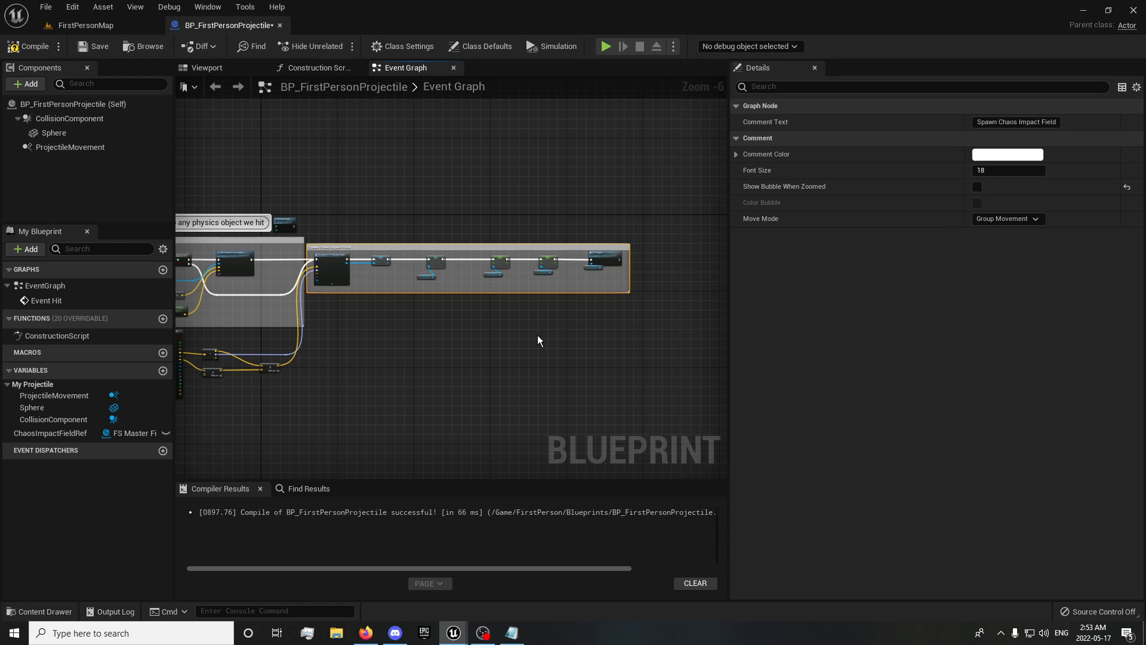
scroll(348, 331, "up", 2)
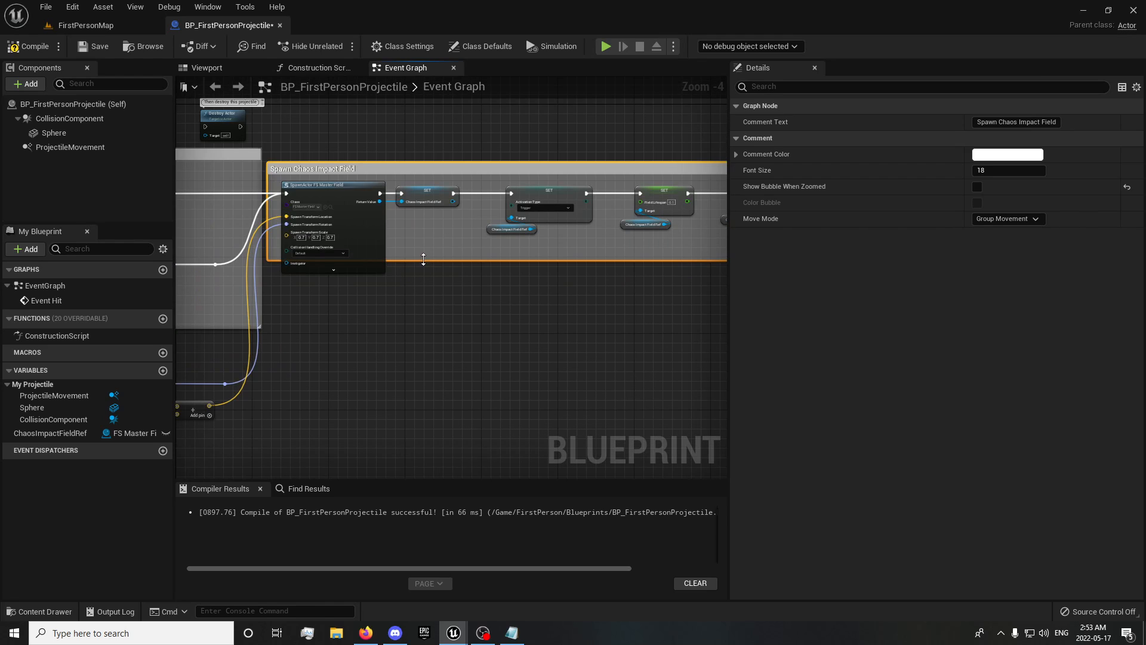
- Extend the "Spawn Chaos Impact Field" comment box downward around the full FS Master Field spawn node and save the blueprint
left_click_drag(423, 258, 415, 302)
left_click(415, 312)
left_click(100, 48)
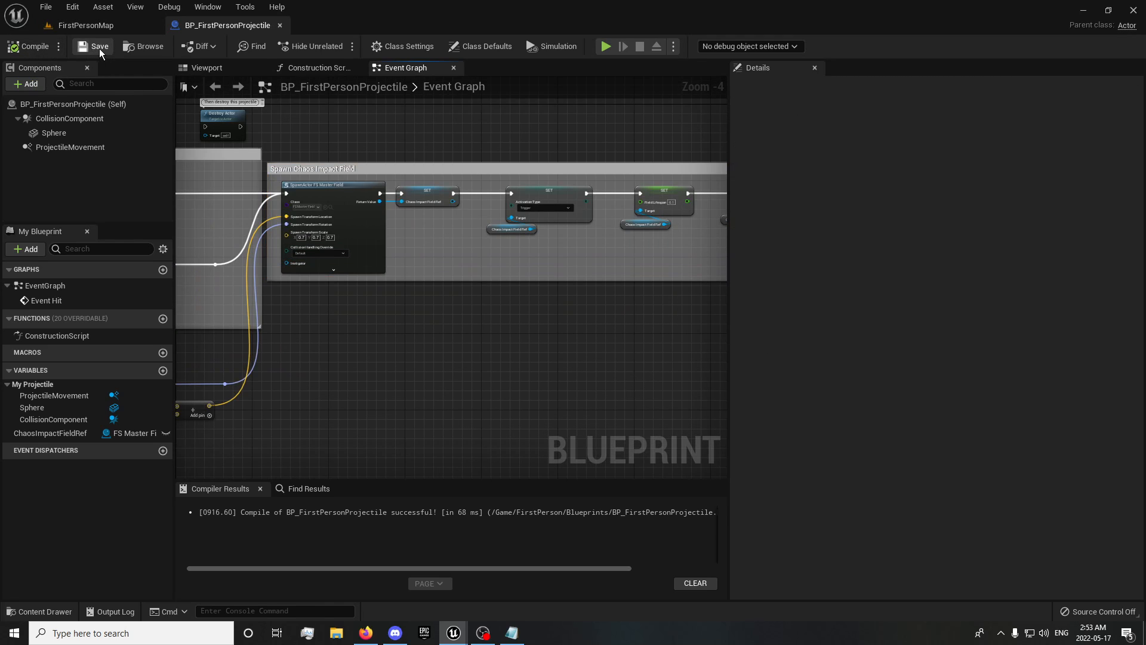
- Lower the fractured SM_ChamferCube10_GeometryCollection in FirstPersonMap onto the floor
left_click(103, 25)
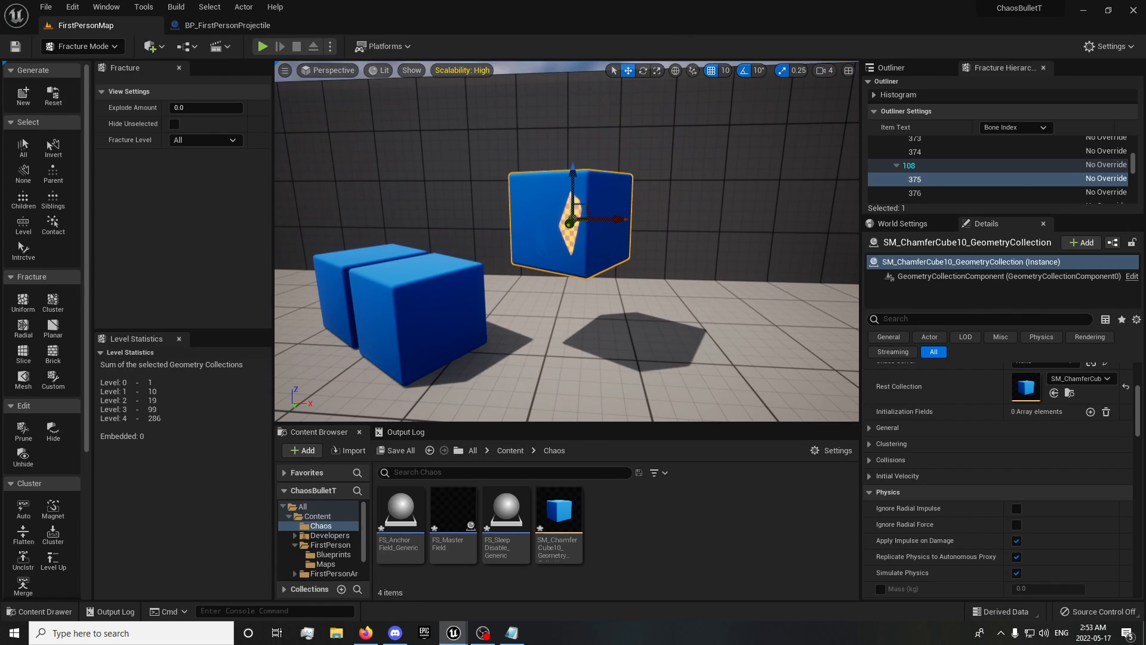
left_click_drag(588, 177, 563, 263)
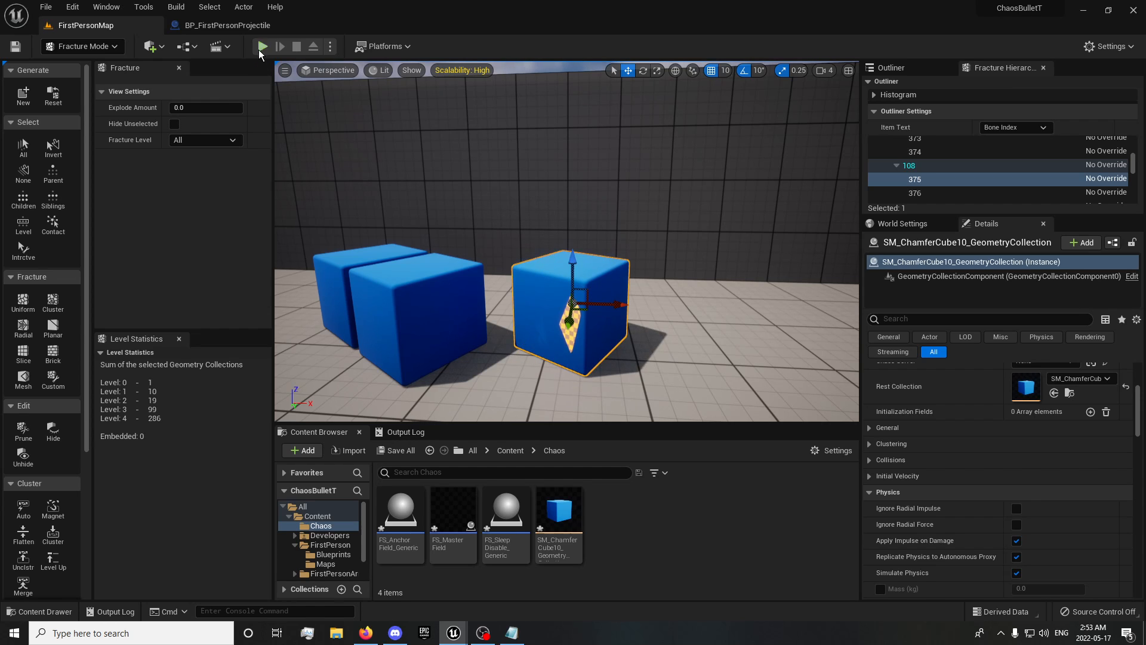
- Play-test the level by shooting projectiles at the fractured cube, and end the play session
left_click(262, 47)
key("w")
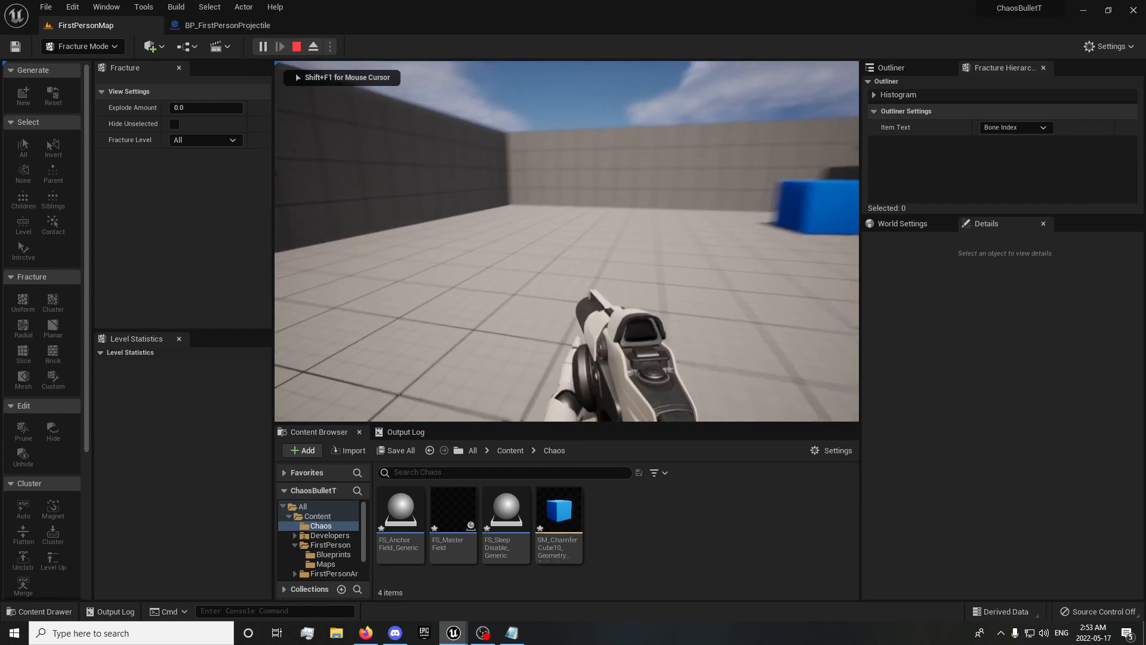
left_click(567, 241)
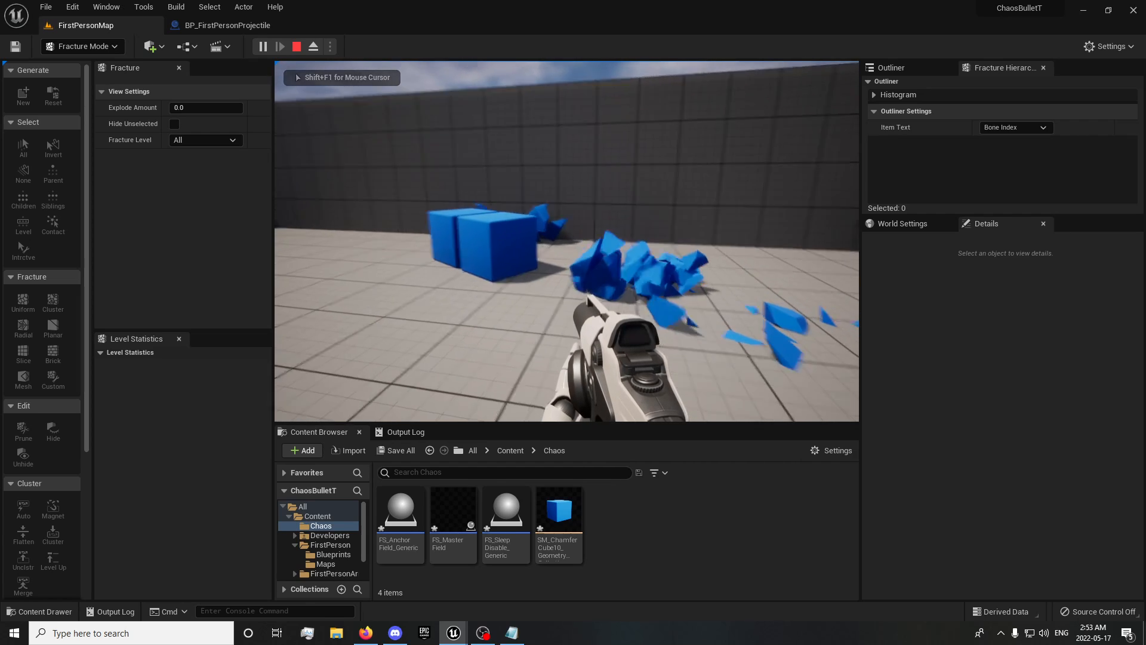
key("w")
left_click(567, 241)
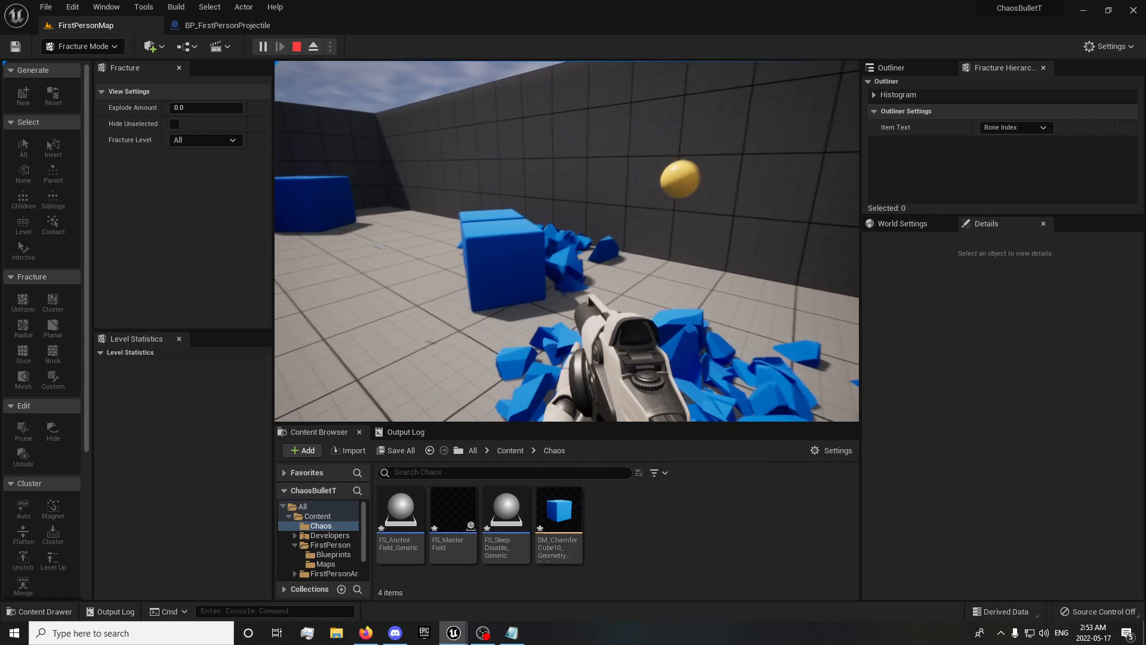
key("a")
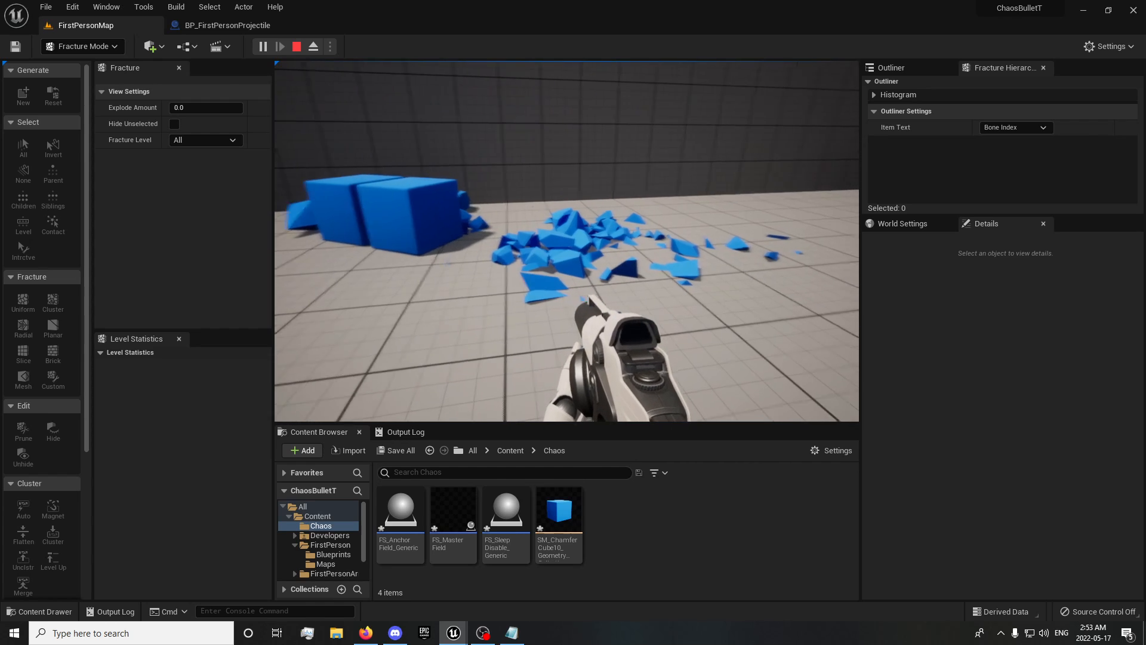
key("Escape")
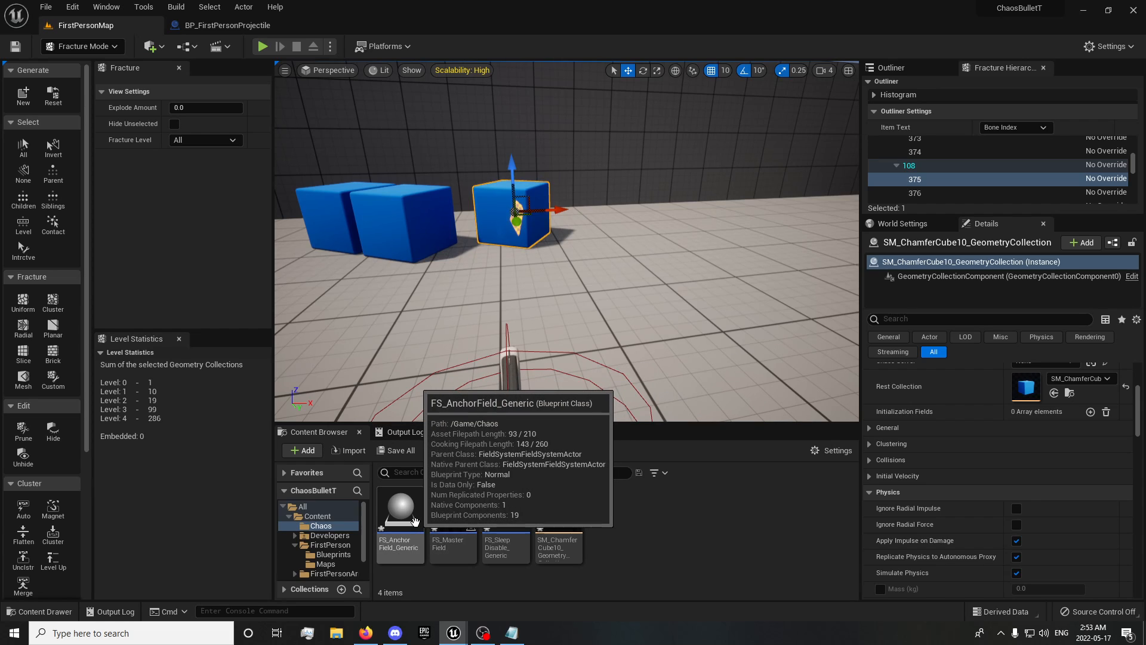
- Try to place FS_AnchorField_Generic at the fractured cube, and switch the editor from Fracture Mode to Select Mode
left_click_drag(415, 521, 518, 243)
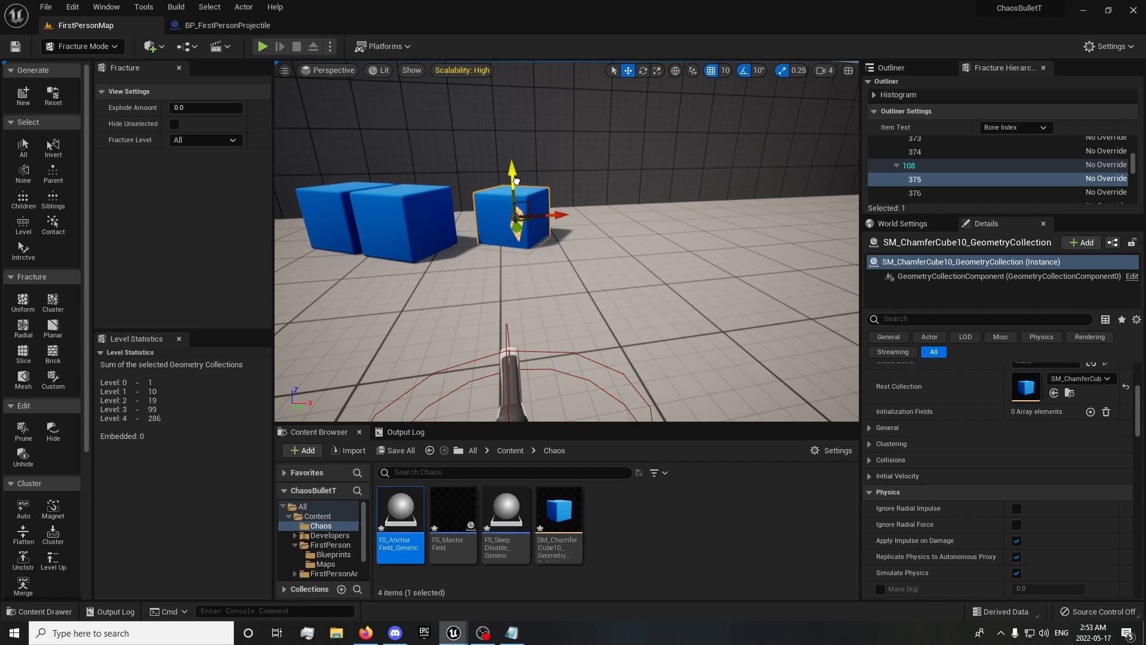
left_click(83, 46)
left_click(100, 67)
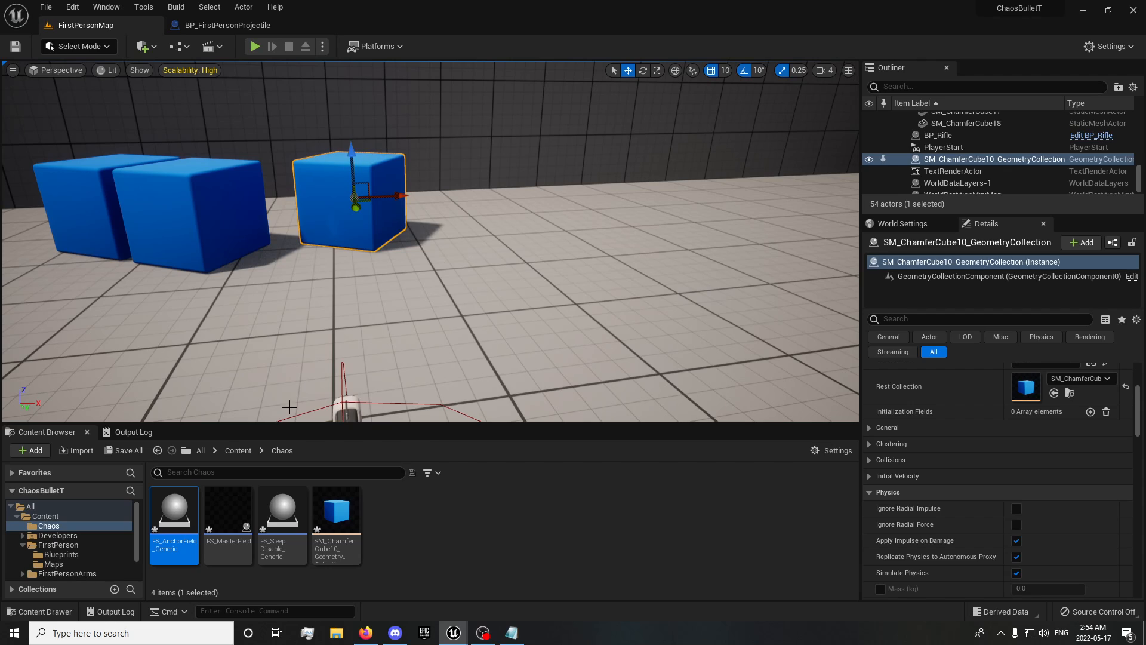
- Search the level's actors for "anchor" and clear the search
left_click(919, 91)
type("anchor")
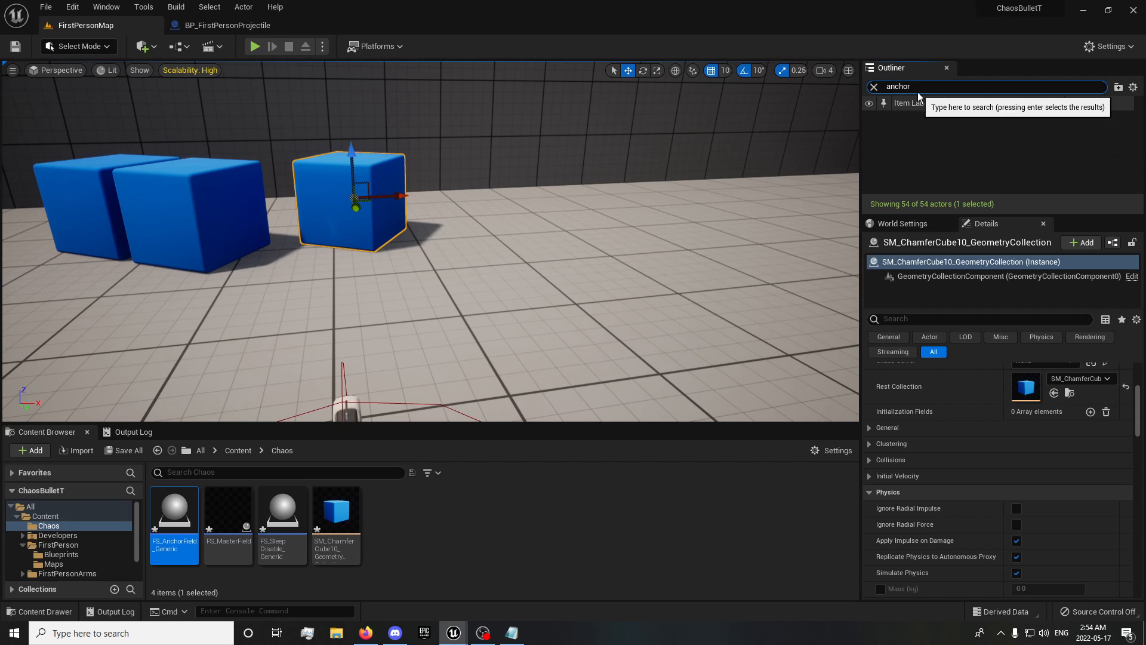
left_click(873, 86)
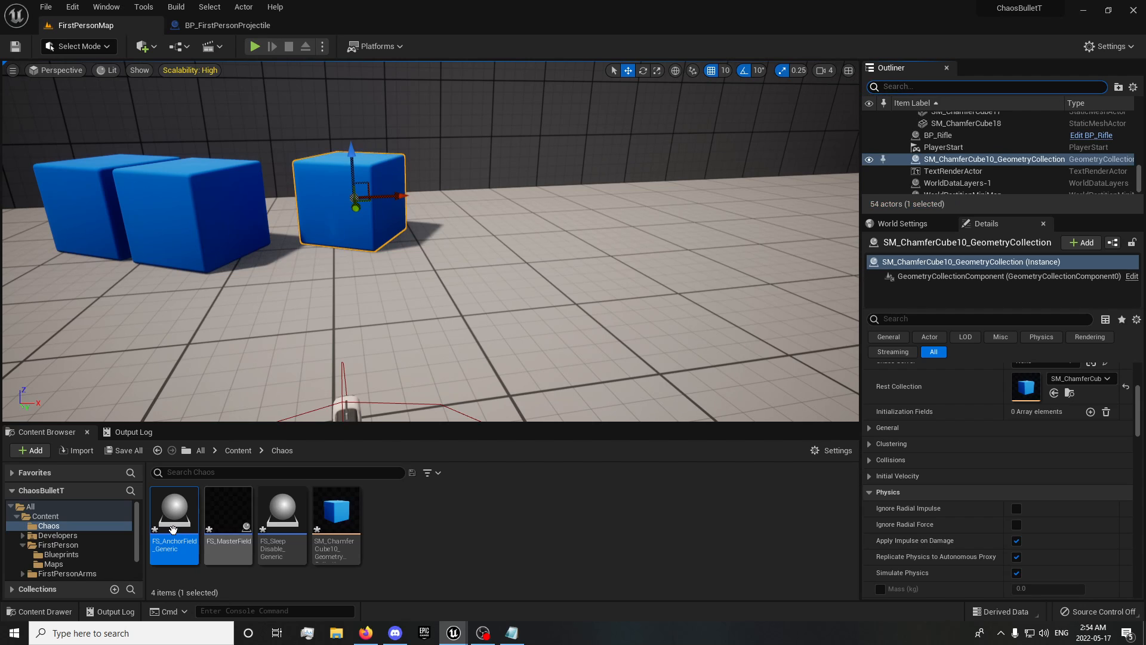
- Place an FS_AnchorField_Generic actor at the base of the fractured cube and slide it along Y underneath the cube
left_click_drag(203, 475, 354, 236)
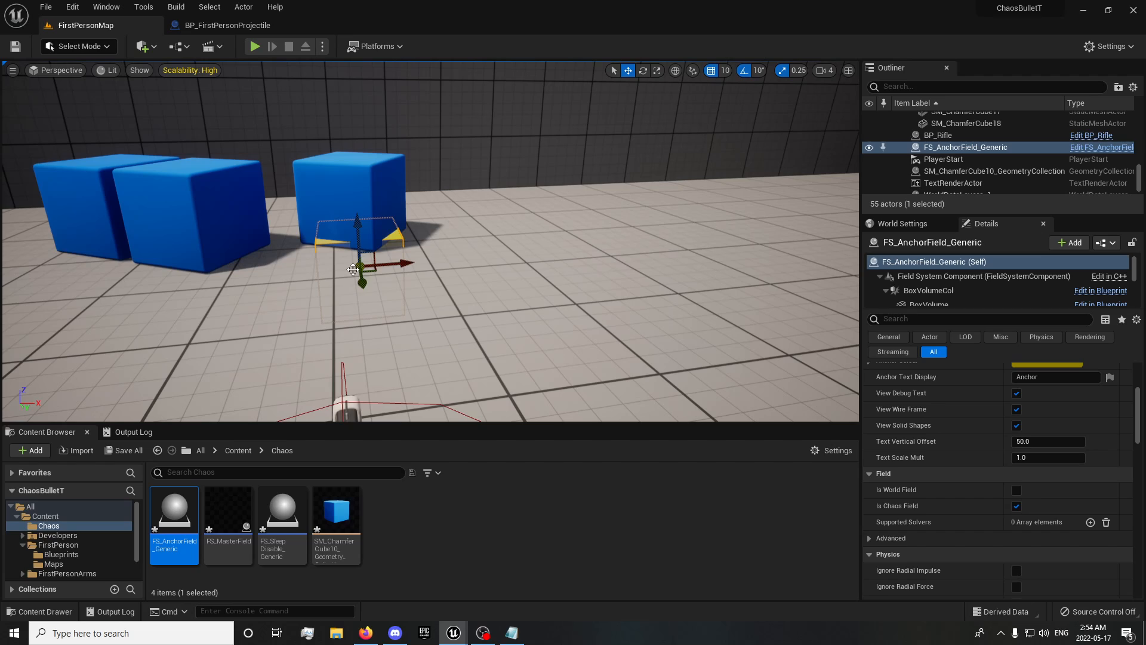
left_click_drag(361, 282, 340, 264)
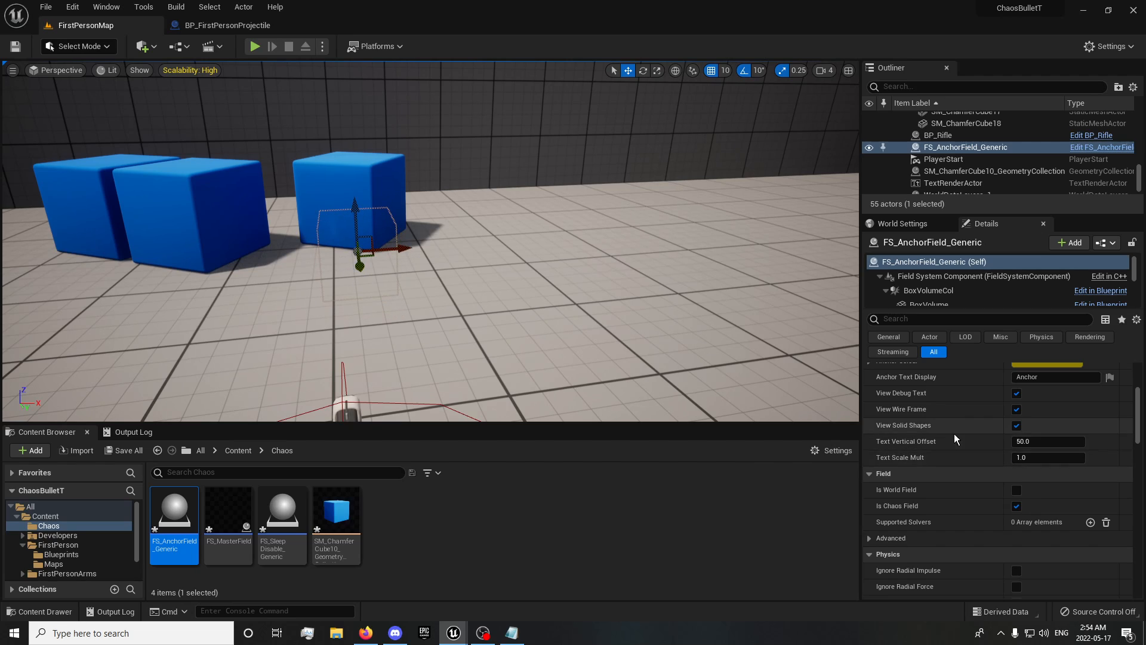
- Add an Initialization Fields element to SM_ChamferCube10_GeometryCollection and assign the placed FS_AnchorField_Generic actor to it
scroll(954, 434, "up", 2)
left_click(344, 178)
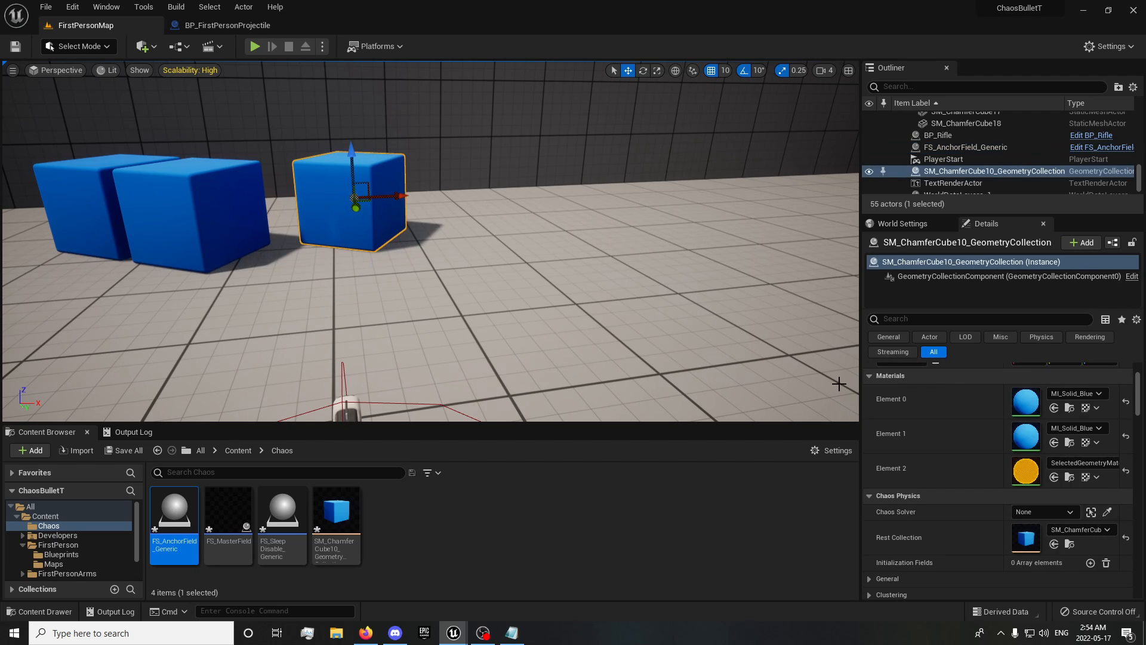
scroll(997, 488, "down", 4)
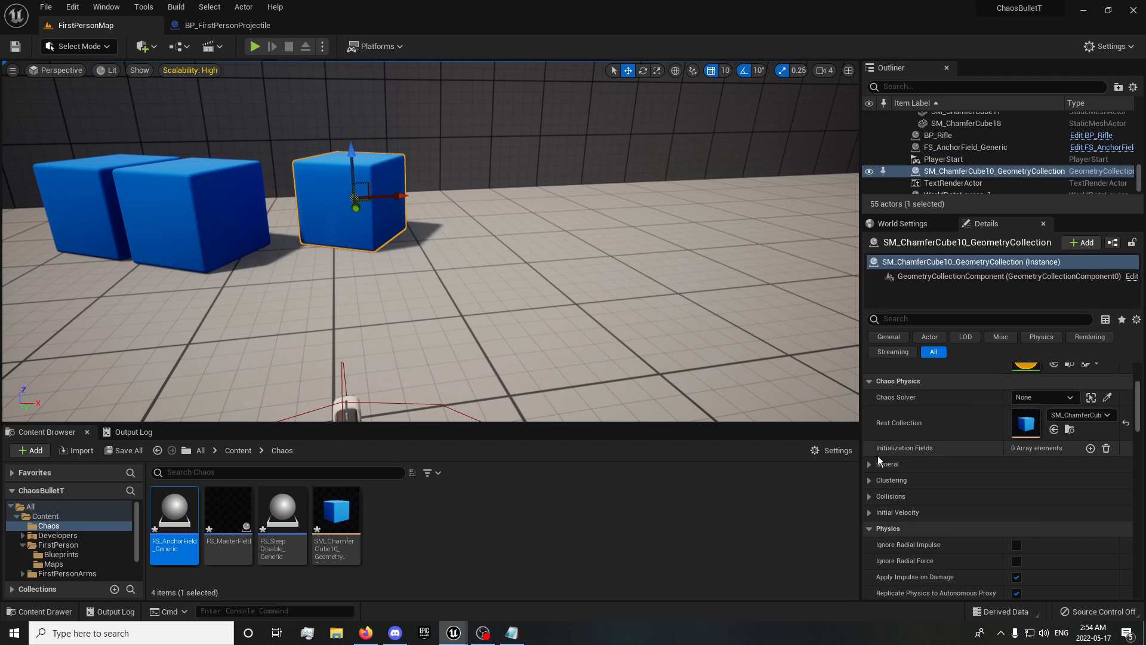
left_click(1090, 449)
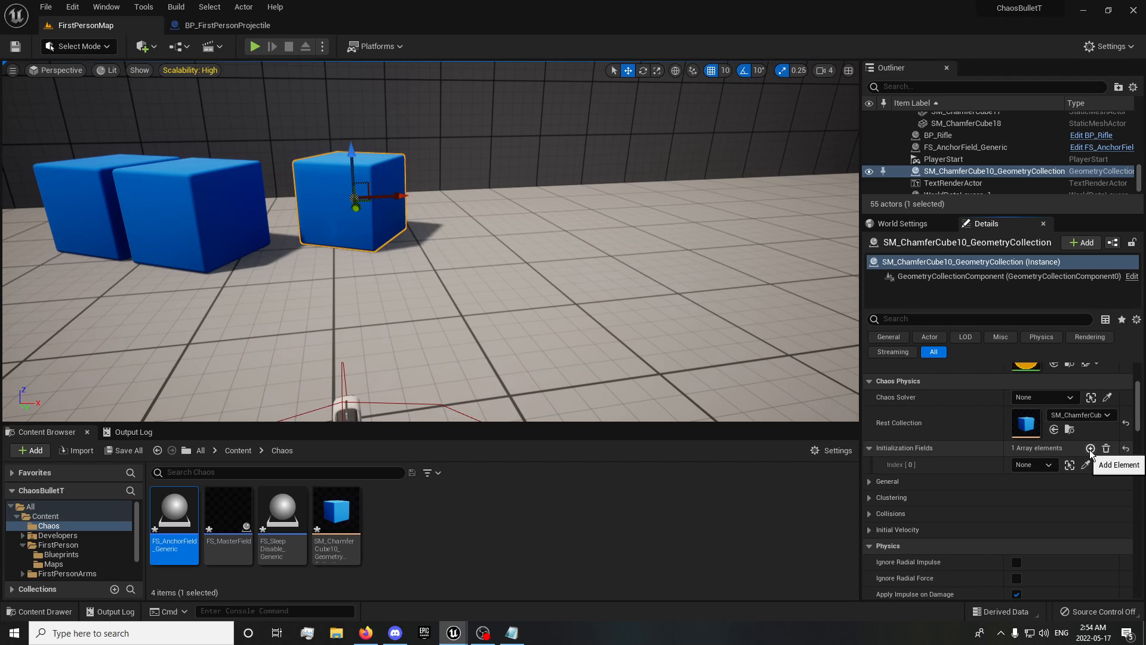
left_click(1085, 464)
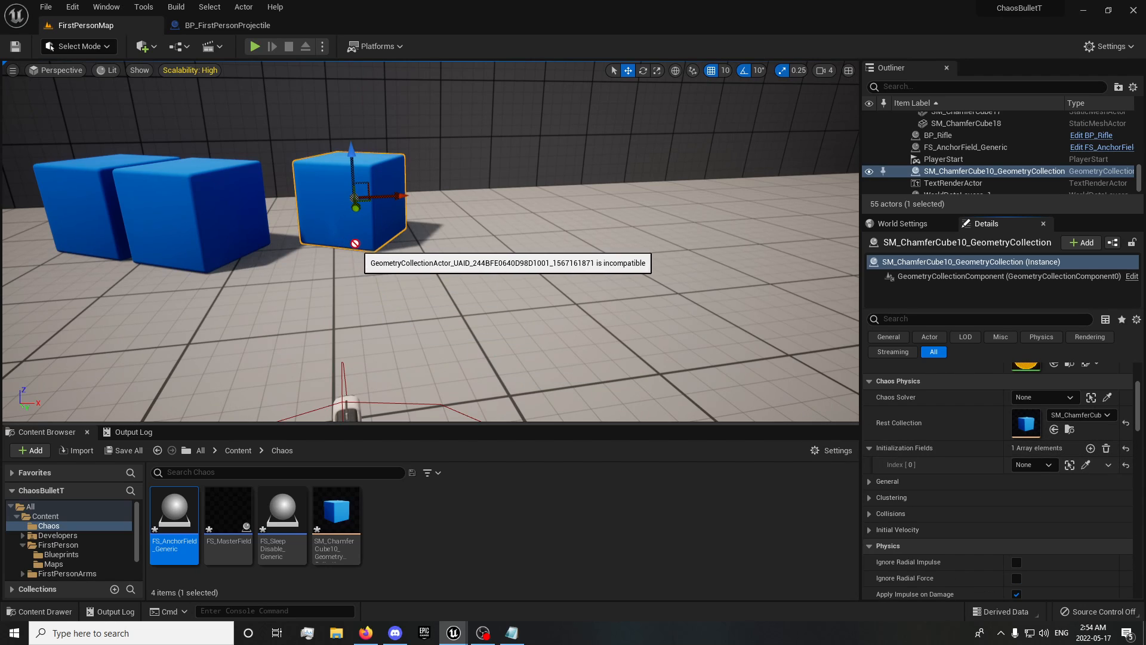
right_click_drag(363, 279, 621, 421)
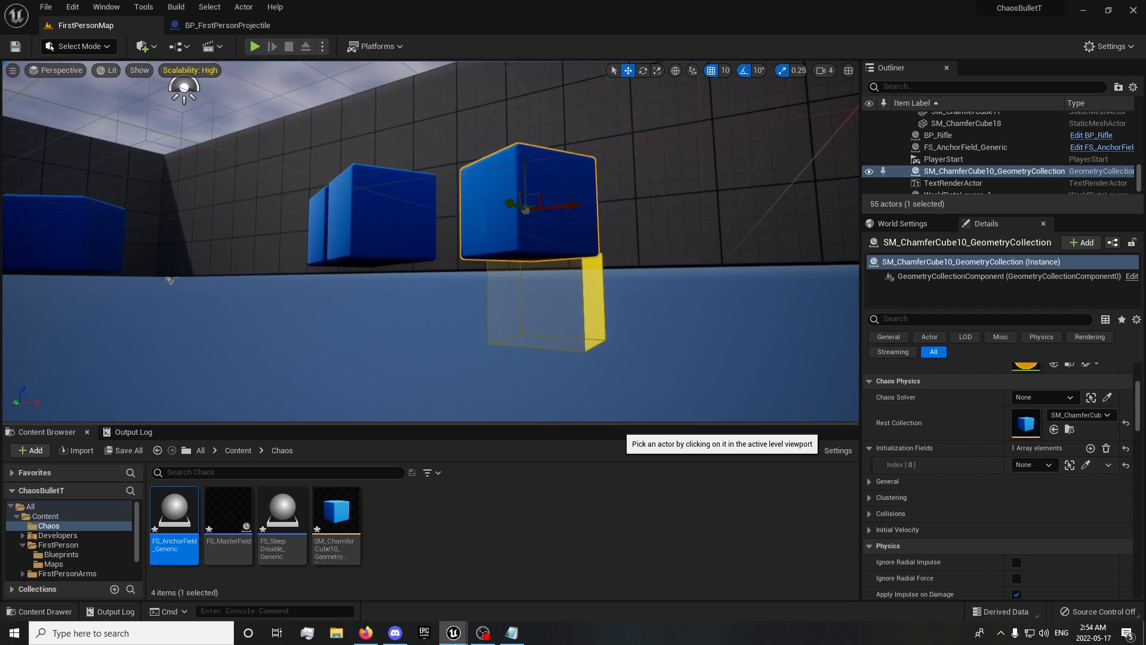
left_click(563, 310)
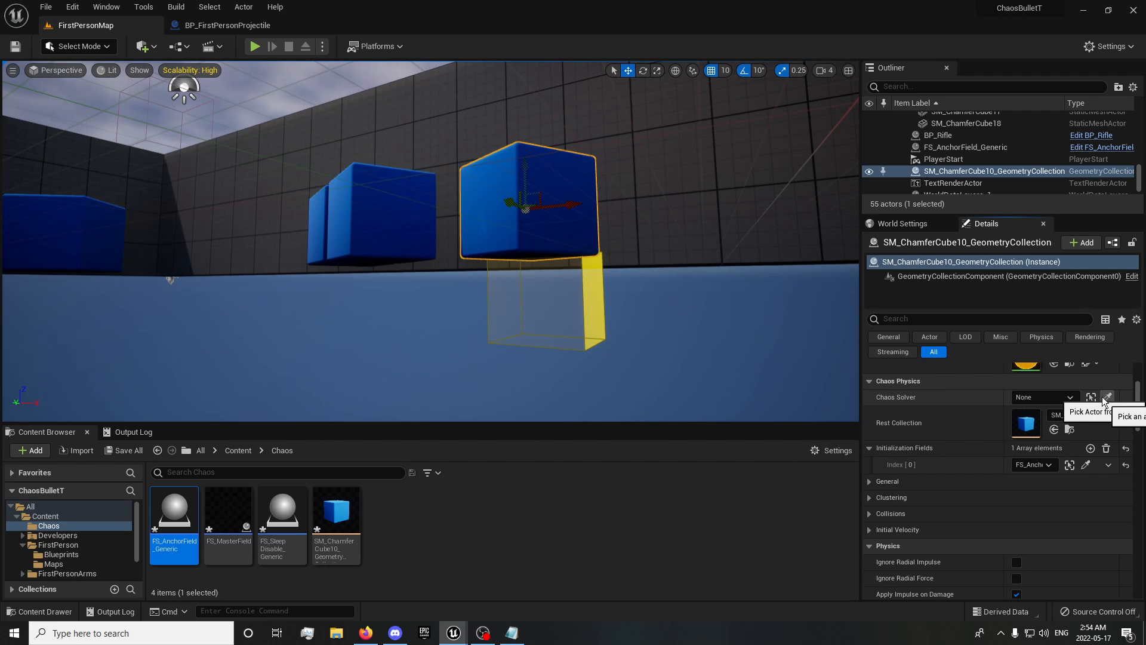
left_click(1086, 466)
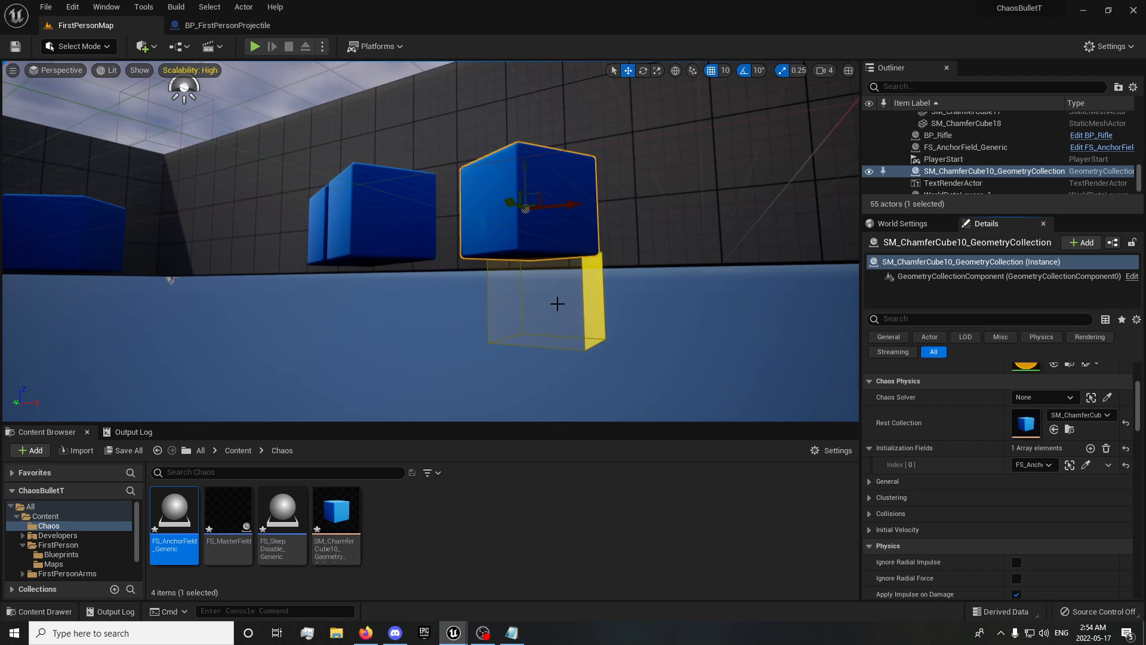
- Play-test the level by repeatedly shooting the fractured cube with its anchor field assigned, and end the play session
key("e")
right_click_drag(514, 292, 574, 352)
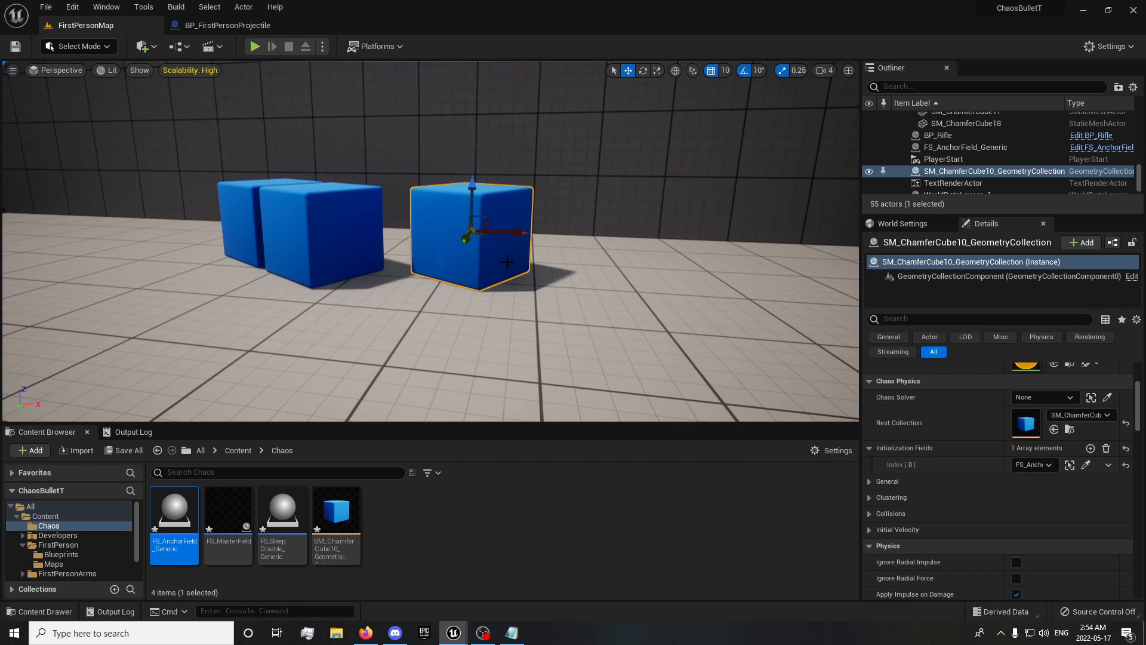
left_click(258, 46)
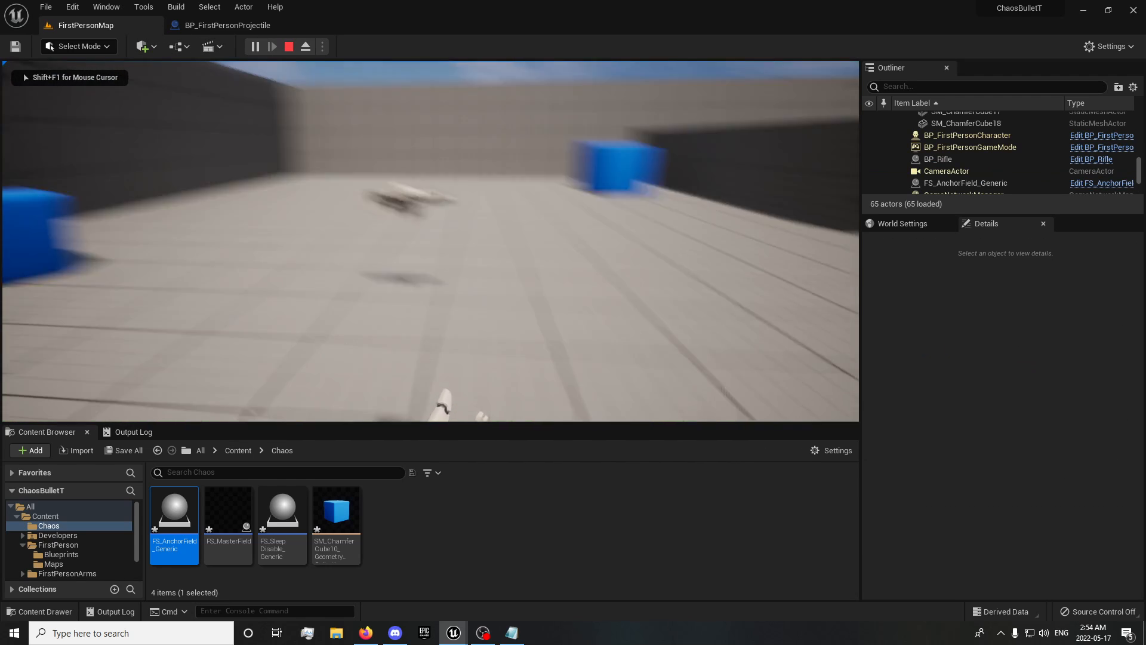
key("w")
left_click(430, 242)
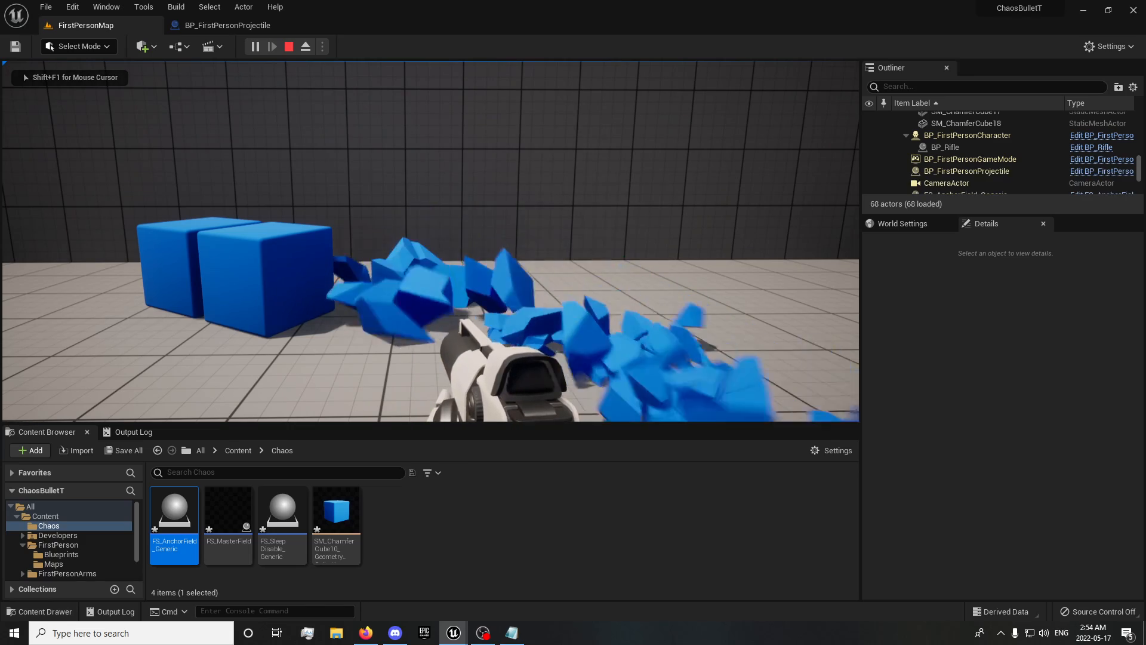
left_click(431, 241)
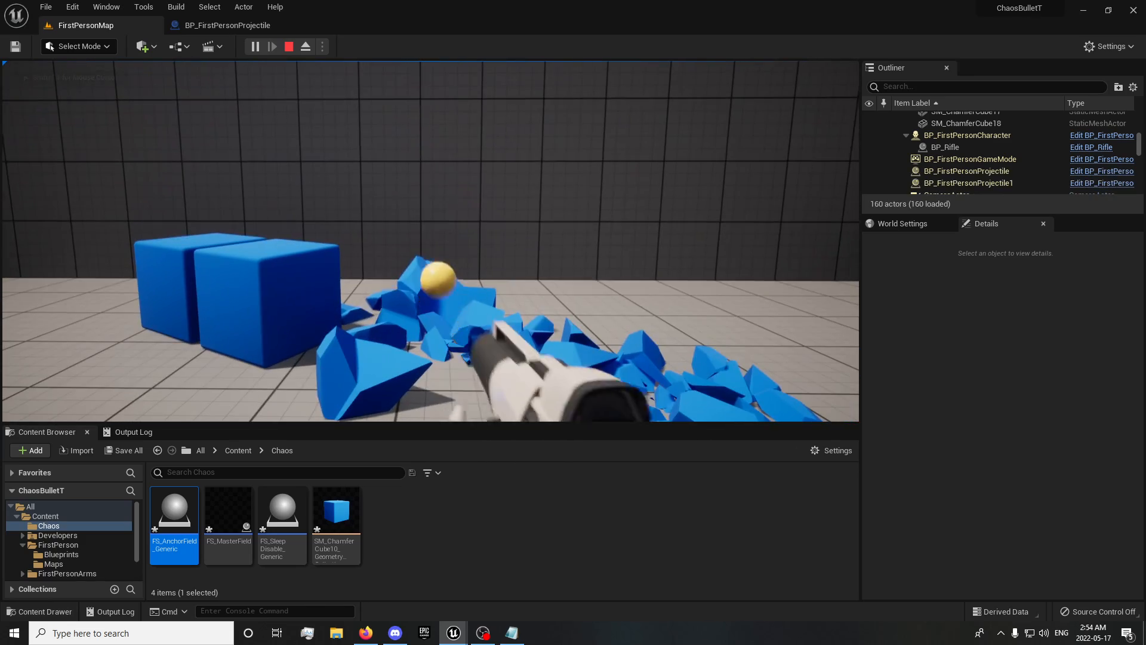
left_click(430, 242)
left_click(430, 242)
left_click(431, 241)
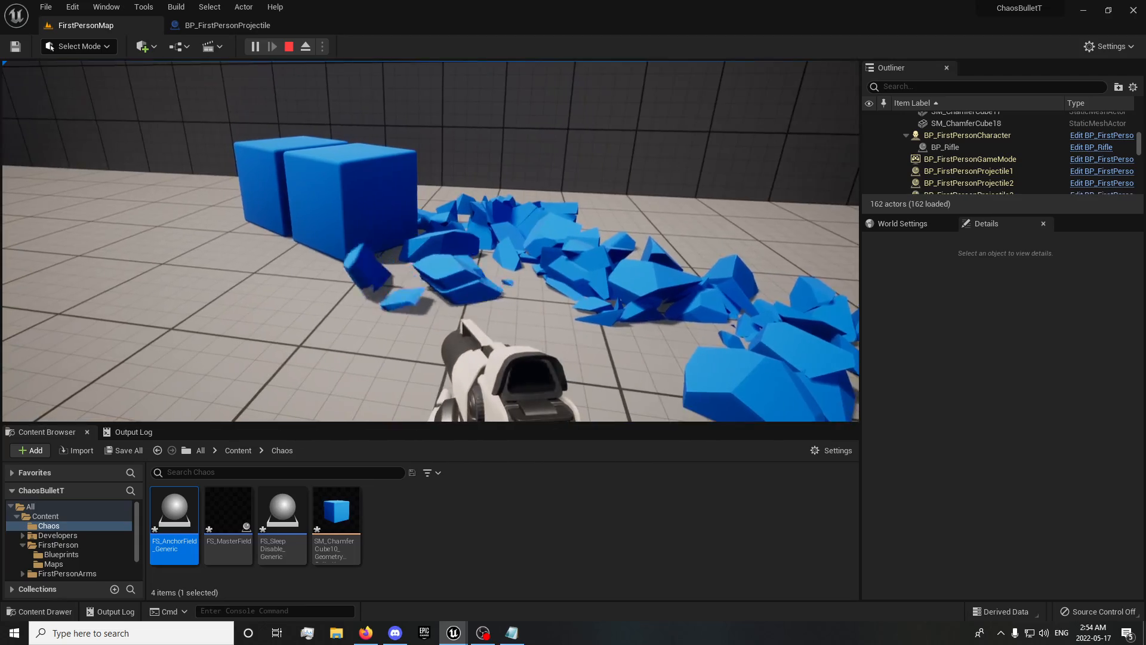
left_click(431, 241)
left_click(431, 241)
left_click(430, 241)
left_click(430, 242)
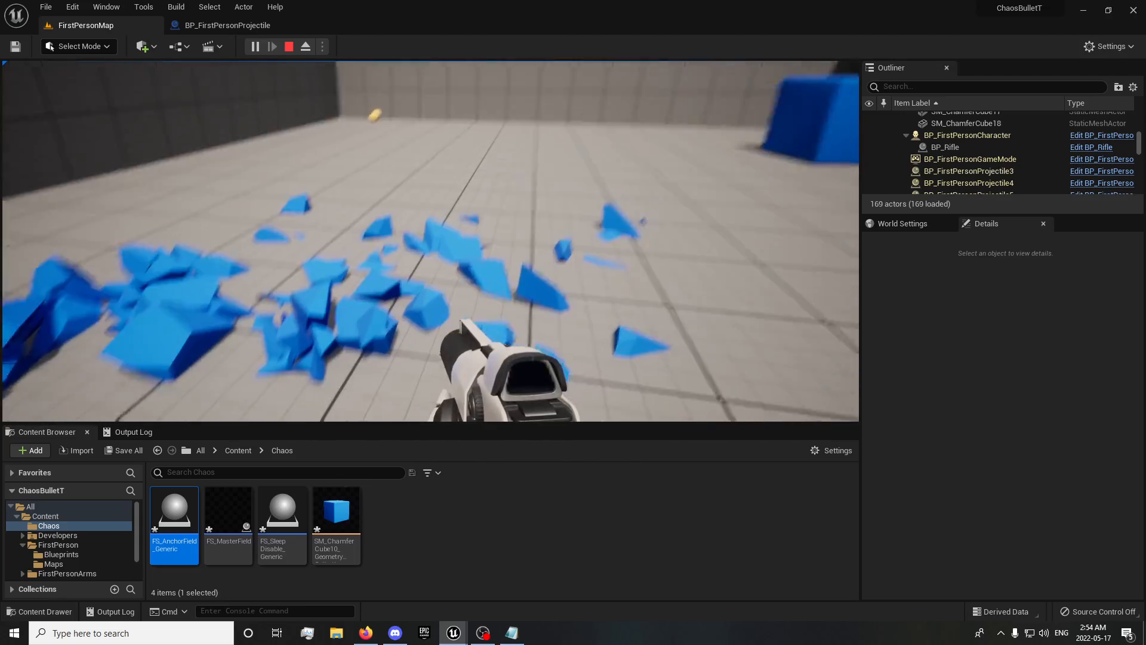
left_click(430, 241)
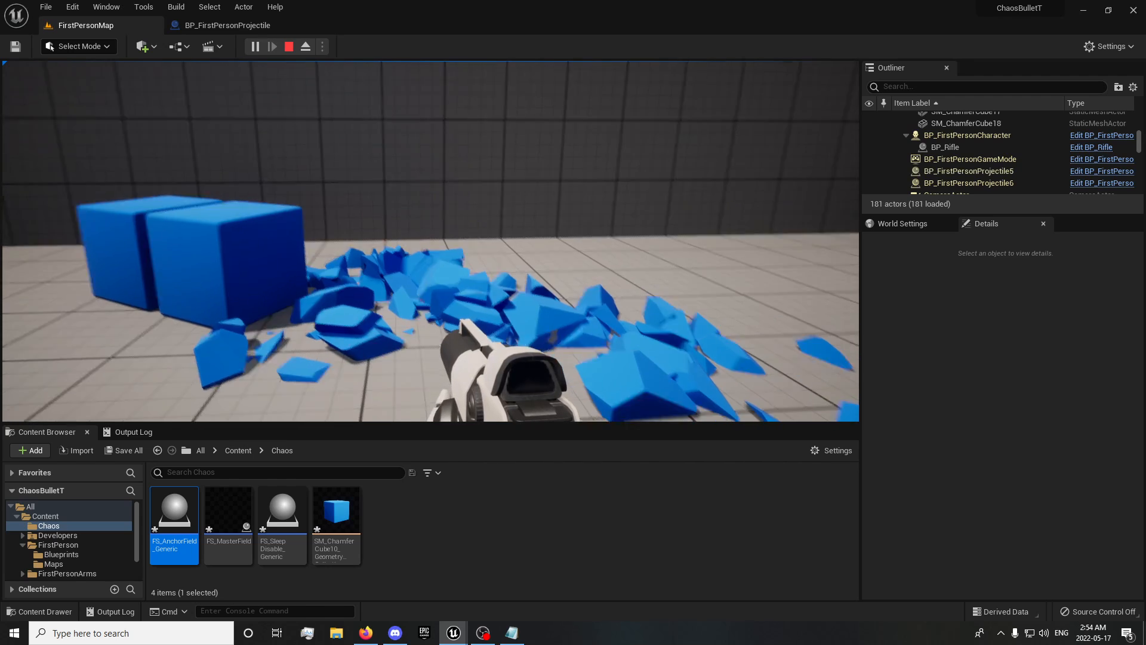
left_click(431, 241)
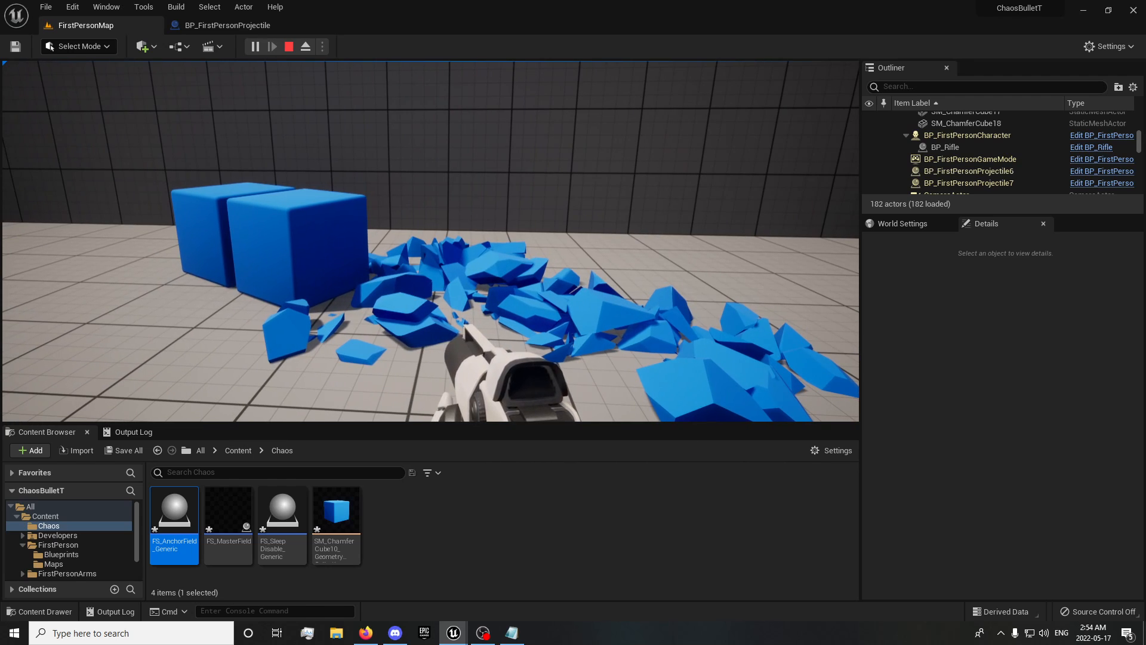
key("Escape")
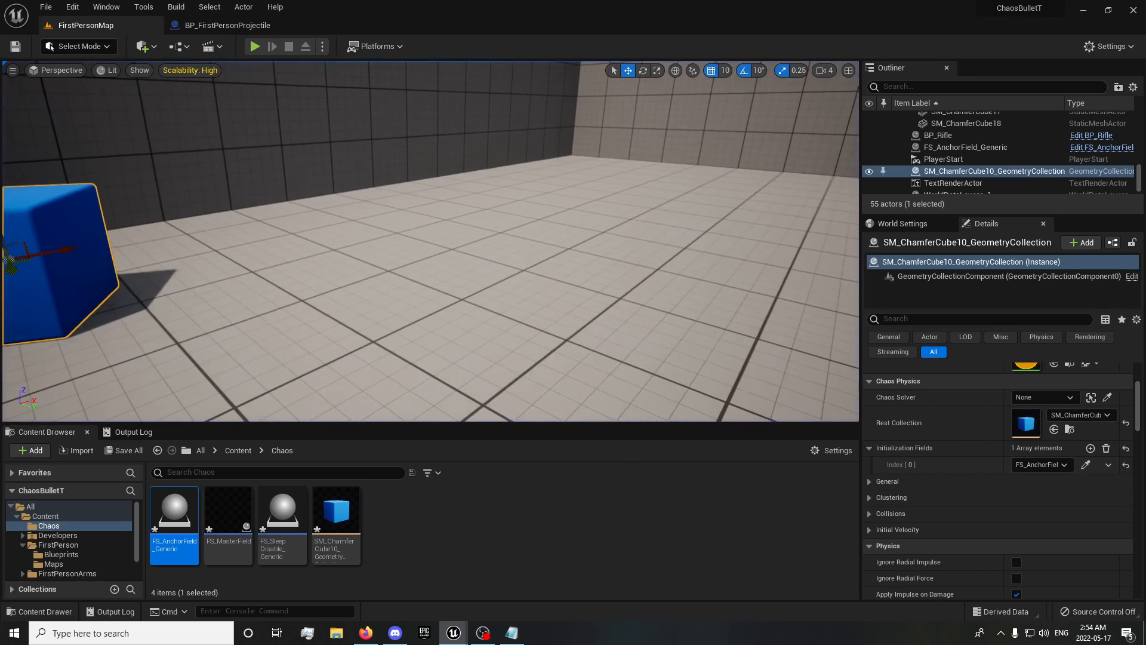
- Look over the level from several viewpoints and review the Spawn Chaos Impact Field nodes in BP_FirstPersonProjectile
right_click_drag(430, 241, 500, 221)
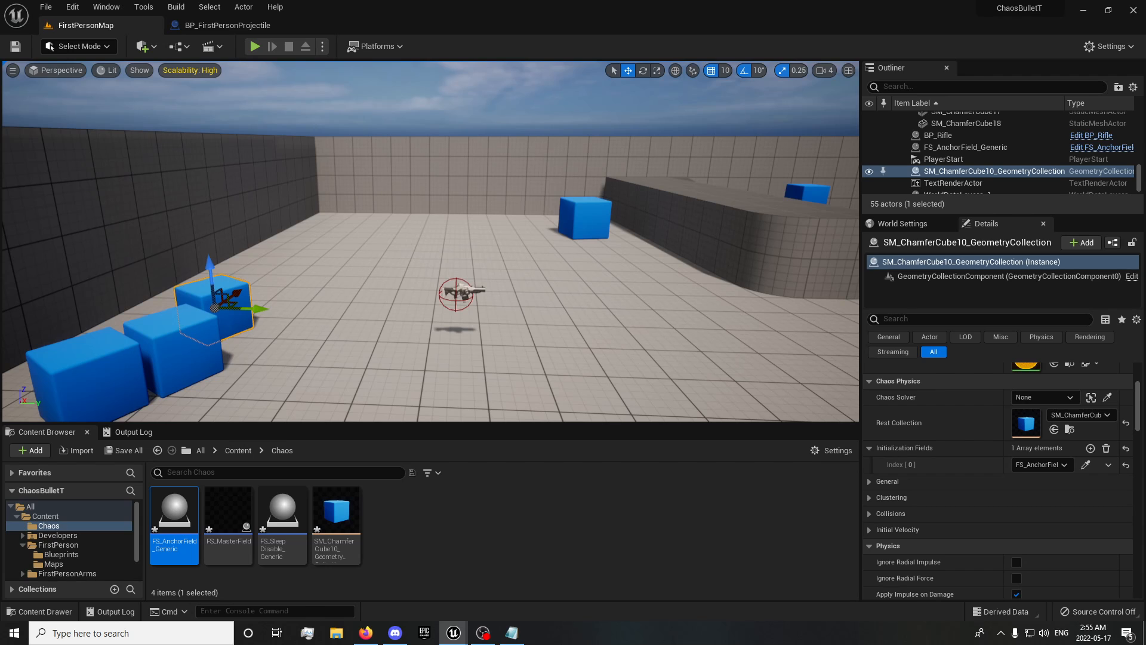
right_click_drag(383, 343, 376, 401)
key("w")
key("s")
key("d")
key("q")
key("d")
key("e")
key("a")
left_click(227, 25)
scroll(507, 269, "down", 3)
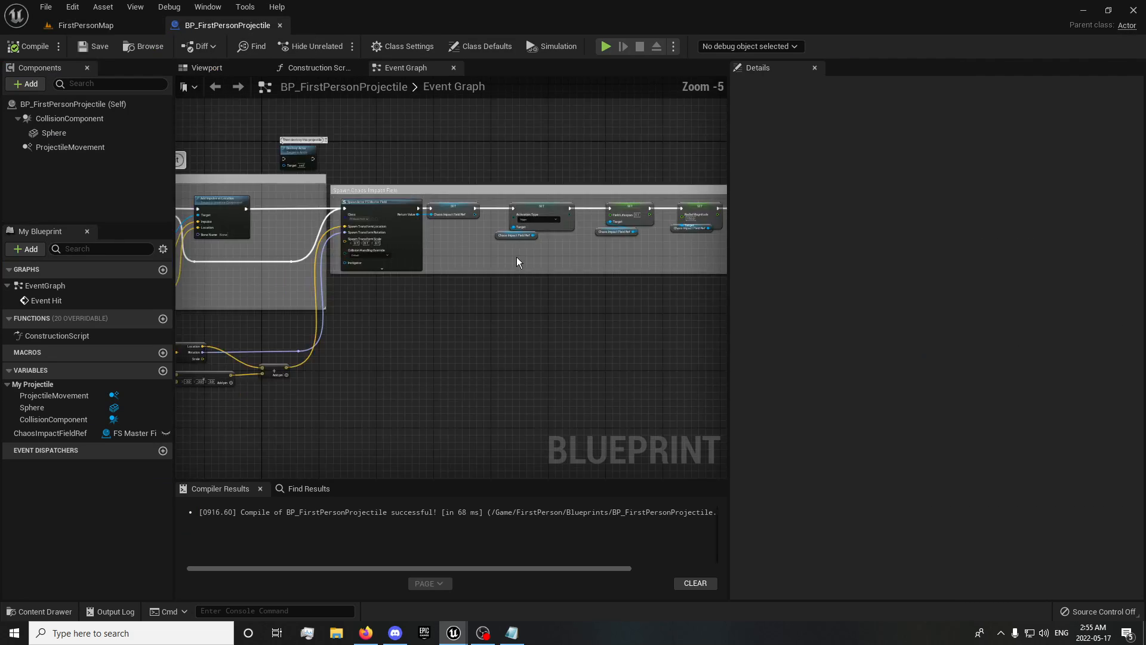
left_click(111, 29)
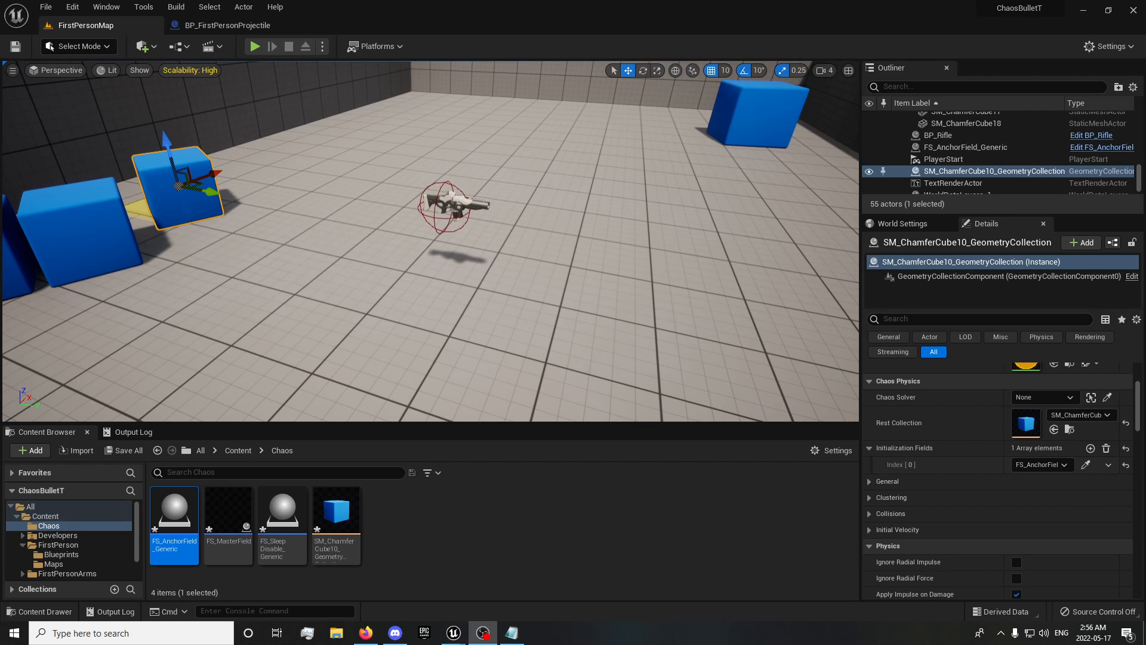
- Move SM_ChamferCube9 away from the neighbouring cubes onto the open floor, at about X 1330, Y 847.5
right_click_drag(434, 290, 355, 202)
left_click(360, 208)
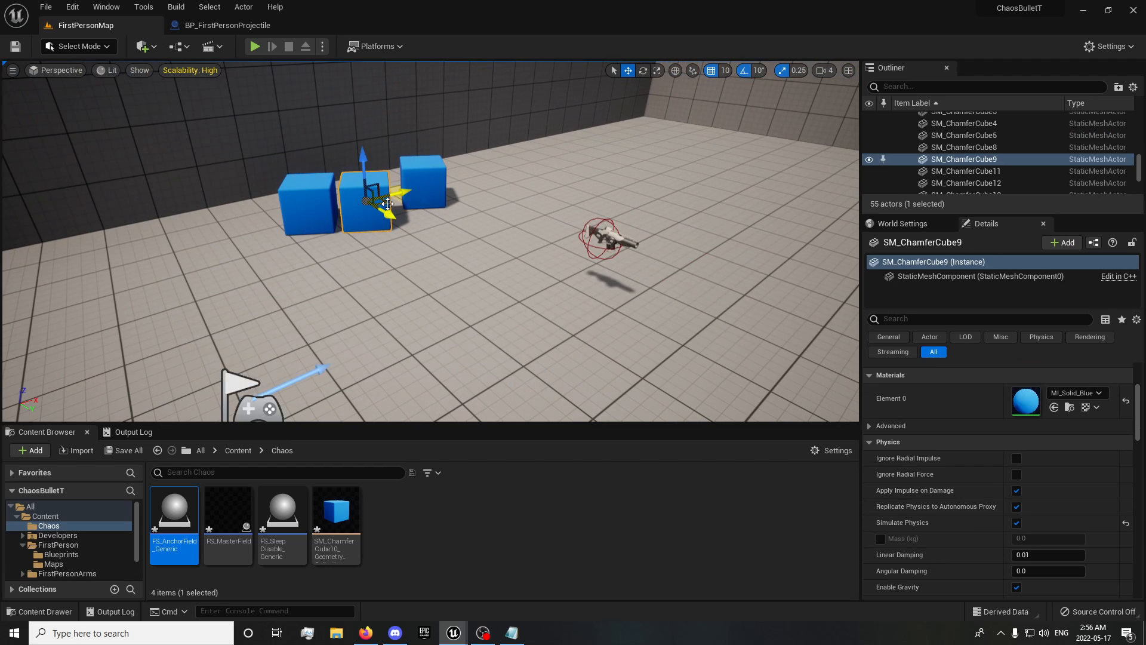
left_click_drag(387, 204, 564, 280)
scroll(1054, 447, "up", 4)
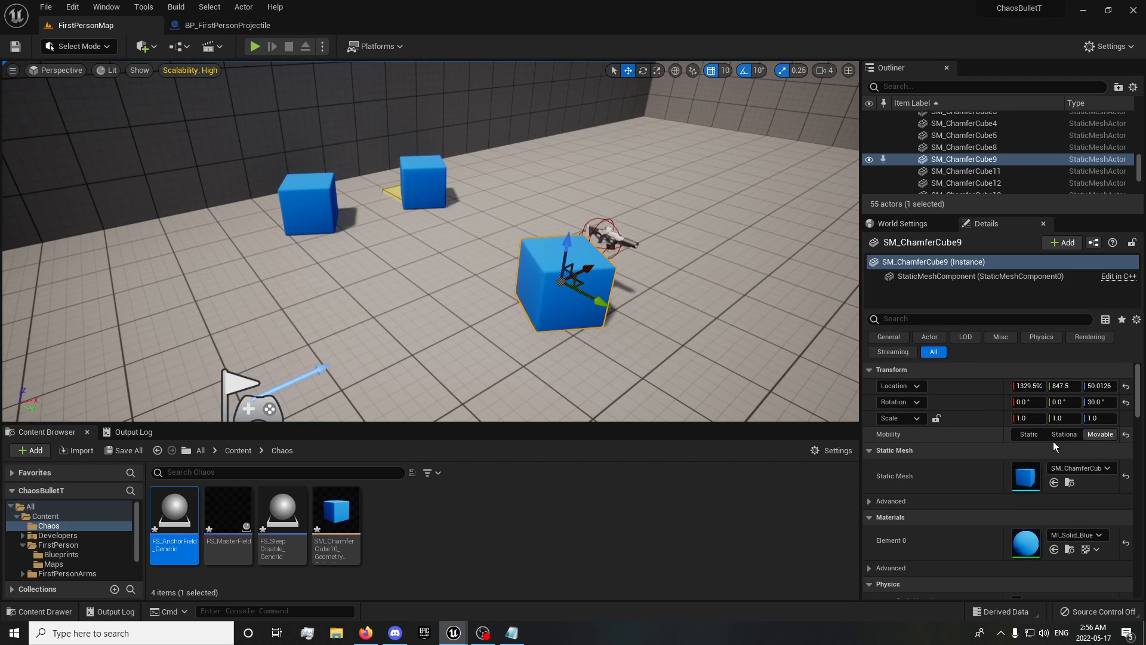
- Reset SM_ChamferCube9's rotation, set its scale to 5 in Y and 3 in Z, and raise it to about Z 150
left_click(1126, 402)
mouse_move(515, 307)
right_mouse_down()
mouse_move(537, 316)
mouse_move(516, 307)
right_mouse_up()
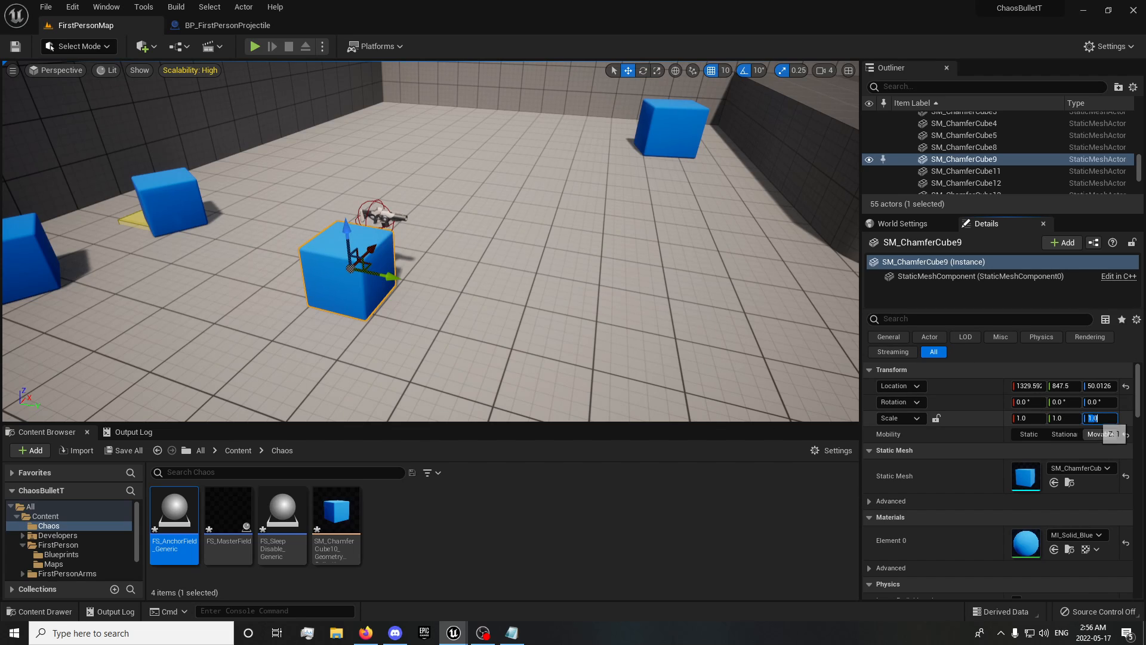
type("3")
key("Return")
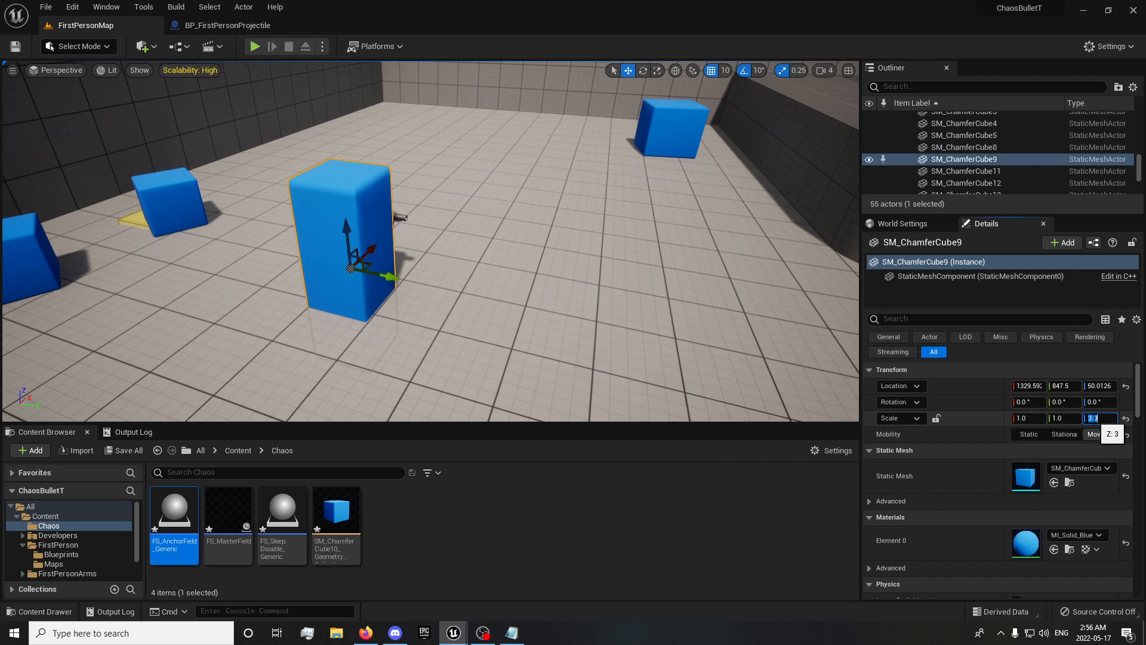
left_click_drag(344, 235, 339, 165)
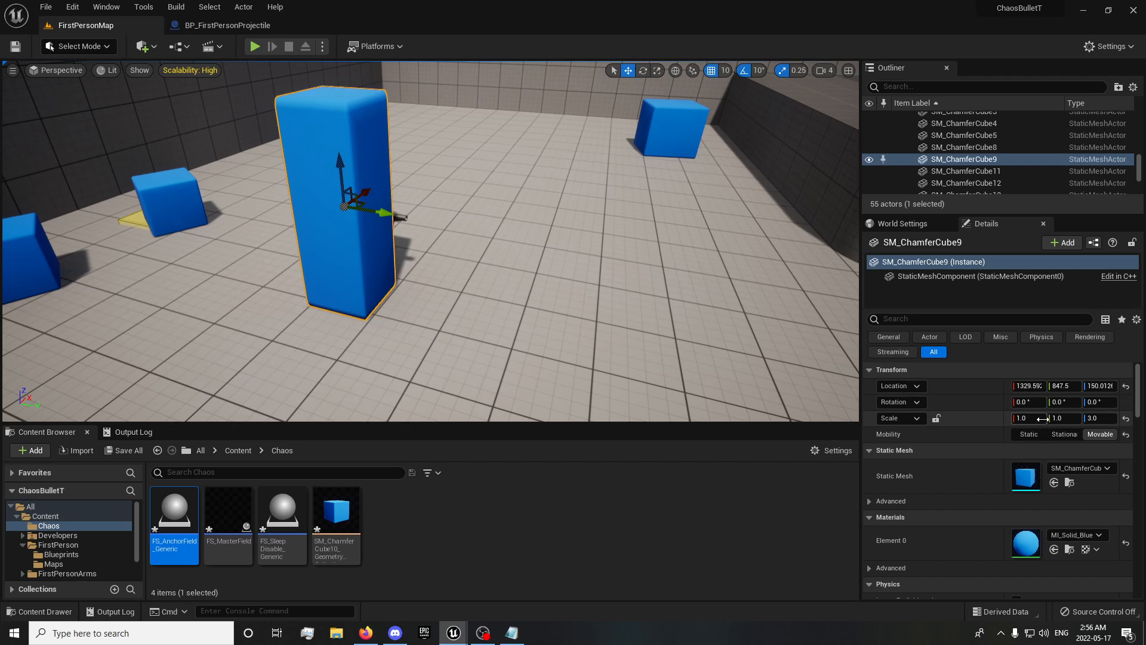
type("3")
key("Return")
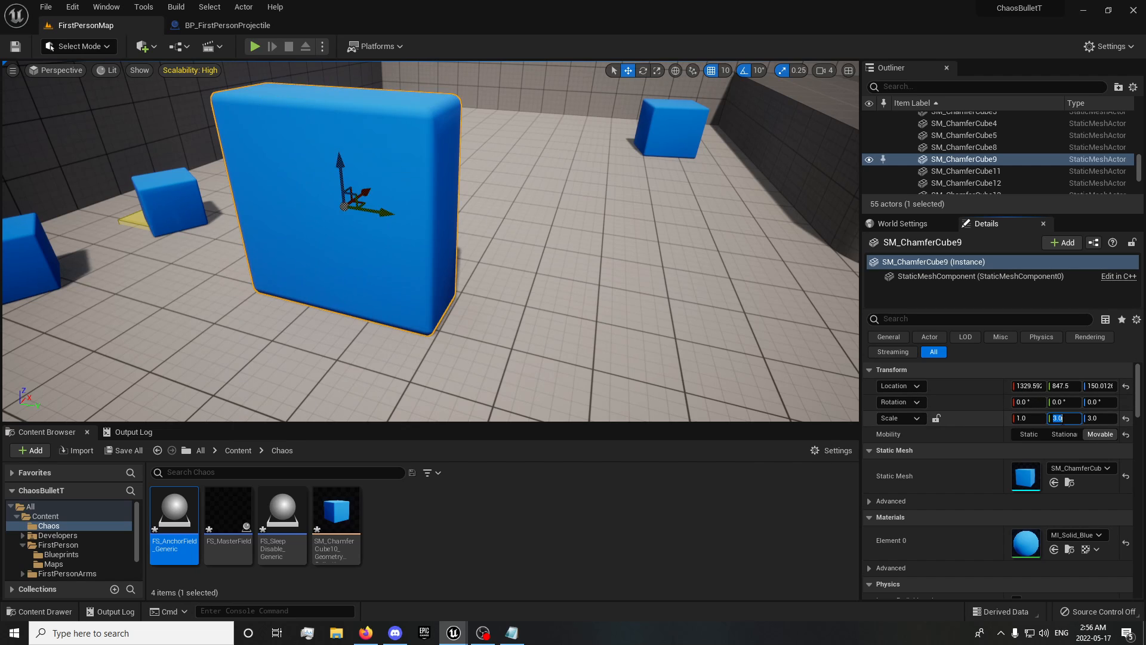
type("5")
key("Return")
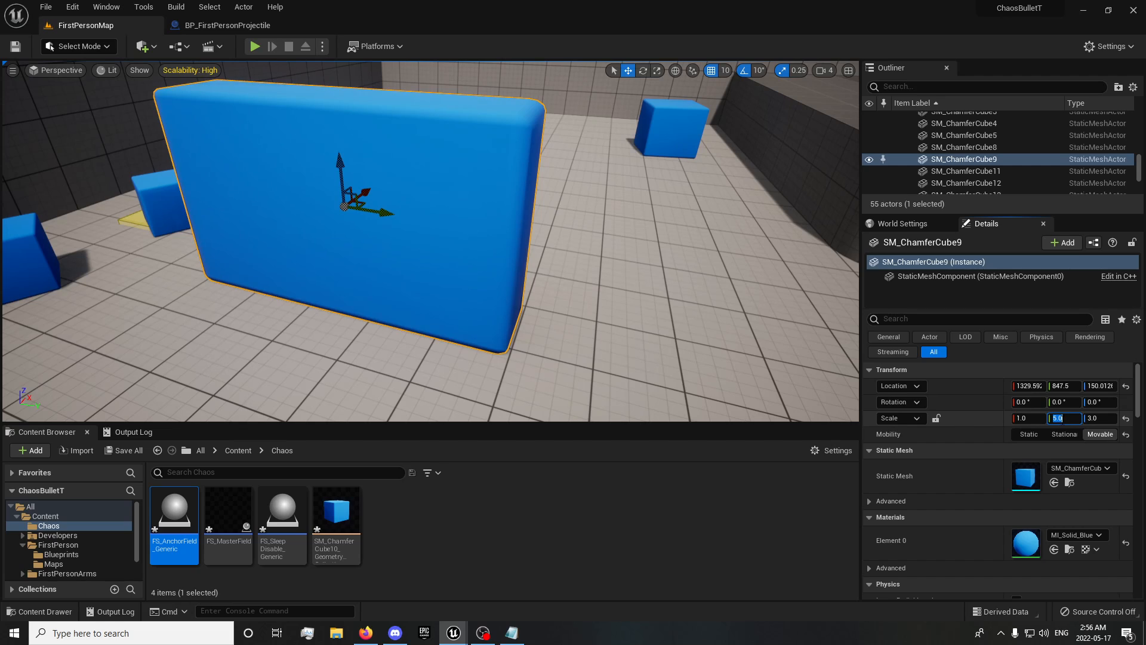
- Set SM_ChamferCube9's scale to 0.5 in X and 2 in Z, and lower it to the floor at about Z 100
left_click(1027, 419)
key("Return")
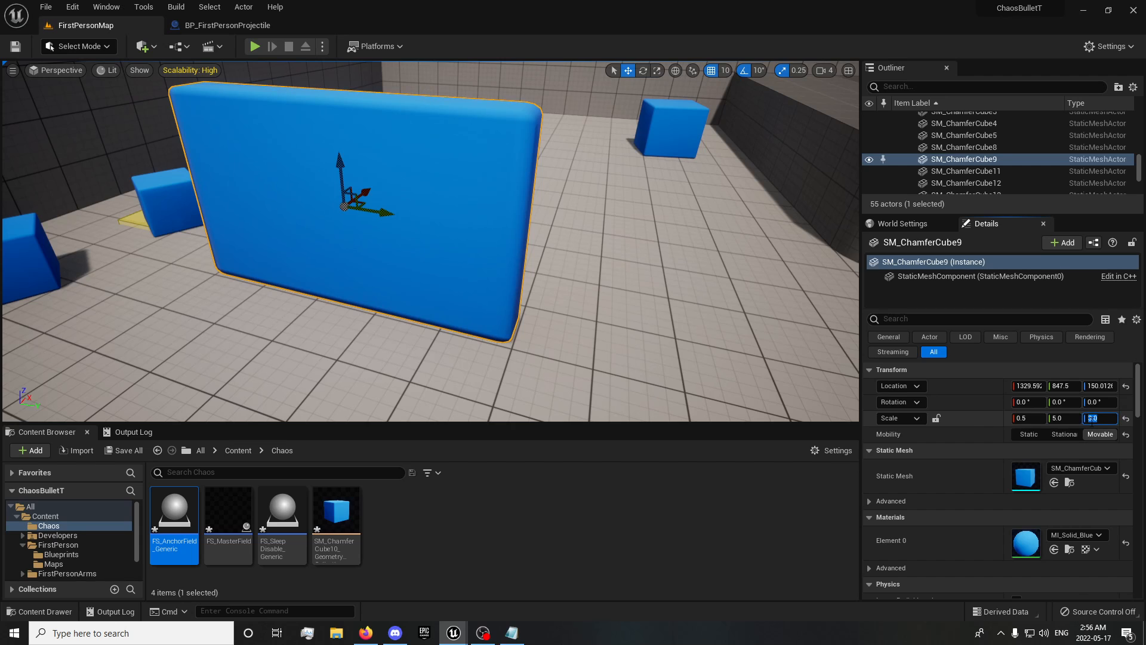
type("2")
key("Return")
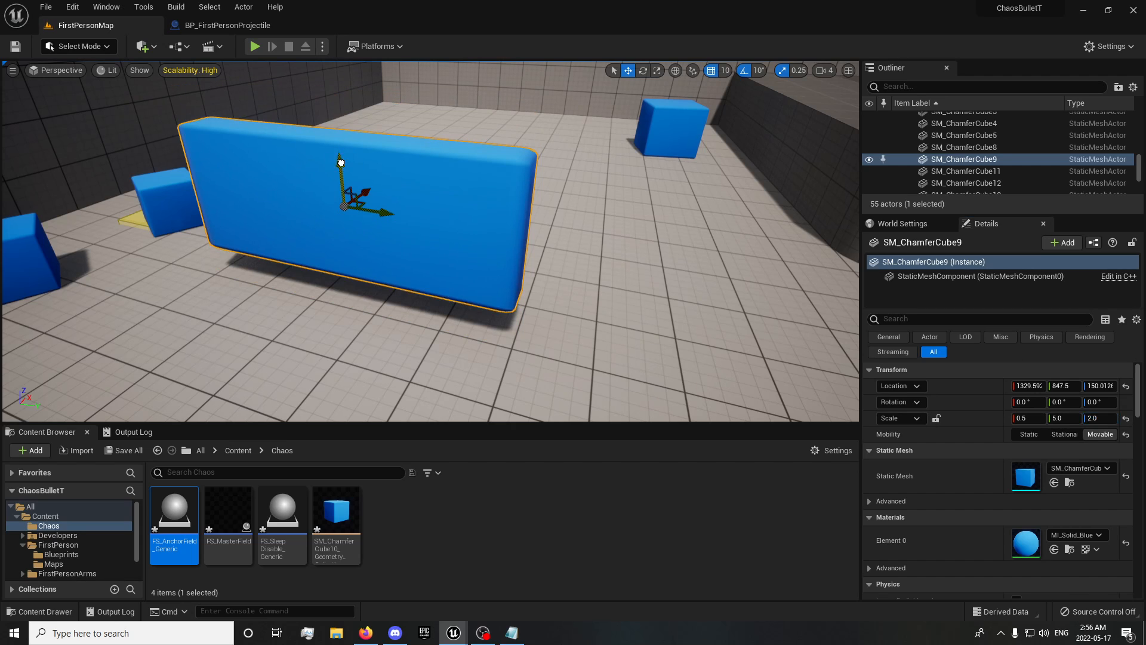
left_click_drag(341, 163, 347, 198)
right_click_drag(521, 228, 536, 216)
middle_click_drag(518, 282, 517, 292)
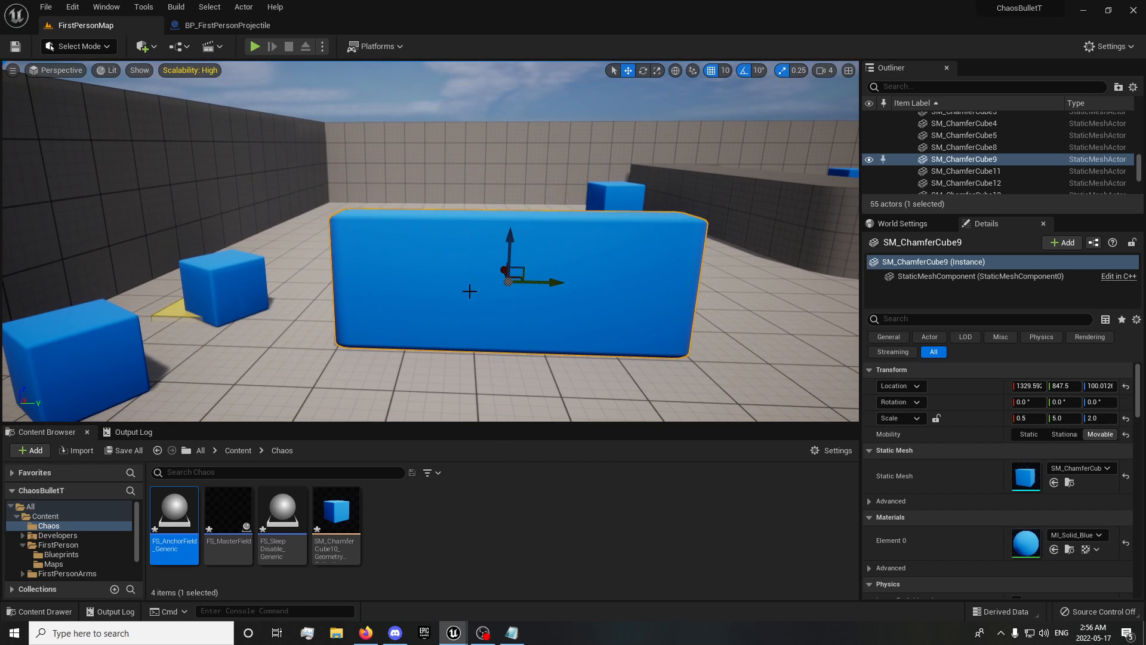
- Delete SM_ChamferCube9 and place a basic Cube shape on the open floor at about X 1280, Y 830
key("Delete")
left_click(150, 48)
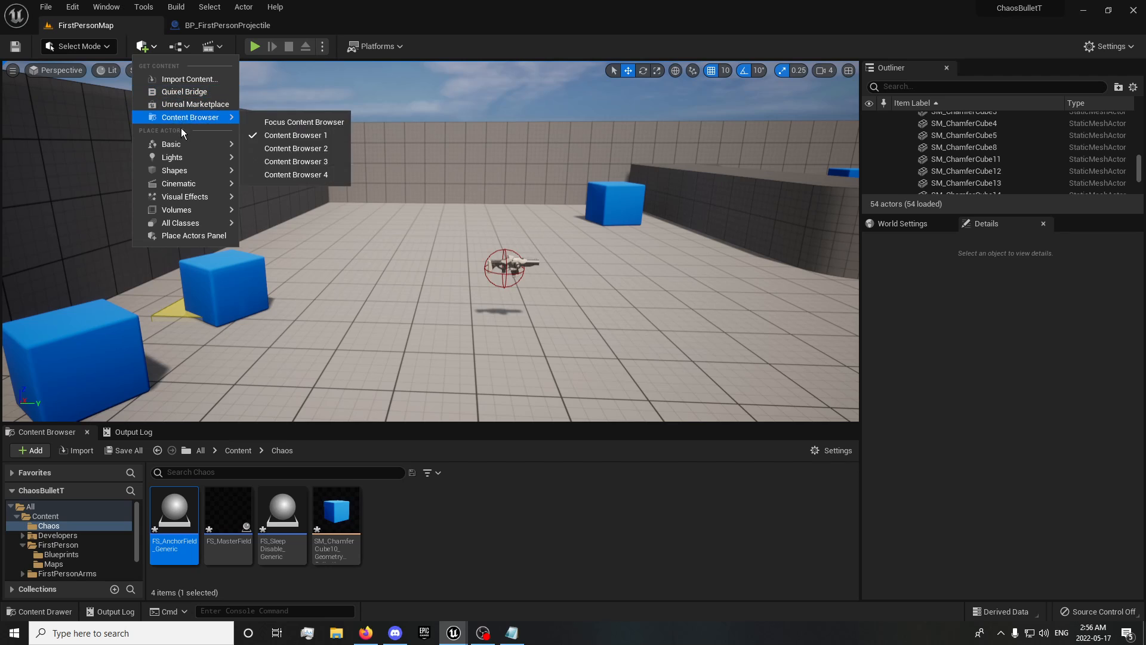
mouse_move(184, 175)
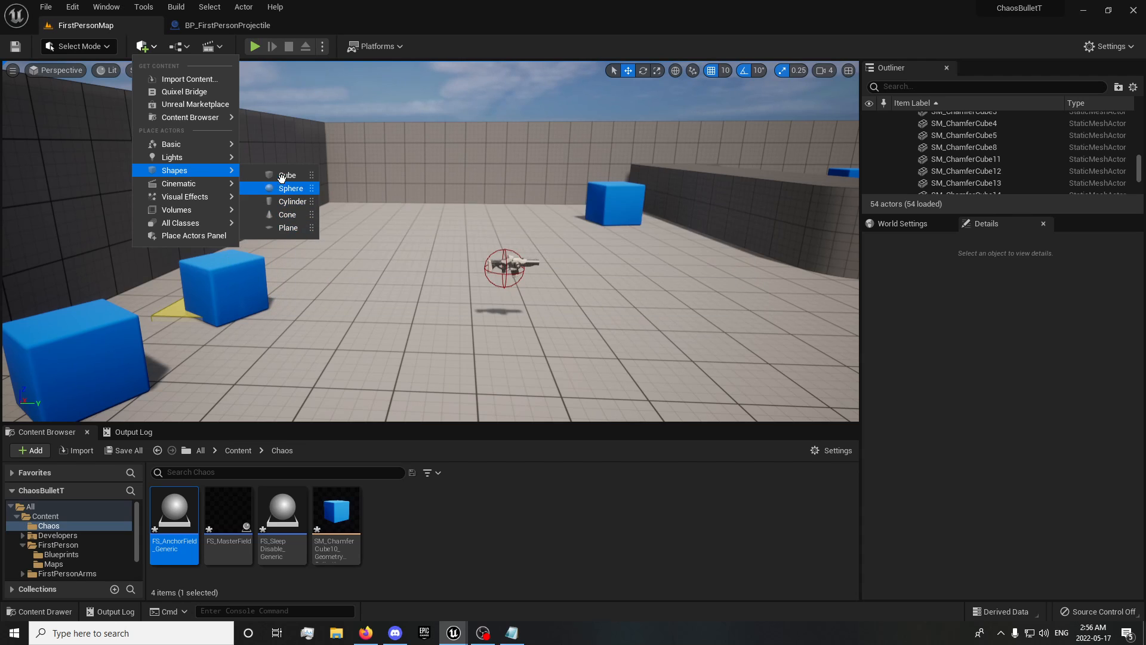
left_click_drag(281, 177, 500, 287)
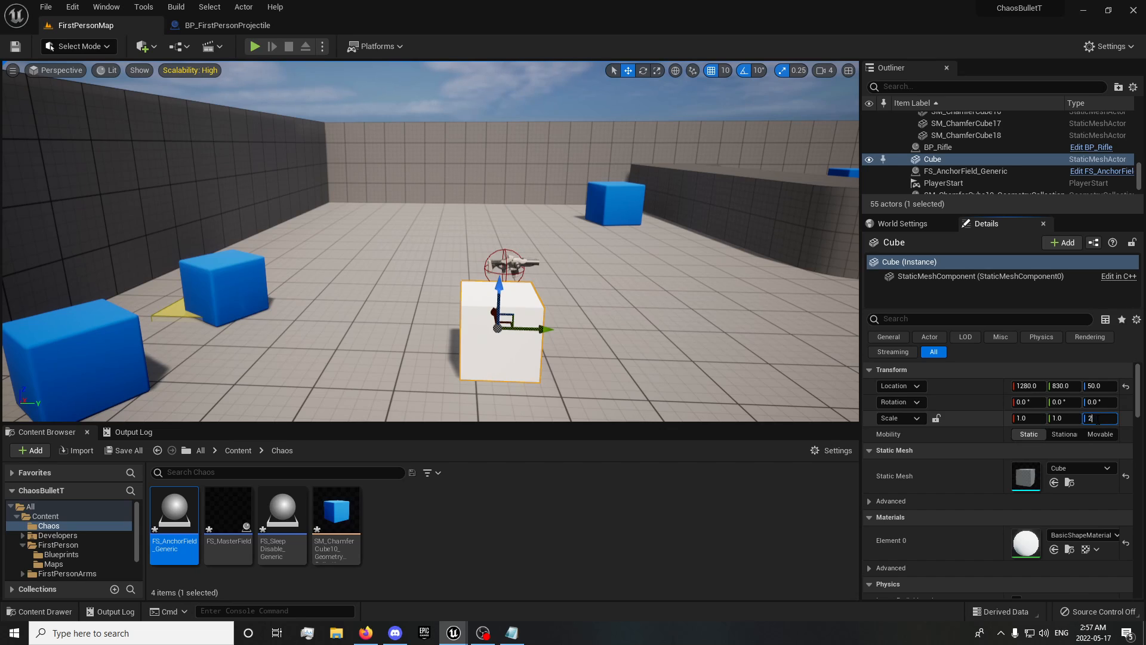
- Scale the new Cube into a wall of 0.5 × 5 × 2 and raise it to Z 100 so it rests on the floor
left_click(1099, 419)
type("2")
key("Return")
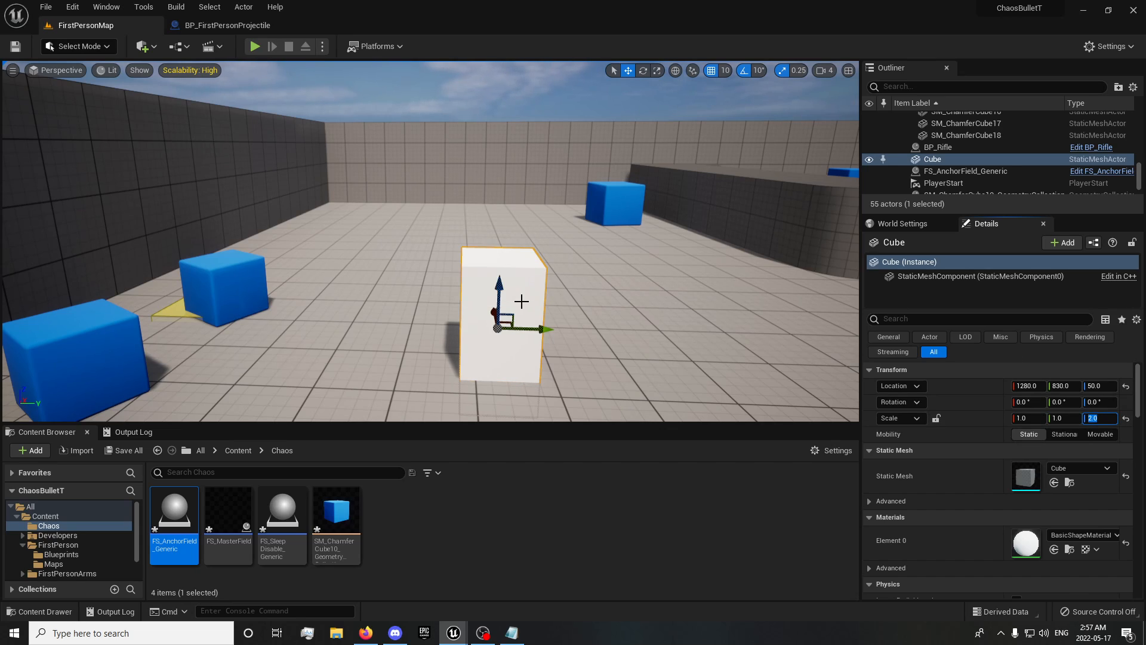
left_click_drag(499, 291, 502, 254)
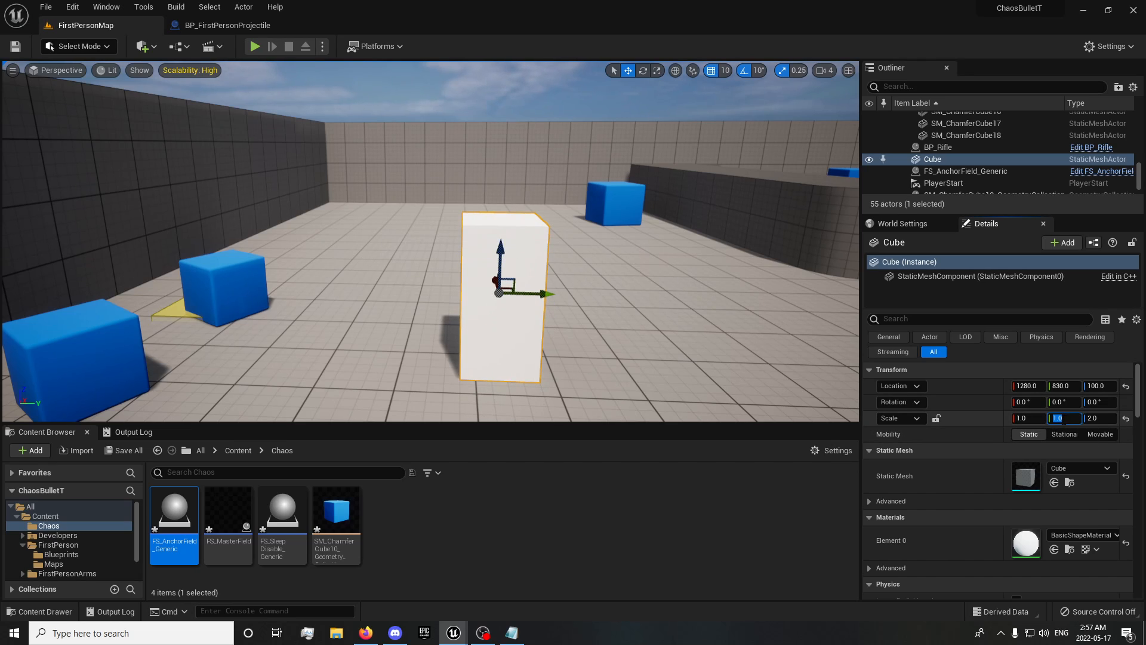
type("5")
key("Return")
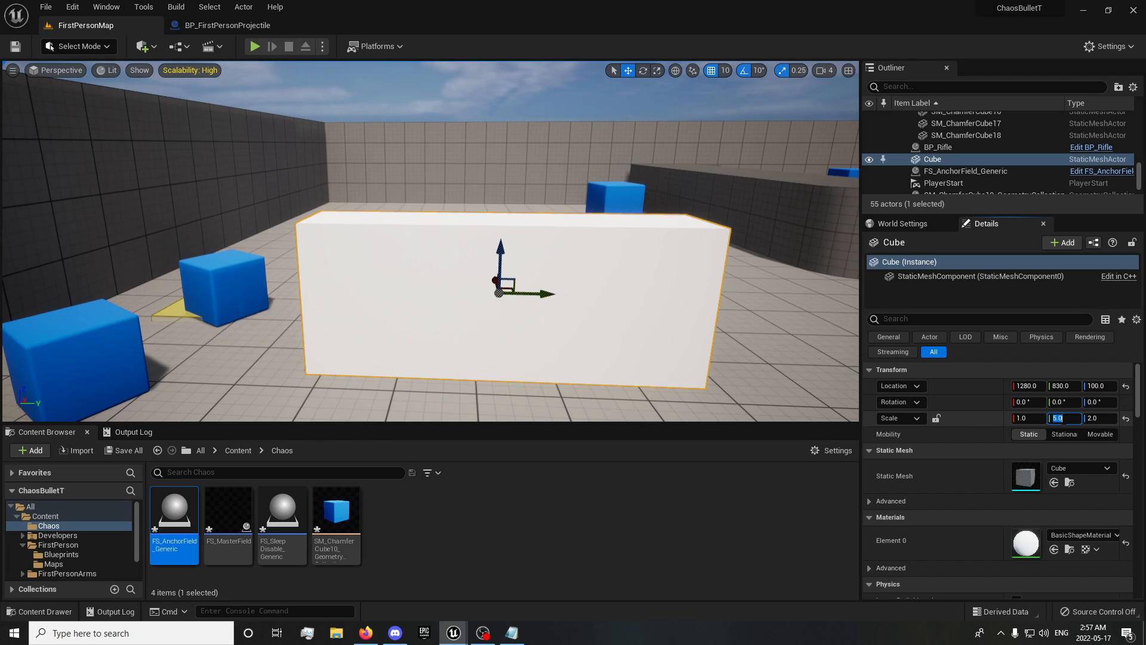
type("0.5")
key("Return")
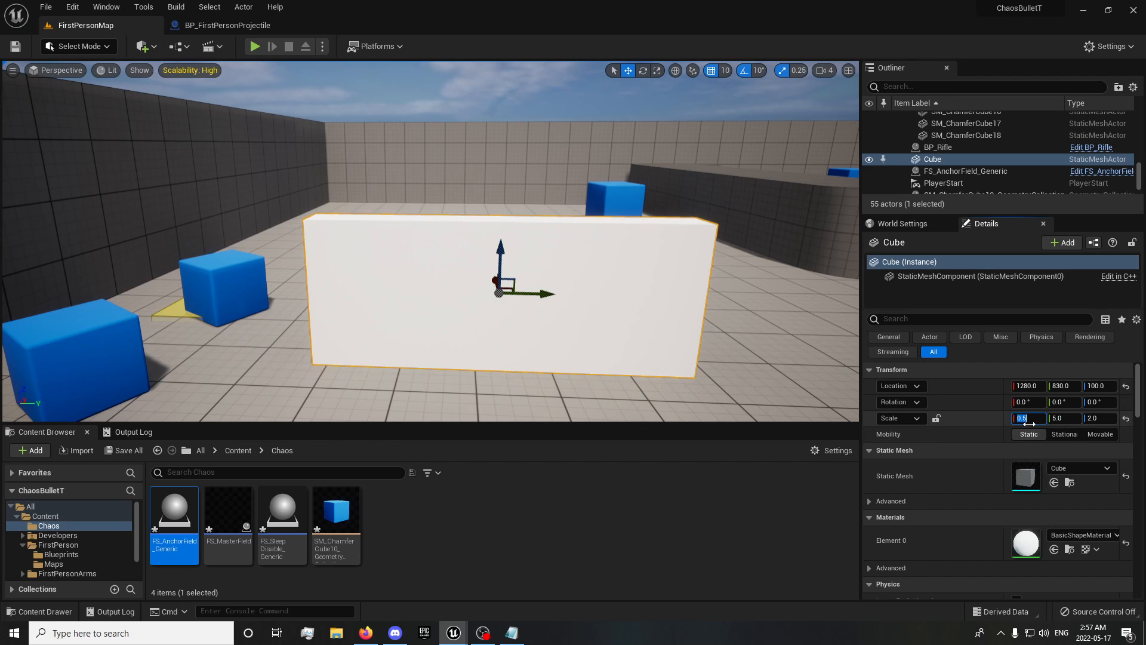
- Switch to Fracture Mode and generate Cube_GeometryCollection from the wall in the Chaos folder
right_click_drag(631, 302, 621, 294)
mouse_move(166, 123)
right_mouse_down()
mouse_move(156, 126)
mouse_move(165, 123)
right_mouse_up()
left_click(102, 49)
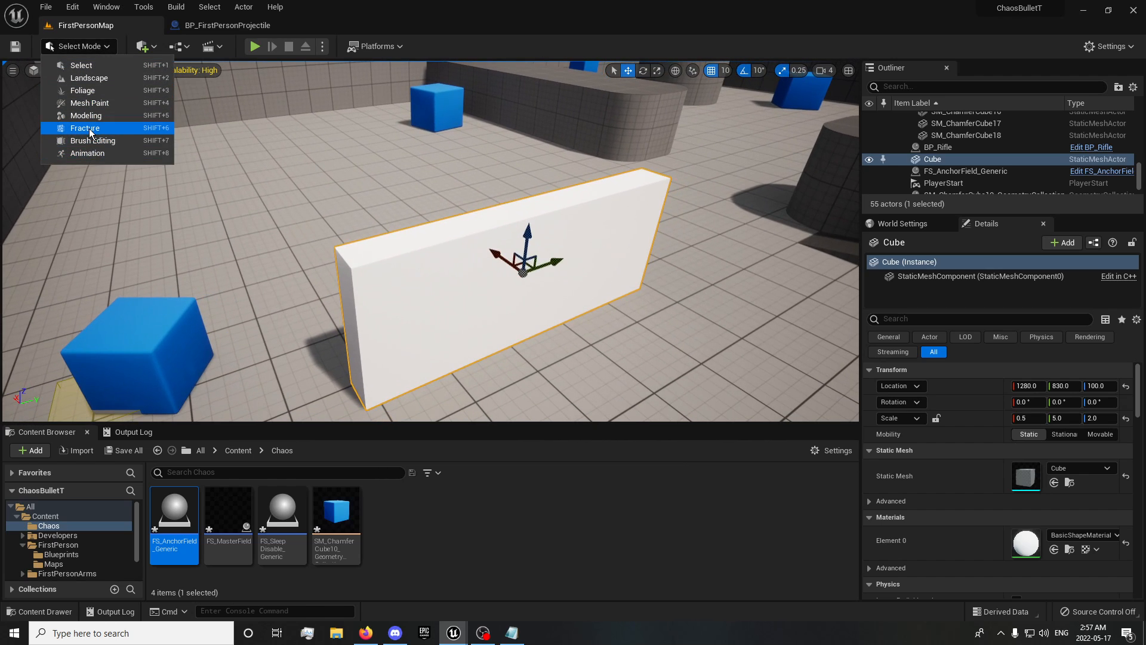
left_click(89, 128)
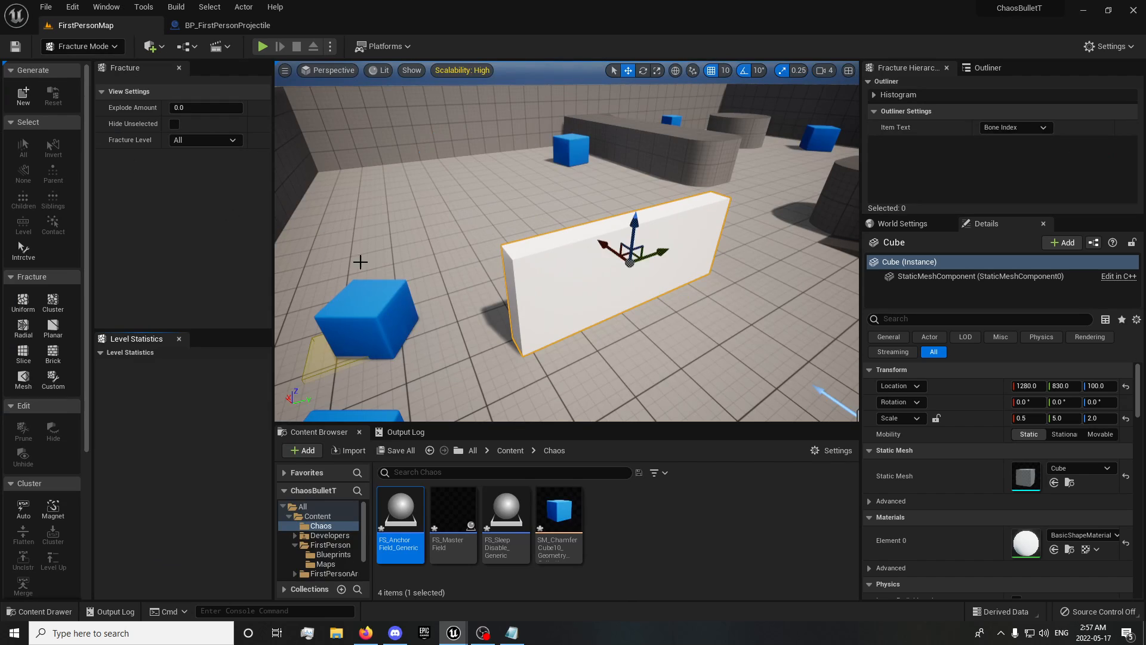
left_click(22, 95)
left_click(462, 227)
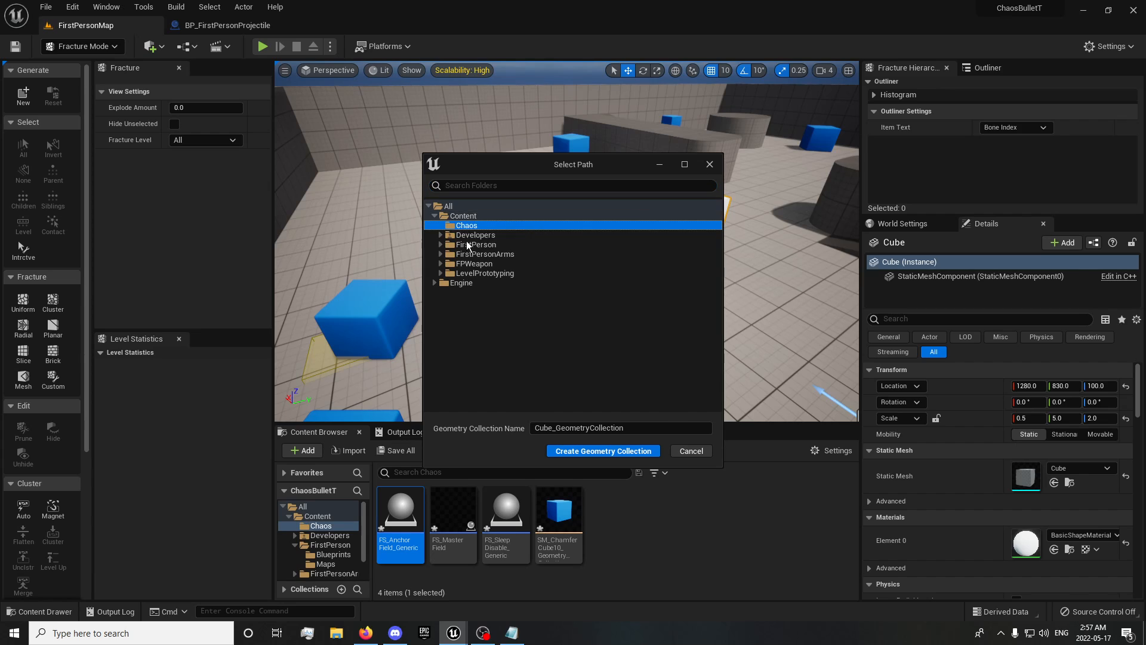
left_click(589, 452)
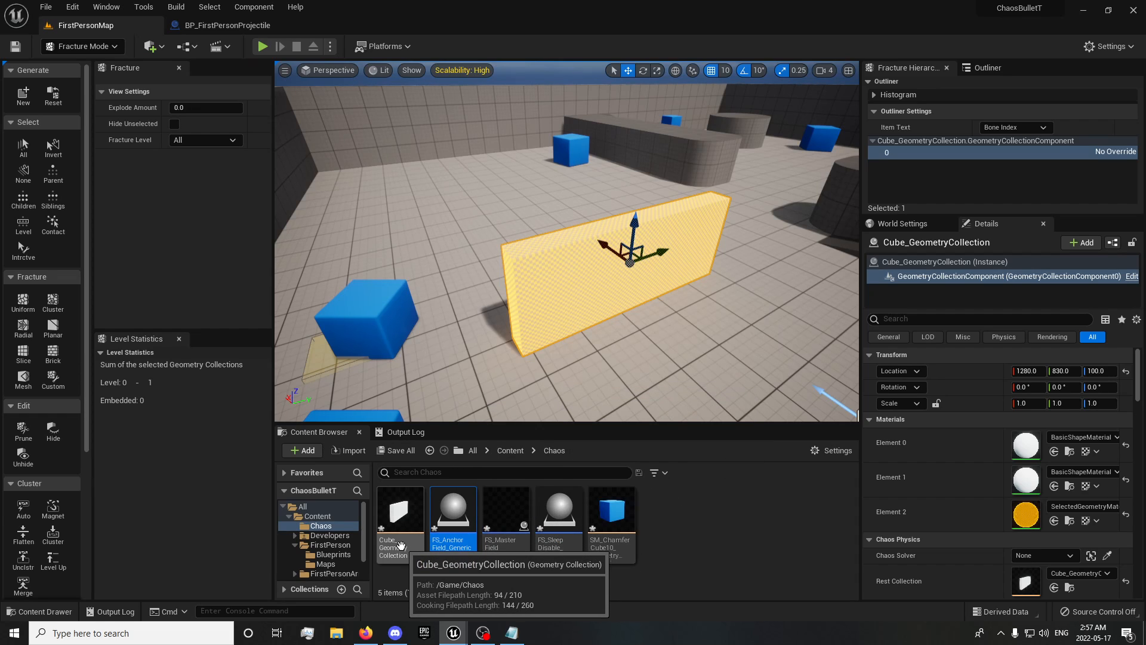
left_click(728, 541)
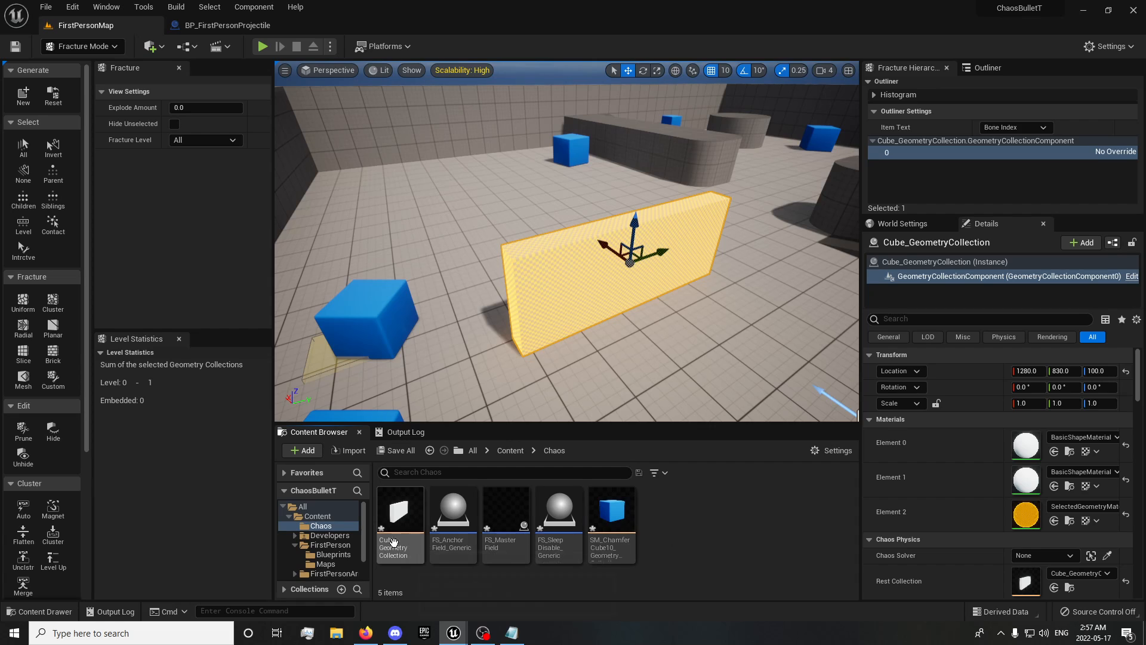
- Place another SM_ChamferCube10_GeometryCollection at about X 1450, Y 260, and assign FS_AnchorField_Generic to a new Initialization Fields element on it
left_click_drag(612, 513, 317, 319)
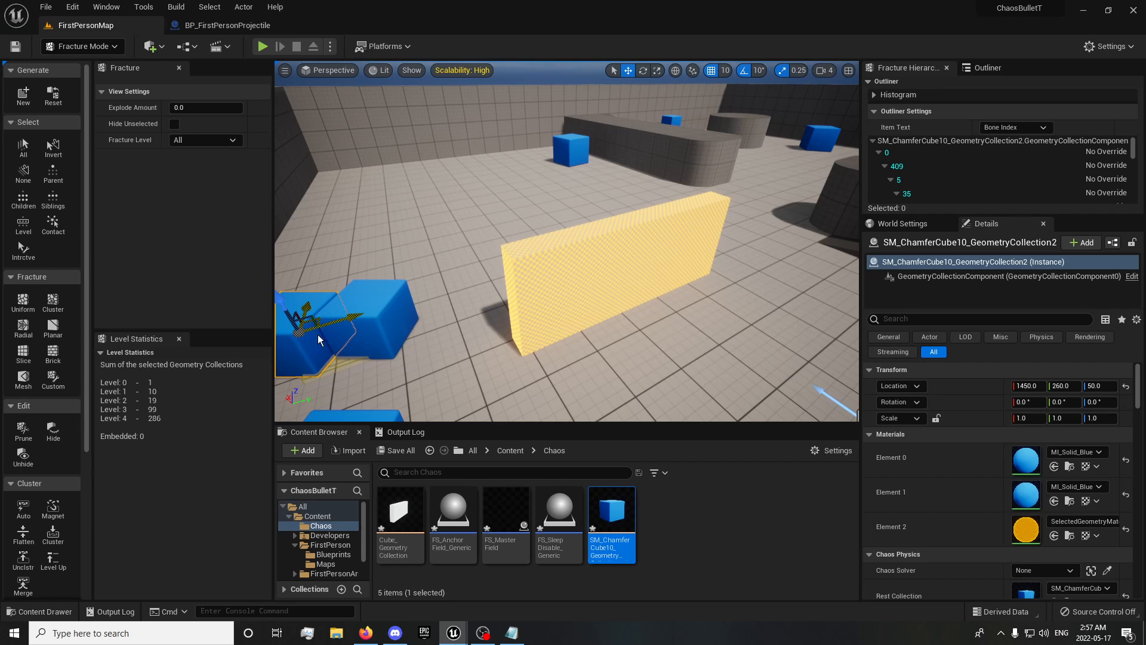
scroll(1057, 500, "down", 5)
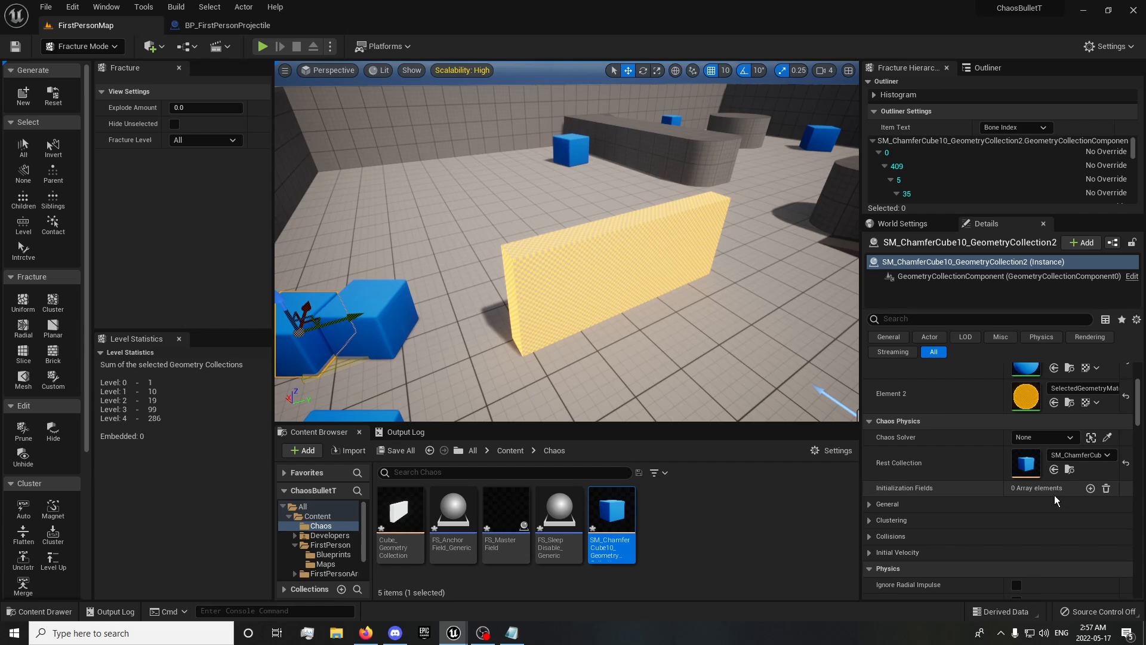
left_click(1091, 488)
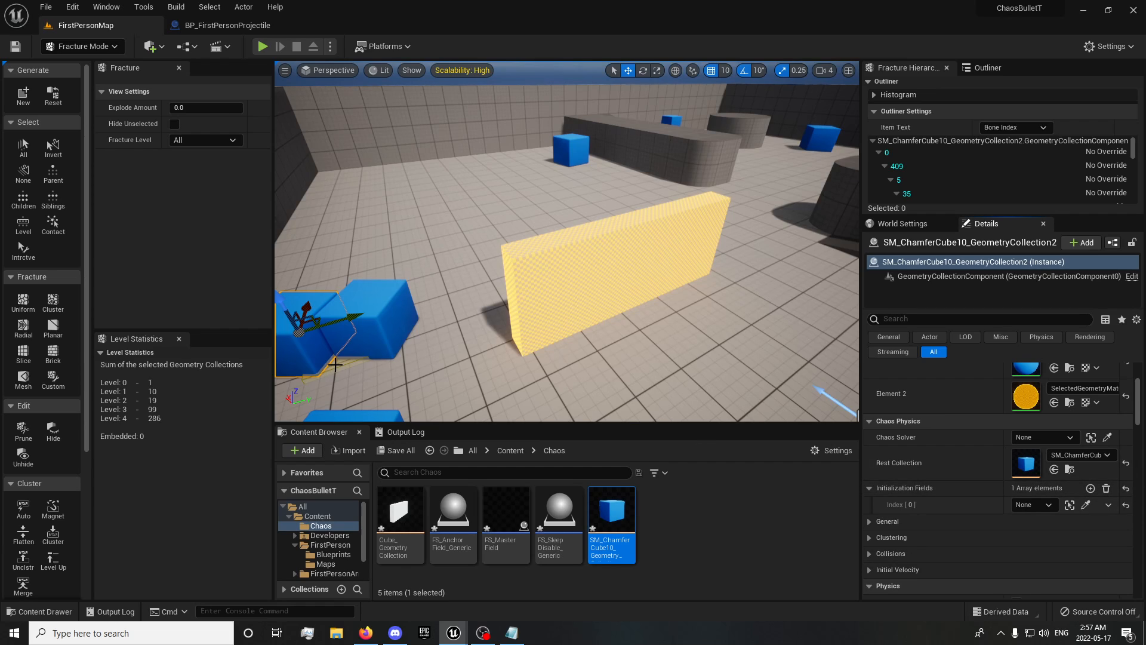
left_click(1088, 506)
left_click(345, 362)
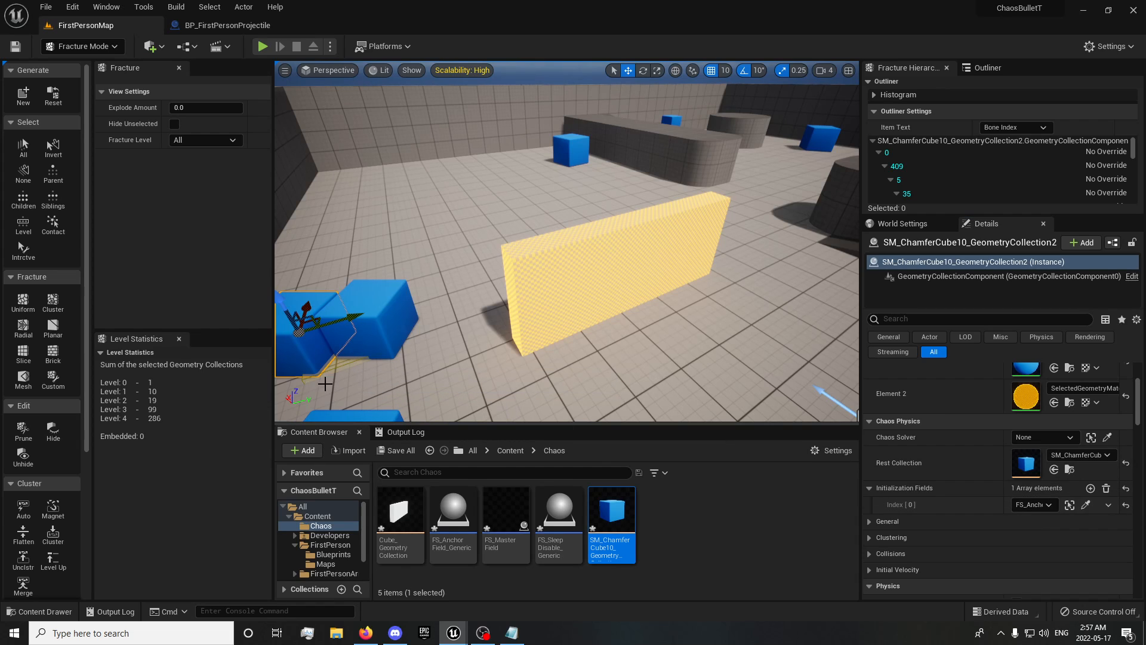
left_click_drag(562, 383, 503, 339)
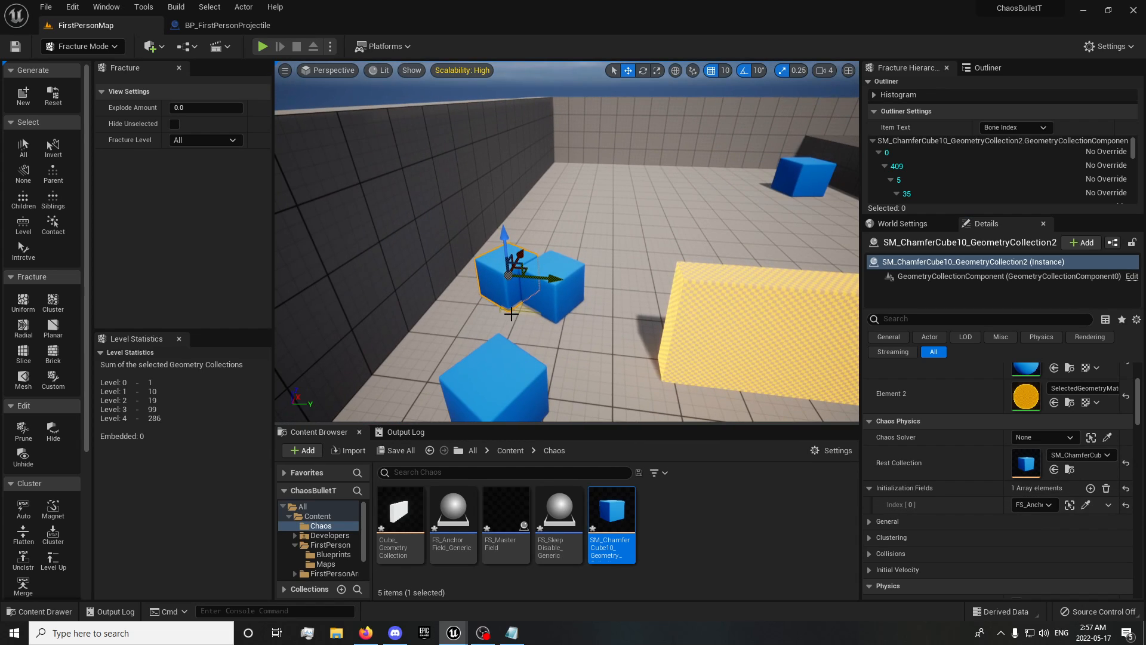
right_click_drag(499, 319, 626, 325)
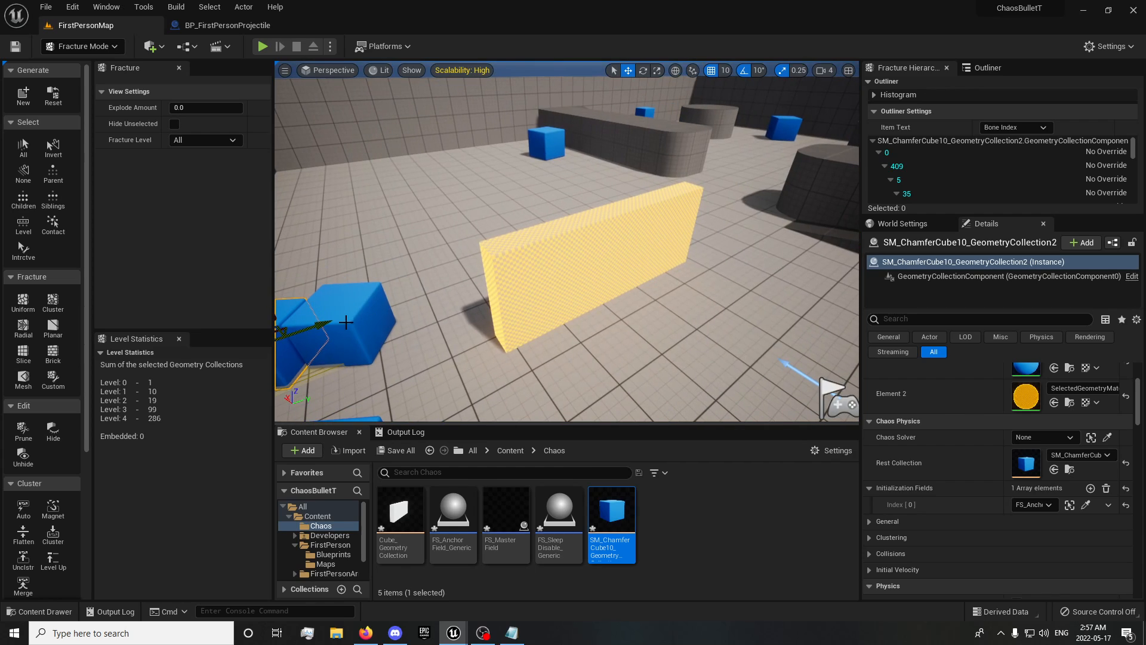
- Apply a Uniform Voronoi fracture to the Cube_GeometryCollection wall with minimum and maximum sites of 20
left_click(535, 268)
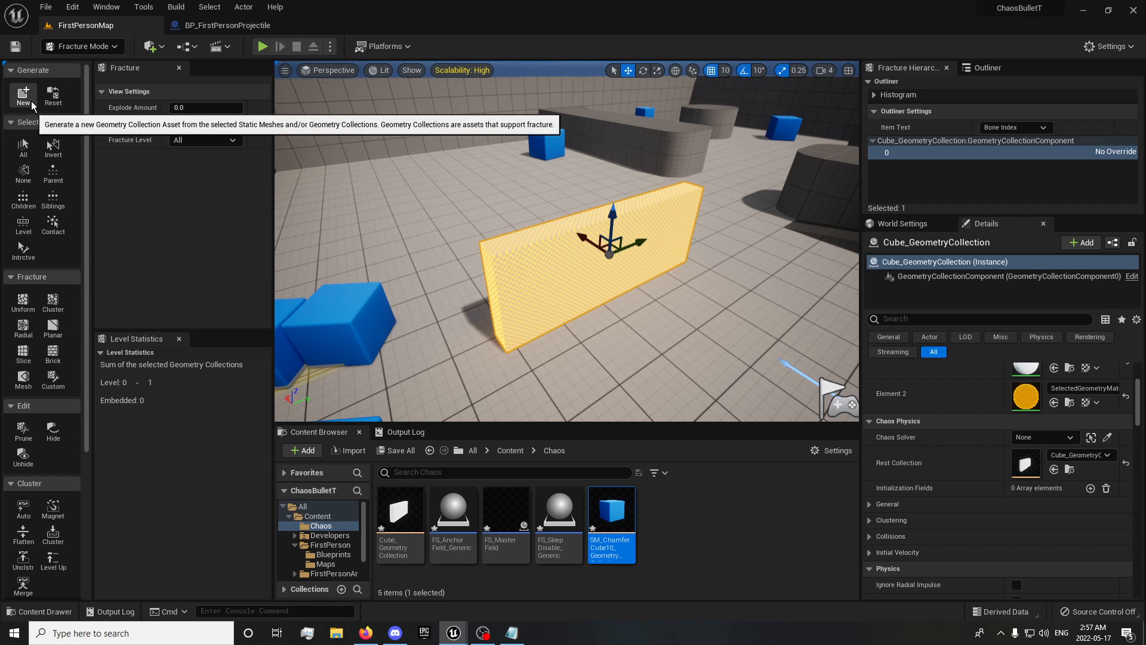
left_click(22, 302)
right_click_drag(454, 320, 478, 300)
key("d")
key("d")
key("a")
scroll(478, 300, "down", 2)
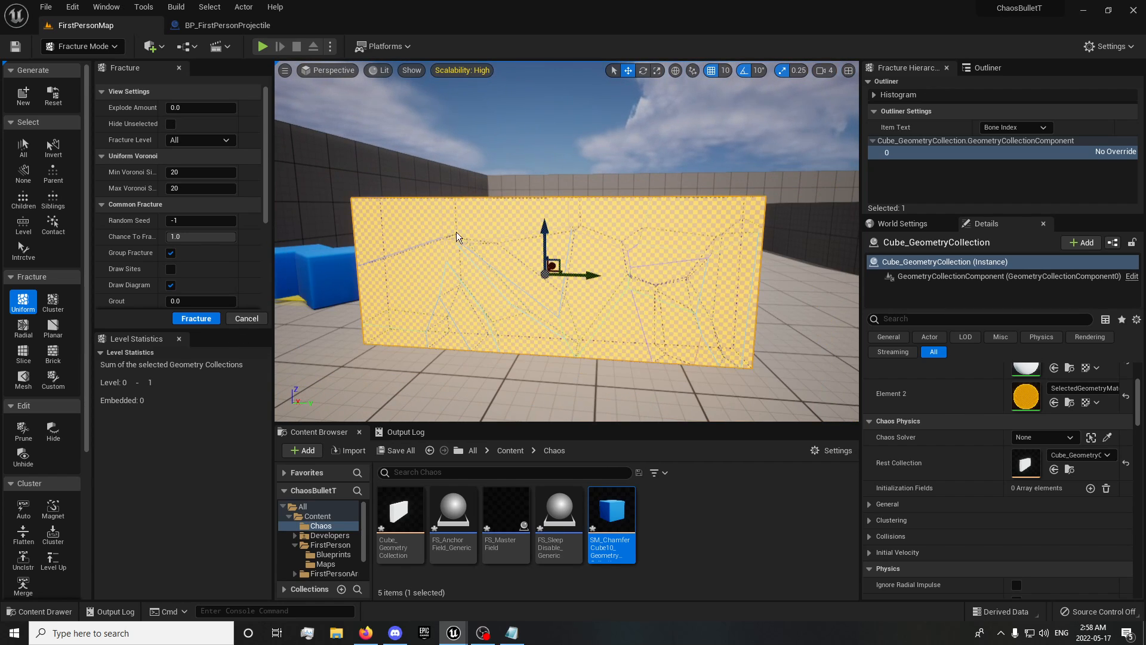
mouse_move(544, 243)
left_mouse_down()
mouse_move(539, 189)
mouse_move(535, 240)
left_mouse_up()
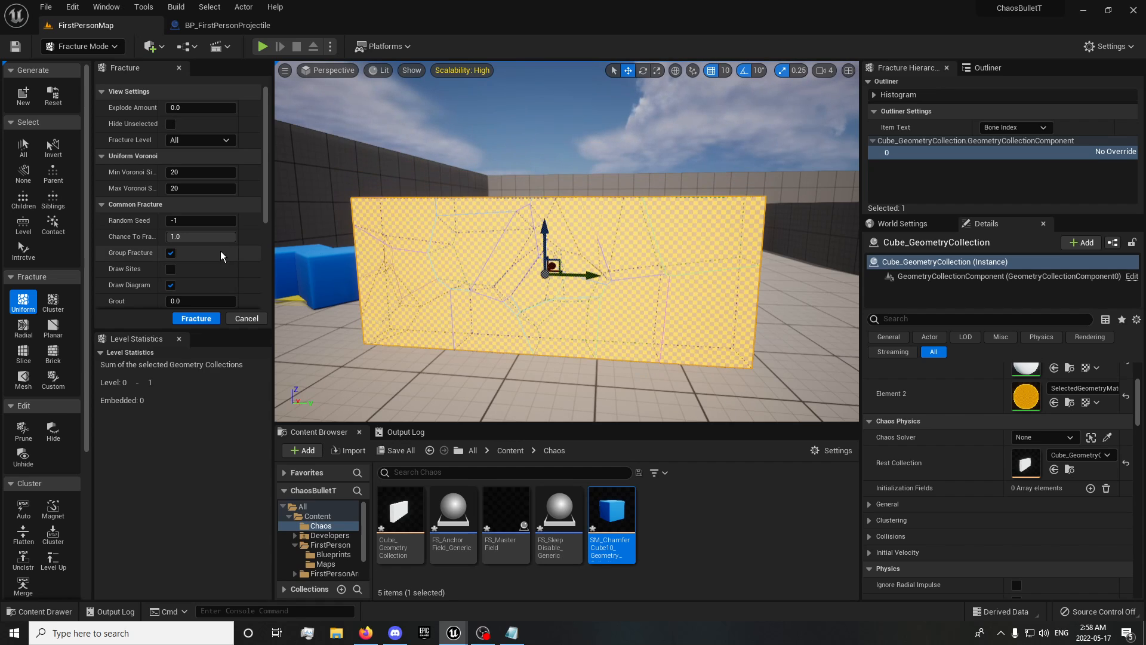
left_click(199, 321)
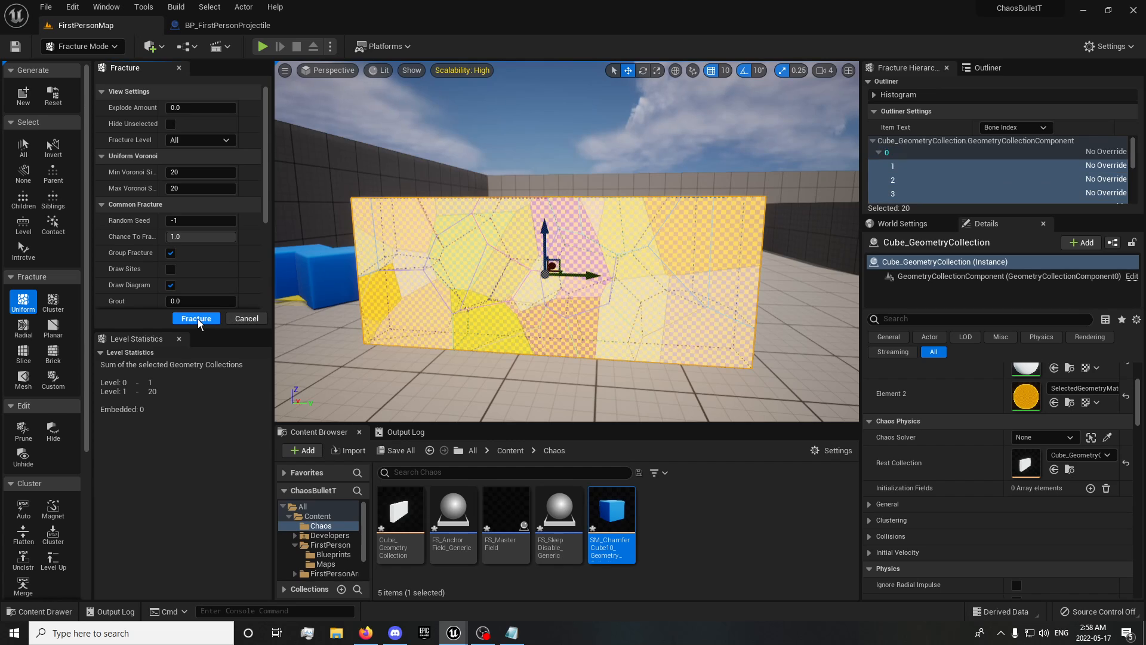
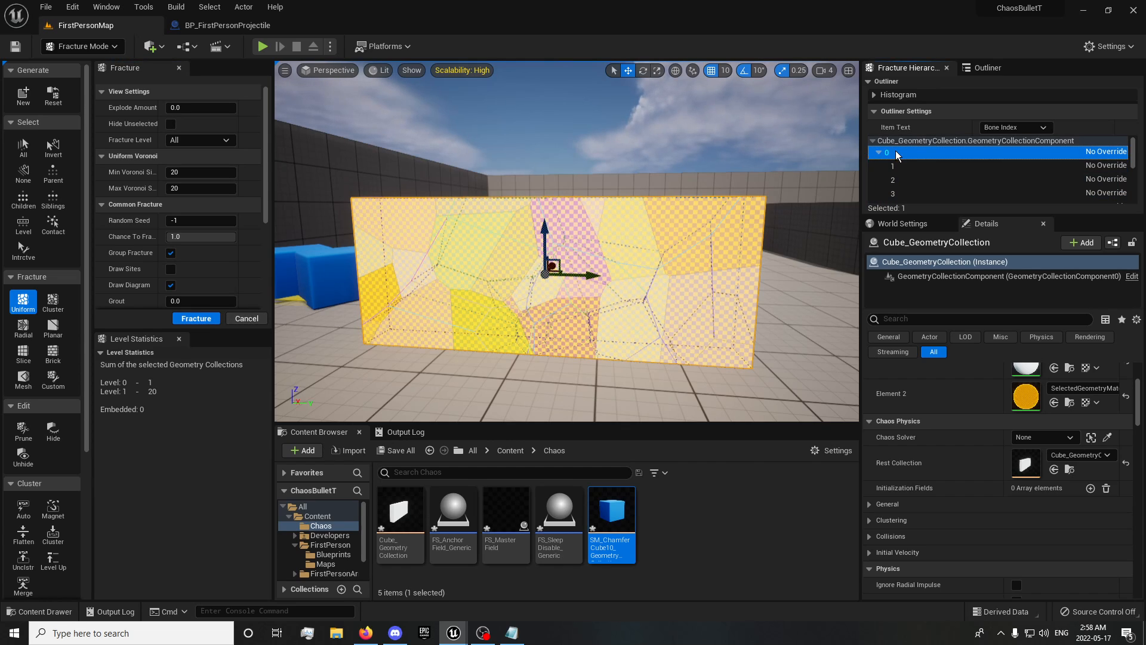
- Repeat the Uniform fracture on the wall three more times from its root bone, adding fracture levels 2 to 4
left_click(194, 320)
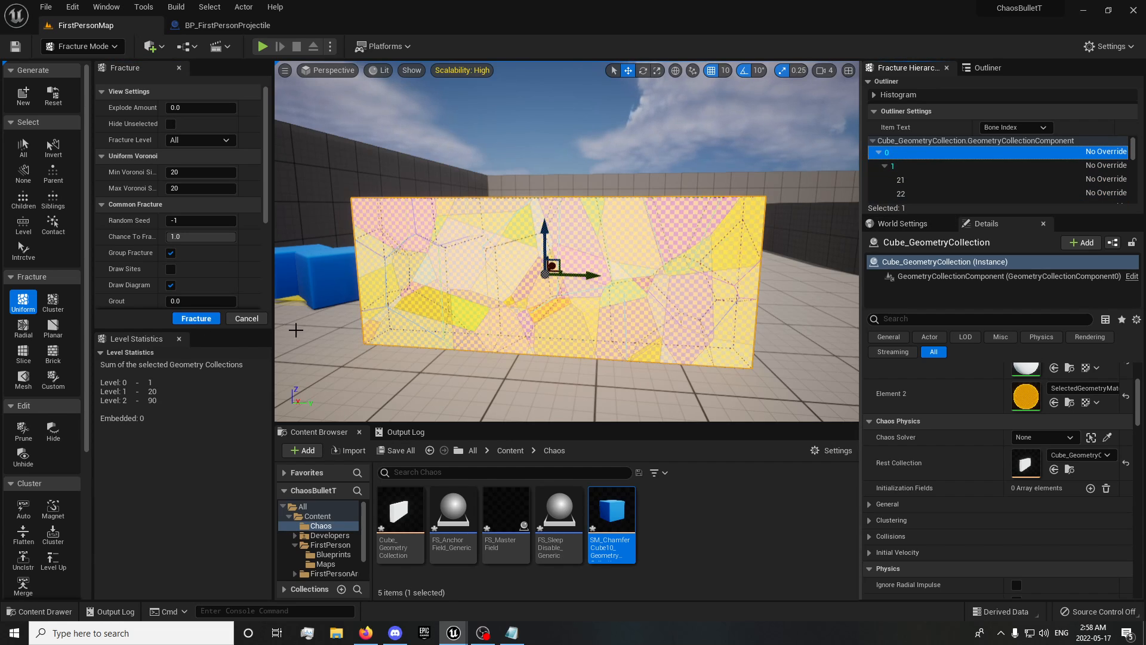
left_click(198, 323)
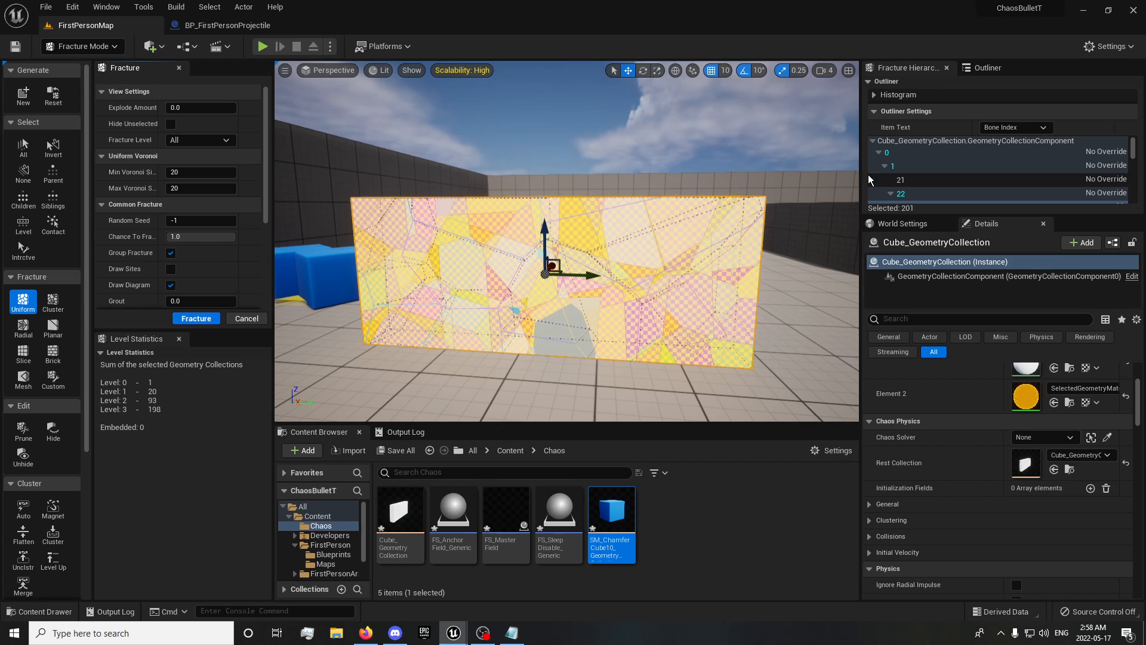
left_click(878, 153)
left_click(184, 320)
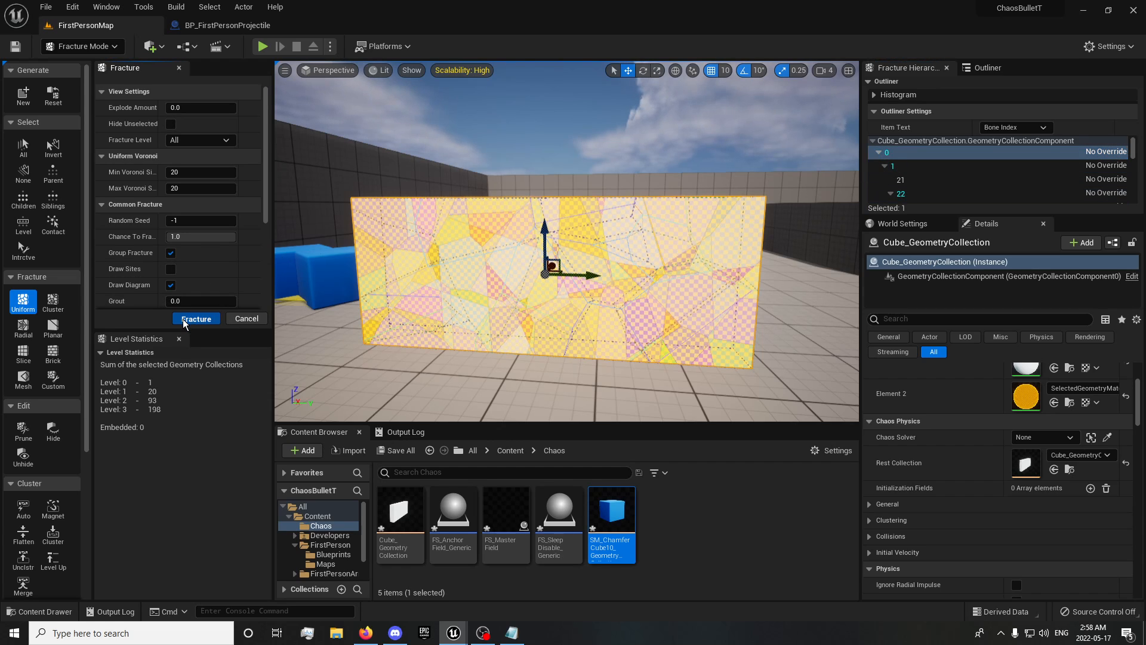
scroll(919, 179, "up", 1)
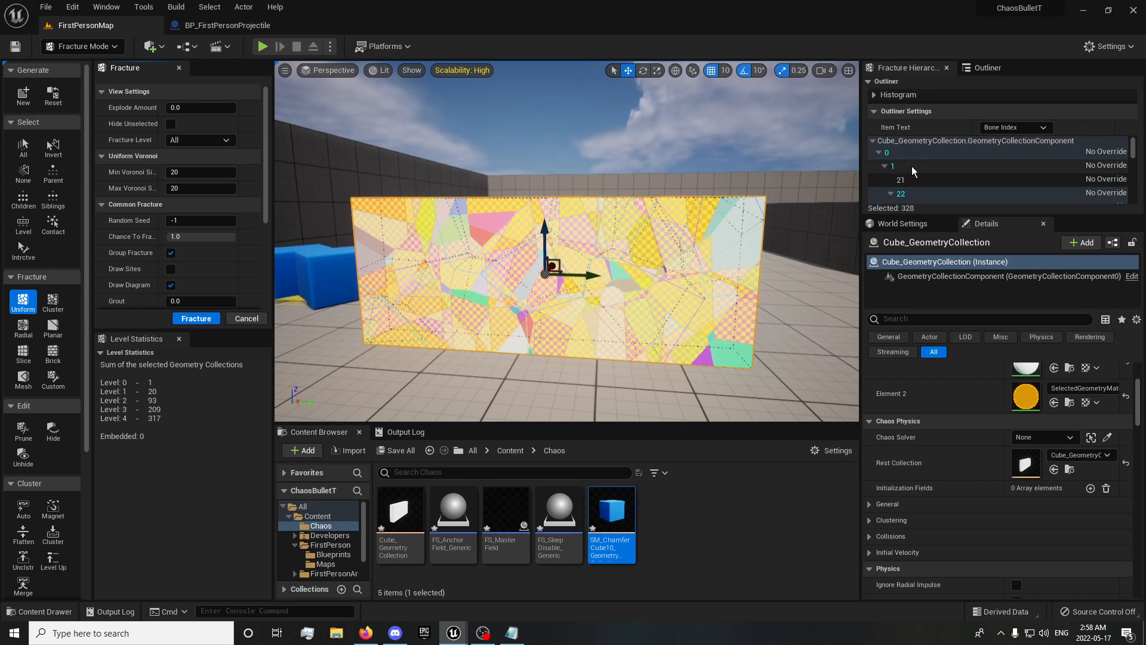
- Auto-cluster the fractured wall from its root bone using 10 cluster sites
left_click(897, 154)
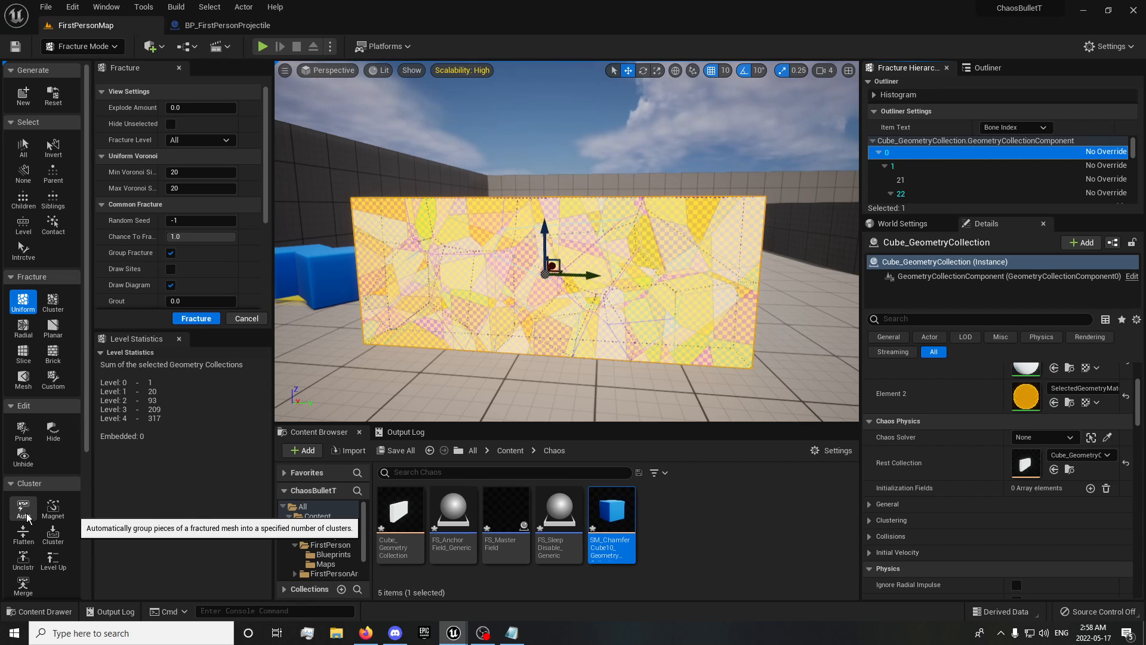
left_click(24, 510)
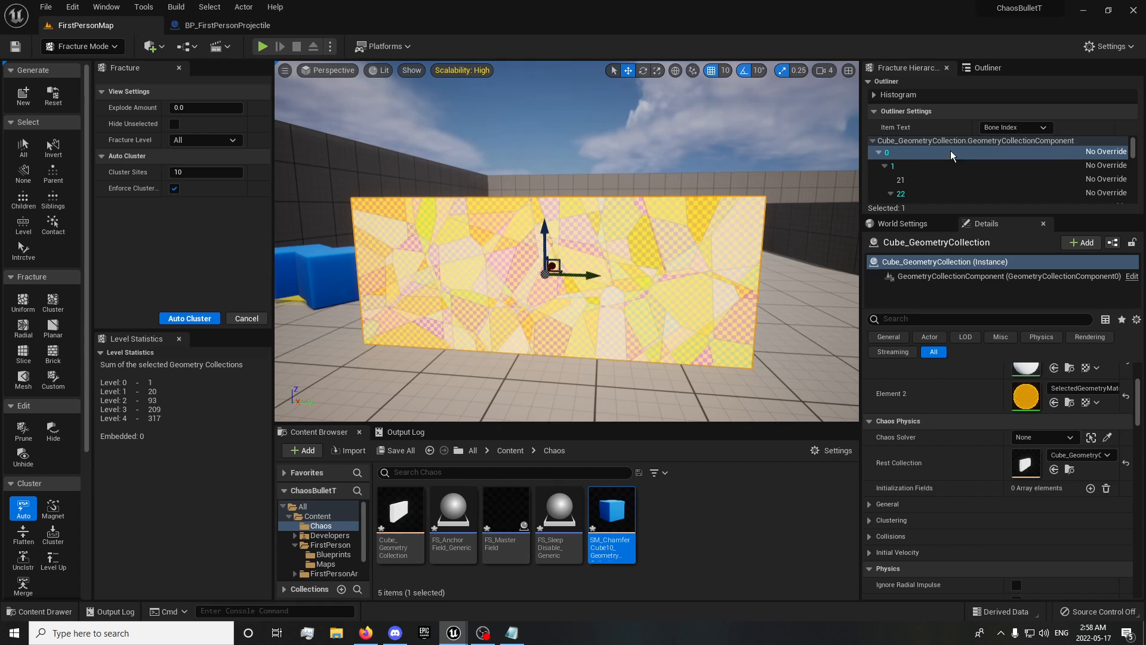
left_click(182, 319)
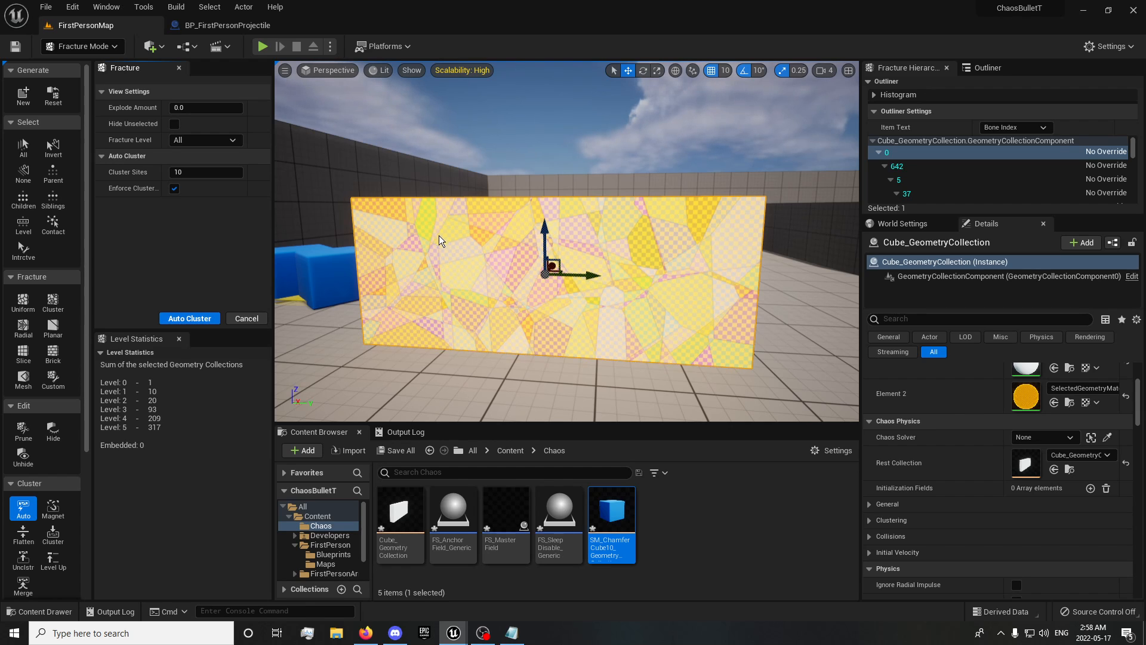
- Play-test the level by picking up the gun and shooting the clustered wall, and end the play session
right_click_drag(467, 256, 519, 261)
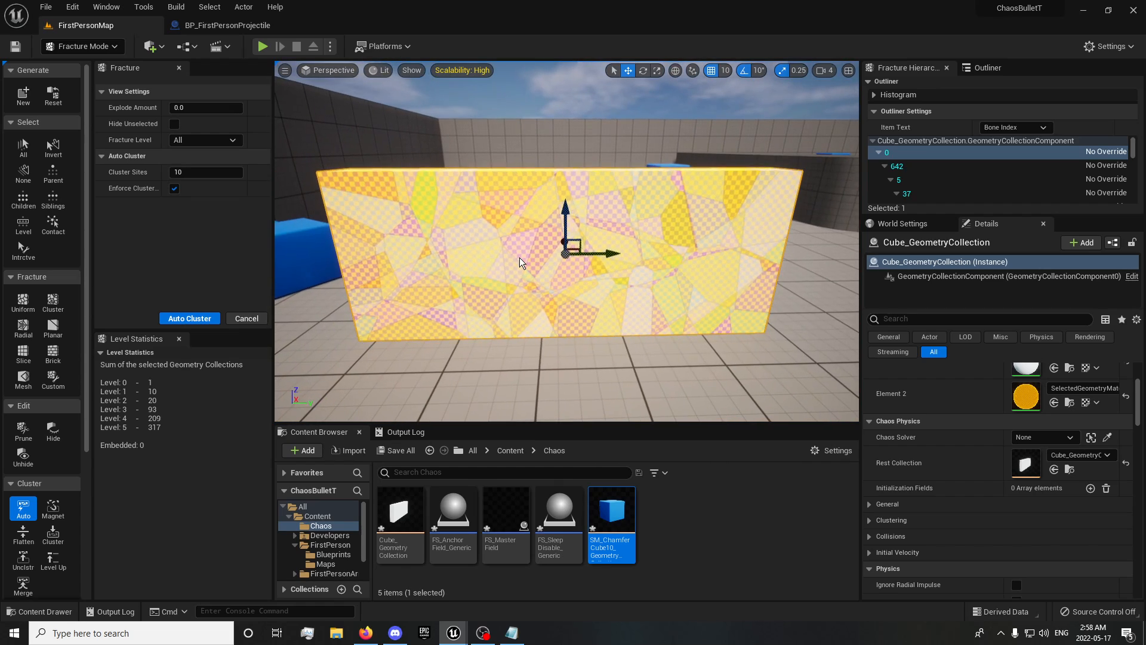
left_click(261, 50)
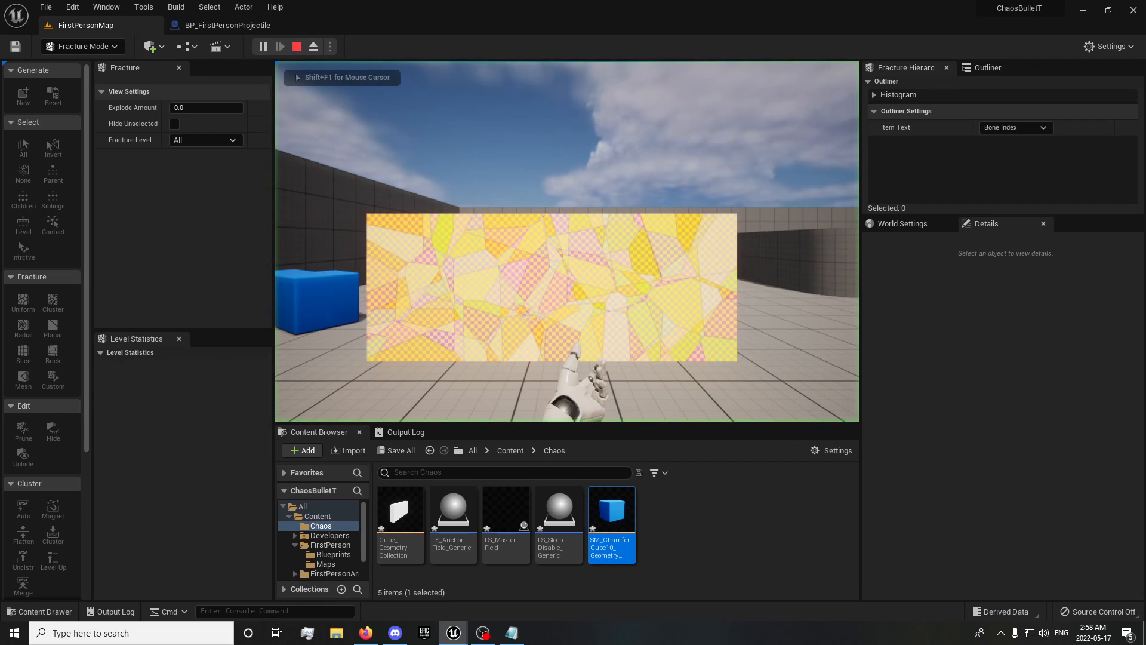
key("w")
key("w")
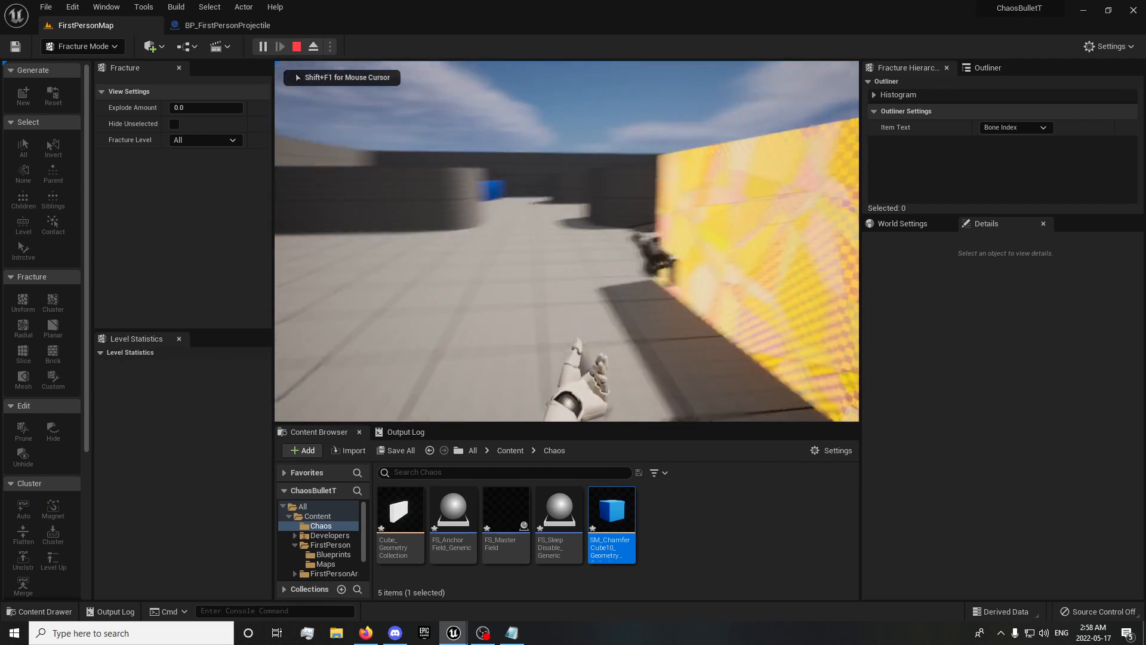
key("s")
left_click(567, 241)
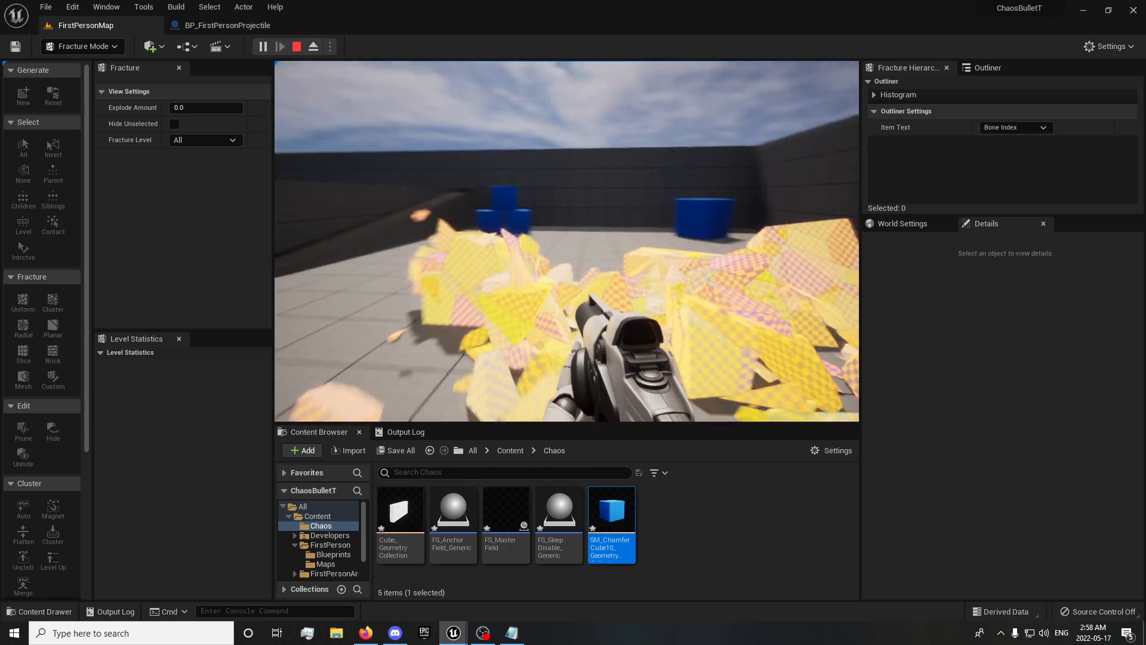
key("Escape")
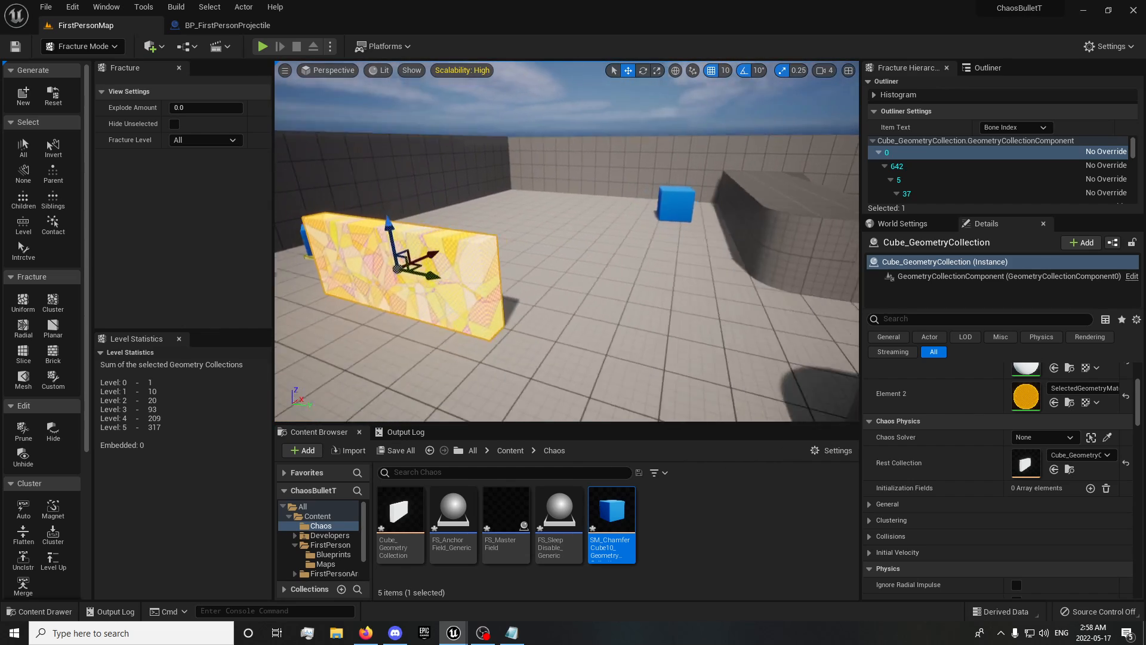
- In BP_FirstPersonProjectile, move Destroy Actor after CE Trigger and connect their execution pins, compile and save, and return to FirstPersonMap
left_click(234, 26)
right_click_drag(520, 270, 593, 311)
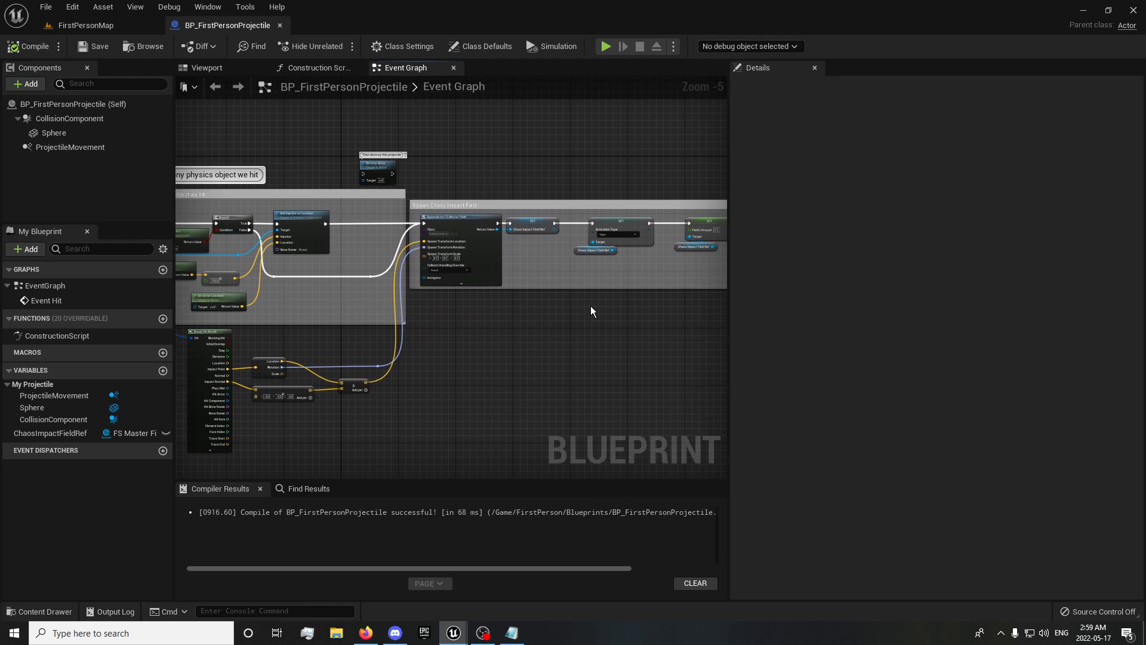
left_click_drag(451, 179, 697, 214)
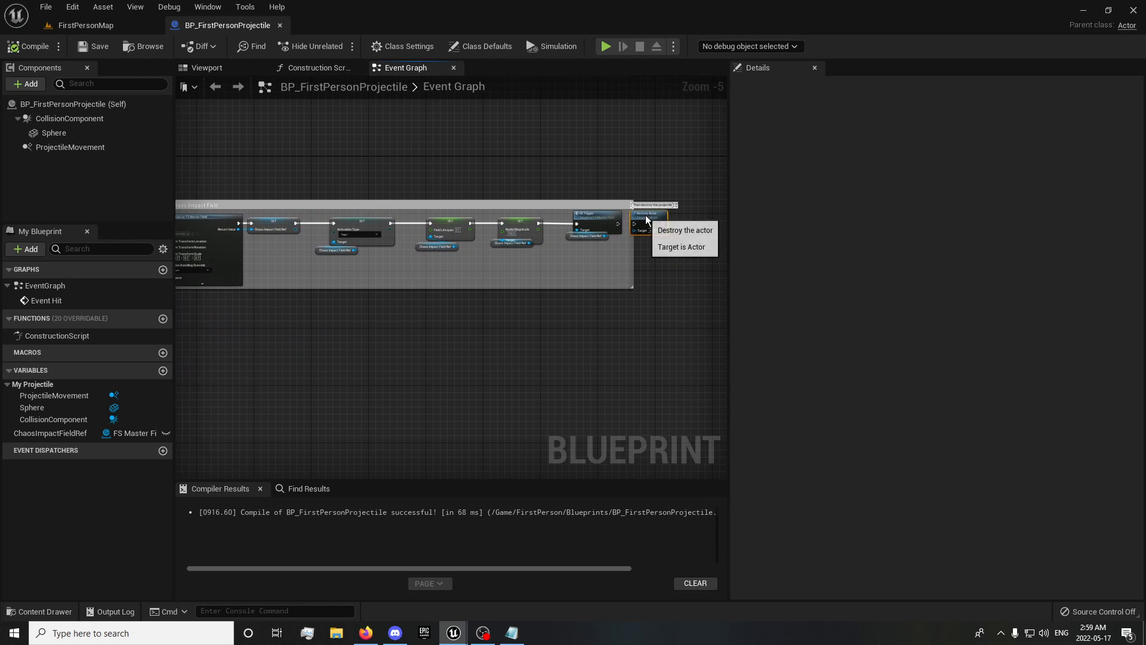
scroll(658, 216, "up", 4)
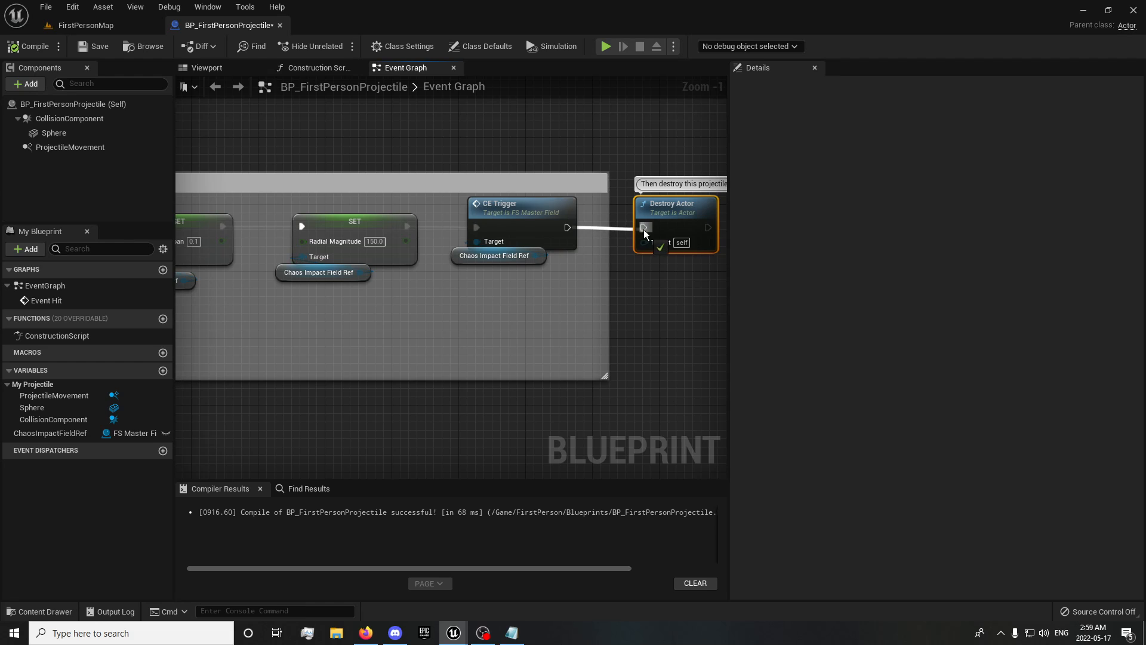
left_click_drag(645, 233, 644, 231)
left_click(48, 47)
left_click(83, 47)
left_click(83, 25)
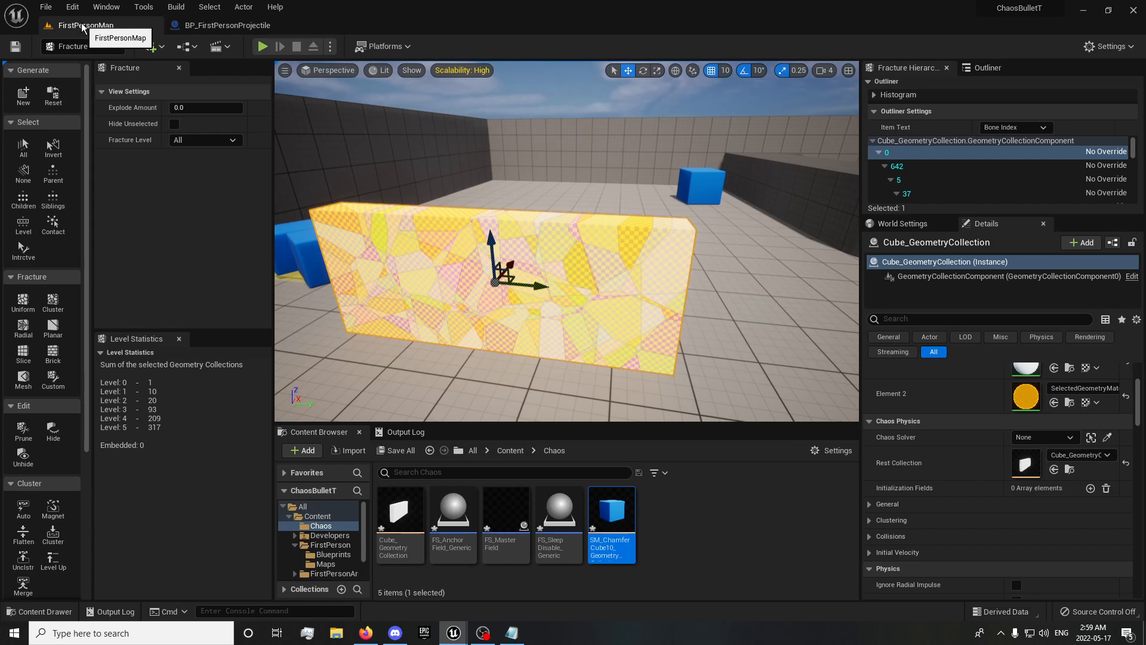
- Play-test the level by shooting the fractured wall until it breaks apart and inspecting the debris
left_click(341, 193)
key("w")
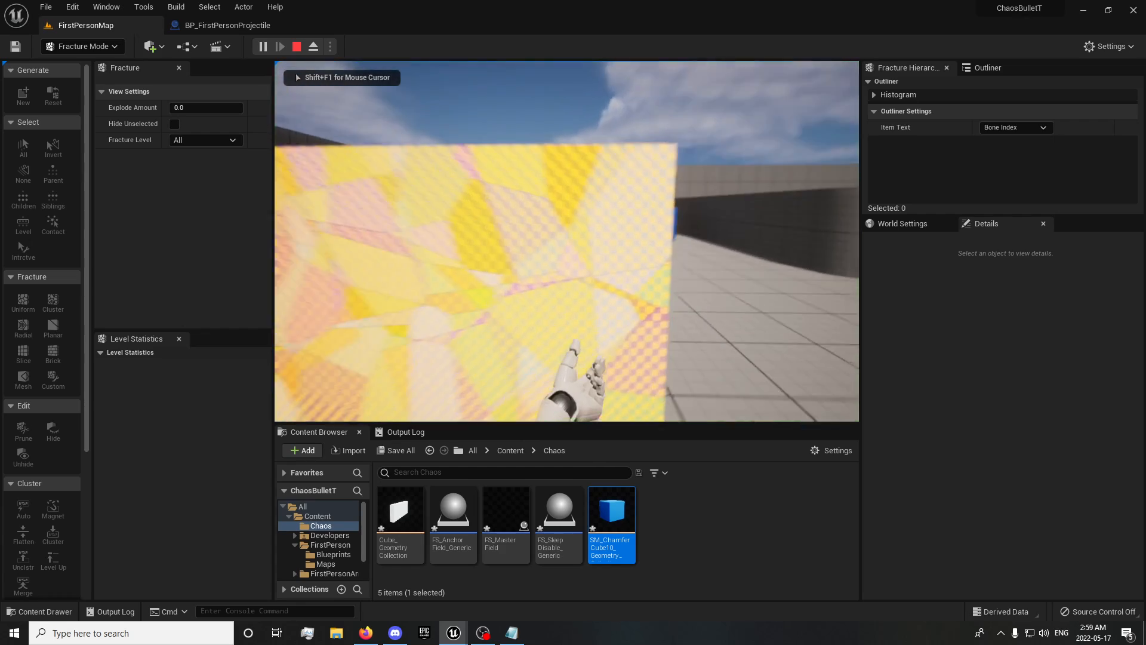
key("s")
left_click(566, 241)
left_click(567, 241)
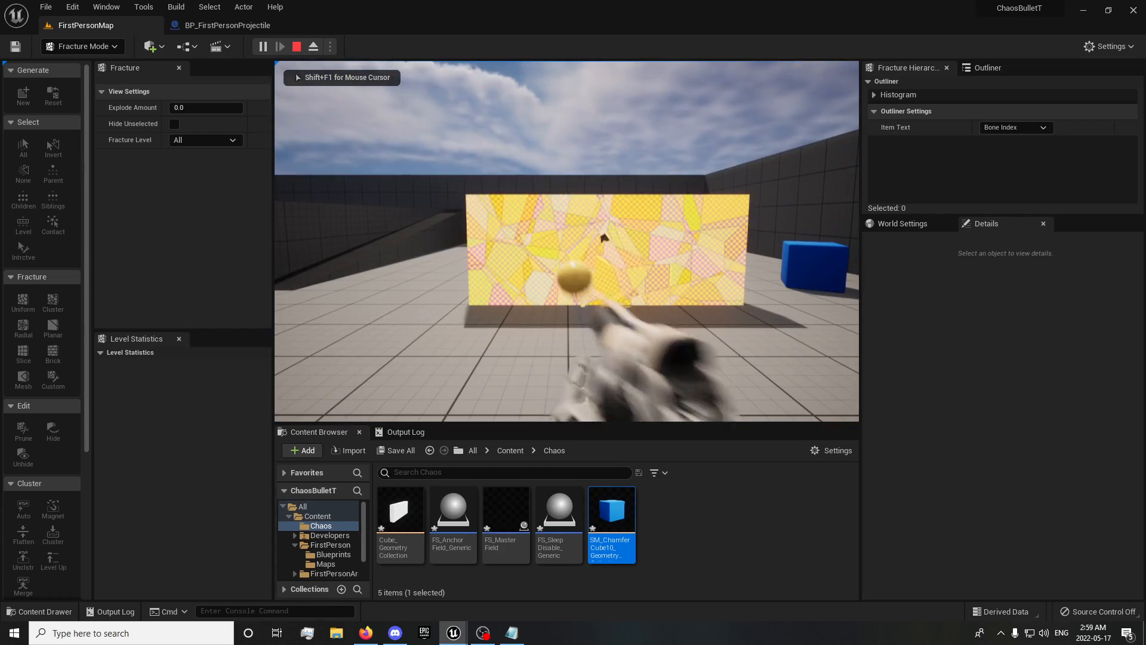
left_click(567, 241)
left_click(566, 241)
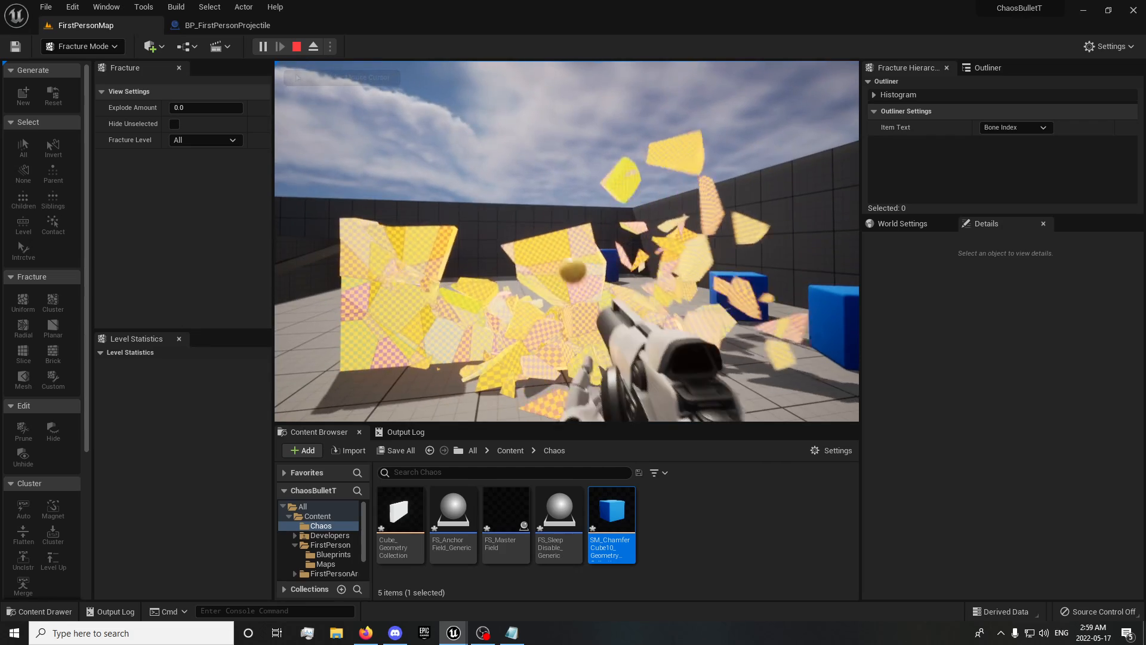
key("a")
key("w")
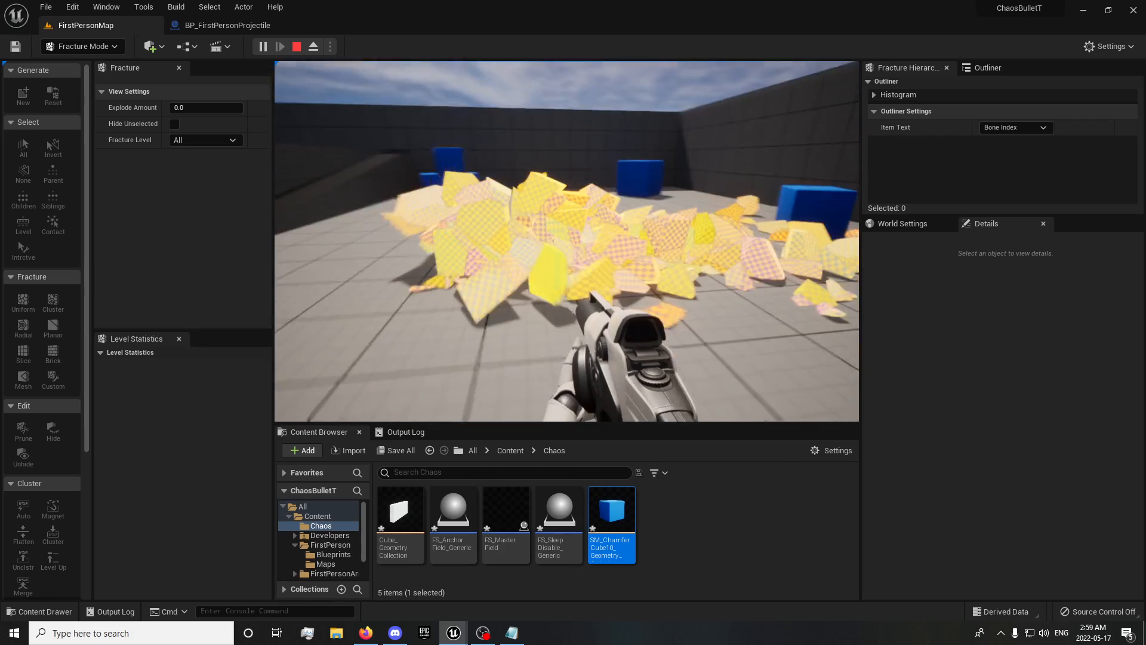
left_click(566, 241)
key("w")
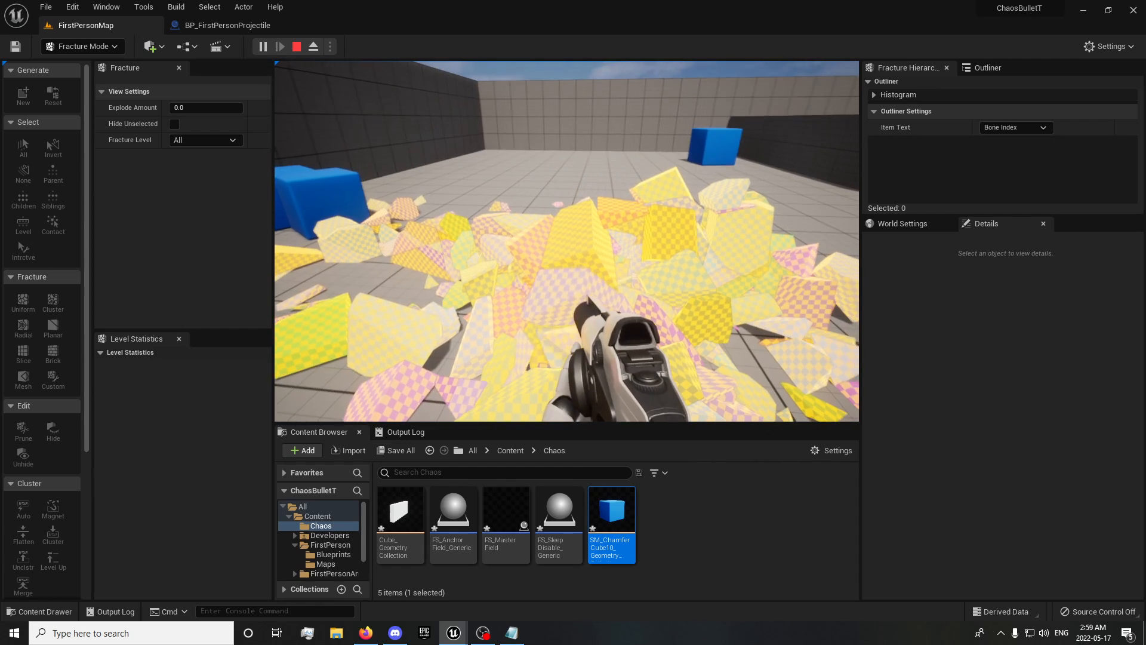
key("Escape")
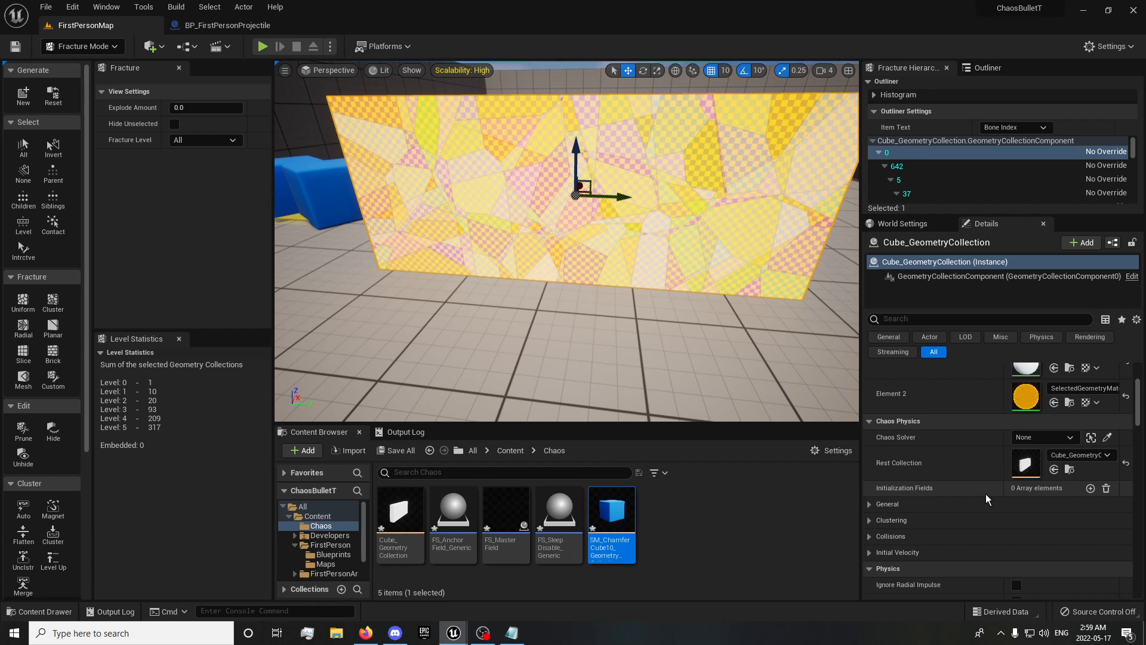
- Turn off Show Bone Colors for the wall's geometry collection
scroll(984, 493, "up", 5)
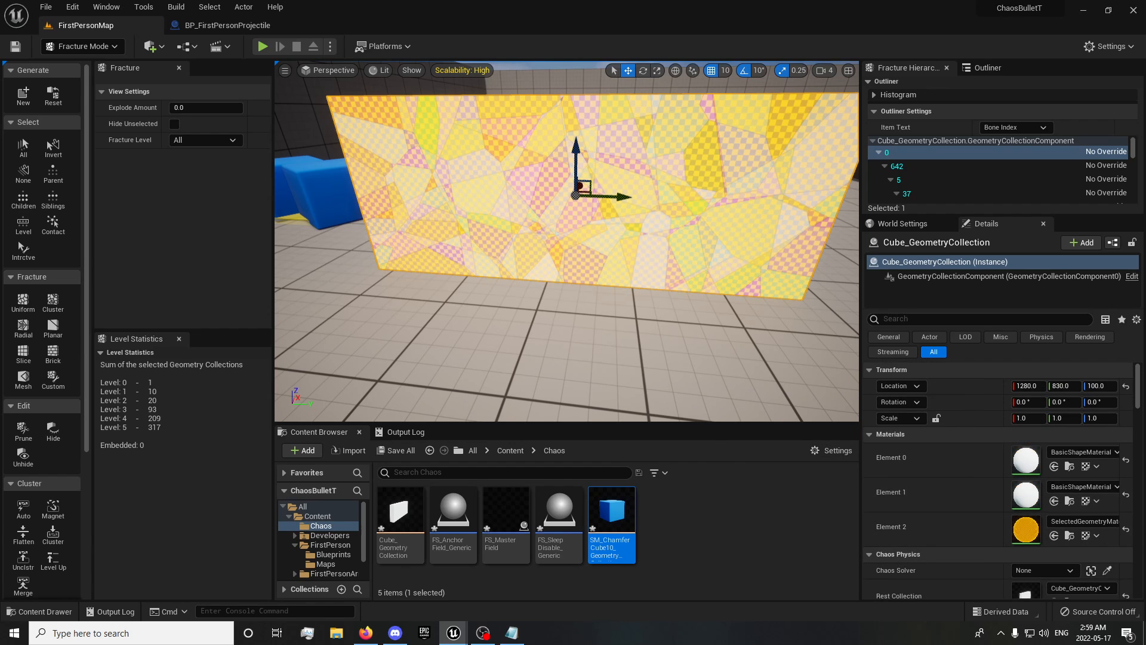
key("s")
right_click_drag(631, 265, 638, 229)
key("w")
key("w")
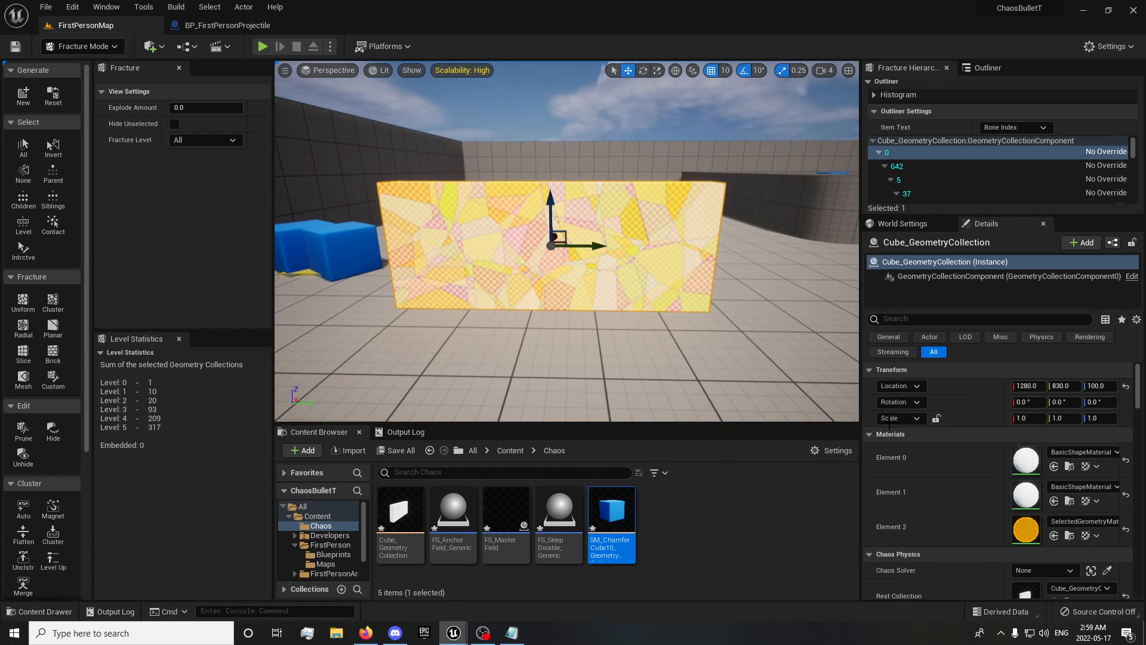
scroll(955, 478, "down", 5)
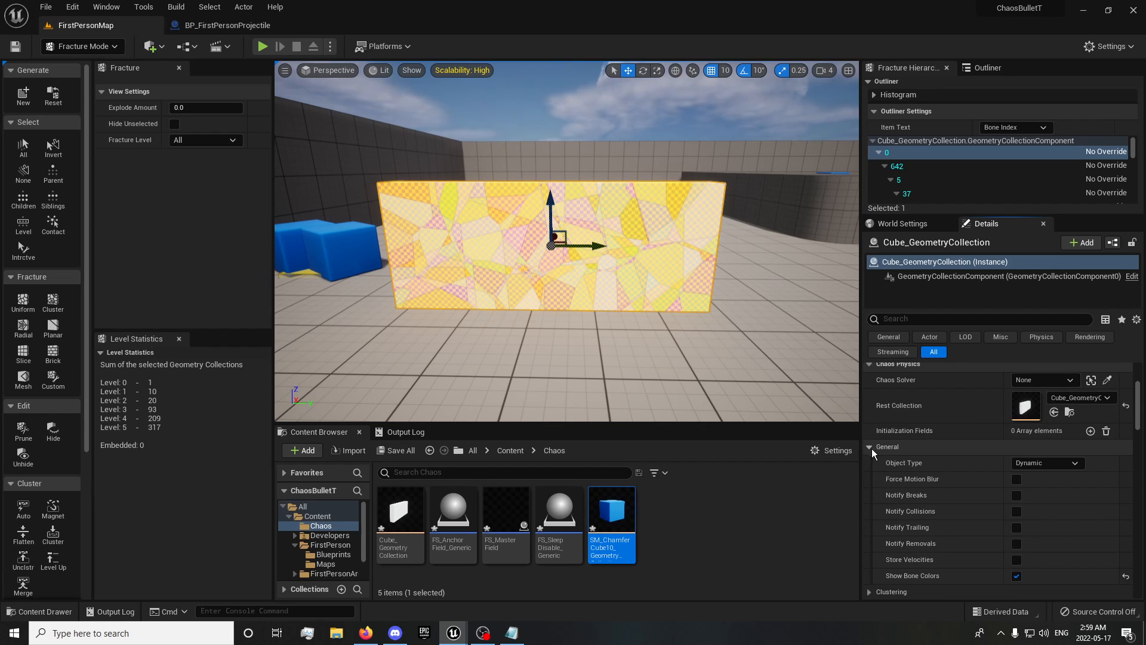
scroll(976, 509, "down", 2)
left_click(1016, 536)
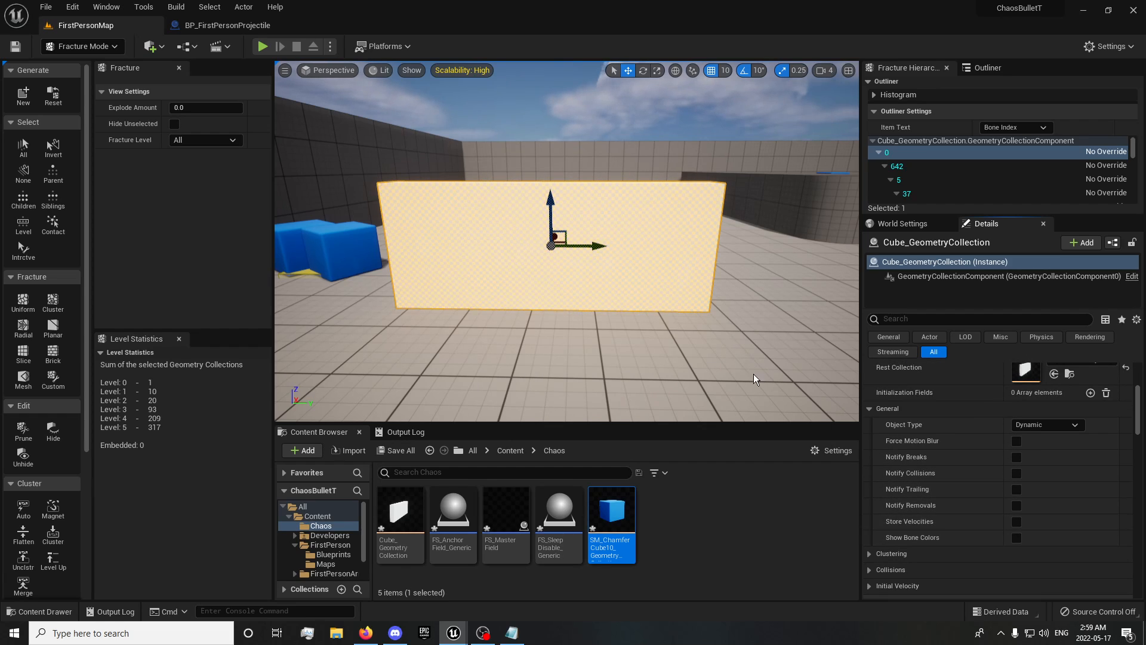
- Find the blue cube's MI_Solid_Blue material and assign it to Element 0 and Element 1 of the wall
left_click(309, 276)
scroll(959, 428, "up", 3)
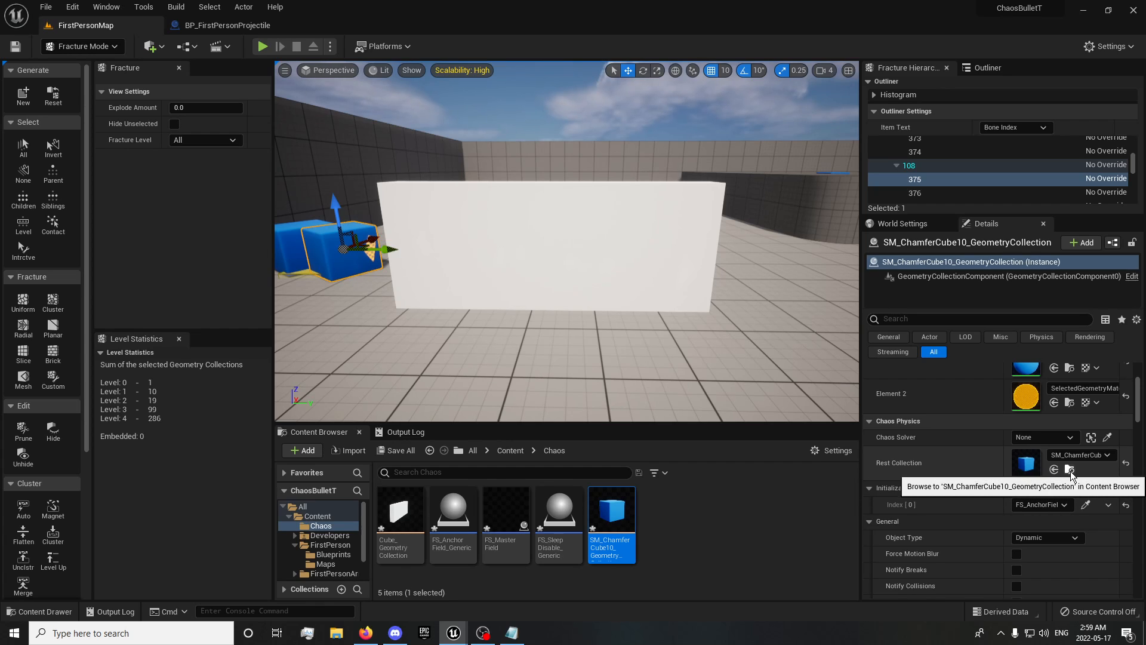
scroll(1071, 454, "up", 2)
left_click(1070, 425)
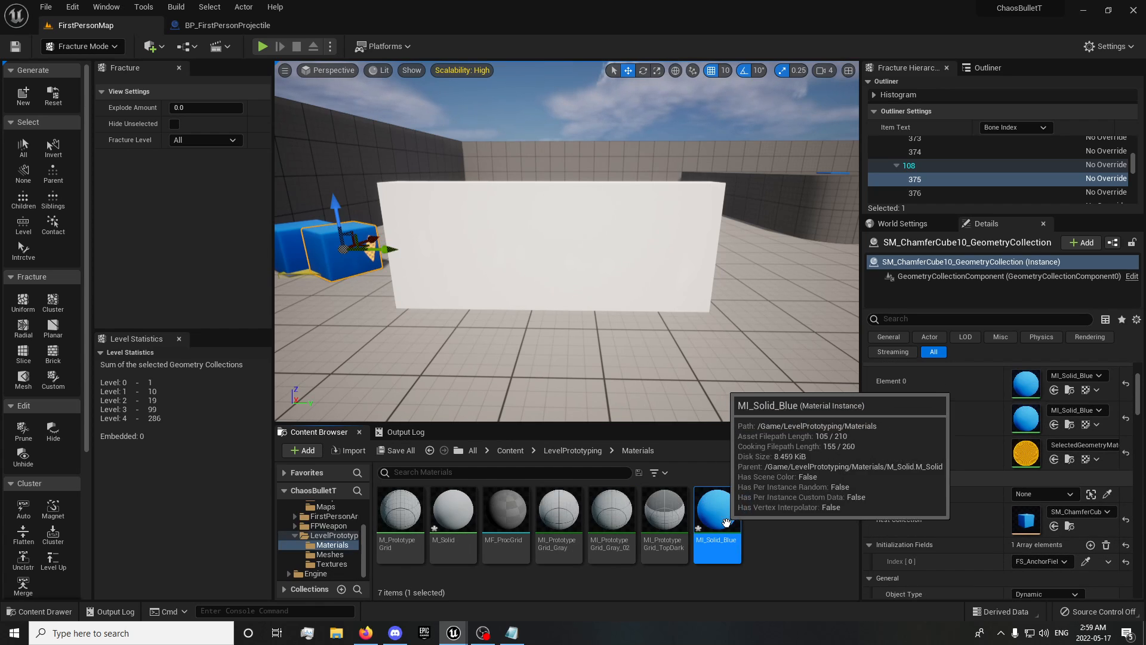
key("ctrl+z")
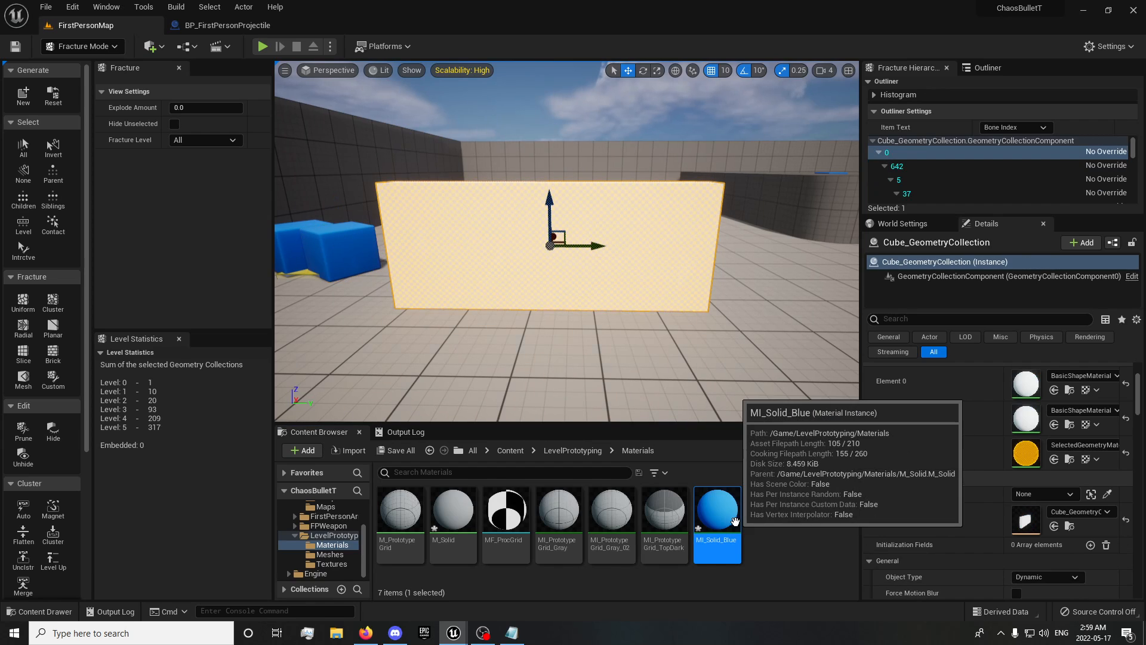
left_click_drag(734, 521, 967, 418)
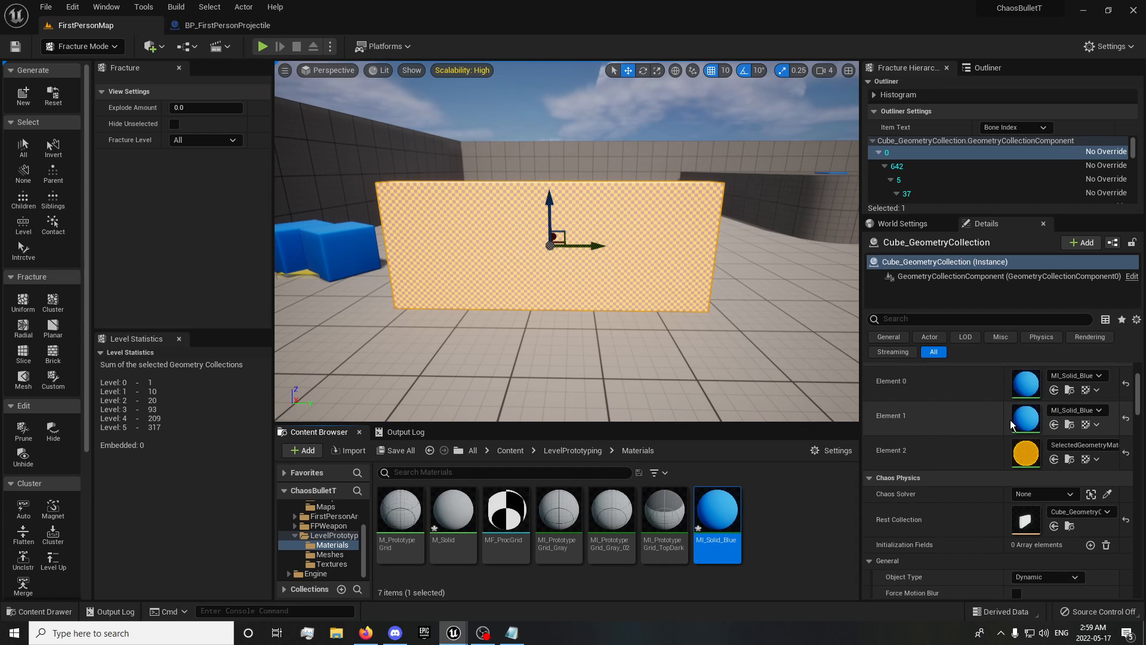
scroll(967, 436, "up", 1)
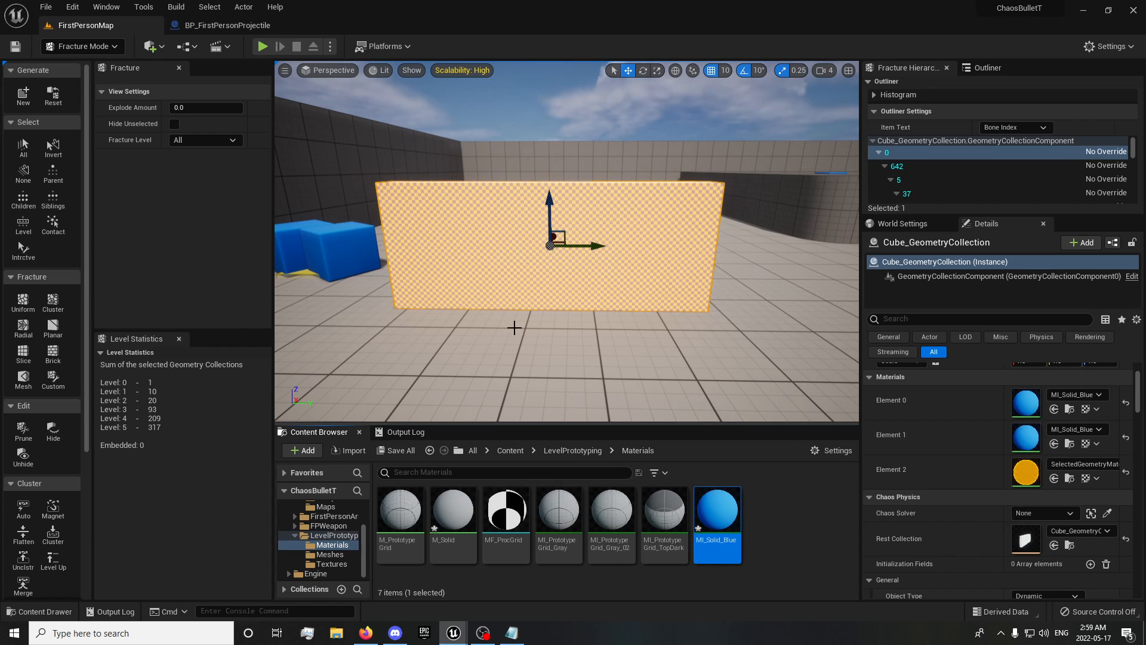
- Move the blue wall along the X axis toward the far side of the room
left_click(536, 298)
mouse_move(522, 285)
right_mouse_down()
mouse_move(358, 310)
mouse_move(525, 284)
right_mouse_up()
key("s")
left_click_drag(641, 238, 816, 238)
key("d")
right_click_drag(642, 261, 640, 246)
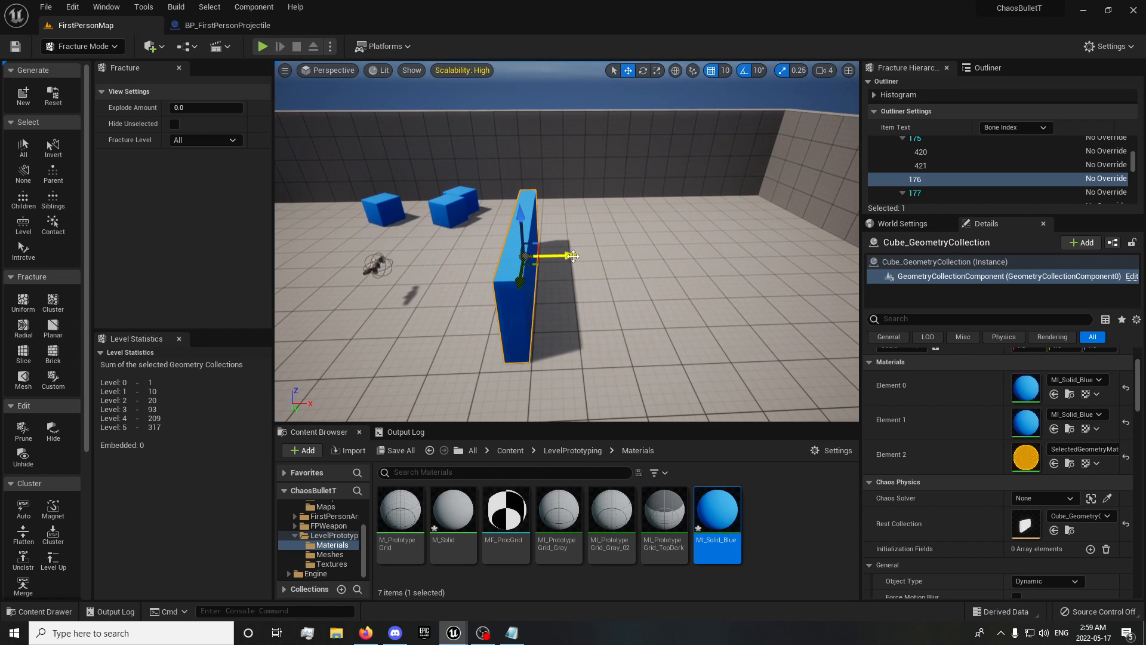
left_click_drag(572, 255, 869, 252)
key("f")
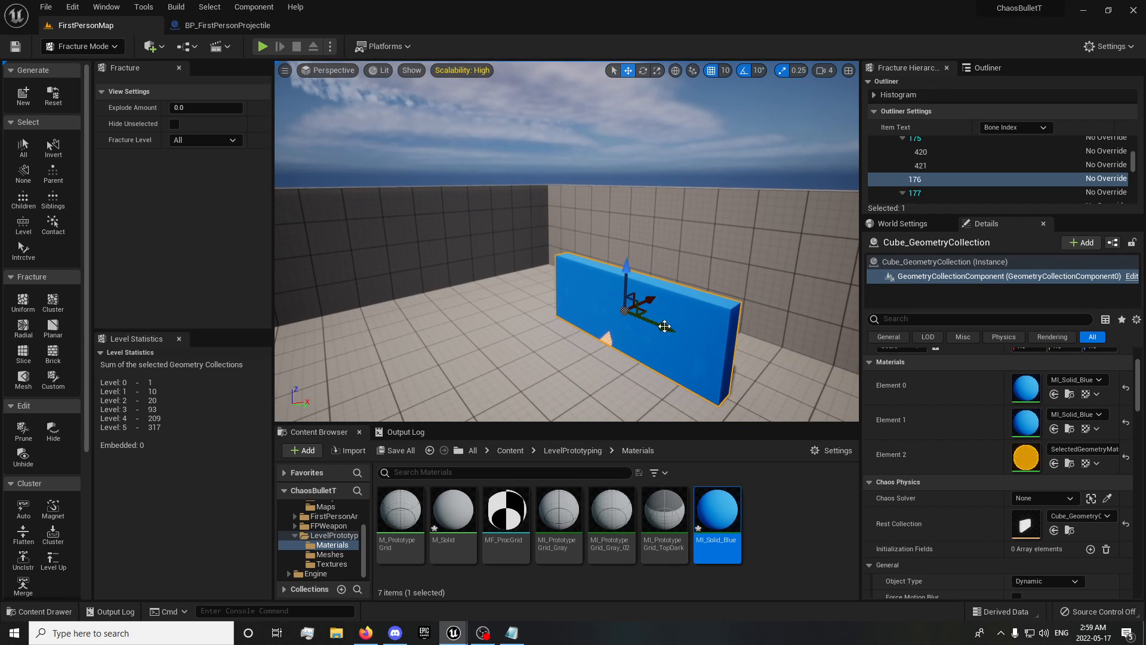
- Place a second Cube_GeometryCollection from the Chaos folder beside the blue wall and raise it above the floor
scroll(338, 536, "up", 3)
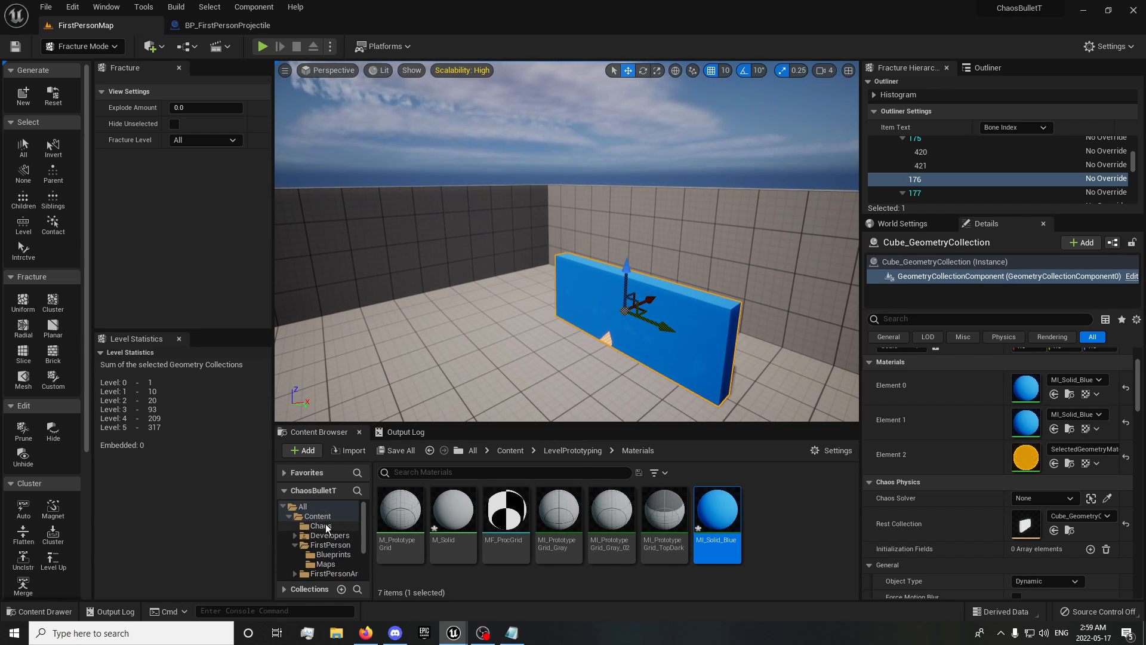
left_click(322, 525)
right_click_drag(536, 332, 574, 332)
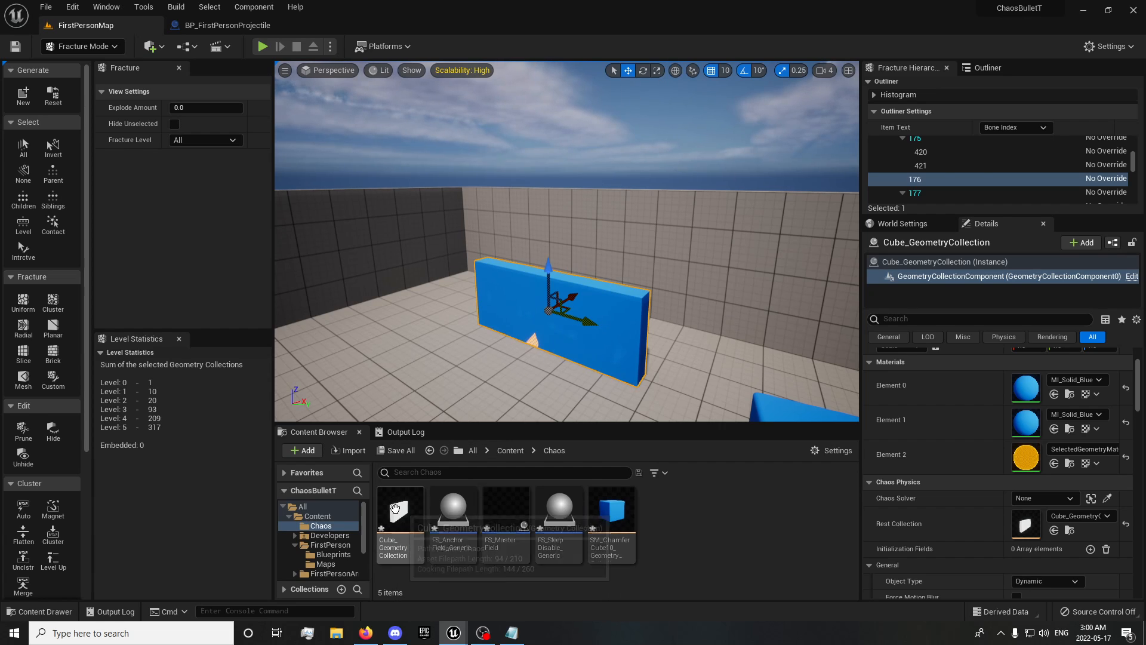
left_click_drag(398, 509, 482, 288)
key("Escape")
right_click_drag(414, 333, 495, 358)
key("a")
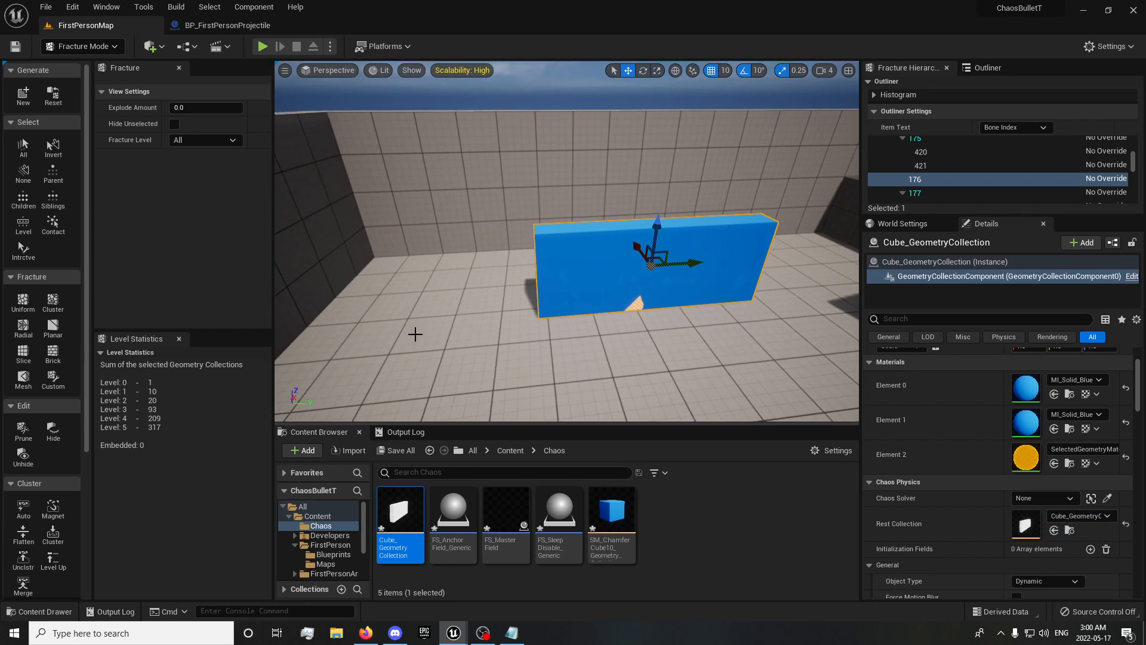
left_click_drag(398, 515, 456, 297)
left_click_drag(449, 233, 468, 105)
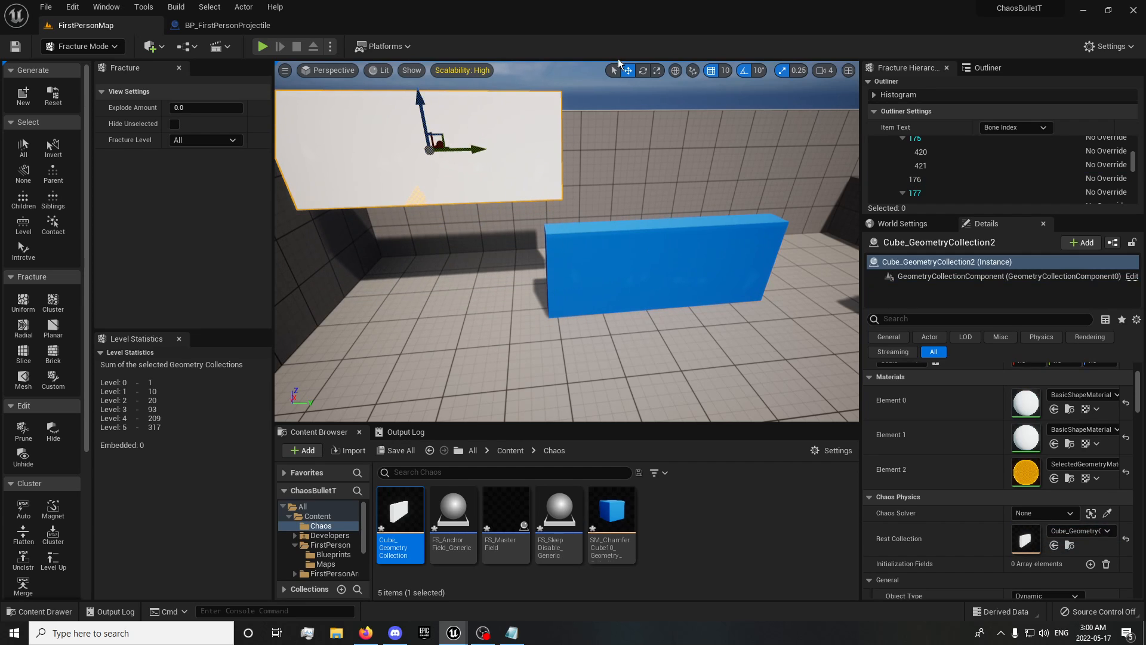
- Rotate the white geometry collection to lie flat as a slab, then shift it toward the room's wall and raise it
left_click(642, 70)
left_click_drag(390, 123, 452, 144)
key("d")
right_click_drag(572, 142, 418, 122)
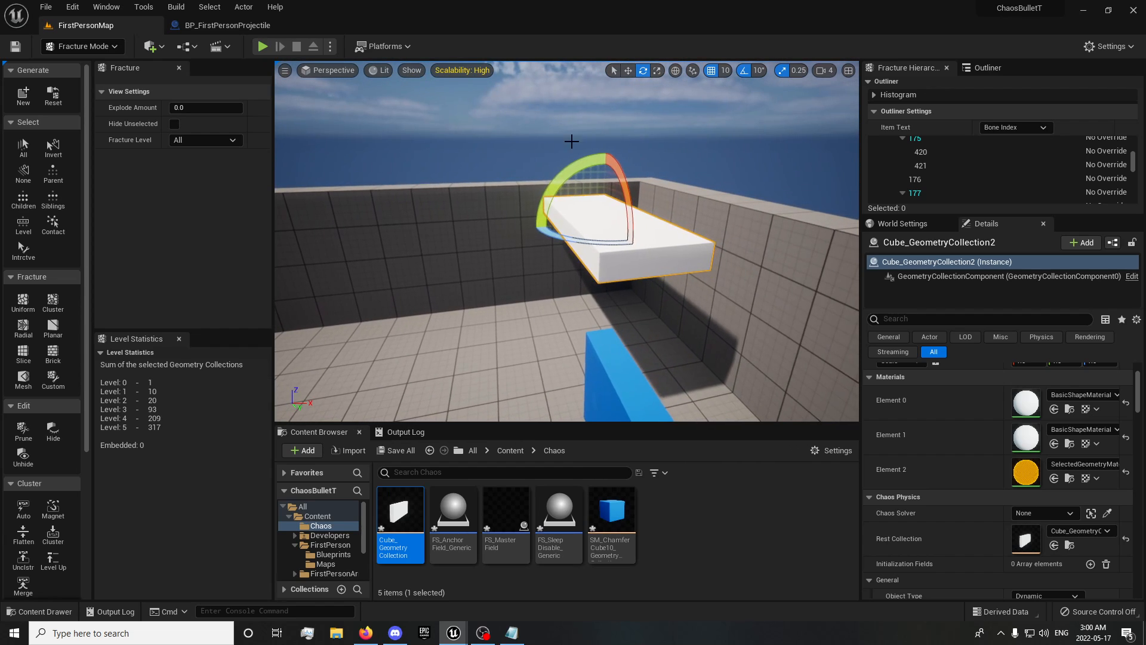
left_click(628, 70)
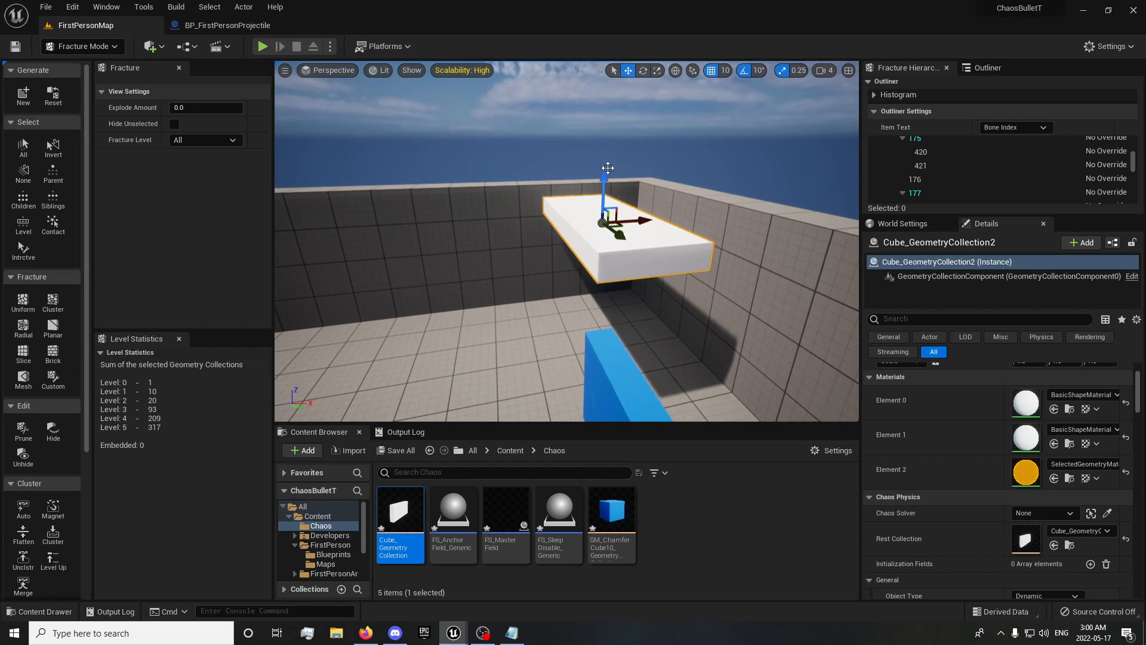
left_click_drag(642, 219, 688, 224)
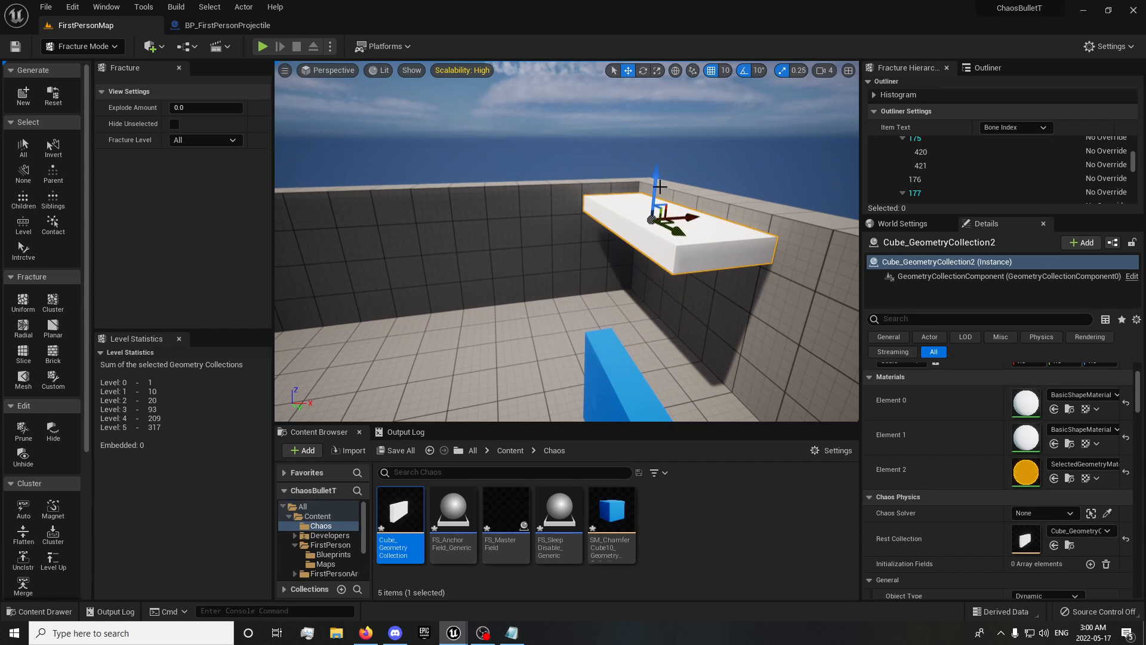
left_click_drag(660, 187, 657, 142)
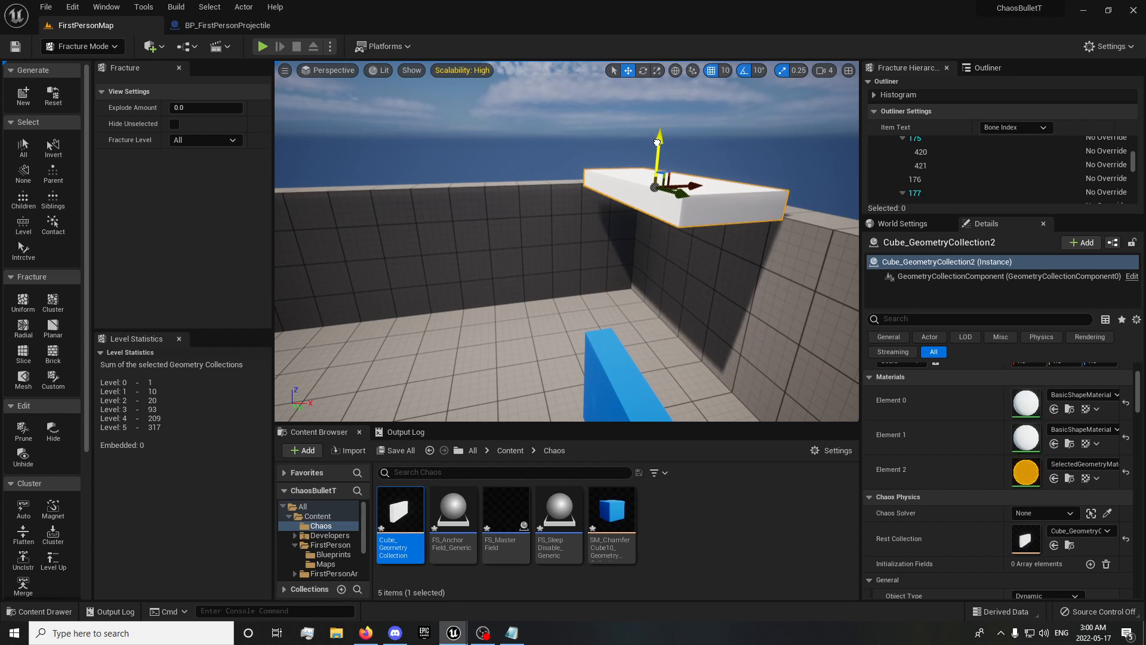
- Move the blue wall beneath the white slab and raise it close to the slab's underside
key("a")
right_click_drag(634, 240, 634, 240)
key("w")
left_click(657, 345)
scroll(656, 345, "down", 5)
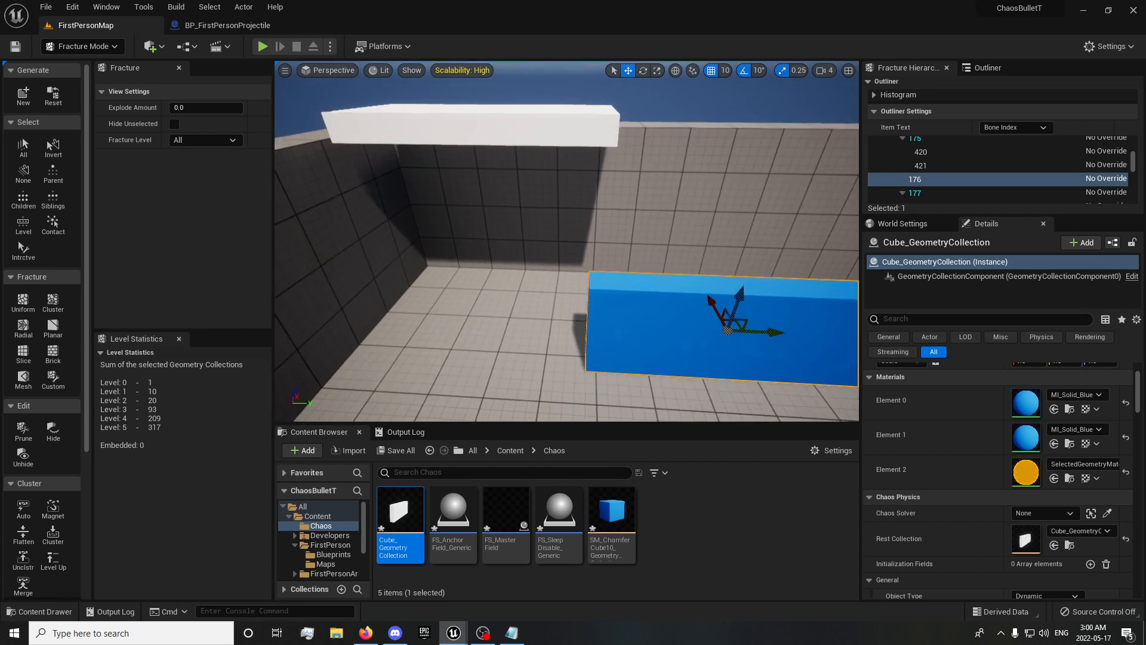
left_click_drag(719, 311, 509, 252)
right_click_drag(509, 252, 349, 229)
key("d")
left_click_drag(537, 237, 511, 144)
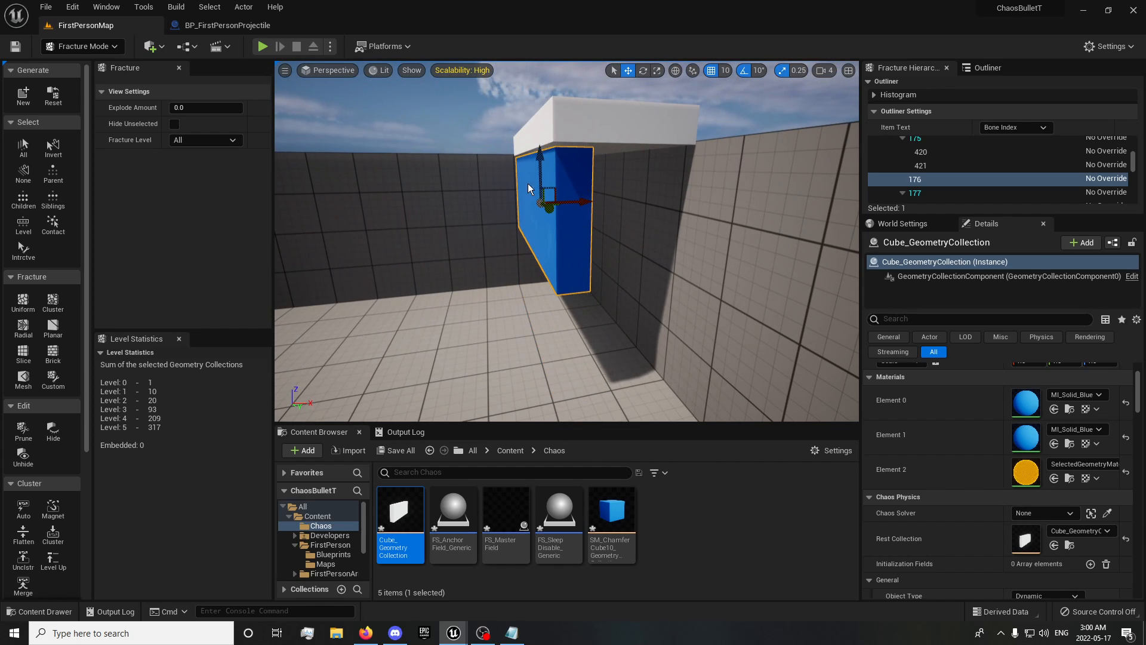
- Fine-tune the blue wall's position to sit flush under the slab's front edge, then re-enable grid snapping
left_click_drag(565, 202, 558, 201)
right_click_drag(558, 200, 654, 218)
key("a")
left_click_drag(661, 247, 628, 193)
left_click_drag(668, 240, 676, 242)
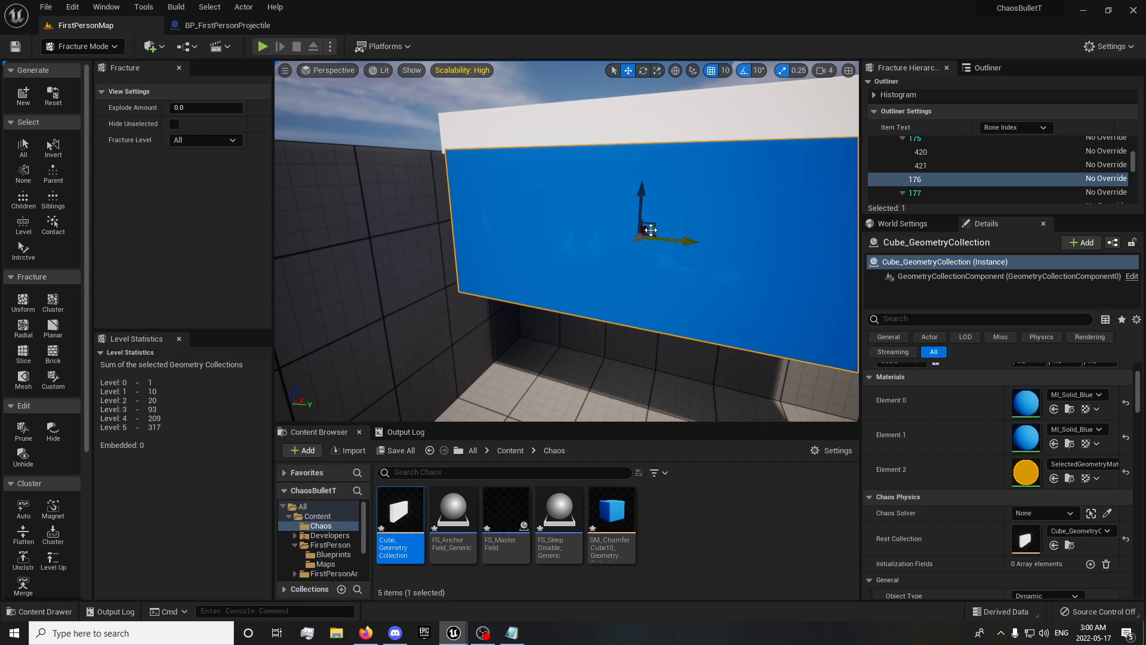
left_click_drag(642, 192, 643, 199)
mouse_move(608, 223)
right_mouse_down()
mouse_move(624, 216)
mouse_move(620, 234)
right_mouse_up()
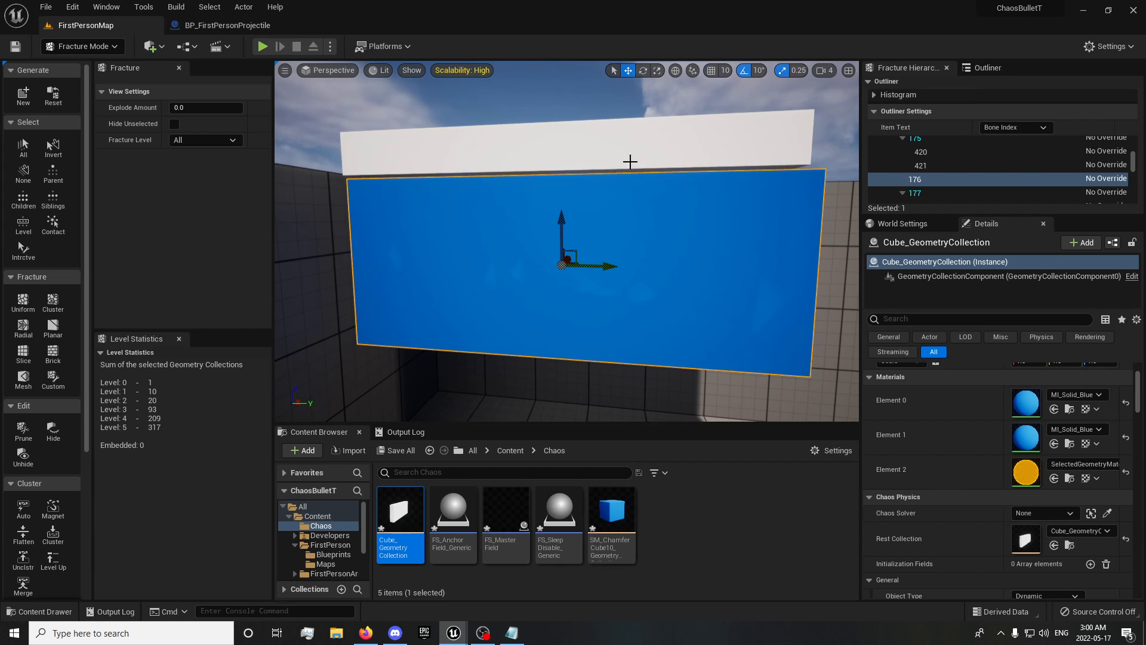
left_click_drag(557, 217, 563, 214)
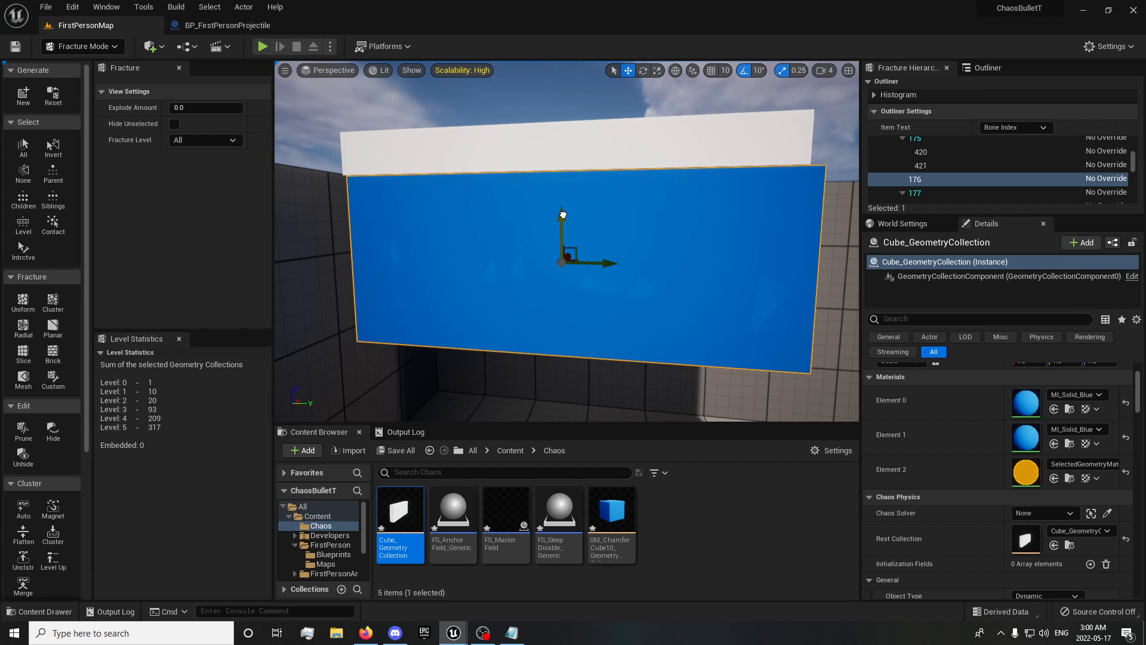
left_click_drag(591, 263, 589, 262)
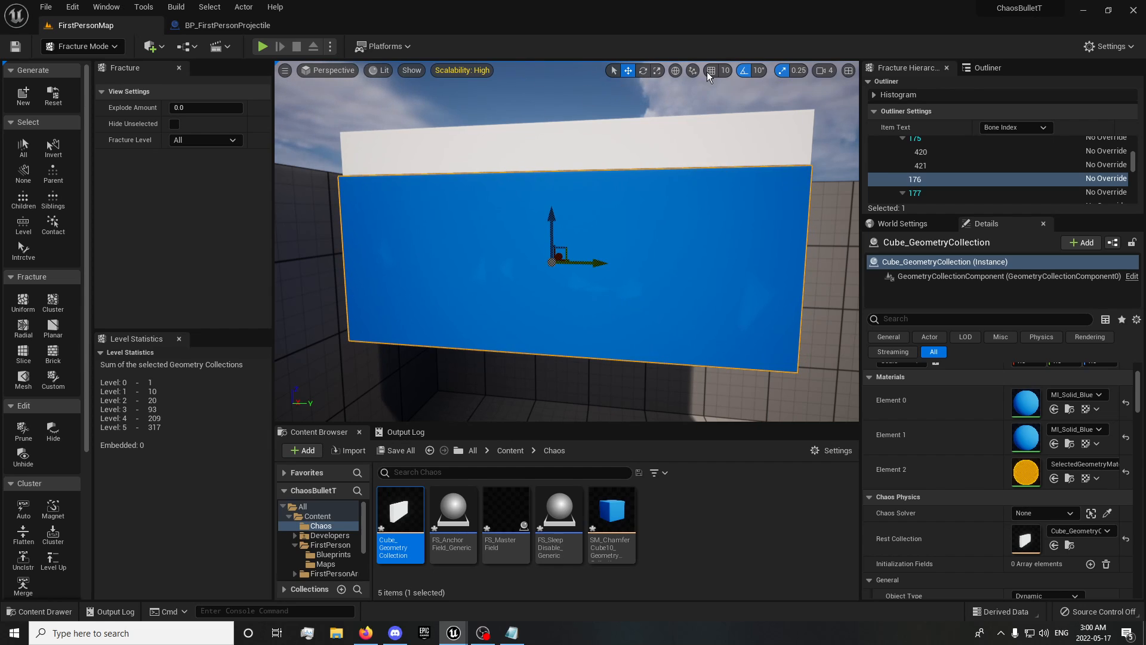
left_click(709, 71)
- Place an FS_AnchorField_Generic where the white slab meets the room's wall
key("d")
right_click_drag(556, 298, 424, 298)
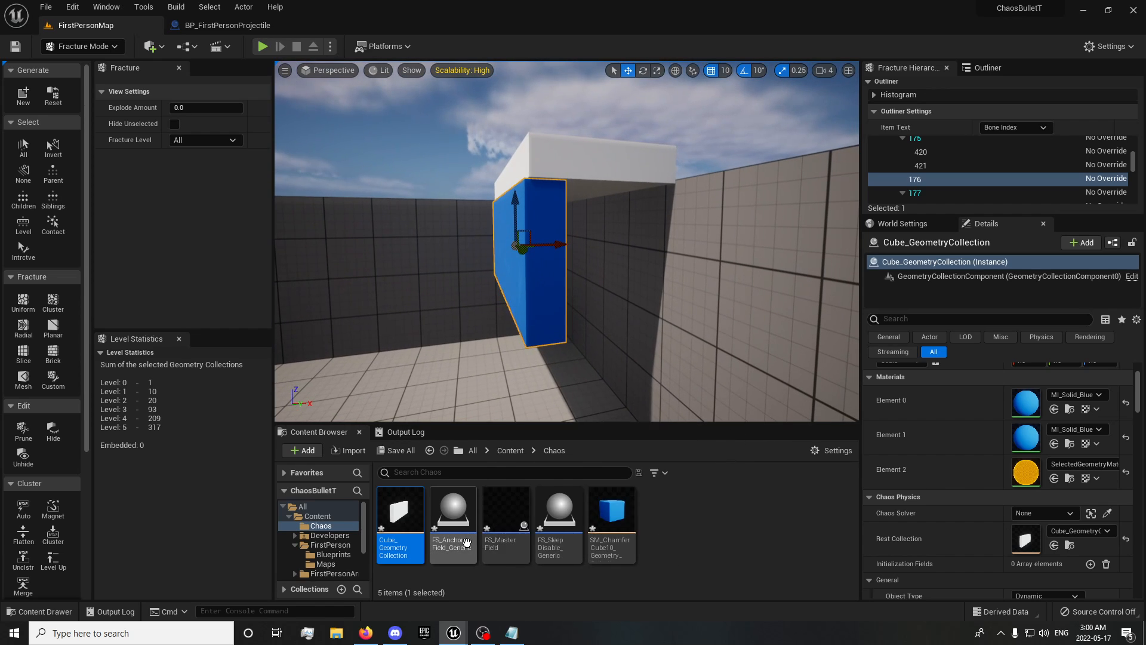
left_click_drag(464, 523, 669, 197)
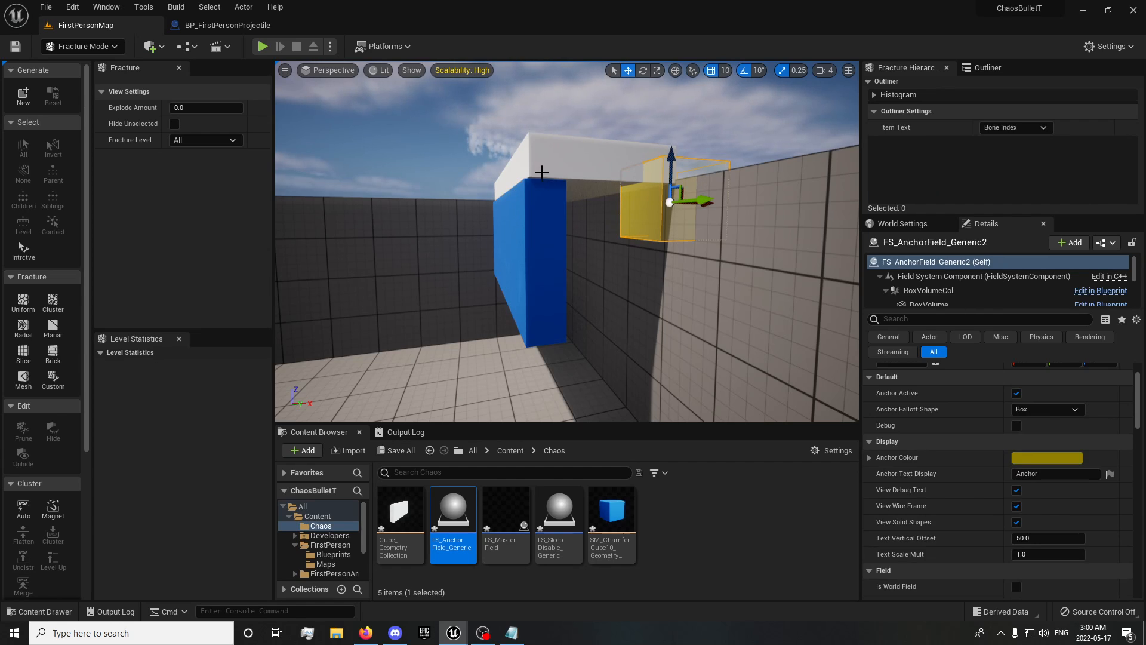
- Select the white slab and blue wall together and move them toward the room's wall and slightly up
left_click(562, 177)
left_click(542, 251, "ctrl")
left_click_drag(556, 239, 577, 249)
left_click_drag(542, 200, 542, 193)
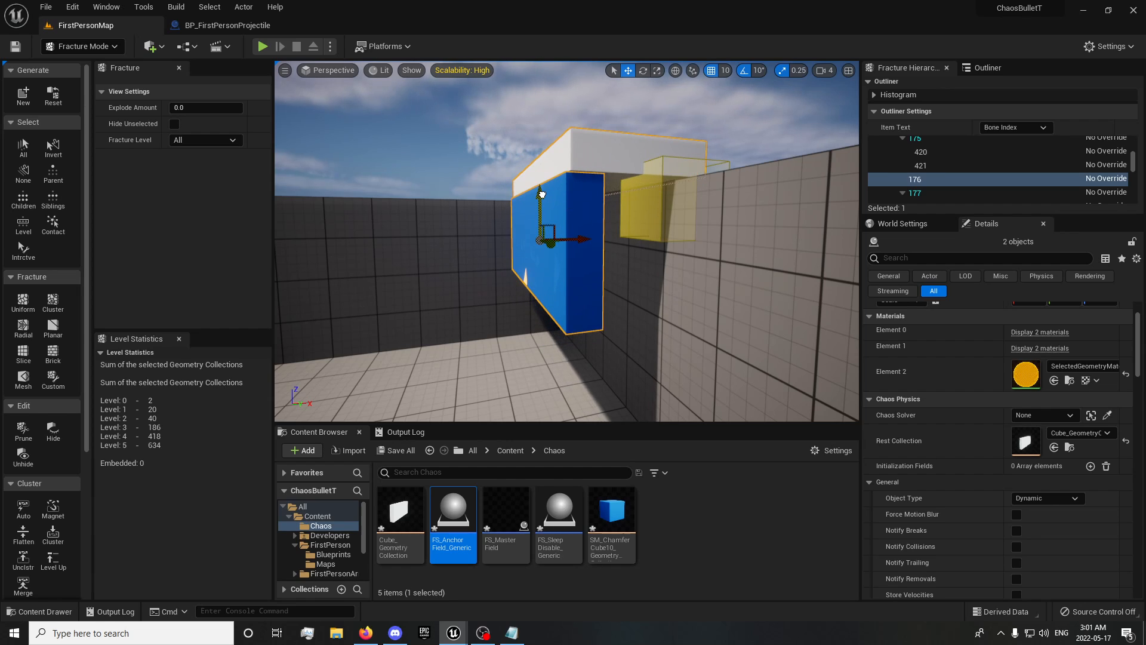
- Select the anchor field by the room's wall and set its Y scale to 5
left_click(662, 201)
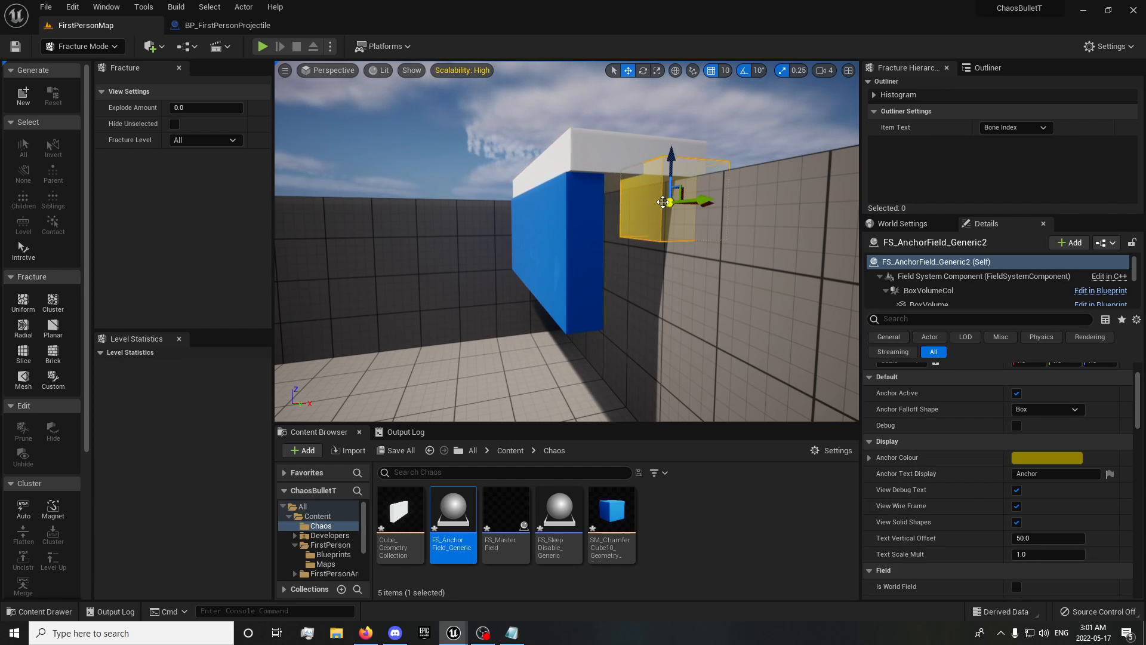
middle_click_drag(482, 276, 530, 225)
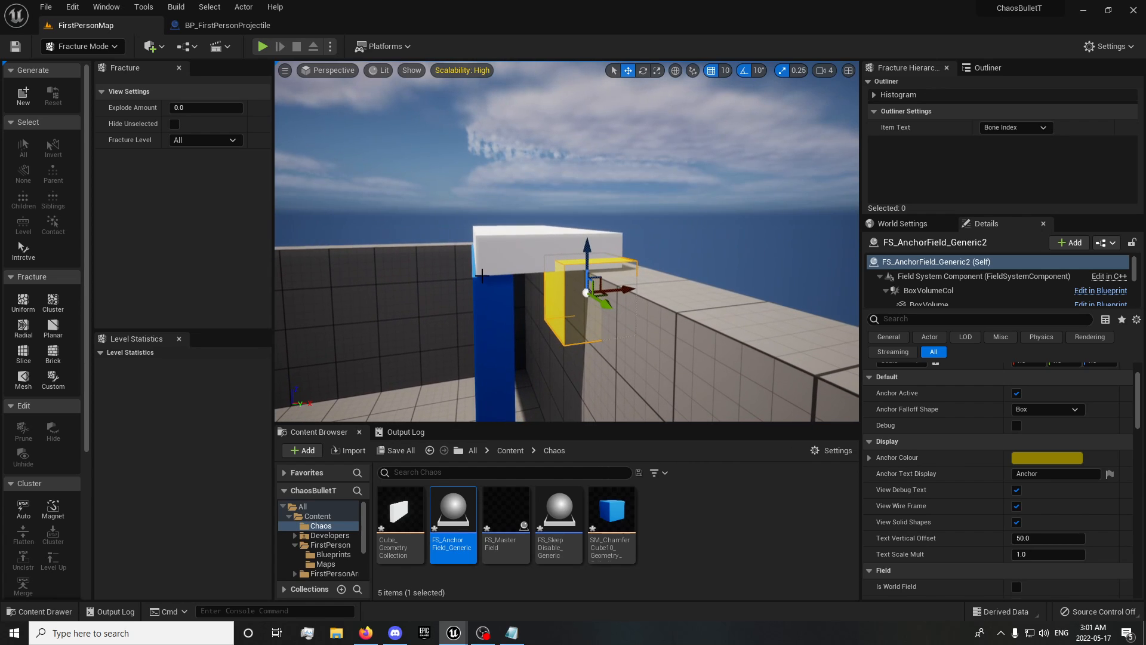
left_click_drag(604, 294, 604, 293)
right_click_drag(587, 293, 699, 335)
scroll(1042, 467, "up", 3)
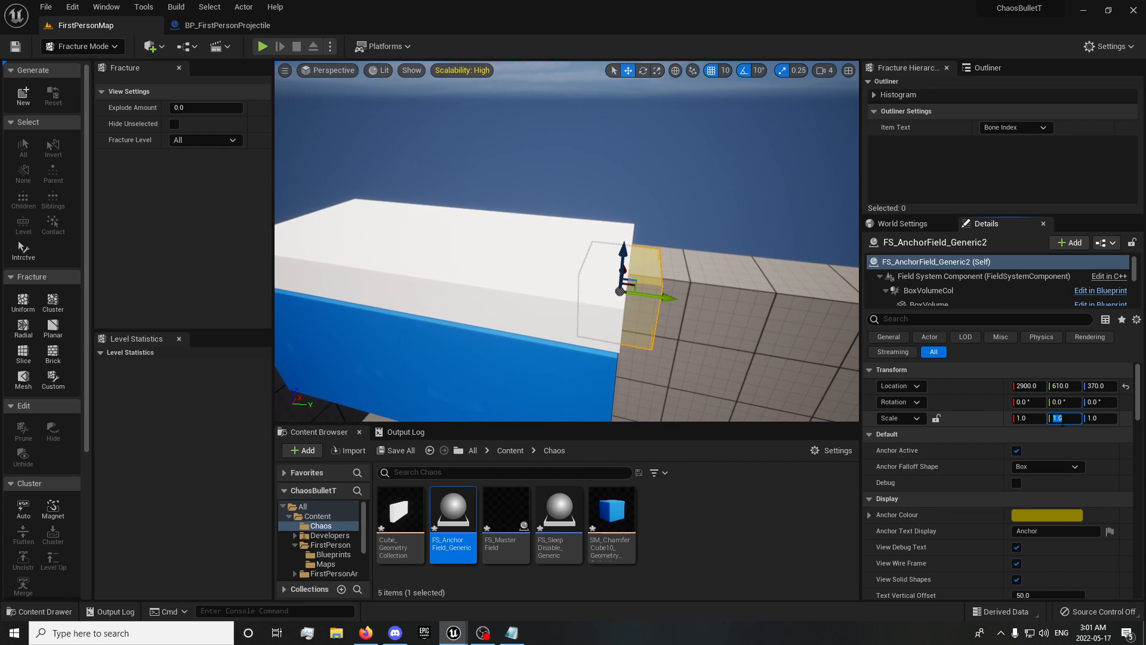
type("5")
key("Return")
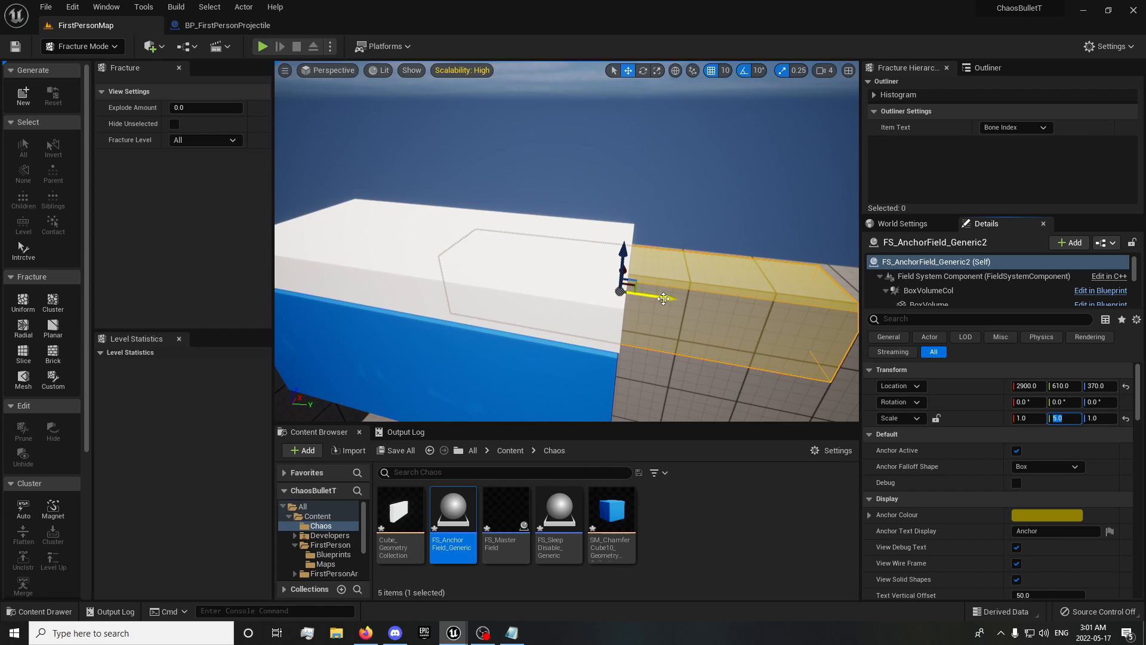
- Move the stretched anchor field along the white slab's wall-side edge to X 2930 and Y 380
left_click_drag(663, 299, 511, 278)
key("d")
right_click_drag(506, 278, 460, 268)
key("a")
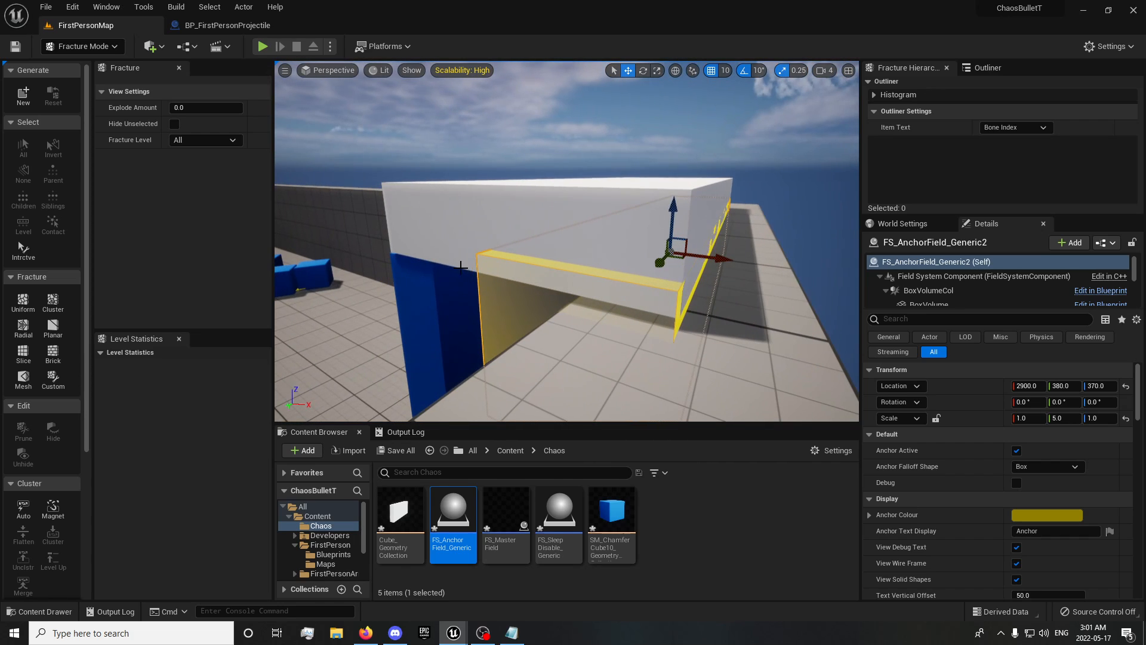
left_click_drag(725, 259, 757, 265)
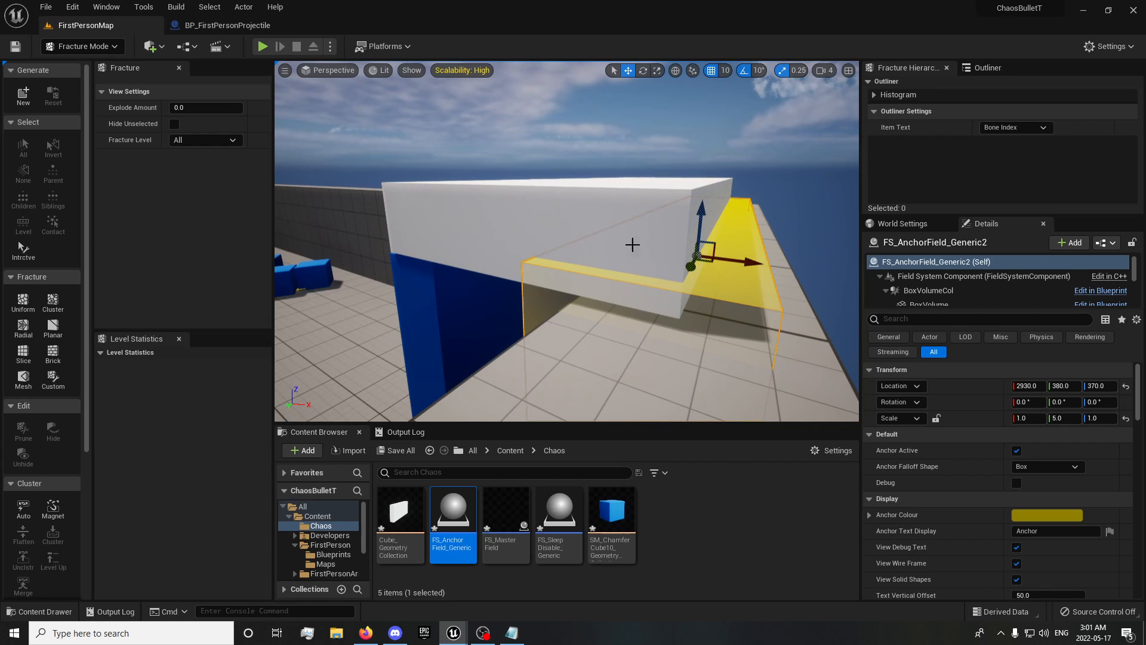
- Add an initialization field to the white slab and pick the stretched anchor field for it from the scene
scroll(991, 528, "down", 3)
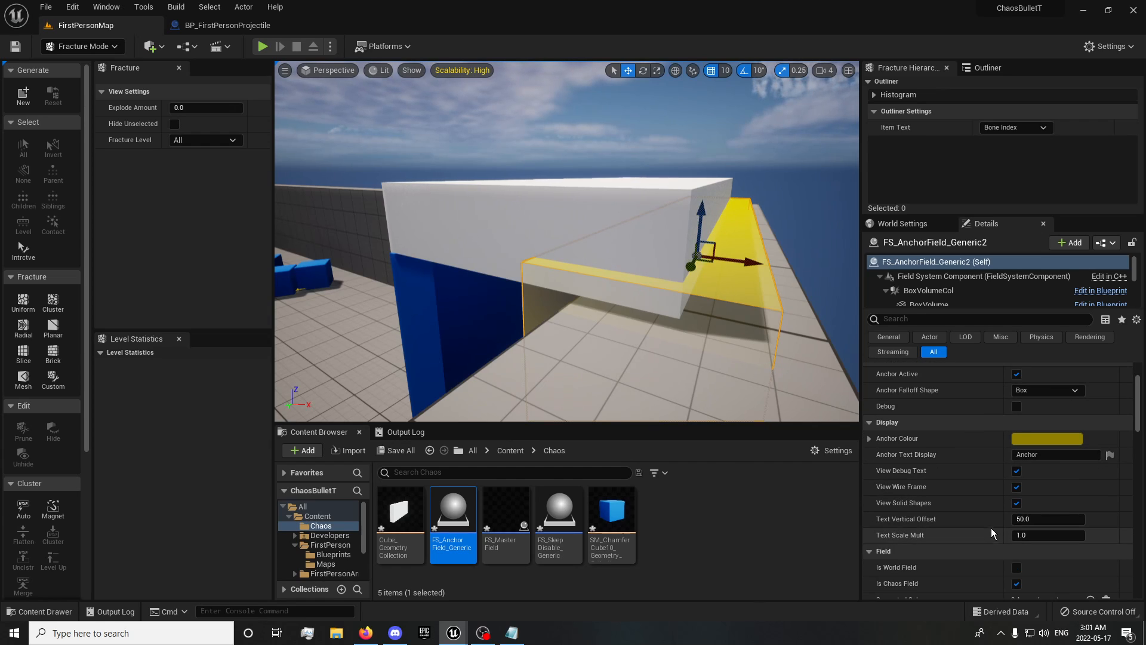
scroll(987, 521, "down", 1)
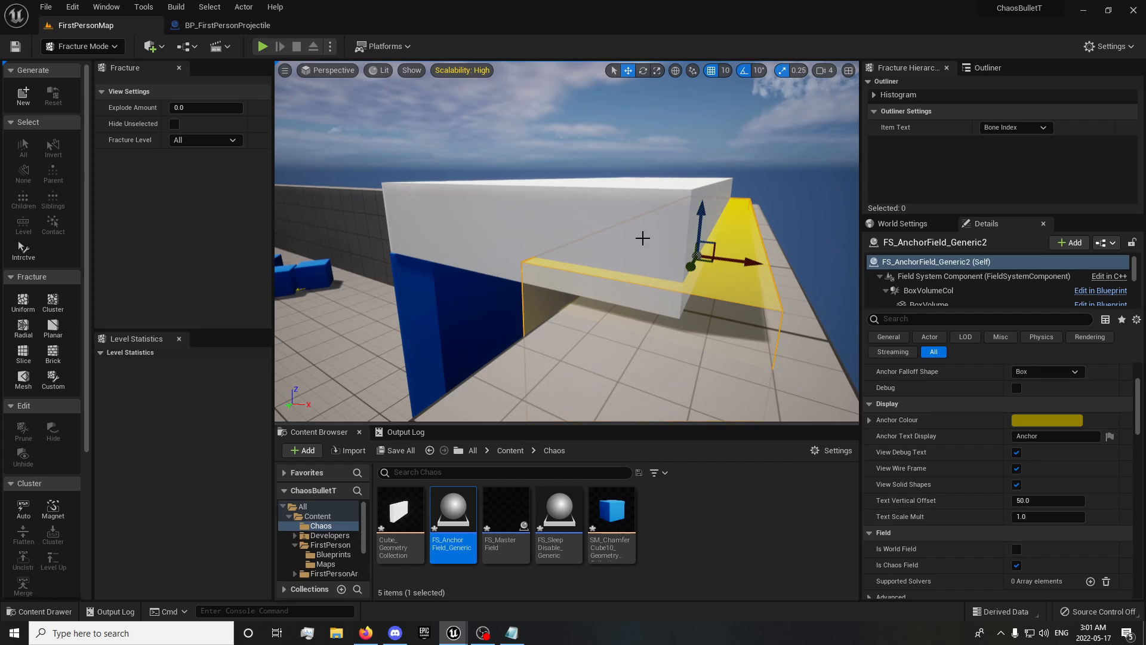
left_click(571, 206)
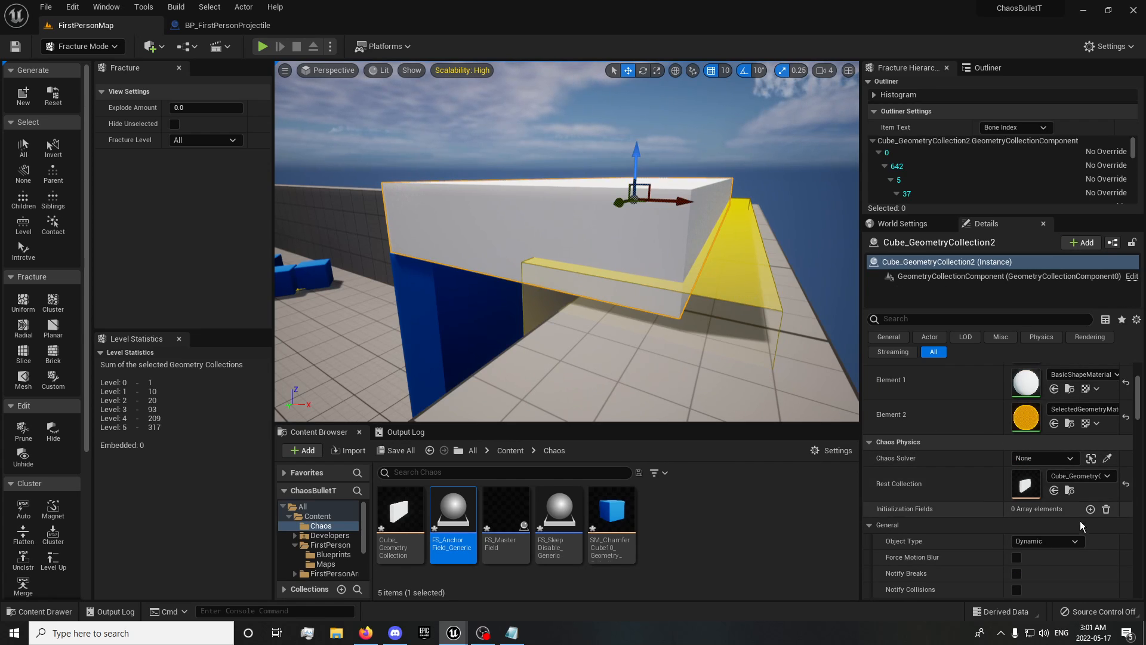
left_click(1093, 511)
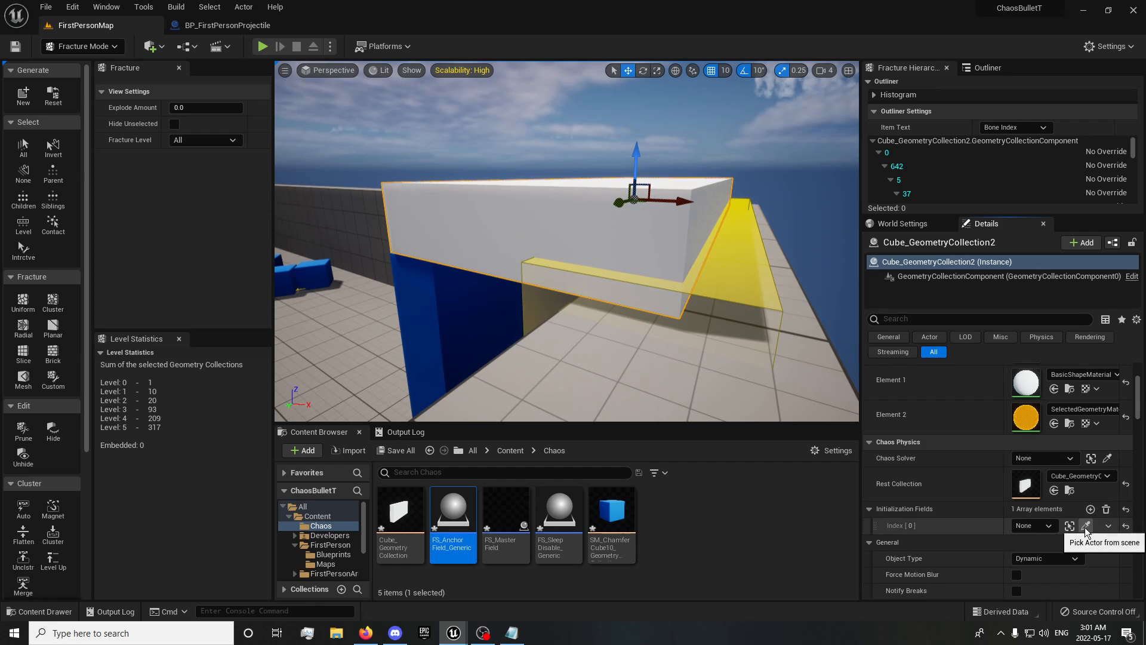
left_click(1086, 529)
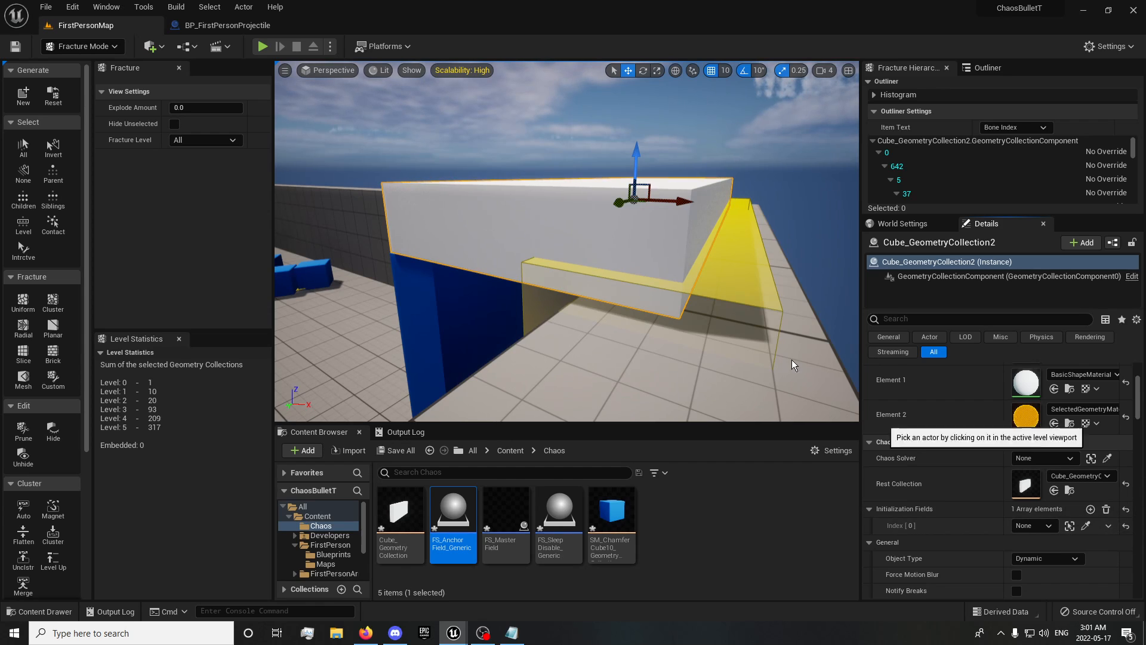
left_click(727, 262)
- Duplicate the stretched anchor field to the blue wall's upper edge, placing the copy at X 2790 and Z 390
right_click_drag(741, 283, 657, 277)
left_click(656, 277)
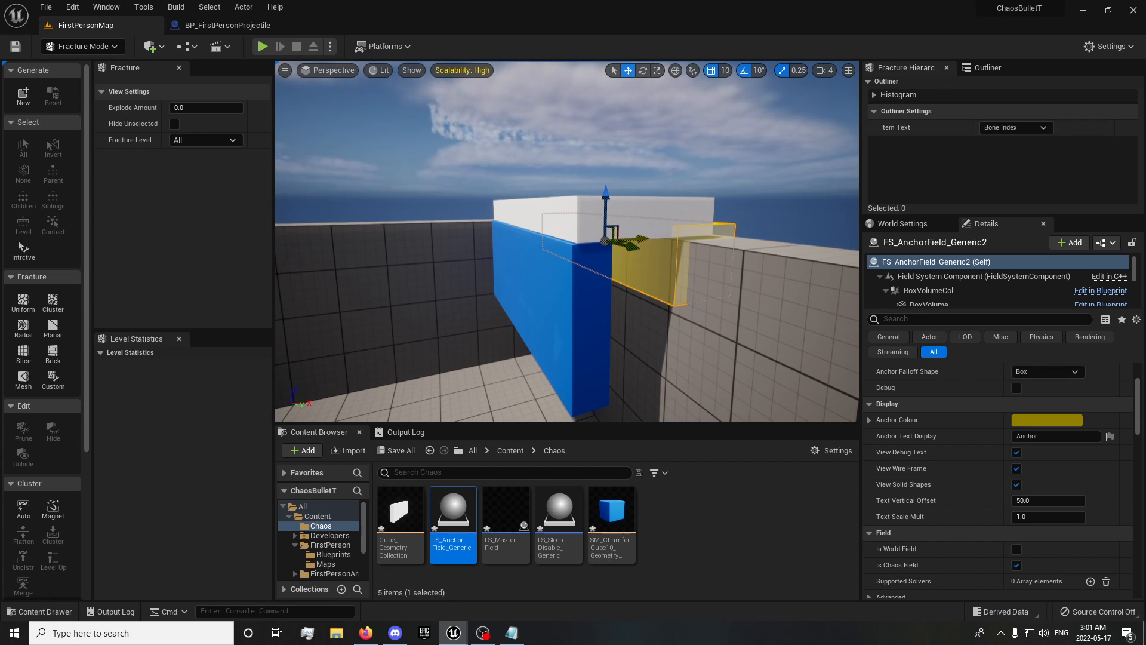
left_click_drag(642, 237, 588, 233, "alt")
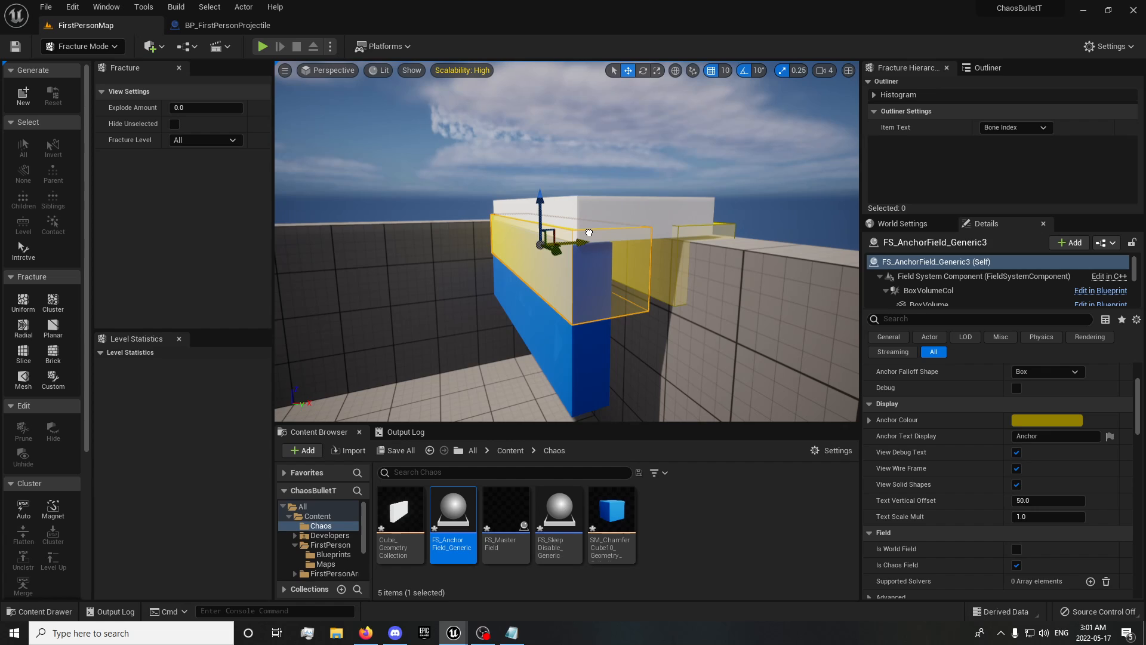
left_click_drag(538, 206, 538, 200)
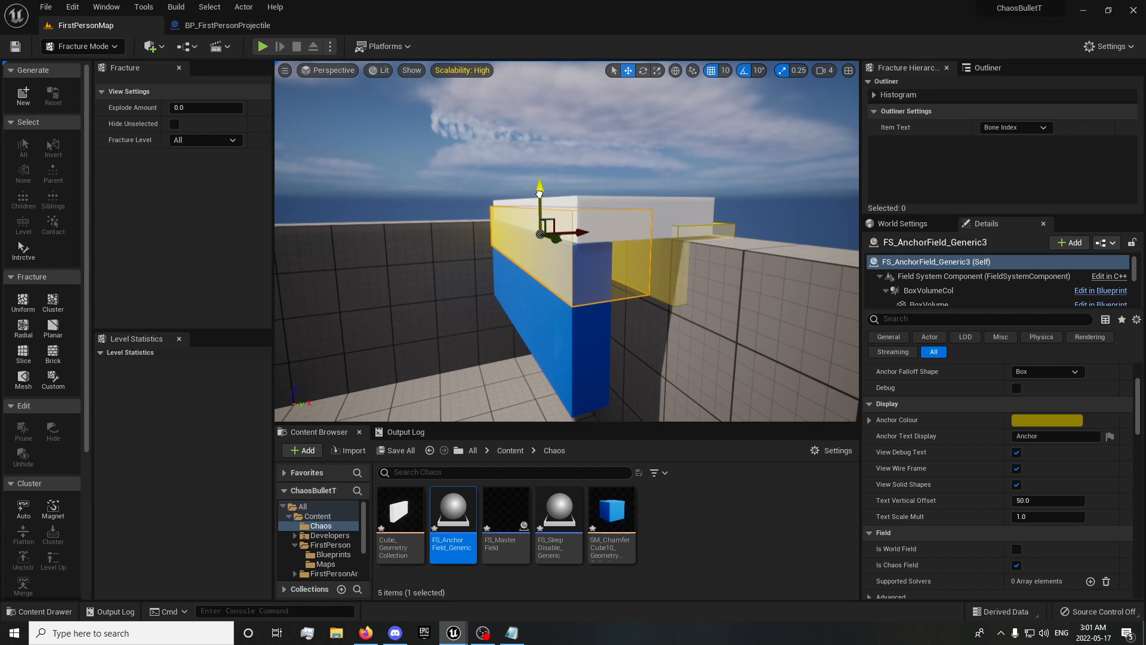
- Add an initialization field to the blue wall and pick the anchor field at its upper edge for it
left_click(658, 216)
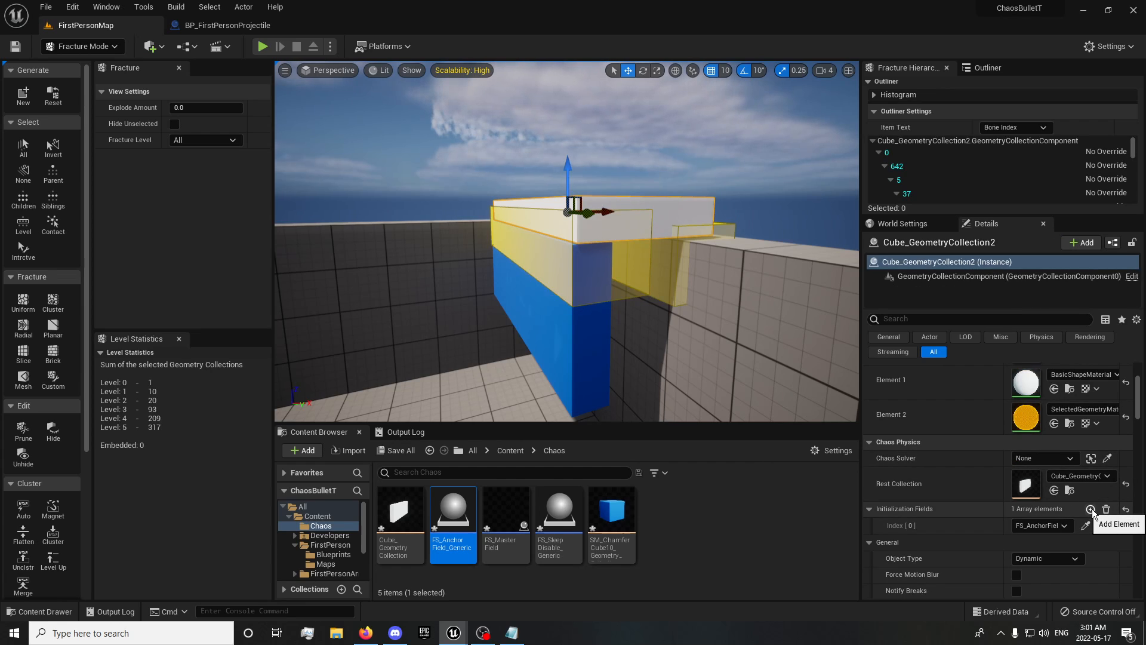
left_click(581, 363)
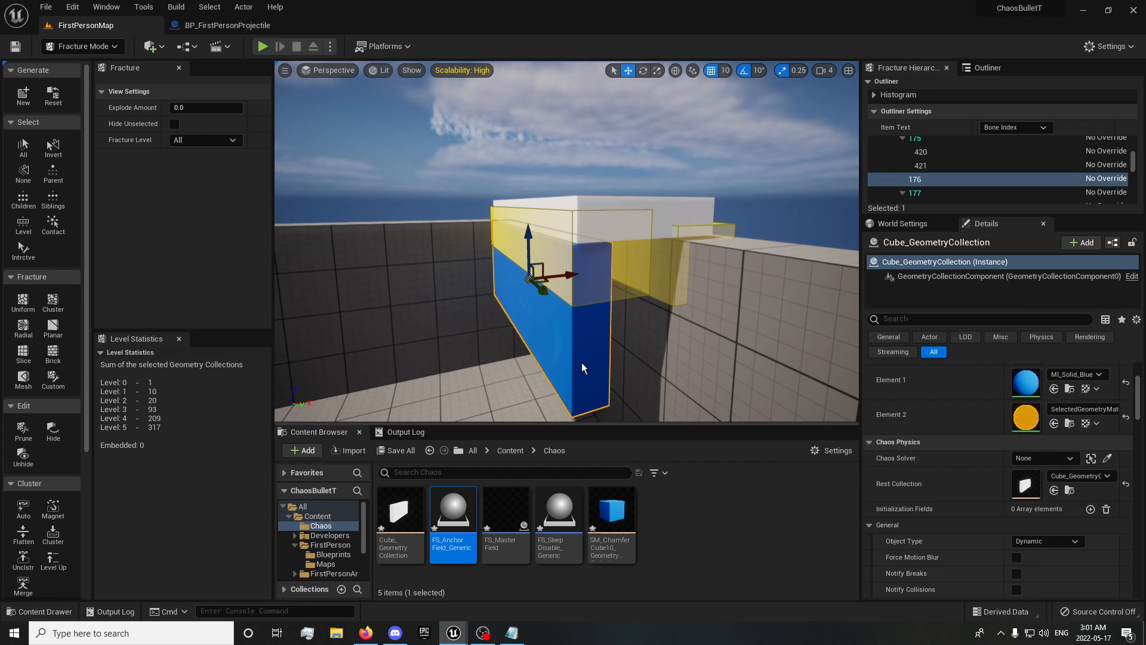
left_click(1090, 510)
left_click(1086, 525)
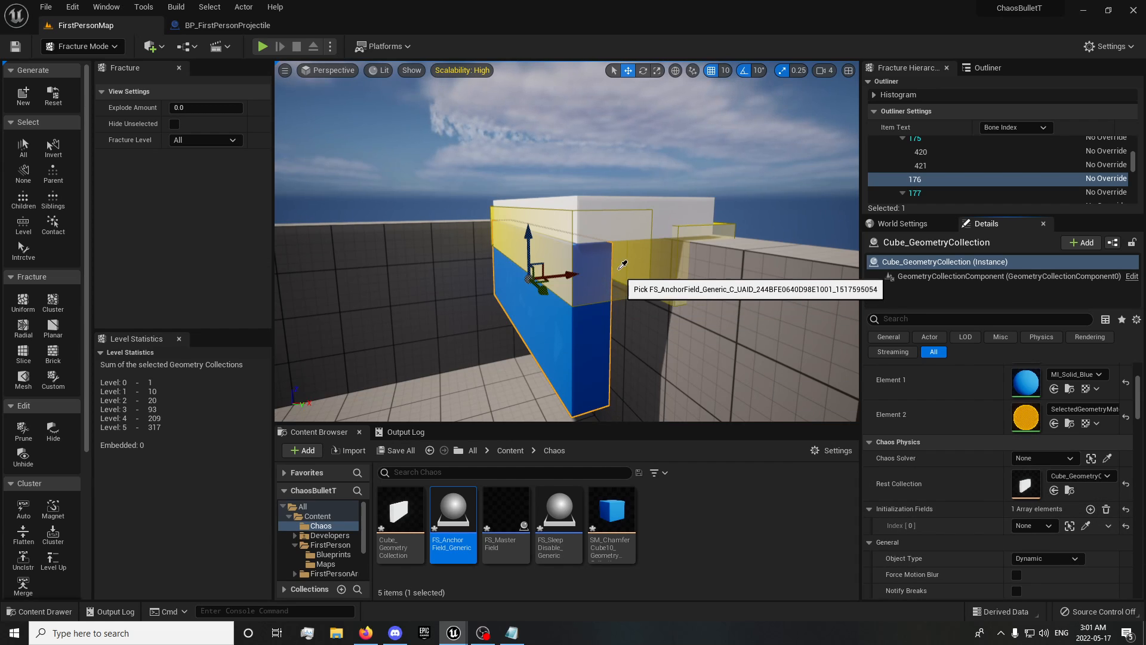
left_click(624, 264)
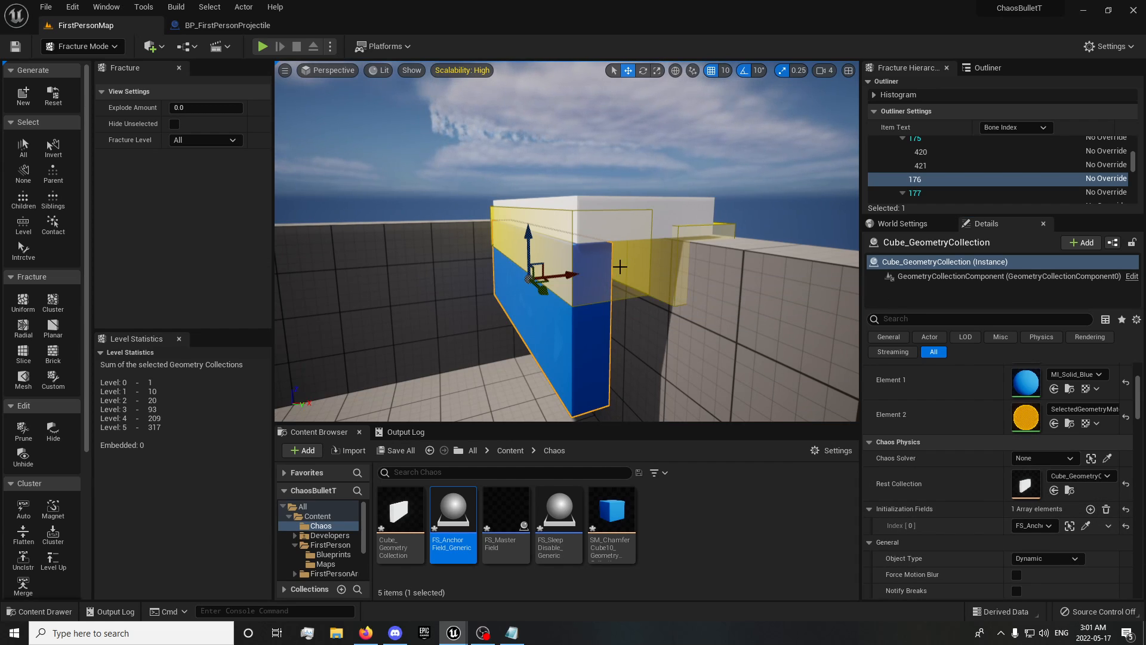
- Reset the scale of the blue wall's anchor field to default and move it along Y to one upper corner of the wall
key("a")
right_click_drag(677, 323, 656, 320)
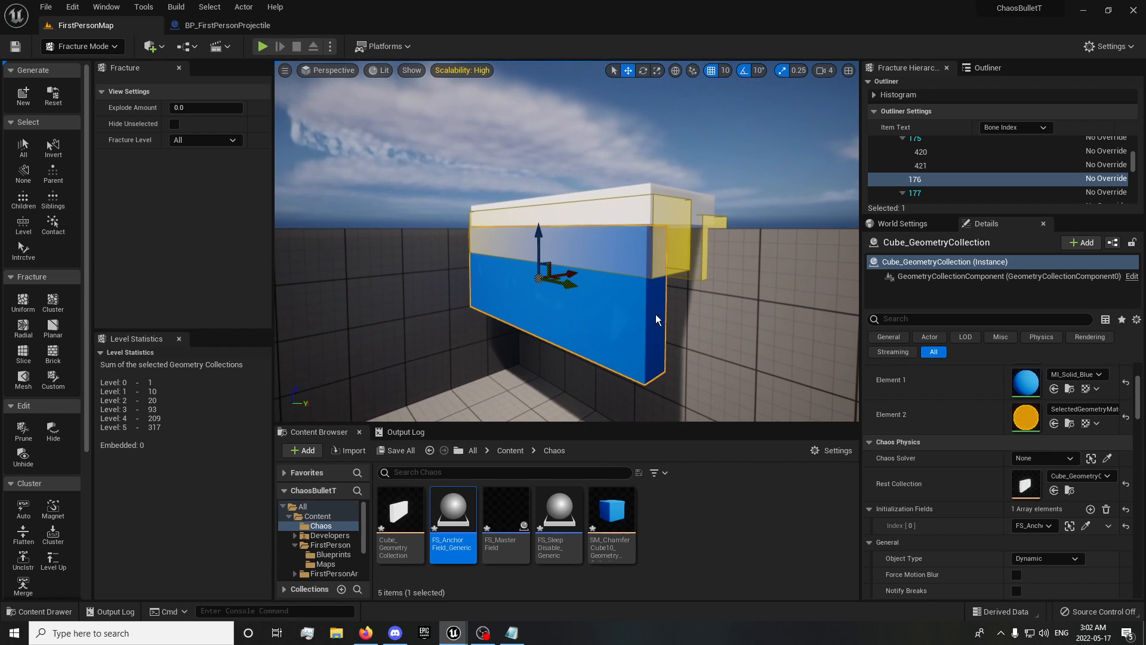
left_click_drag(567, 272, 569, 272)
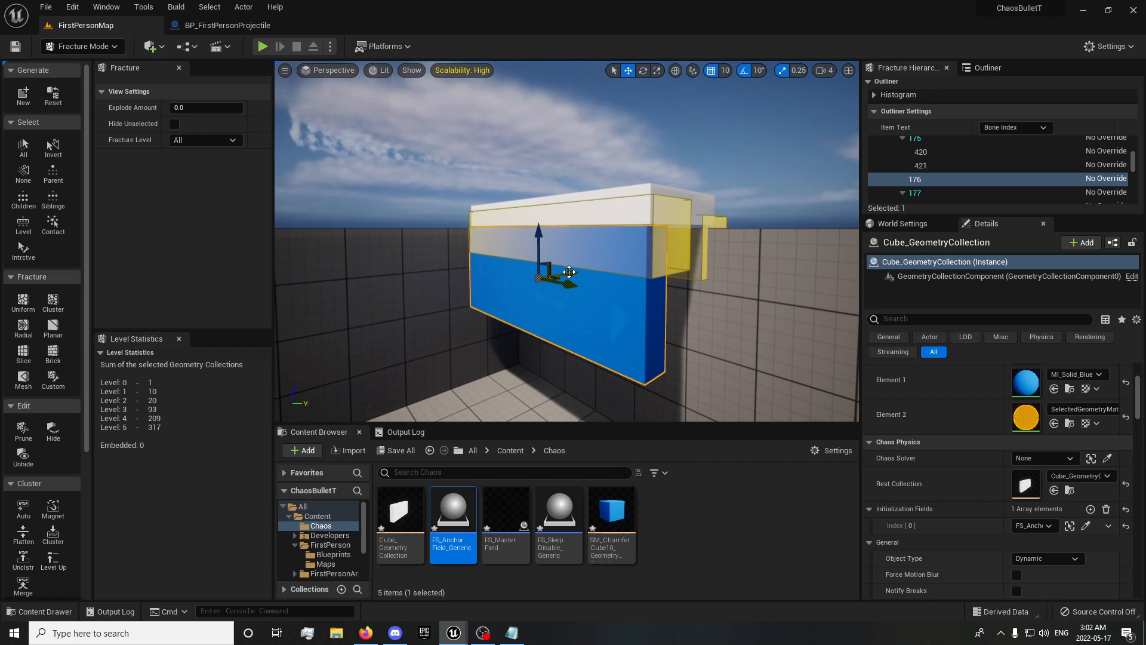
left_click(667, 222)
scroll(1037, 425, "up", 3)
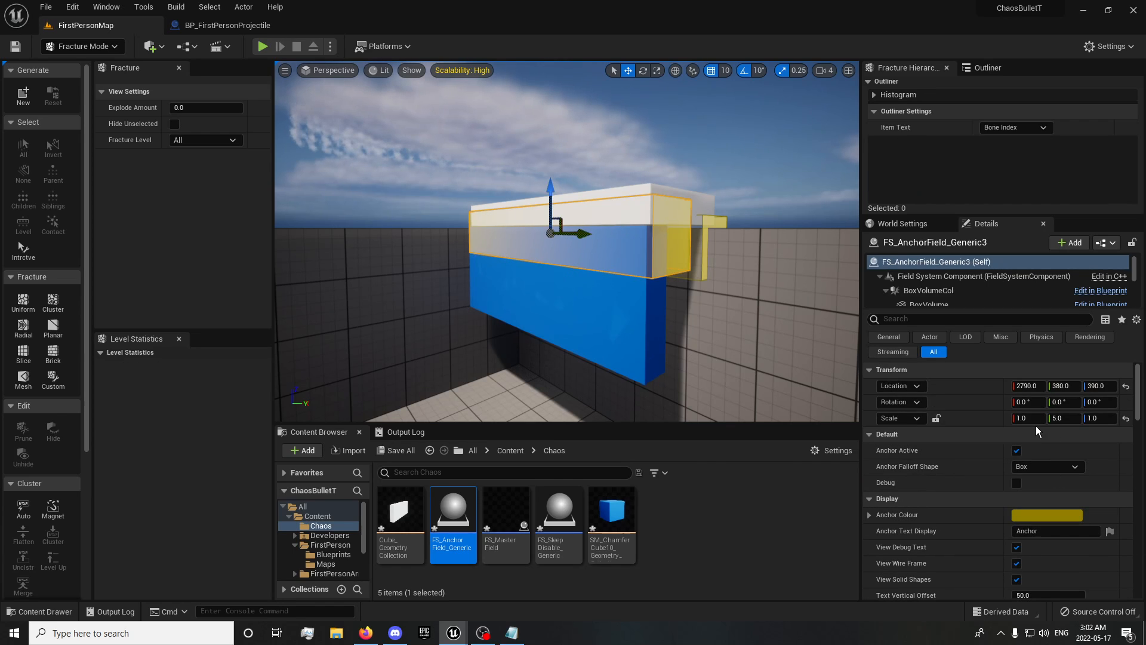
left_click(1125, 420)
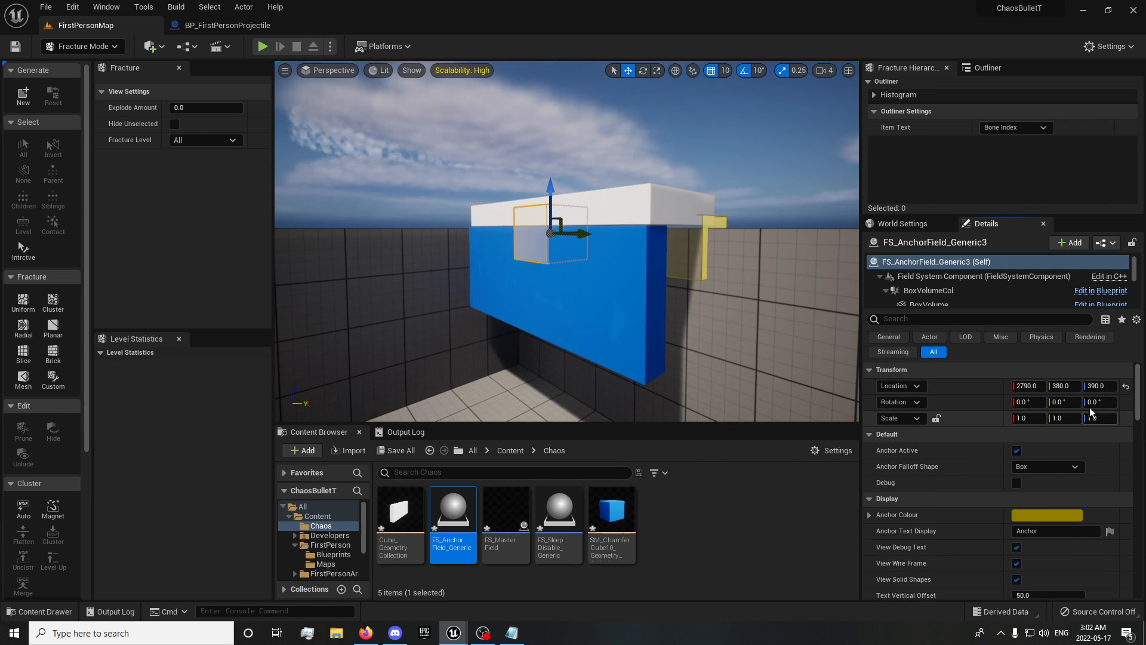
key("a")
right_click_drag(705, 287, 800, 283)
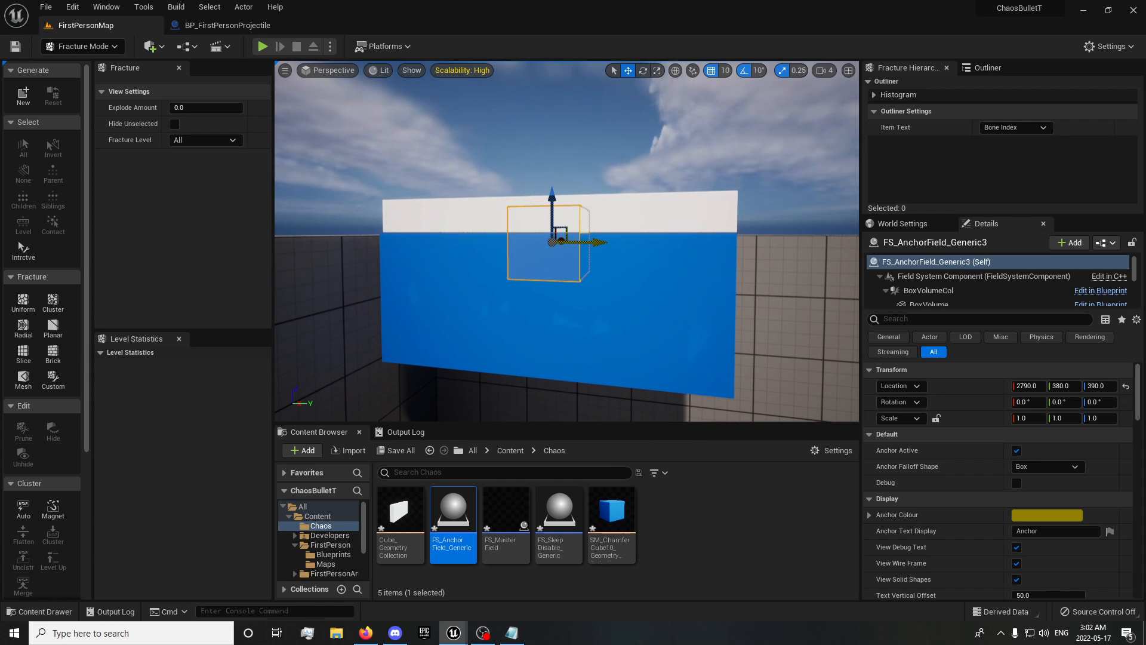
left_click_drag(597, 245, 754, 258)
- Check the blue wall's first initialization field and pick the corner anchor field for it again
left_click(648, 312)
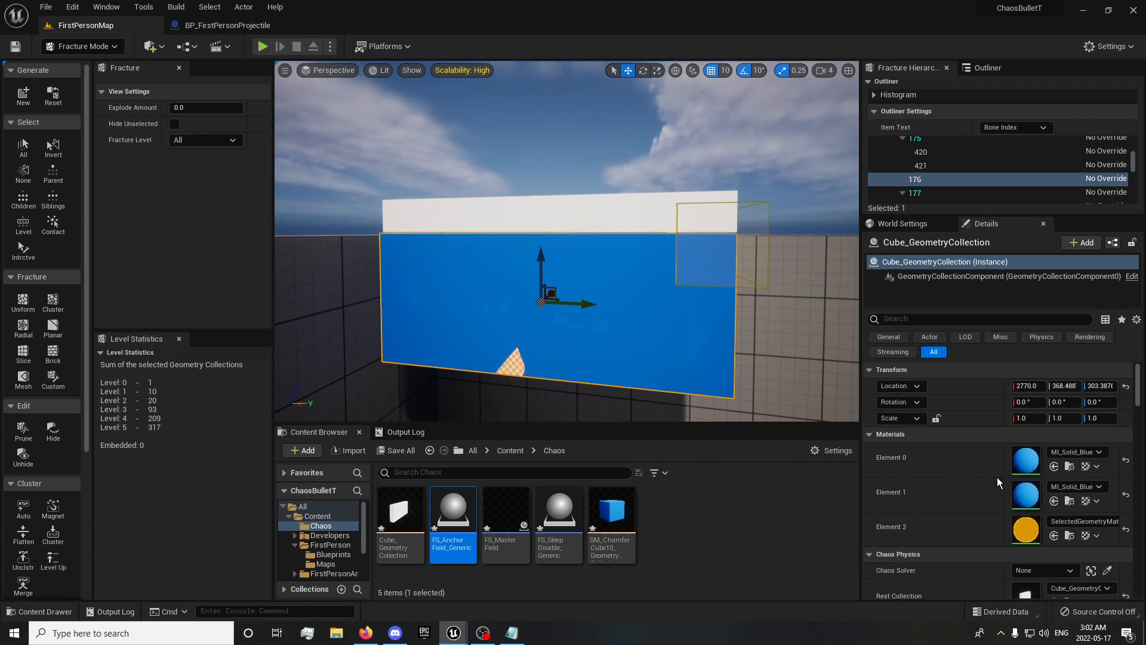
scroll(1055, 514, "down", 10)
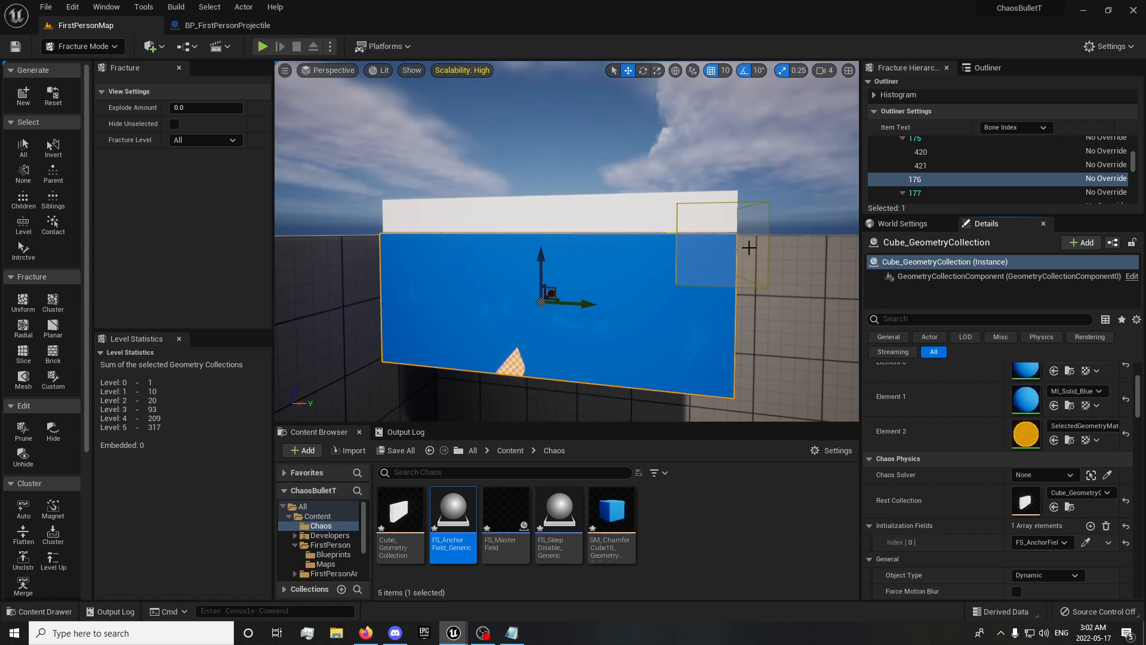
left_click(748, 247)
left_click(494, 283)
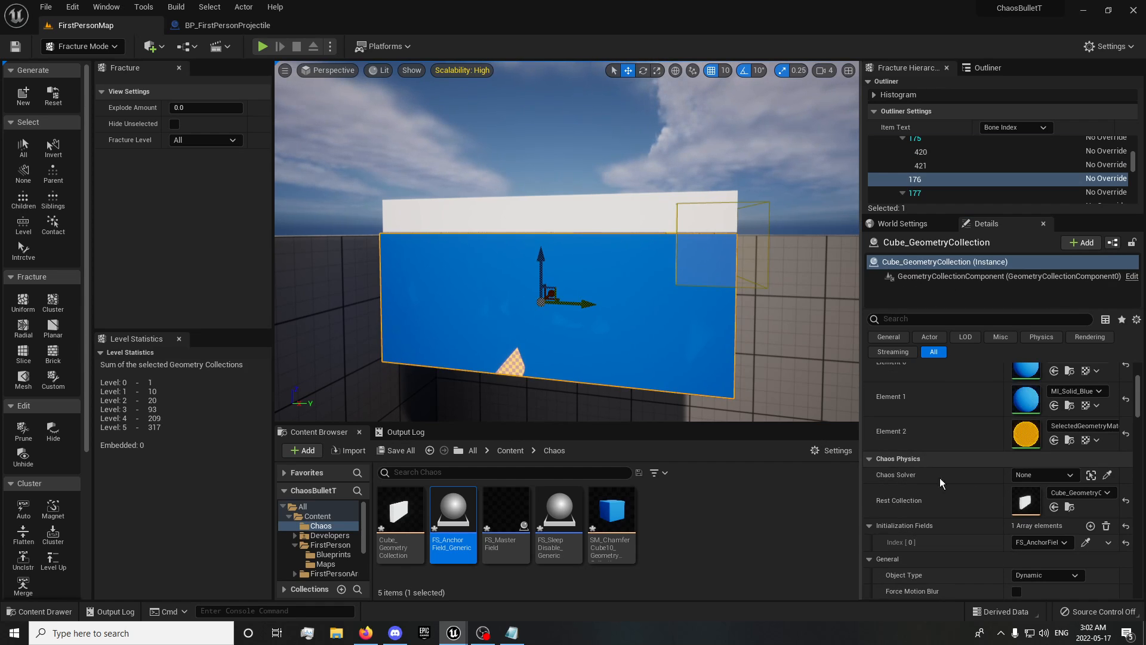
left_click(1085, 543)
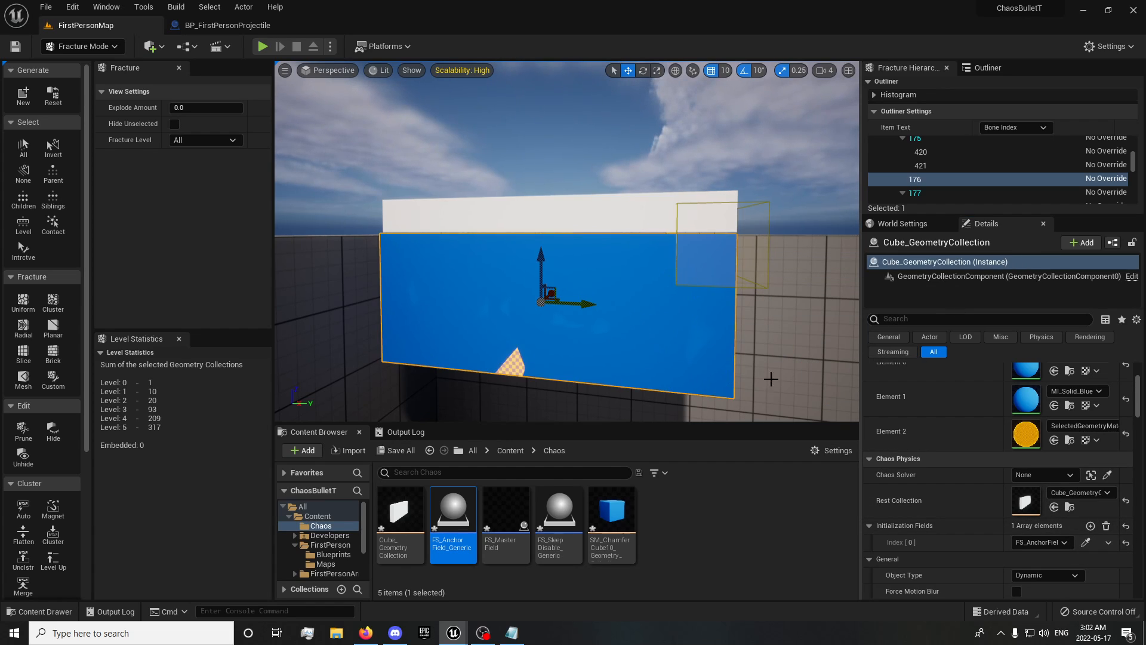
- Duplicate the corner anchor field along Y to the blue wall's opposite upper corner
left_click(741, 275)
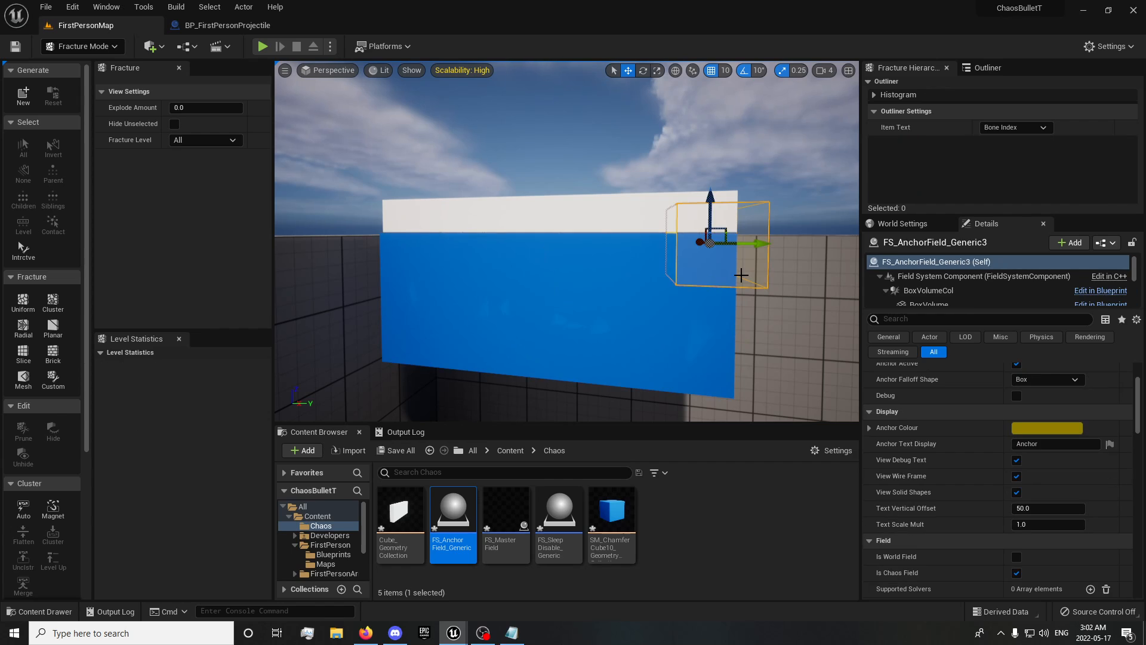
left_click_drag(757, 240, 453, 254, "alt")
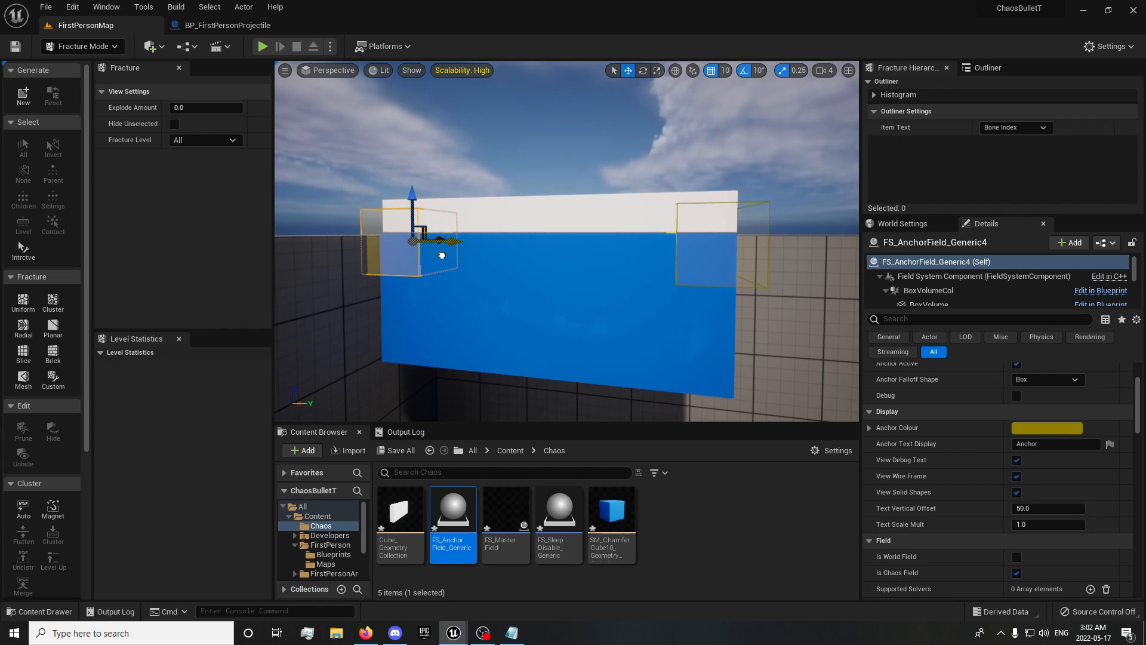
middle_click_drag(530, 264, 437, 258)
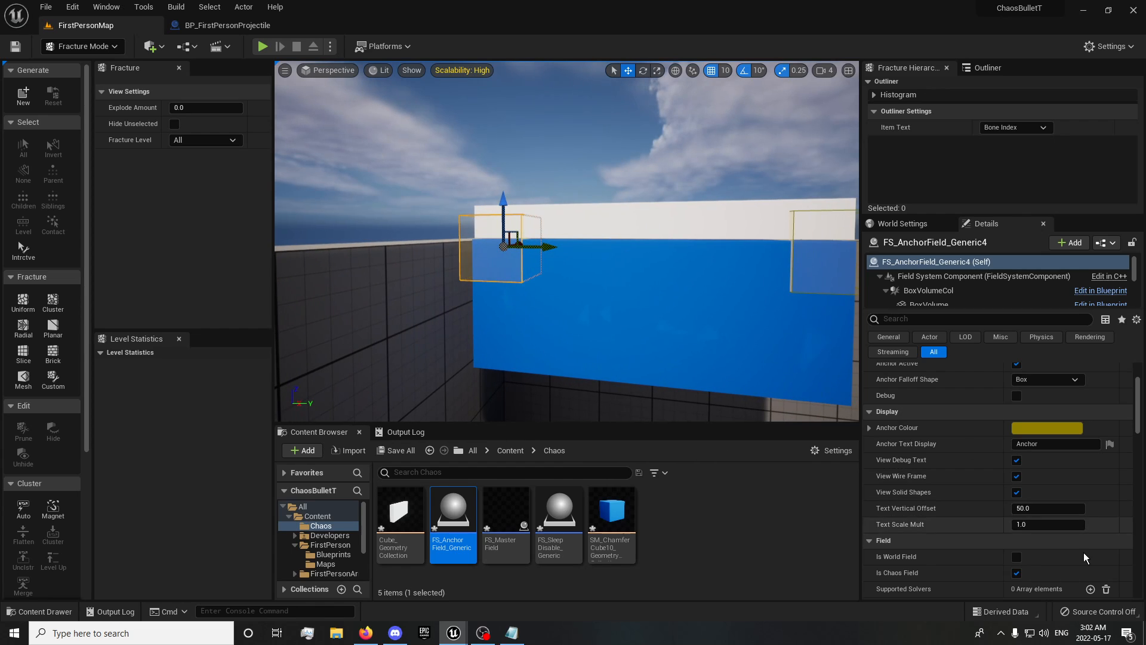
- Add a second initialization field to the blue wall and pick the duplicated corner anchor field for it
scroll(1083, 506, "down", 3)
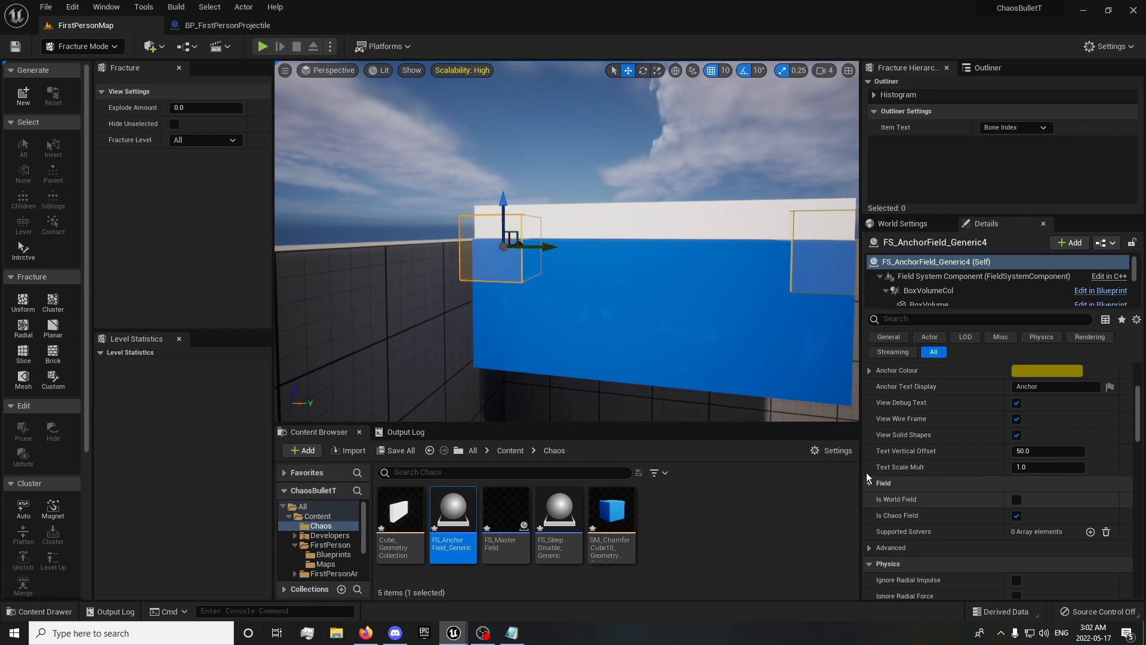
left_click(614, 371)
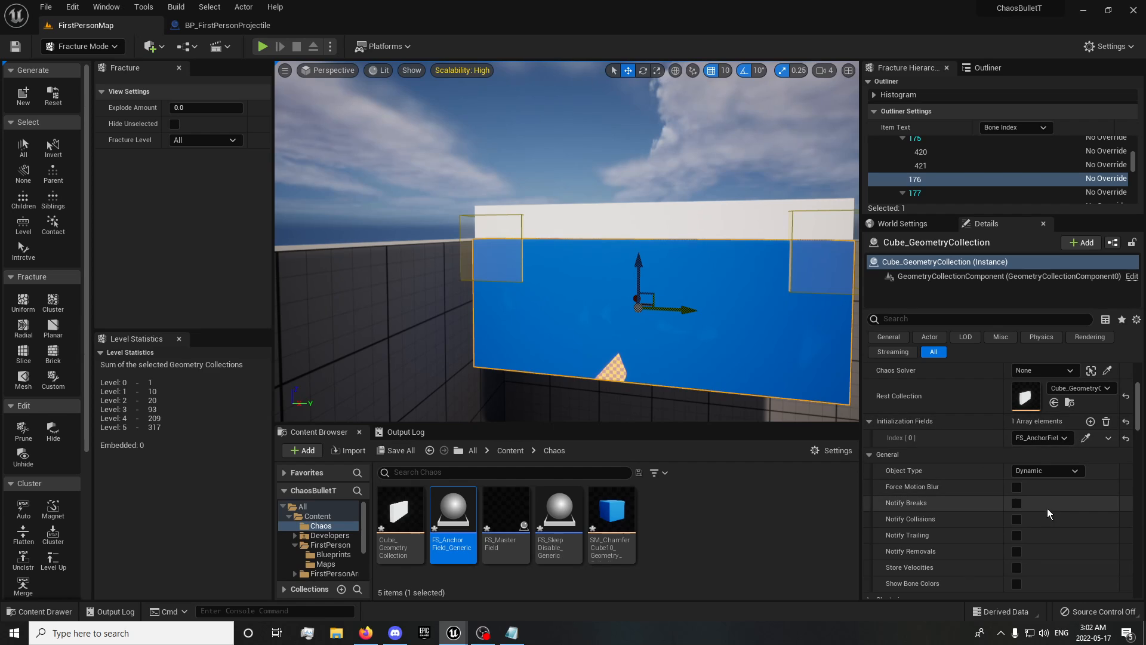
left_click(1092, 423)
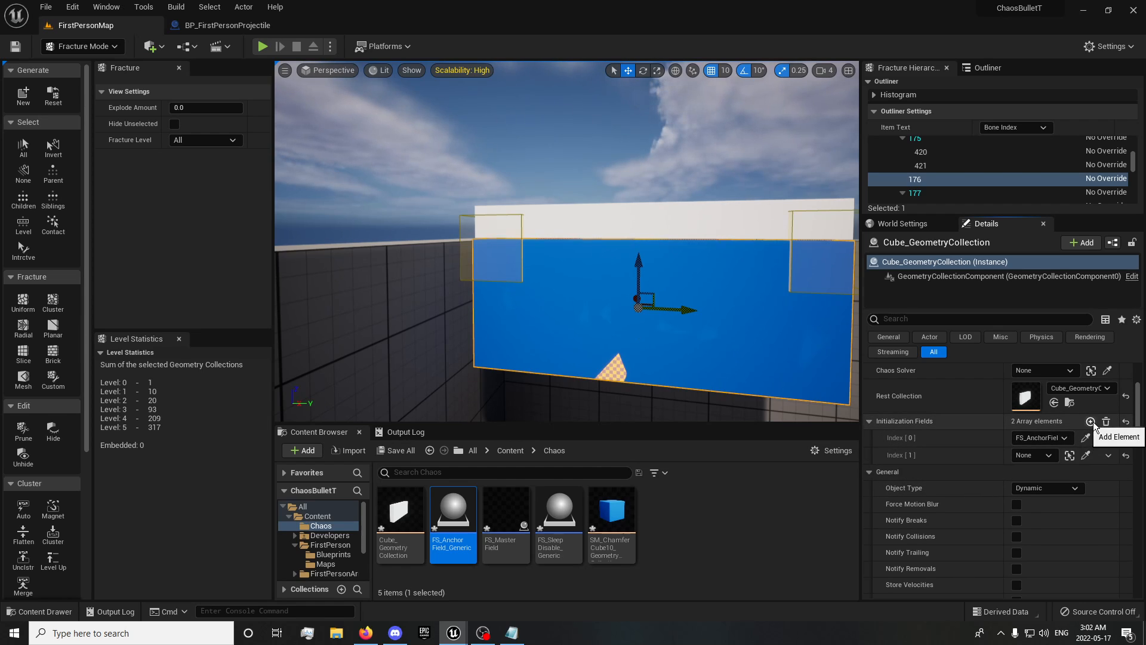
left_click(1084, 455)
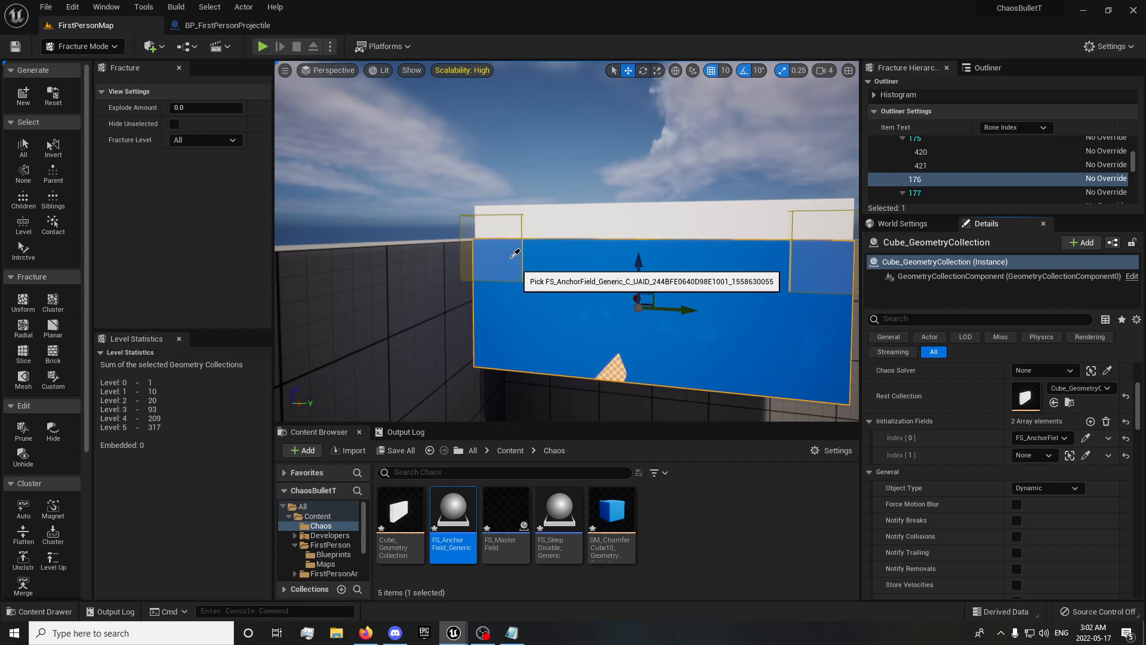
left_click(487, 253)
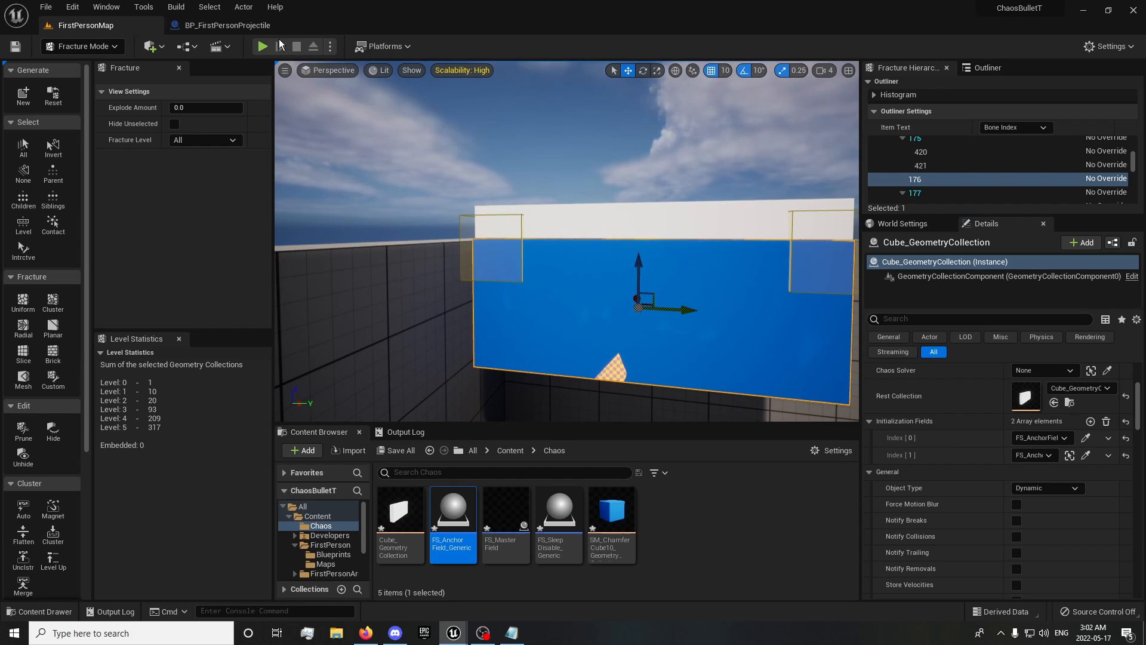
- Play-test the level: pick up the rifle, approach the overhanging structure and shoot the middle of the blue wall
left_click(263, 46)
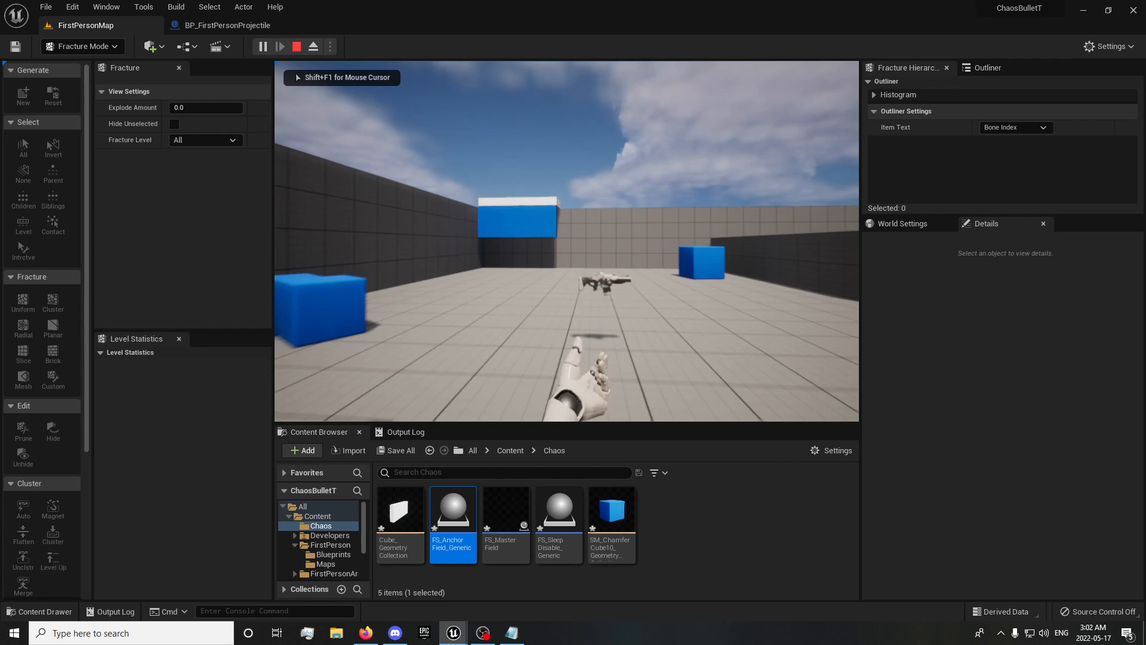
key("w")
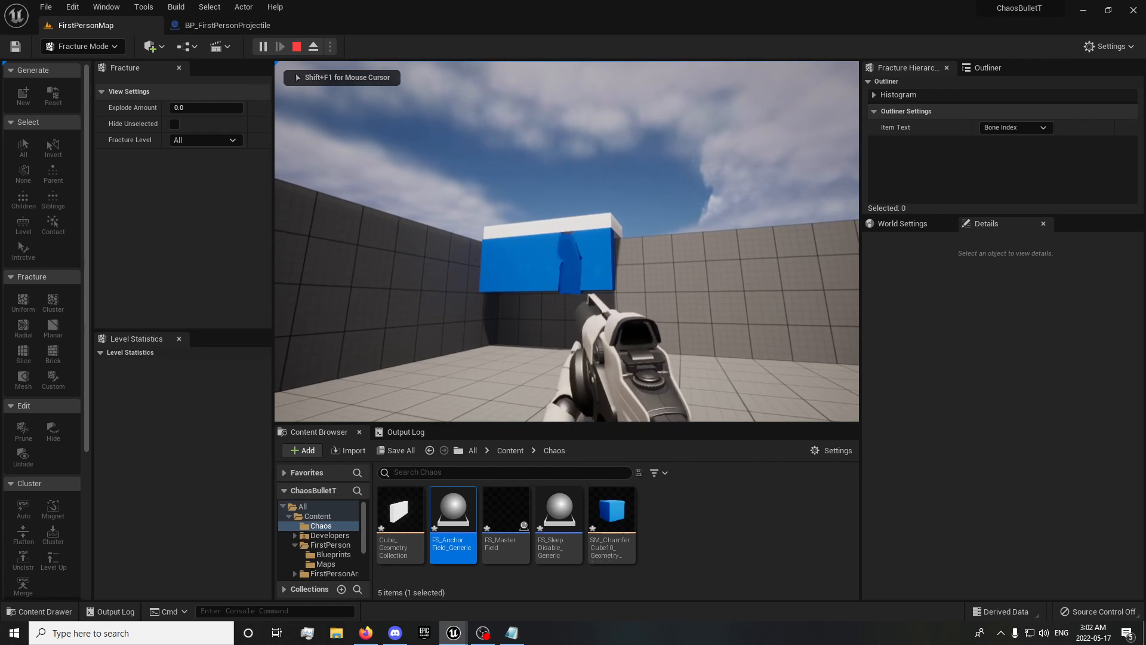
key("w")
left_click(568, 241)
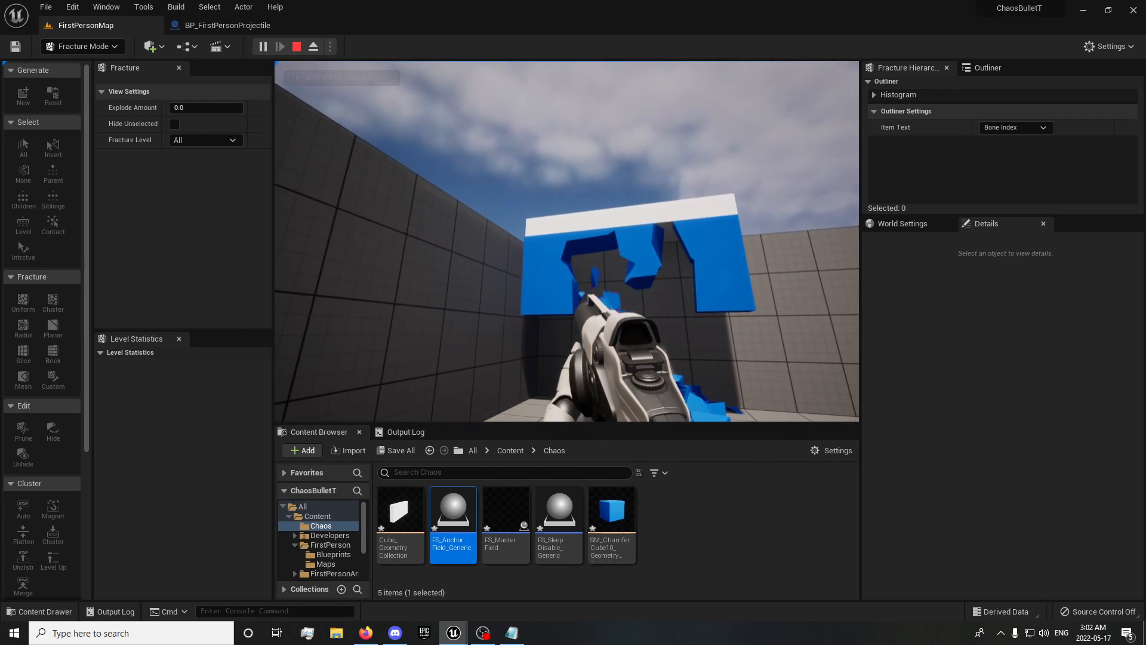
left_click(567, 241)
left_click(567, 241)
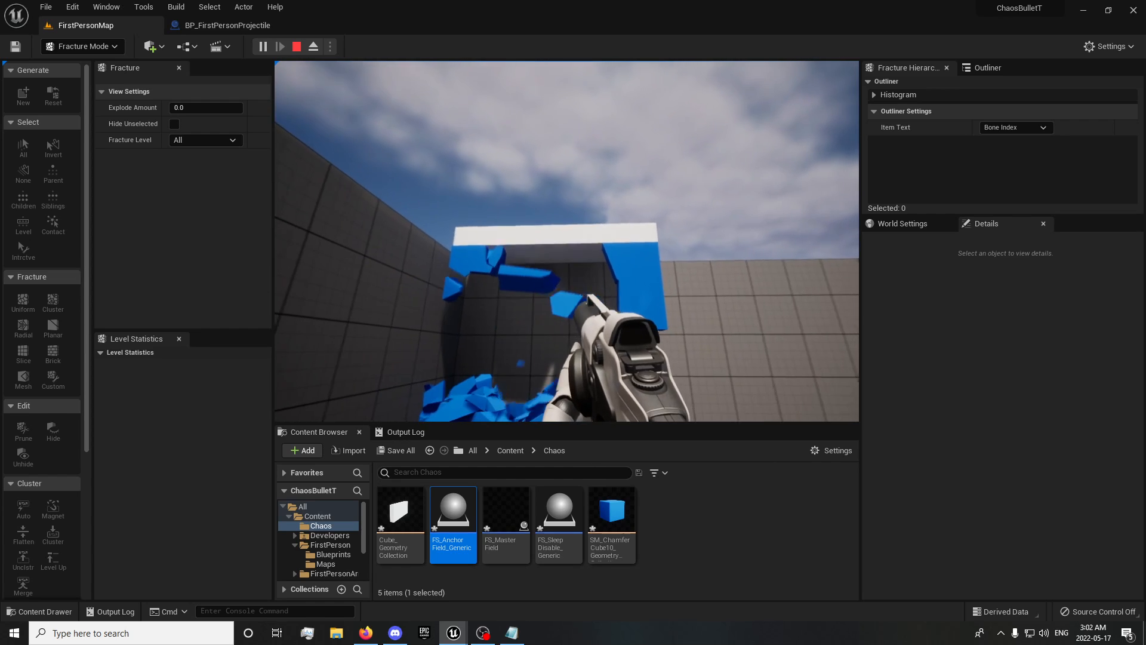
- Shoot the white slab between the anchored corners, inspect the remaining pieces, and end the play session
key("w")
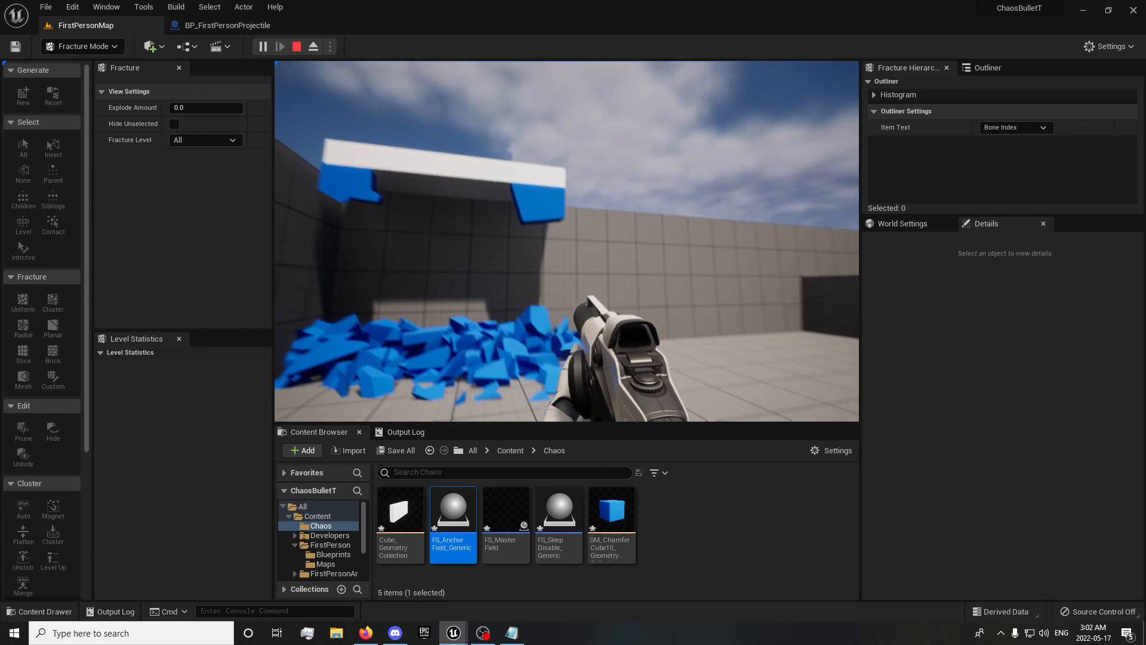
left_click(567, 241)
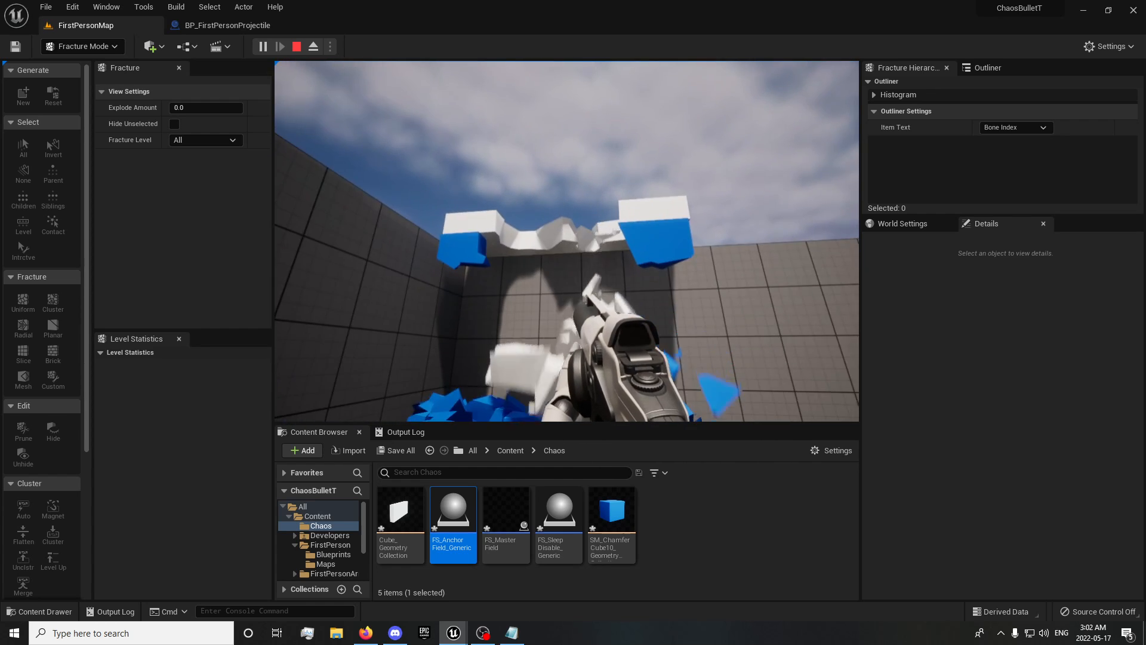
left_click(567, 241)
left_click(568, 241)
key("s")
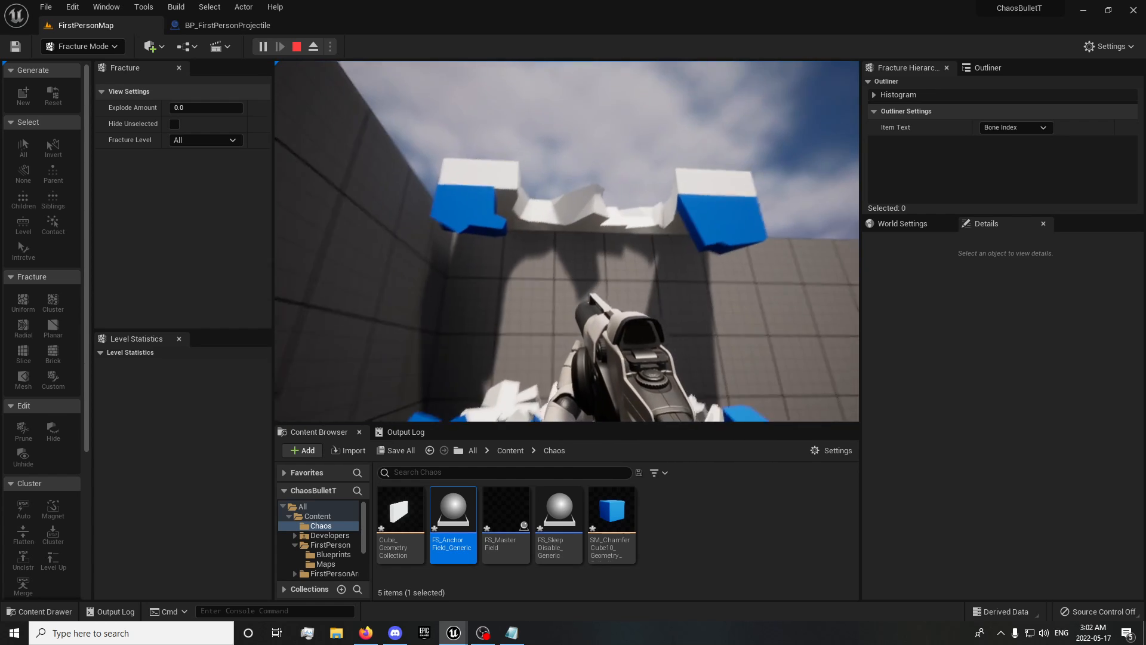
left_click(567, 241)
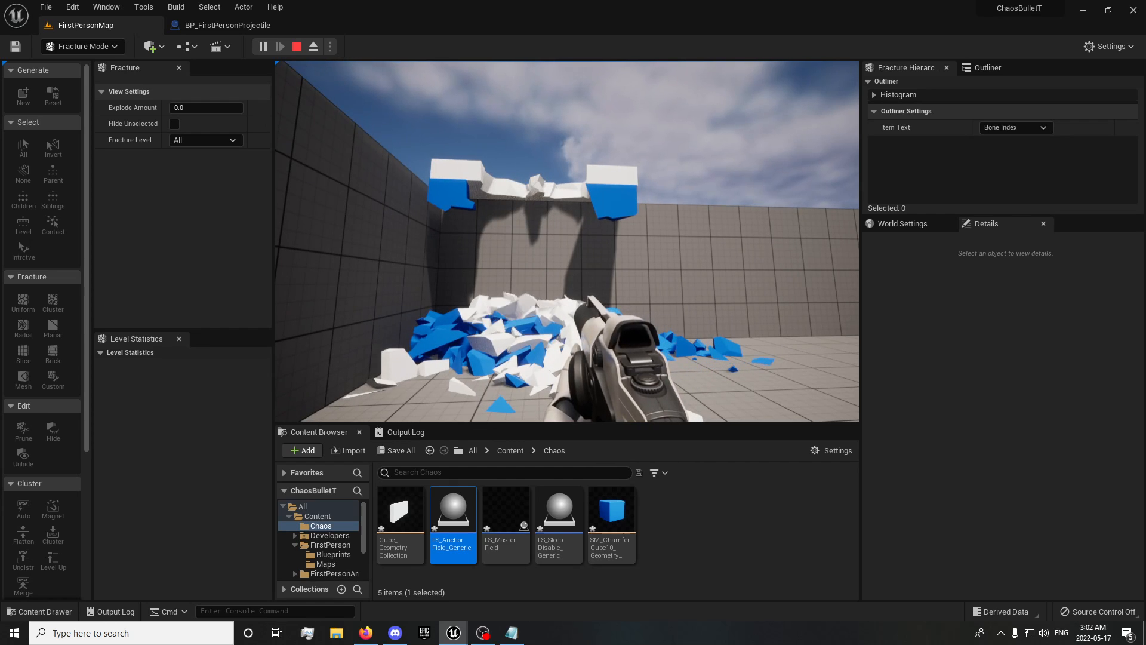
key("Escape")
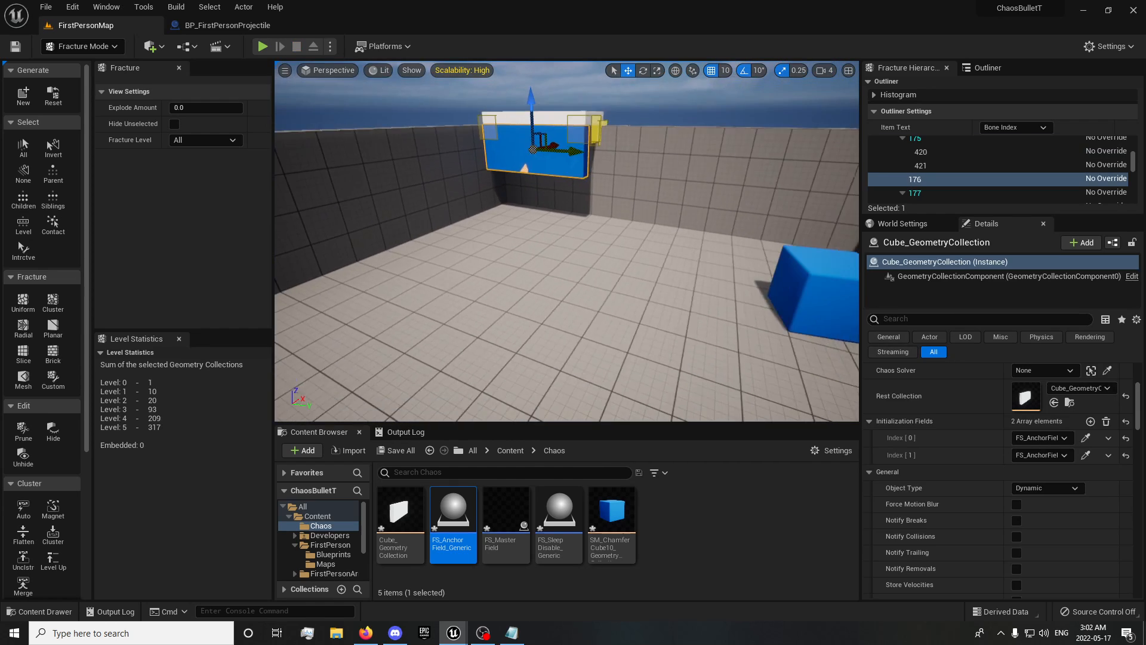
- Set the blue wall's clustering damage thresholds to 50000, 5000 and 500 for indices 0, 1 and 2
key("w")
mouse_move(567, 242)
right_mouse_down()
mouse_move(621, 275)
mouse_move(567, 284)
mouse_move(570, 263)
right_mouse_up()
key("s")
right_click_drag(508, 281, 516, 281)
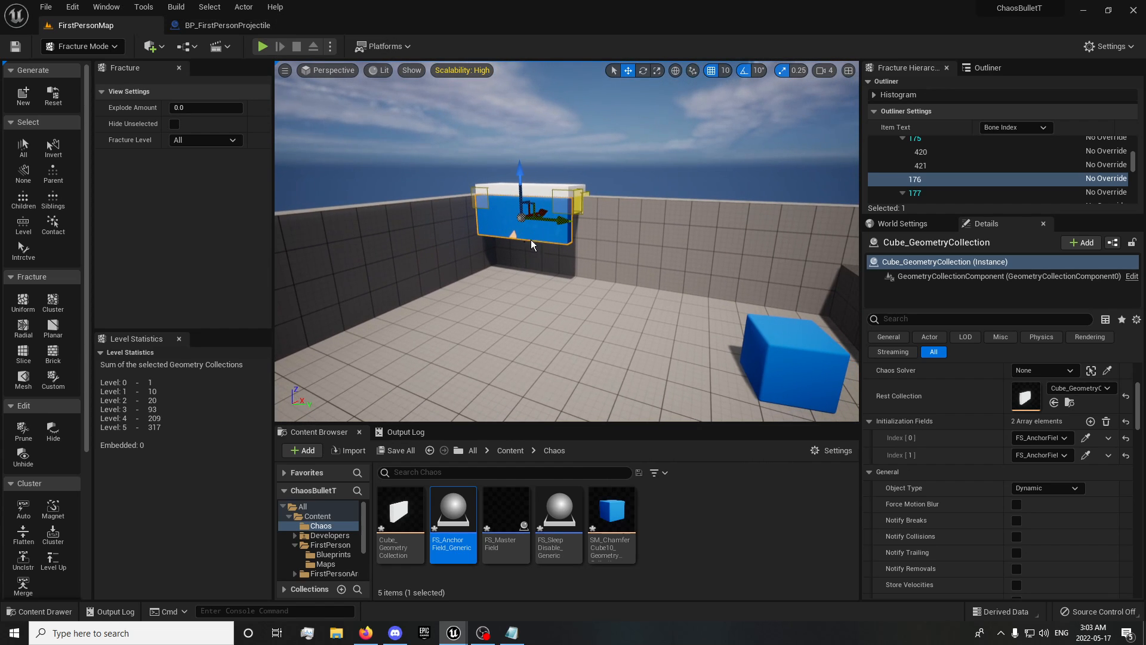
left_click(519, 230)
scroll(949, 478, "up", 2)
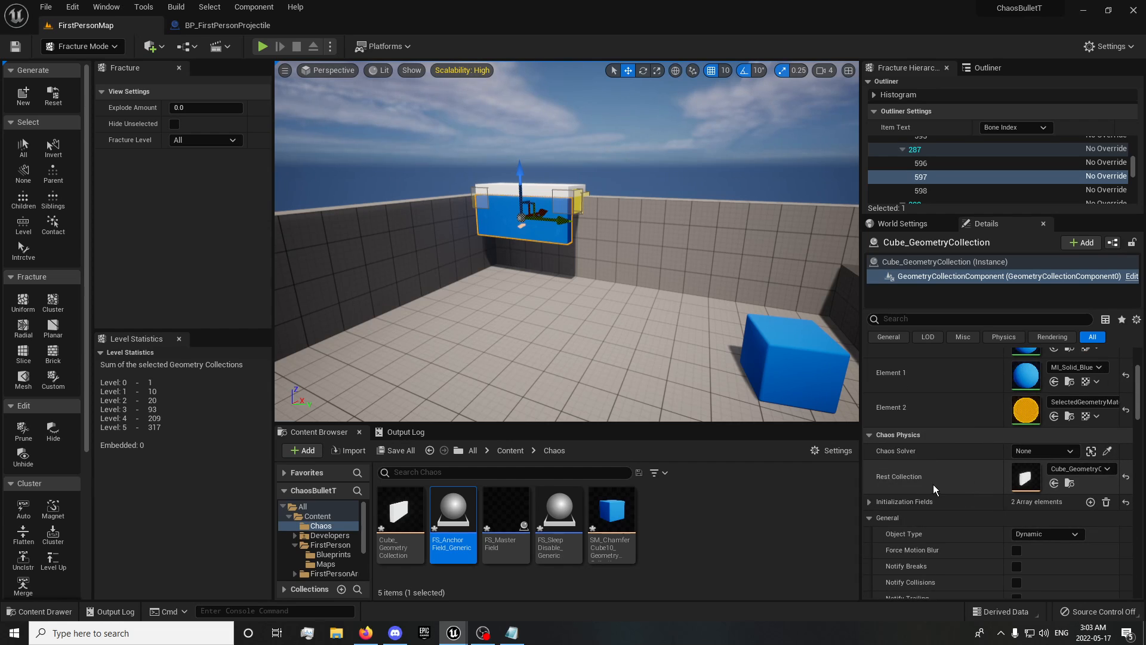
scroll(931, 484, "down", 4)
scroll(896, 490, "down", 3)
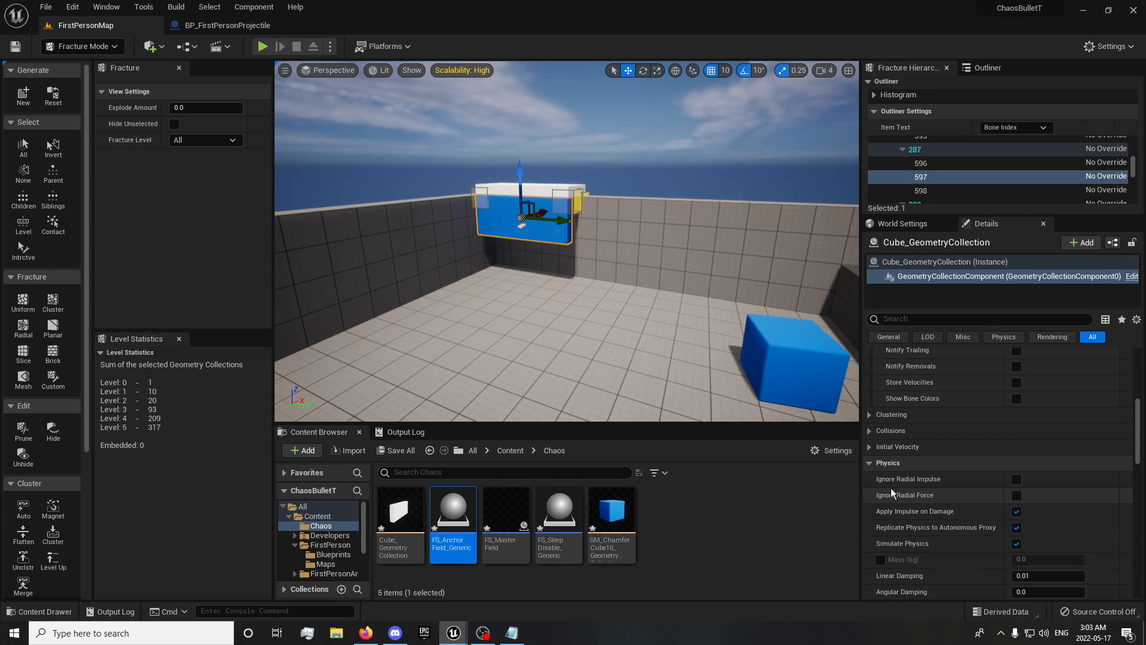
left_click(870, 415)
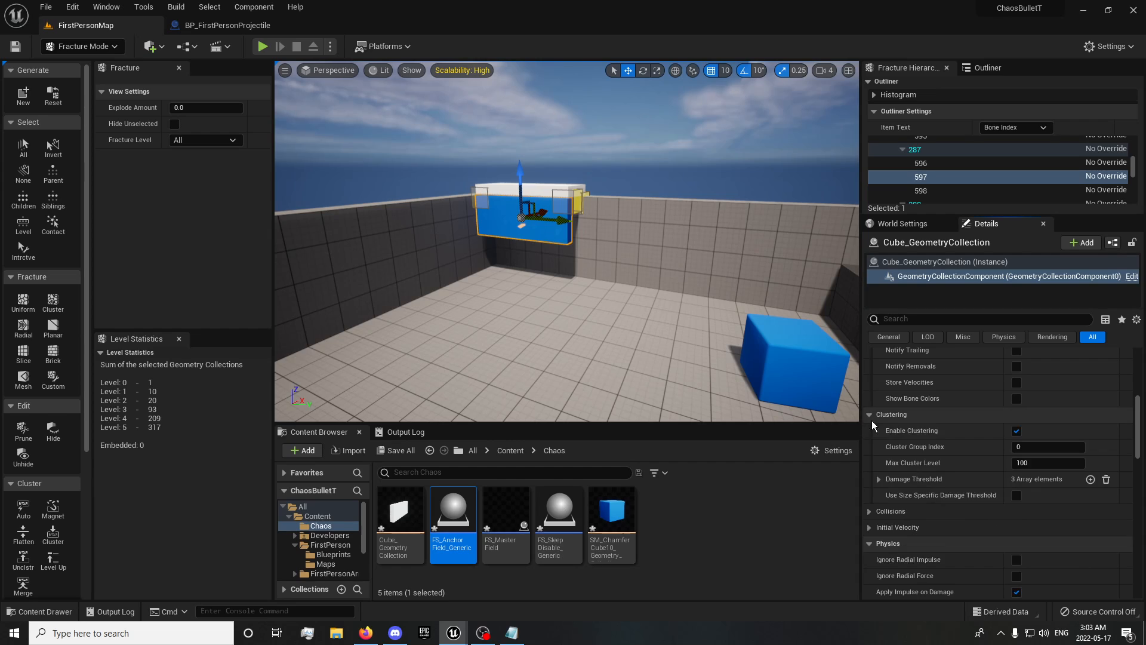
left_click(879, 479)
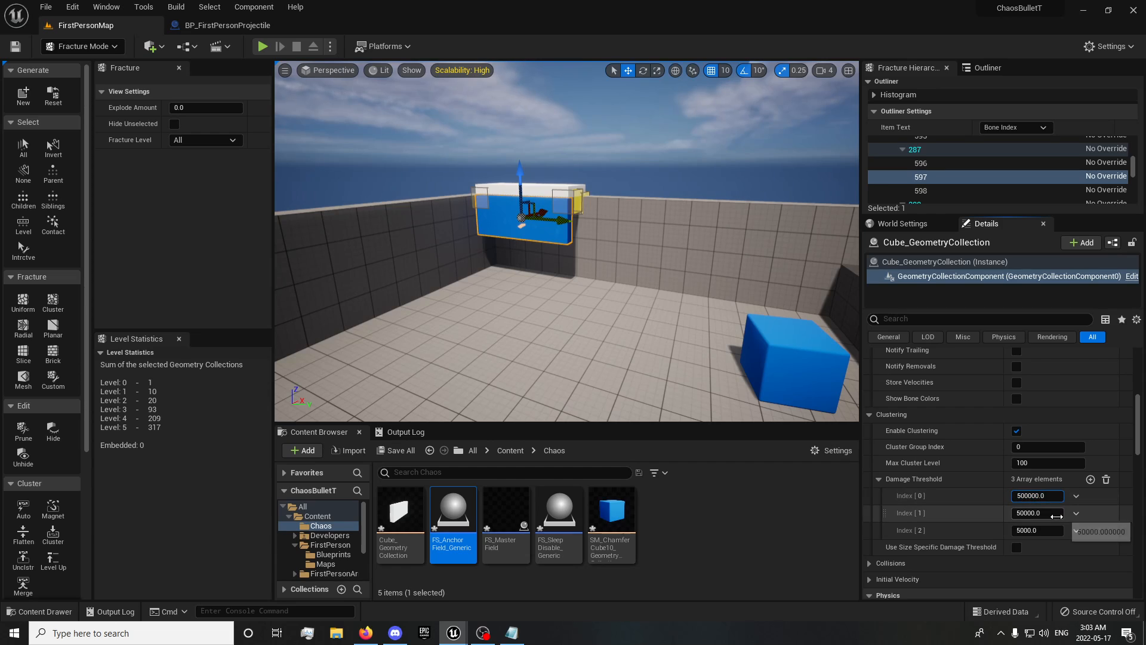
key("BackSpace")
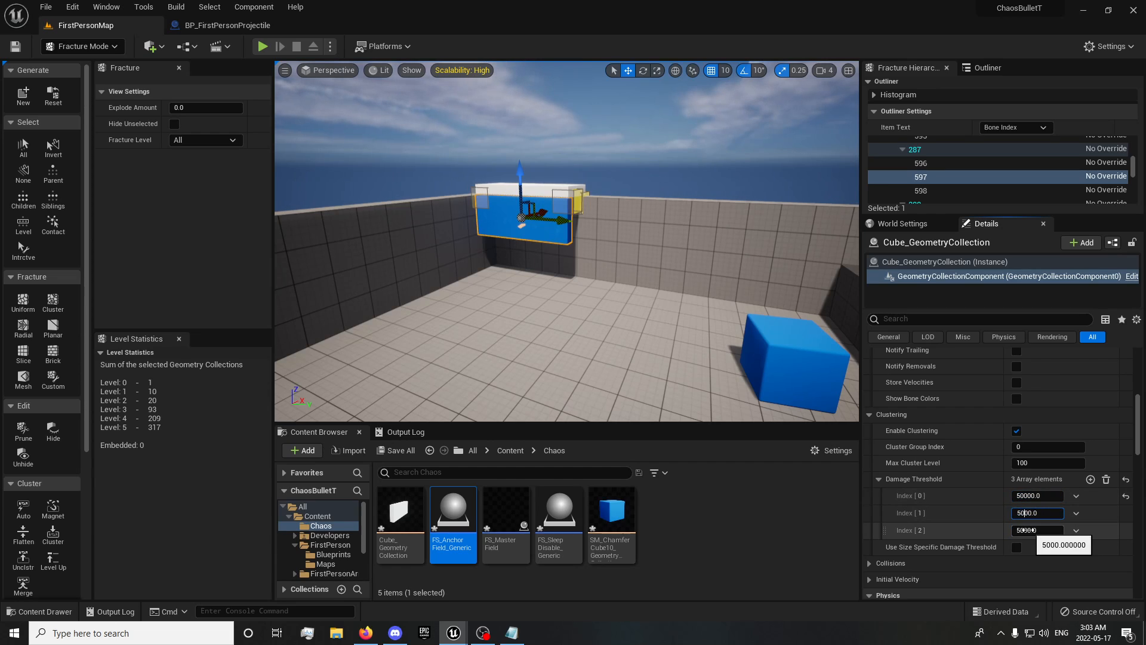
key("Return")
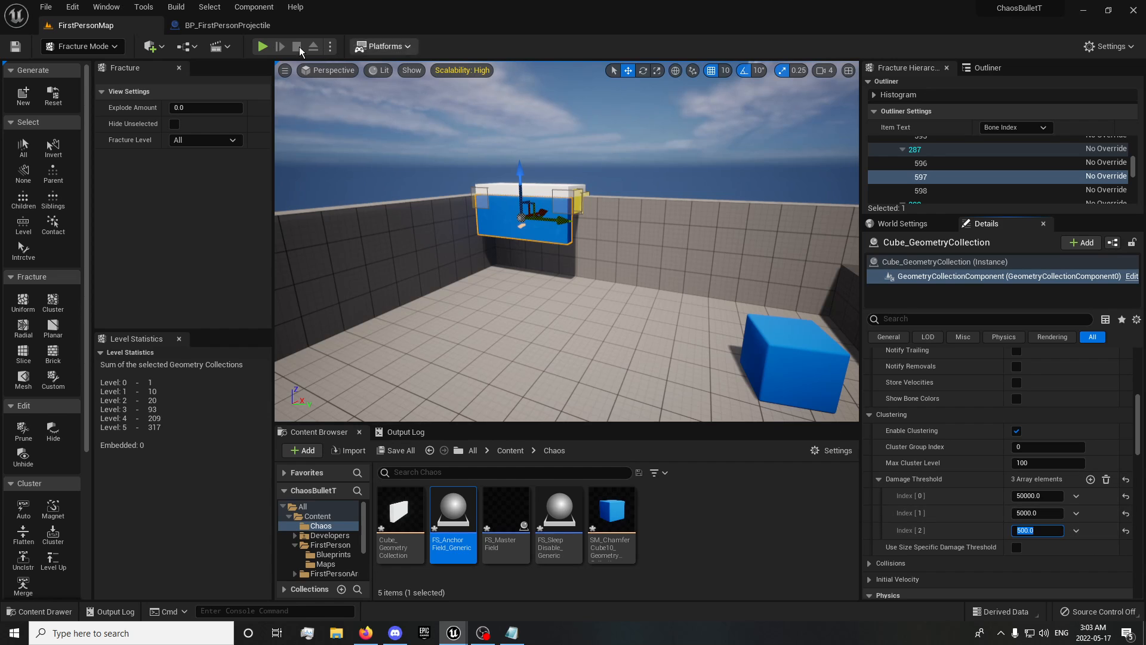
- Play-test the level twice, shooting the blue wall each time to check how it breaks, and end the session
left_click(261, 47)
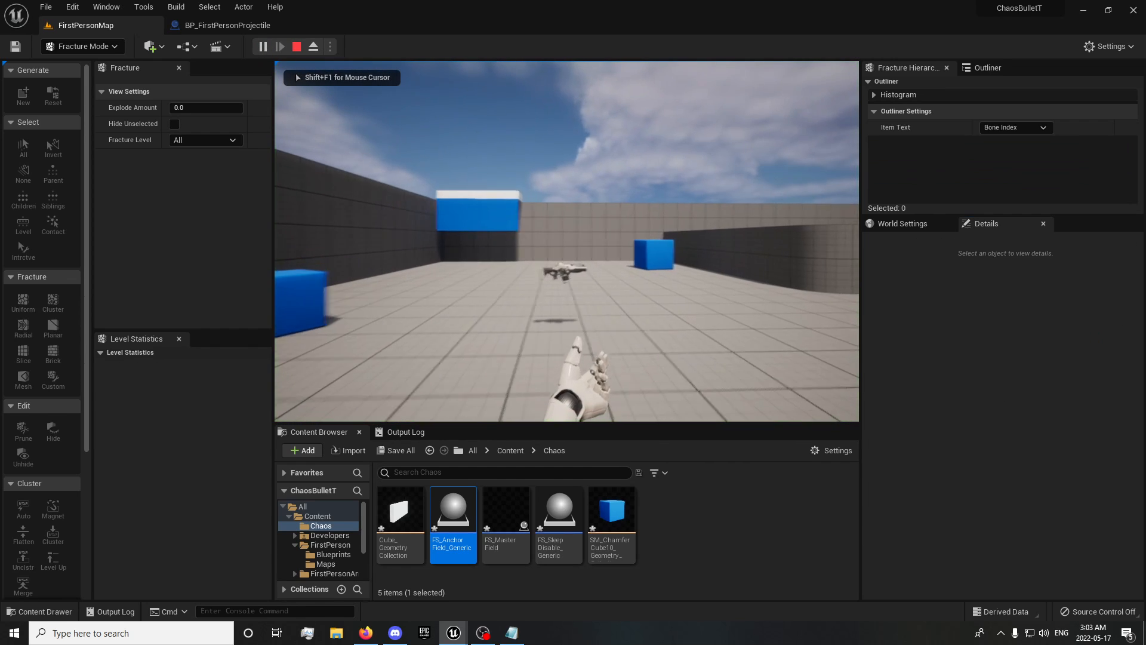
key("w")
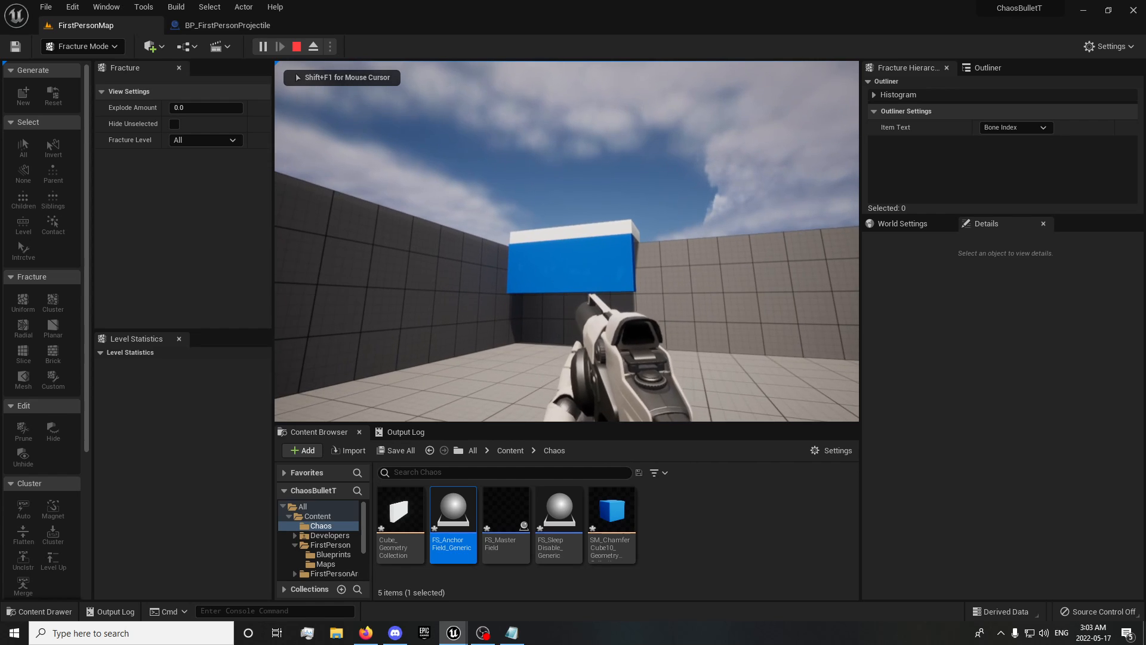
key("w")
left_click(567, 242)
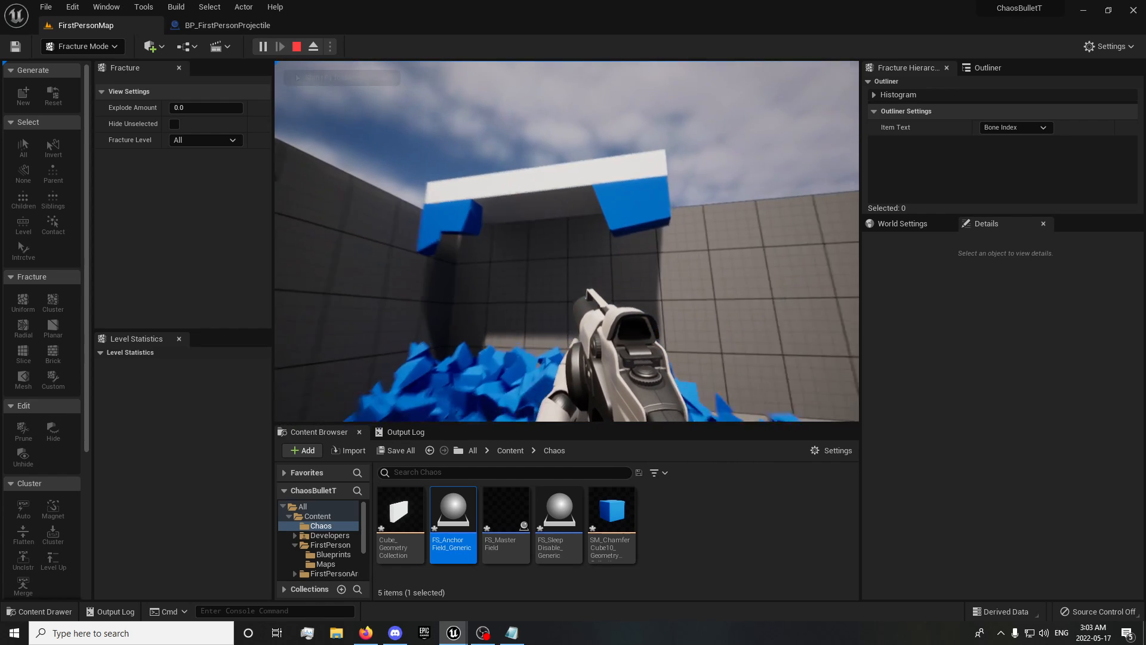
key("Escape")
left_click(262, 46)
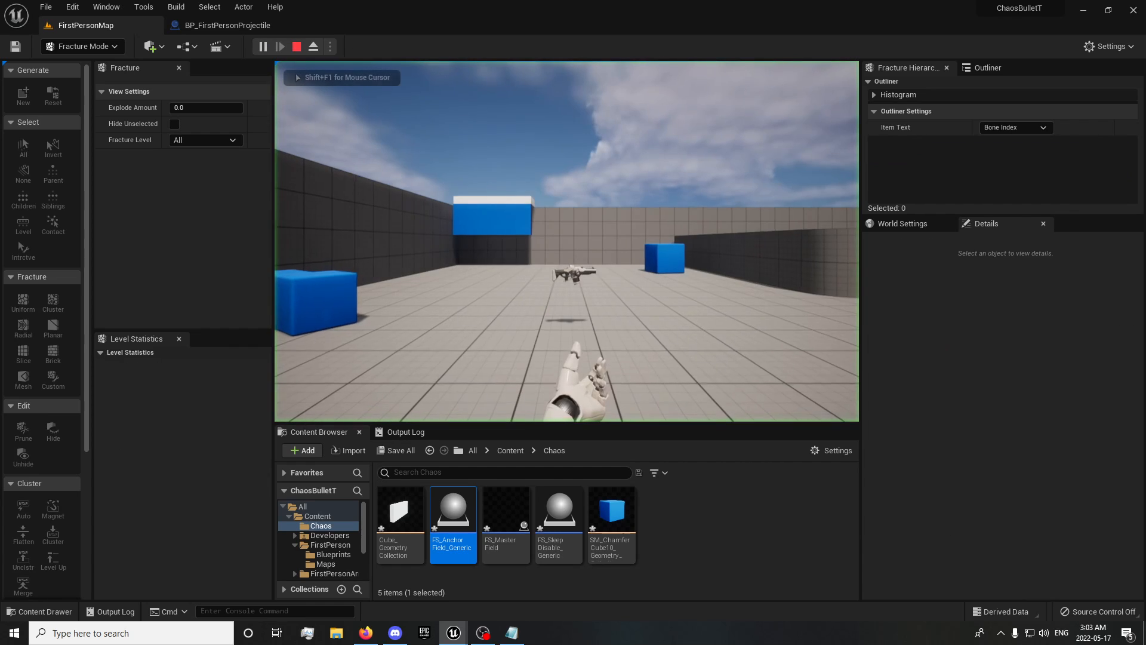
key("w")
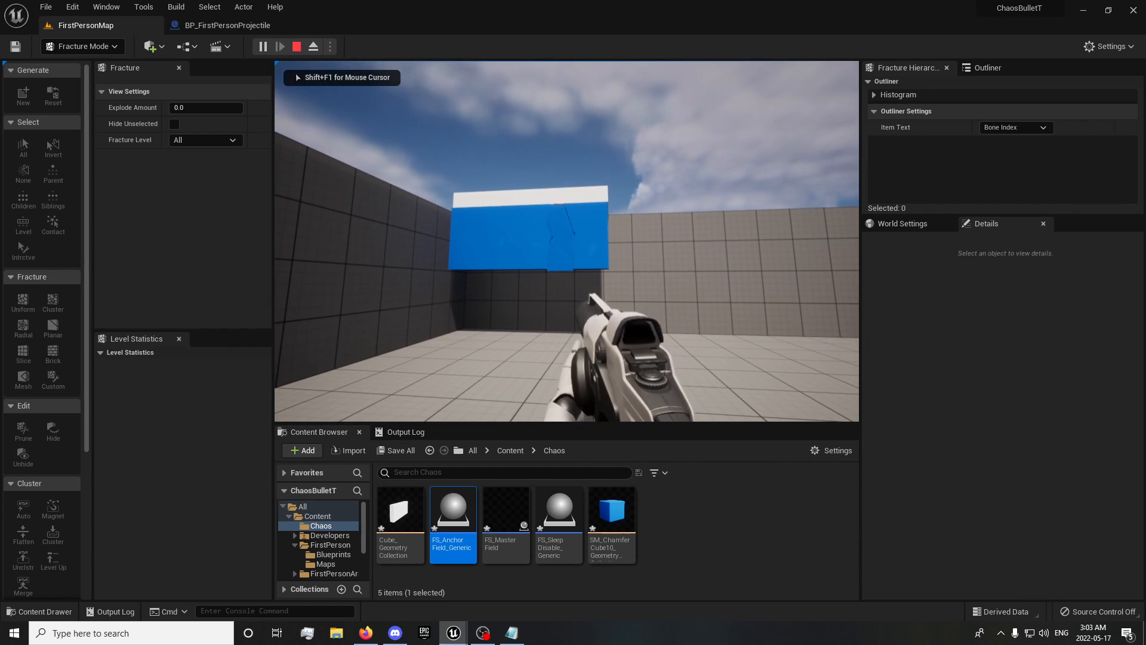
left_click(567, 241)
key("Escape")
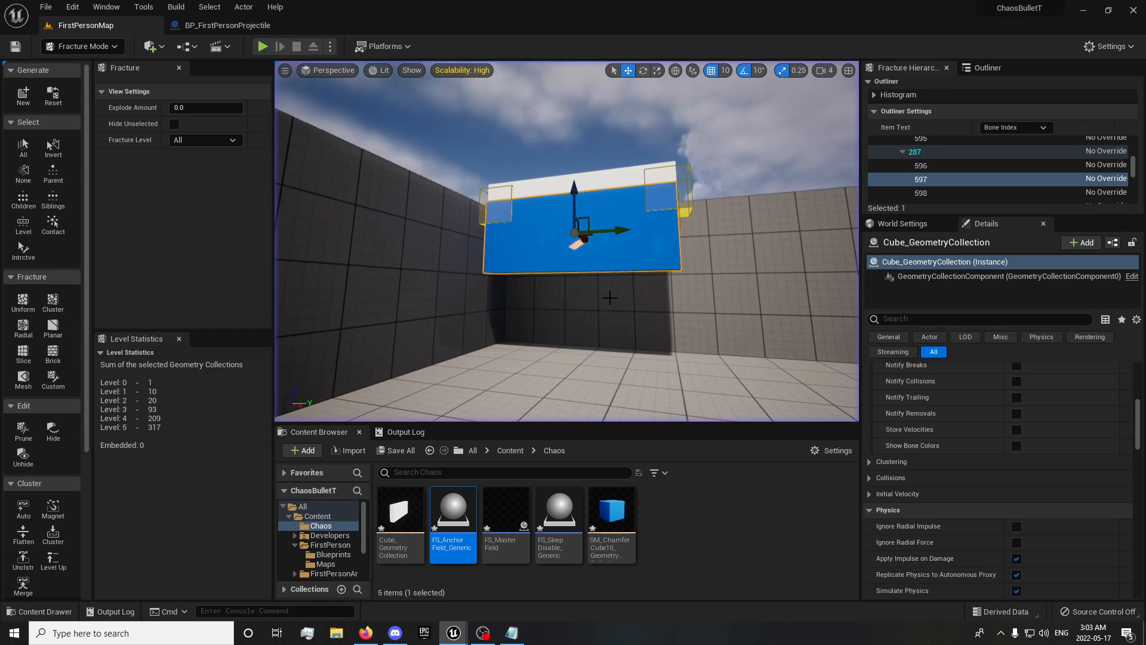
- Reset the blue wall's damage thresholds to the default 500000, 50000 and 5000, and briefly play-test the level
scroll(973, 451, "up", 2)
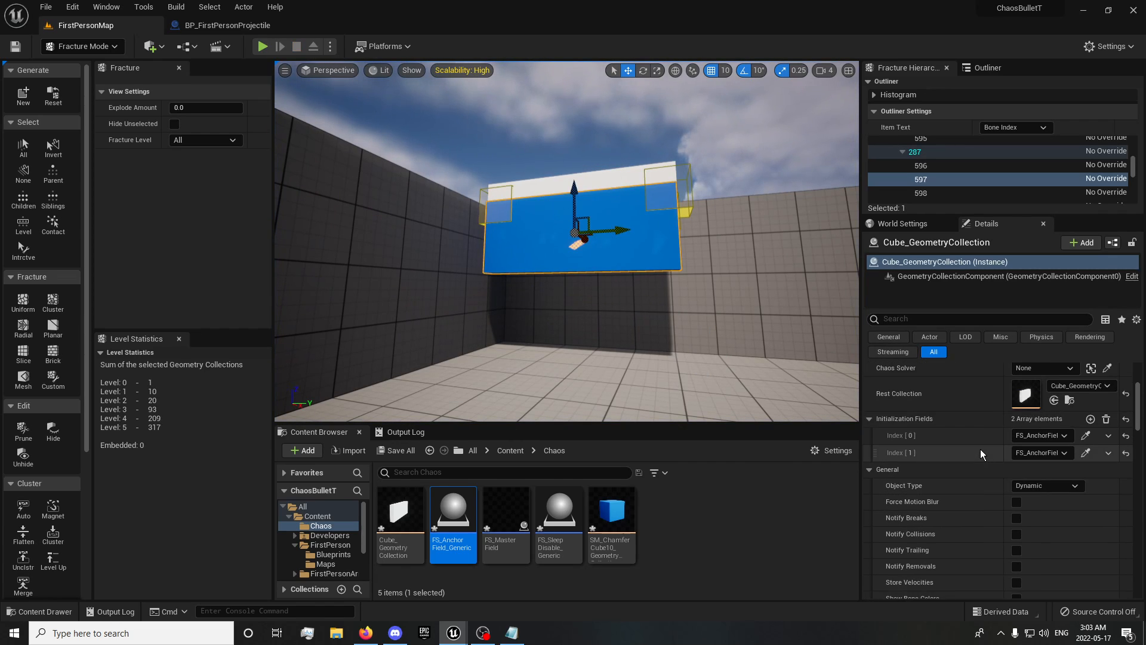
scroll(978, 449, "up", 4)
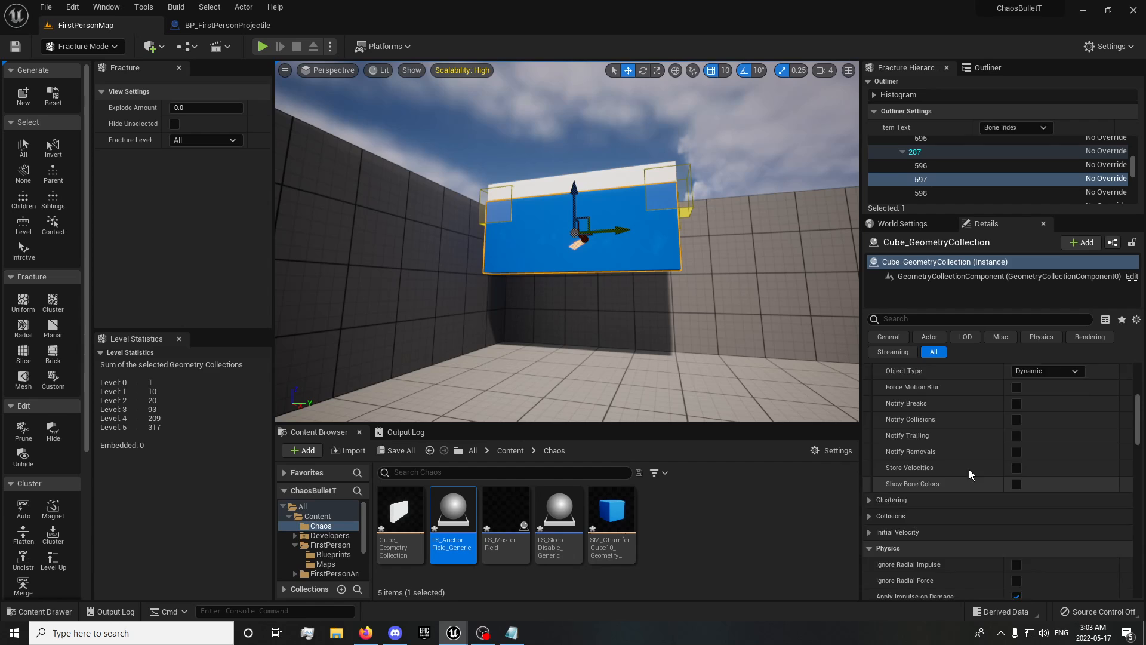
scroll(961, 466, "up", 2)
scroll(955, 463, "down", 12)
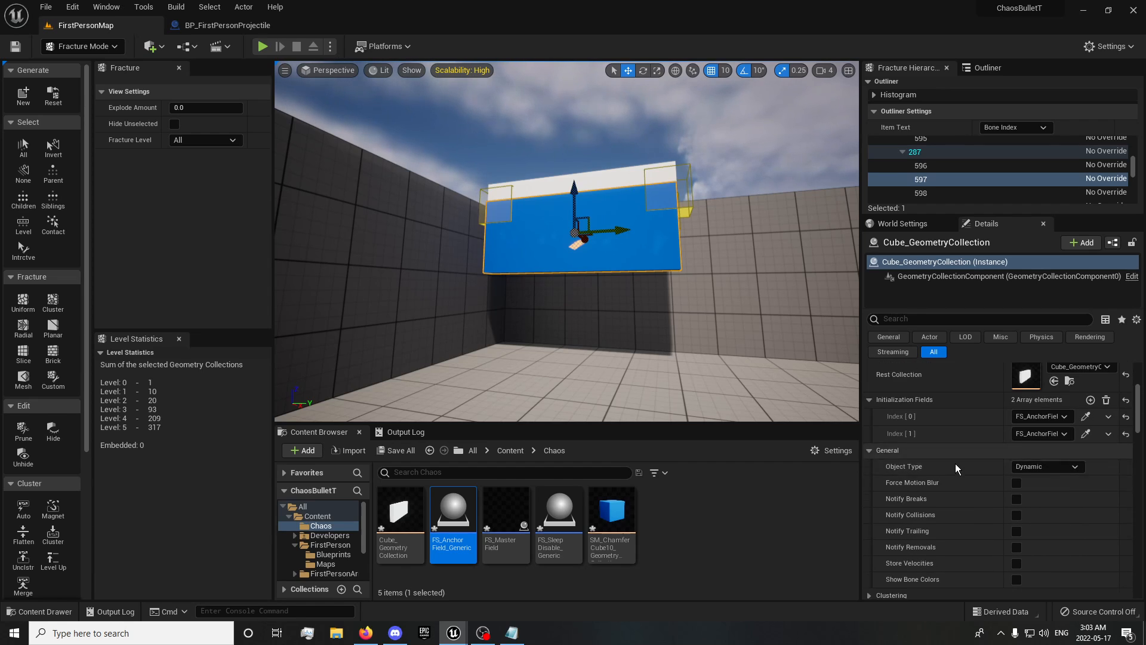
scroll(961, 463, "down", 5)
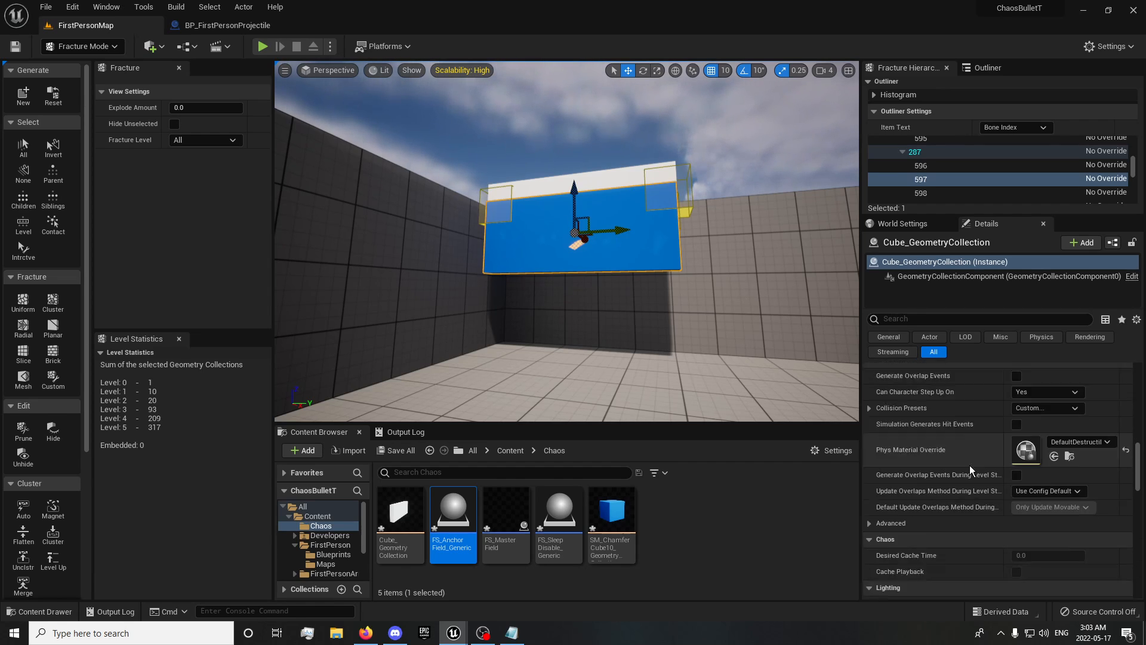
scroll(971, 463, "up", 9)
scroll(922, 469, "up", 5)
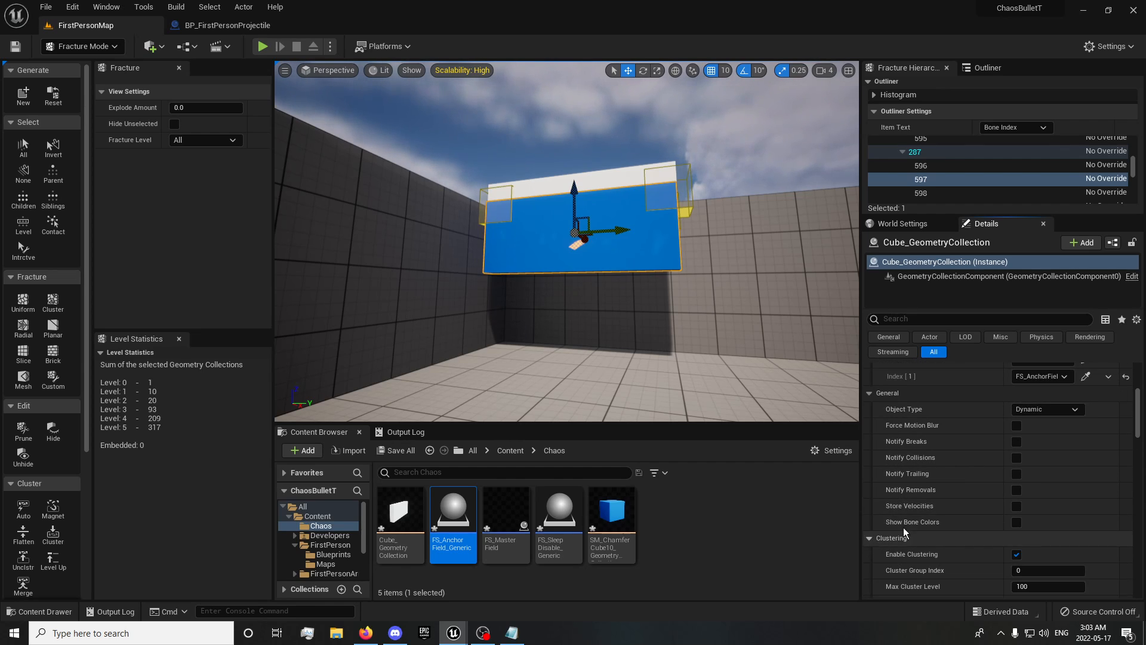
scroll(958, 479, "down", 6)
left_click(878, 431)
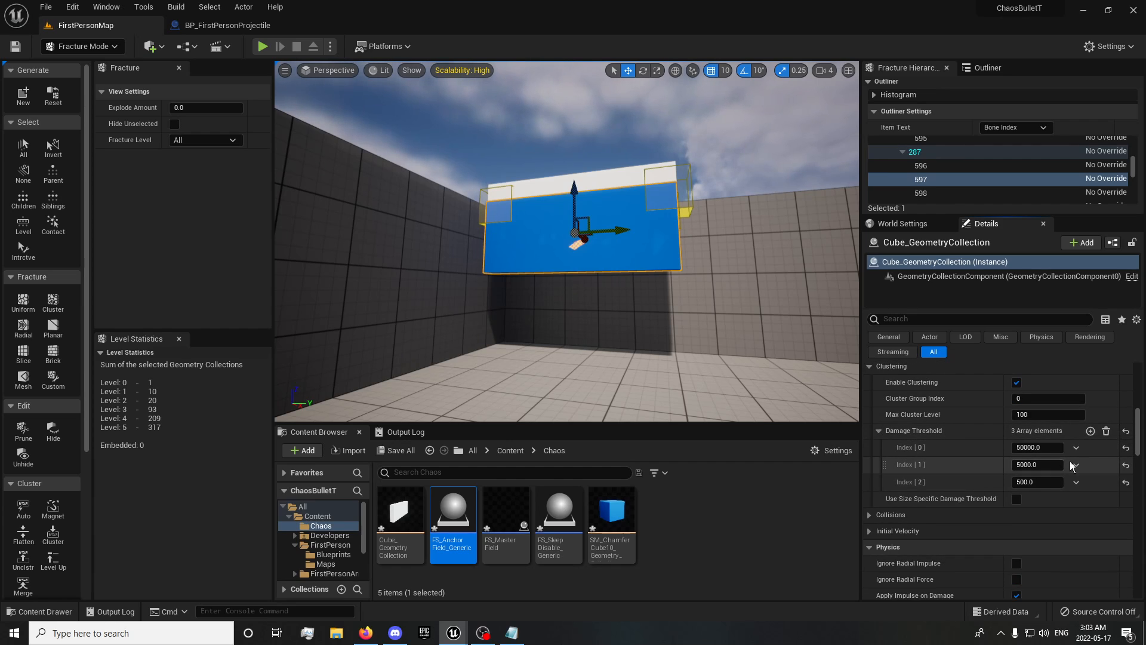
left_click(1126, 447)
left_click(1126, 464)
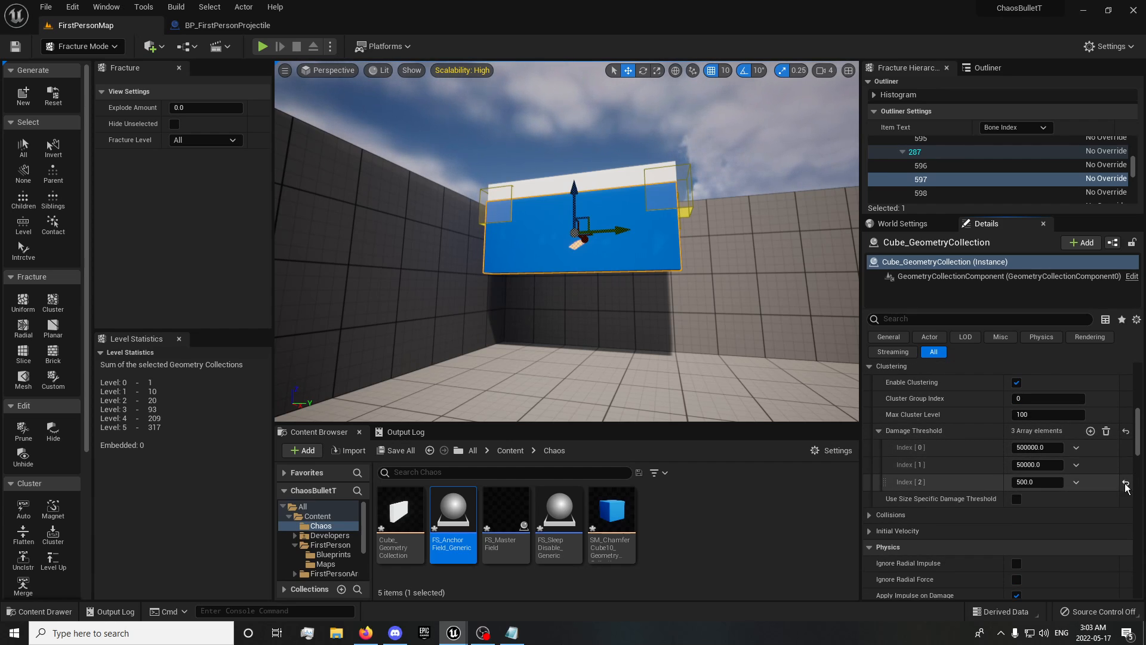
left_click(1126, 482)
left_click(262, 46)
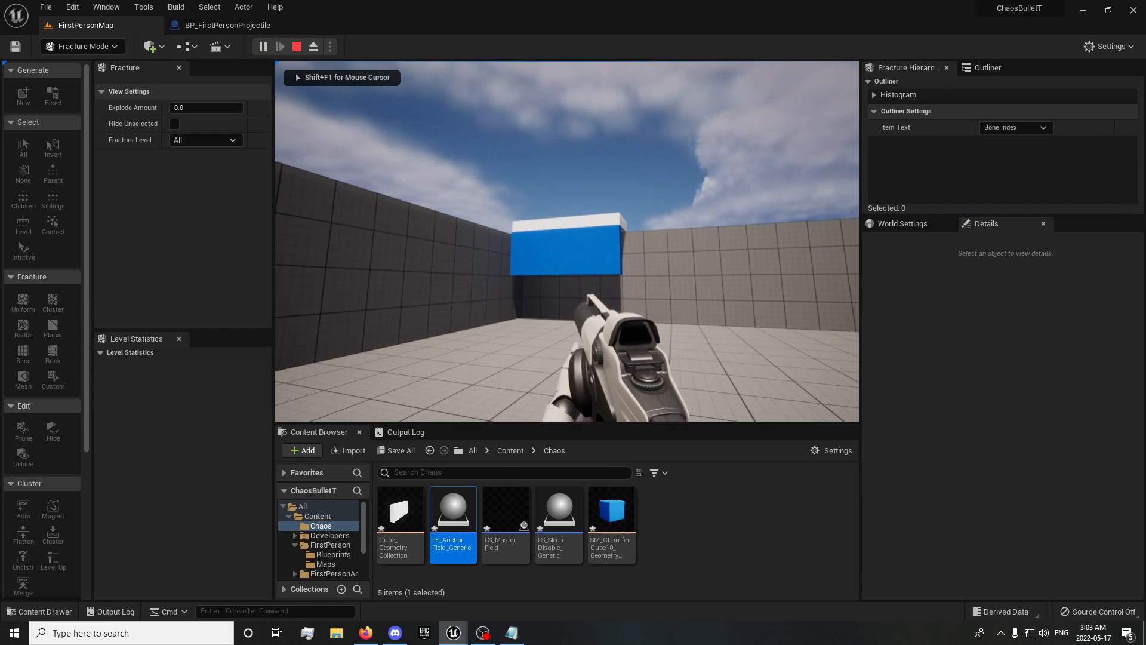
key("Escape")
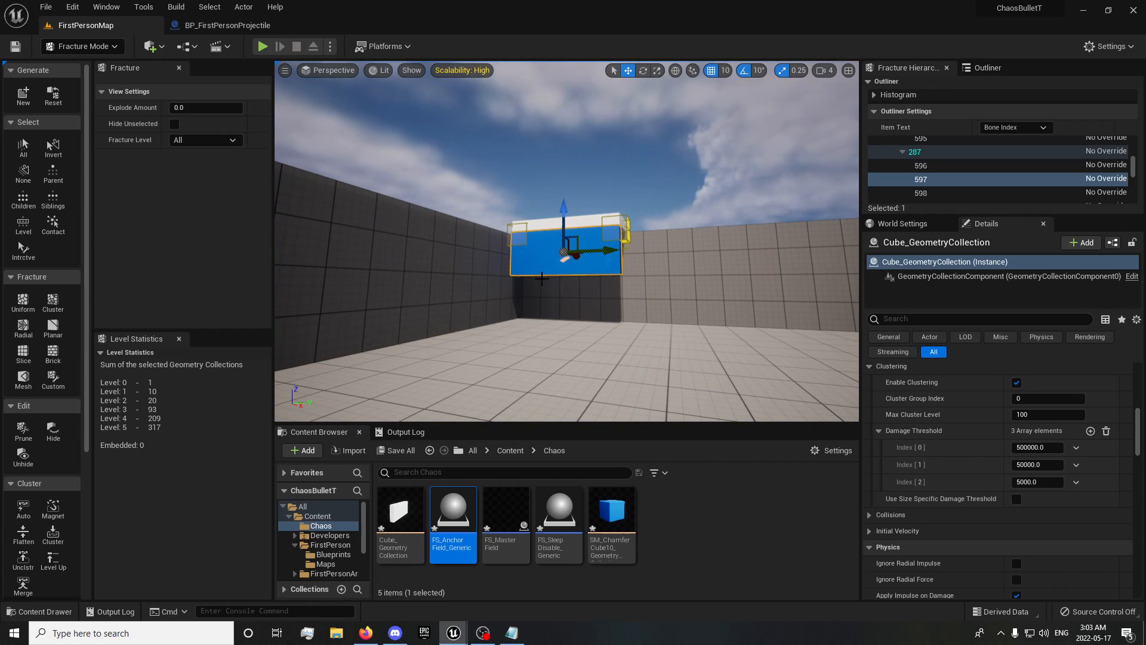
- Place another Cube_GeometryCollection on the open floor in front of the player start
right_click_drag(554, 299, 552, 344)
key("s")
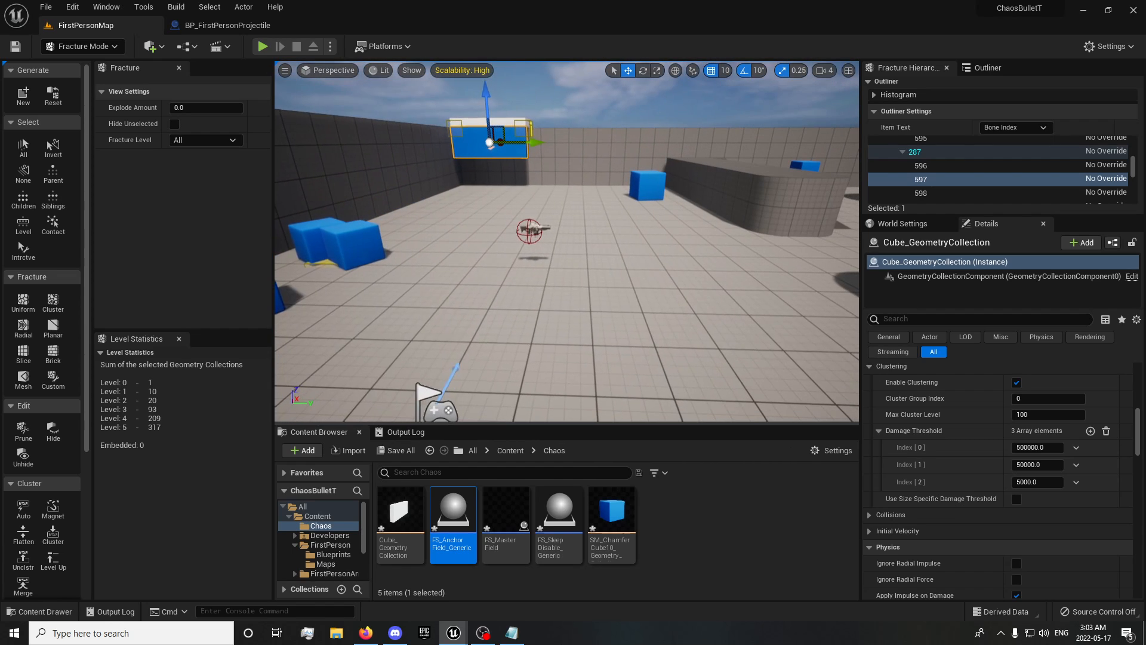
left_click_drag(399, 513, 531, 292)
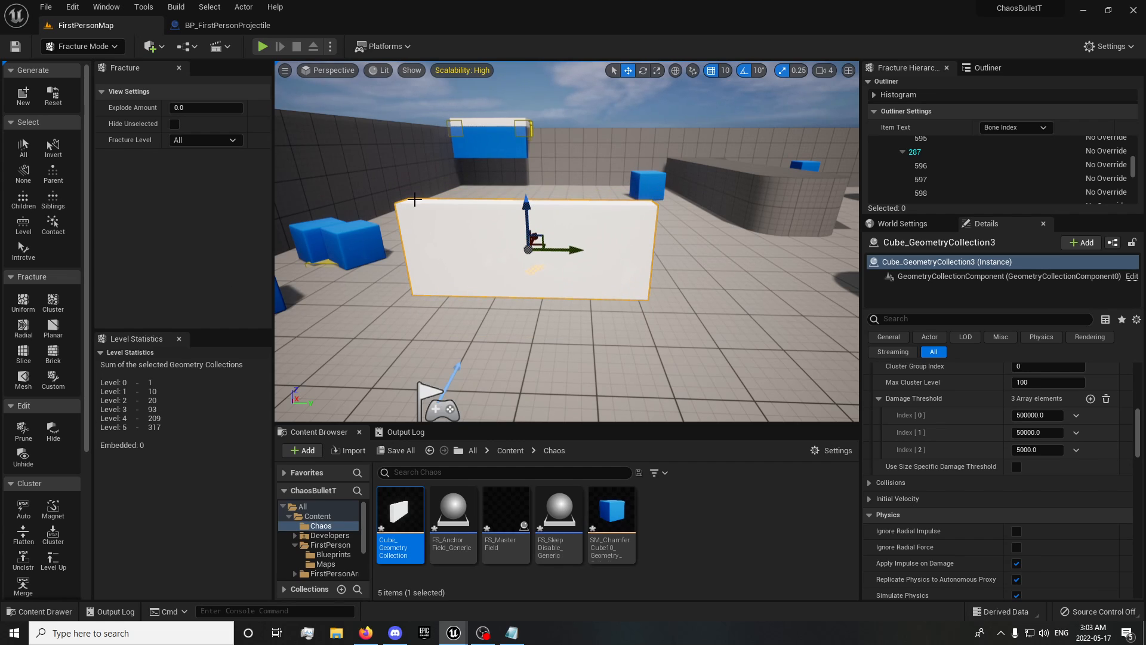
- Preview a Uniform Voronoi fracture with 20 sites on the whole white slab by selecting its root bone 0
left_click(23, 303)
scroll(460, 252, "up", 3)
right_click_drag(475, 292, 476, 292)
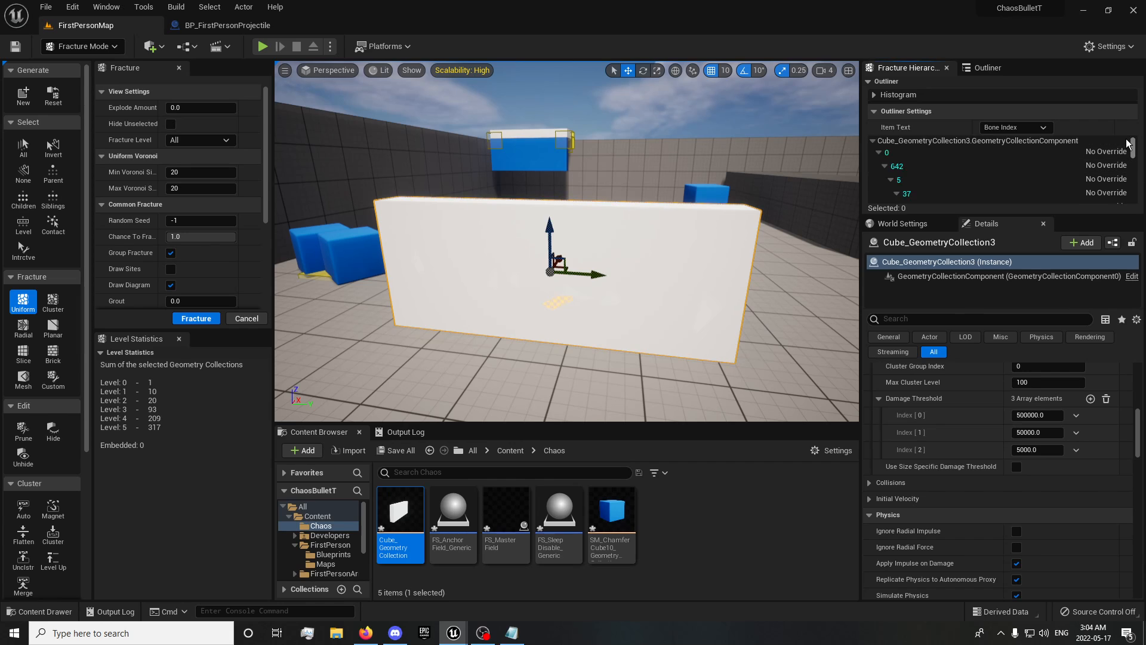
left_click(893, 154)
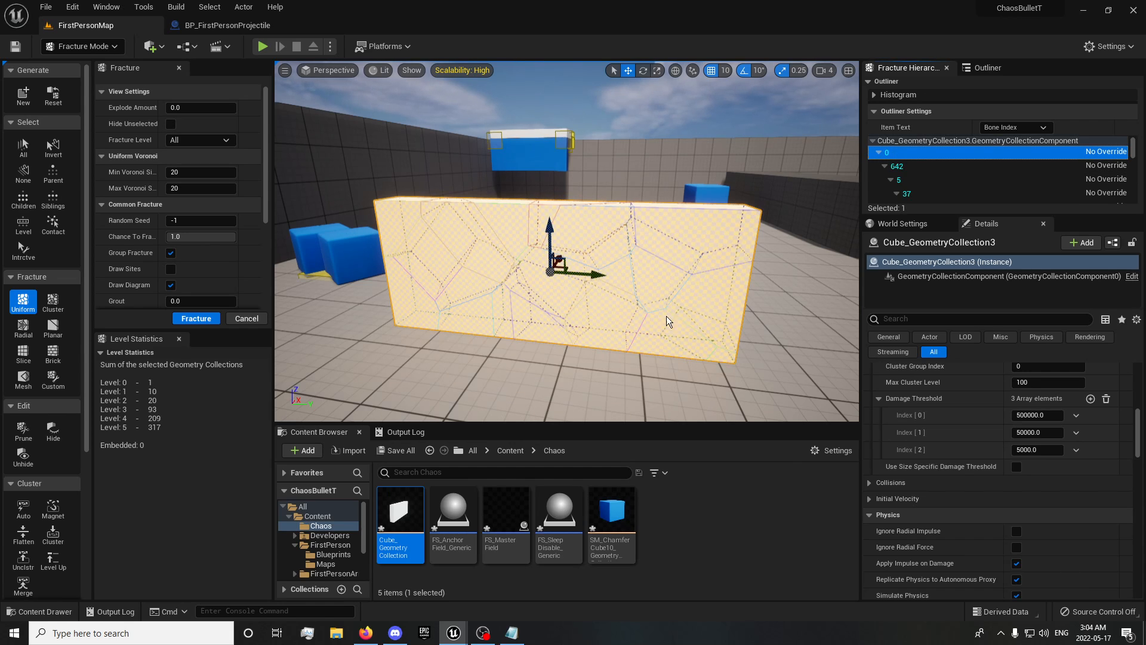
right_click_drag(667, 321, 636, 327)
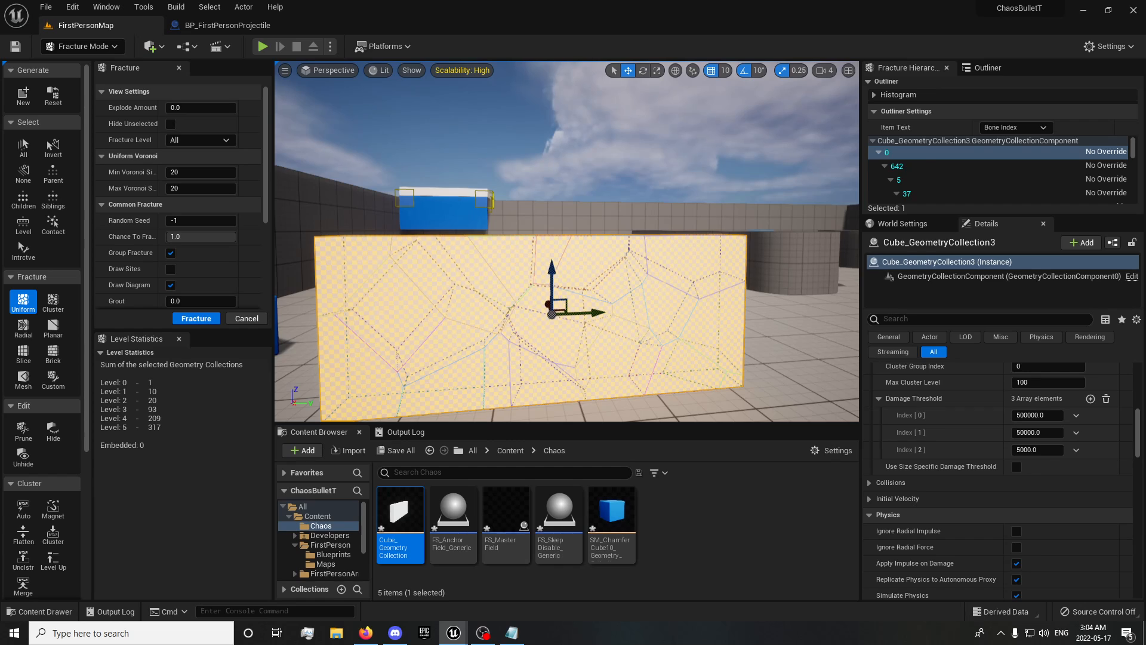
- Preview the Uniform fracture on individual bones of the white slab, finishing with root bone 0 selected again
left_click(643, 314)
left_click(646, 303)
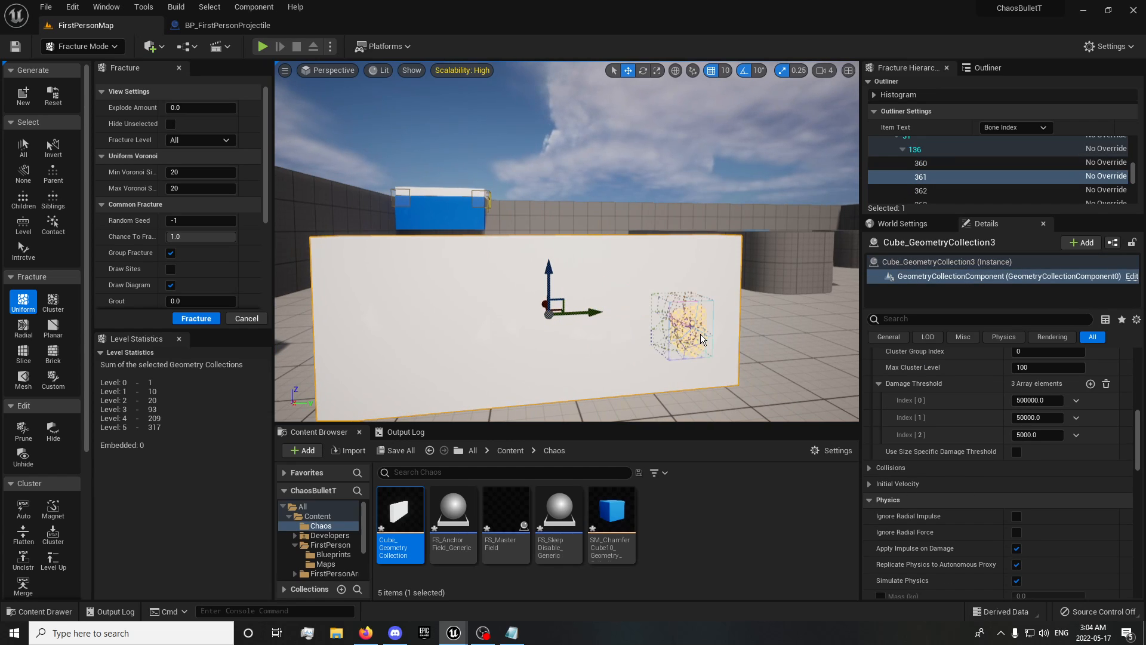
left_click(644, 314)
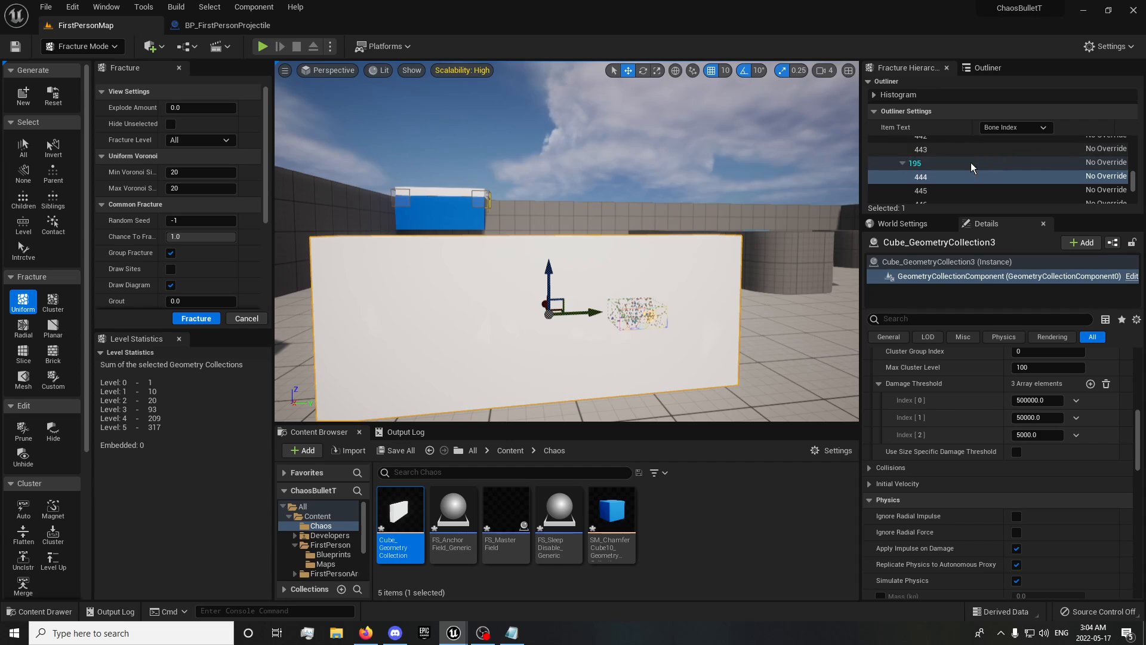
left_click(918, 153)
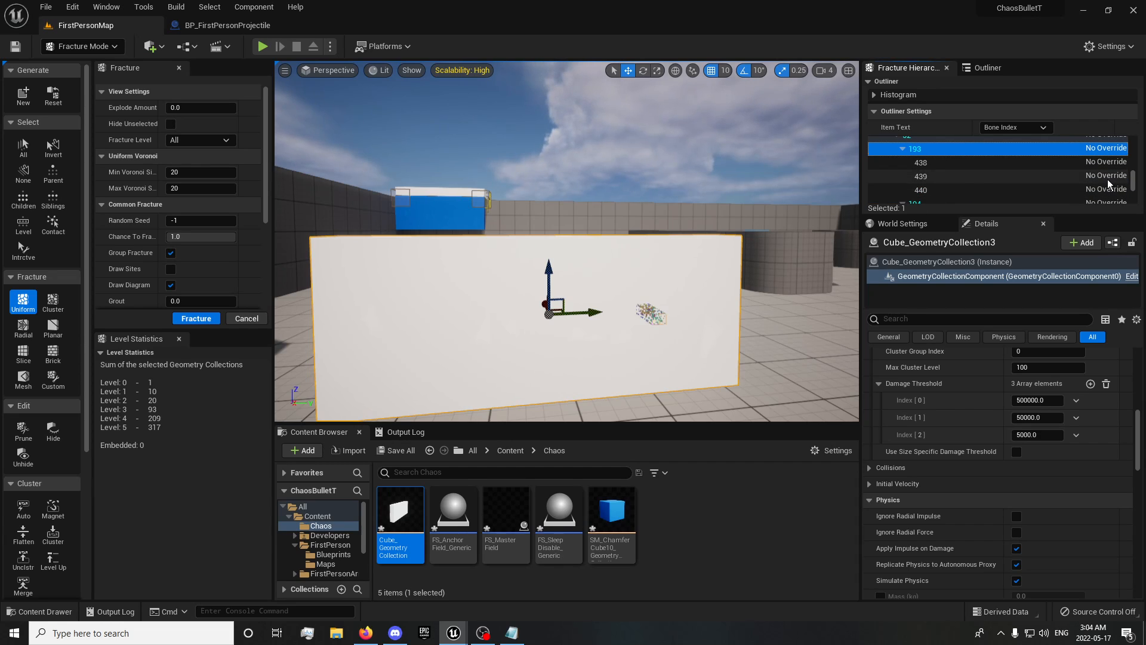
left_click_drag(1135, 184, 1133, 143)
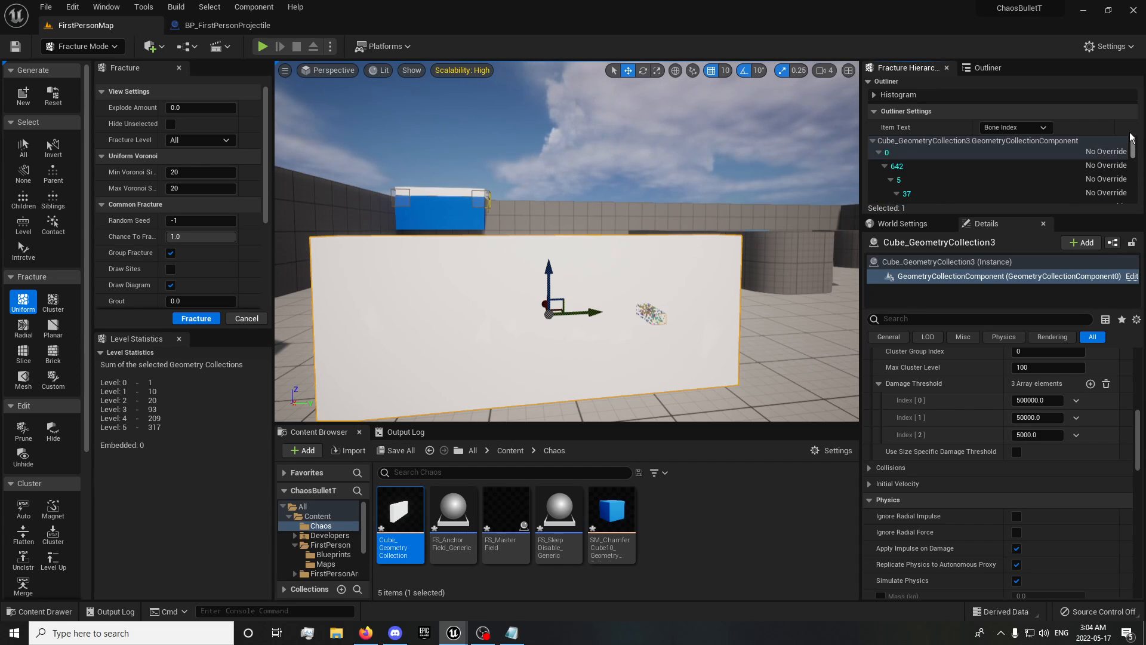
left_click(918, 152)
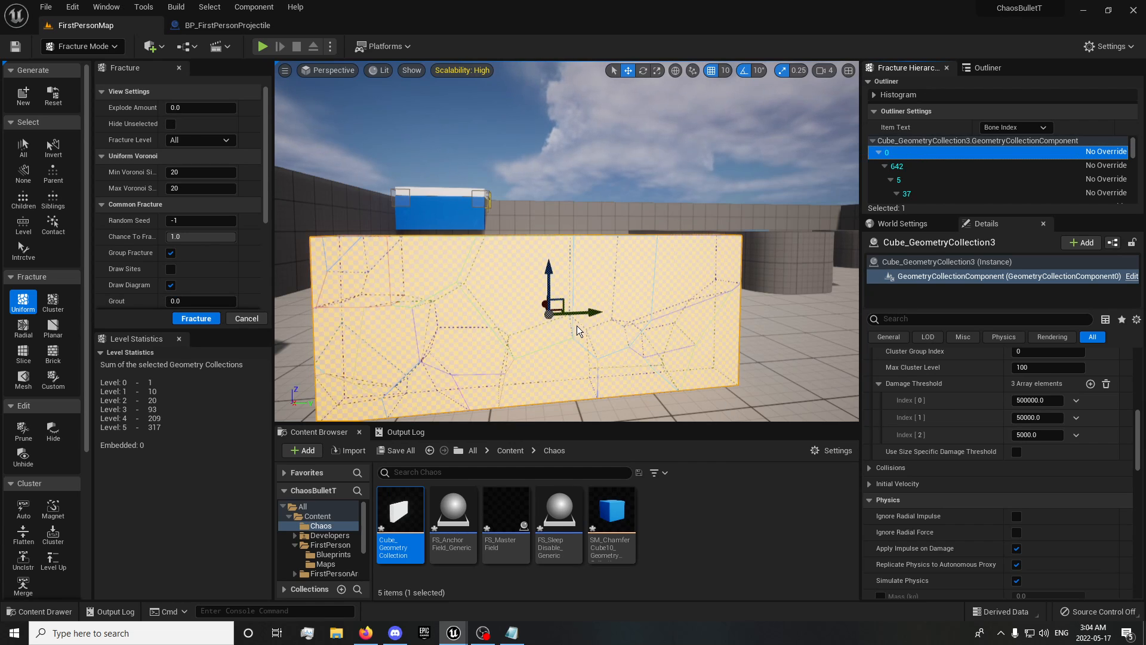
mouse_move(577, 326)
right_mouse_down()
mouse_move(549, 322)
mouse_move(566, 354)
mouse_move(561, 329)
right_mouse_up()
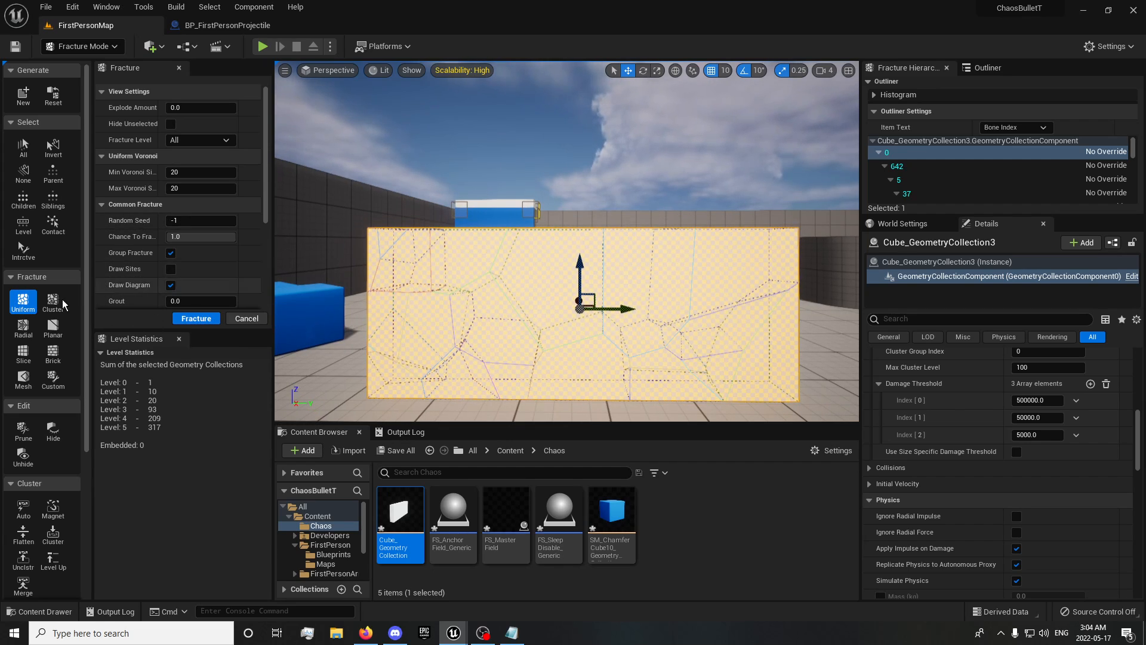
- Start a Custom Voronoi fracture on the slab and compare the Centered, Uniform, Mesh Vertices and Selected Bones site patterns
left_click(64, 386)
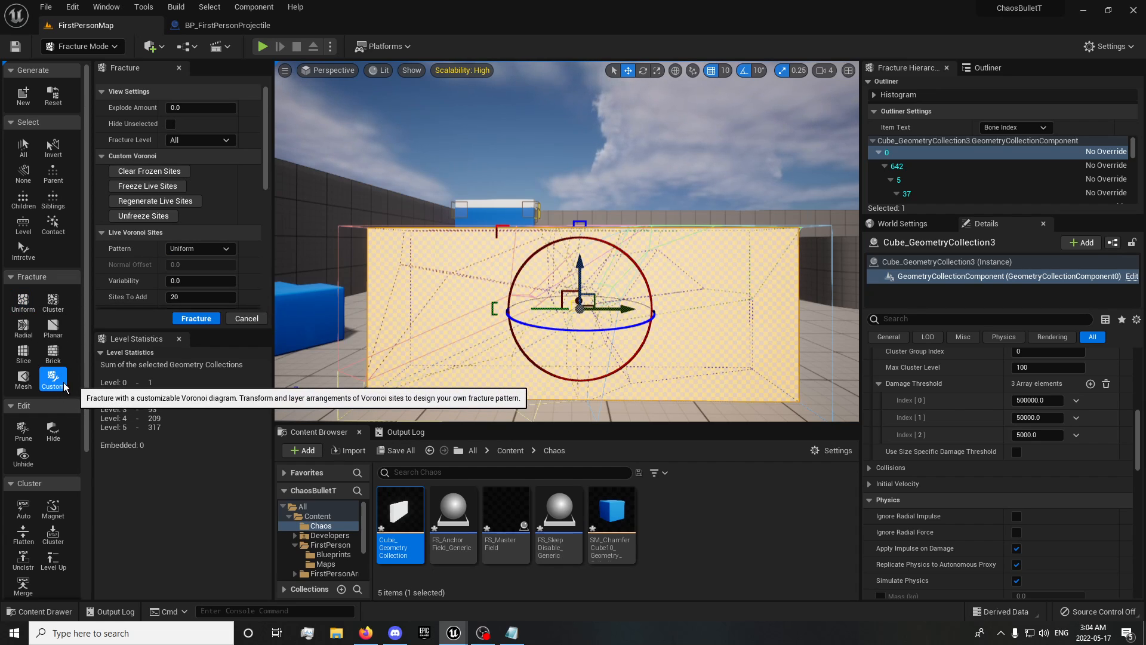
left_click(196, 248)
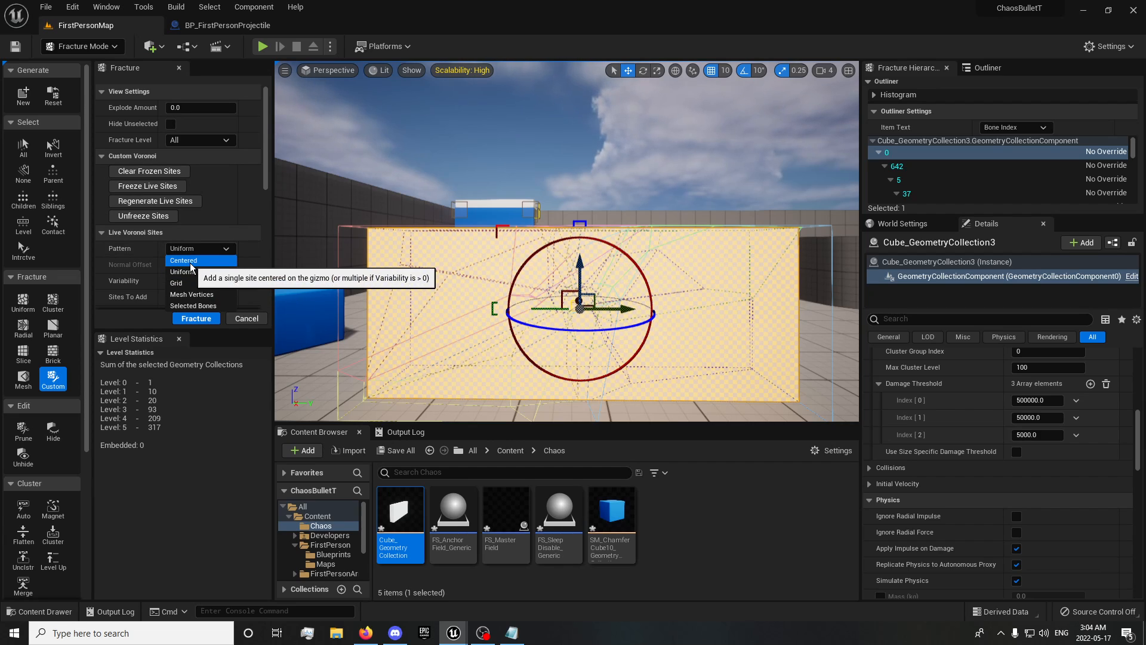
left_click(190, 260)
left_click(197, 249)
left_click(191, 272)
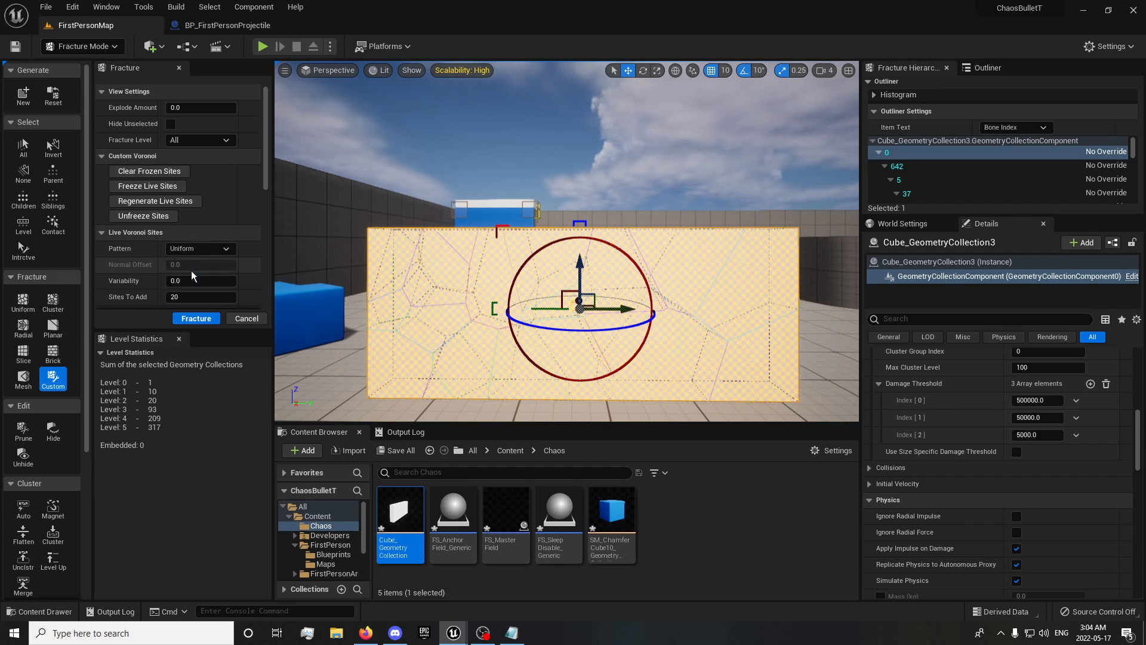
left_click(198, 249)
left_click(198, 295)
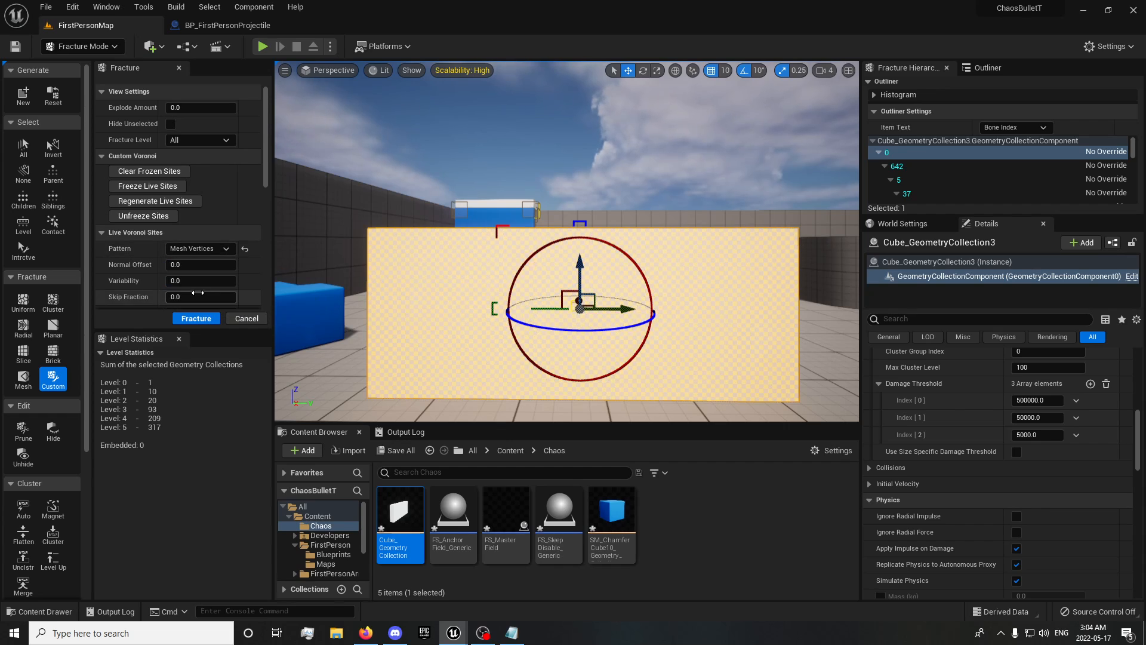
left_click(197, 250)
left_click(197, 306)
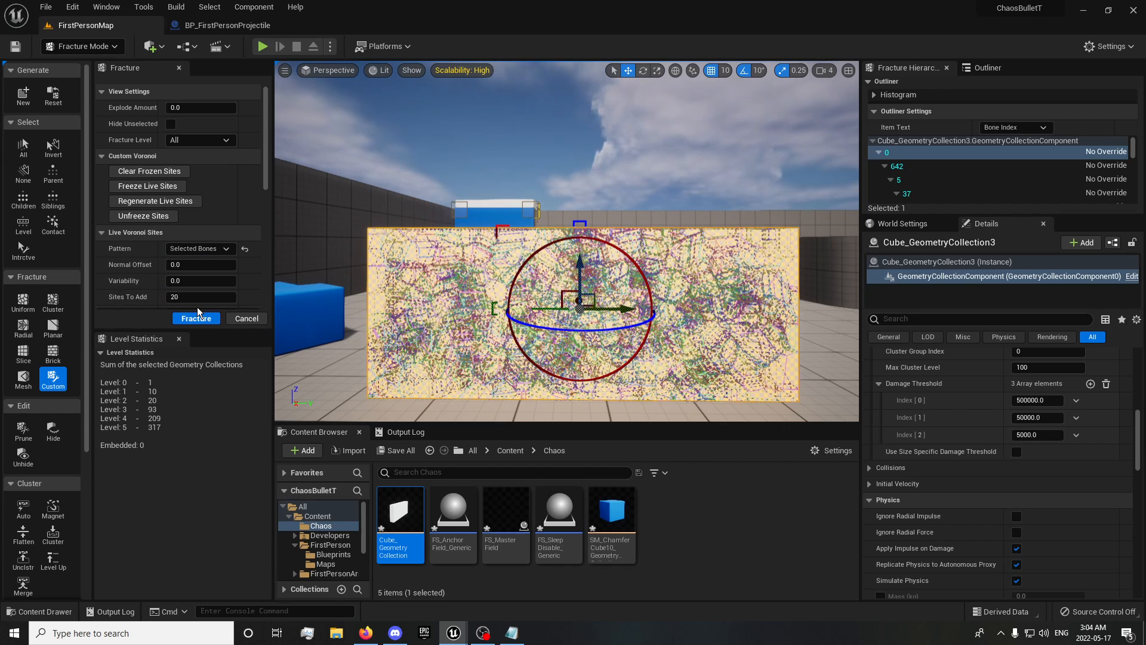
right_click_drag(608, 321, 484, 306)
key("d")
key("a")
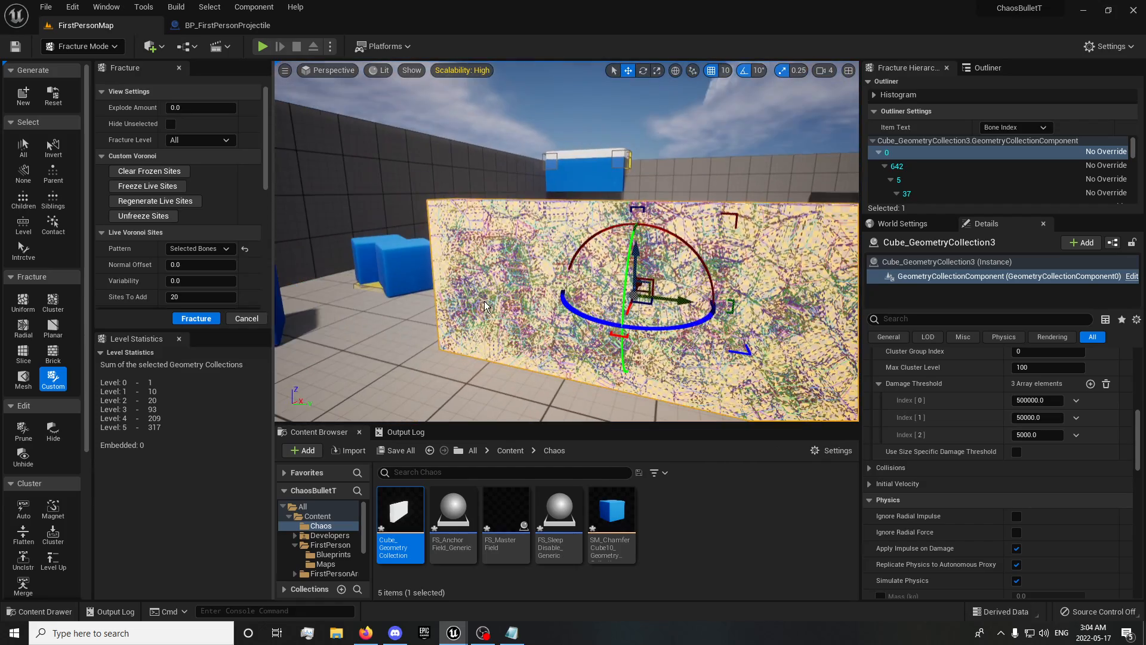
- Reset the site pattern to Uniform, try 154 and 100 sites, and settle on 50 for Sites To Add
left_click(245, 249)
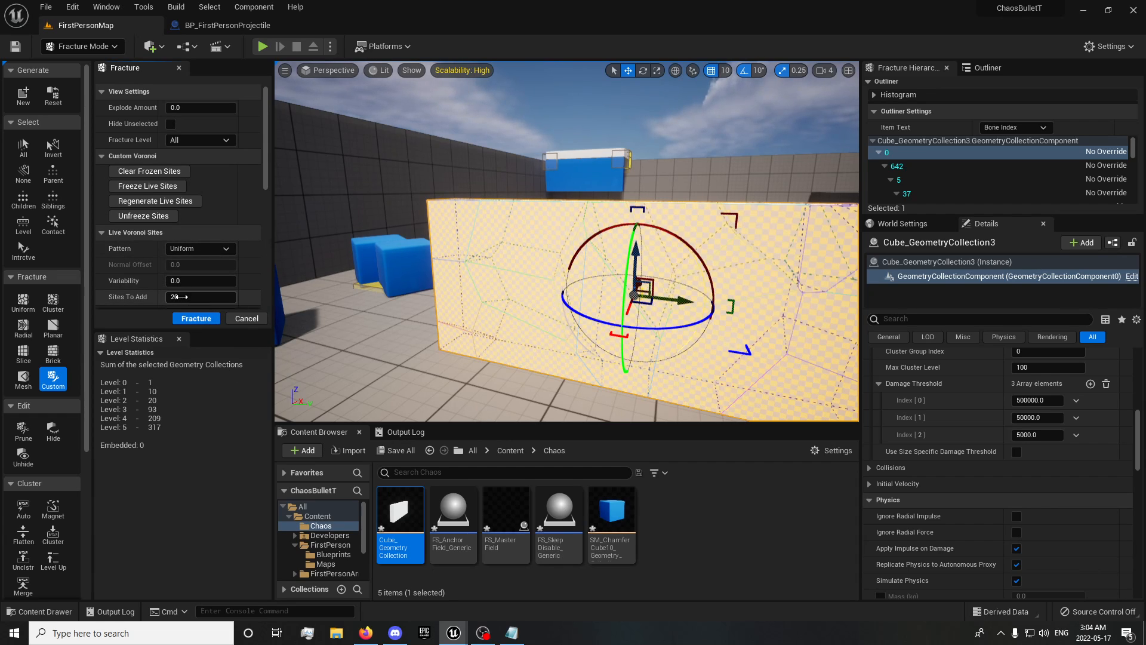
left_click_drag(177, 297, 246, 297)
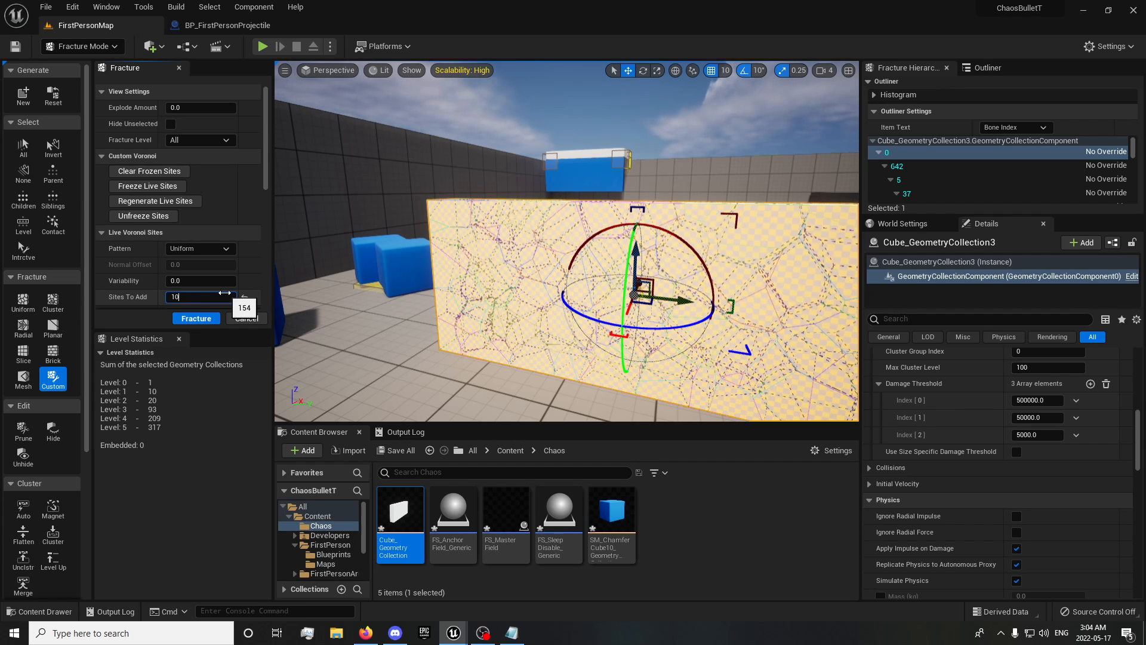
type("100")
key("Return")
key("Return")
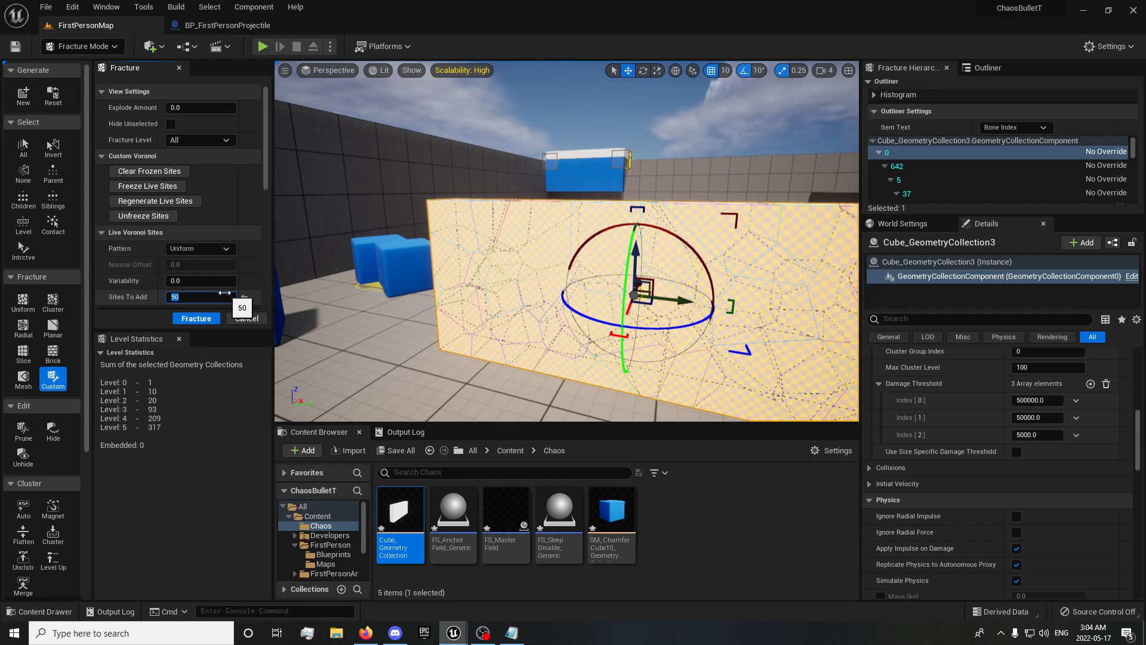
- Try shifting the live Voronoi sites up above the slab and back down to see how the pattern changes
right_click_drag(646, 283, 545, 220)
left_click_drag(548, 217, 549, 72)
left_click_drag(544, 119, 547, 217)
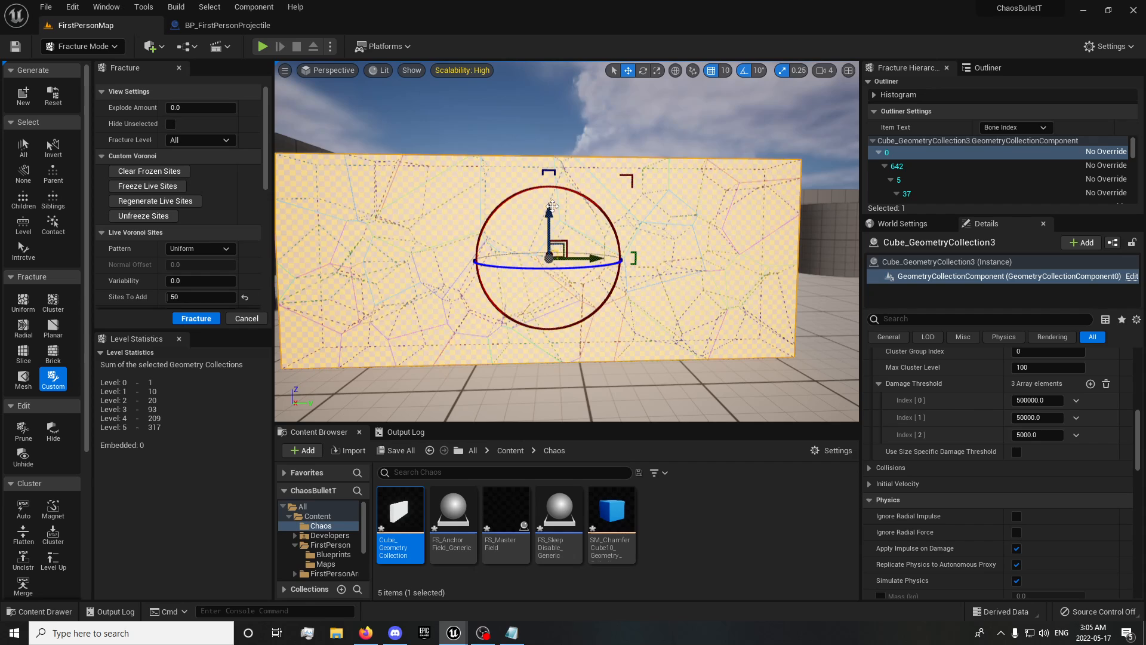
left_click_drag(552, 206, 526, 117)
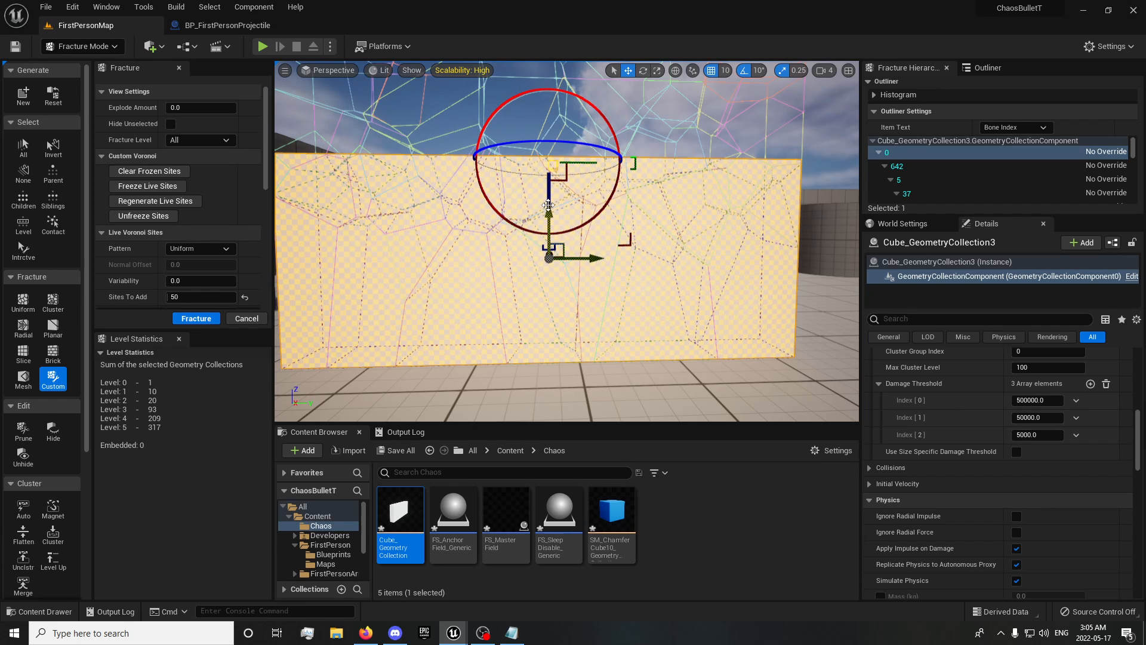
left_click_drag(548, 205, 585, 268)
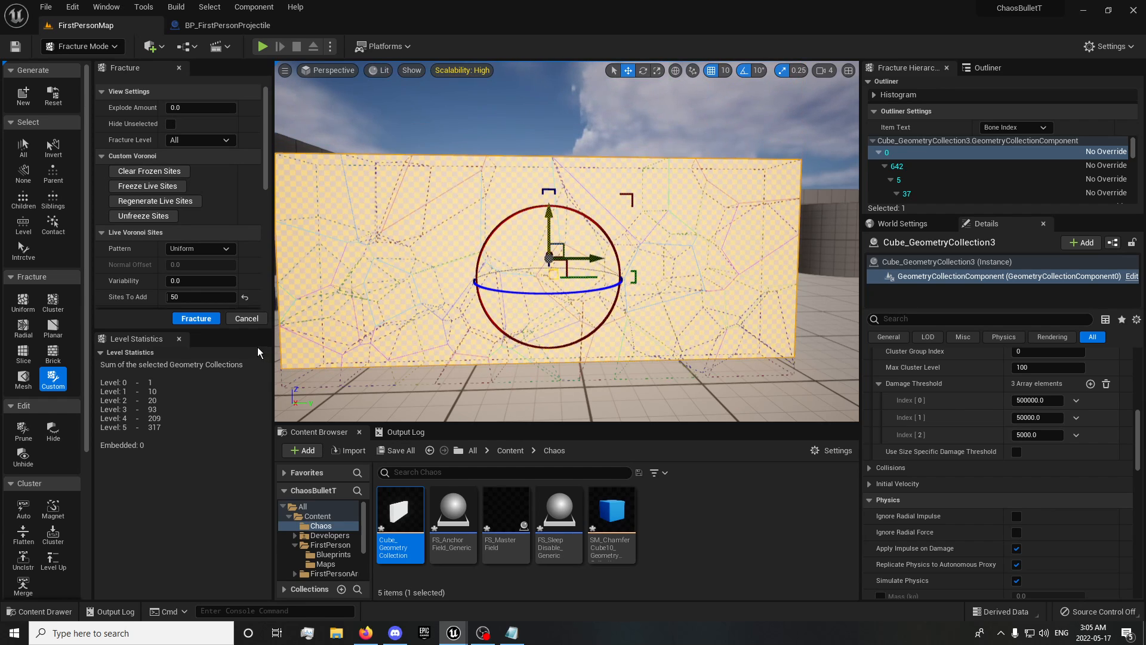
- Apply the Custom fracture to the slab and reselect its root bone 0
left_click(197, 319)
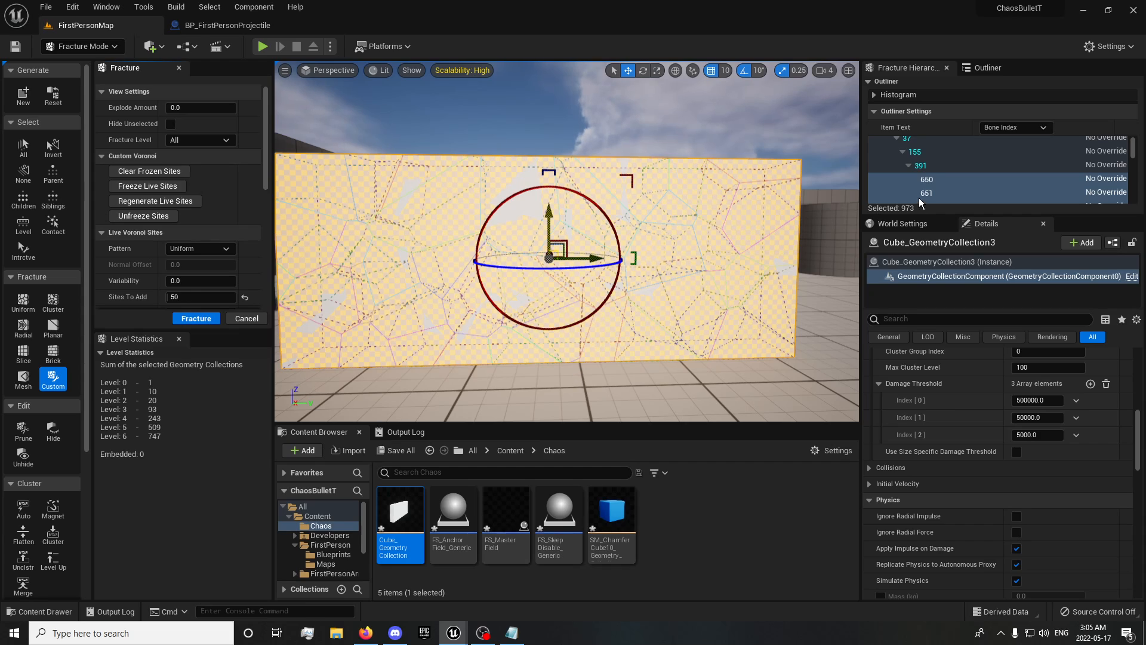
scroll(920, 200, "up", 3)
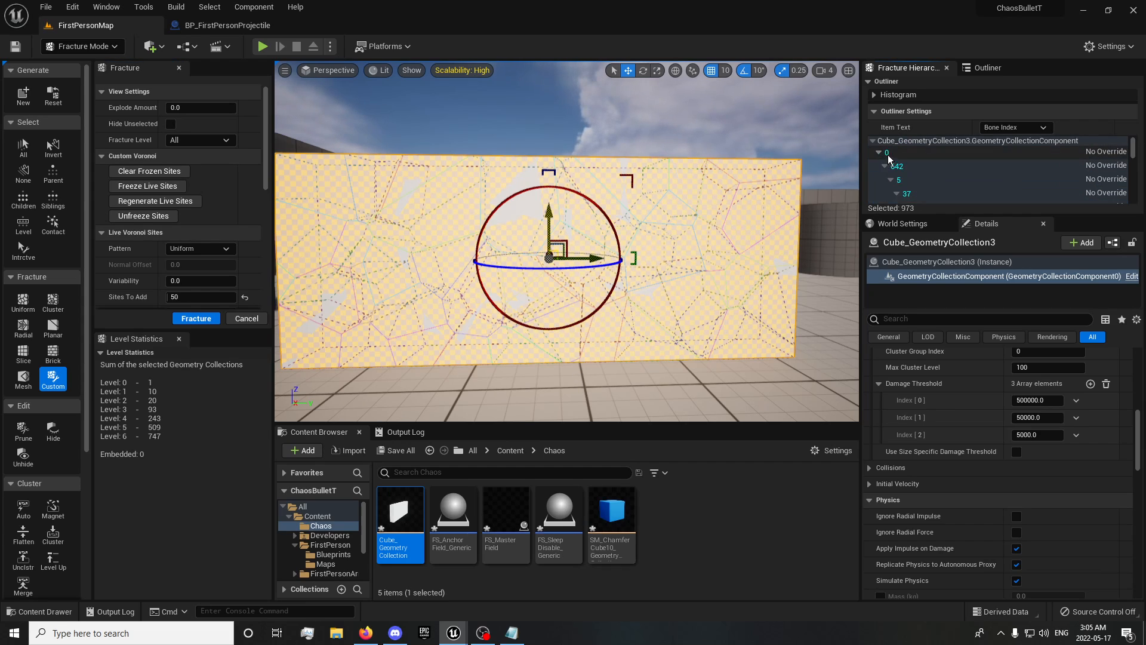
left_click(899, 154)
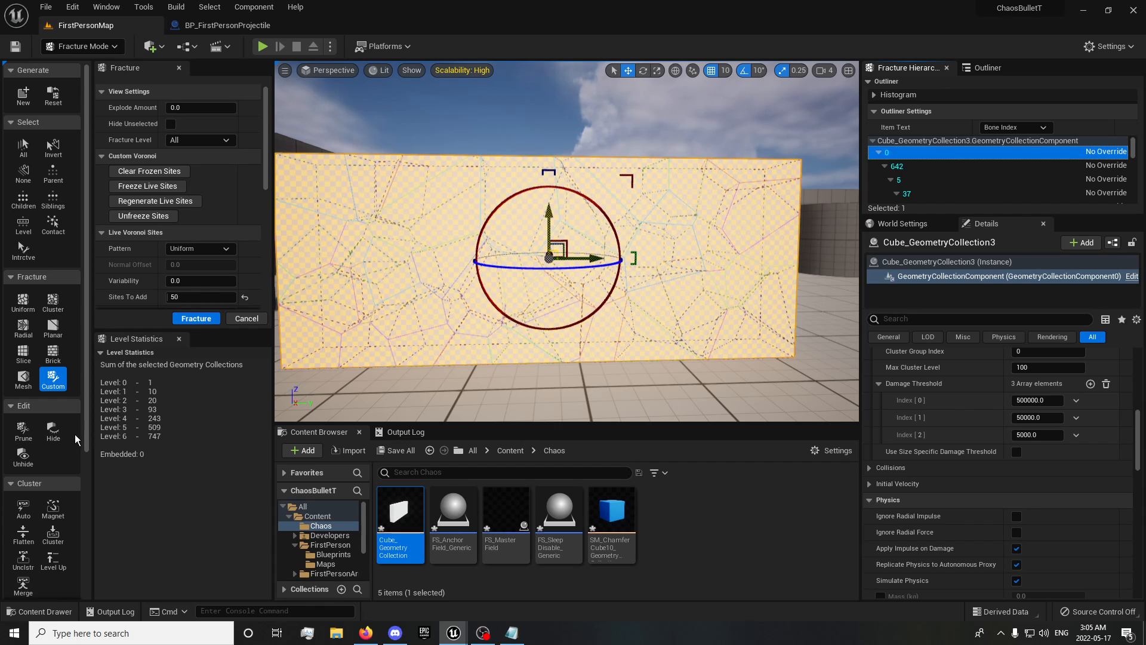
- Play-test the level, pick up the gun, shoot the white slab several times to see how it shatters, and end the session
left_click(263, 47)
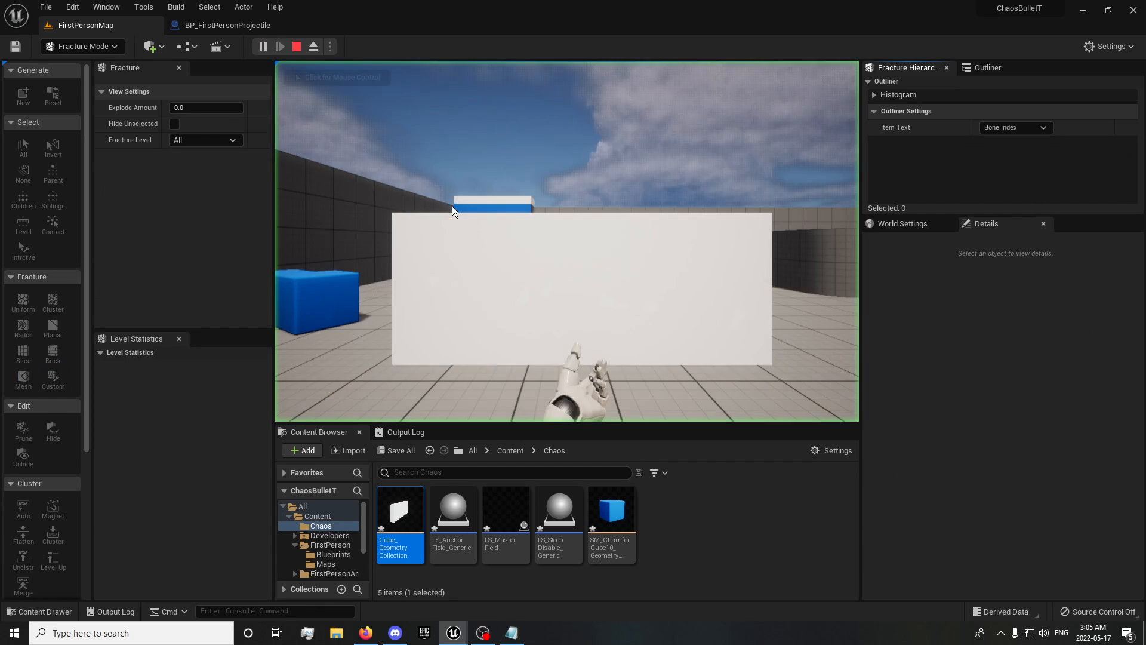
key("w")
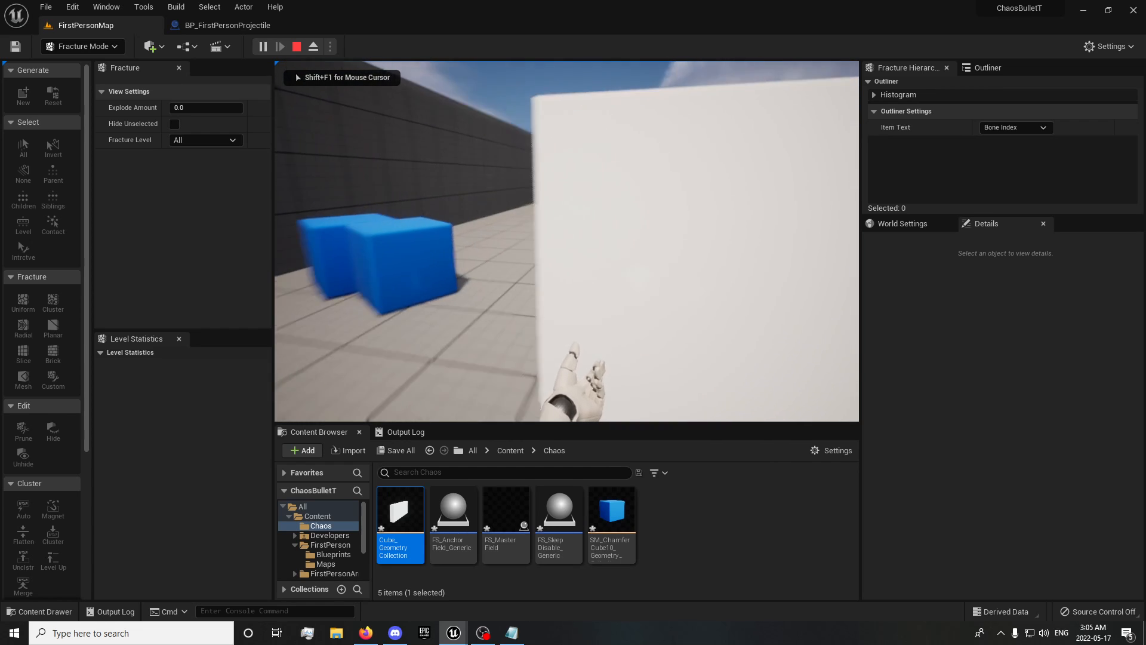
key("s")
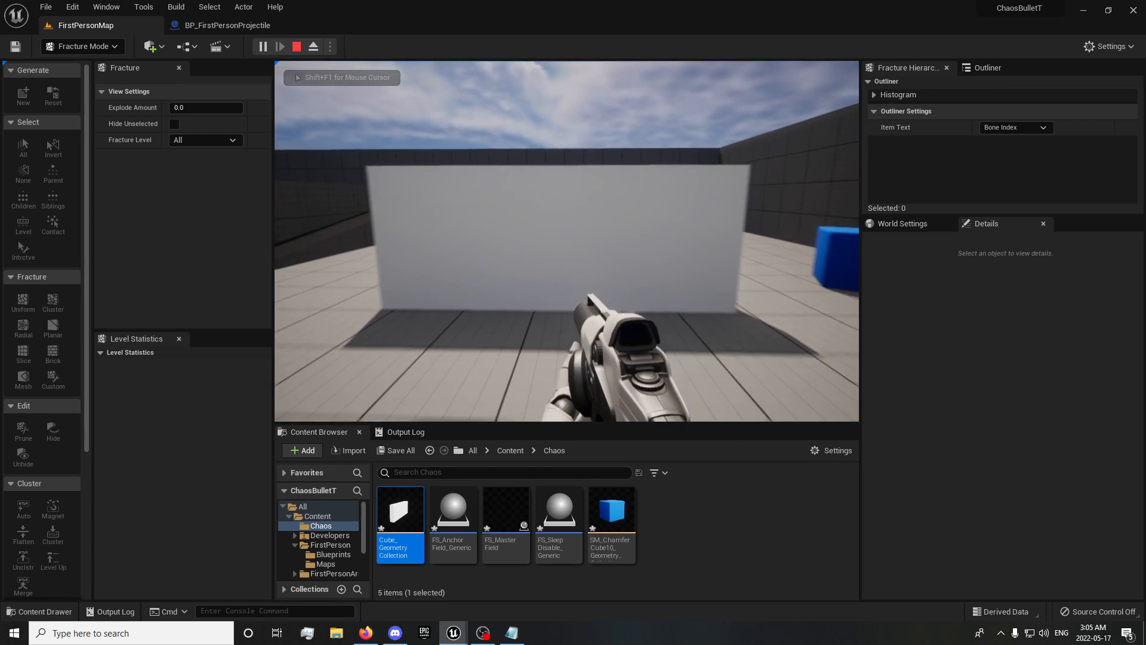
left_click(567, 242)
key("w")
left_click(567, 242)
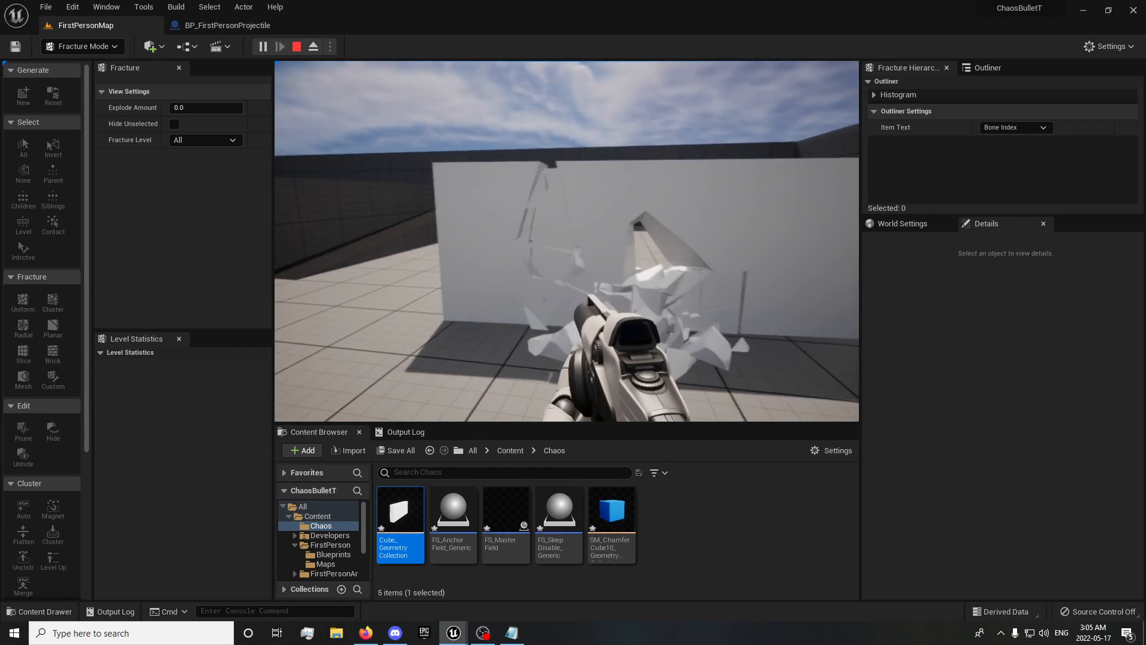
left_click(567, 241)
left_click(566, 241)
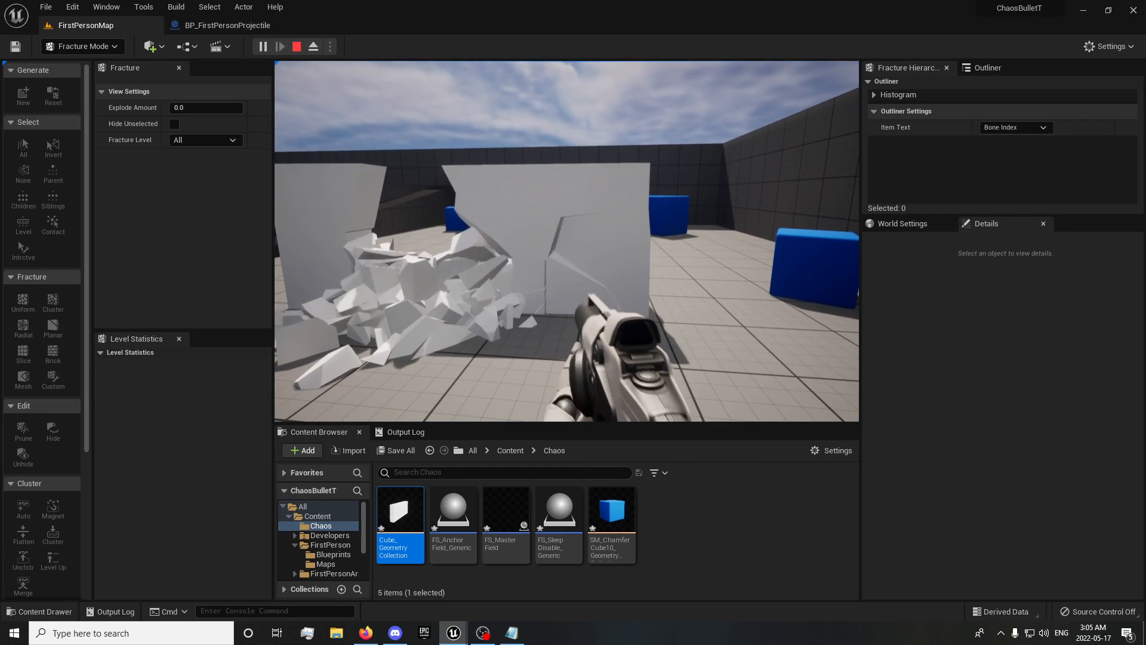
left_click(567, 241)
key("s")
key("w")
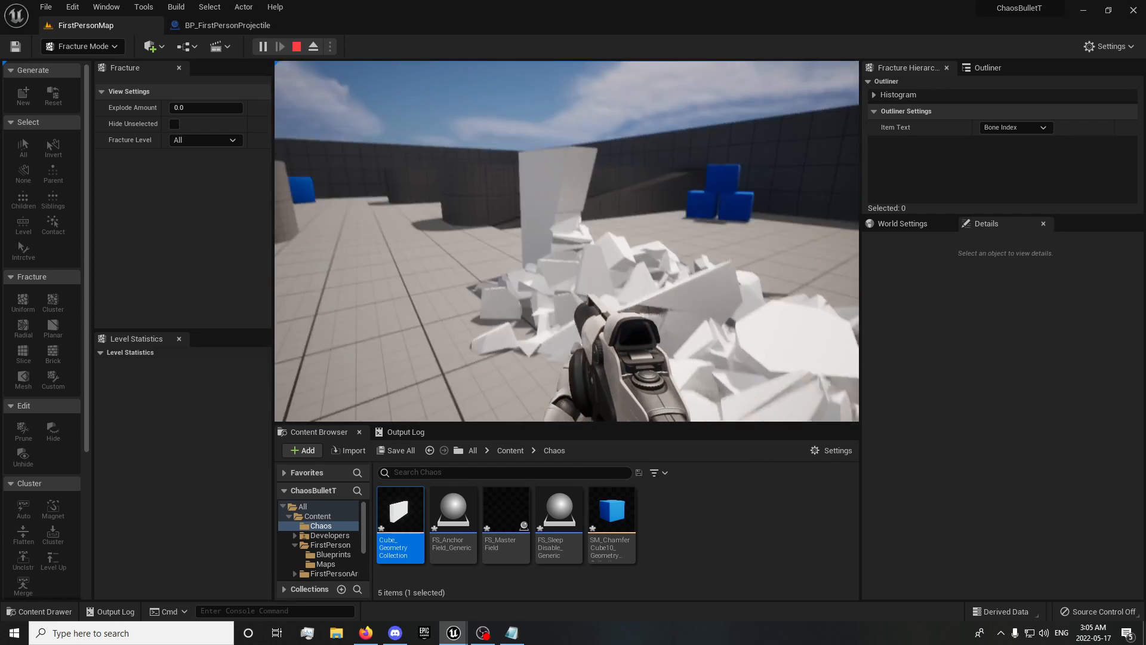
key("Escape")
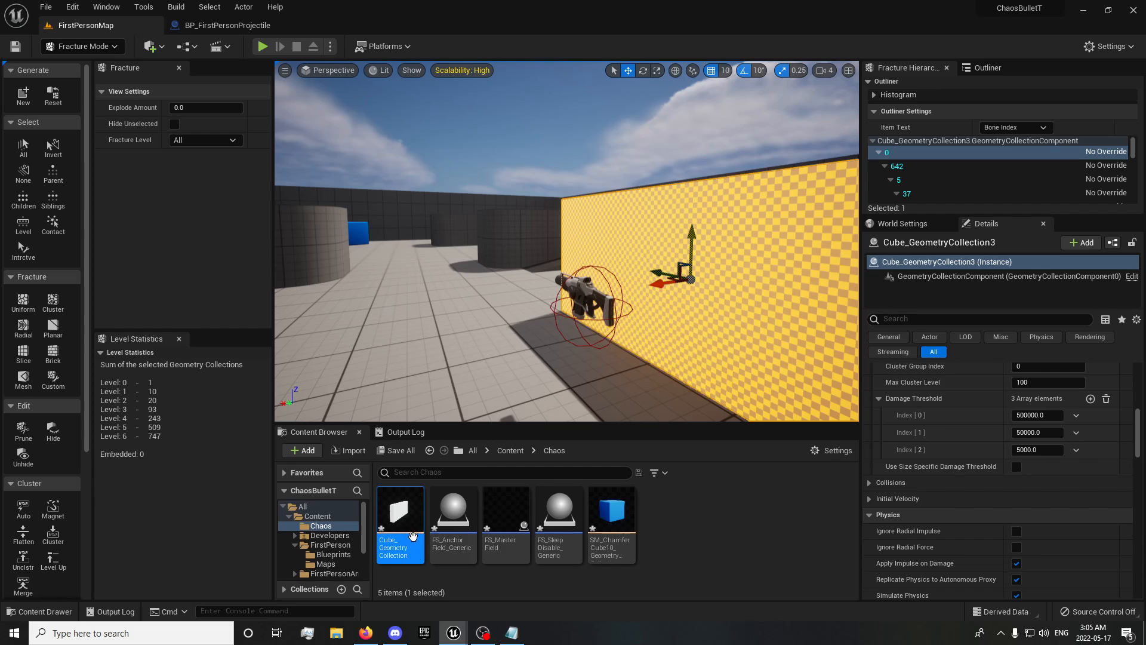
- Open the Cube_GeometryCollection asset, save it, and return to the FirstPersonMap level
double_click(400, 521)
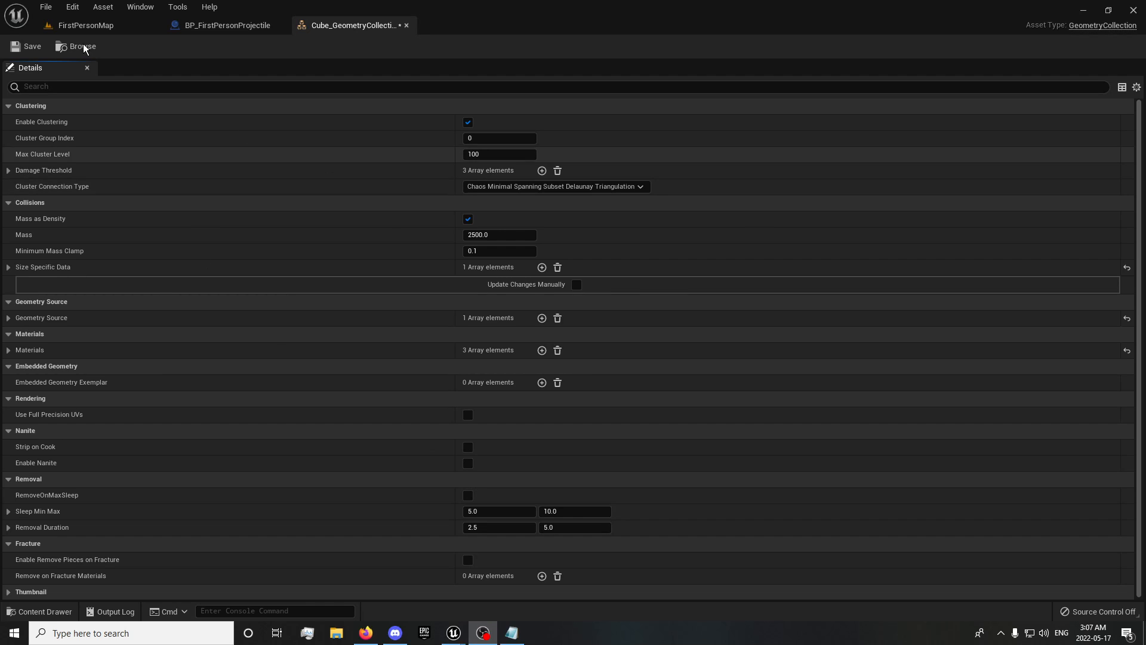
left_click(25, 53)
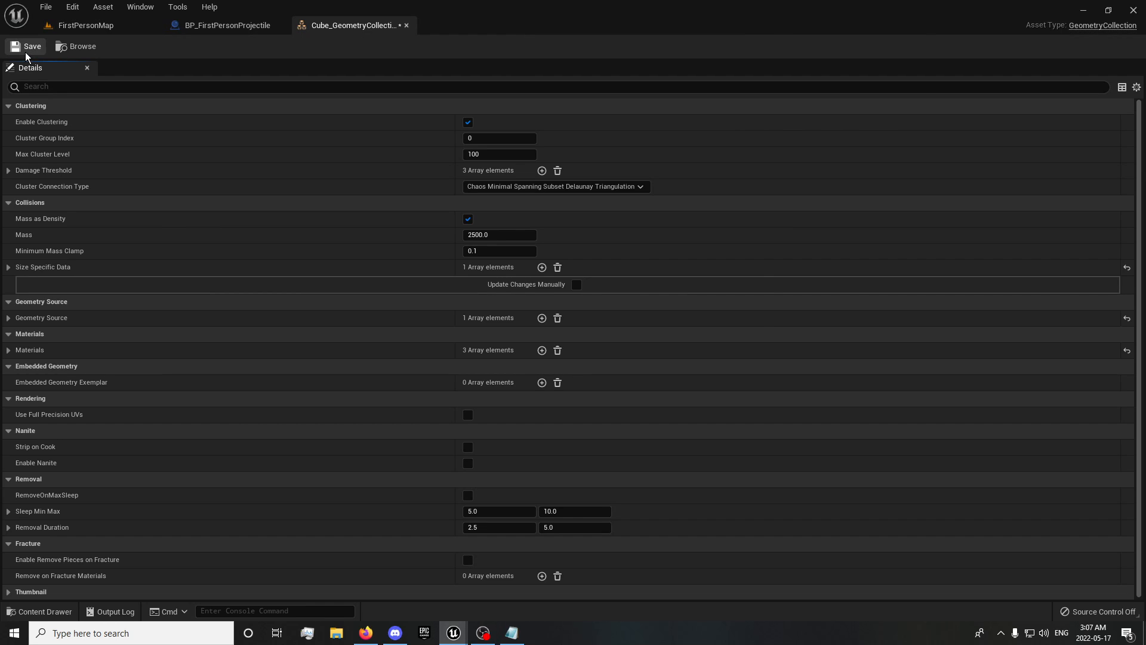
left_click(72, 31)
- Place a SM_ChamferCube10 geometry collection on the open floor and stack a duplicate of it directly on top
right_click_drag(435, 239, 572, 474)
left_click_drag(612, 513, 564, 281)
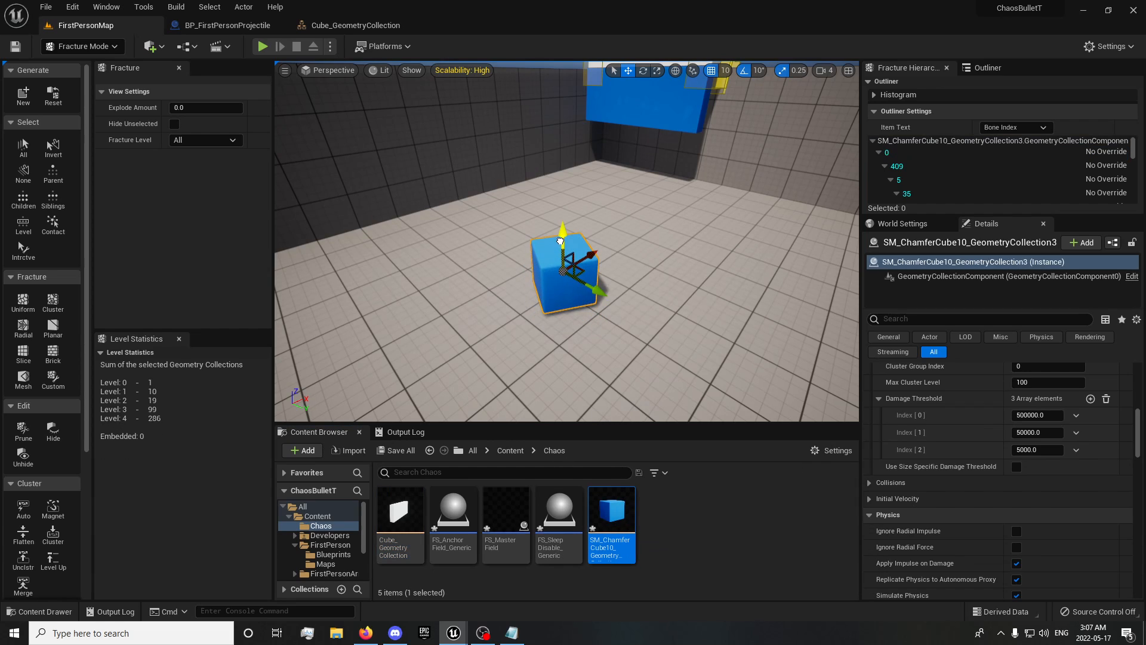
right_click_drag(560, 242, 666, 222)
left_click_drag(530, 220, 521, 152, "alt")
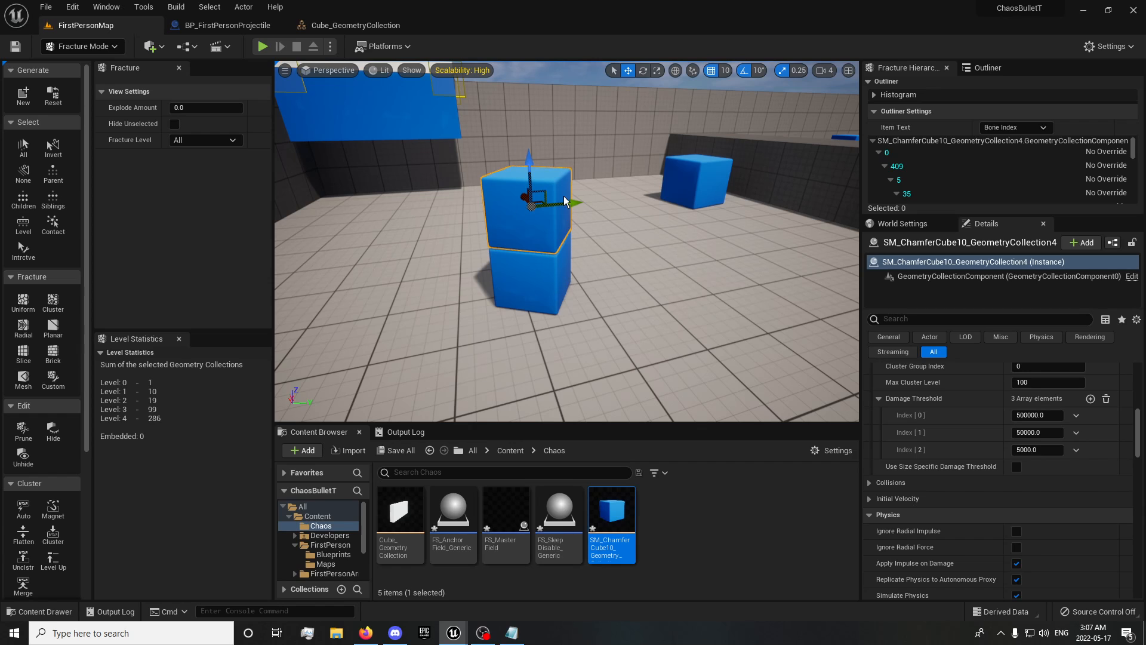
- Place an FS_AnchorField_Generic actor on the floor in front of the stacked blue cubes
right_click_drag(565, 201, 449, 286)
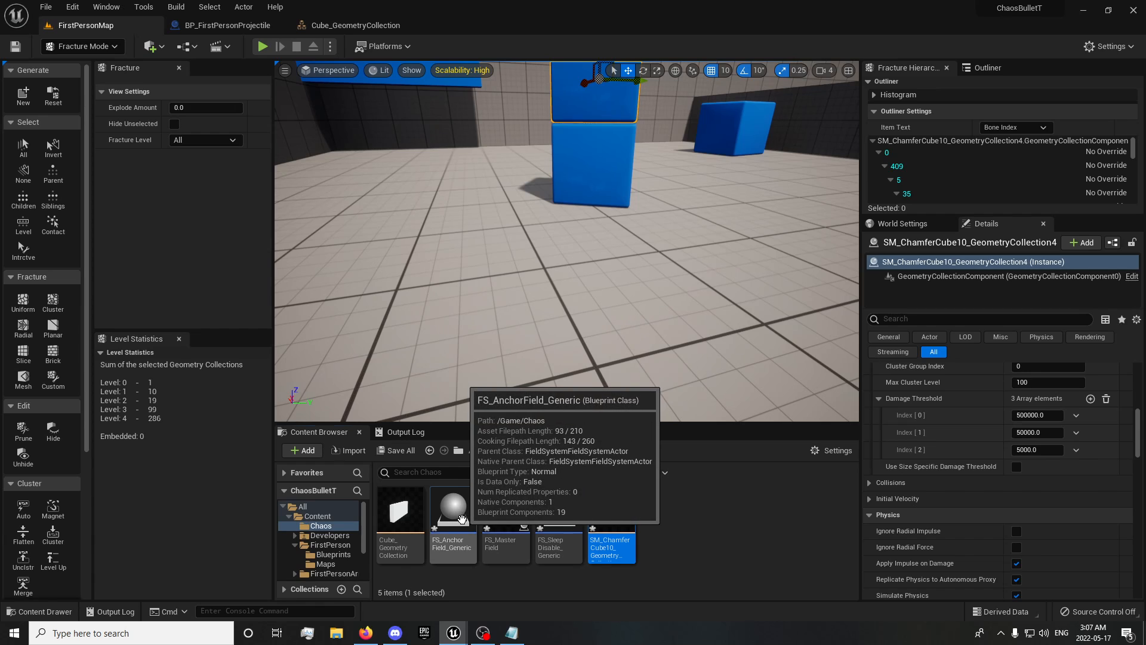
left_click_drag(462, 519, 506, 172)
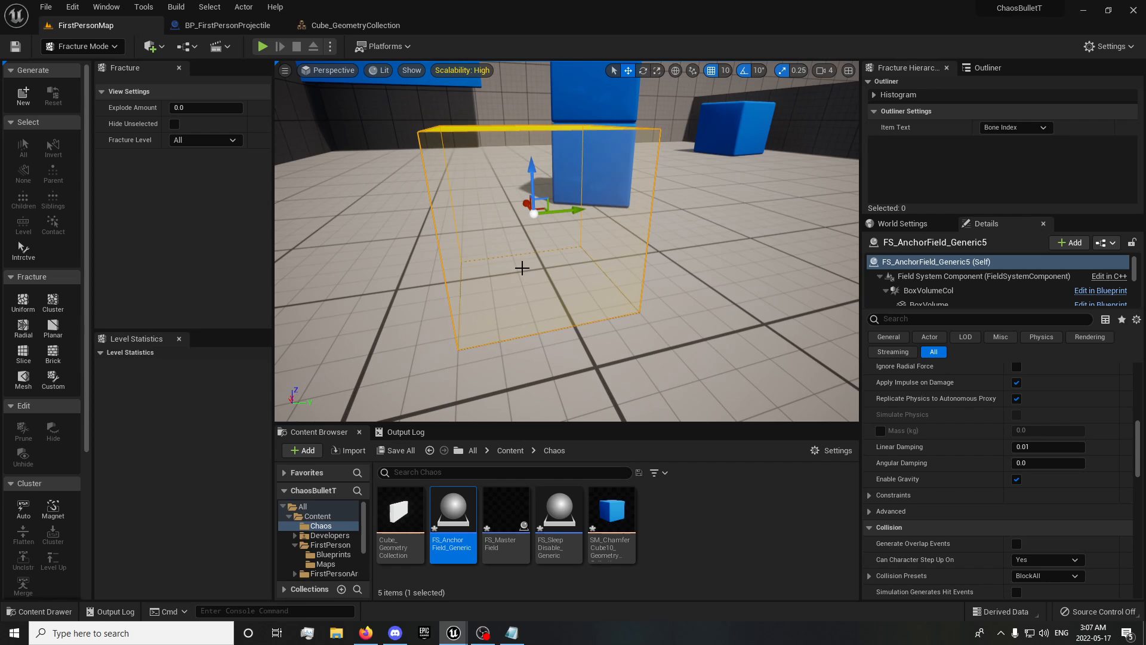
scroll(444, 188, "down", 4)
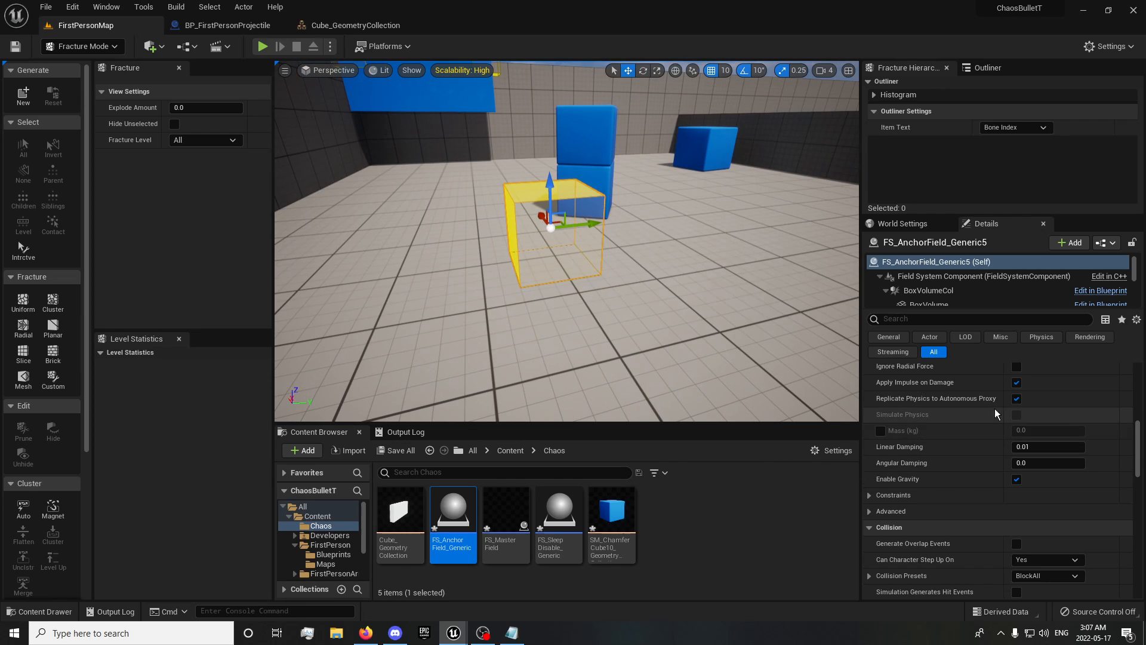
- Scale the new anchor field to 0.4 in X, 0.4 in Y and 4 in Z
scroll(994, 443, "up", 5)
scroll(989, 440, "up", 4)
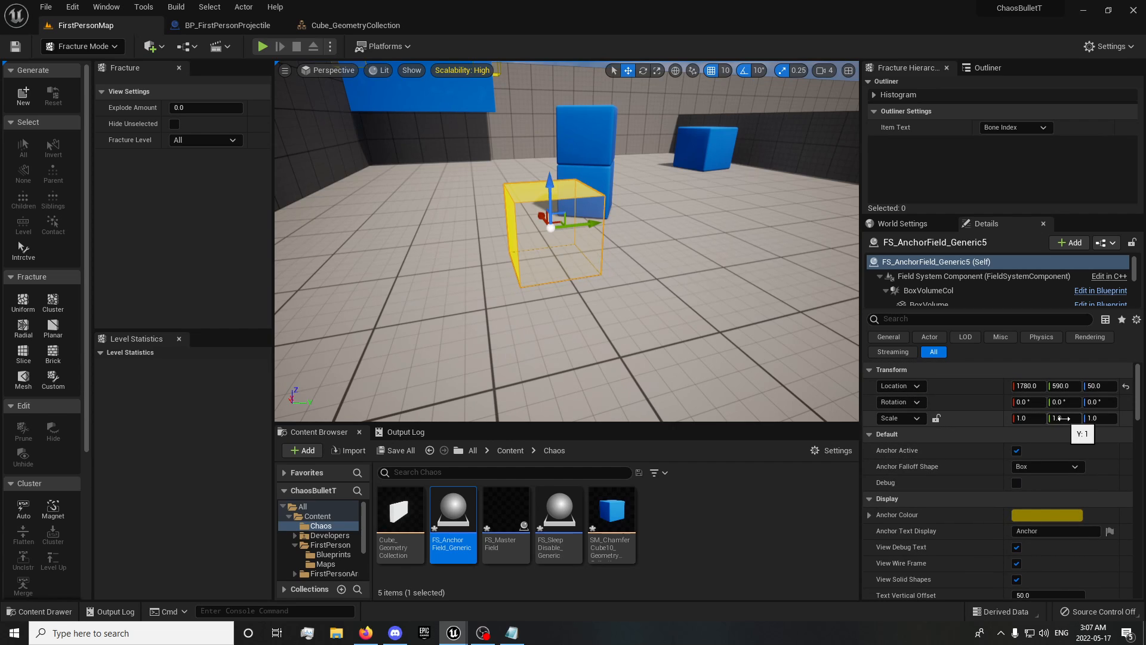
left_click(1063, 418)
type(".5")
key("Return")
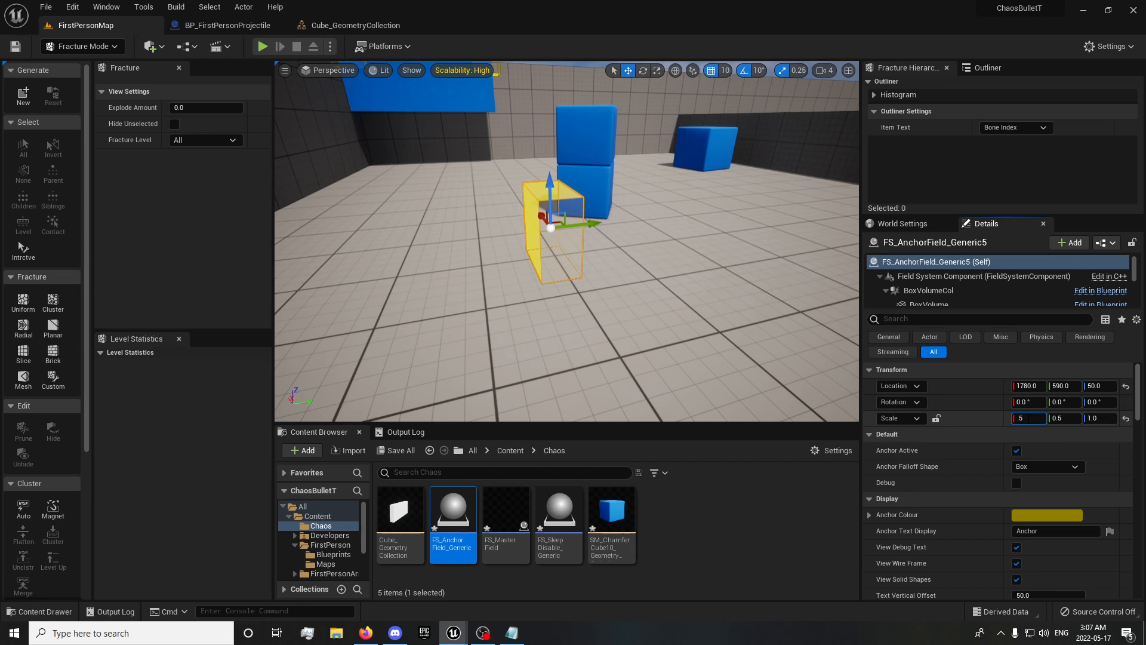
key("Return")
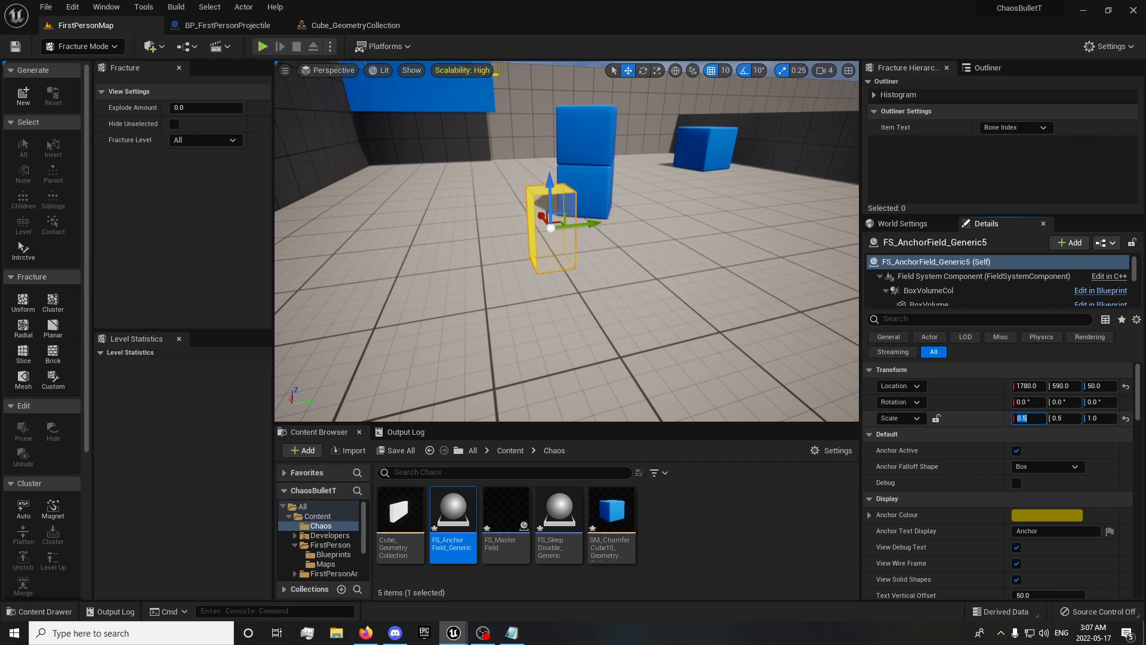
type(".4")
key("Return")
left_click(1059, 421)
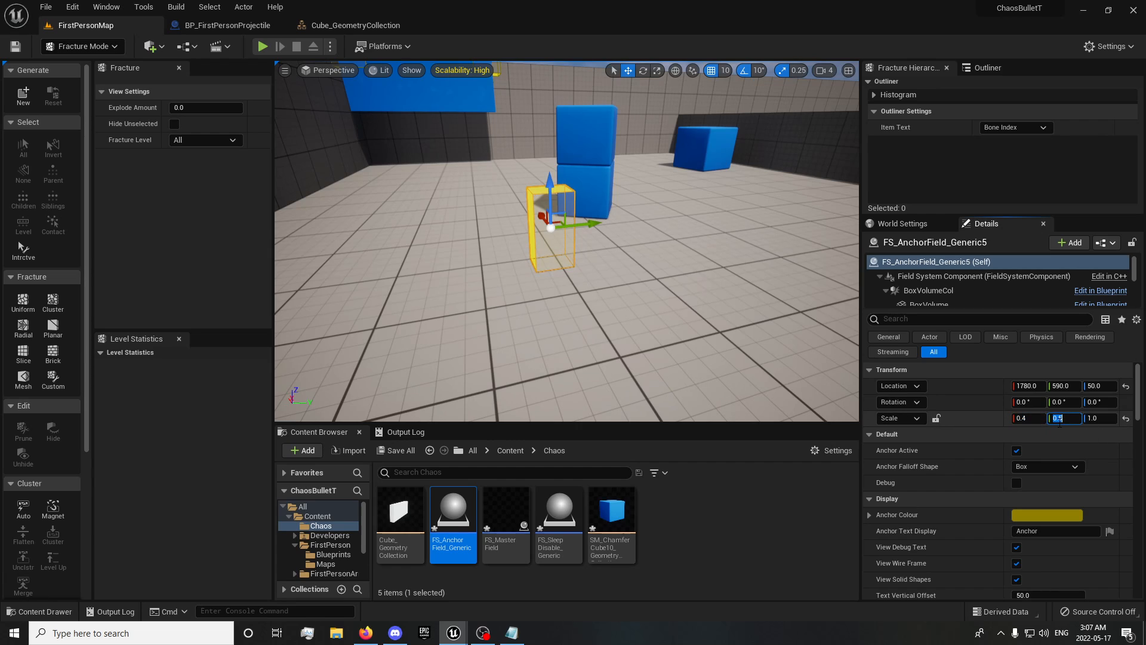
key("Return")
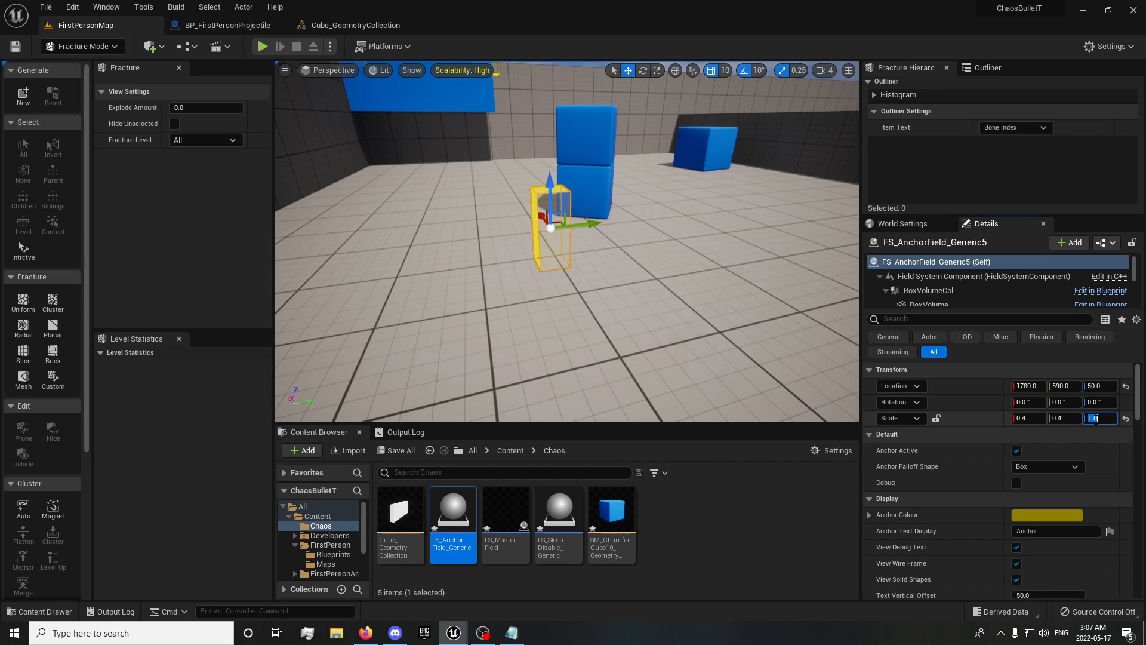
type("4")
key("Return")
- Move the anchor field into the middle of the cube stack, at about X 1990, Y 710
left_click_drag(558, 222, 586, 188)
right_click_drag(574, 195, 574, 195)
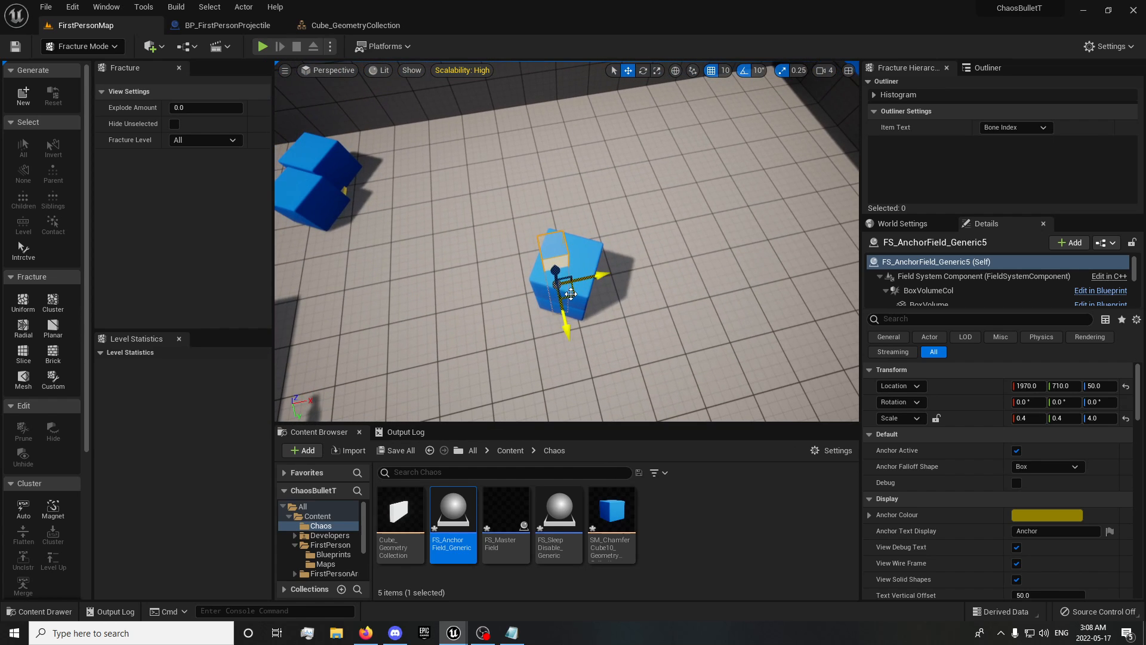
left_click_drag(571, 293, 581, 293)
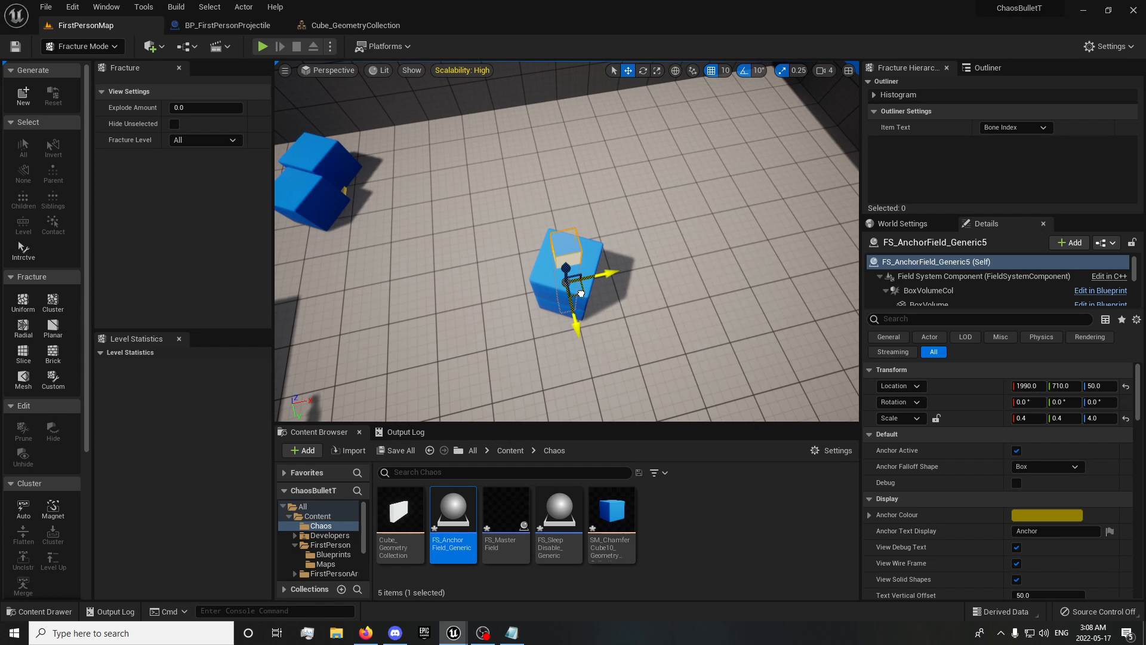
right_click_drag(546, 306, 547, 306)
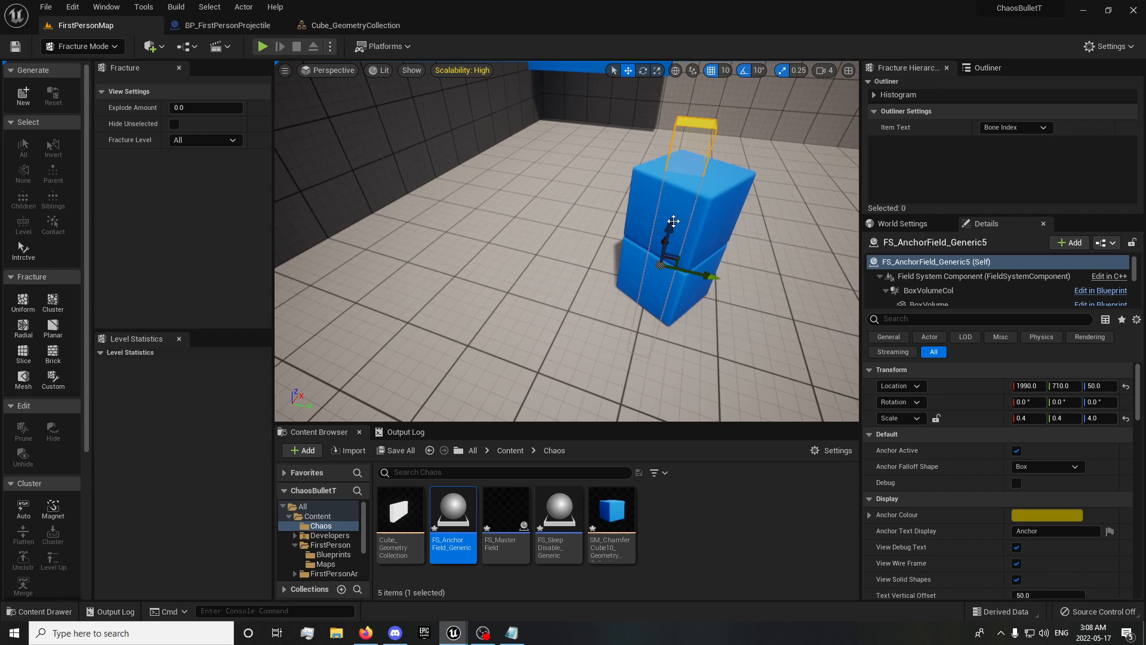
- Select both stacked cubes and add an initialization field that references the anchor field running through them
left_click(696, 233)
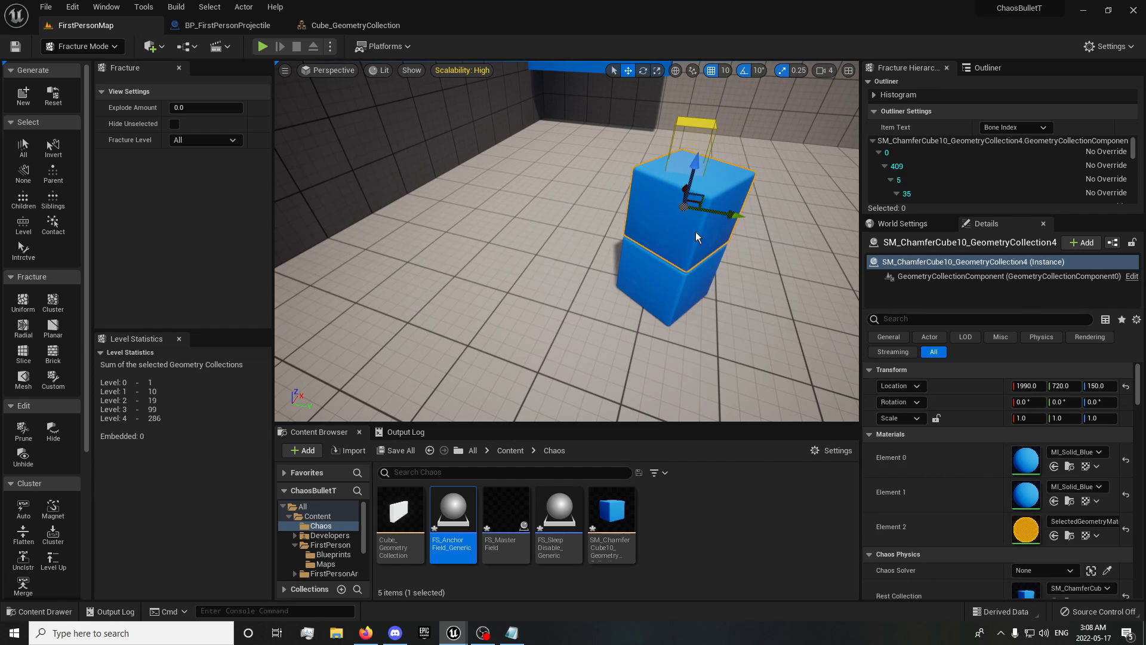
left_click(683, 297, "ctrl")
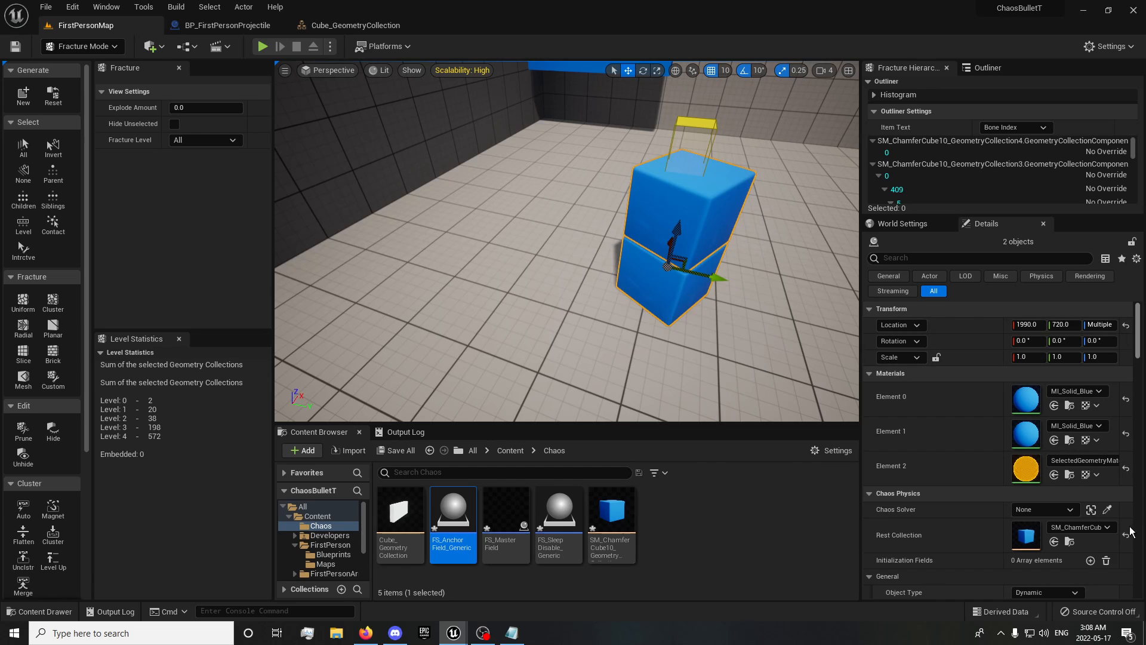
scroll(1087, 526, "down", 3)
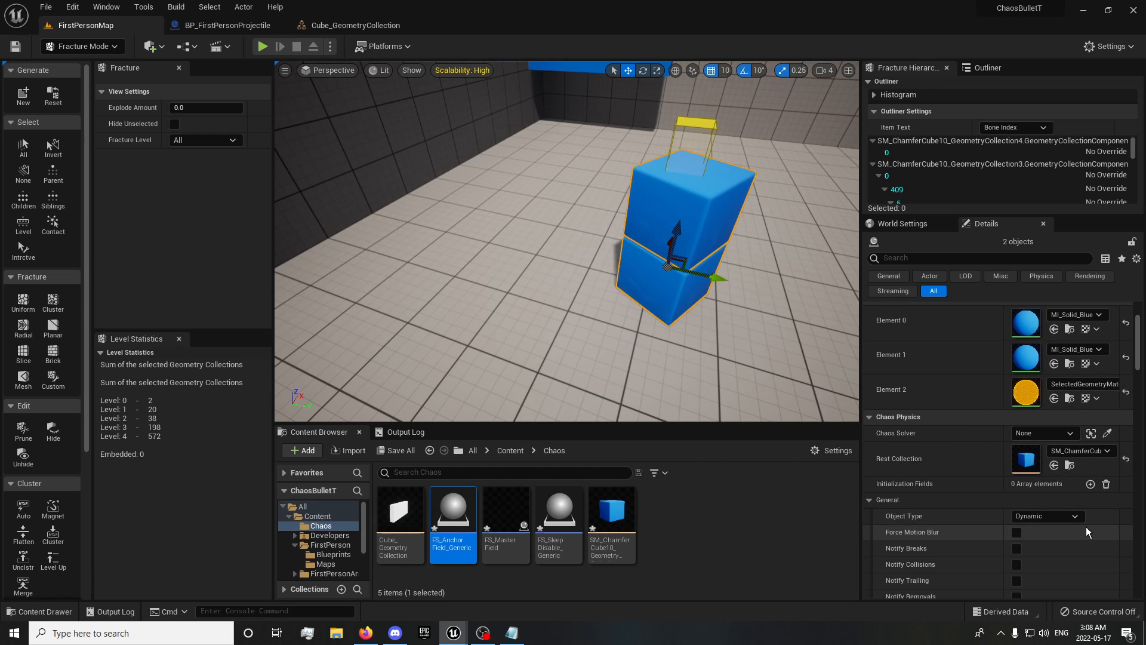
left_click(1090, 484)
left_click(1105, 500)
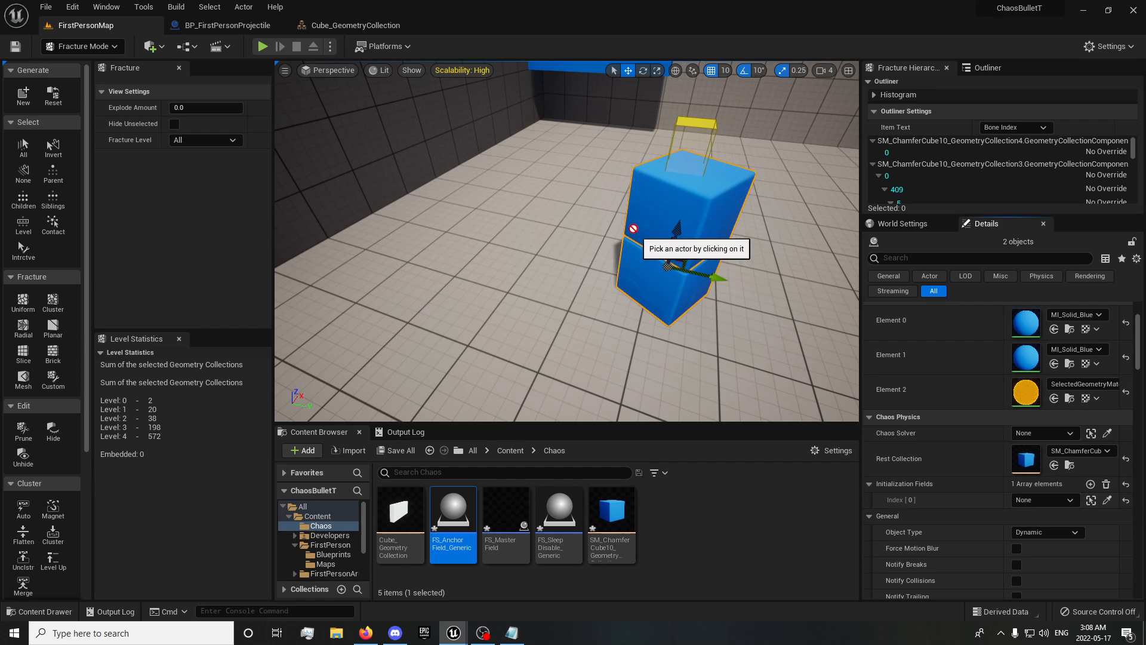
left_click(691, 136)
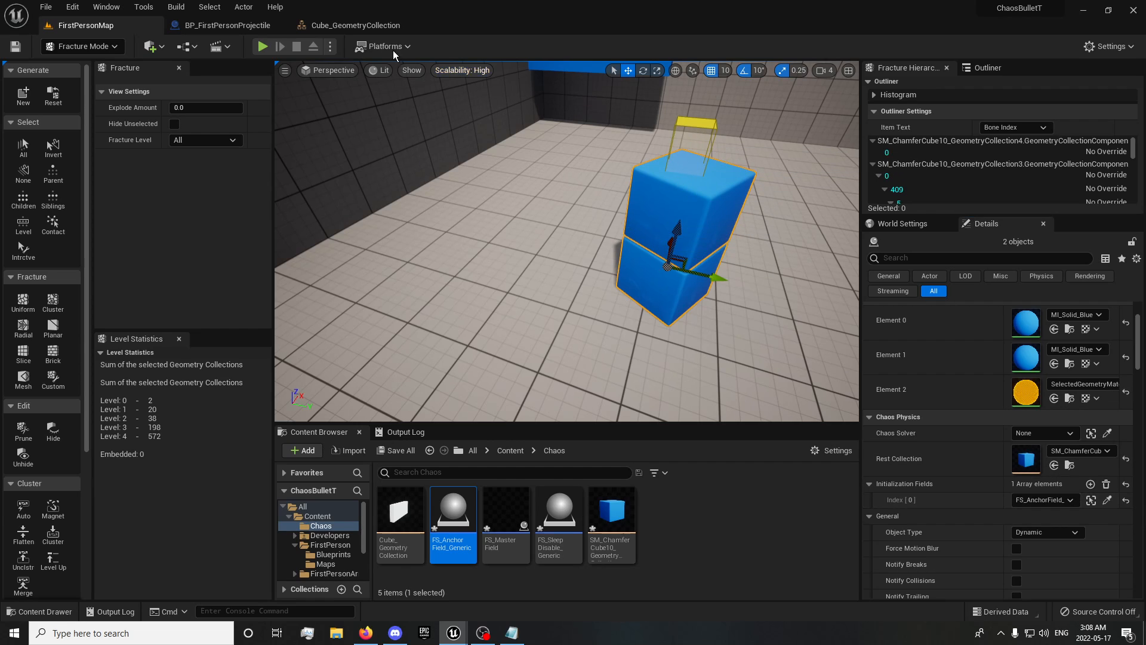
- Play-test the level and shoot the stacked cubes from several sides to see how the anchored core holds
left_click(262, 46)
key("w")
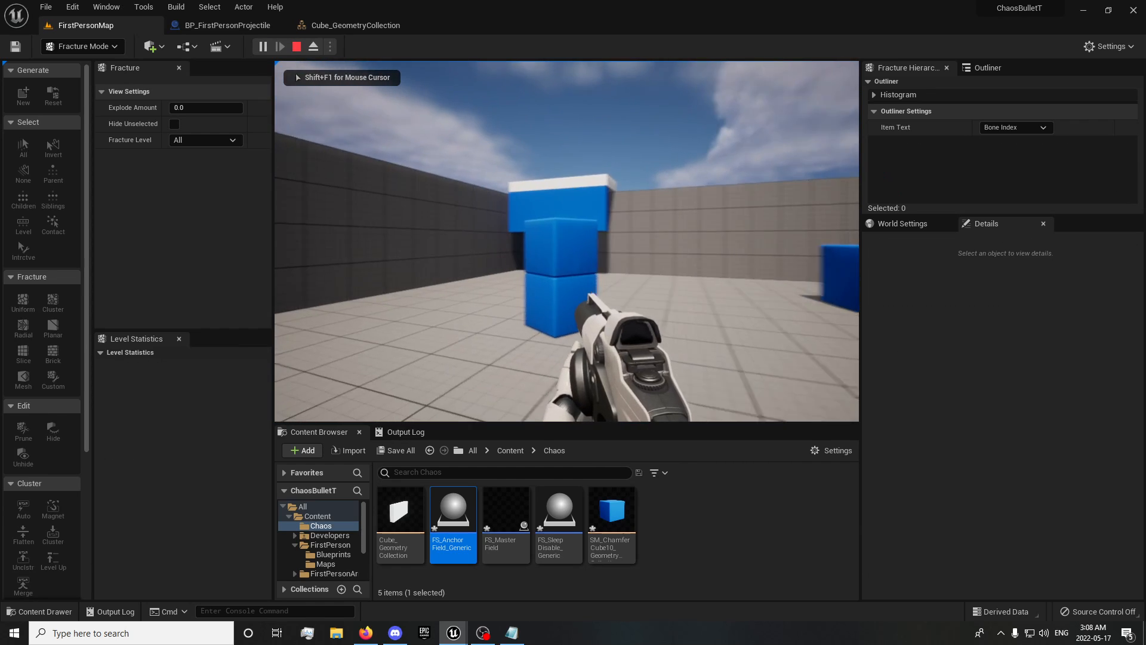
left_click(567, 241)
left_click(567, 241)
left_click(567, 241)
key("w")
left_click(566, 242)
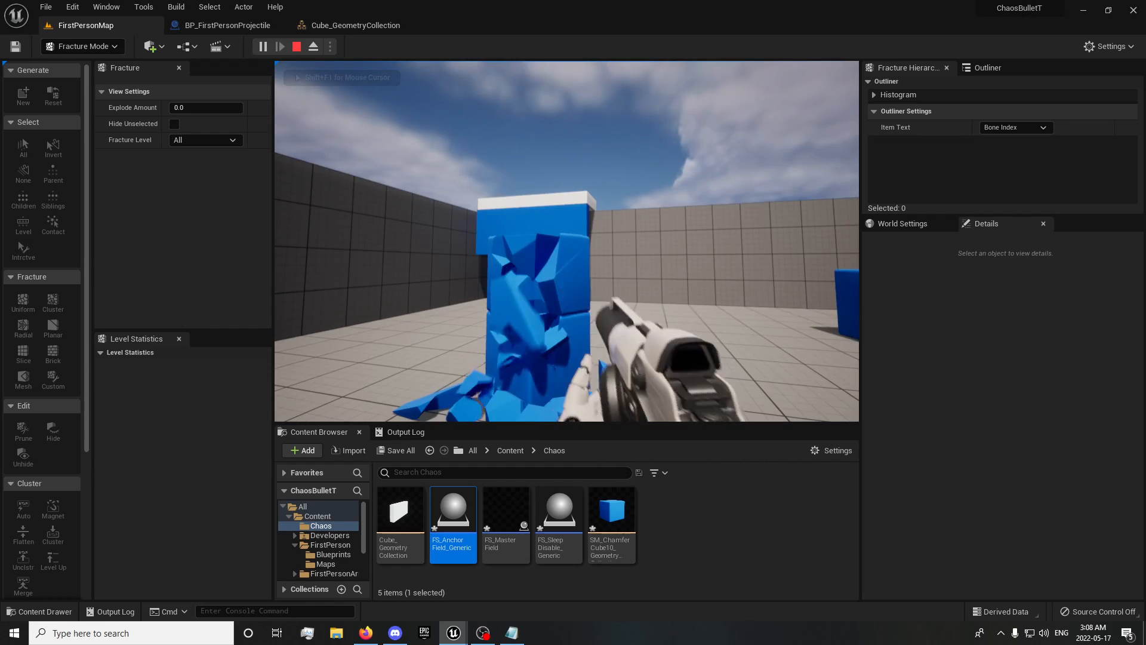
left_click(566, 242)
left_click(567, 241)
left_click(566, 242)
key("a")
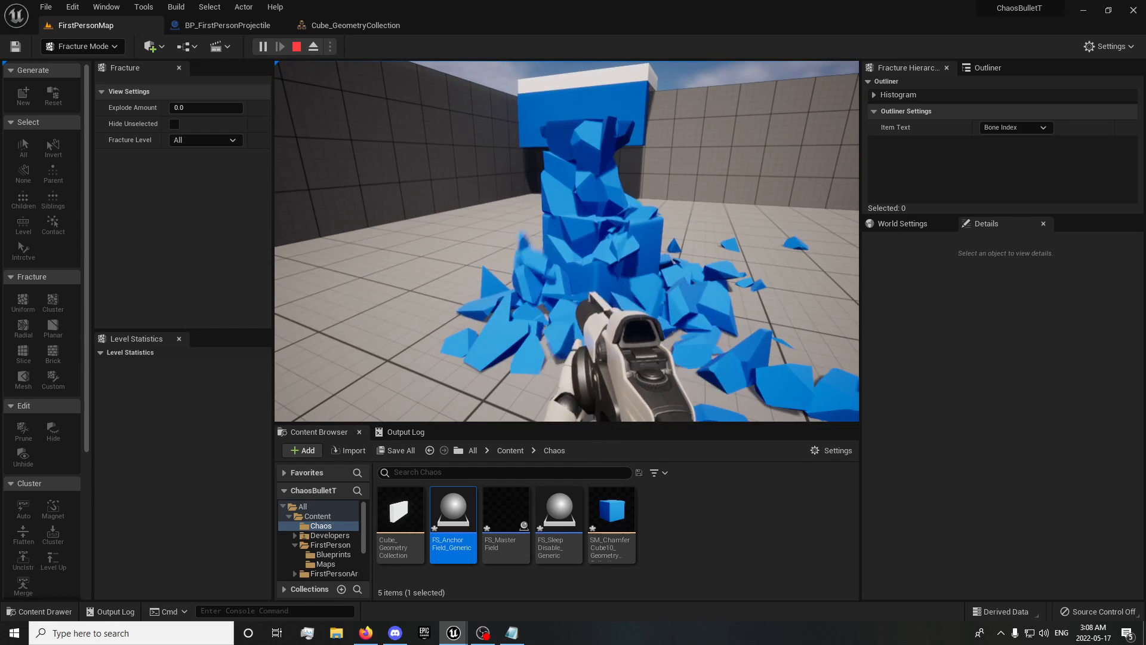
left_click(566, 241)
key("s")
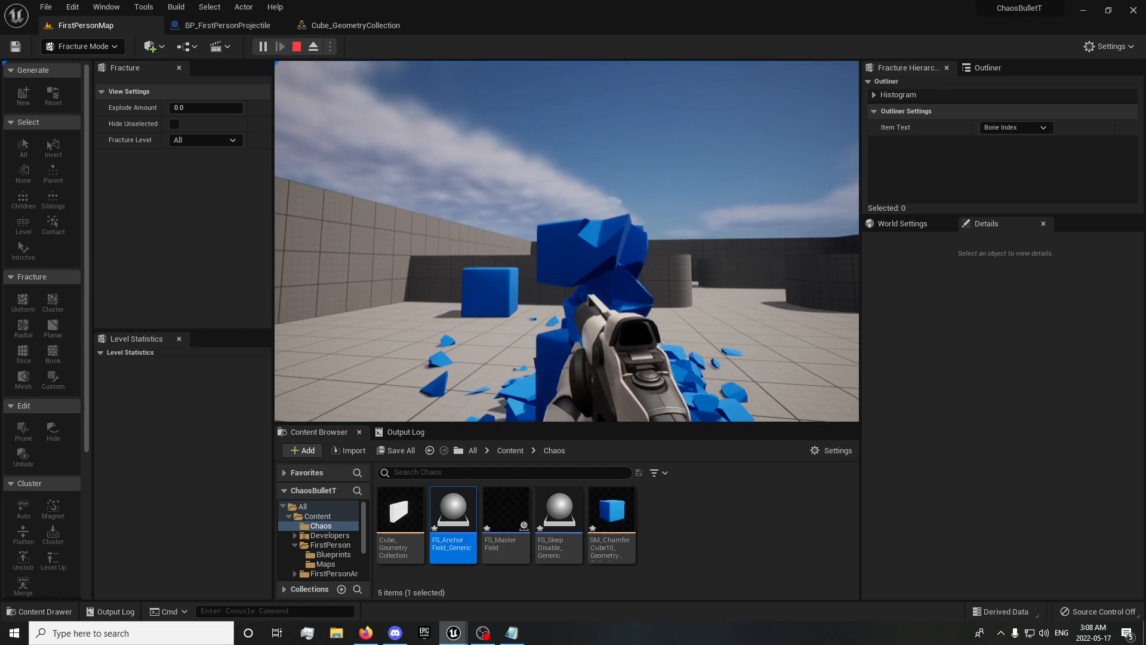
left_click(567, 241)
left_click(566, 242)
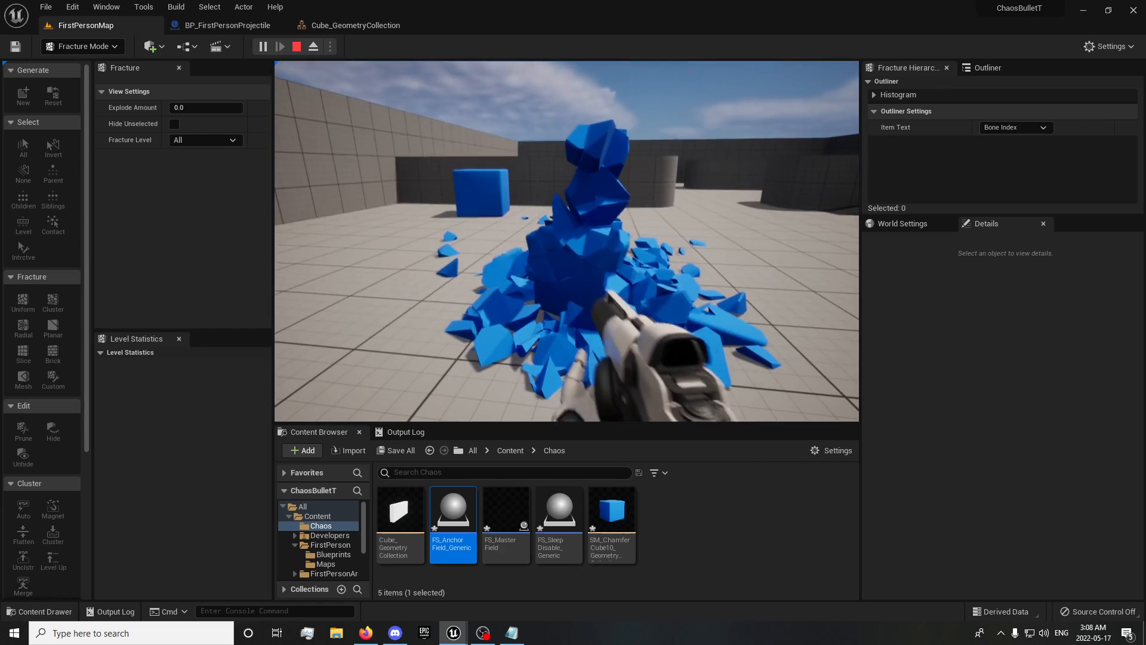
key("a")
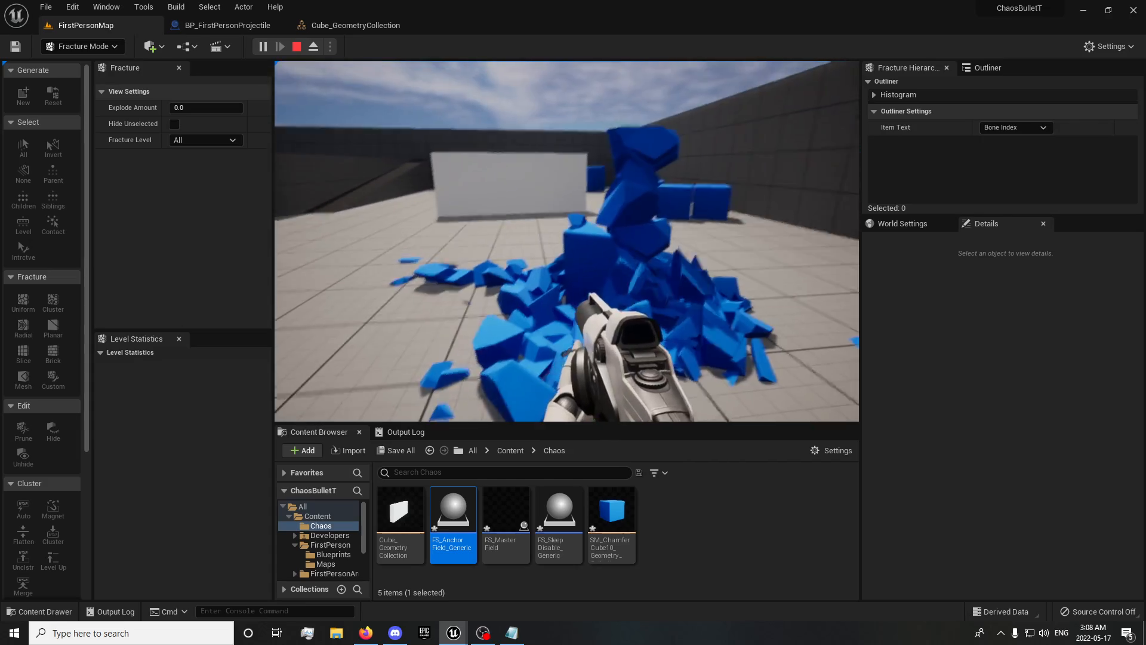
left_click(567, 242)
key("a")
key("w")
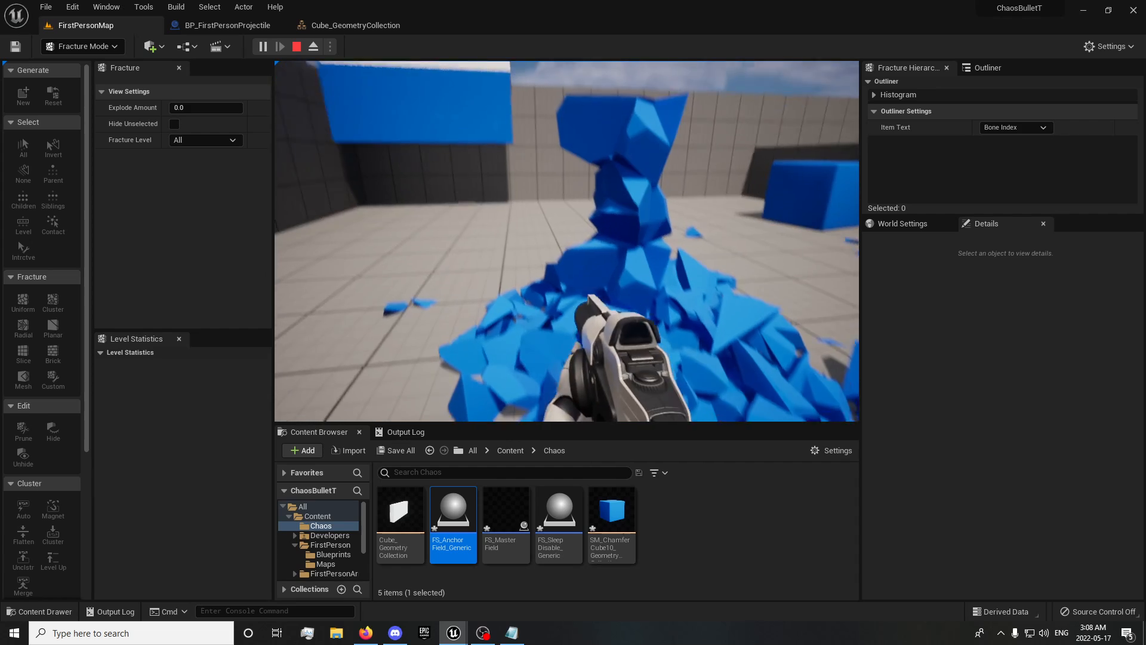
- Shoot the suspended blue block and the white slab, and end the play session
key("s")
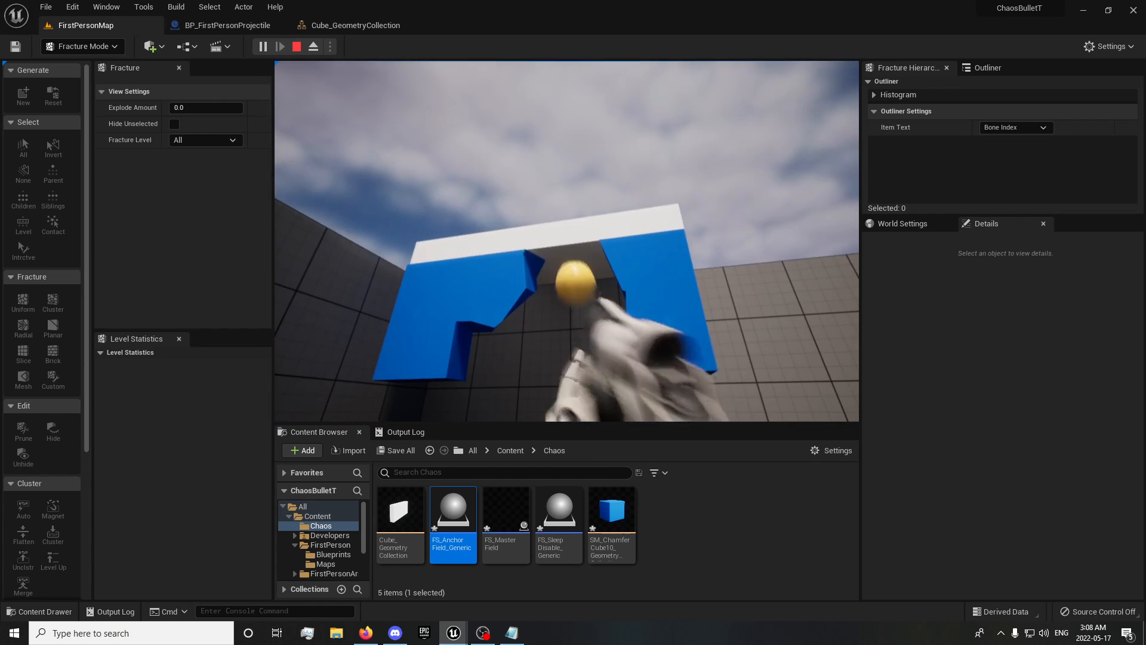
left_click(567, 241)
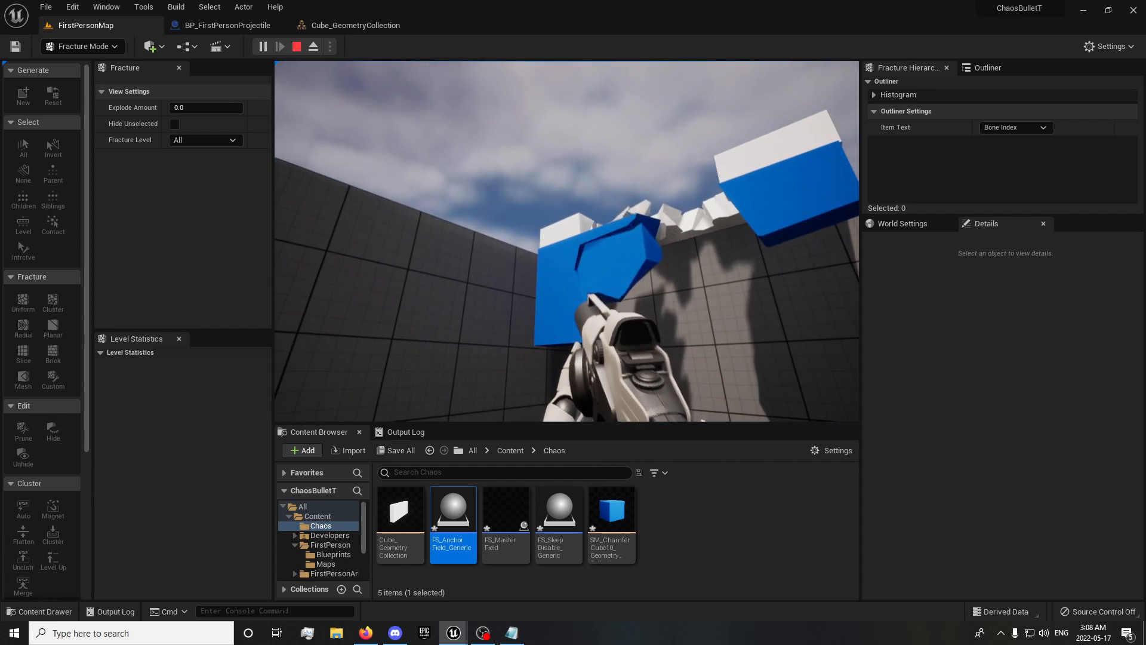
key("w")
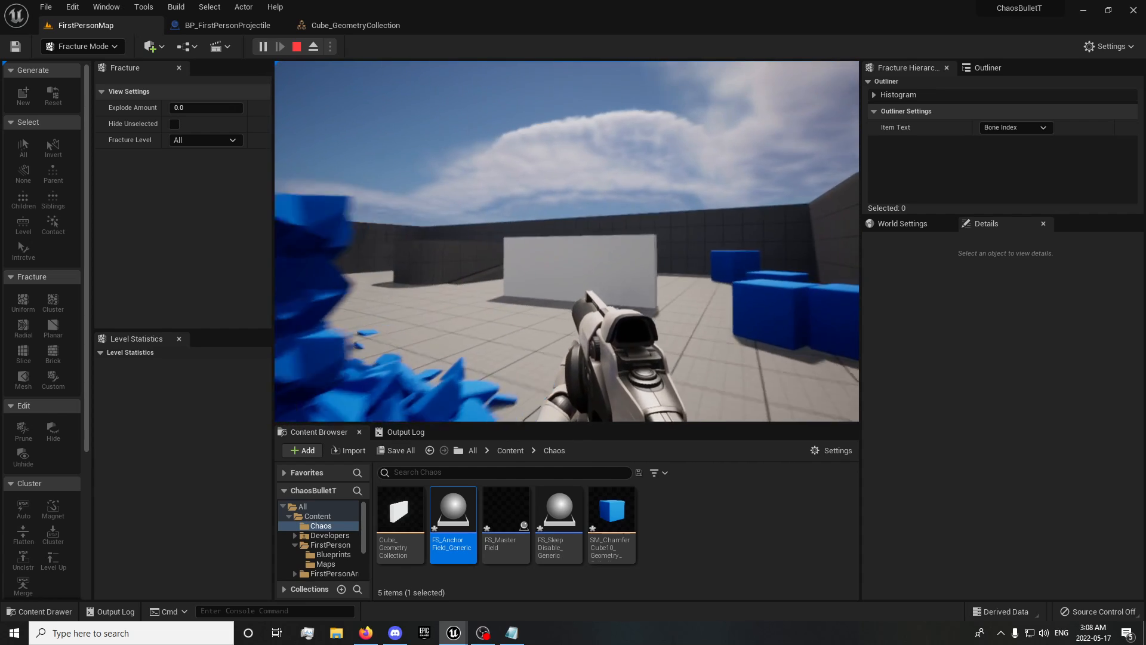
left_click(567, 241)
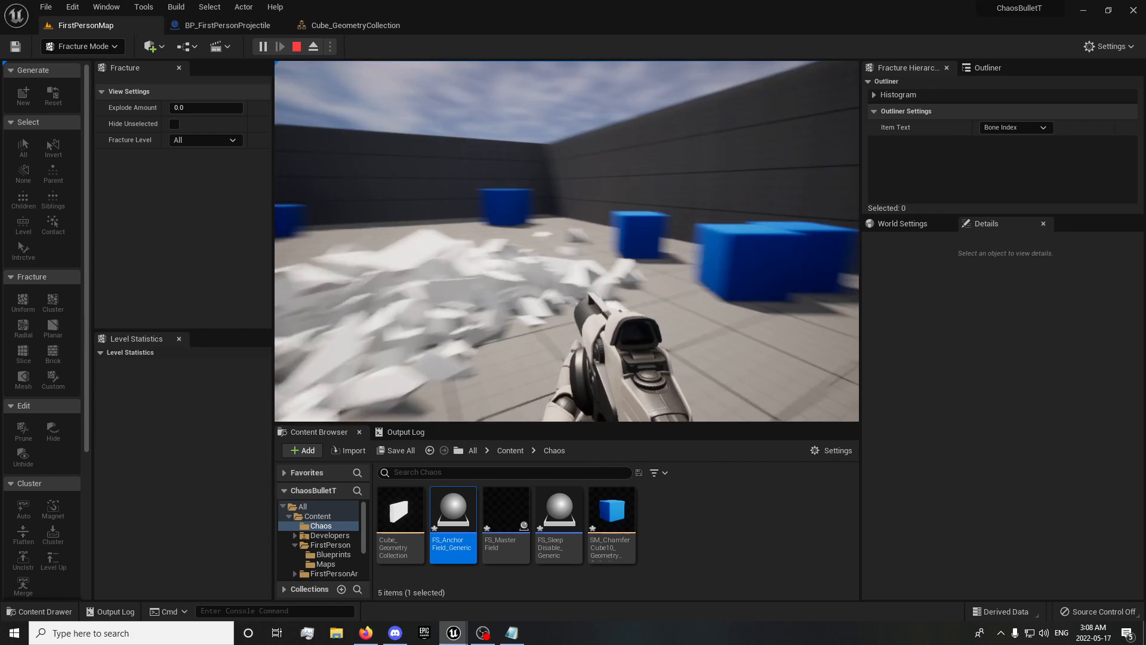
key("Escape")
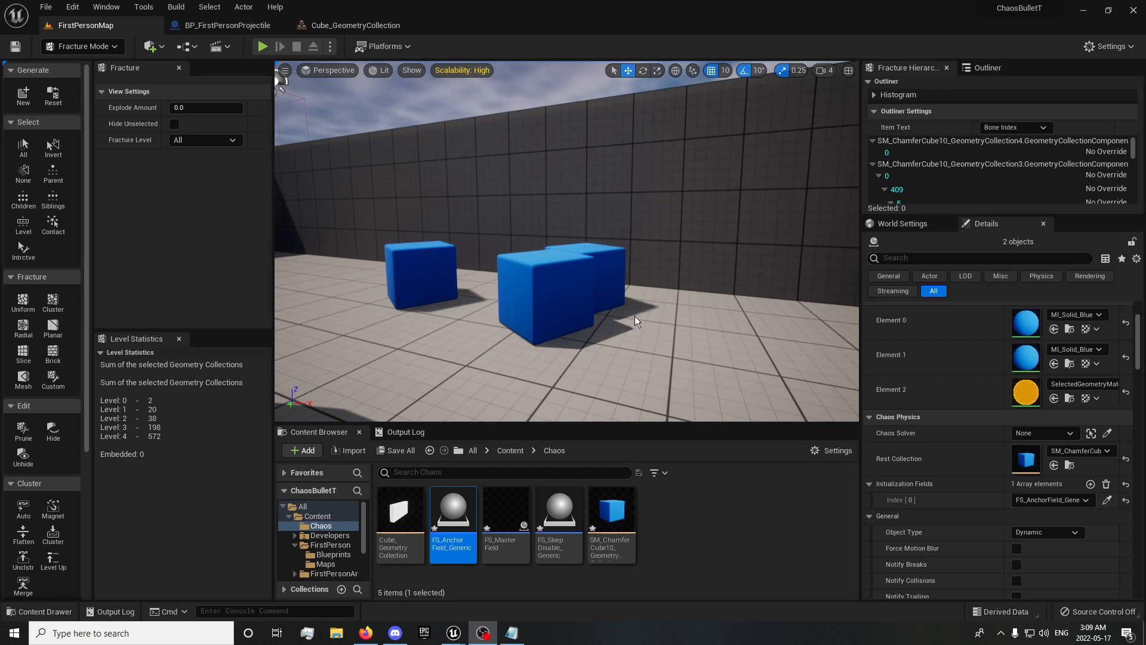
- Select the suspended blue block and locate its Element 1 material, MI_Solid_Blue, among the project assets
right_click_drag(468, 279, 674, 286)
right_click_drag(529, 317, 526, 264)
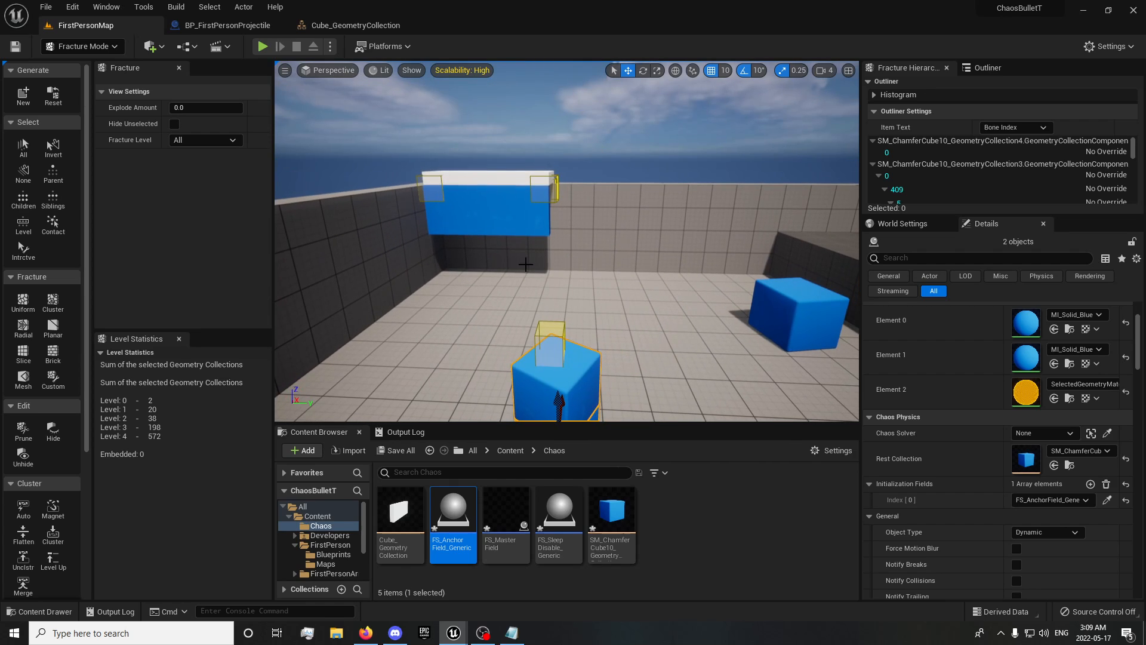
left_click(482, 206)
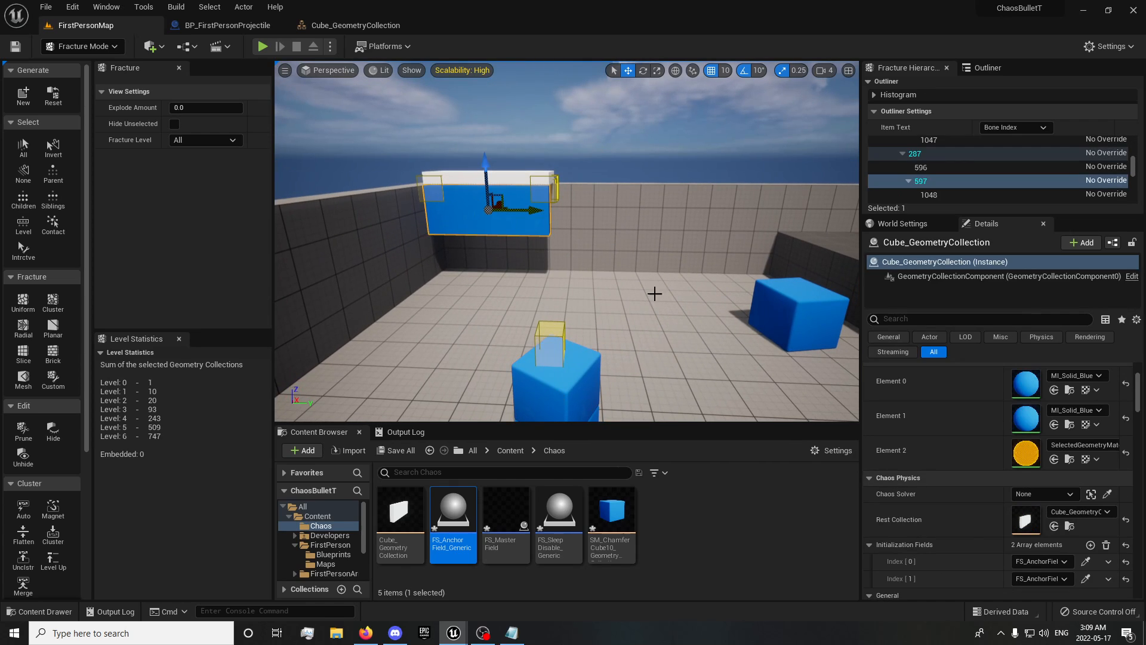
scroll(929, 438, "up", 2)
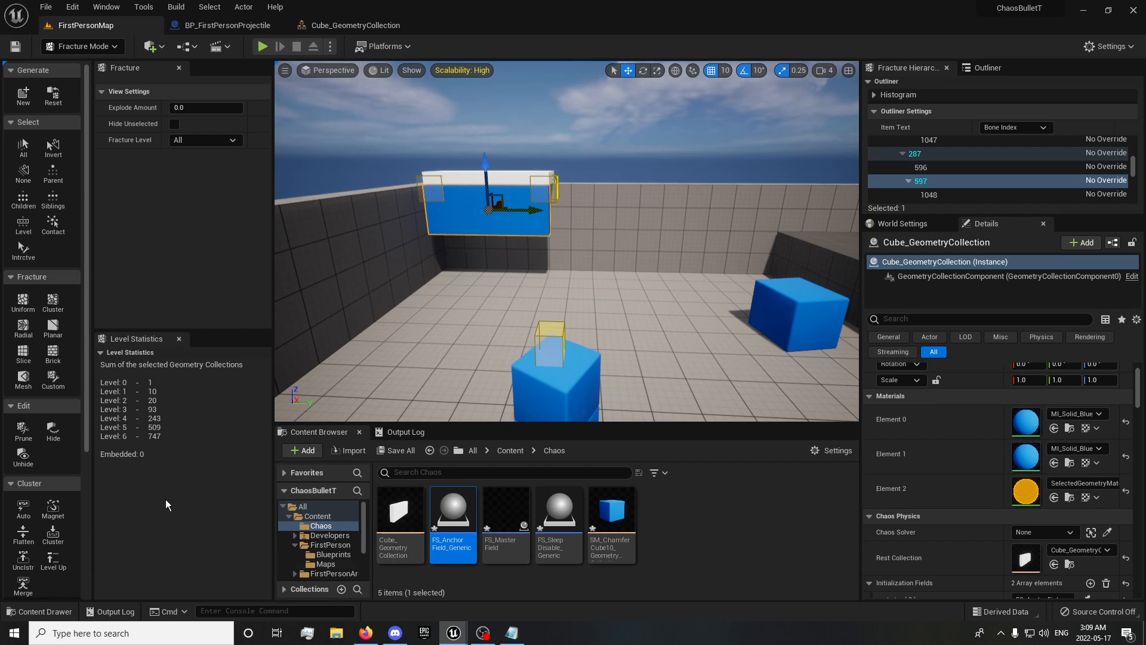
left_click(1070, 462)
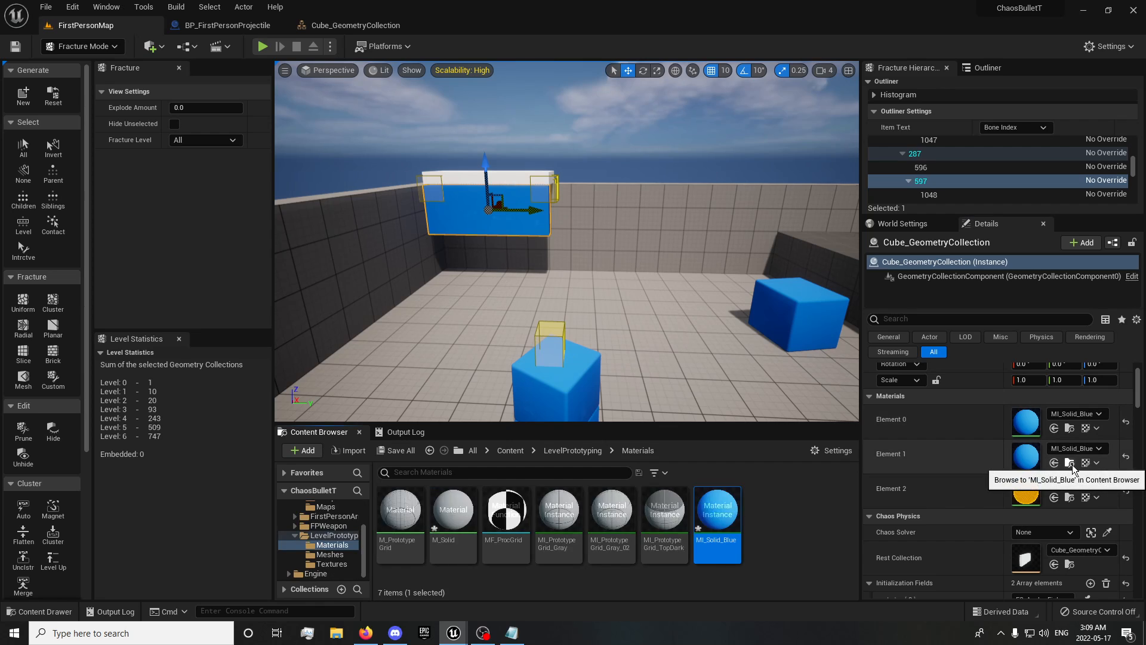
- Duplicate the MI_Solid_Blue material instance and name the copy MI_Solid_Green
right_click(724, 525)
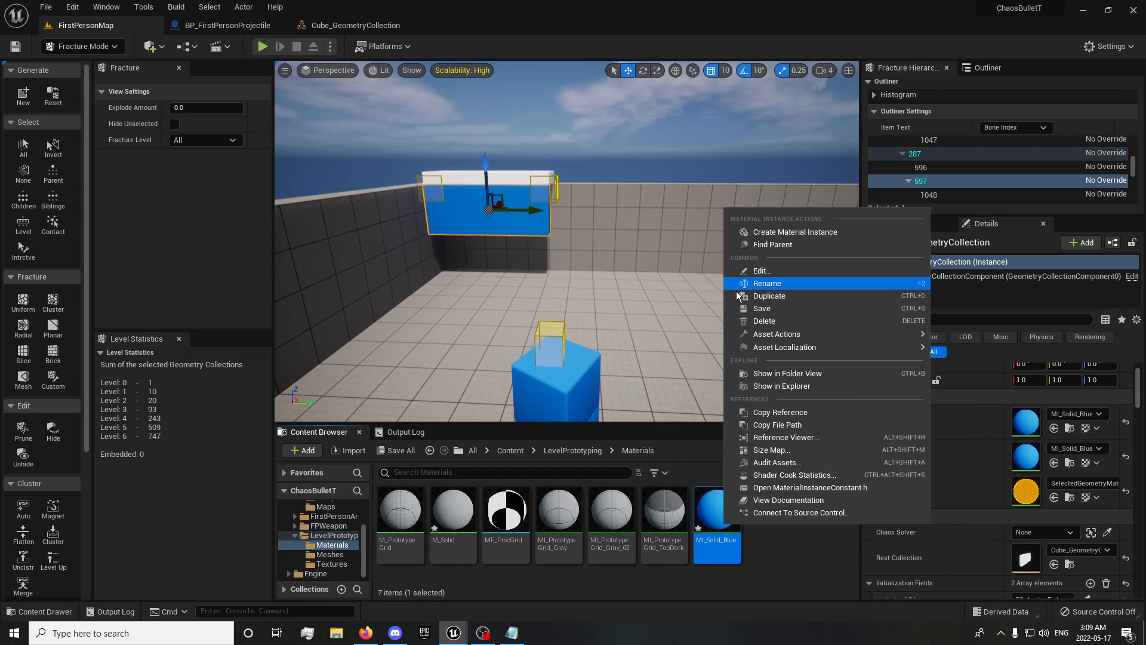
left_click(768, 296)
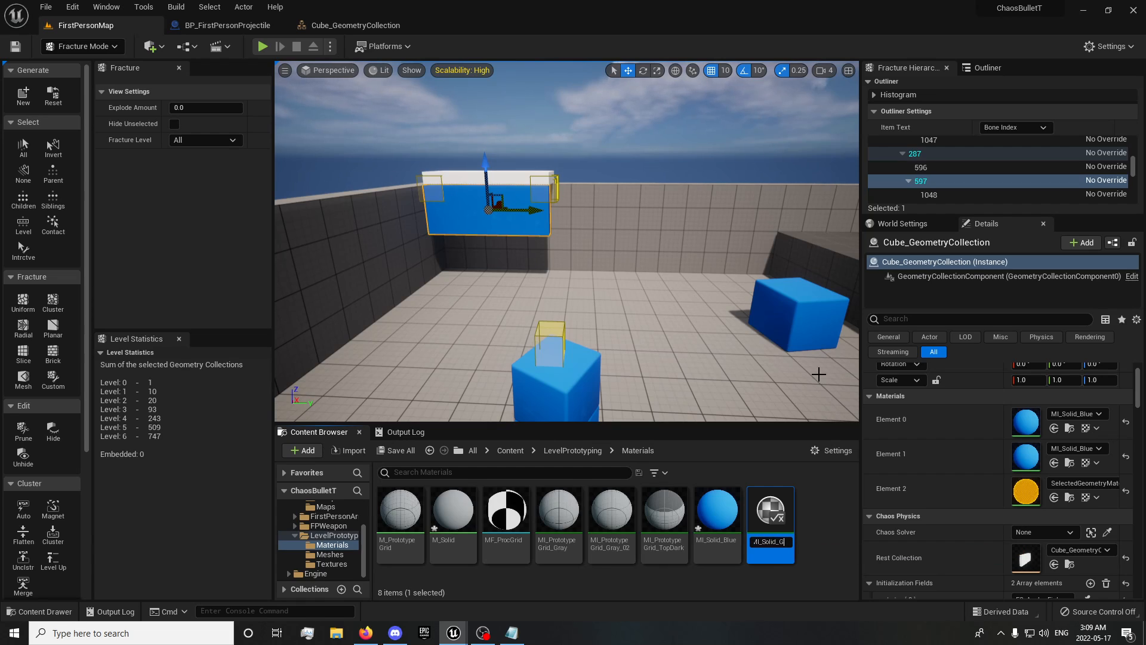
type("Green")
key("Return")
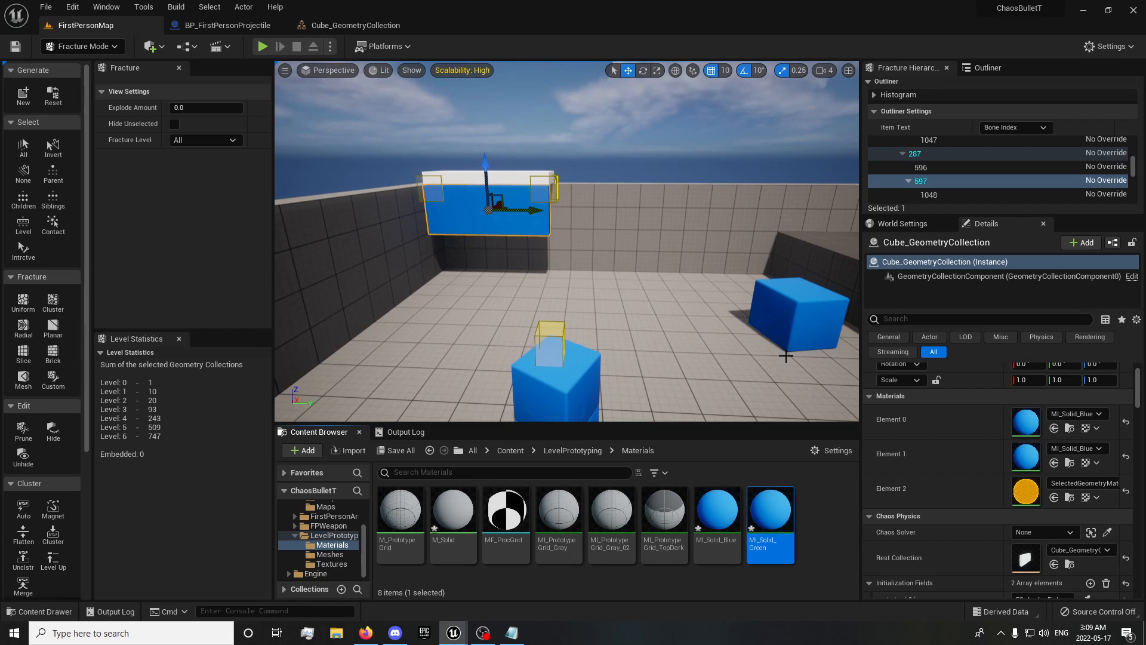
- Set the Base Color of MI_Solid_Green to bright green (R 0.0, G 0.796875, B 0.006494) and save the material instance
double_click(770, 519)
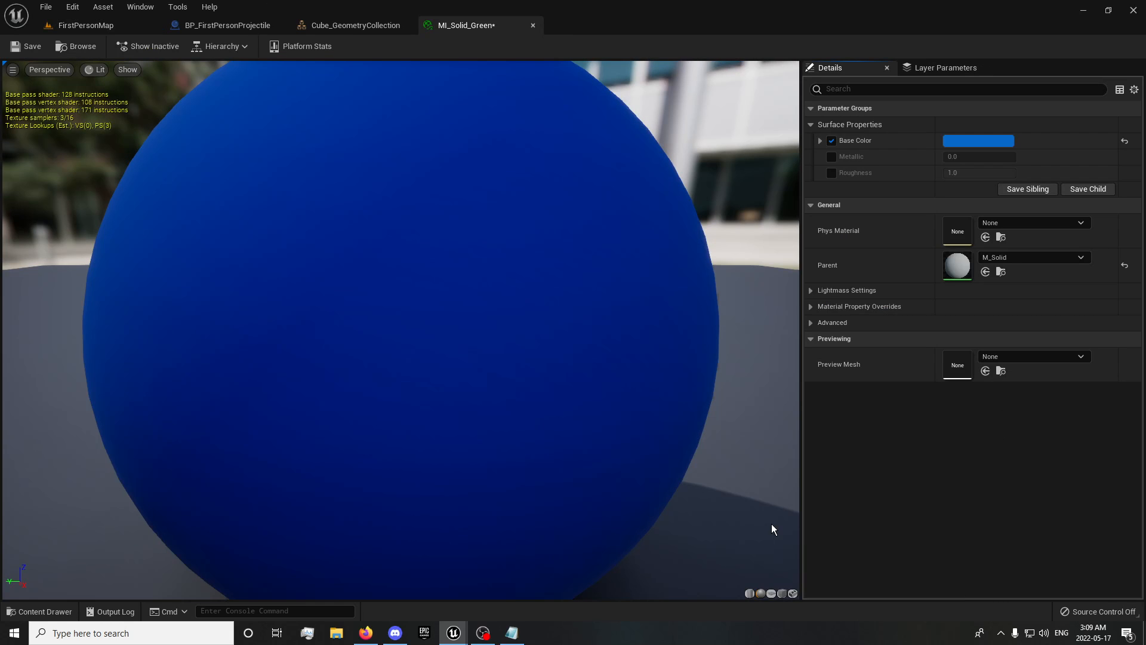
left_click(967, 138)
left_click_drag(737, 276, 740, 315)
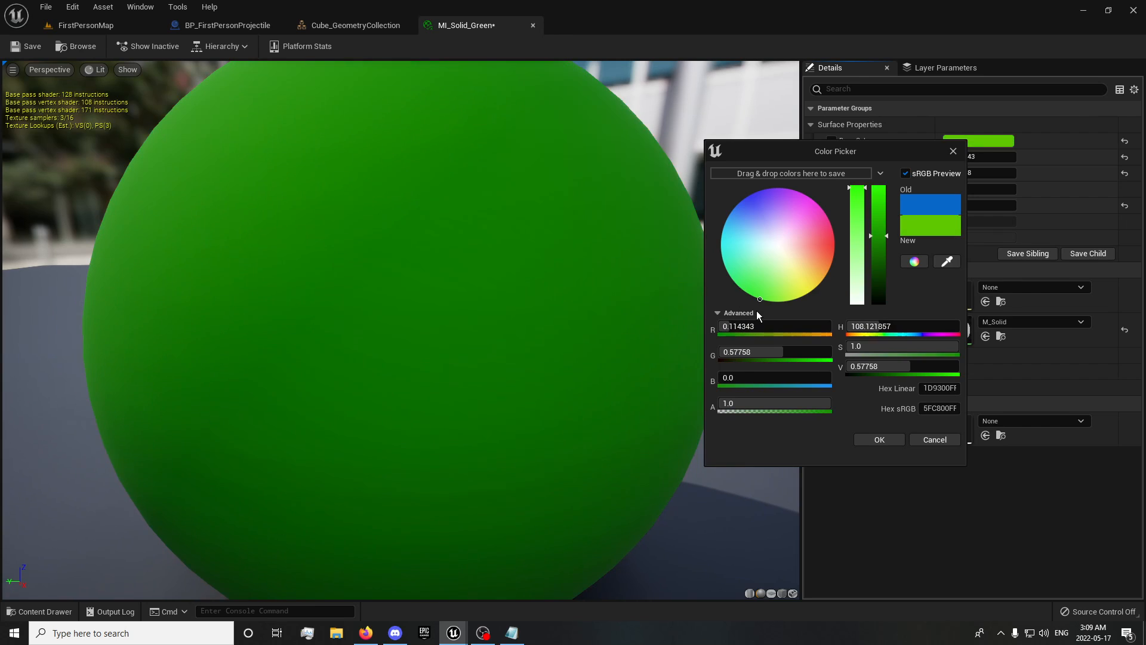
left_click_drag(883, 235, 885, 210)
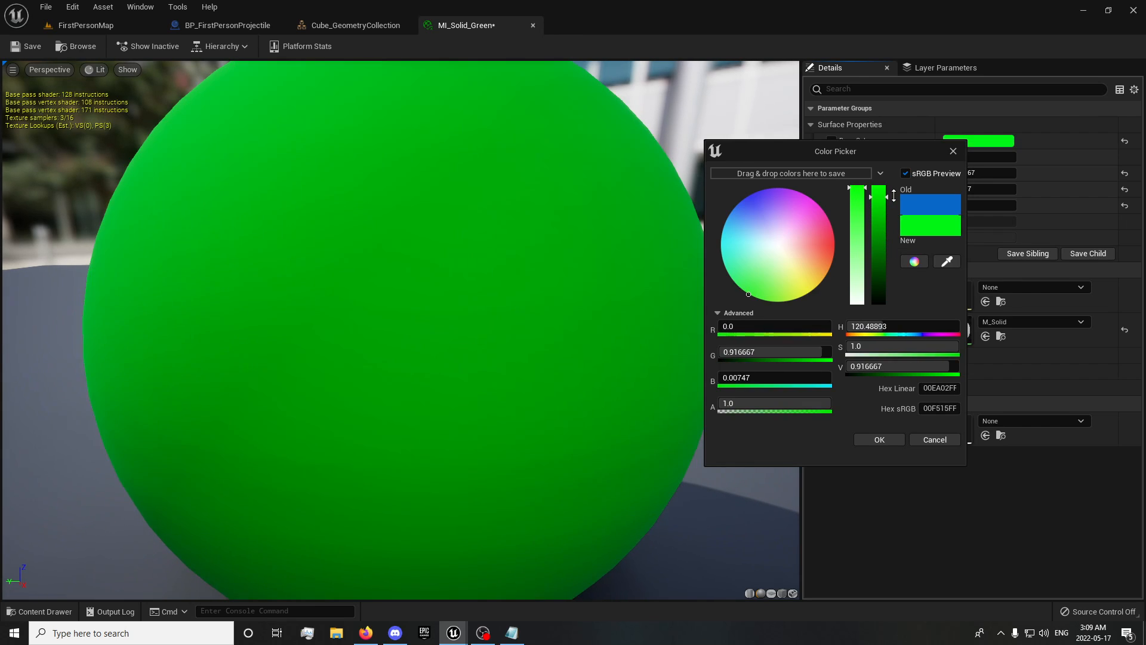
left_click(880, 440)
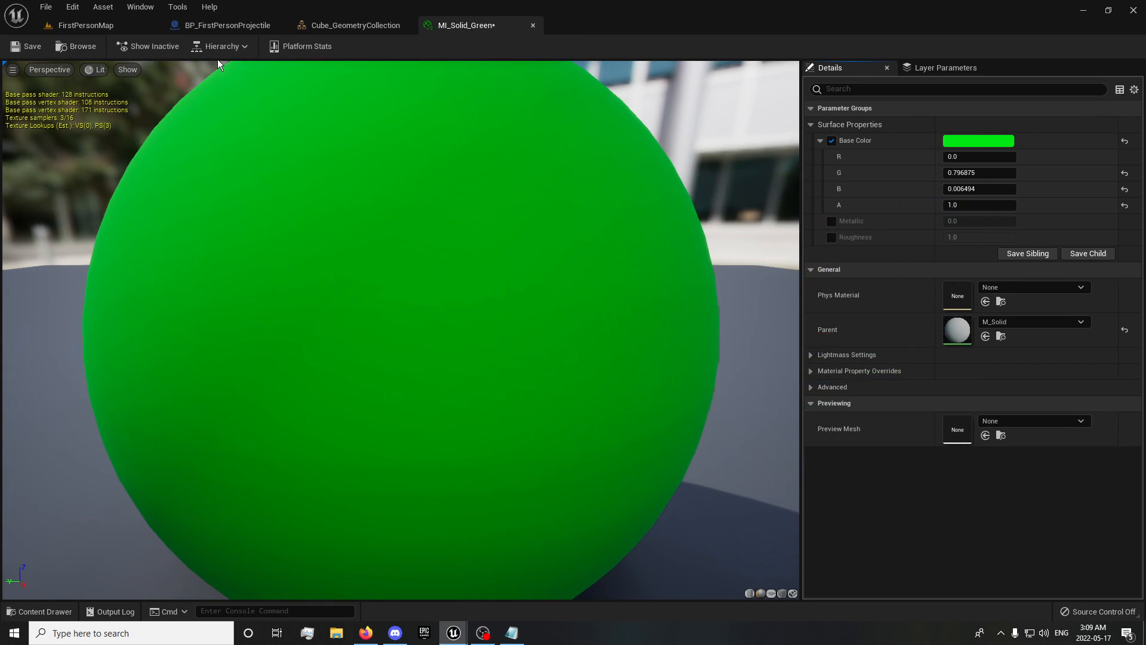
left_click(38, 45)
- In FirstPersonMap, assign MI_Solid_Green to Element 1 of the suspended blue block and of the white slab above it
left_click(80, 26)
left_click_drag(770, 514, 1028, 457)
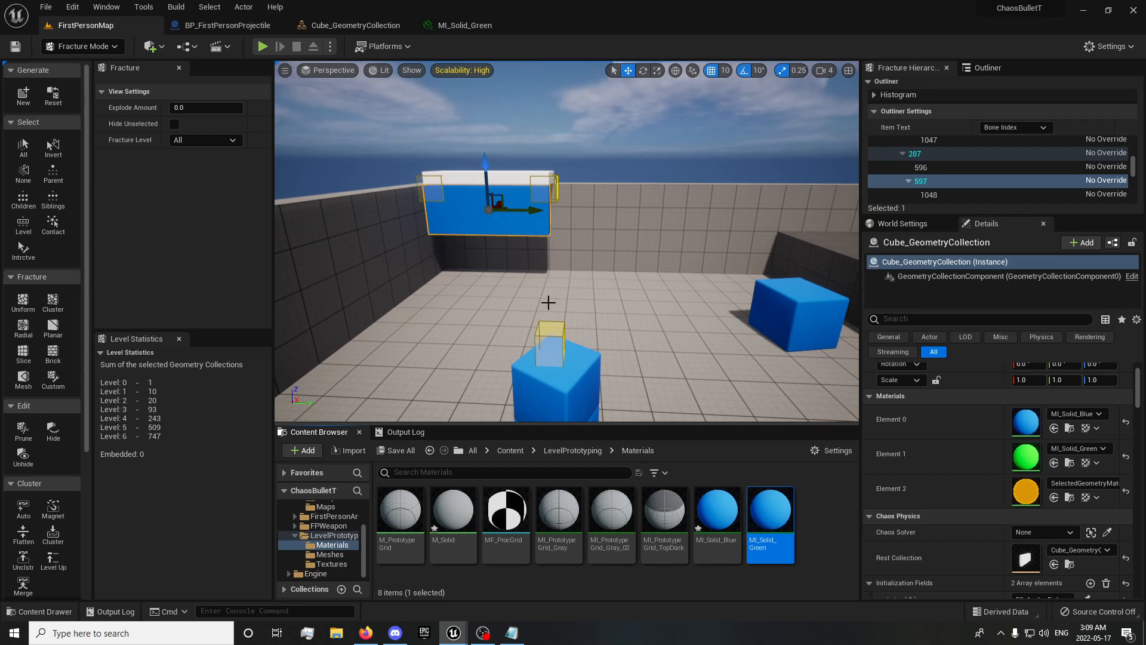
left_click(515, 175)
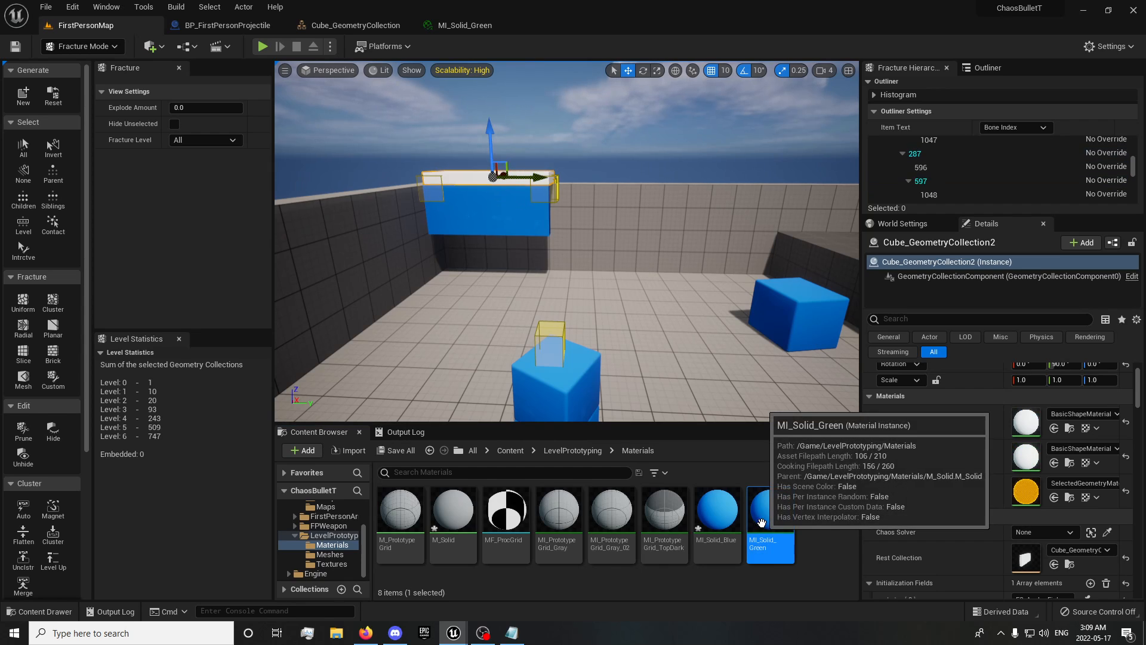
left_click_drag(770, 514, 1029, 456)
- Assign MI_Solid_Green to Element 1 of the freestanding white wall and of the upper stacked blue cube
right_click_drag(658, 299, 334, 343)
left_click(659, 299)
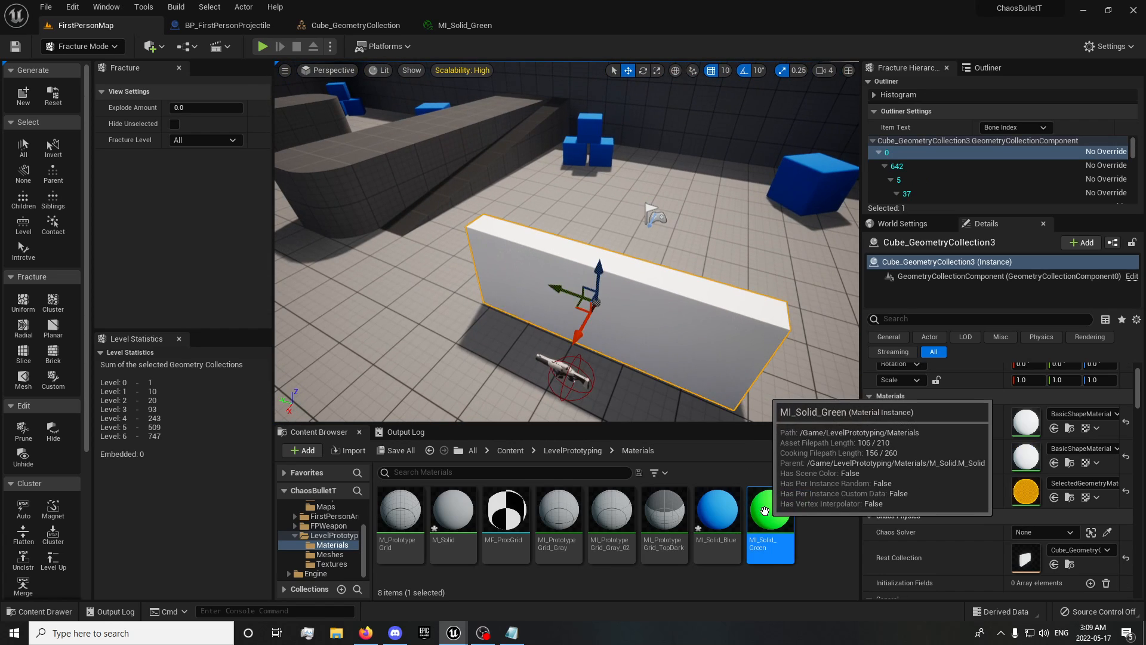
left_click_drag(770, 513, 1026, 455)
right_click_drag(625, 255, 926, 263)
left_click(741, 315)
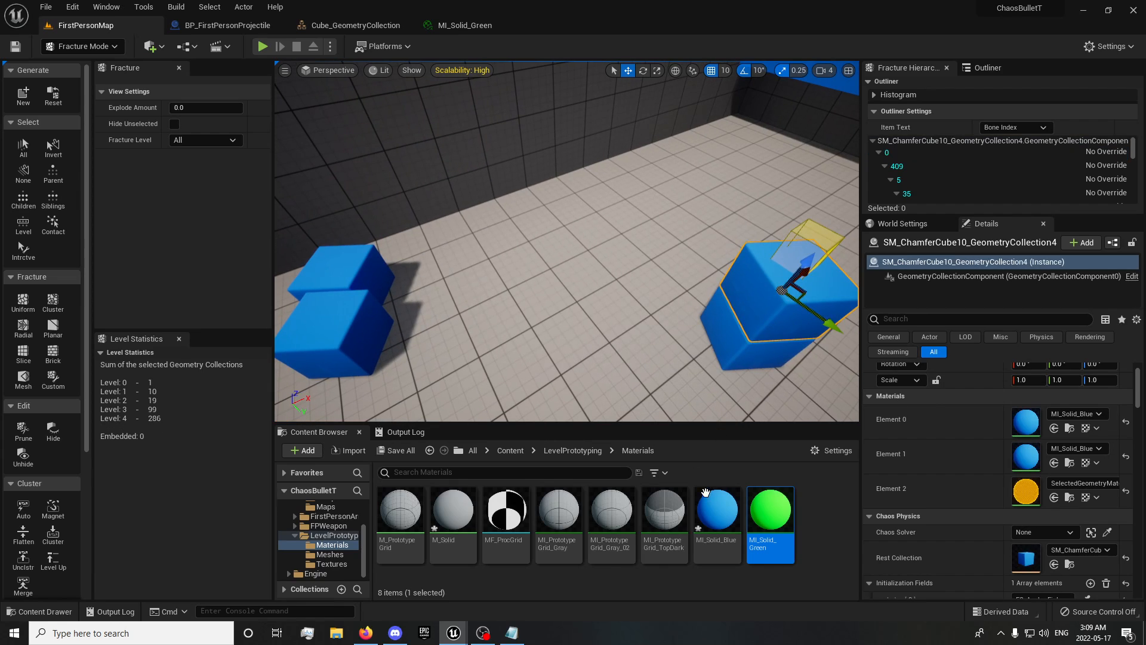
left_click_drag(770, 510, 1026, 456)
- Play-test the level, pick up the rifle and shoot the stacked cubes to check their interior material
left_click(264, 49)
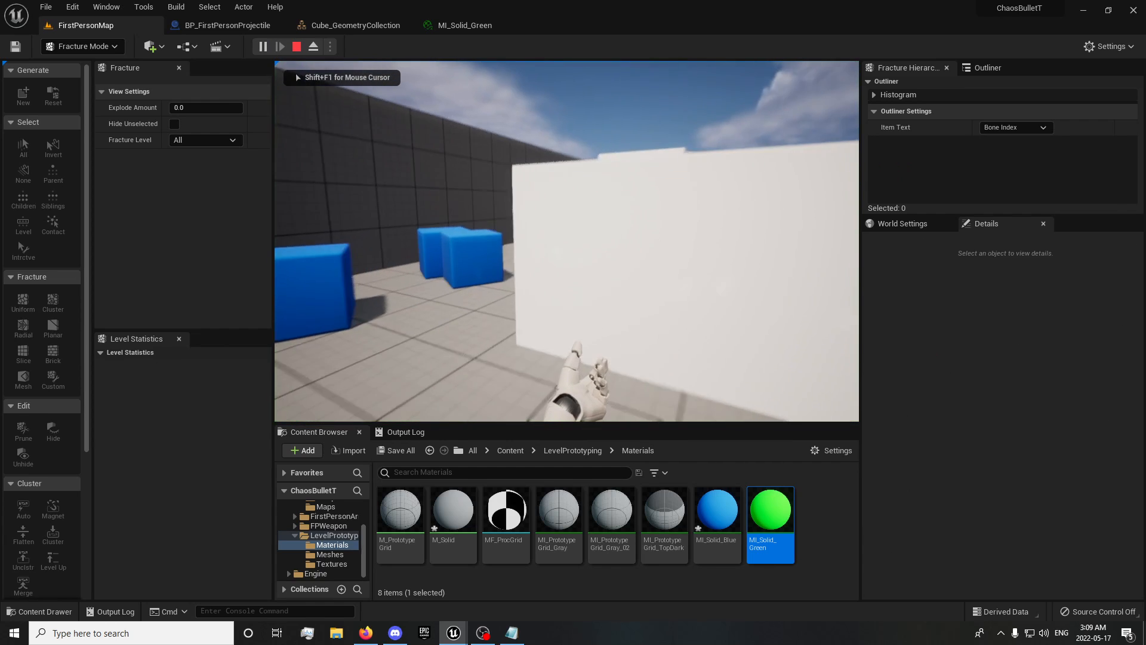
key("w")
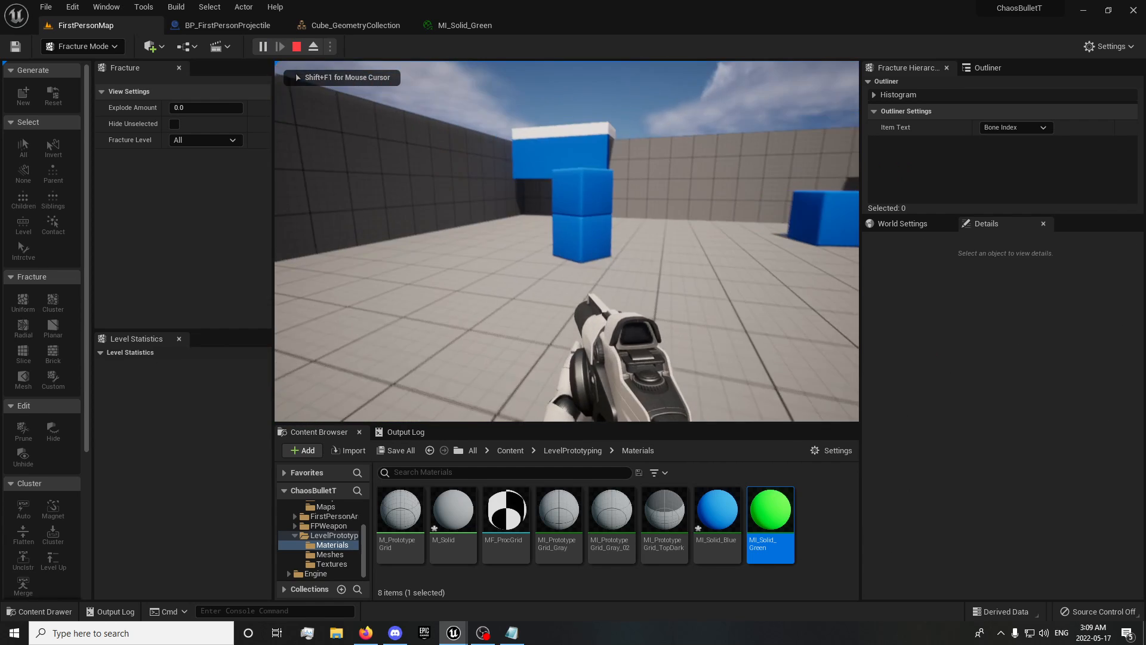
key("w")
left_click(567, 242)
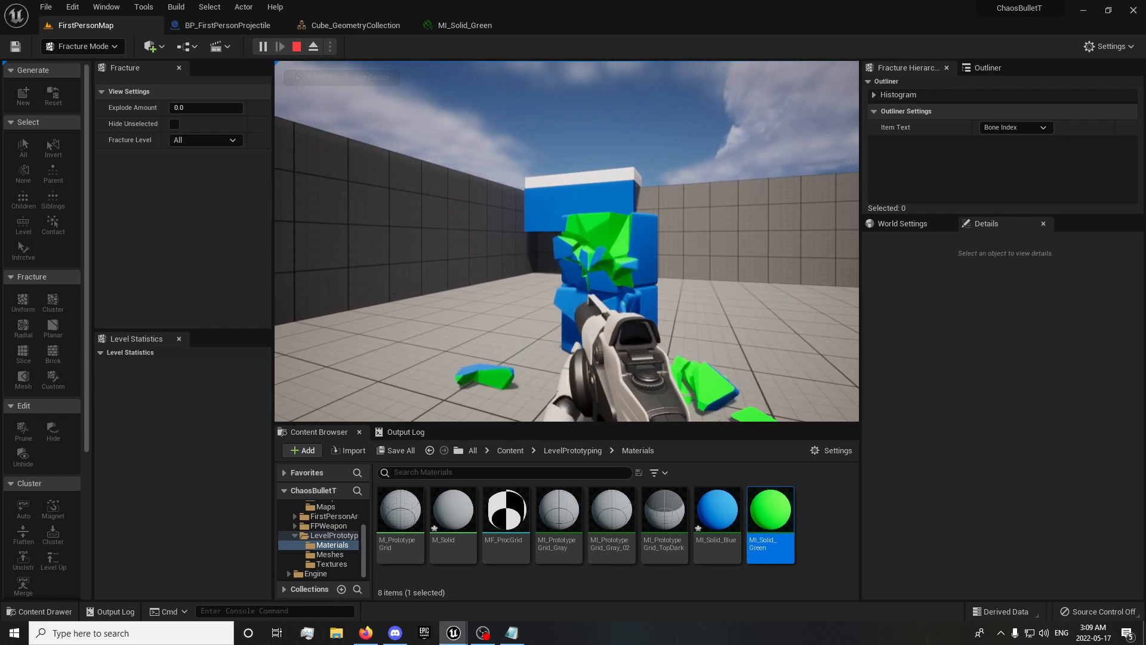
key("w")
left_click(567, 241)
left_click(567, 241)
left_click(567, 241)
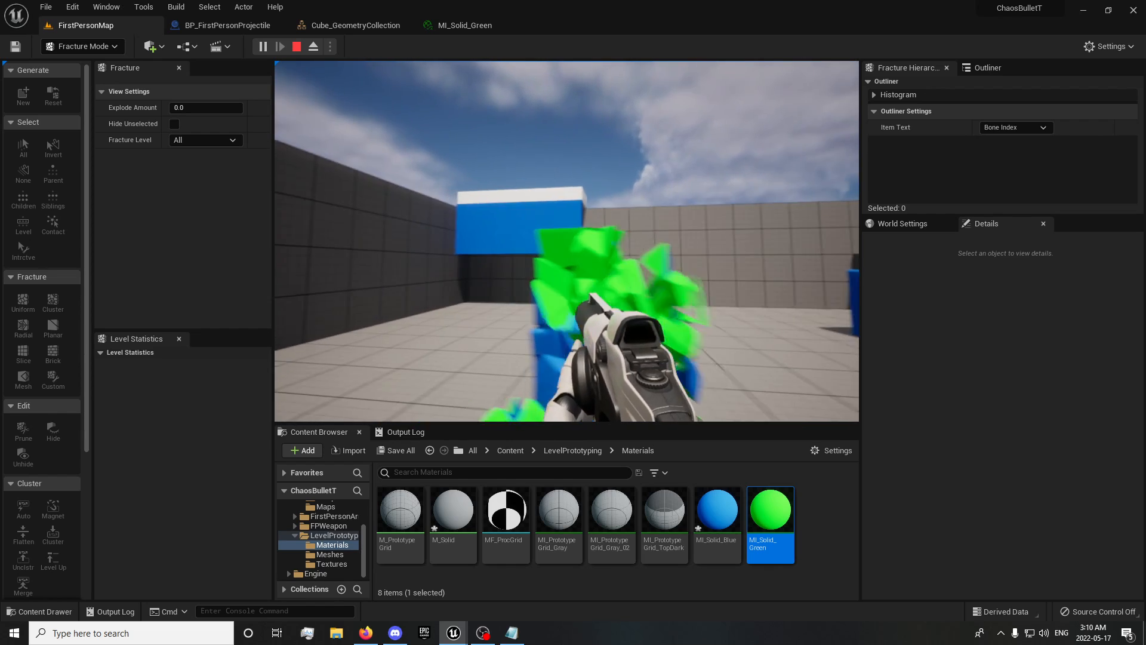
- Shoot the suspended blue block, the freestanding white wall and the white slab, and end the play session
key("w")
left_click(567, 241)
left_click(567, 242)
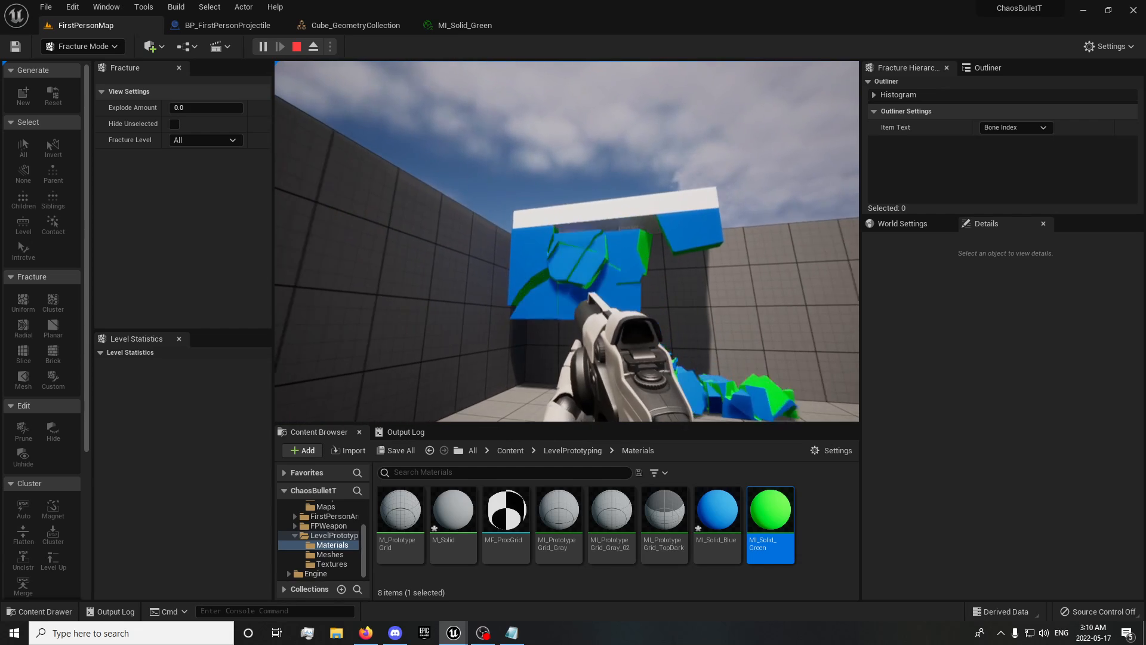
key("w")
left_click(567, 242)
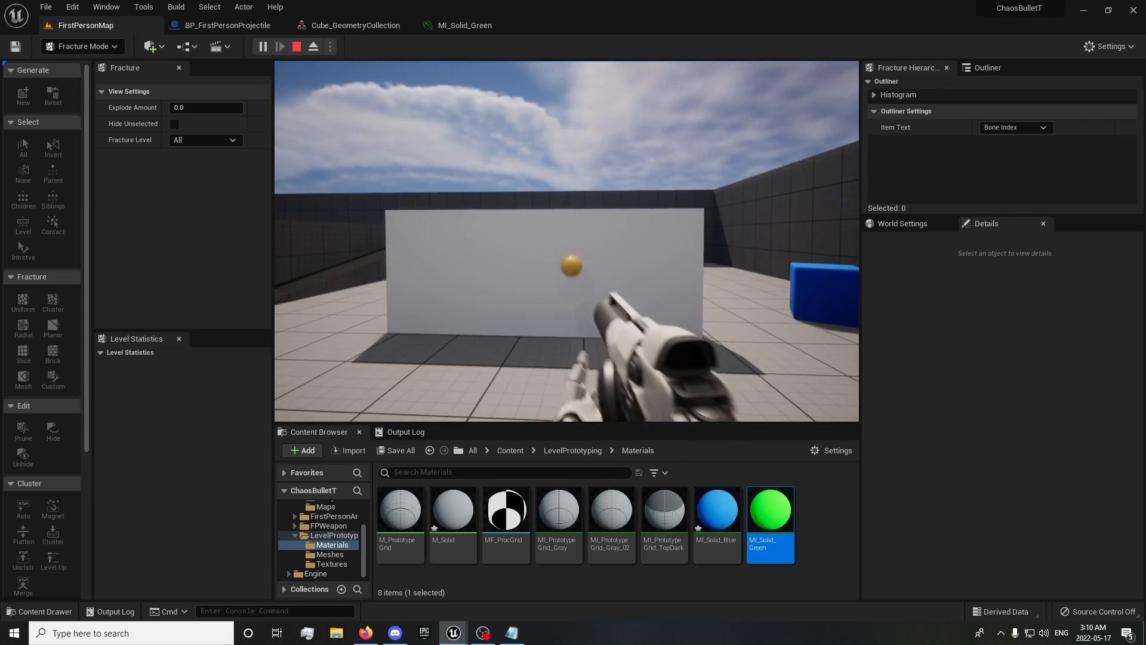
key("w")
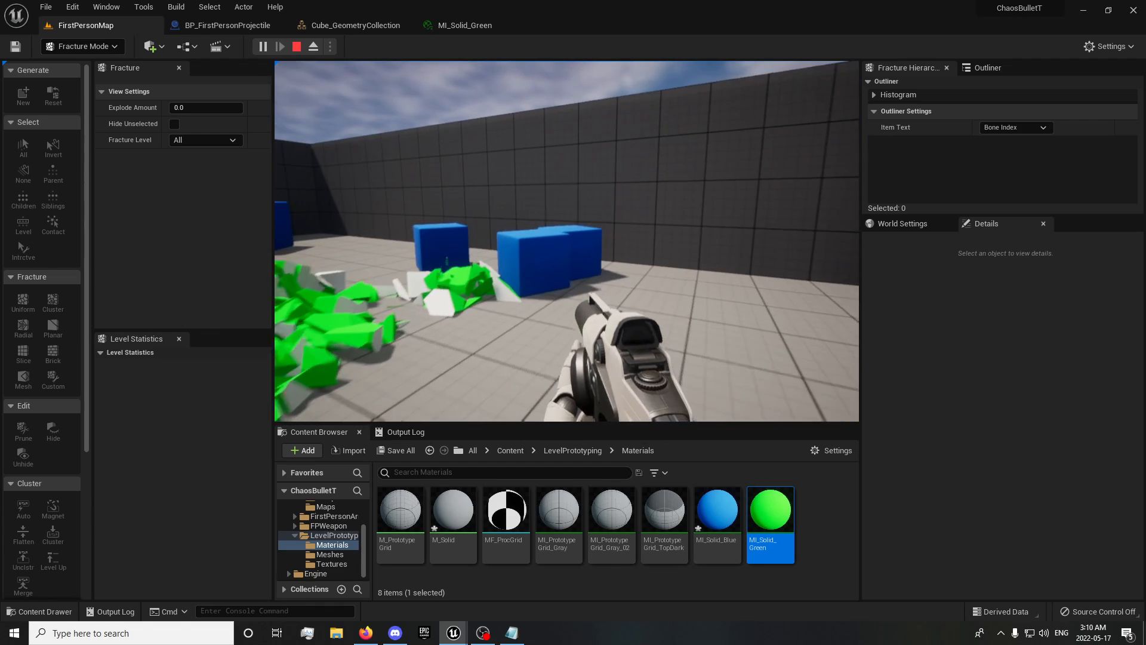
left_click(567, 241)
key("w")
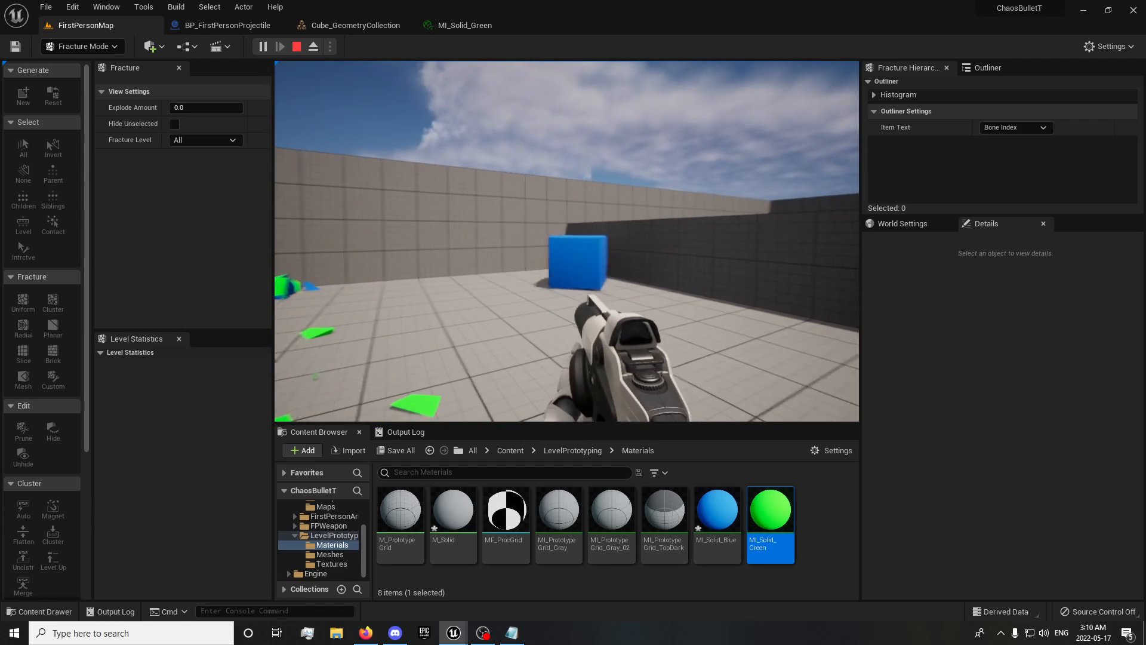
left_click(567, 241)
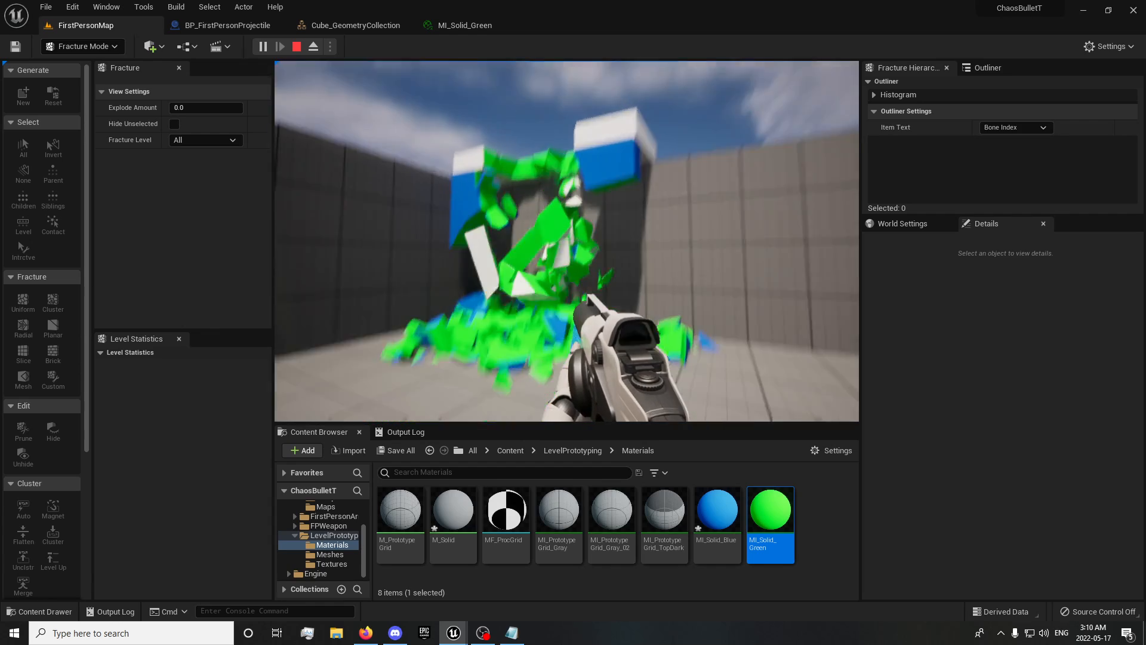
key("Escape")
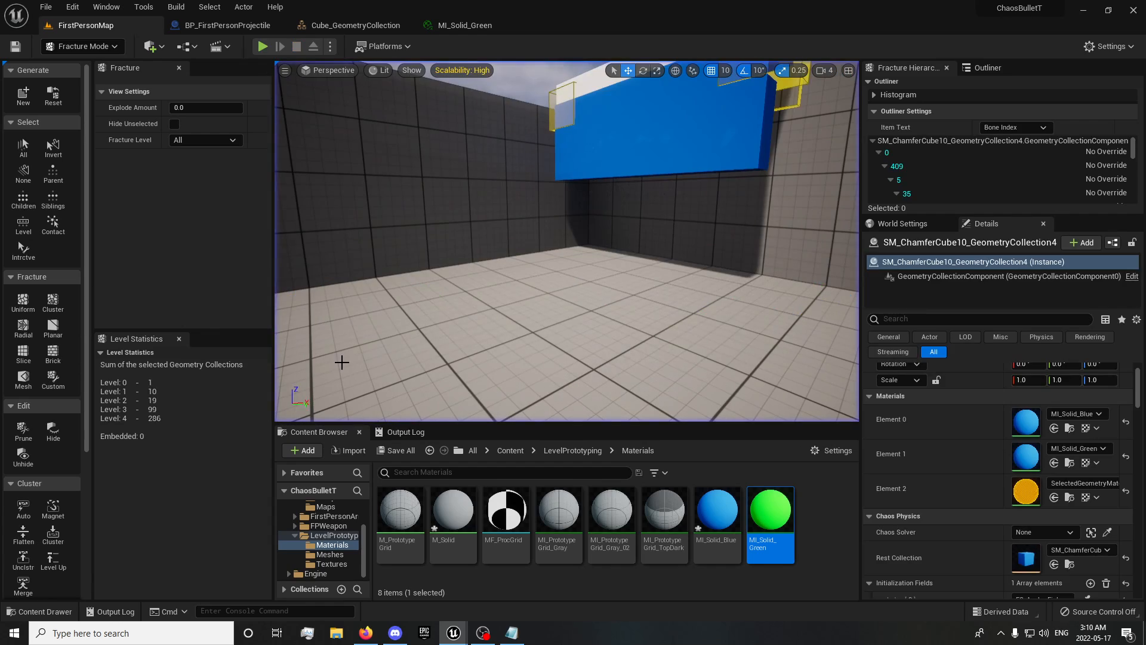
- Frame the stacked cubes and select a single fractured piece on the upper cube
right_click_drag(342, 363, 289, 382)
key("f")
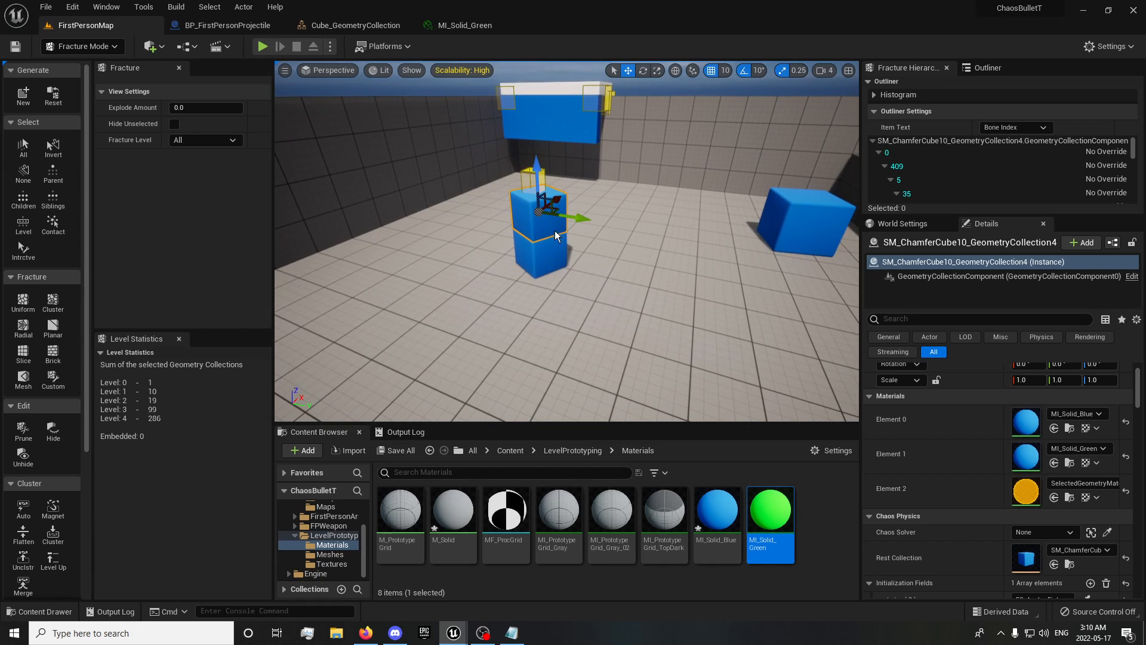
left_click(534, 231)
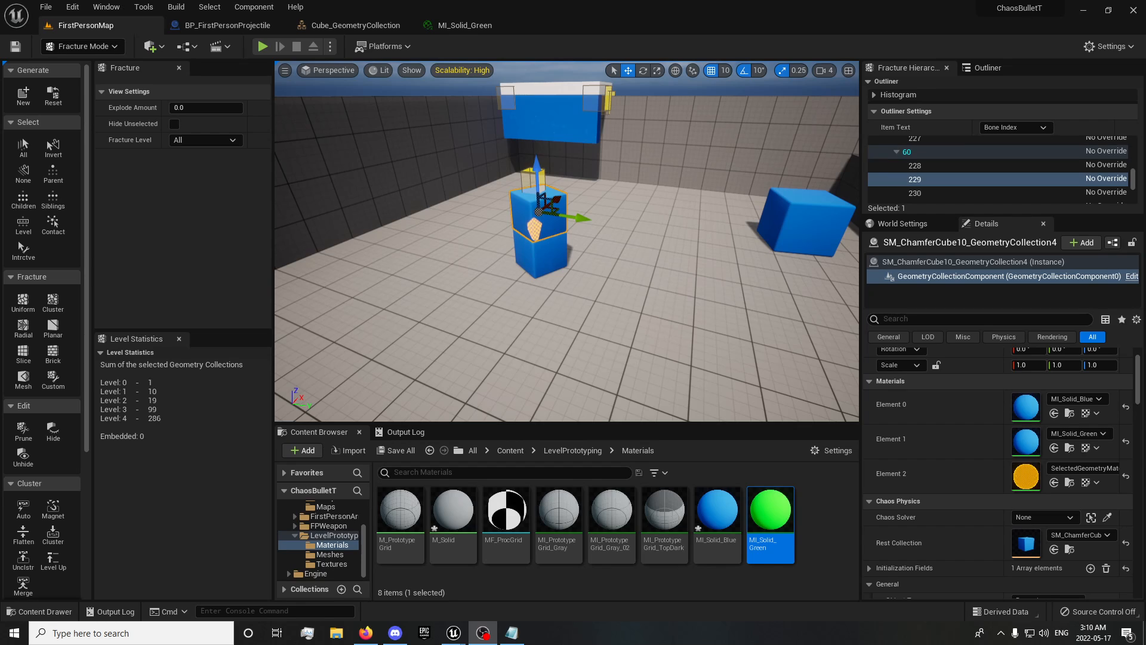
- Place an FS_AnchorField_Generic from the Chaos folder at the base of the freestanding white wall's end
right_click_drag(596, 249, 525, 416)
key("w")
scroll(337, 543, "up", 3)
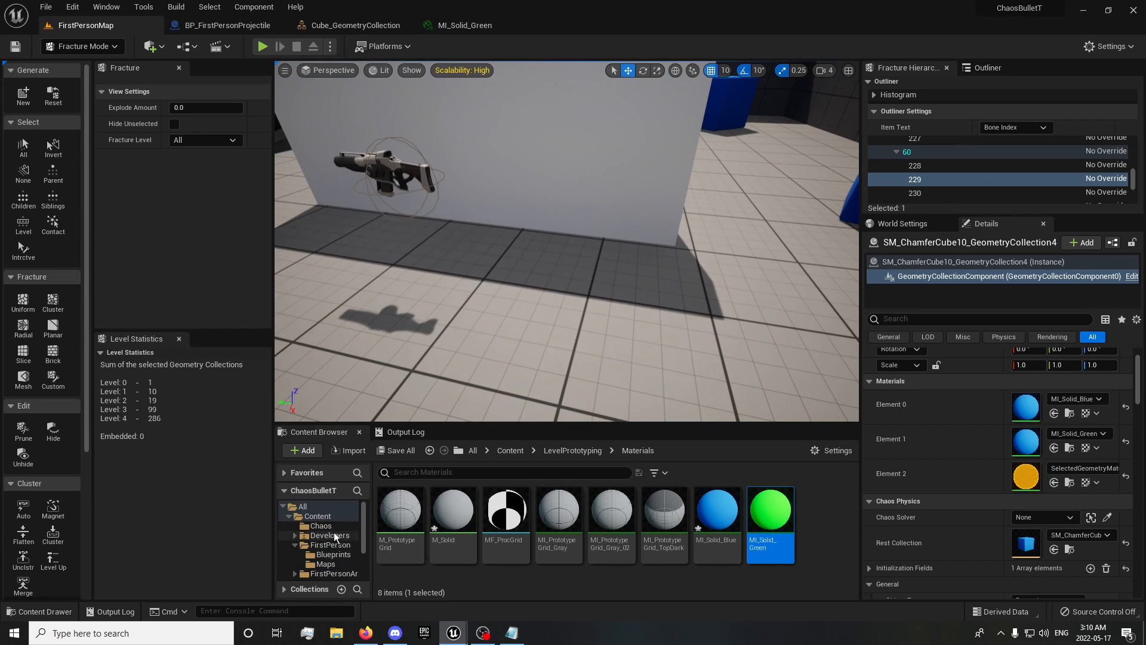
left_click(326, 526)
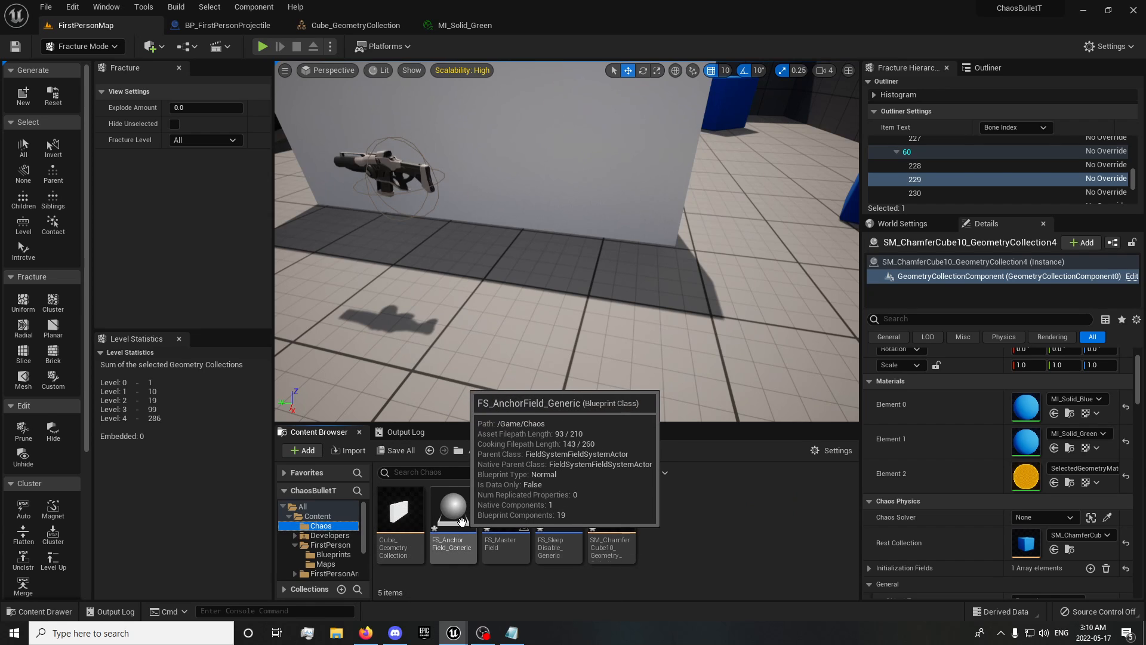
left_click_drag(459, 519, 650, 238)
scroll(659, 203, "down", 2)
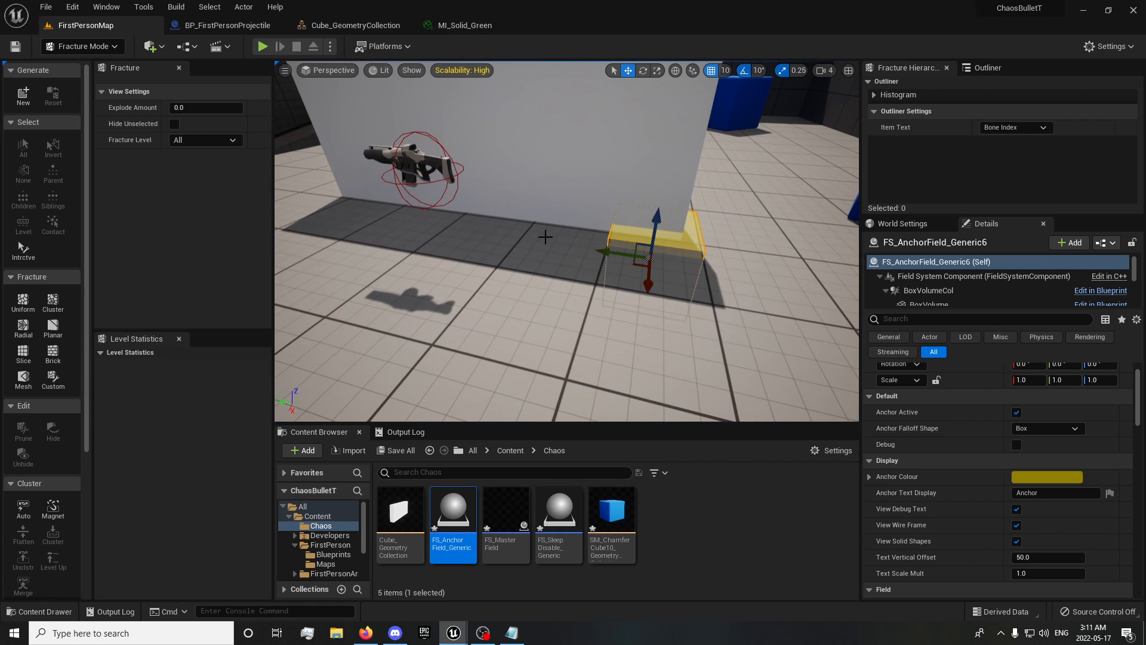
- Add an Initialization Fields element to the freestanding white wall and pick the anchor field at its base for Index 0
right_click_drag(493, 334, 543, 278)
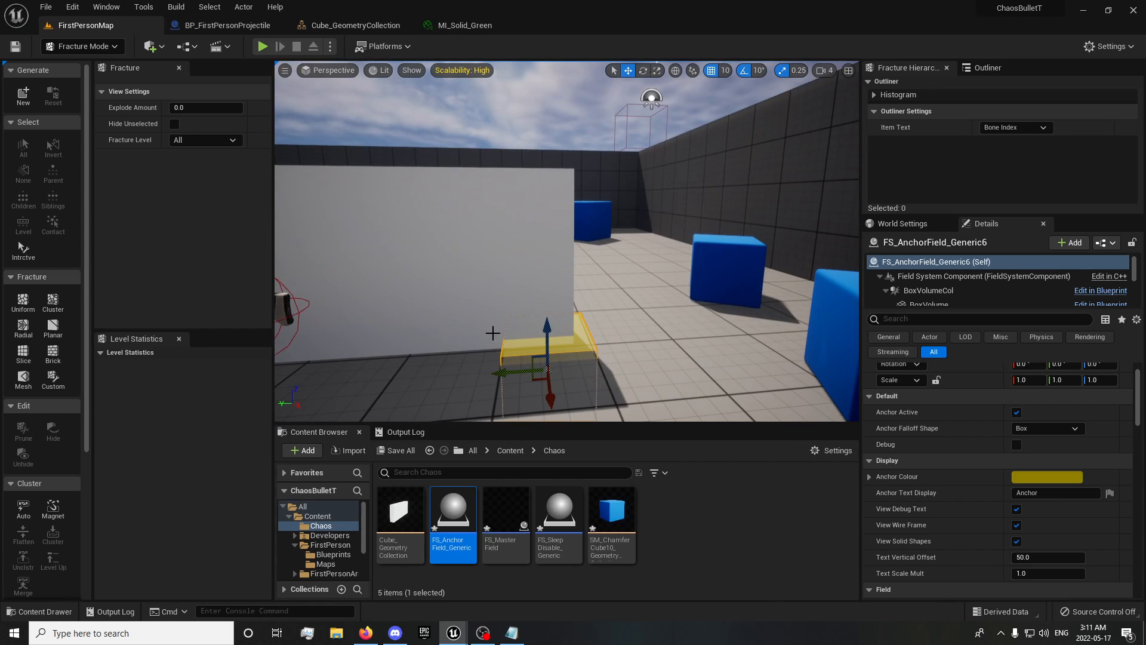
left_click(538, 277)
scroll(1037, 501, "down", 3)
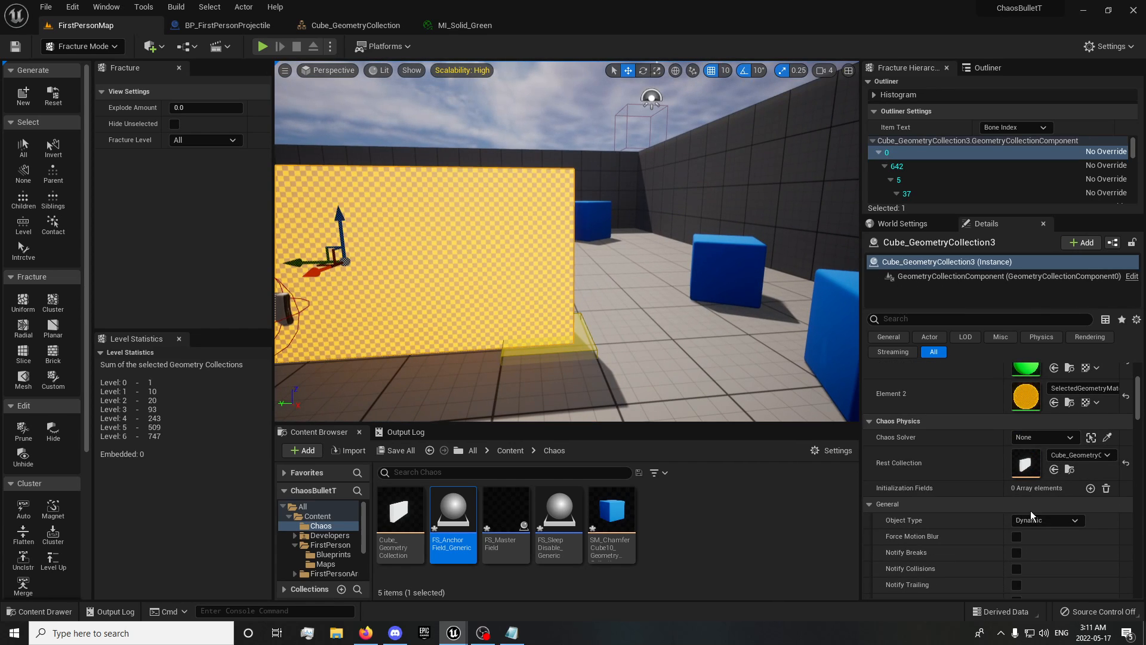
left_click(1090, 488)
left_click(1086, 505)
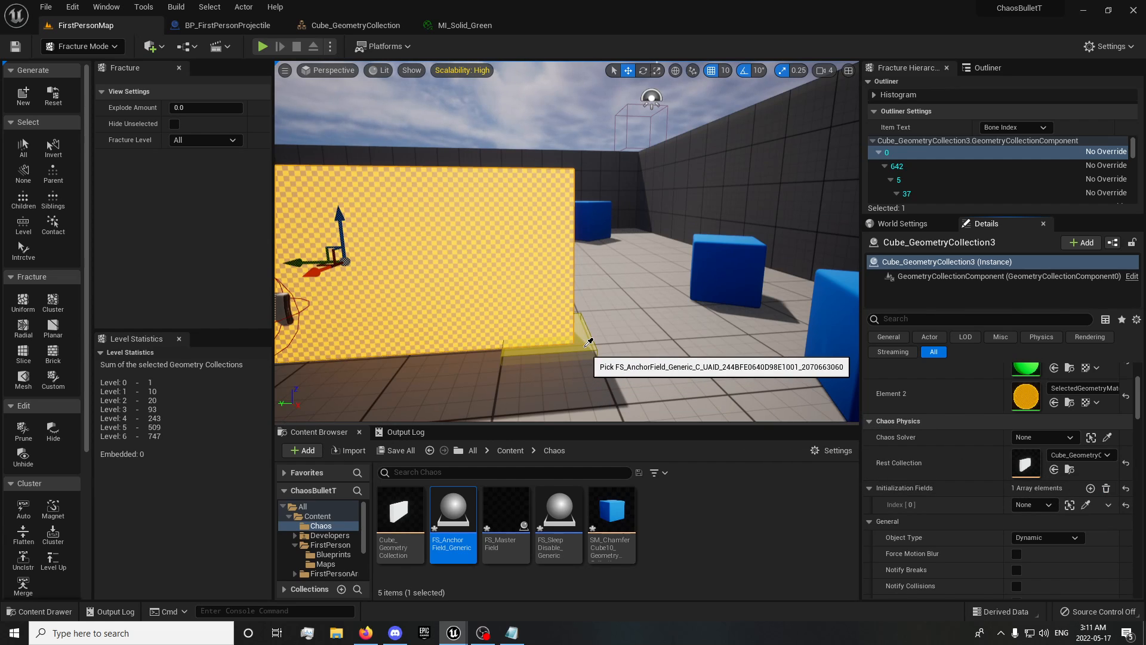
left_click(584, 346)
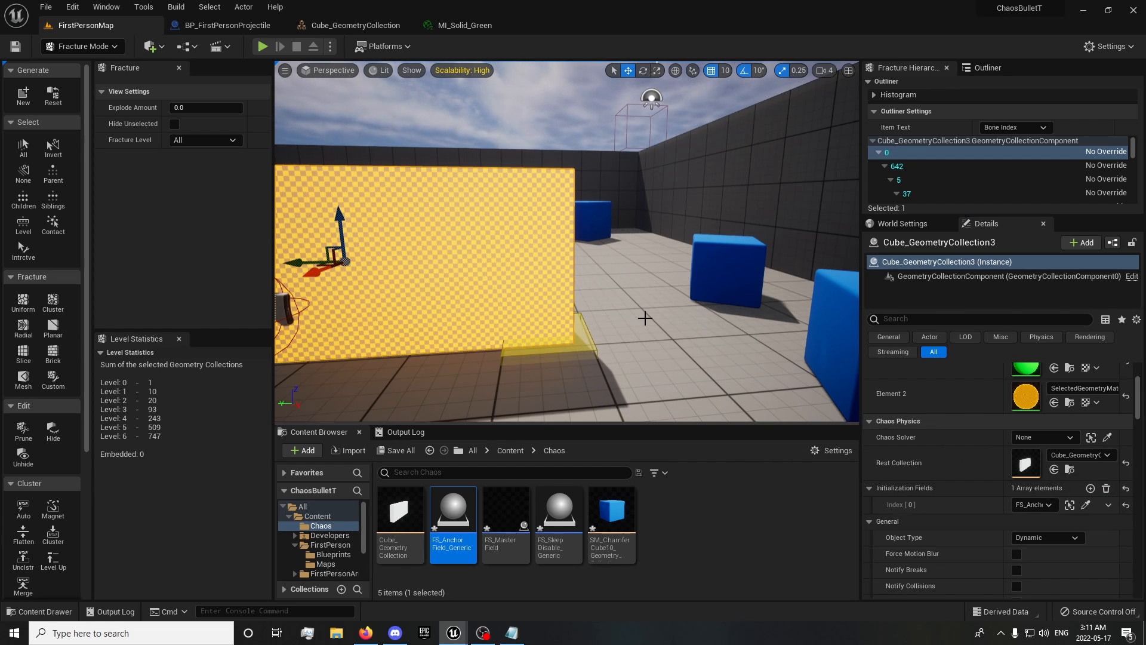
scroll(1013, 555, "down", 3)
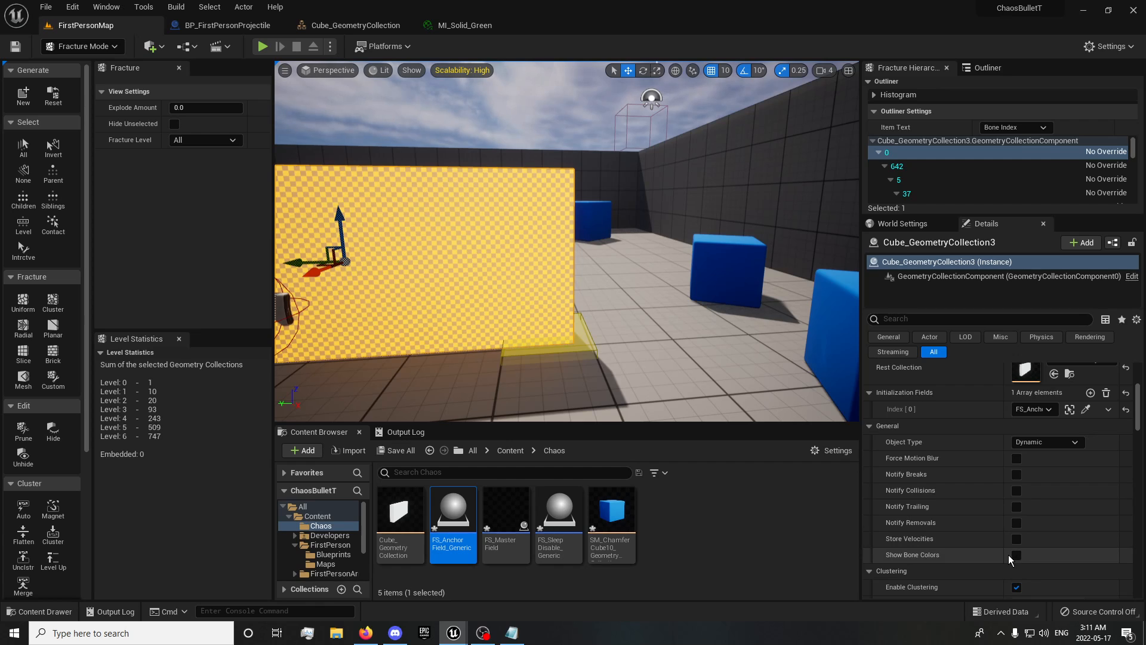
- Switch the editor to Select mode, play-test the level and shoot the anchored white wall near its base
left_click(118, 46)
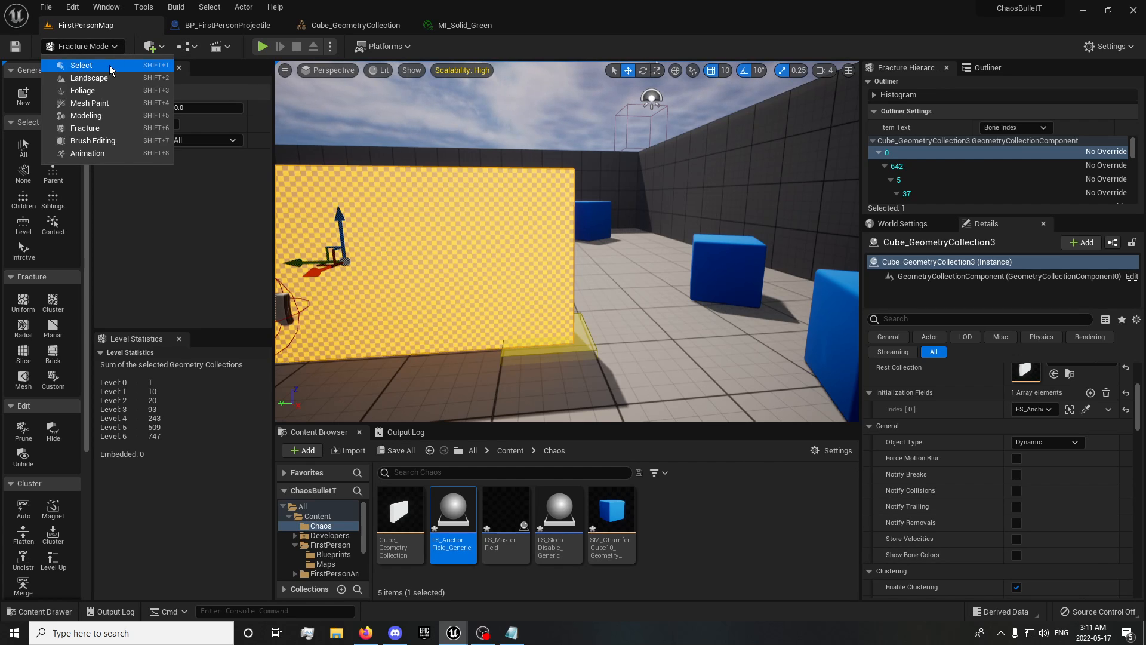
left_click(109, 67)
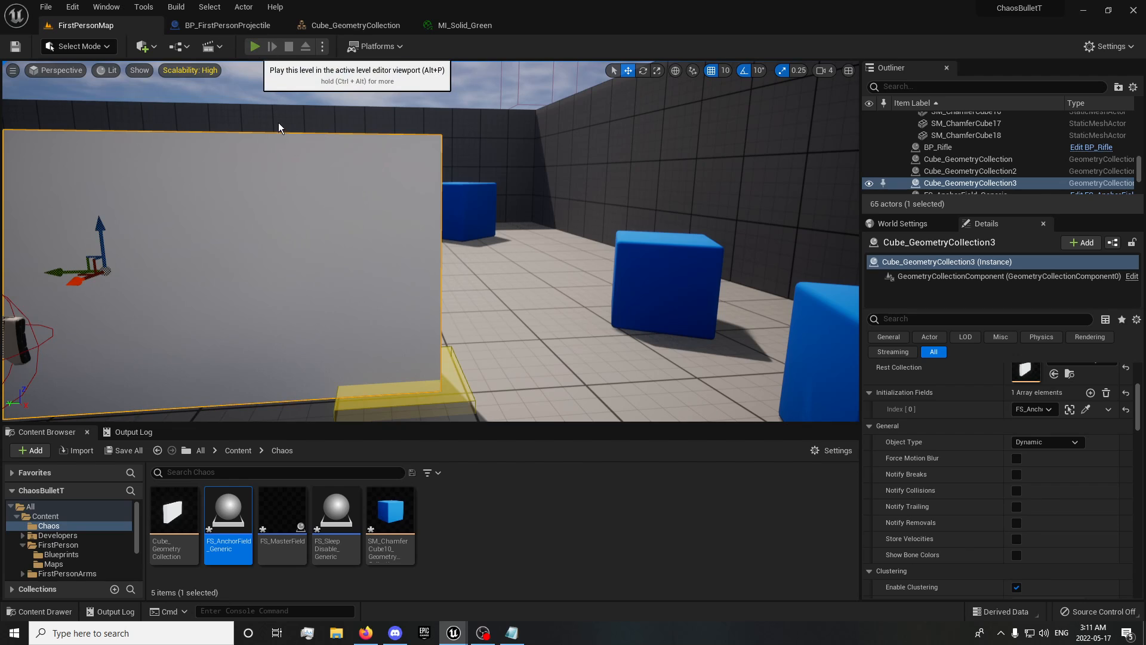
left_click(255, 47)
key("w")
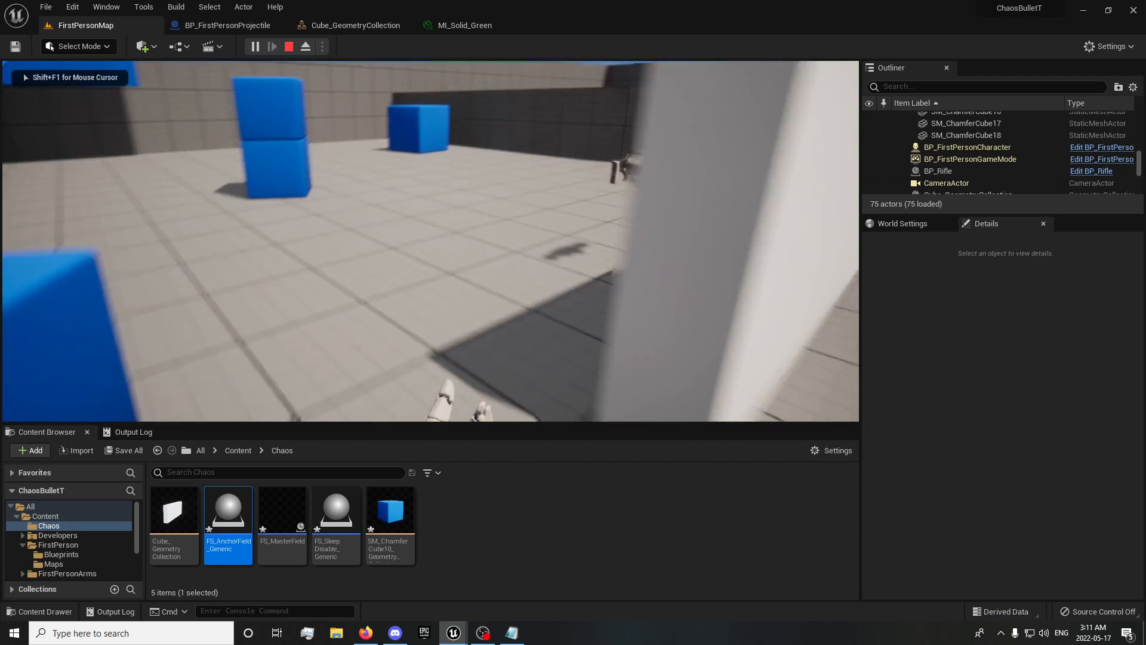
key("s")
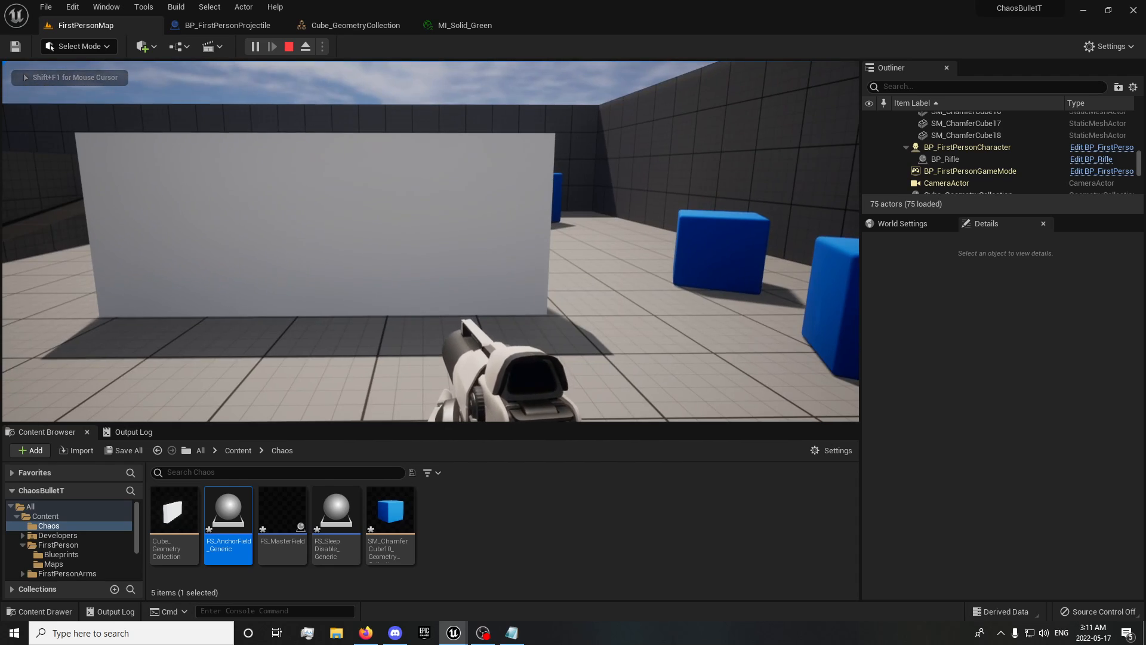
left_click(430, 241)
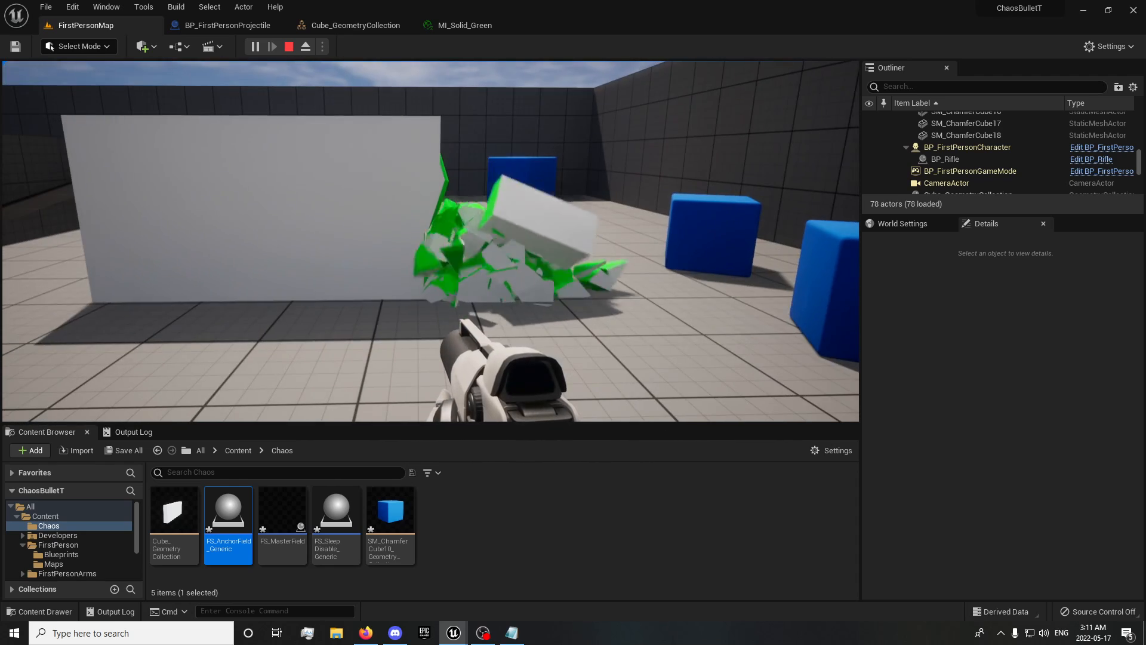
left_click(430, 241)
key("w")
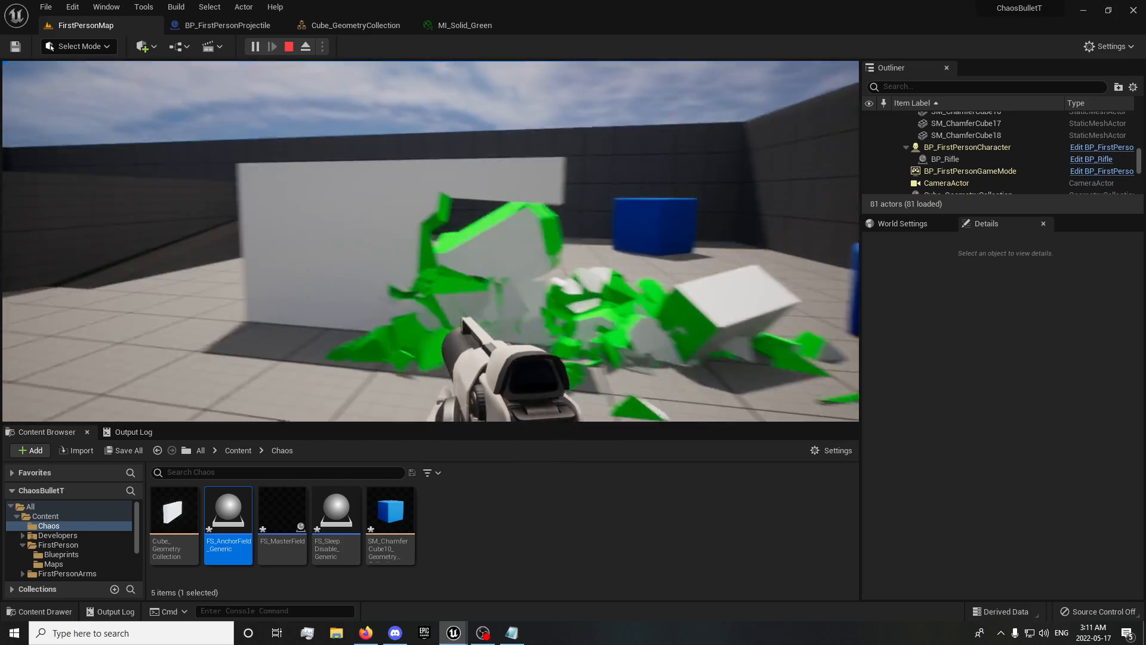
key("s")
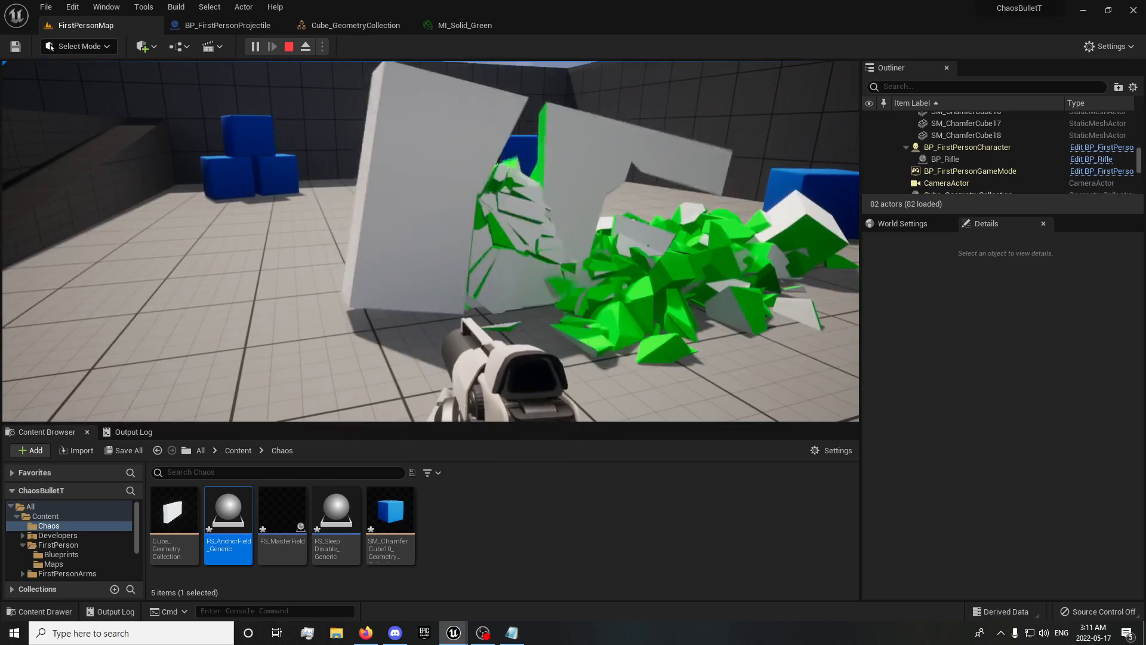
- Shoot down what remains of the anchored white wall and end the play test
left_click(431, 242)
left_click(430, 241)
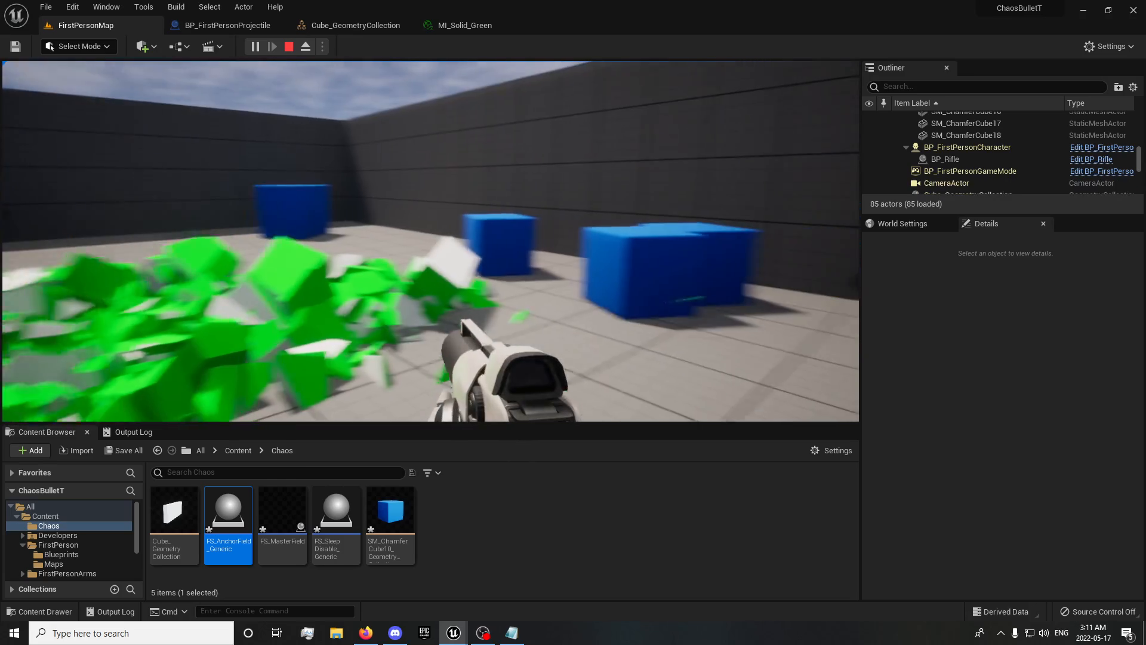
key("Escape")
left_click(463, 325)
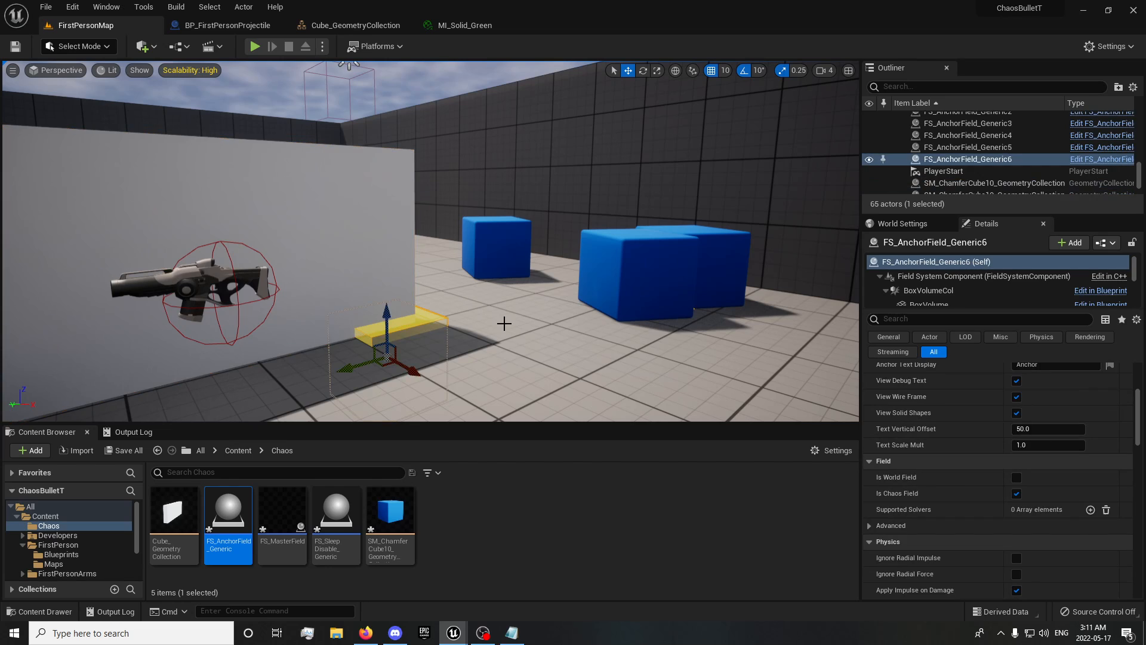
- Set the white wall's anchor field to a Y scale of 5 and move it to Y location 870 along the wall's base
scroll(937, 461, "up", 5)
right_click_drag(577, 324, 513, 345)
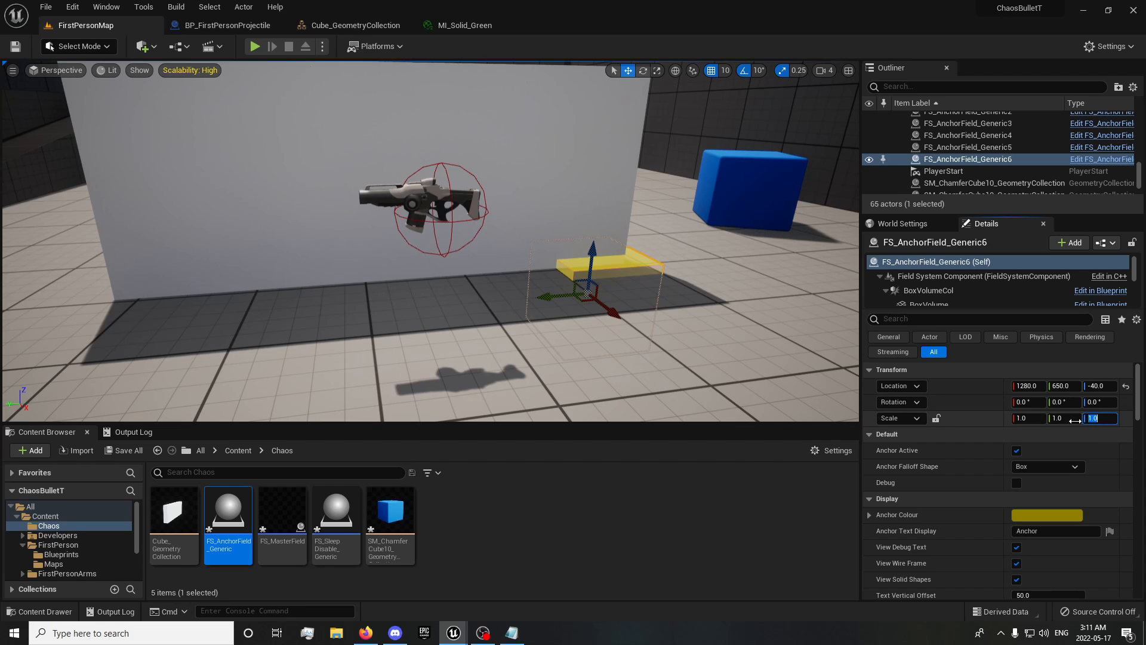
type("5")
key("Return")
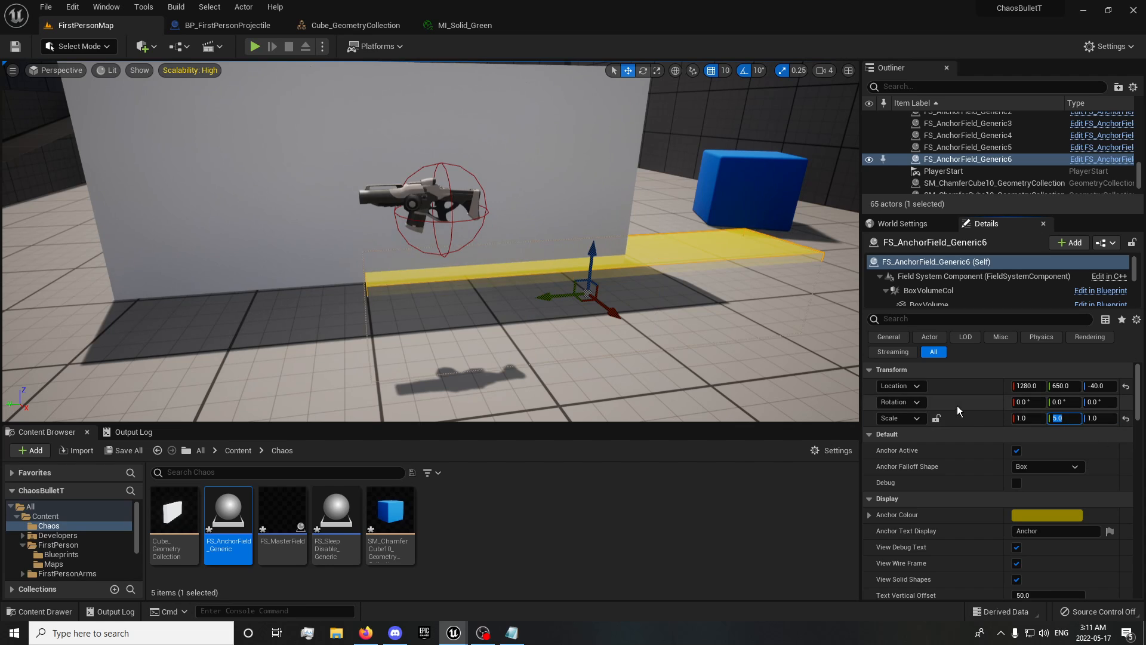
left_click_drag(550, 288, 378, 297)
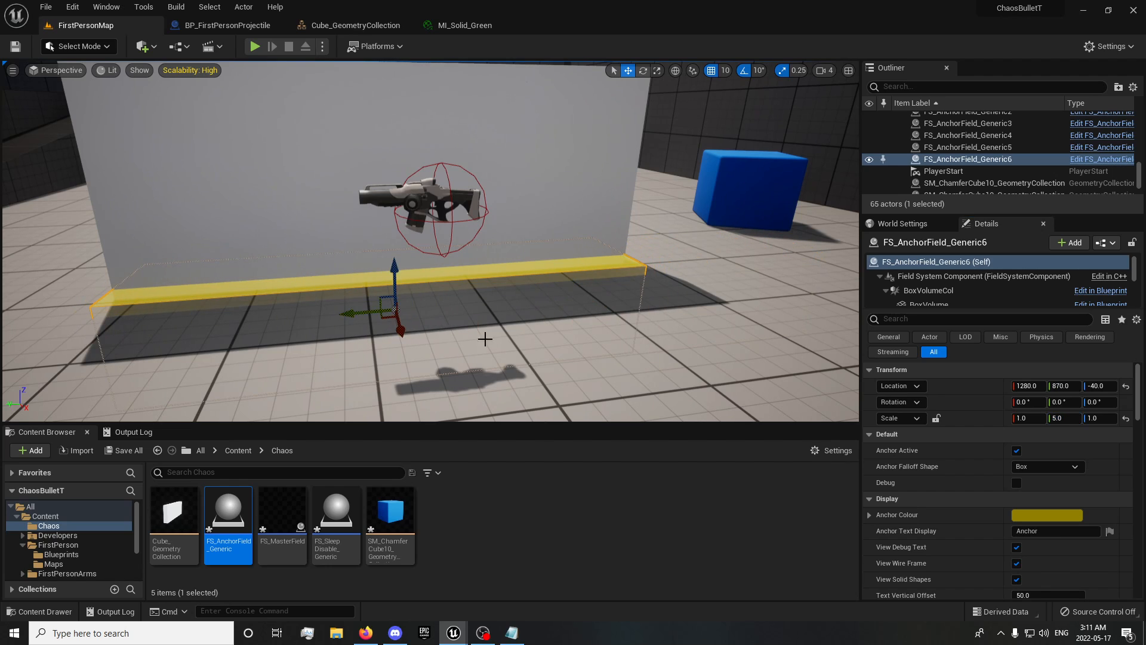
scroll(1003, 517, "down", 1)
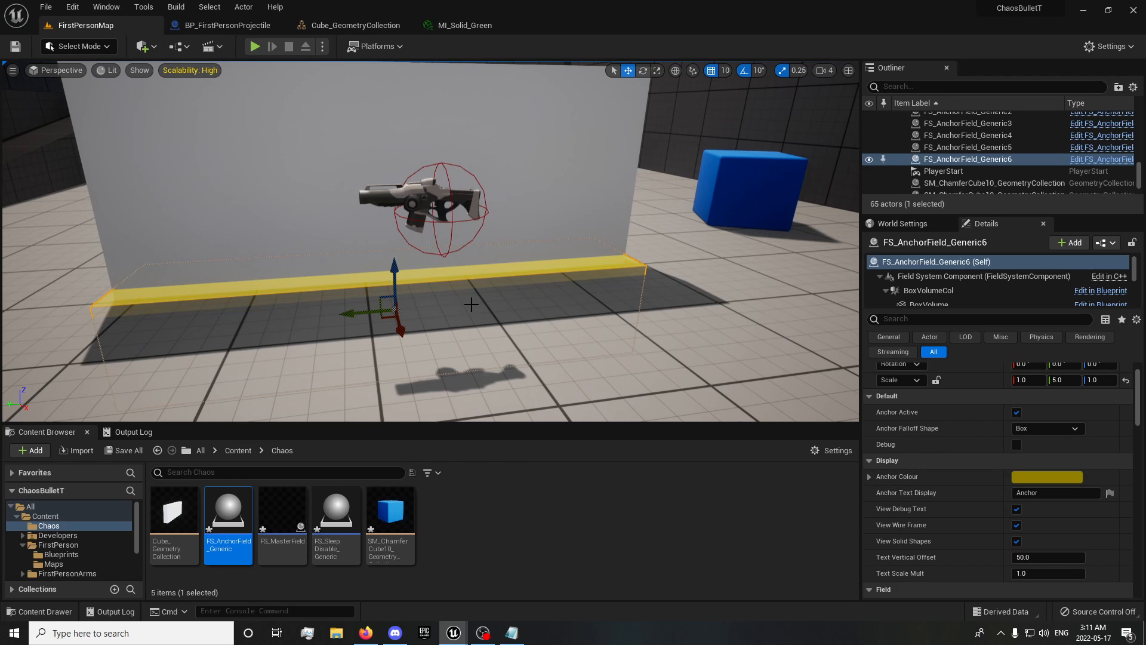
- Play-test the level, collect the rifle and shoot the white wall anchored along its full base
key("alt+p")
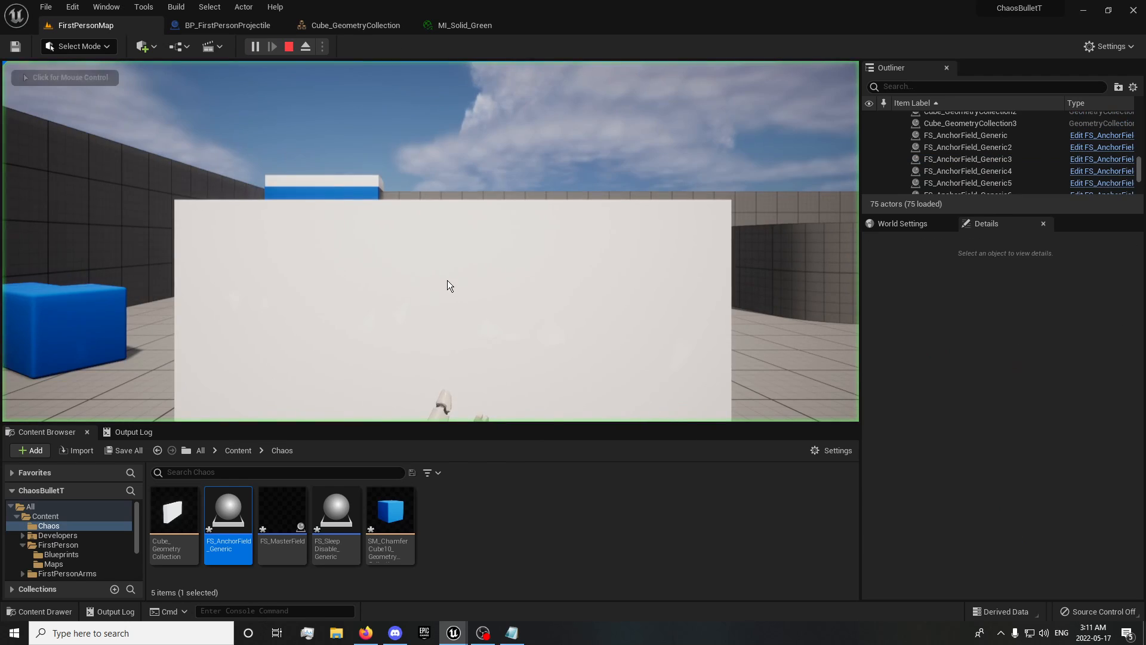
key("w")
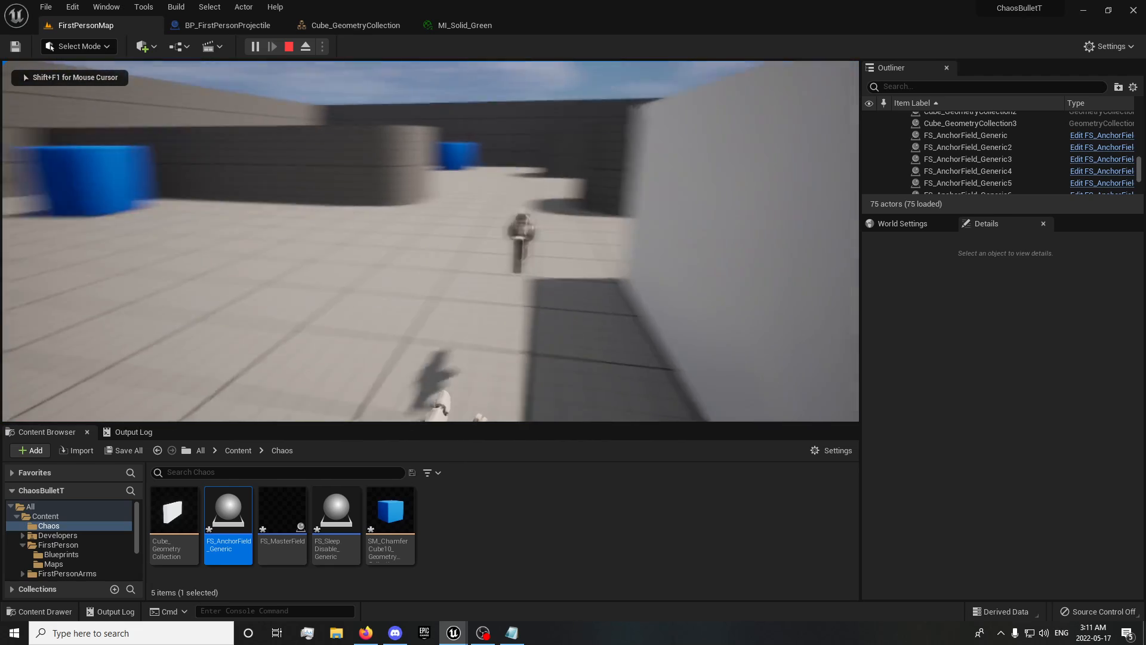
left_click(430, 241)
left_click(431, 242)
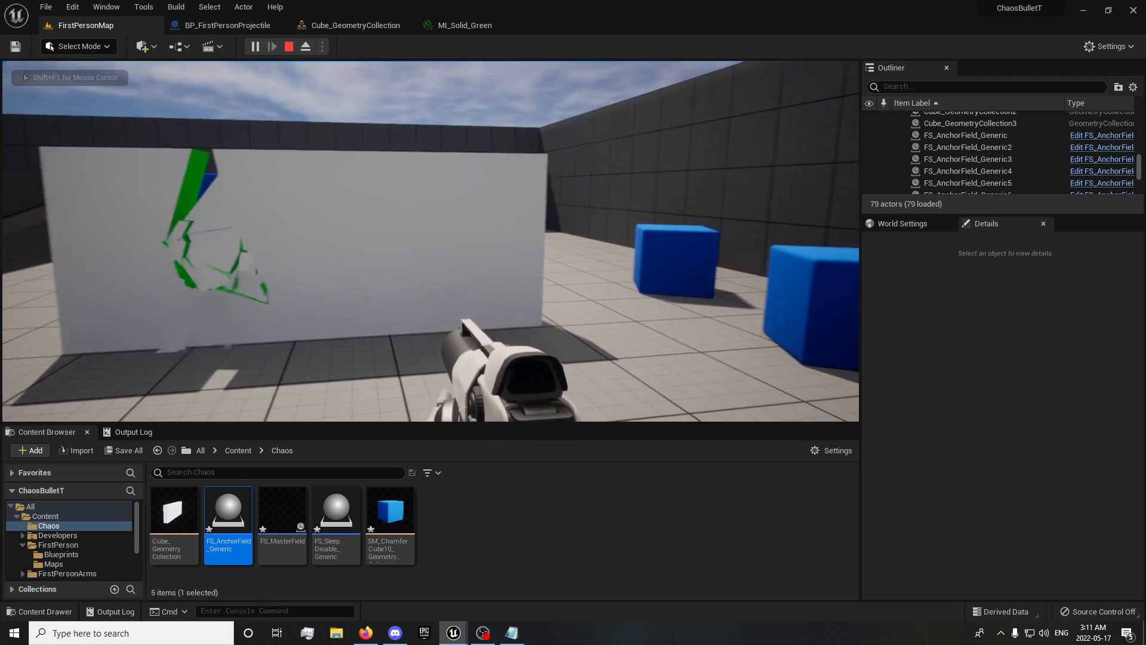
left_click(430, 241)
key("s")
left_click(430, 241)
left_click(430, 241)
left_click(430, 241)
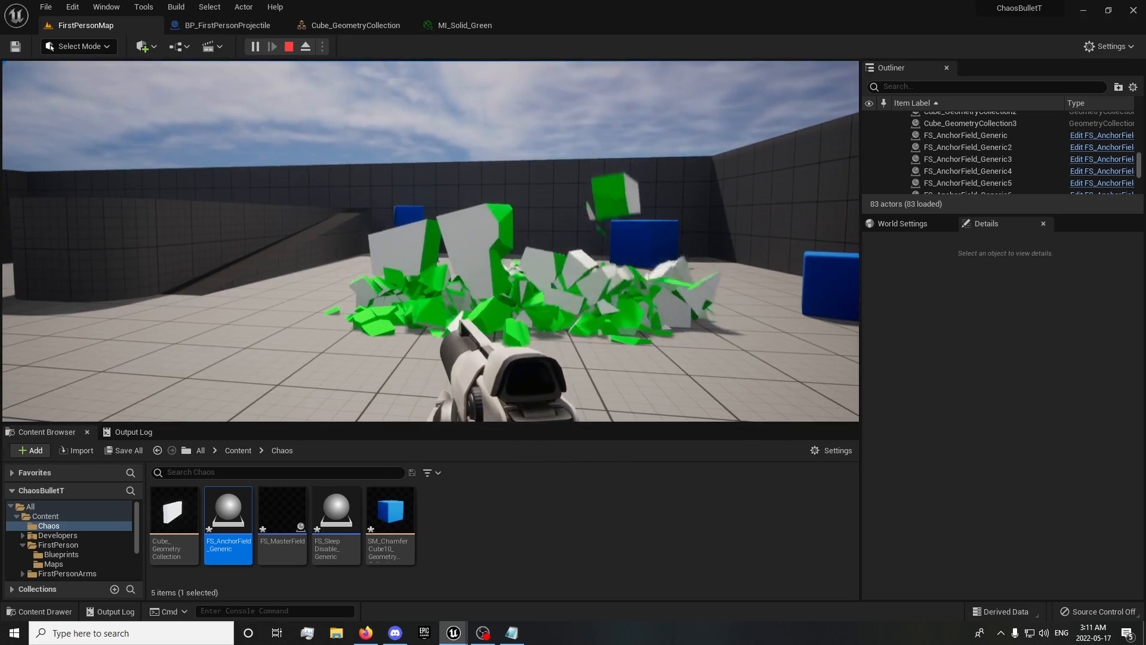
- Keep shooting the green wall rubble from several positions, stop the play test and frame the whole white wall
key("w")
left_click(431, 241)
left_click(431, 241)
key("w")
left_click(430, 241)
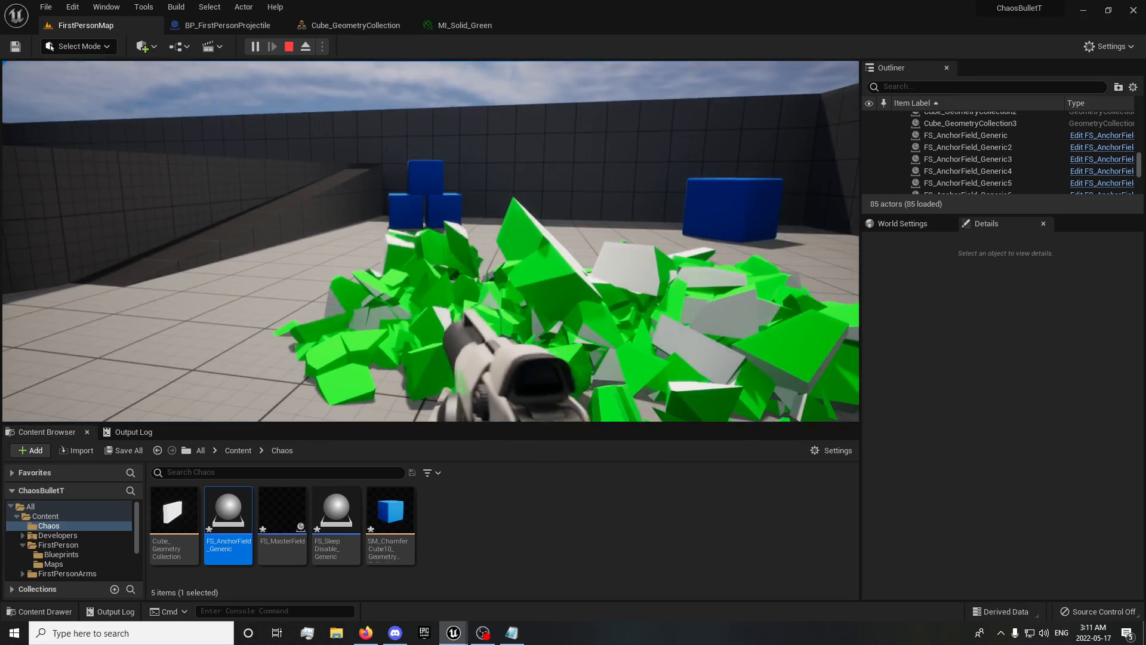
left_click(431, 241)
left_click(431, 241)
key("s")
left_click(430, 241)
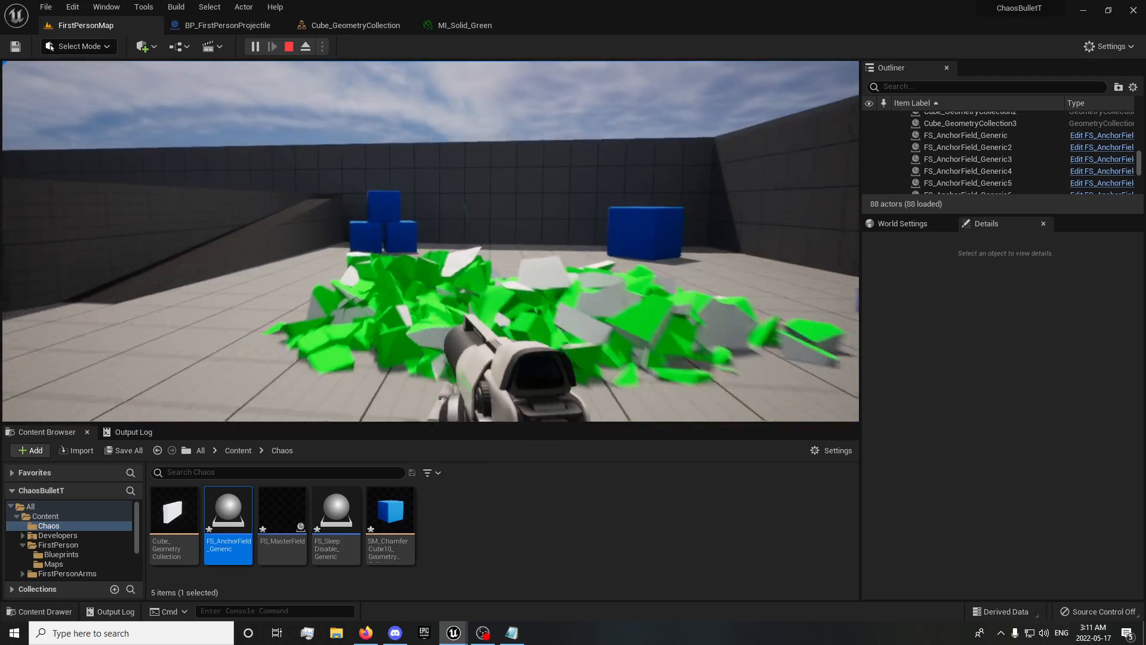
left_click(431, 241)
key("w")
left_click(430, 241)
key("w")
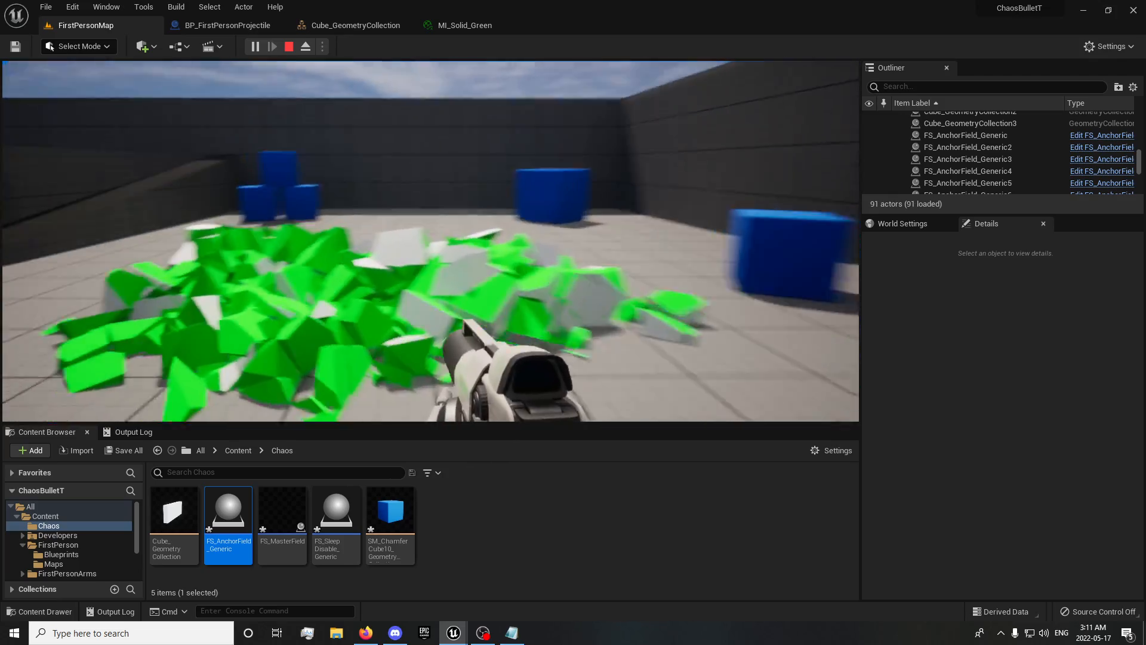
left_click(431, 241)
left_click(431, 241)
left_click(431, 242)
key("s")
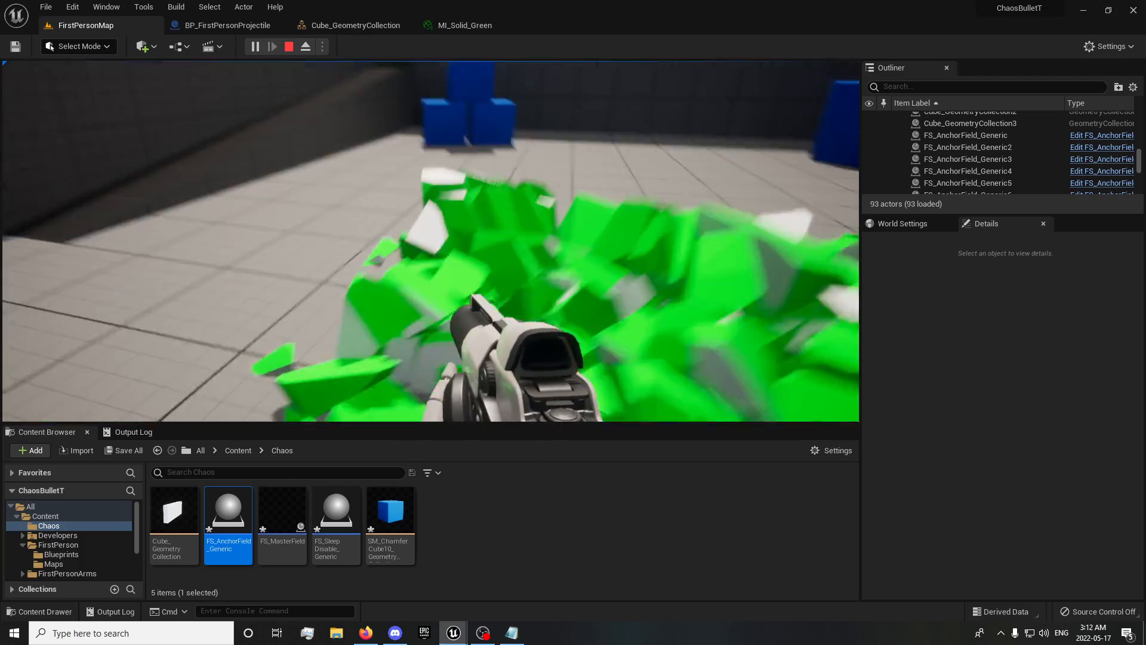
key("a")
left_click(430, 241)
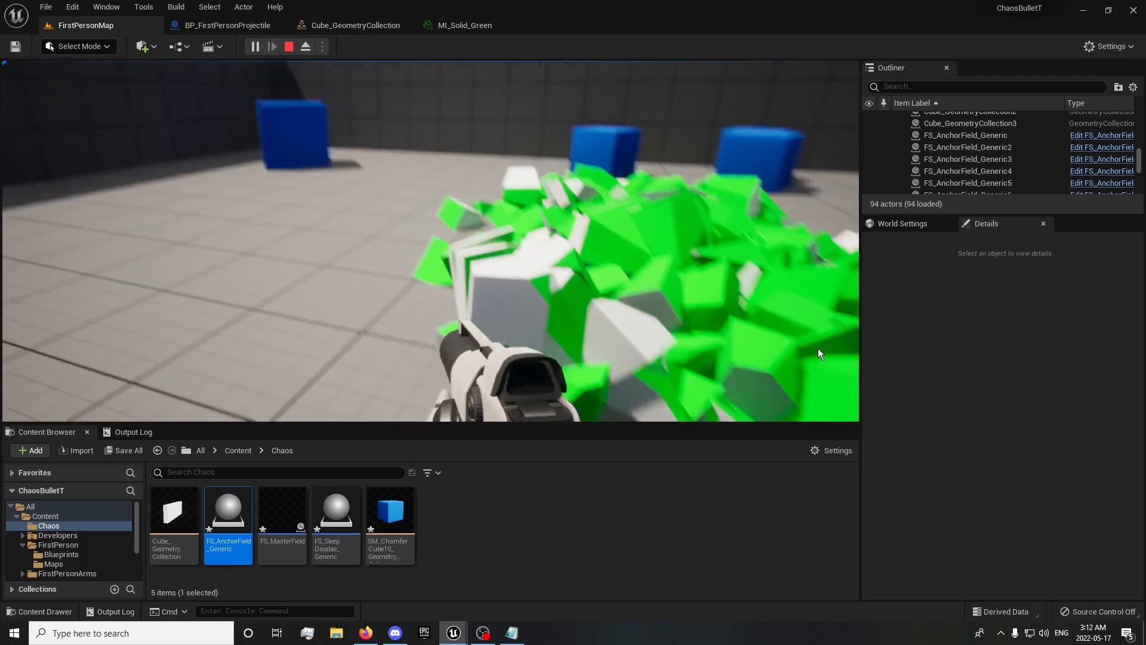
key("Escape")
key("s")
right_click_drag(568, 325, 788, 334)
key("s")
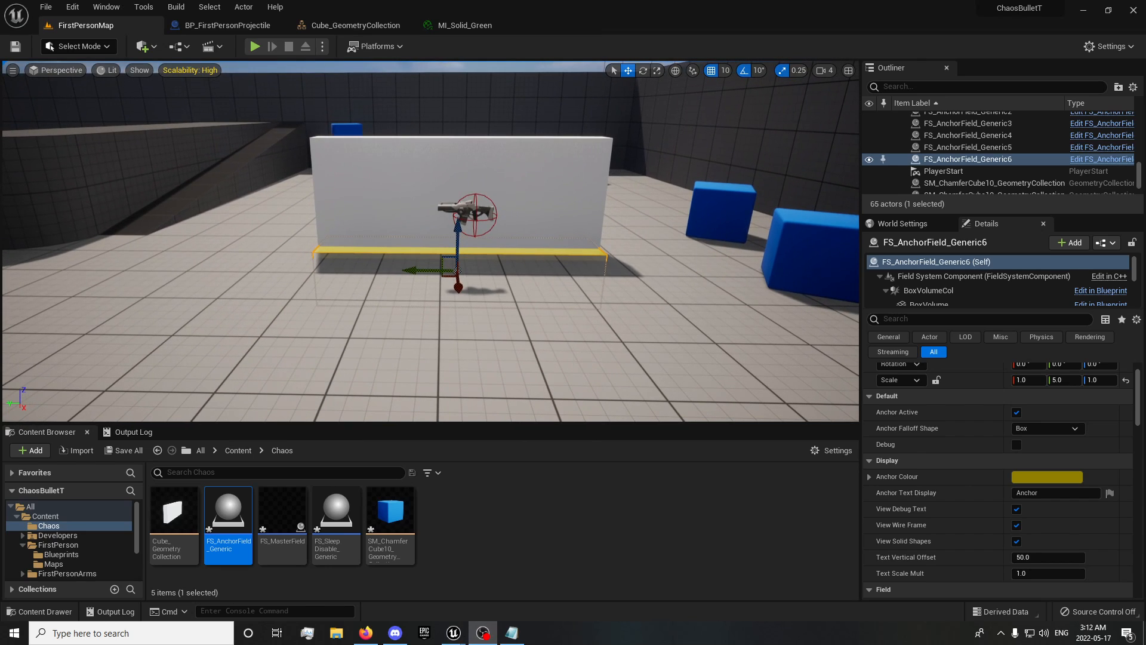
- In BP_FirstPersonProjectile, set the X and Y of the vector multiplying Impact Normal to -5 and re-enter its Z value
left_click(227, 26)
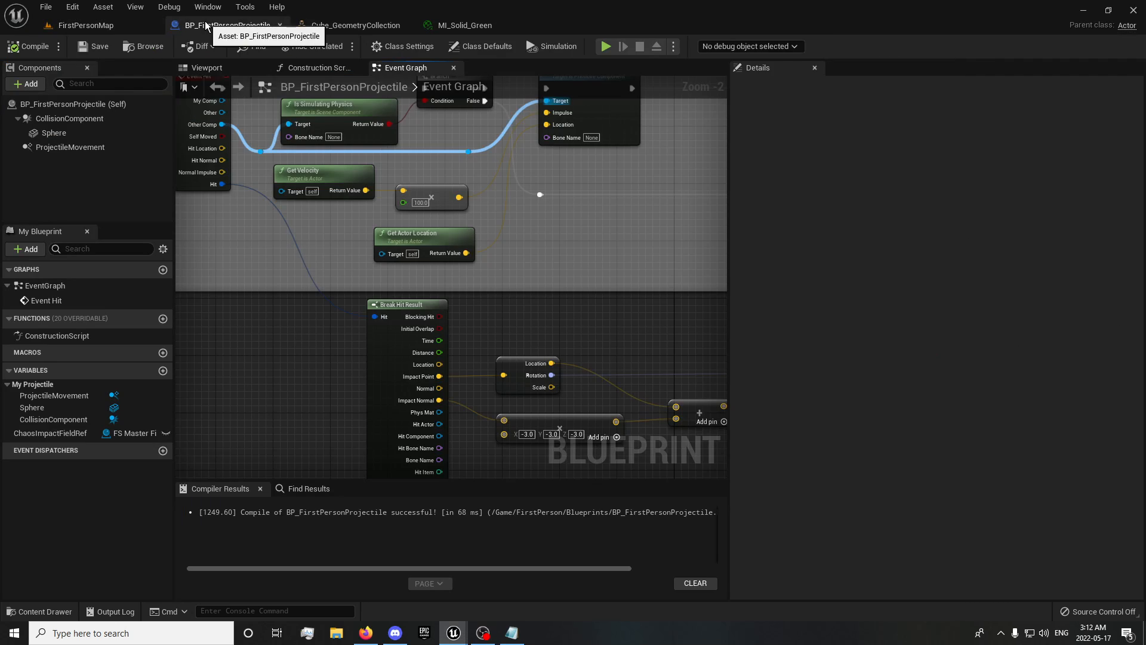
left_click(112, 27)
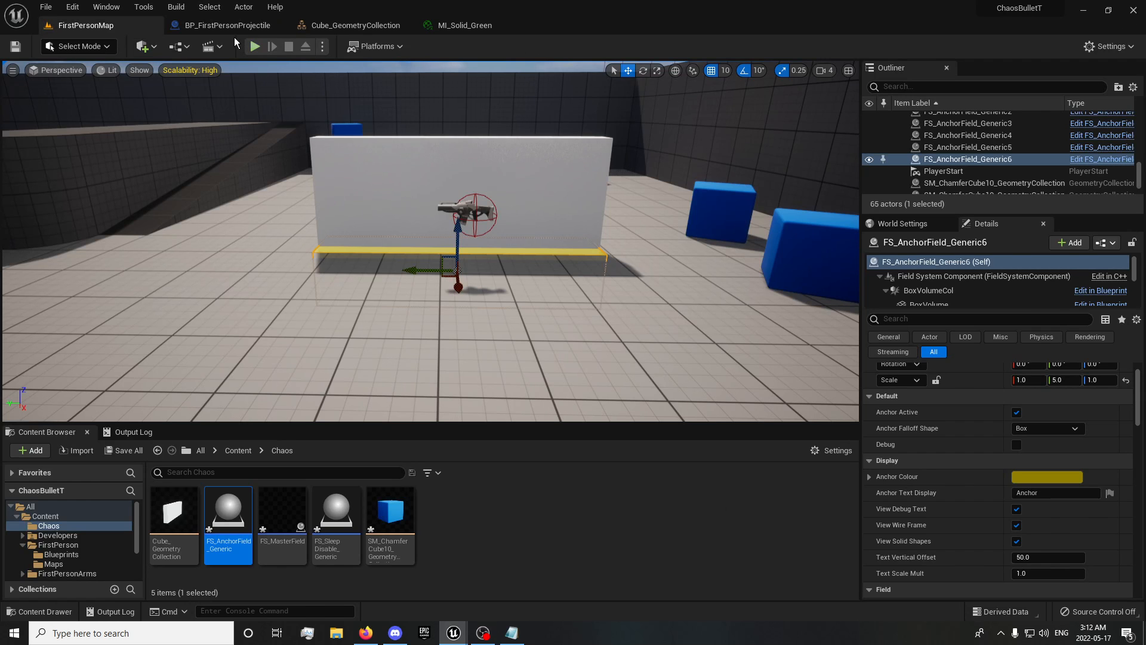
left_click(220, 27)
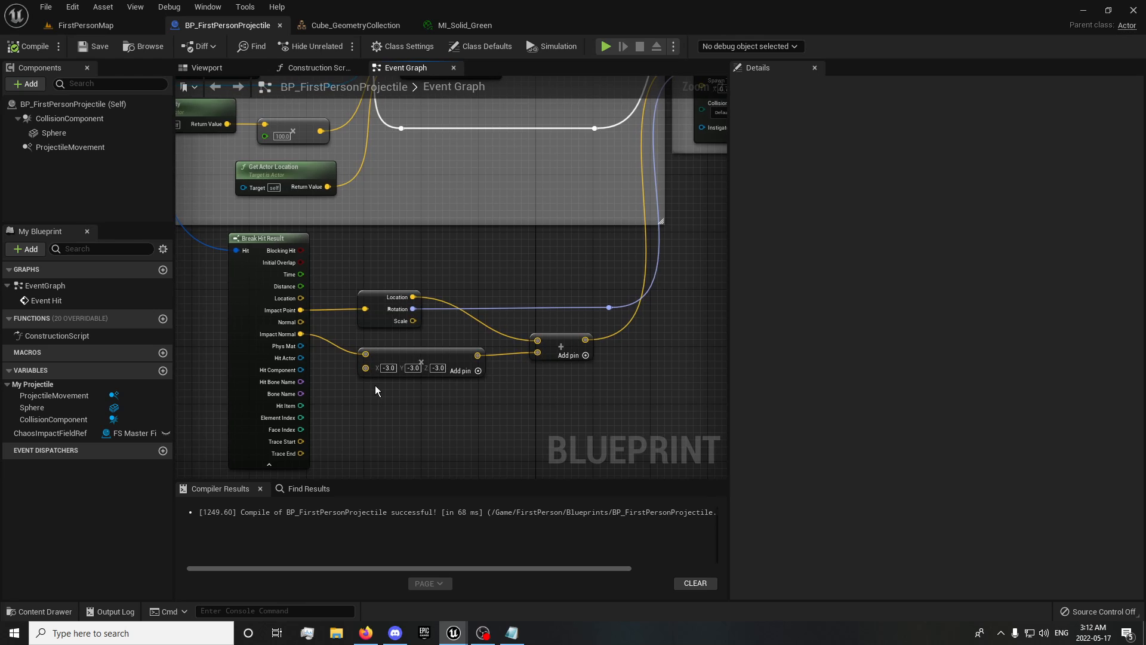
left_click(385, 369)
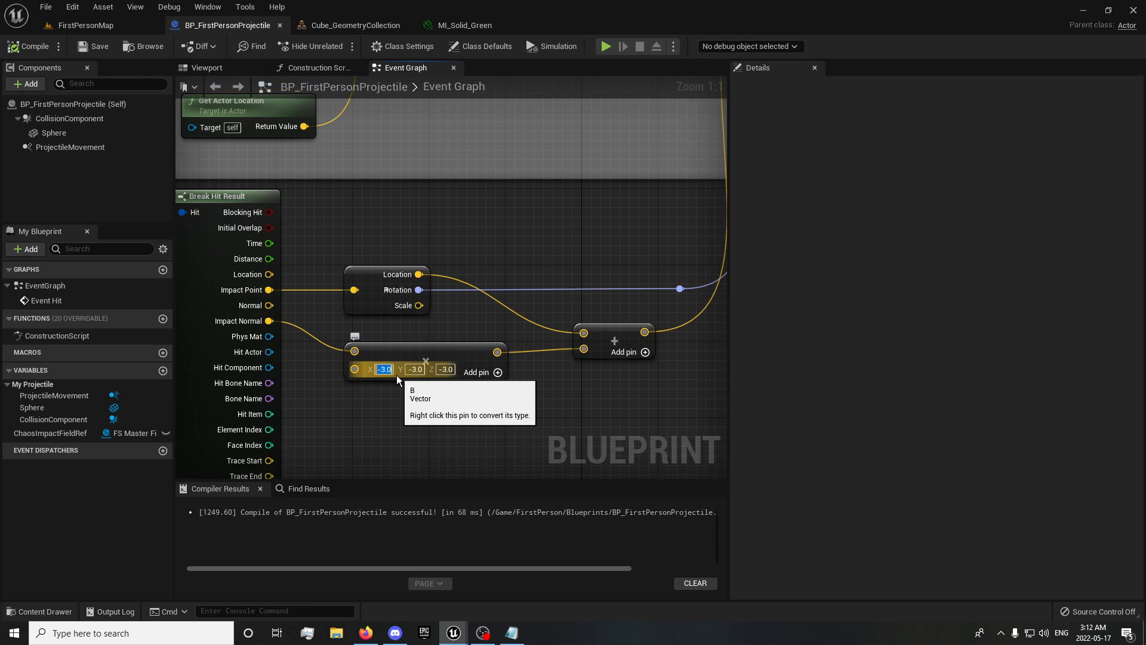
type("-5")
key("Return")
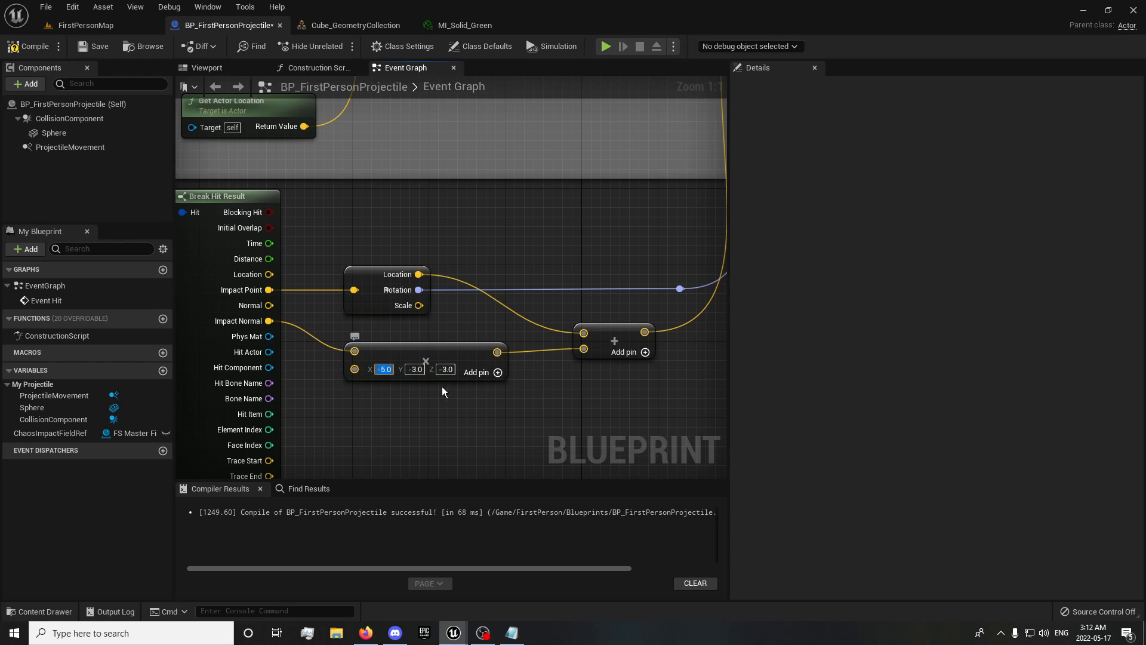
left_click(416, 369)
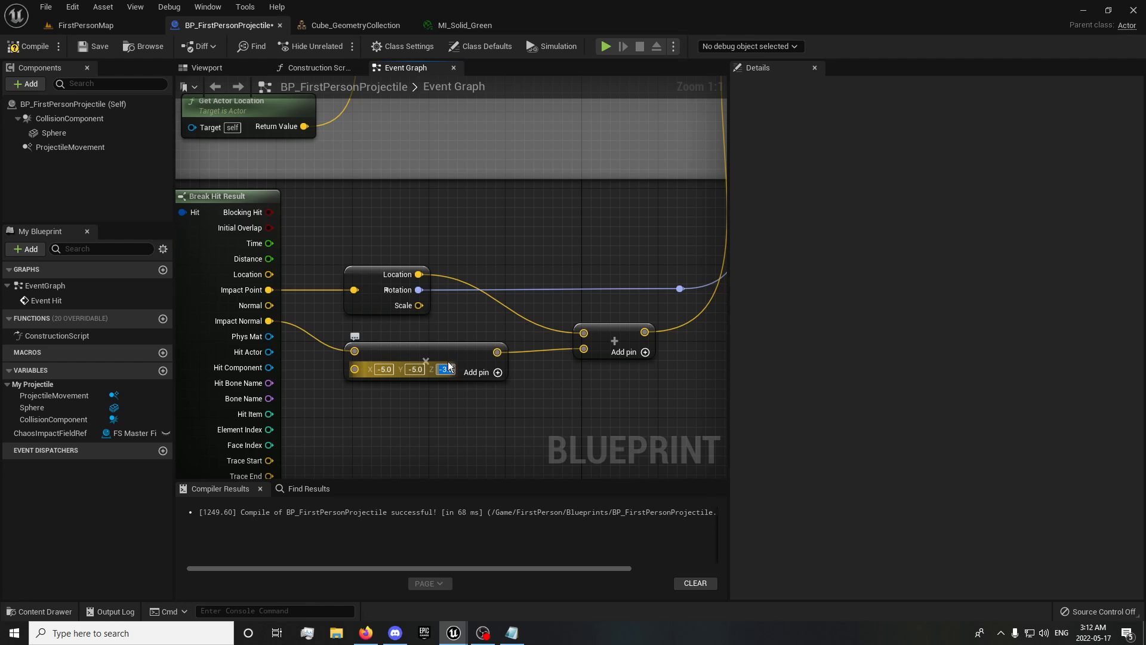
type("-")
- Set the Radial Magnitude of the projectile's Chaos impact field to 300
scroll(512, 298, "down", 3)
right_click_drag(566, 246, 179, 417)
right_click_drag(490, 283, 329, 321)
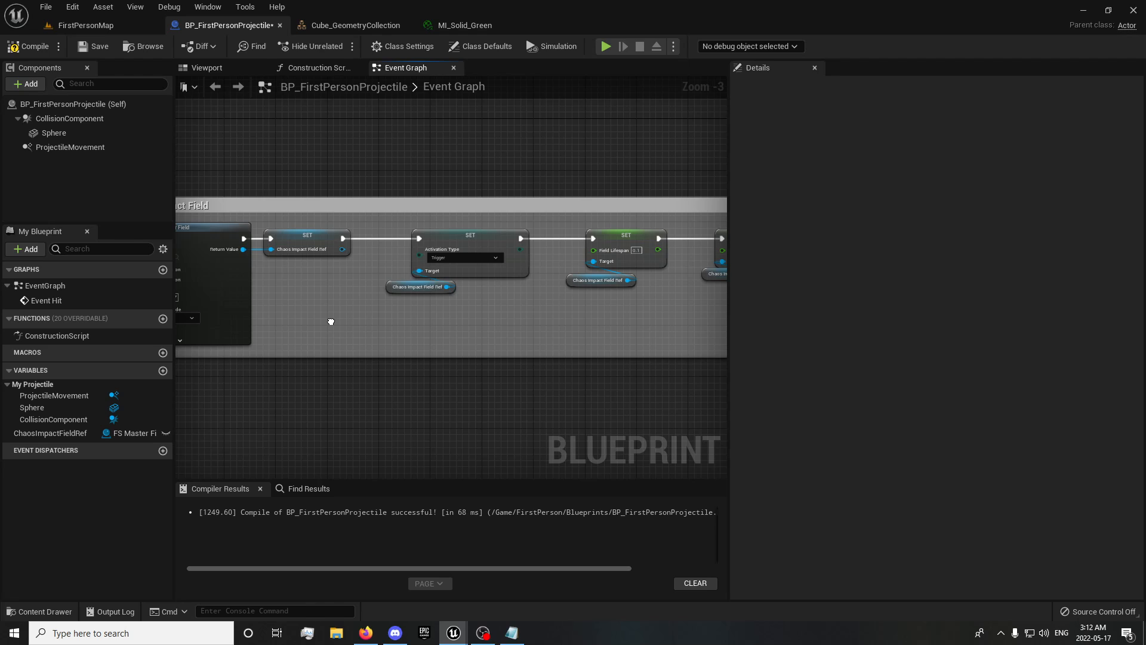
right_click_drag(524, 314, 211, 337)
scroll(497, 277, "up", 3)
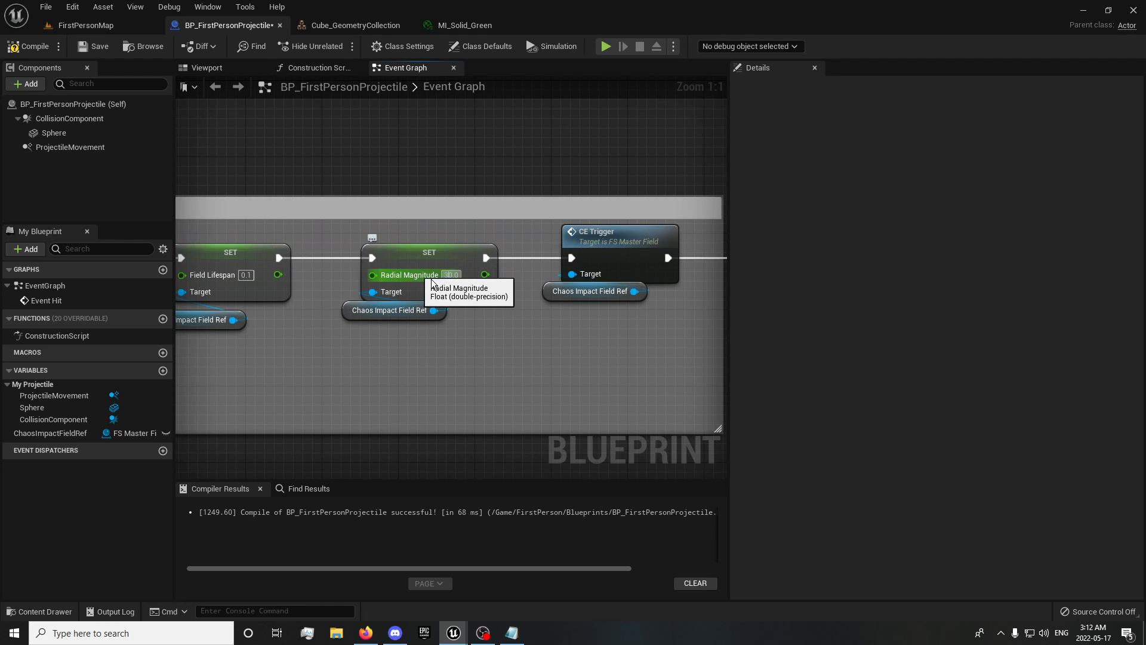
type("0")
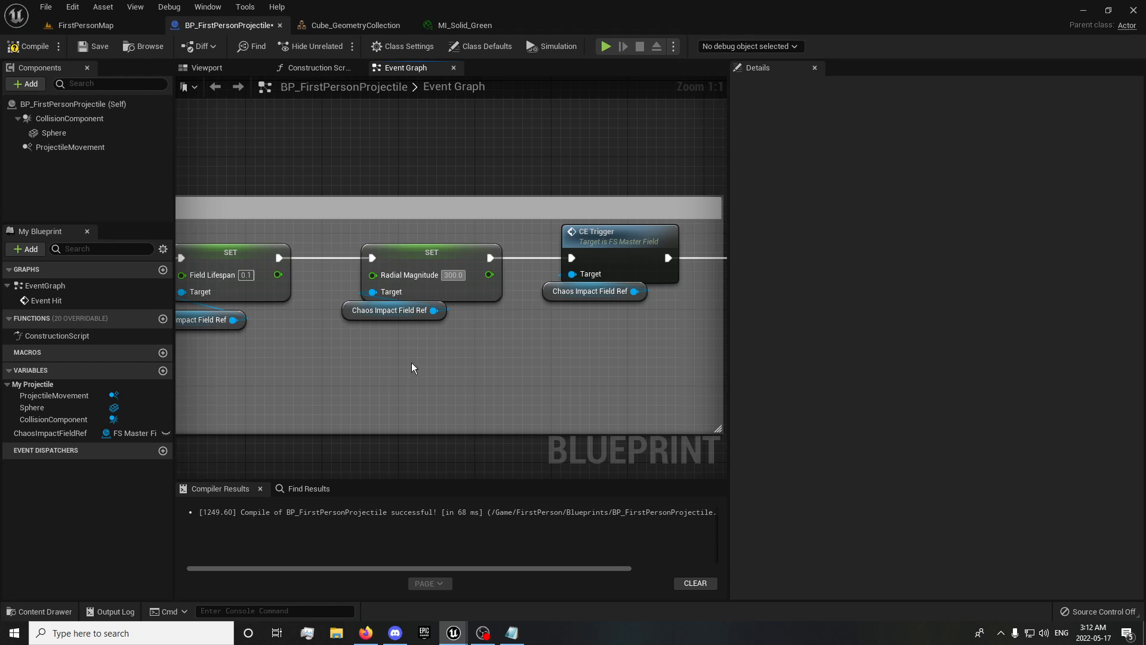
- Play-test the stronger projectile in a preview window, shoot the white wall with the rifle and end the test
left_click(605, 45)
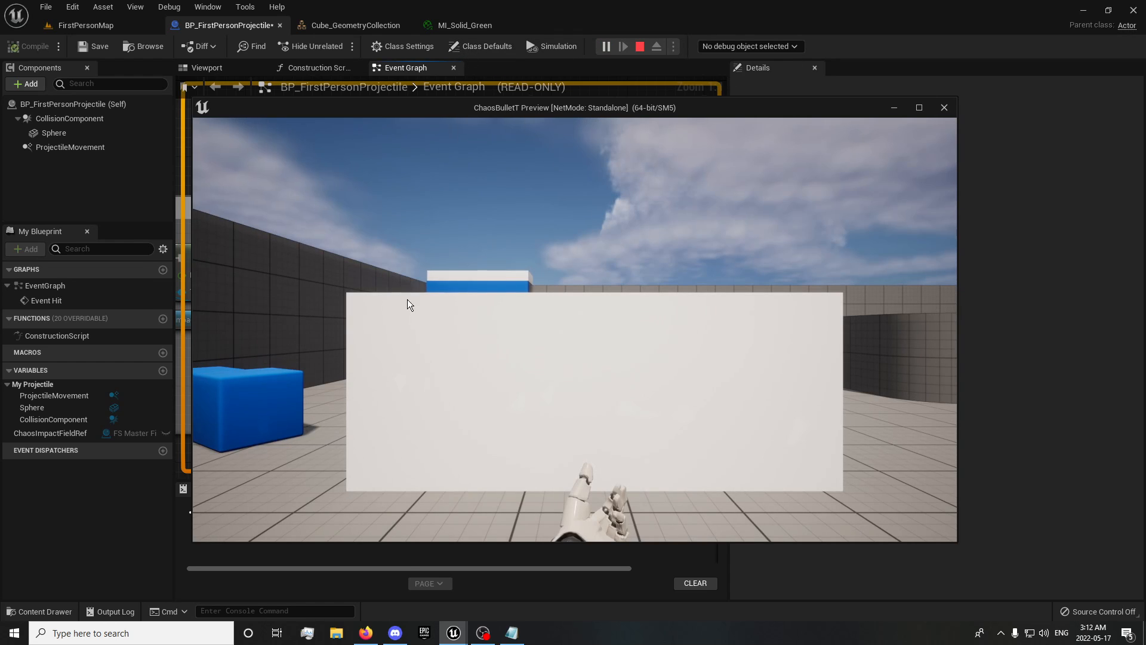
left_click(407, 299)
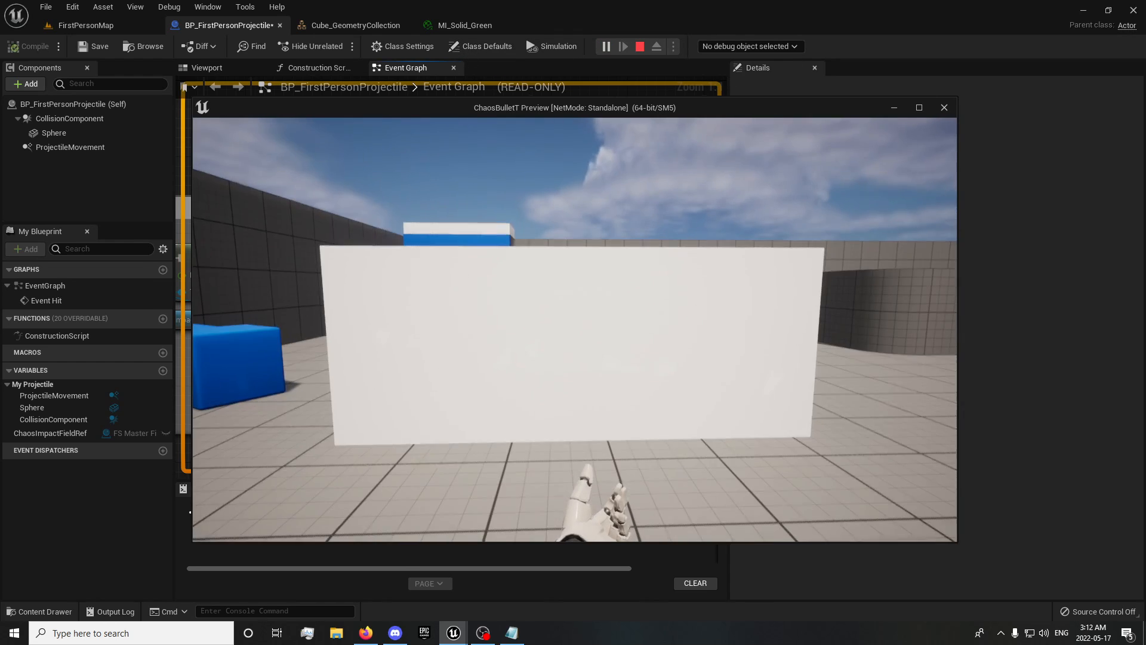
key("w")
key("w")
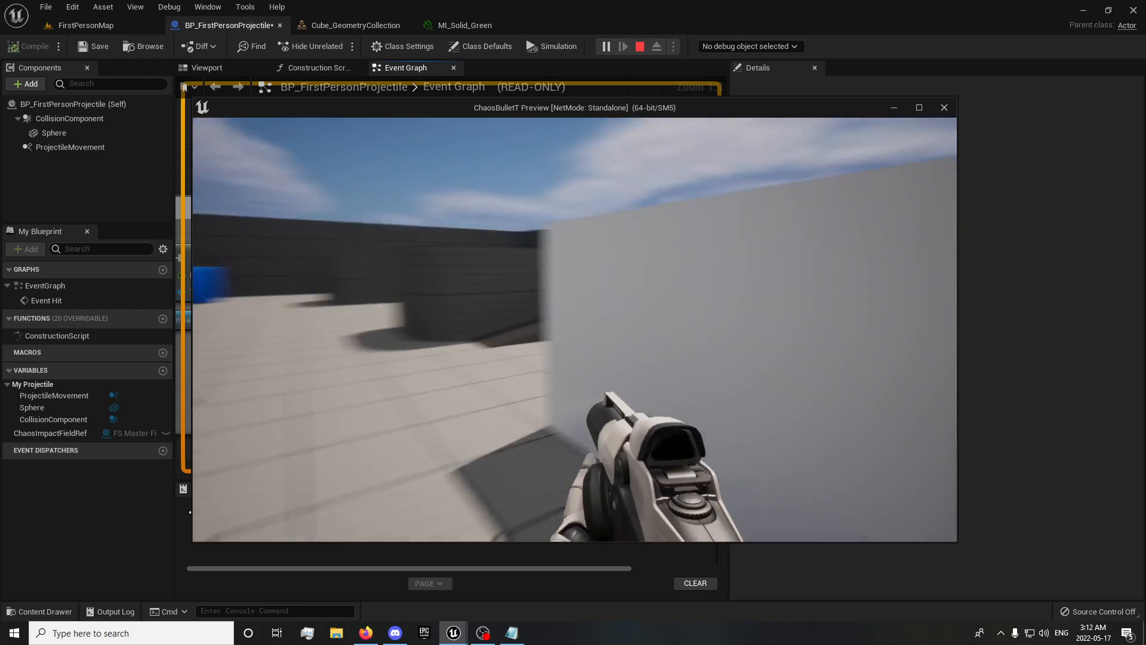
key("s")
left_click(876, 330)
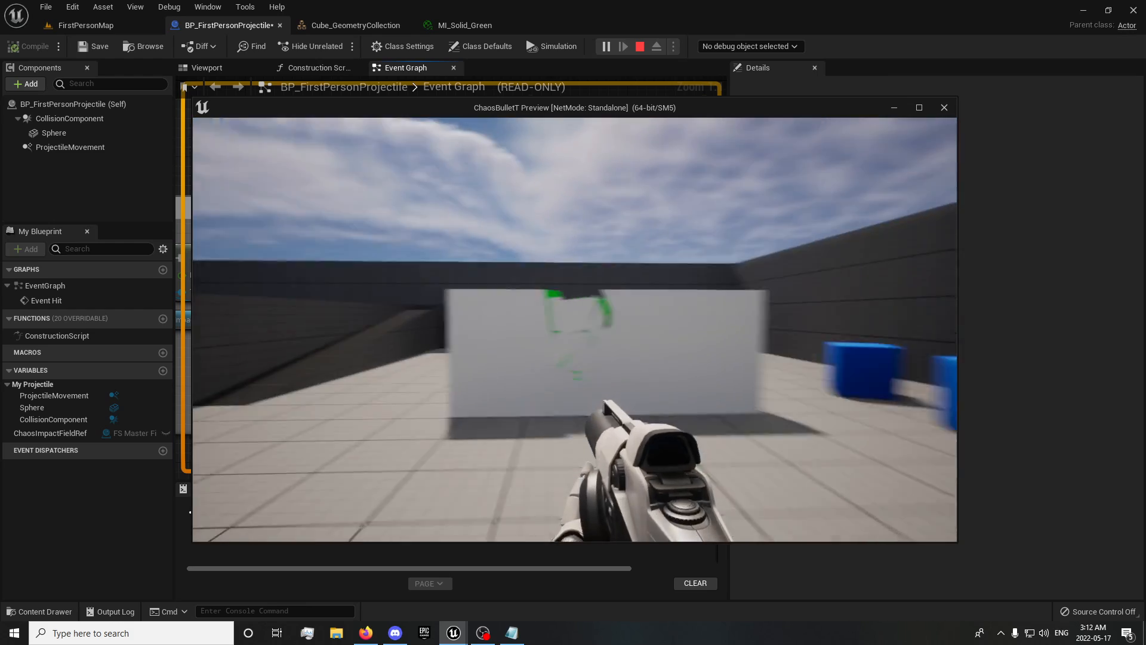
key("Escape")
- In FirstPersonMap, set the white wall's Damage Threshold to 5000 for Index 1 and 500 for Index 2
left_click(106, 28)
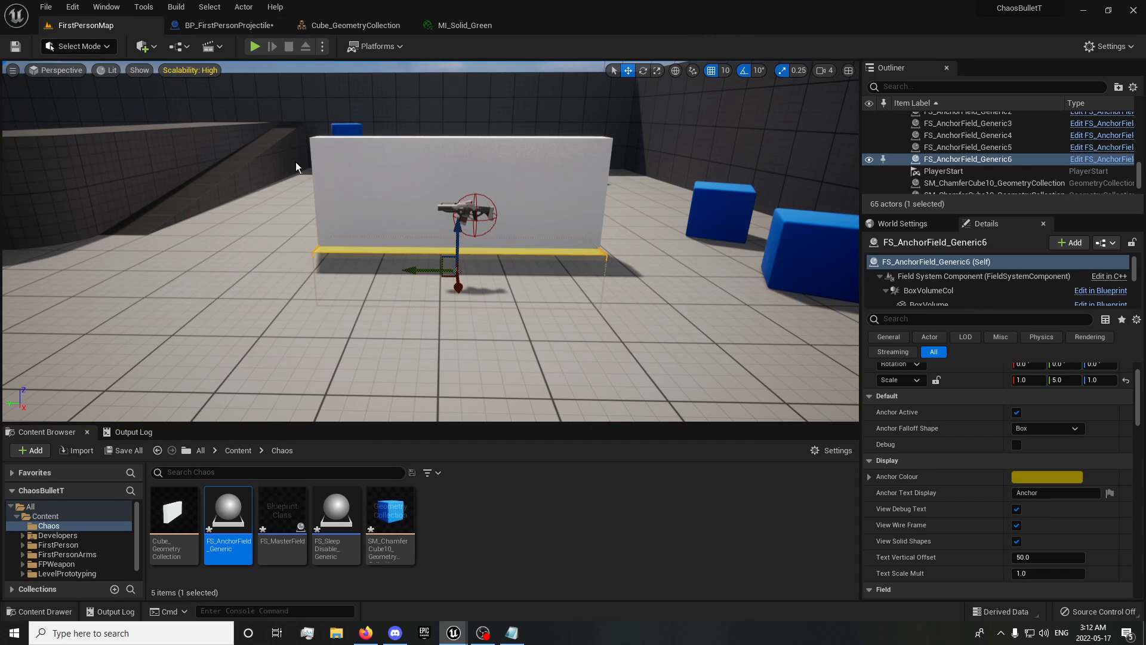
left_click(352, 174)
scroll(1009, 488, "down", 3)
scroll(1003, 495, "down", 5)
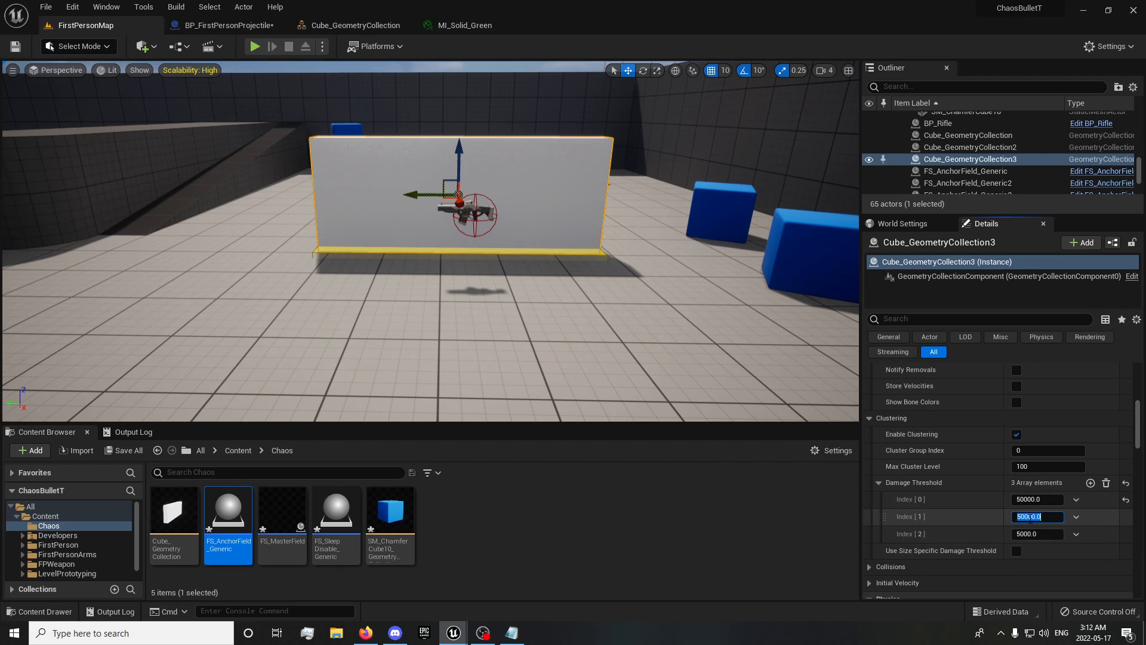
key("BackSpace")
left_click(1027, 533)
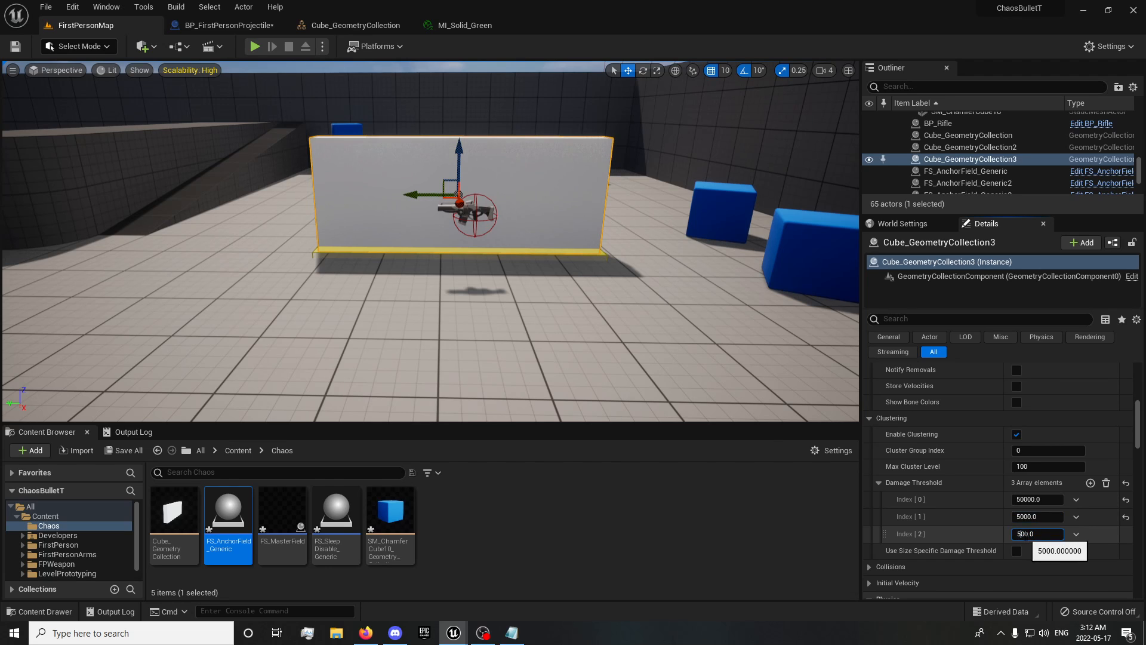
key("Return")
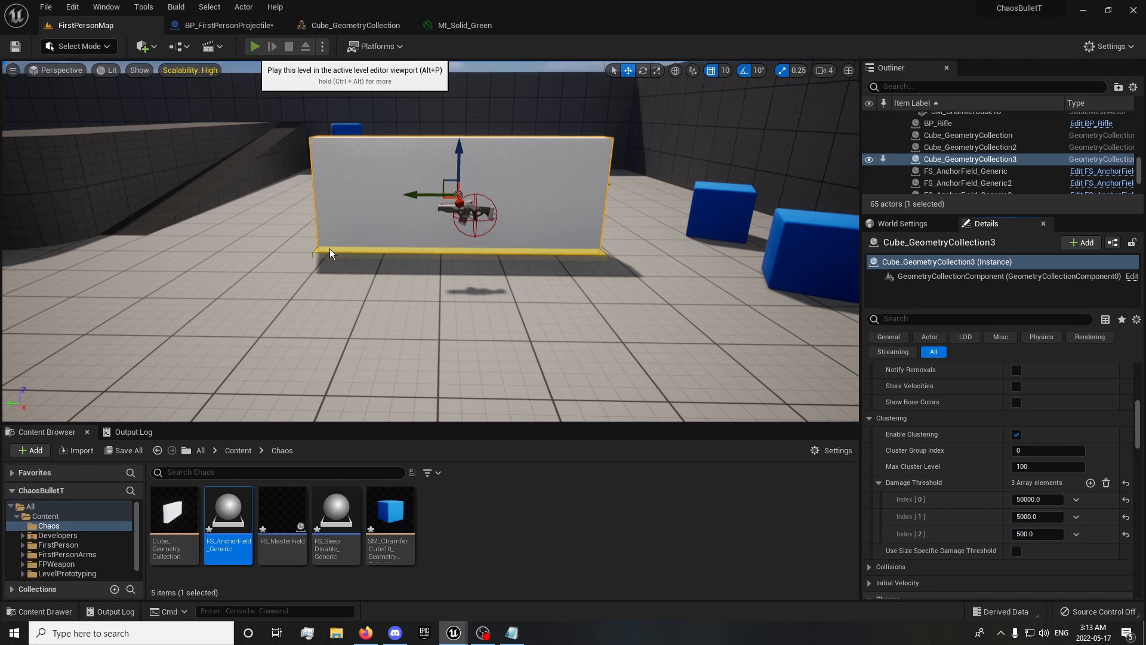
- Play-test the level with the lowered damage thresholds, pick up the rifle, shoot the white wall and end the test
left_click(329, 254)
key("w")
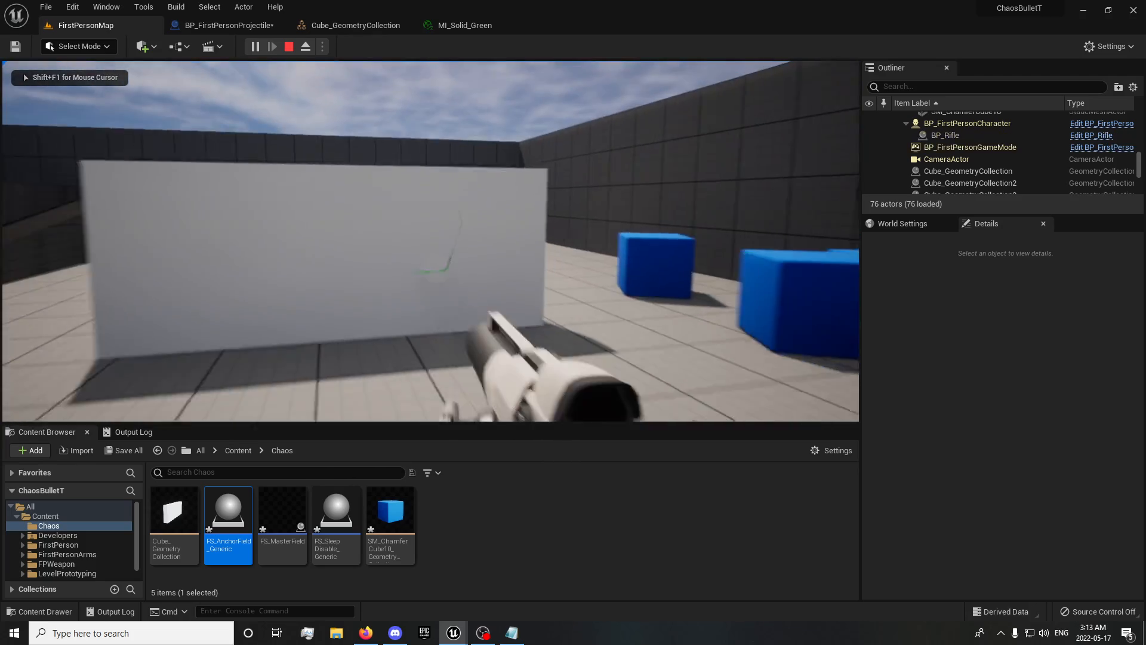
left_click(430, 242)
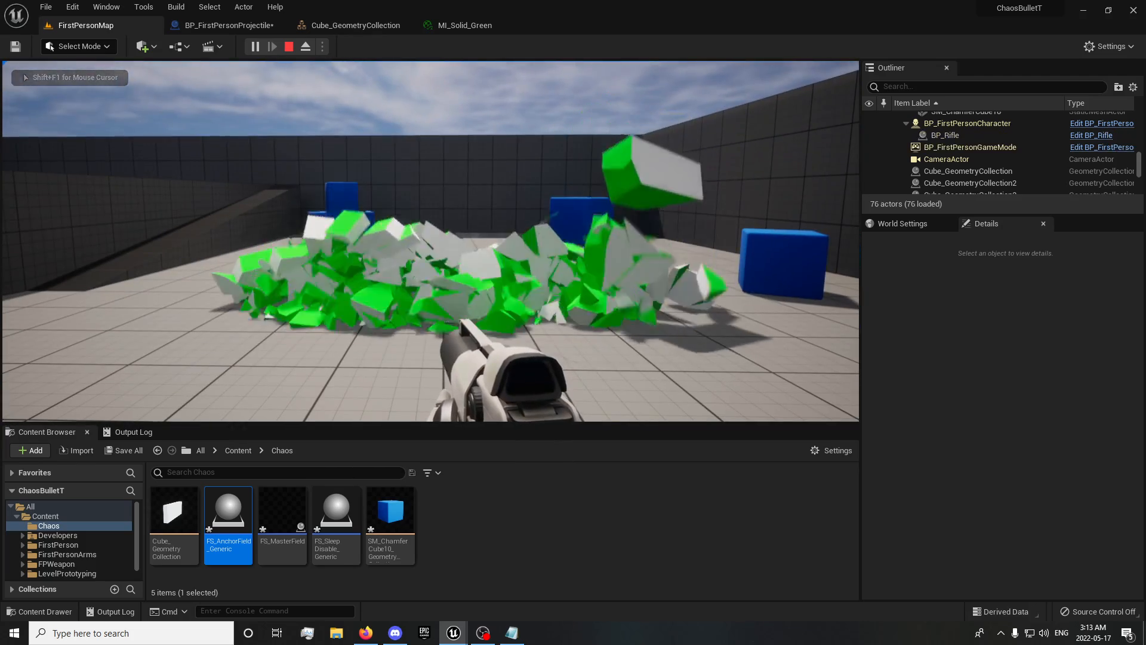
key("Escape")
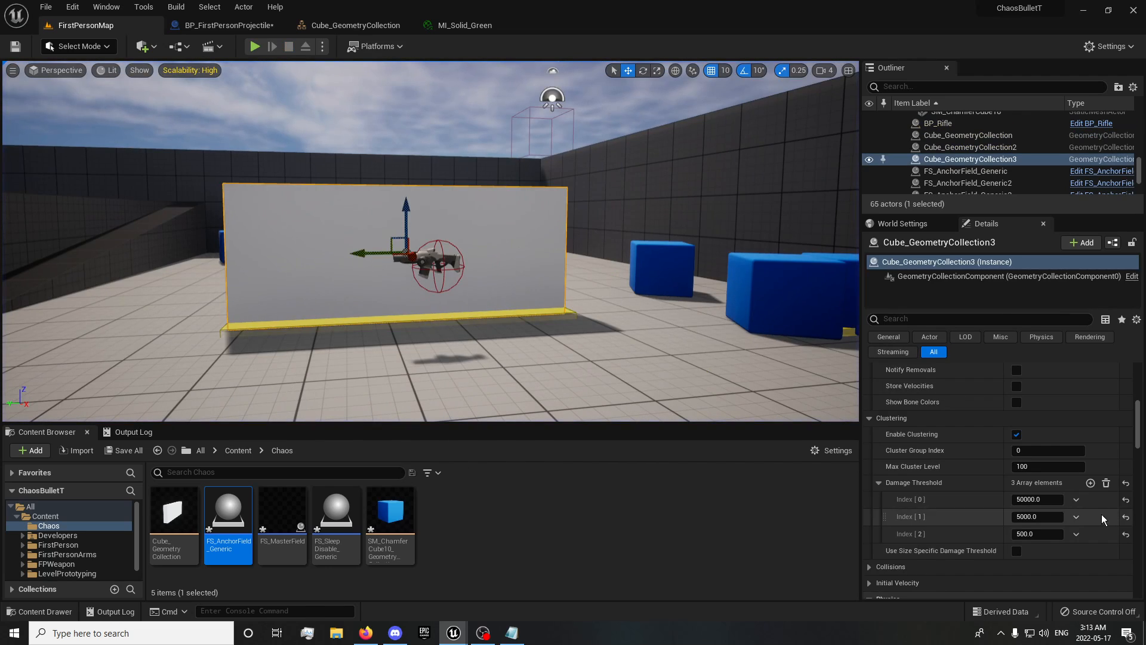
- Reset the white wall's Damage Threshold entries to their defaults of 500000, 50000 and 5000
left_click(1126, 533)
left_click(1125, 516)
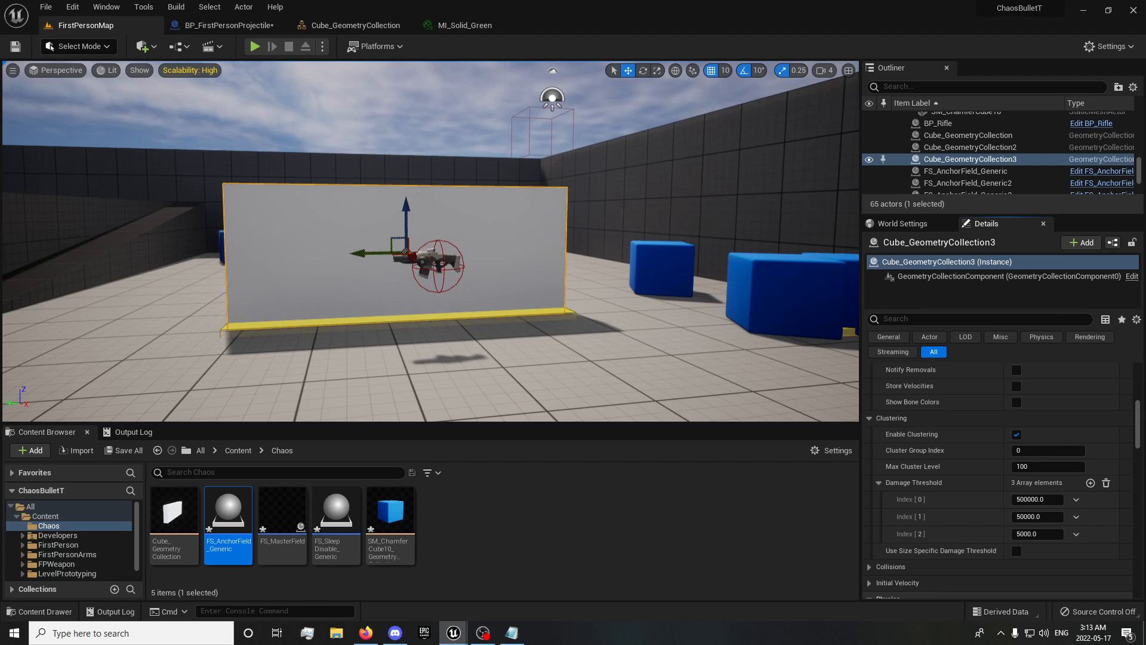
- Play-test the level with the default damage thresholds, shoot the white wall from several spots, inspect the breakage and end the test
key("alt+p")
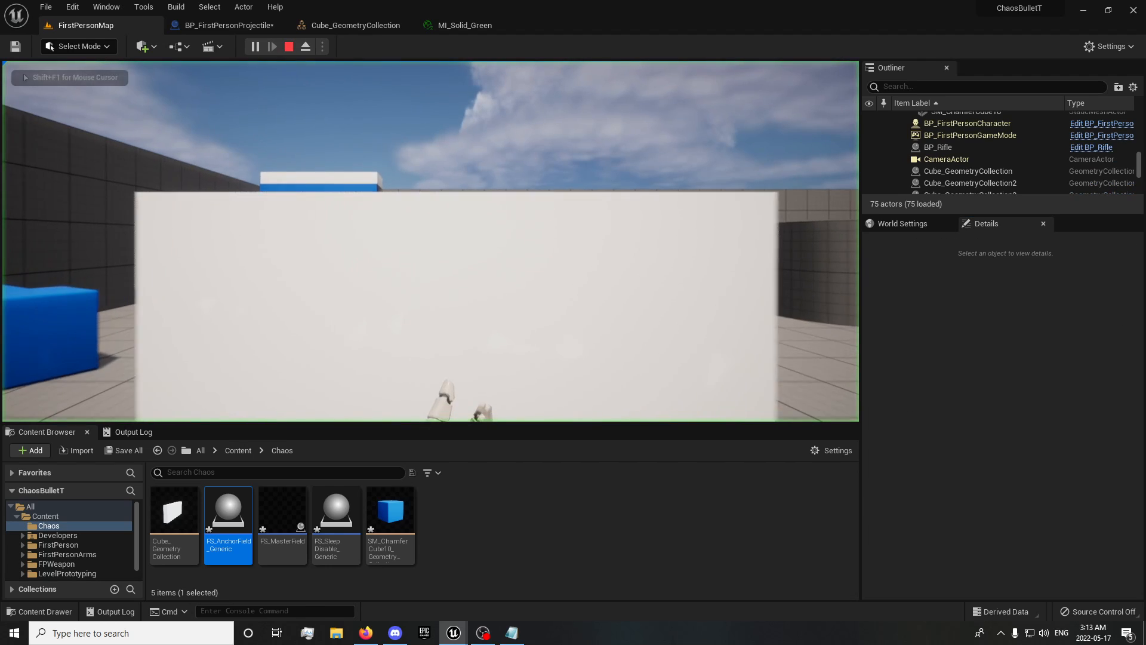
key("w")
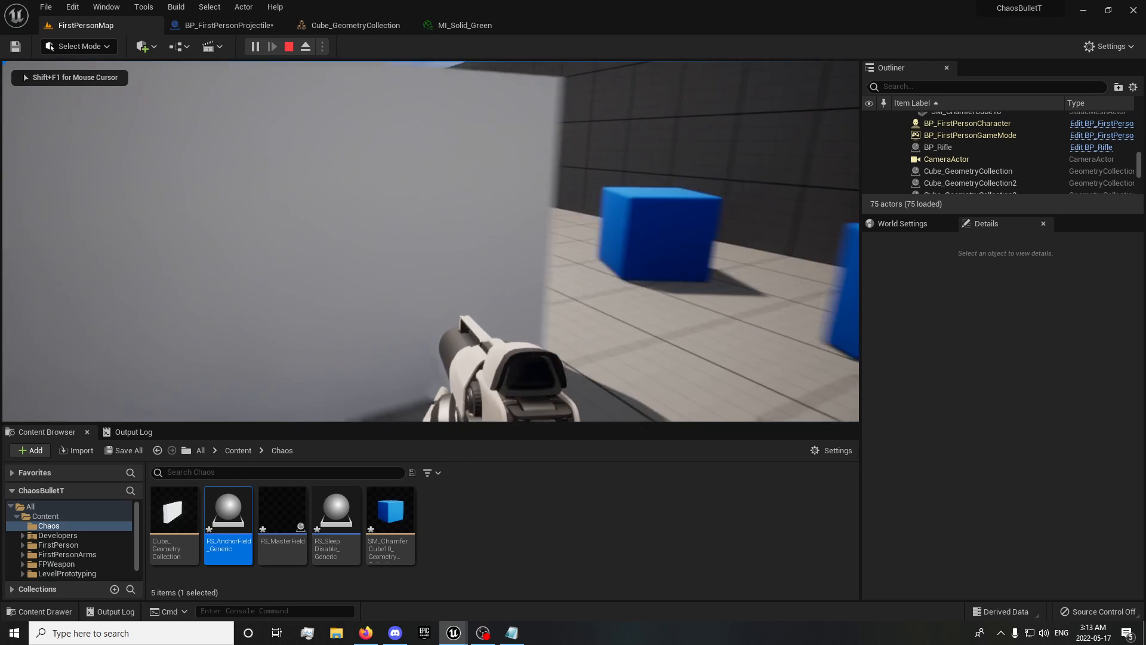
key("s")
left_click(431, 241)
left_click(430, 241)
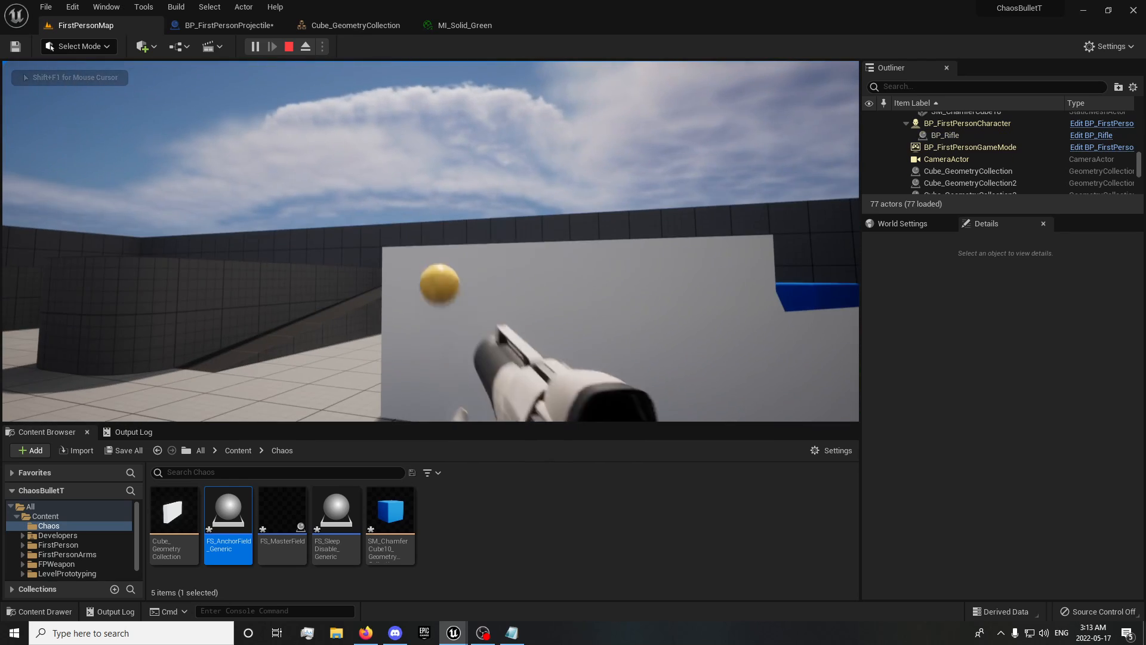
key("w")
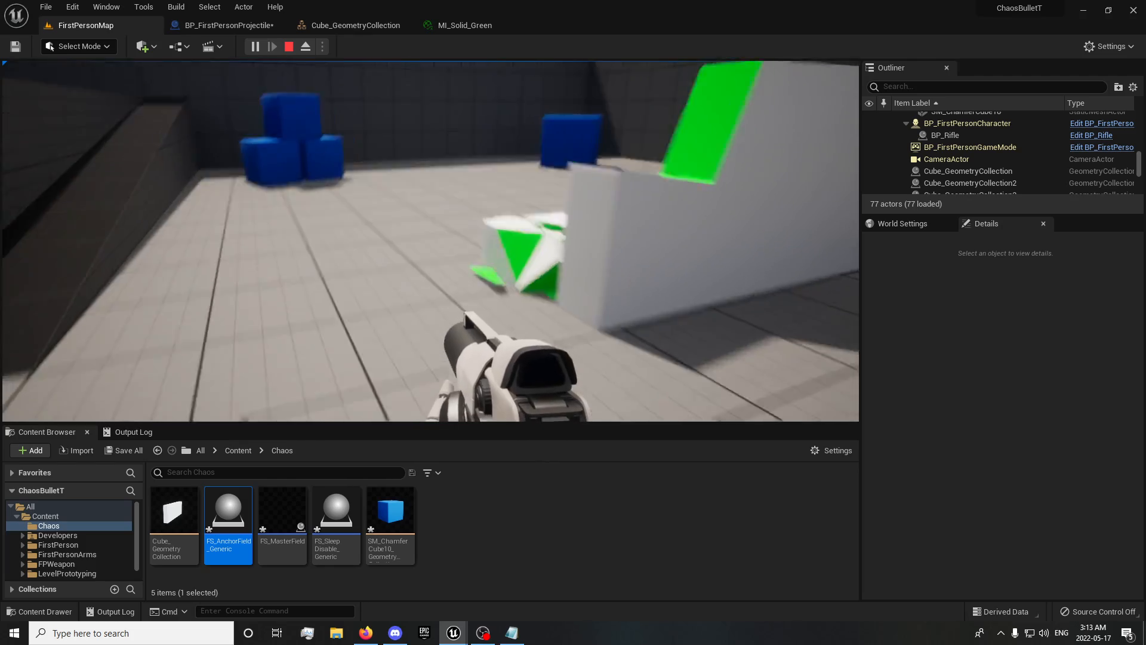
key("w")
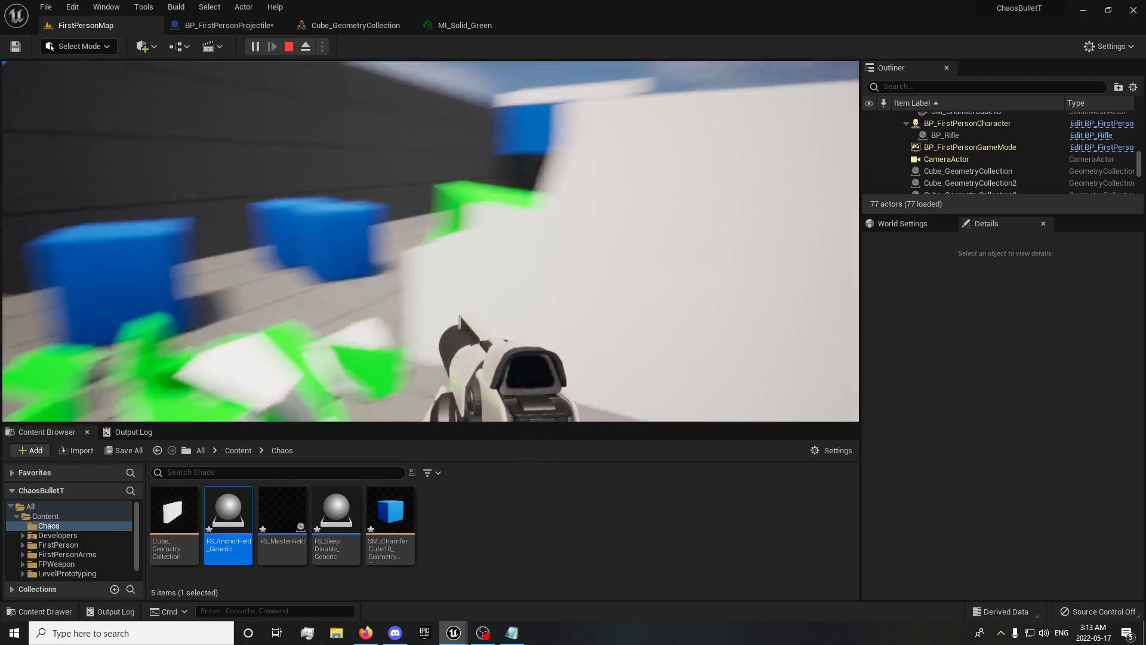
key("s")
left_click(430, 241)
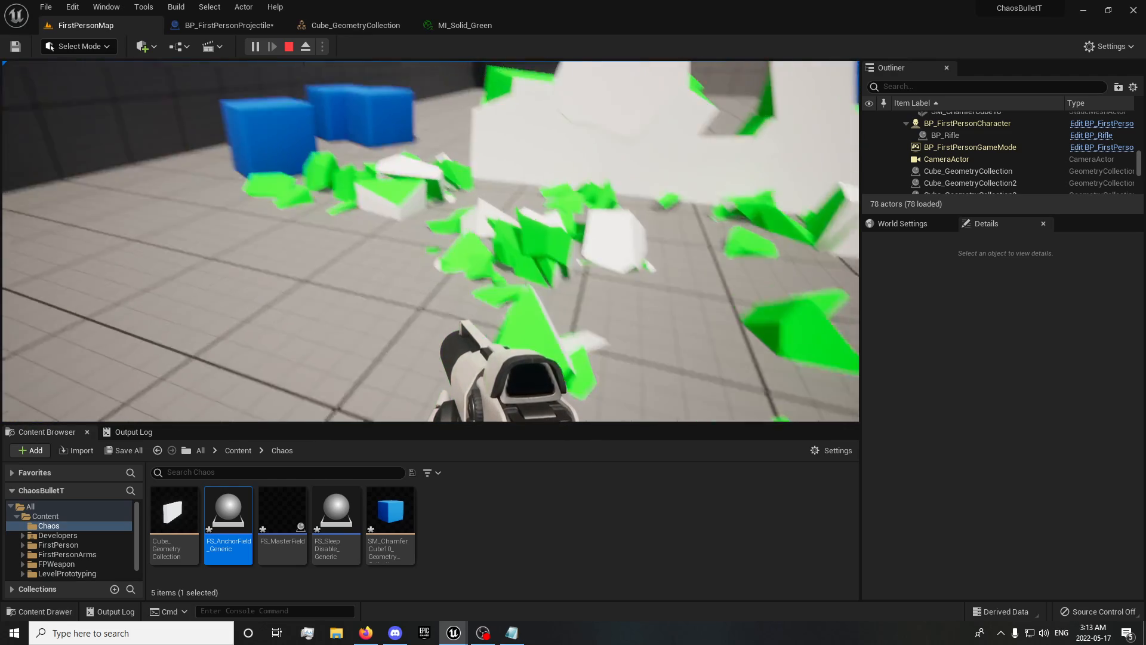
key("Escape")
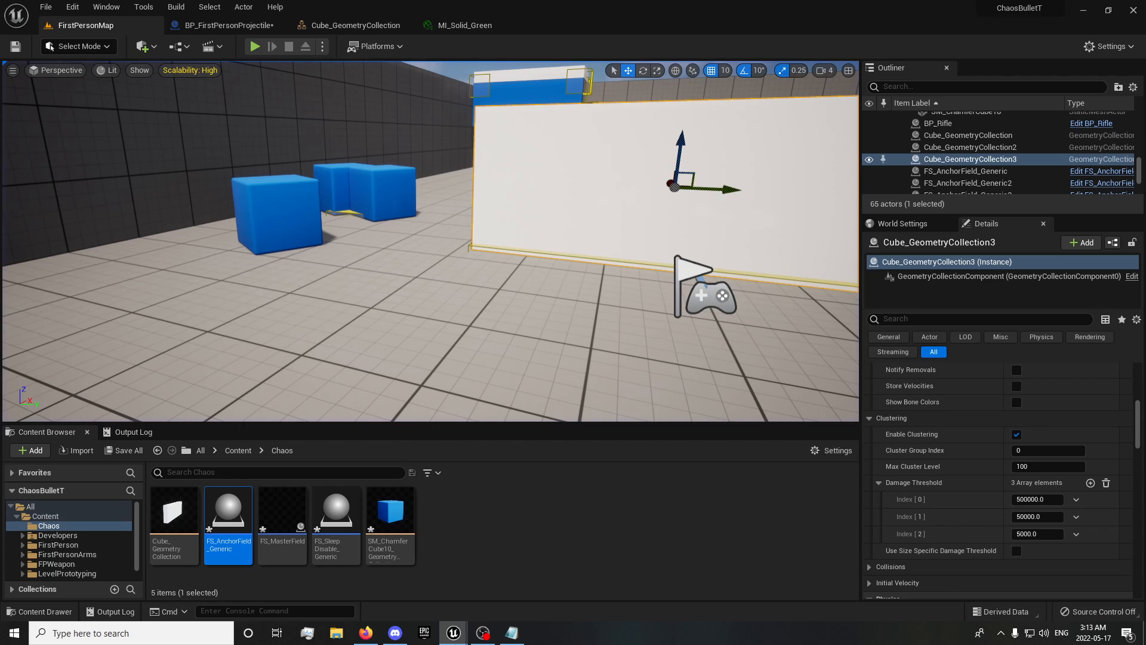